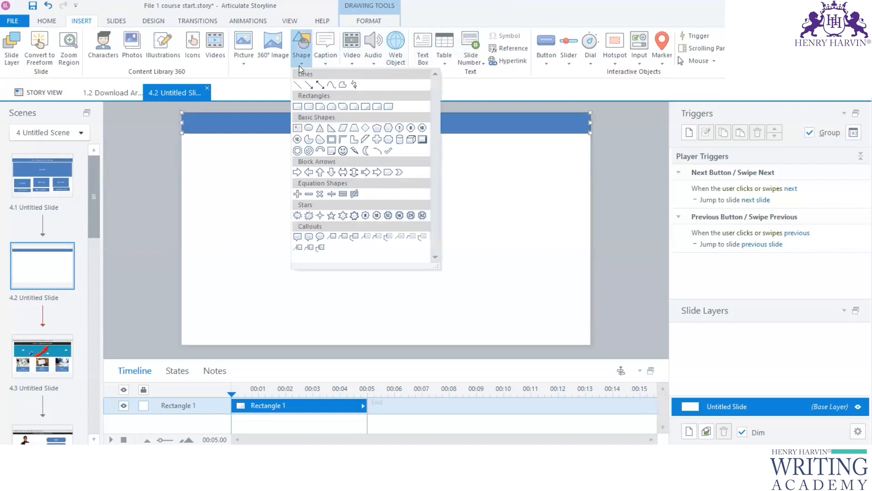
# Apply the solid black shape style to the blue rectangle across the slide's upper edge
pyautogui.click(348, 22)
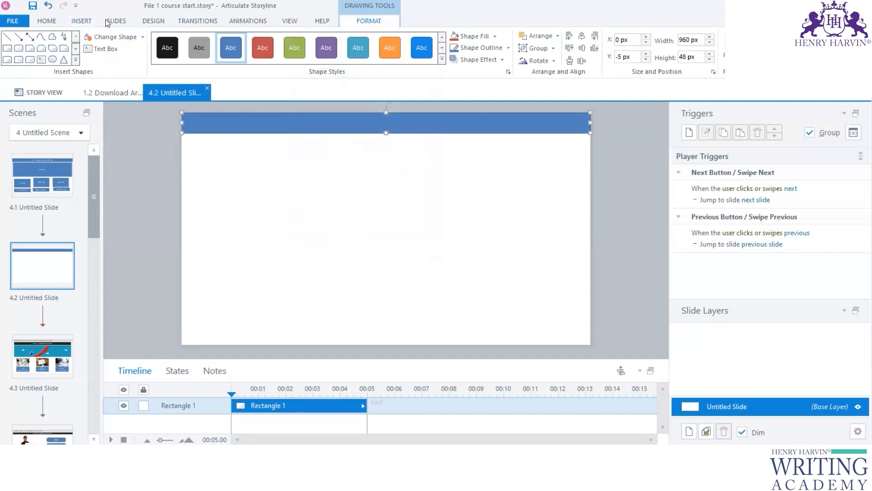
pyautogui.click(167, 47)
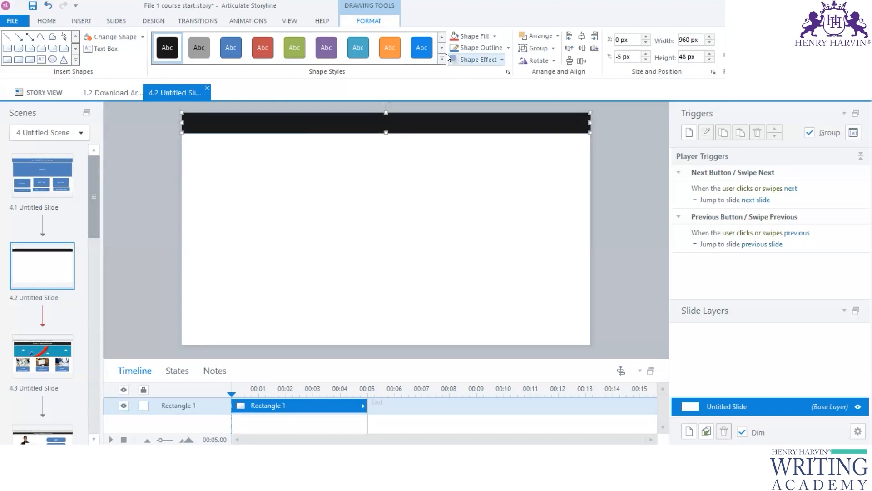
pyautogui.click(508, 48)
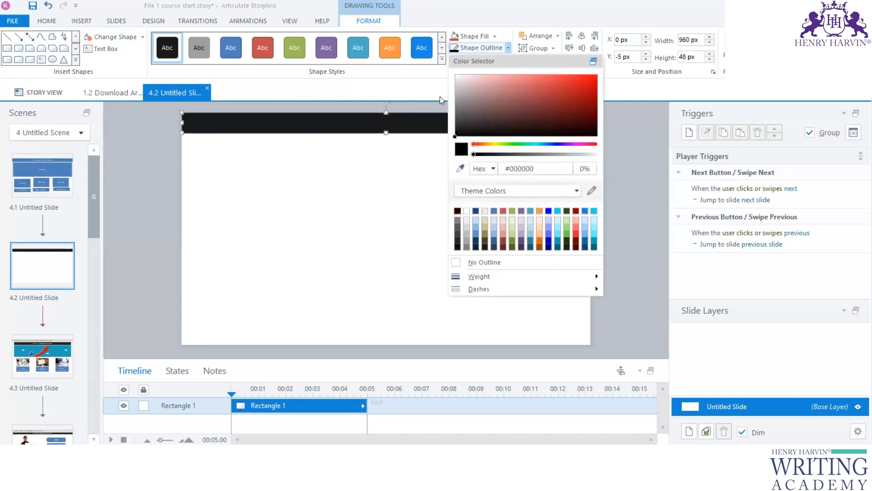
pyautogui.click(393, 120)
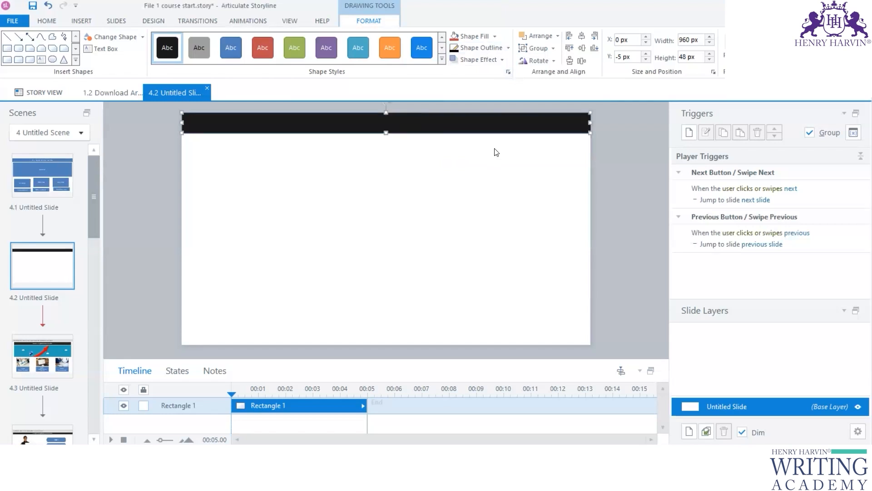
# Add the text "Soft Skills Series: Communication Skills Course" to the black rectangle
pyautogui.click(492, 125)
pyautogui.doubleClick(415, 126)
pyautogui.write('Soft Skills Series: Communication Skills ')
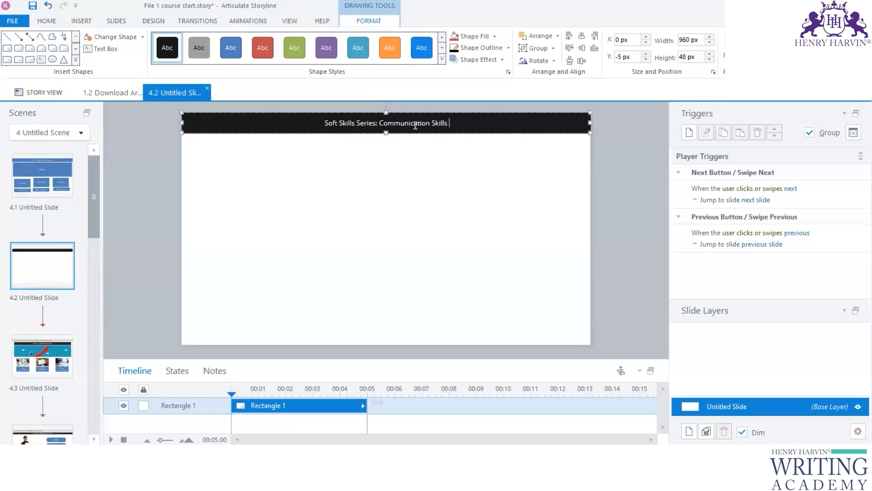
pyautogui.write('course')
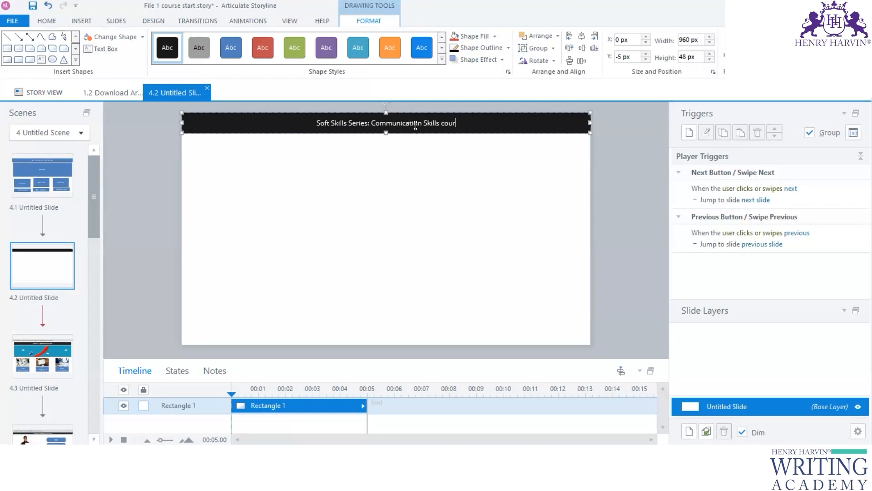
pyautogui.rightClick(441, 124)
pyautogui.write('C')
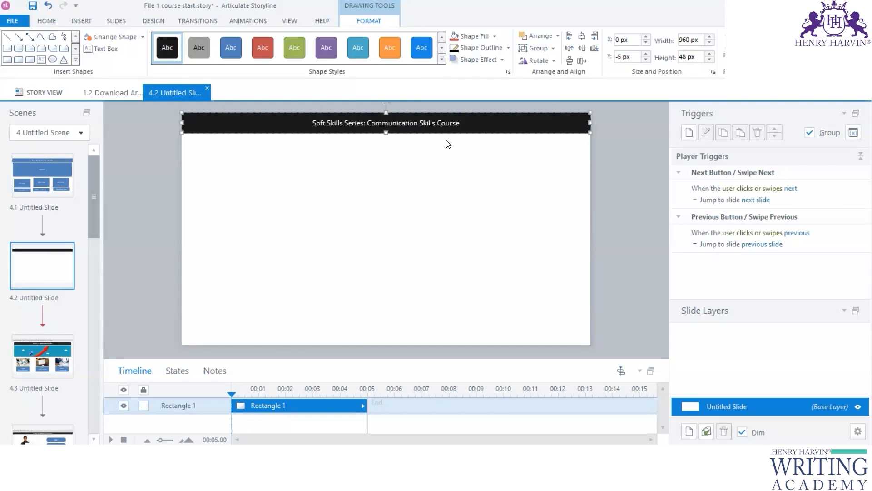
# Enlarge the banner's heading text to font size 14
pyautogui.hotkey('ctrl', 'shift', '.')
pyautogui.hotkey('ctrl', 'shift', '.')
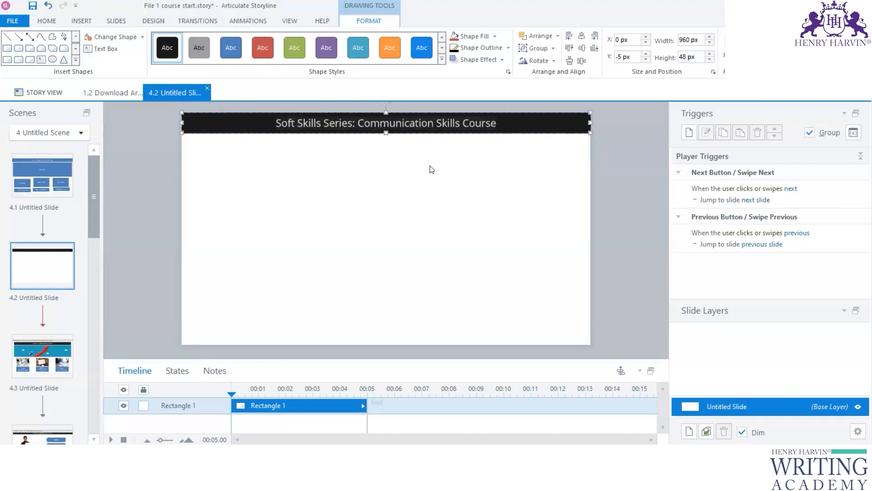
pyautogui.click(432, 169)
pyautogui.click(376, 124)
pyautogui.hotkey('ctrl', 'shift', ',')
pyautogui.hotkey('ctrl', 'shift', ',')
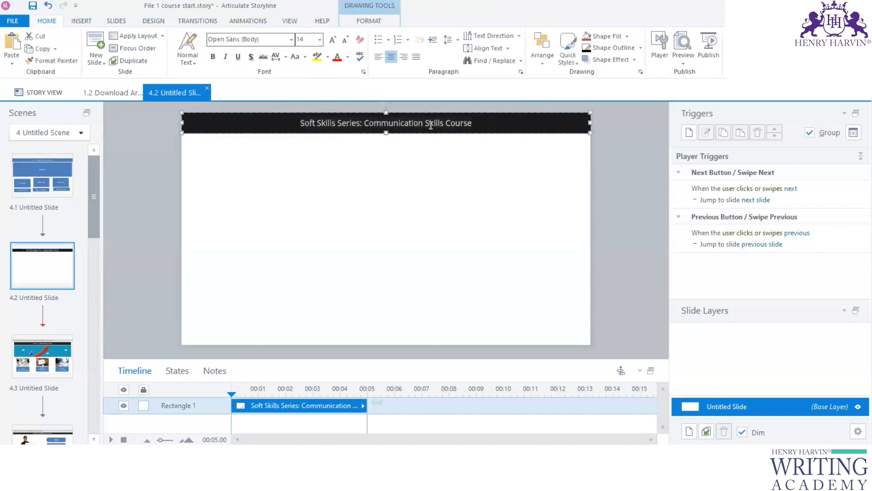
pyautogui.click(191, 217)
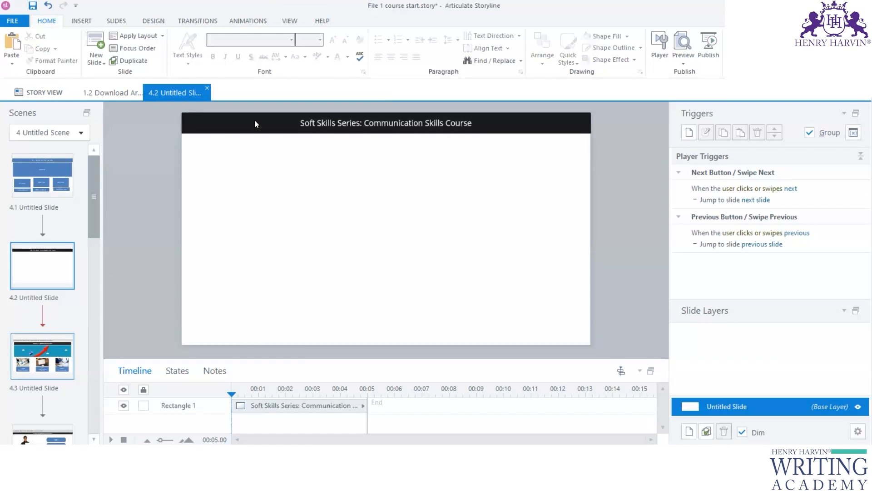
# Search the Content Library photos for "soft skills" and insert the photo of people gathered around two standing tables
pyautogui.click(80, 22)
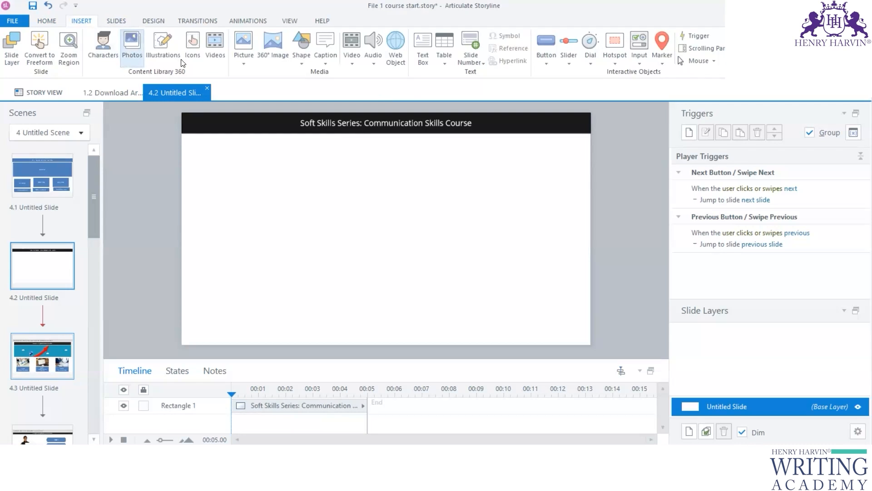
pyautogui.click(135, 46)
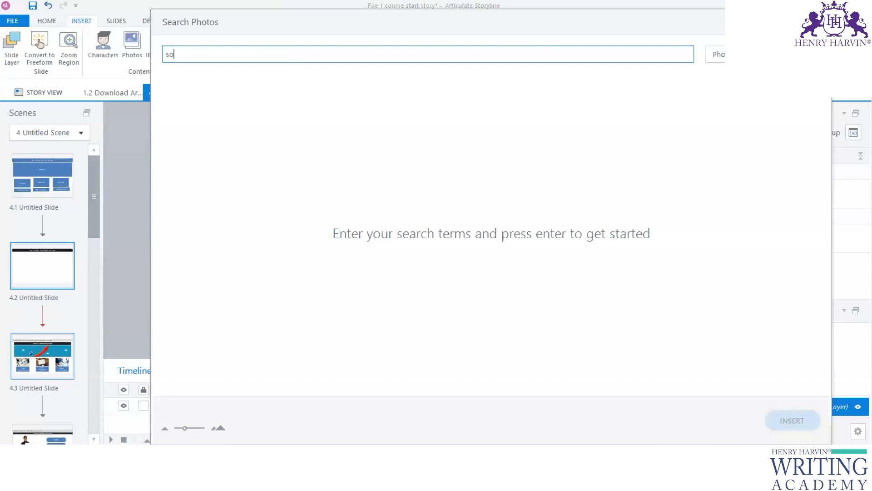
pyautogui.write('soft skills')
pyautogui.press('Return')
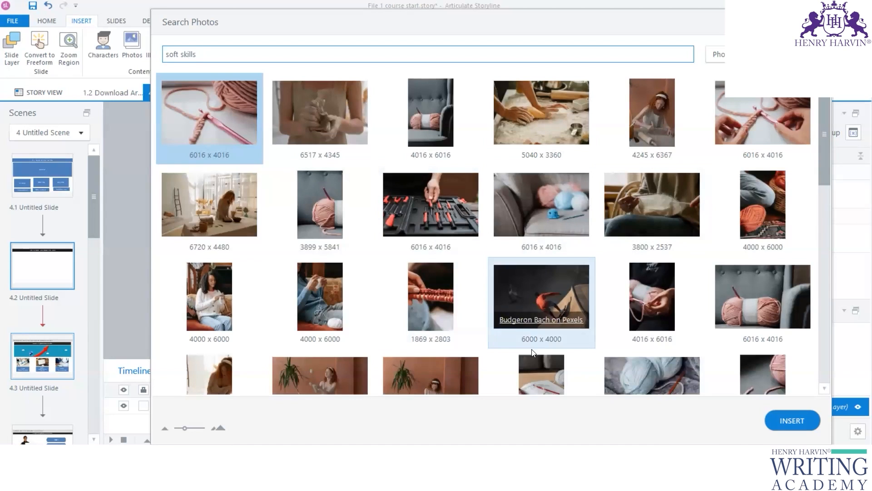
pyautogui.scroll(-5, 531, 352)
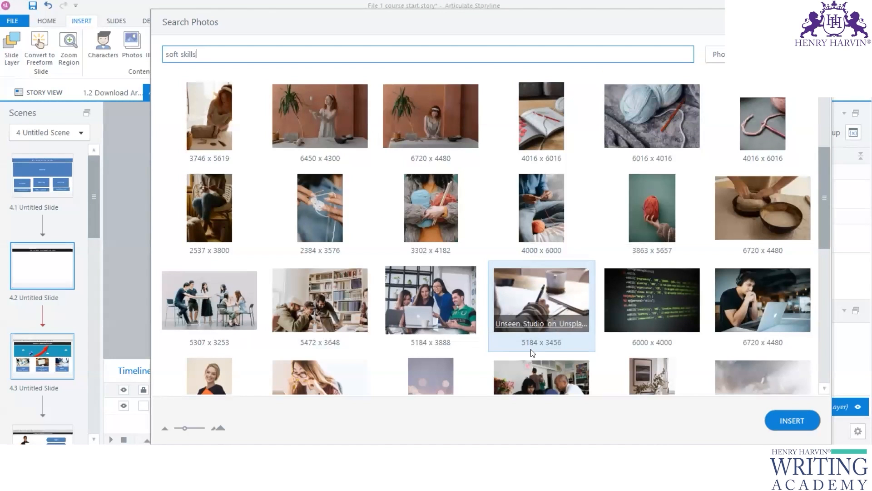
pyautogui.scroll(-3, 533, 353)
pyautogui.click(443, 169)
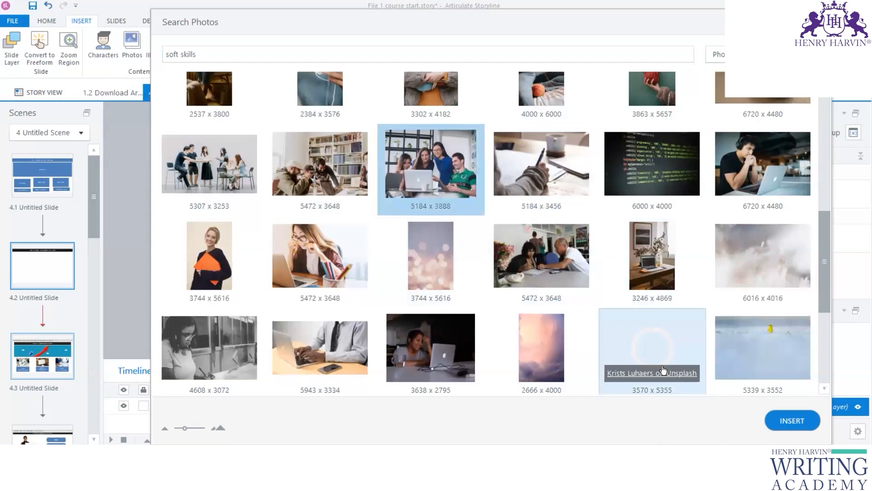
pyautogui.click(193, 162)
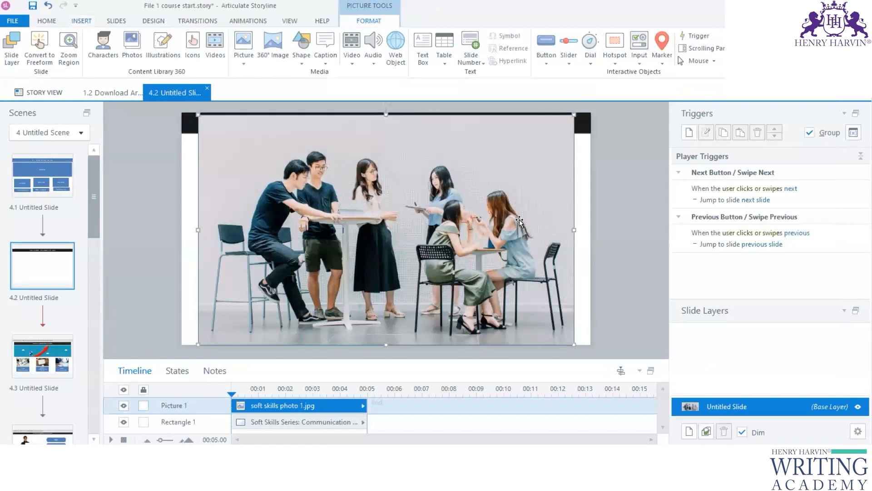
# Shrink the inserted photo to a bit under half the slide's width and place it under the banner at the slide's left edge
pyautogui.moveTo(574, 114); pyautogui.dragTo(400, 222)
pyautogui.moveTo(306, 284); pyautogui.dragTo(287, 196)
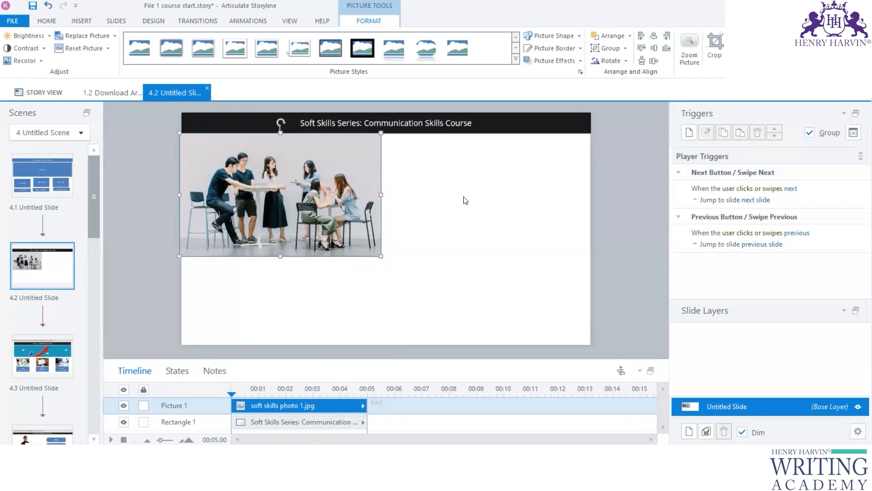
pyautogui.moveTo(340, 197); pyautogui.dragTo(356, 194)
pyautogui.moveTo(380, 252); pyautogui.dragTo(308, 188)
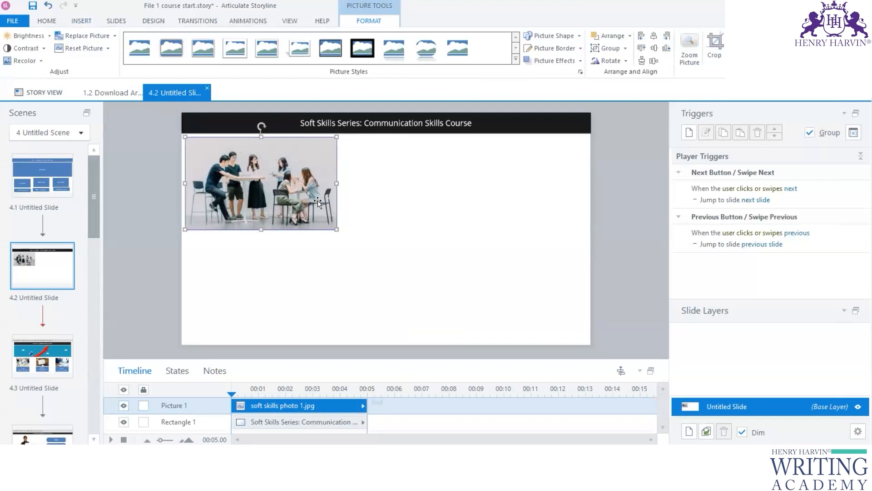
pyautogui.moveTo(337, 229); pyautogui.dragTo(362, 245)
# Place two copies of the photo in a row beside it and crop the last copy to the seated women
pyautogui.moveTo(330, 198); pyautogui.dragTo(504, 193)
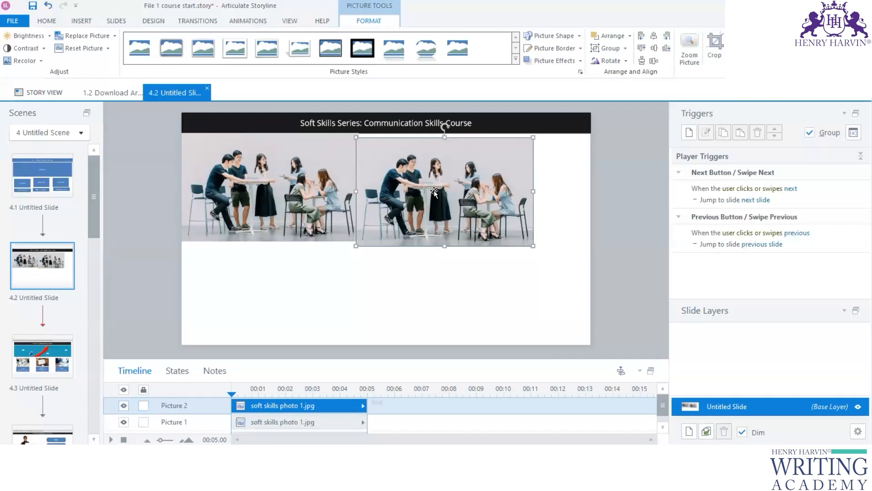
pyautogui.moveTo(458, 164); pyautogui.dragTo(572, 165)
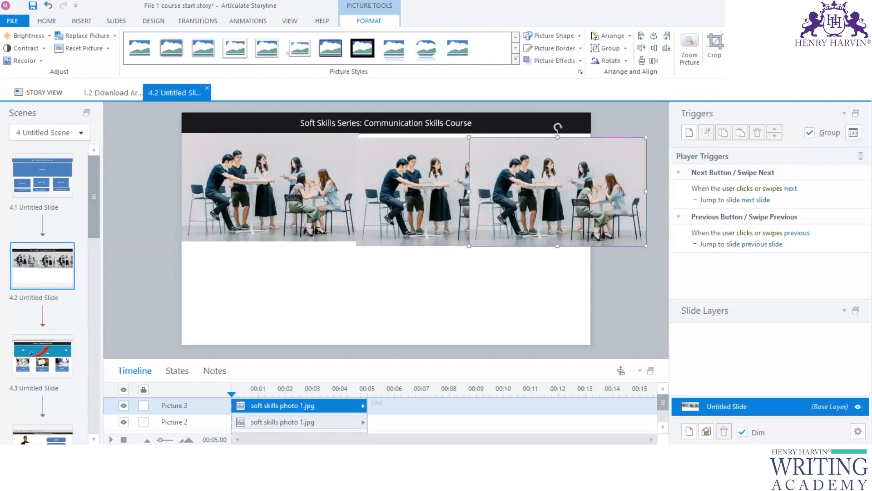
pyautogui.click(716, 50)
pyautogui.moveTo(469, 192); pyautogui.dragTo(561, 187)
pyautogui.click(658, 193)
# Crop the middle copy of the photo to the thin strip of plain background along its upper edge
pyautogui.click(471, 165)
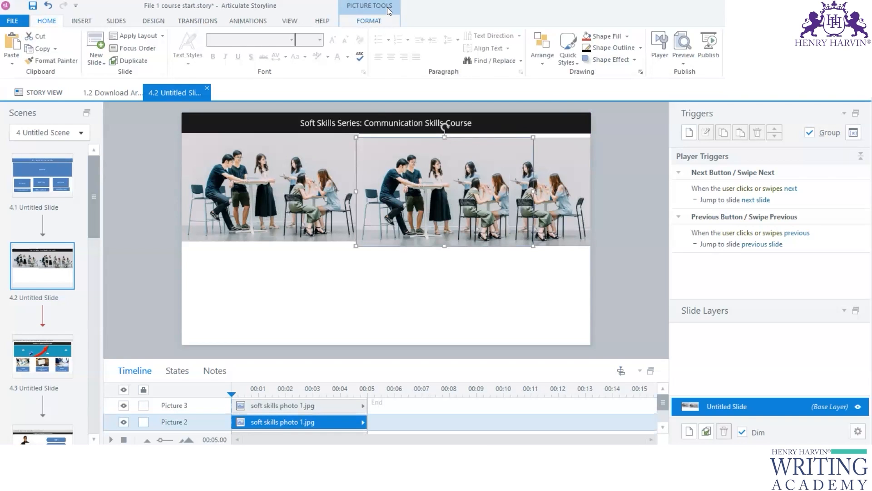
pyautogui.click(374, 21)
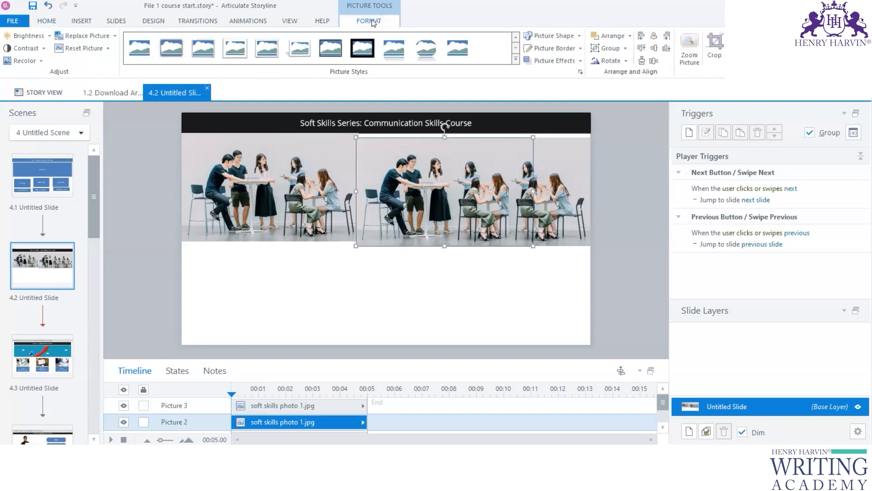
pyautogui.click(714, 50)
pyautogui.moveTo(445, 246); pyautogui.dragTo(442, 155)
pyautogui.click(606, 160)
# Try stretching the cropped background strip down to the neighbouring photos' lower edge, and undo the stretch
pyautogui.click(444, 141)
pyautogui.moveTo(444, 155); pyautogui.dragTo(439, 242)
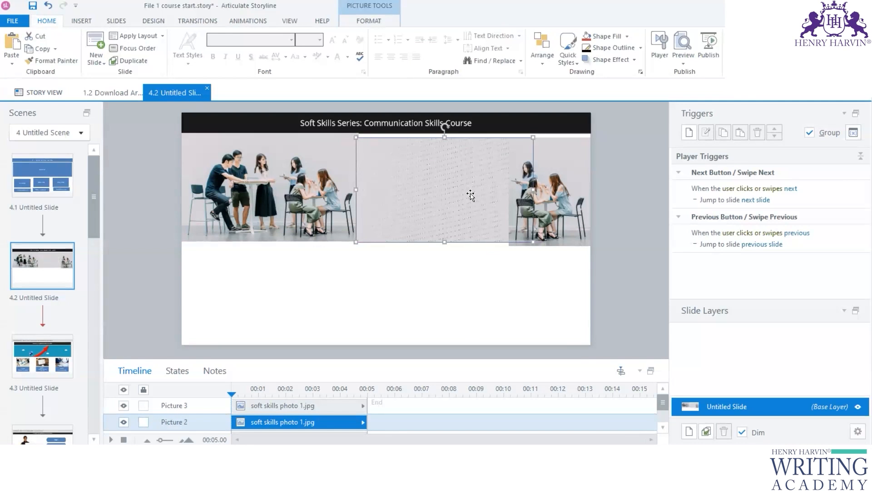
pyautogui.hotkey('ctrl', 'z')
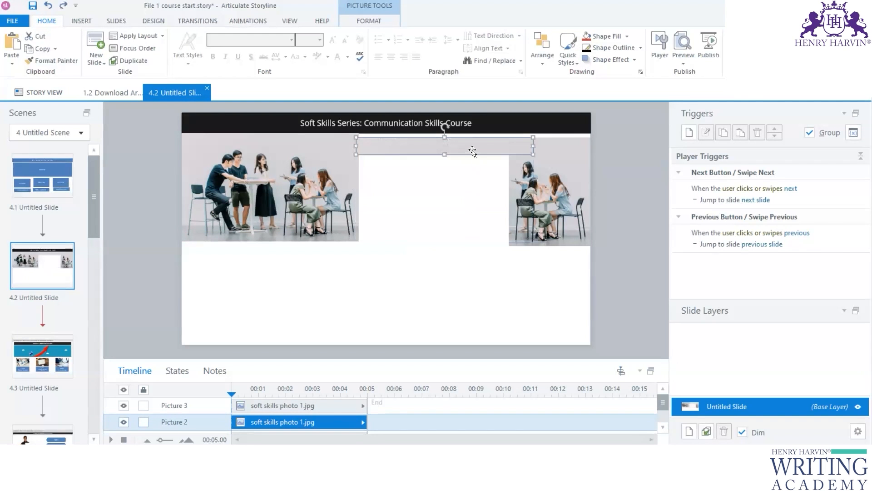
# Align the background strip under the banner and stack copies of it to fill the gap between the two photos
pyautogui.moveTo(473, 146); pyautogui.dragTo(474, 141)
pyautogui.moveTo(563, 158); pyautogui.dragTo(492, 155)
pyautogui.click(472, 145)
pyautogui.moveTo(582, 144); pyautogui.dragTo(475, 229)
pyautogui.click(619, 232)
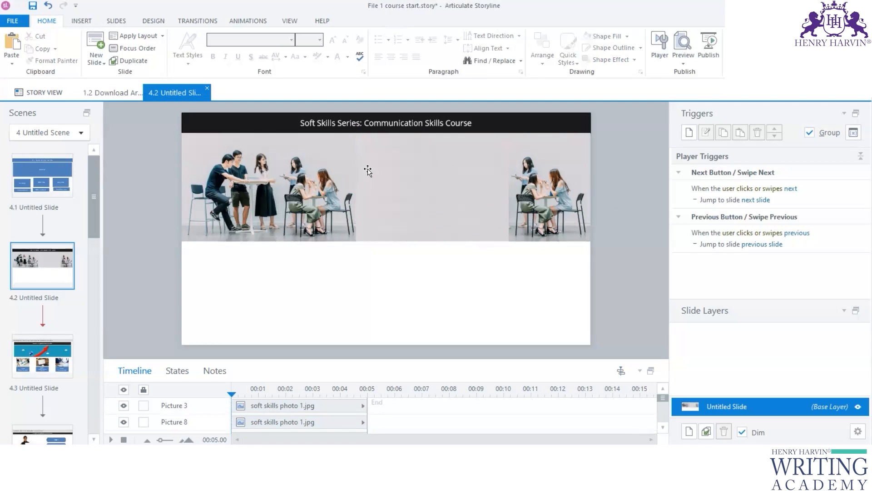
pyautogui.click(335, 168)
pyautogui.click(455, 188)
pyautogui.click(466, 166)
pyautogui.click(440, 147)
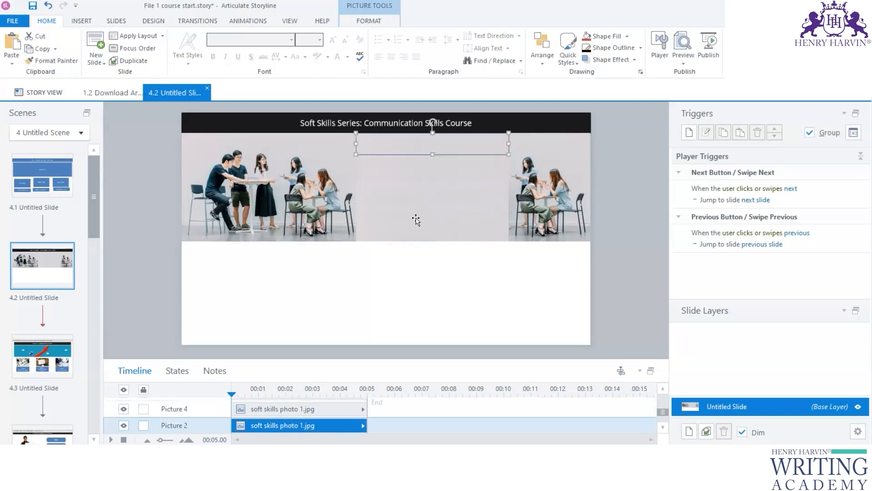
# Duplicate slide 4.2
pyautogui.rightClick(48, 273)
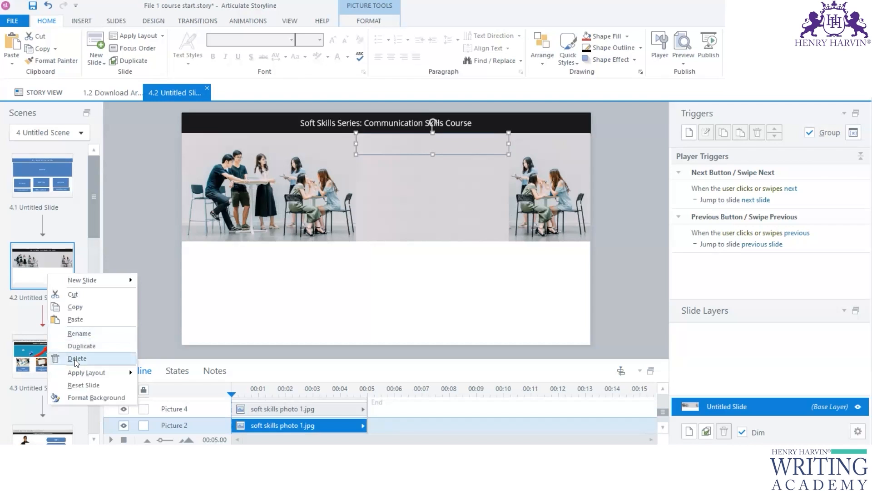
pyautogui.click(82, 345)
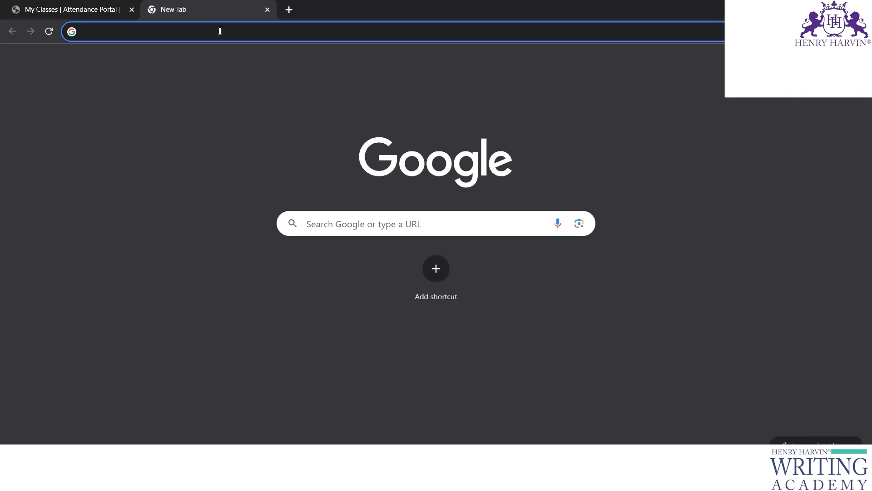
# Switch to the Chrome browser and search Google Images for "office scene"
pyautogui.write('office')
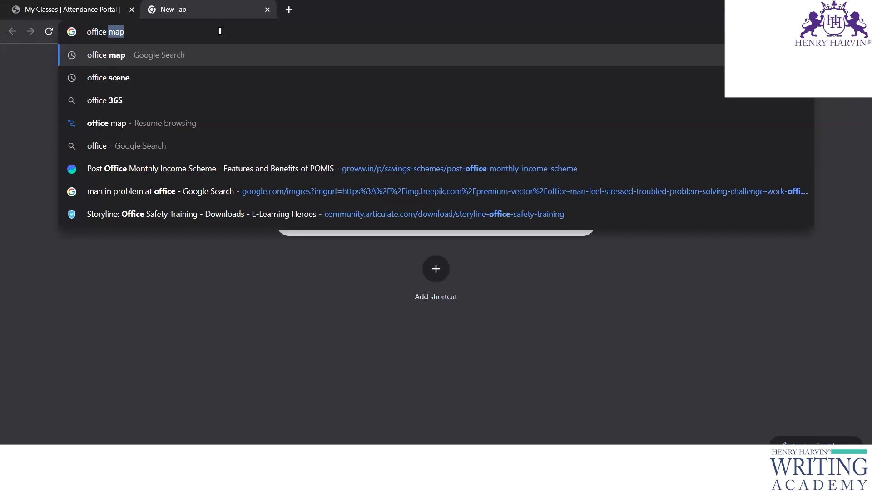
pyautogui.write(' s')
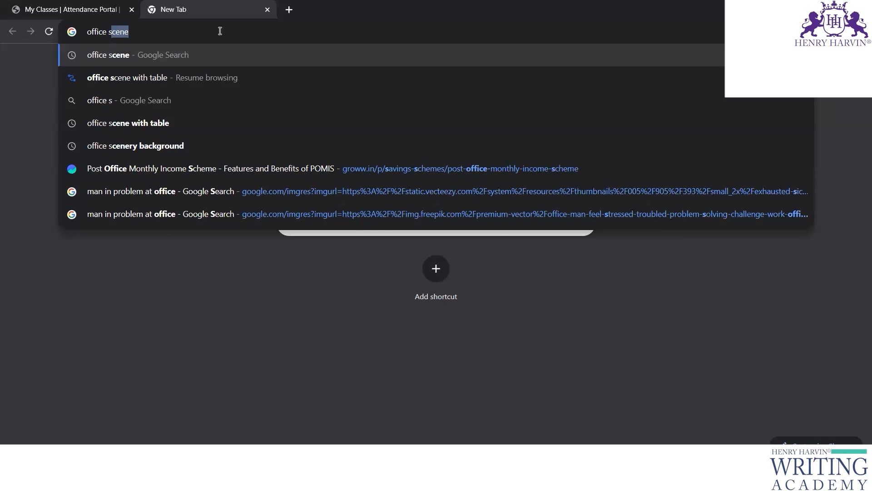
pyautogui.press('Return')
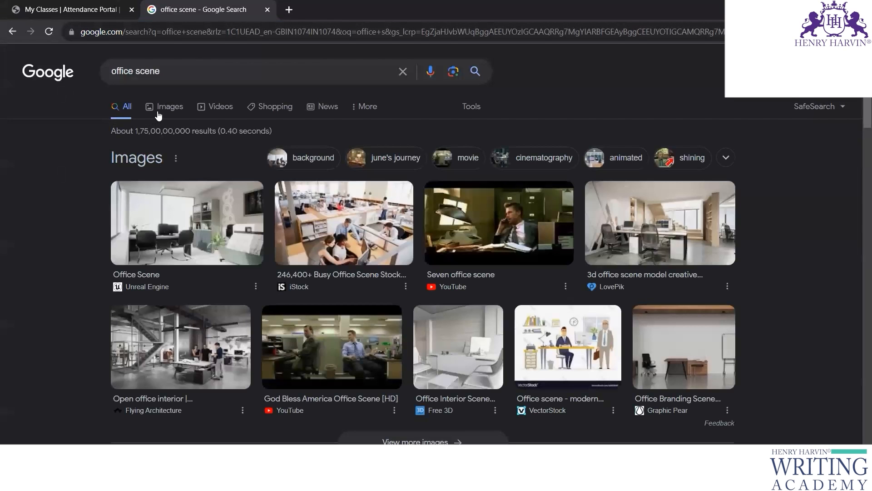
pyautogui.click(168, 107)
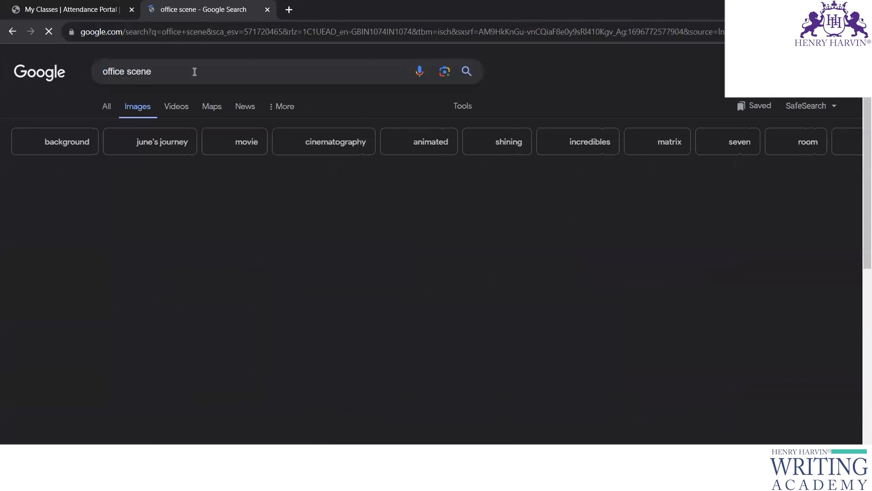
# Refine the image search to "office scene panaromic"
pyautogui.click(194, 71)
pyautogui.write('pa')
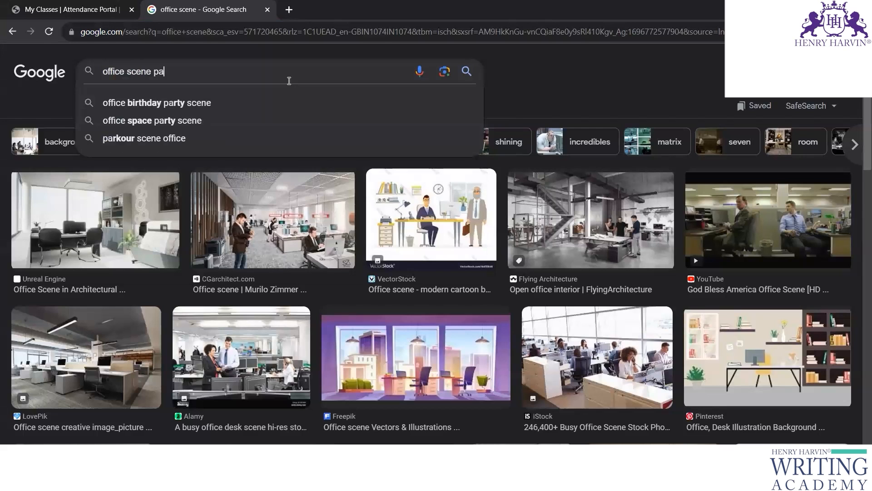
pyautogui.write('naromic')
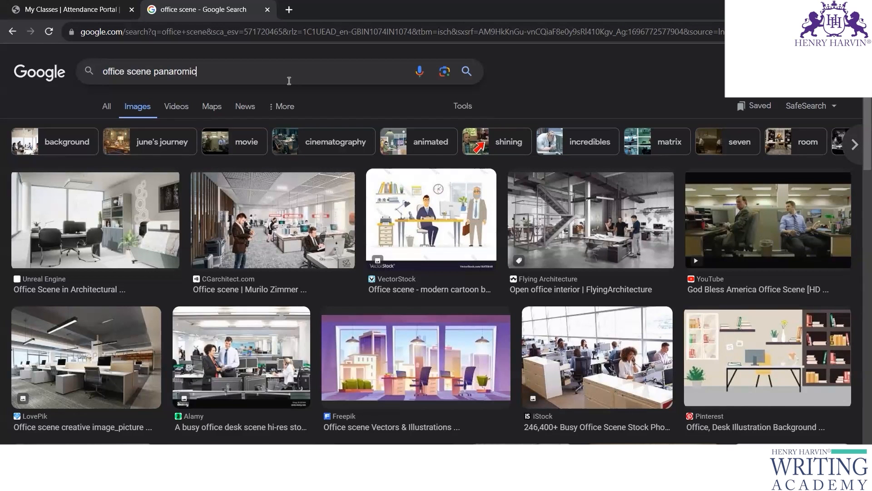
pyautogui.press('Return')
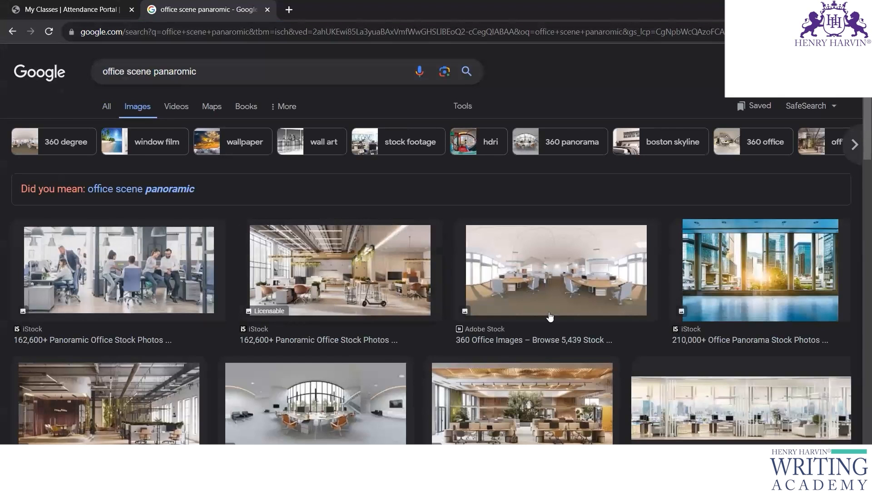
# Browse the panoramic office results and open the preview of the iStock photo of colleagues around a blue chair in an open-plan office
pyautogui.scroll(-1, 648, 246)
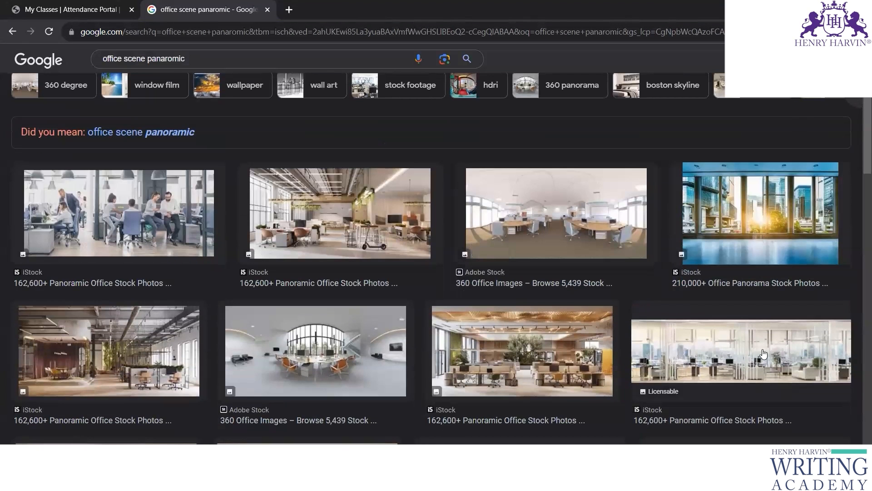
pyautogui.scroll(-3, 325, 354)
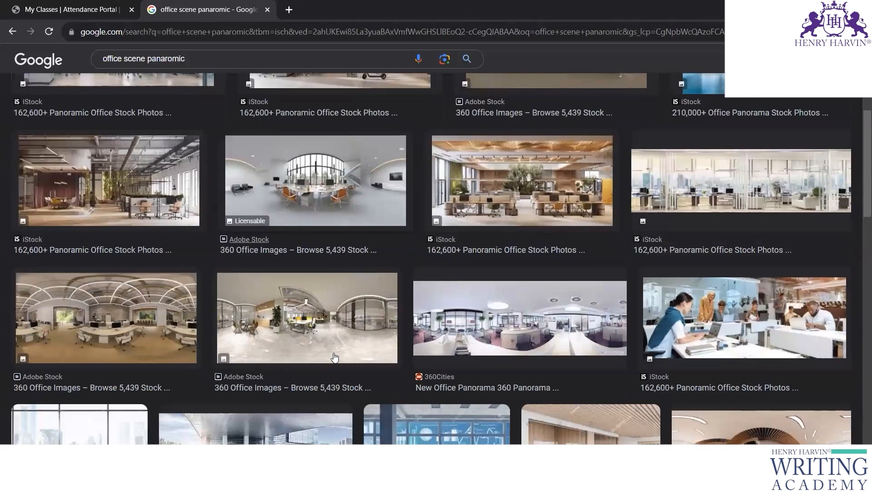
pyautogui.scroll(-2, 335, 356)
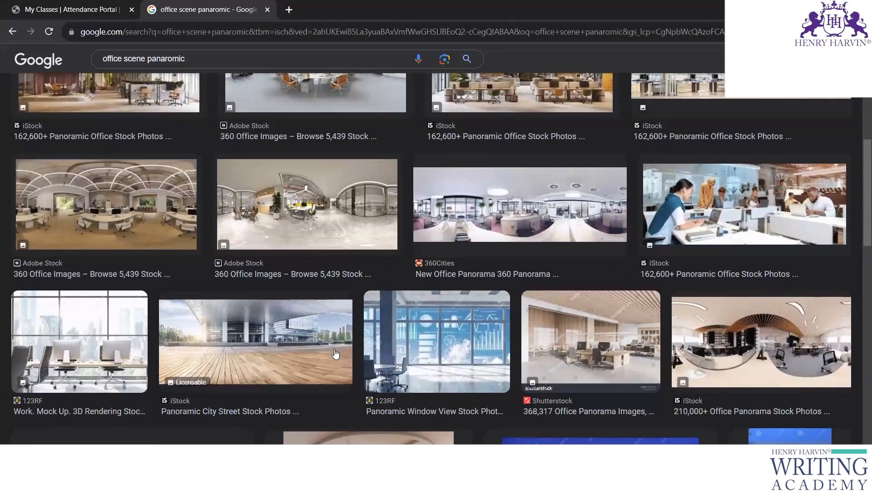
pyautogui.rightClick(710, 219)
pyautogui.click(736, 228)
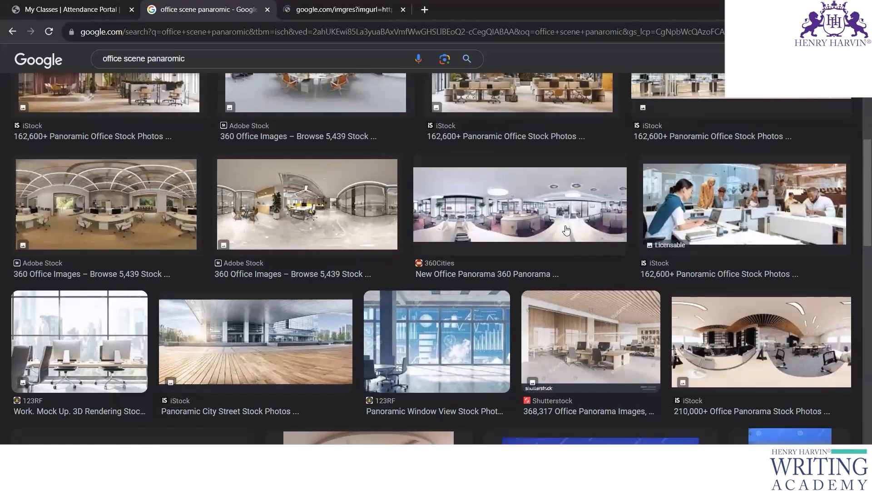
pyautogui.hotkey('ctrl', 'Tab')
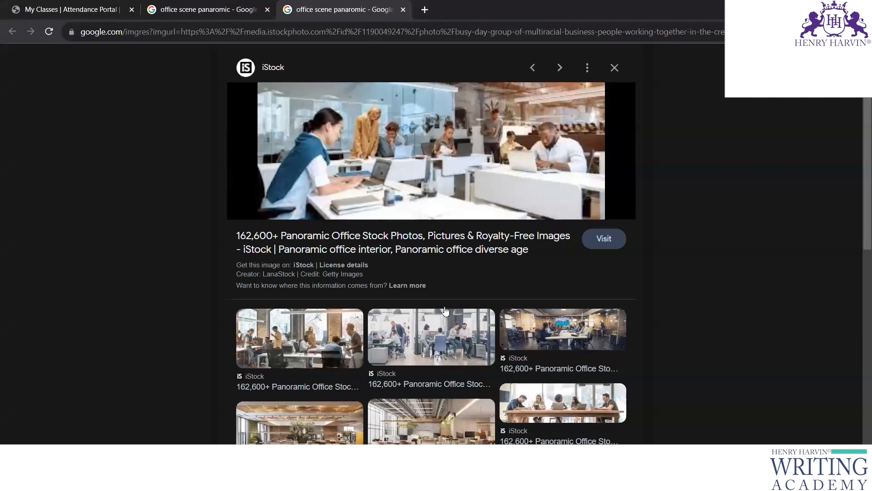
pyautogui.click(442, 345)
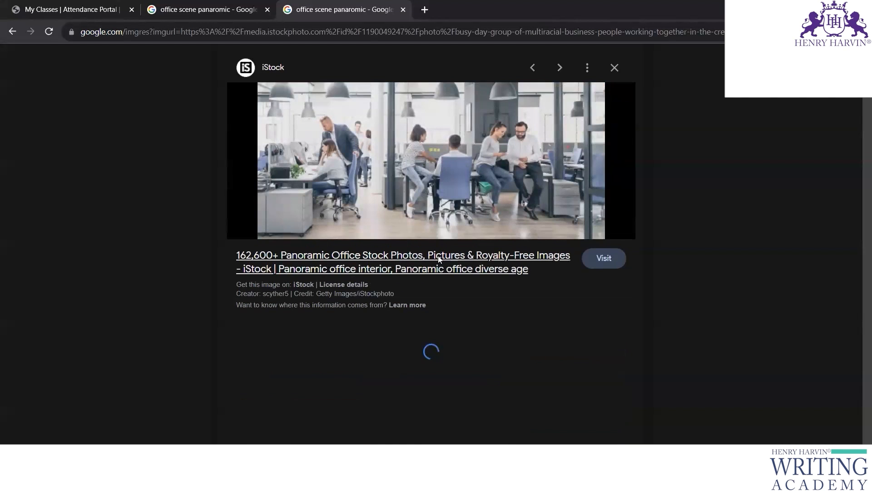
# Browse the panoramic office pictures on the photo's iStock source page, and return to the photo preview
pyautogui.click(412, 257)
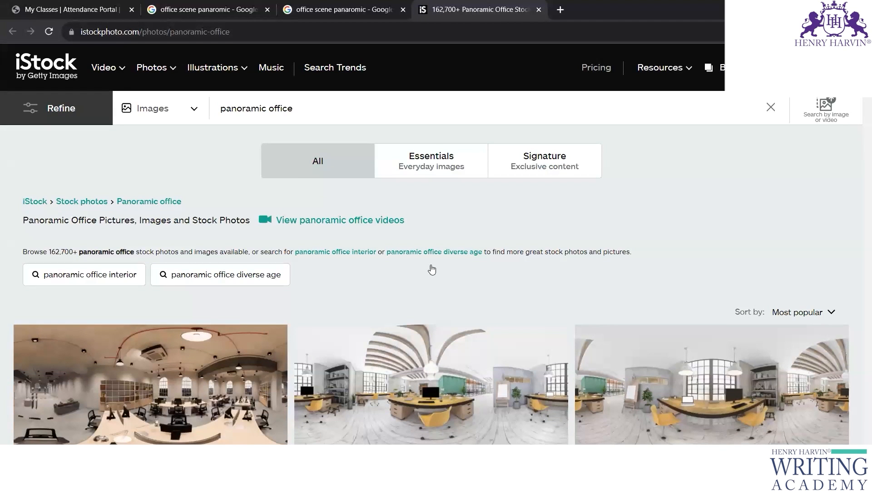
pyautogui.scroll(-5, 431, 277)
pyautogui.scroll(-3, 431, 269)
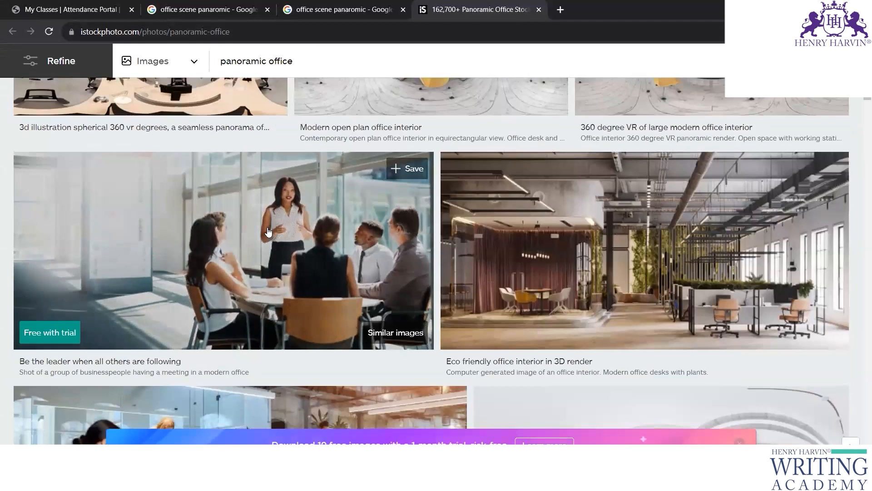
pyautogui.scroll(4, 330, 298)
pyautogui.scroll(-7, 330, 297)
pyautogui.rightClick(285, 205)
pyautogui.click(318, 335)
pyautogui.hotkey('ctrl', 'shift', 'Tab')
# Switch to Articulate Storyline and delete all pictures and background strips below the banner on slide 4.3
pyautogui.moveTo(586, 482)
pyautogui.click(586, 417)
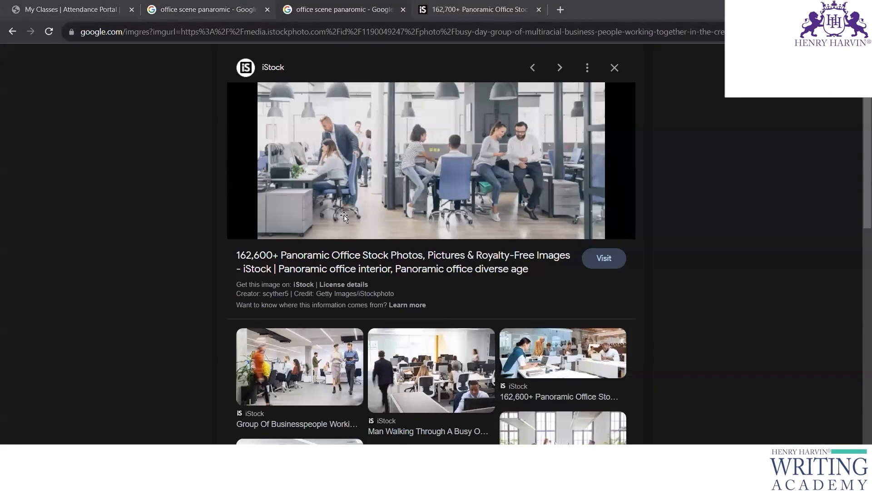
pyautogui.click(43, 266)
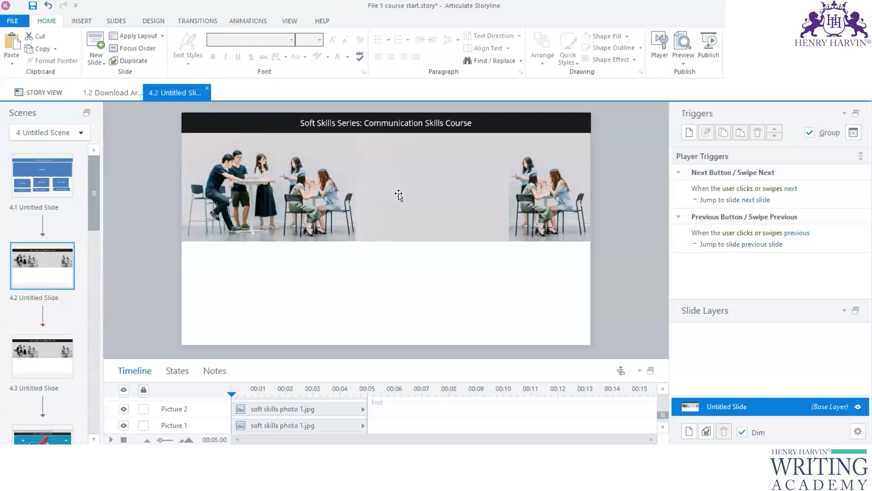
pyautogui.click(480, 192)
pyautogui.click(55, 344)
pyautogui.click(409, 190)
pyautogui.press('Delete')
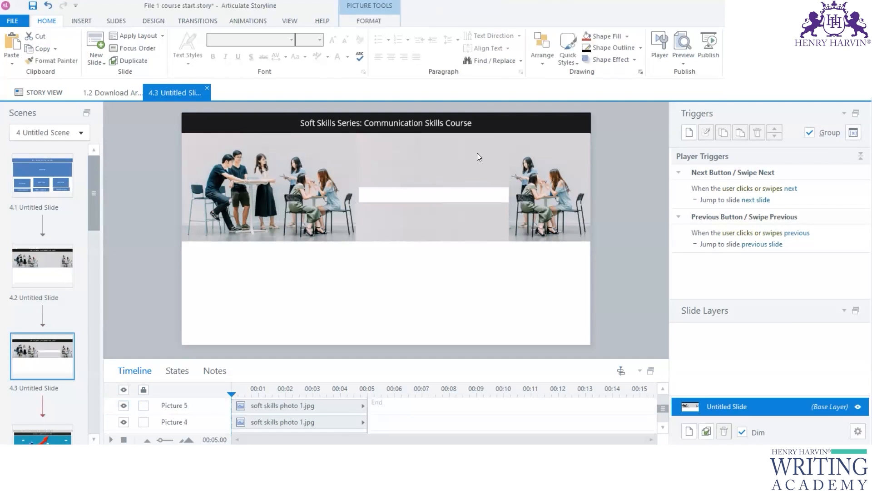
pyautogui.click(478, 160)
pyautogui.press('Delete')
pyautogui.click(473, 174)
pyautogui.press('Delete')
pyautogui.click(455, 230)
pyautogui.press('Delete')
pyautogui.click(479, 146)
pyautogui.press('Delete')
pyautogui.click(470, 212)
pyautogui.click(524, 203)
pyautogui.press('Delete')
pyautogui.click(472, 217)
pyautogui.click(318, 201)
pyautogui.press('Delete')
pyautogui.click(387, 208)
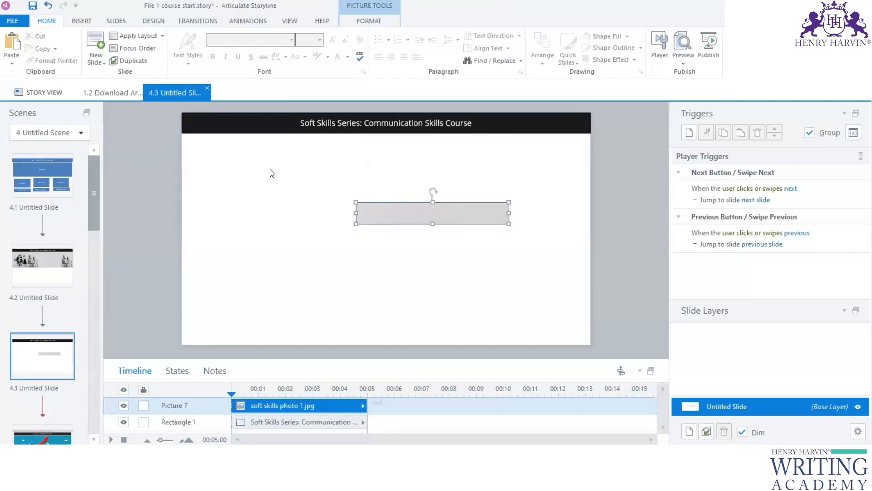
pyautogui.press('Delete')
pyautogui.rightClick(270, 169)
pyautogui.click(294, 216)
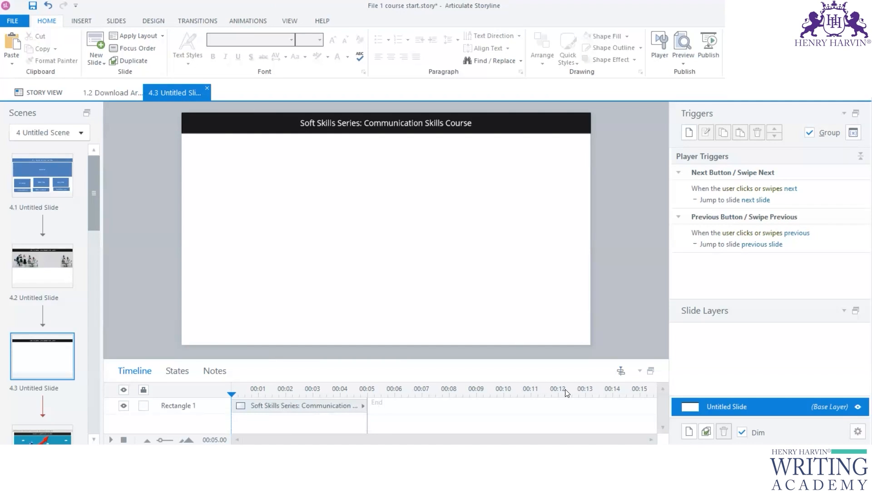
pyautogui.moveTo(536, 454)
pyautogui.click(538, 402)
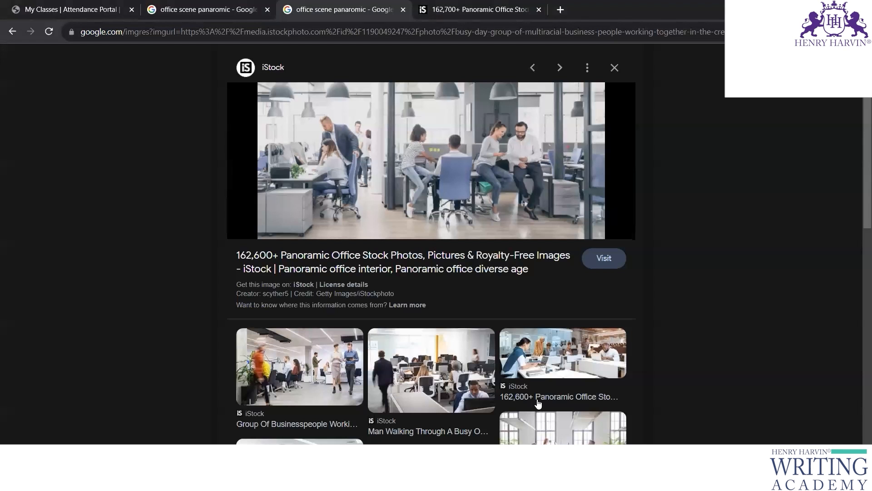
pyautogui.rightClick(471, 175)
pyautogui.click(507, 295)
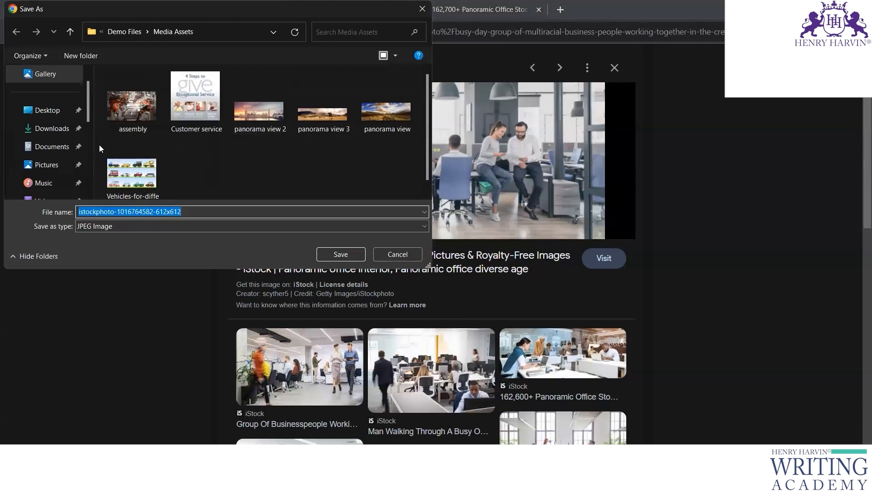
pyautogui.click(43, 110)
pyautogui.click(341, 254)
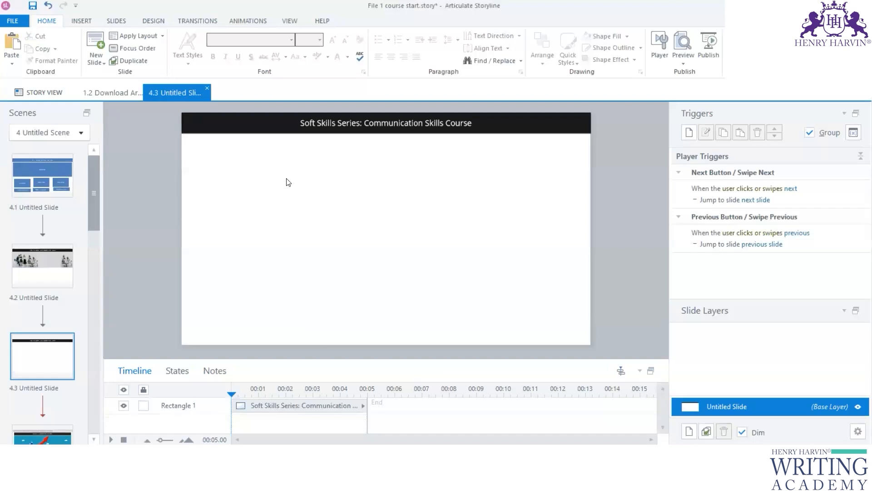
pyautogui.rightClick(286, 181)
pyautogui.click(112, 28)
pyautogui.click(81, 21)
pyautogui.click(241, 60)
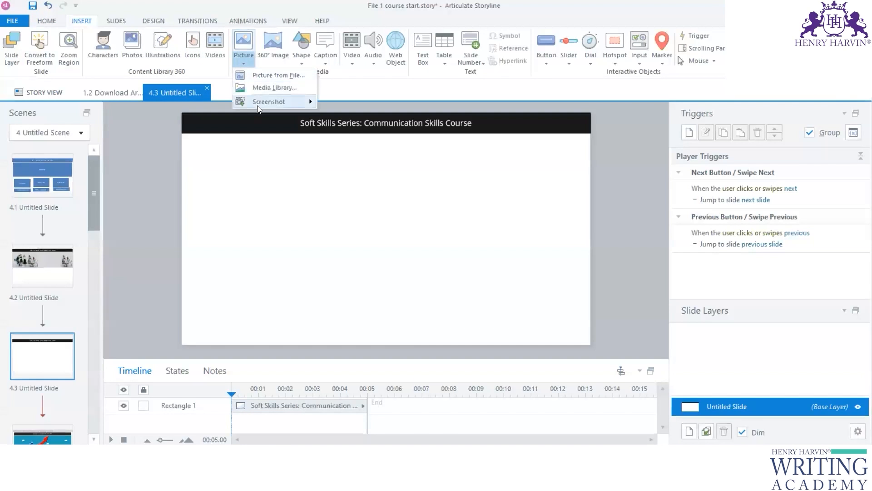
pyautogui.click(268, 74)
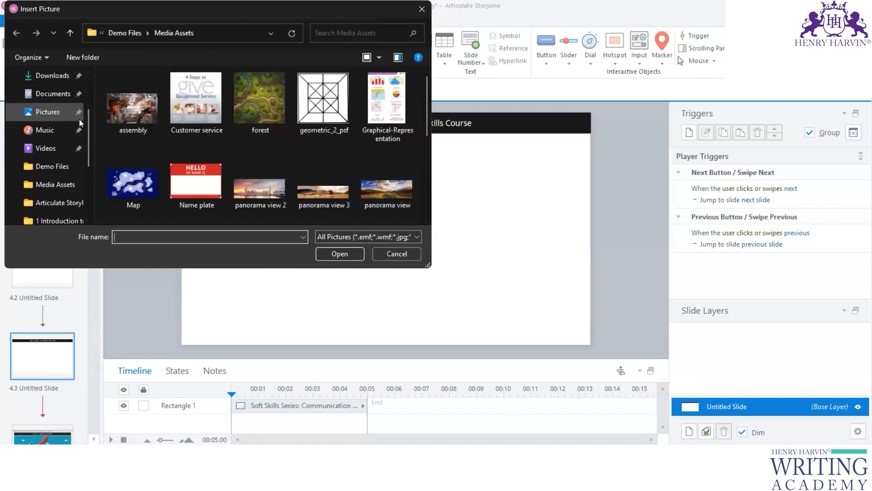
pyautogui.scroll(3, 64, 118)
pyautogui.click(54, 133)
pyautogui.click(156, 144)
pyautogui.click(188, 122)
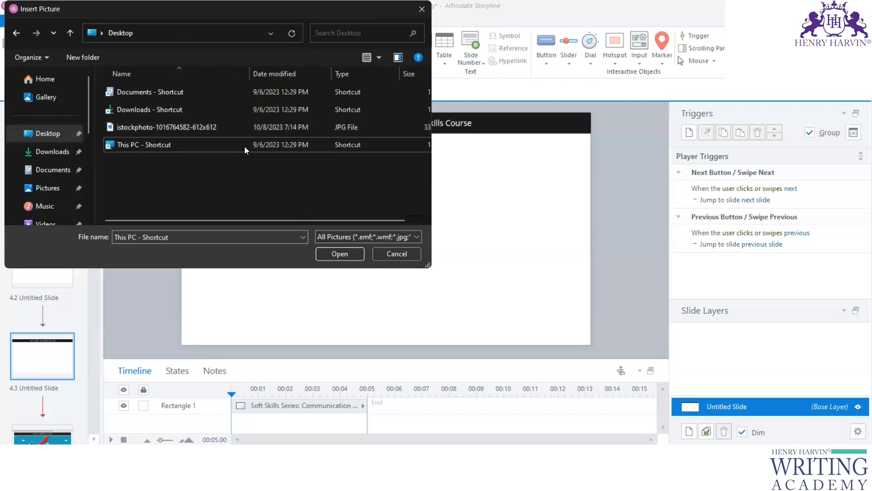
pyautogui.click(336, 252)
pyautogui.moveTo(474, 251); pyautogui.dragTo(395, 218)
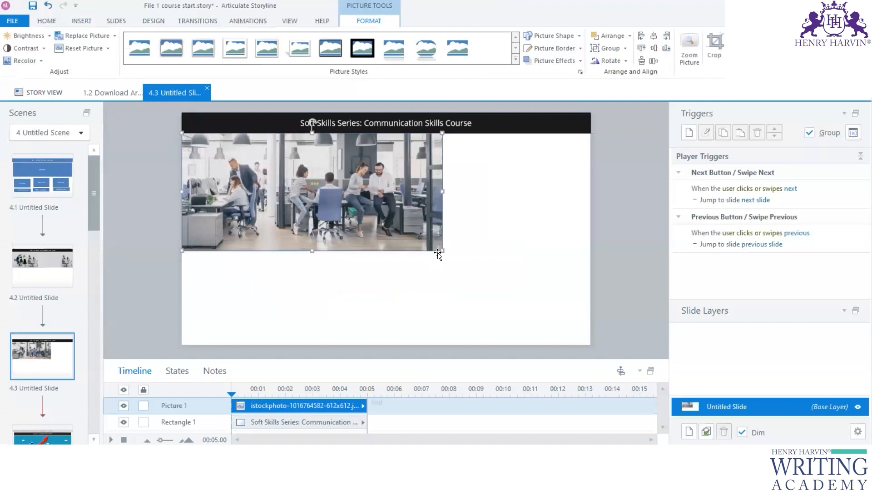
# Enlarge the office photo to the full slide width and crop the floor area off its lower edge
pyautogui.moveTo(444, 251); pyautogui.dragTo(746, 312)
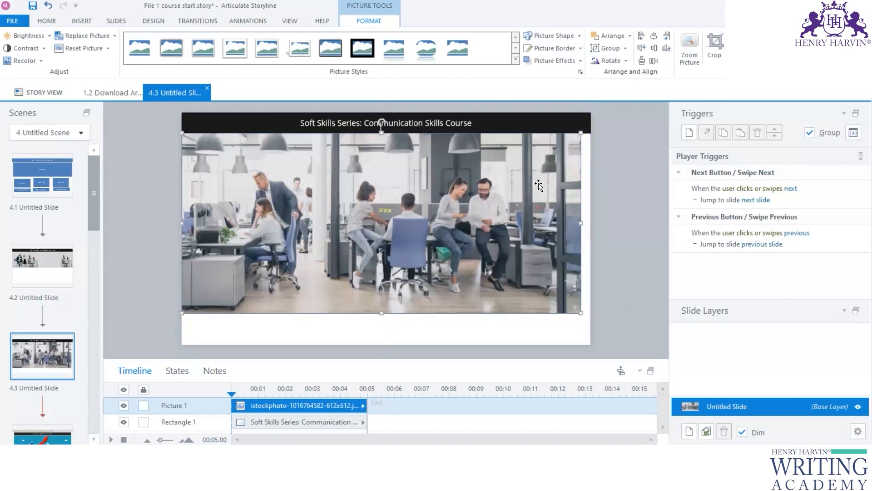
pyautogui.click(714, 45)
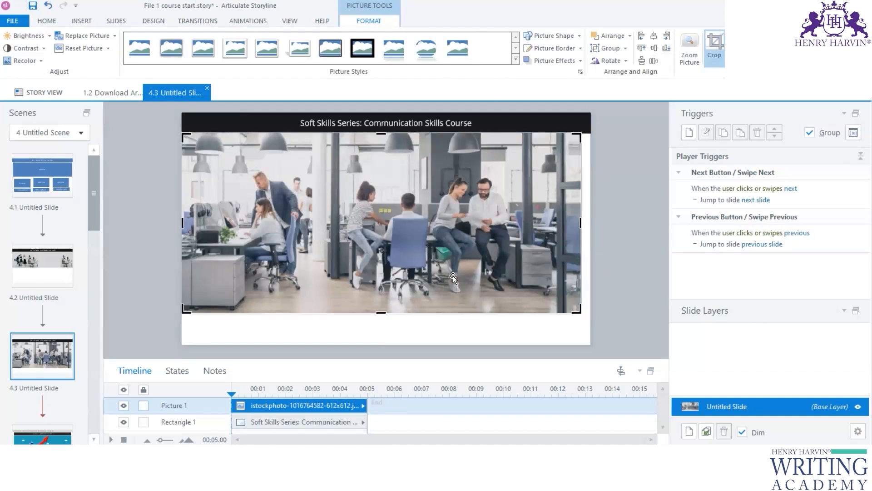
pyautogui.moveTo(381, 313); pyautogui.dragTo(381, 276)
pyautogui.click(593, 204)
pyautogui.moveTo(594, 204); pyautogui.dragTo(593, 159)
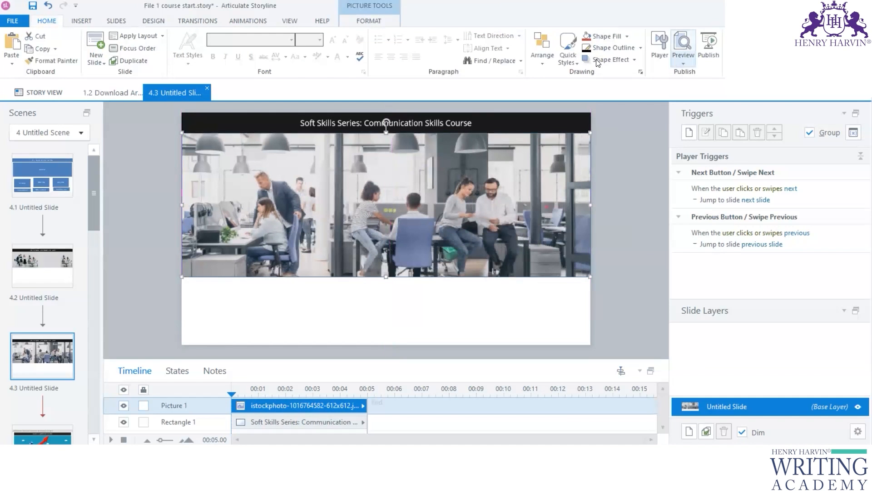
# Crop the ceiling lamps off the top of the office photo and move the photo up against the banner
pyautogui.click(369, 21)
pyautogui.click(714, 50)
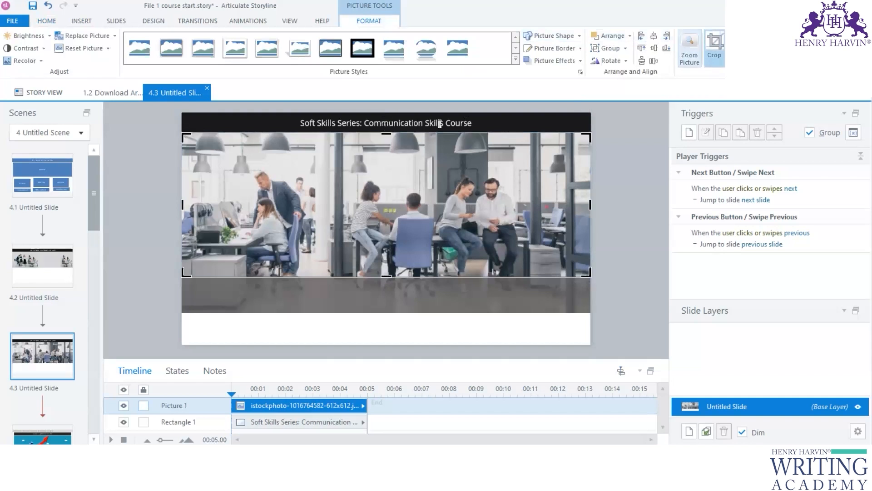
pyautogui.moveTo(387, 135); pyautogui.dragTo(387, 174)
pyautogui.click(177, 248)
pyautogui.moveTo(364, 227); pyautogui.dragTo(367, 161)
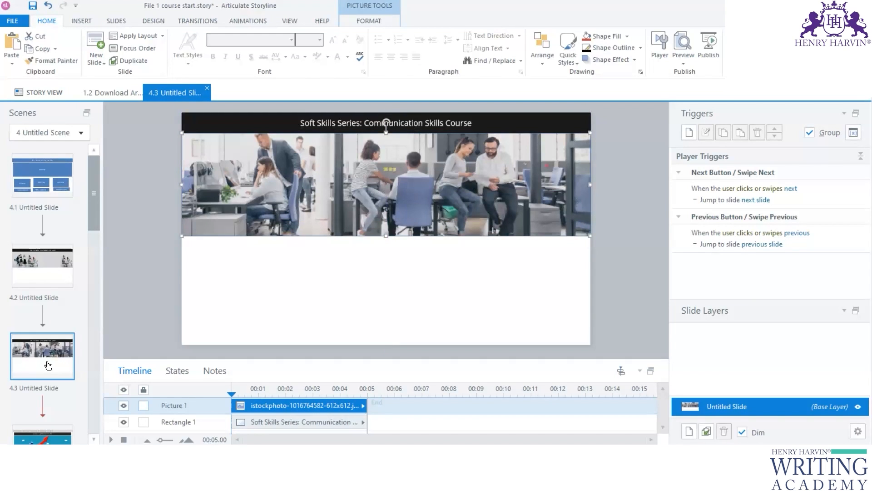
# Search the Content Library photos for "employees"
pyautogui.click(270, 279)
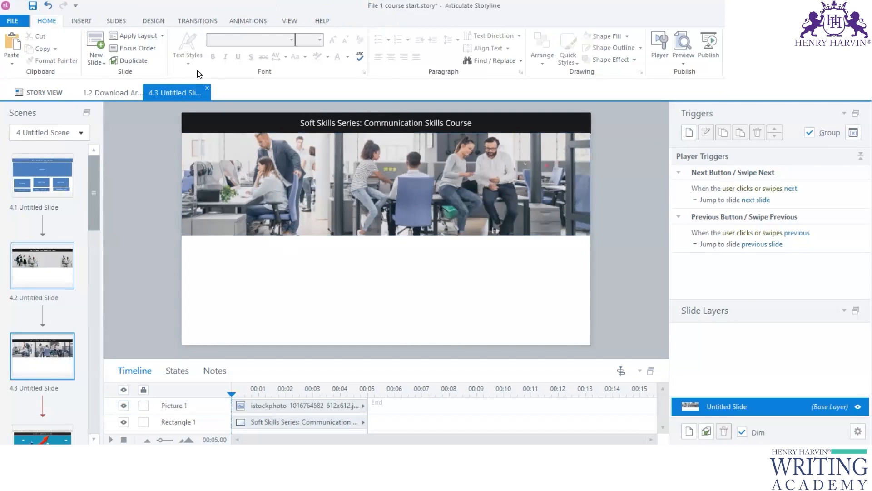
pyautogui.click(83, 21)
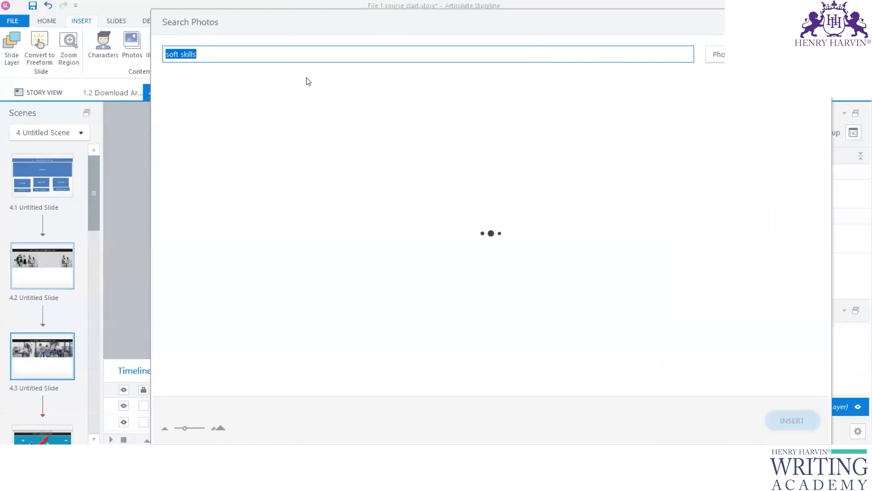
pyautogui.press('BackSpace')
pyautogui.write('off')
pyautogui.press('BackSpace')
pyautogui.press('BackSpace')
pyautogui.press('BackSpace')
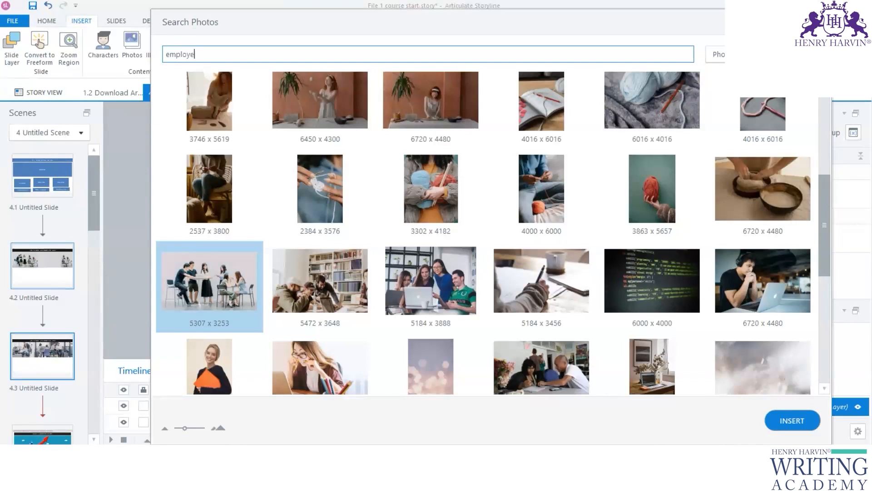
pyautogui.write('employees')
pyautogui.press('Return')
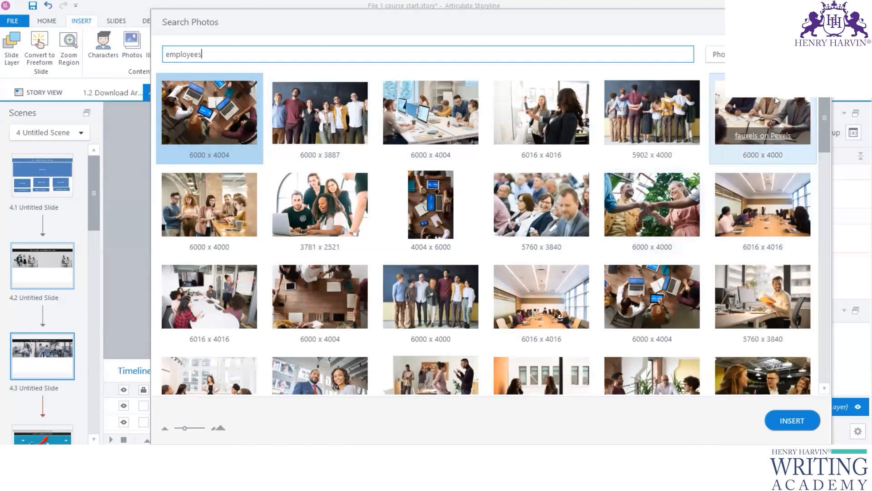
# Insert three employee photos: the laptop meeting, the team at desktop computers and the overhead view of a wooden table
pyautogui.click(764, 120)
pyautogui.click(444, 118)
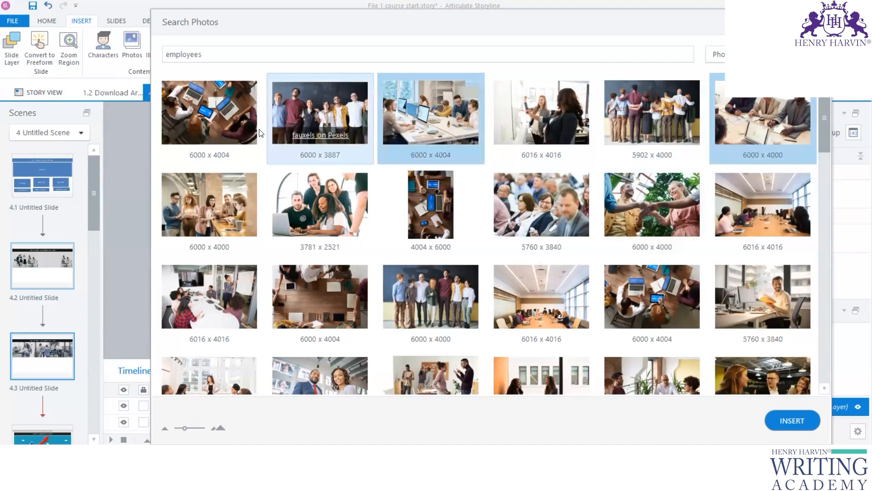
pyautogui.click(218, 110)
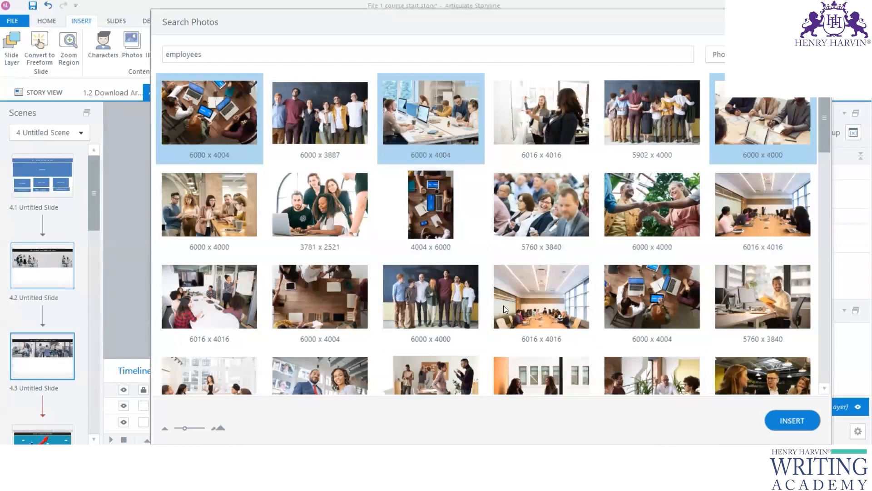
pyautogui.click(791, 423)
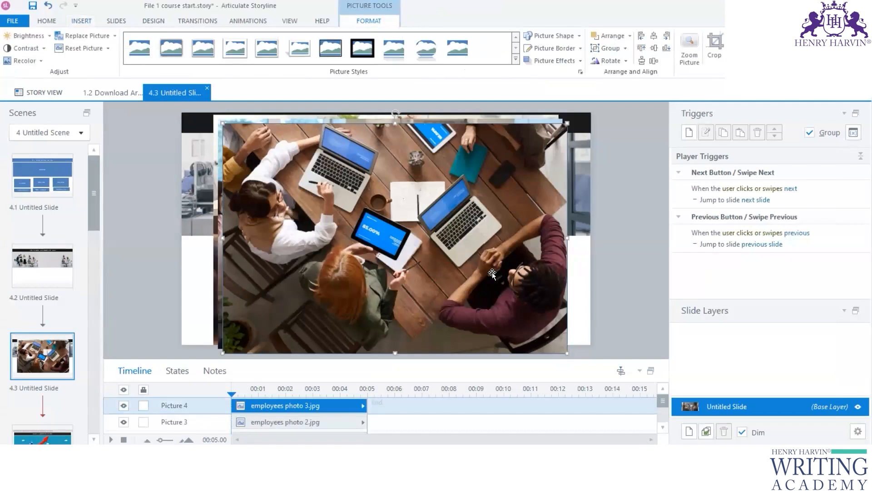
# Offset the overhead table photo, select all three employee photos and shrink them together to thumbnail size below the office strip
pyautogui.moveTo(549, 264); pyautogui.dragTo(594, 279)
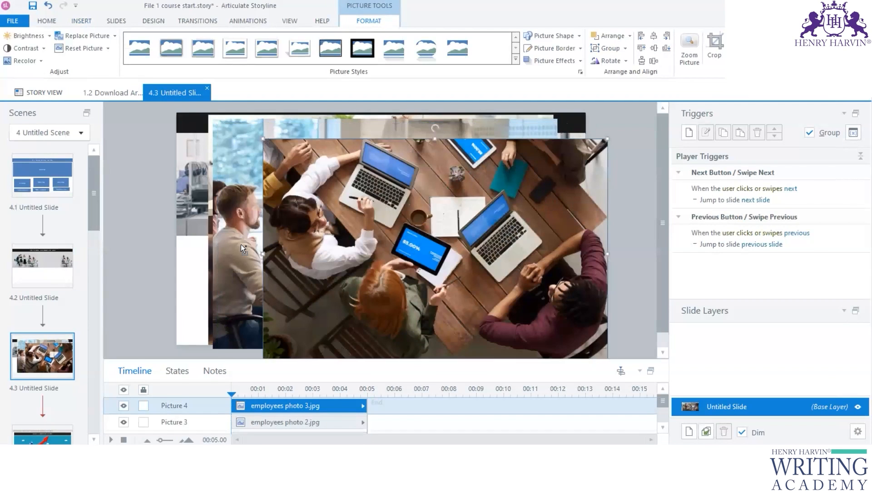
pyautogui.keyDown('ctrl'); pyautogui.click(241, 244); pyautogui.keyUp('ctrl')
pyautogui.keyDown('ctrl'); pyautogui.click(211, 250); pyautogui.keyUp('ctrl')
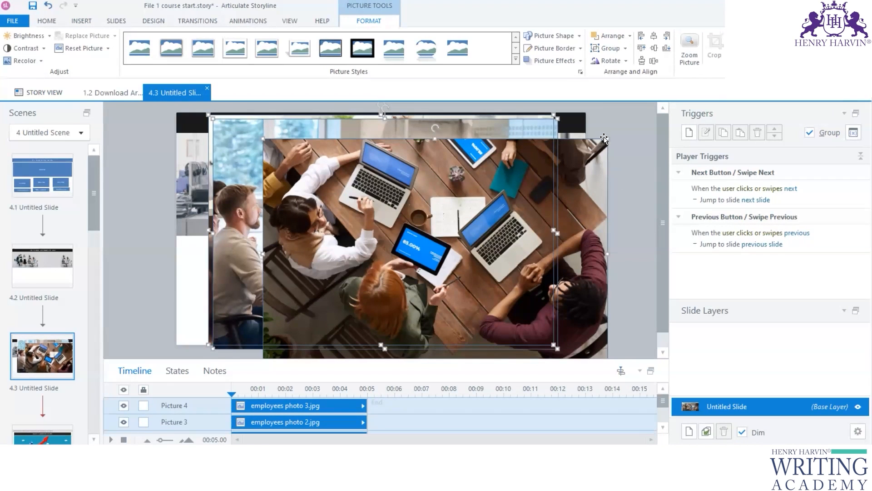
pyautogui.moveTo(605, 140); pyautogui.dragTo(312, 295)
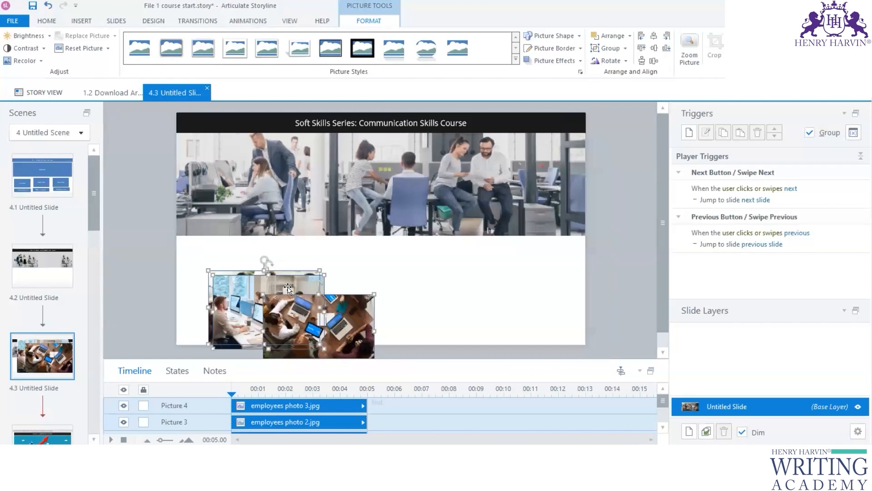
# Crop a strip off the bottom edge of the wide office photo to leave more room for the employee photos
pyautogui.click(166, 264)
pyautogui.click(323, 211)
pyautogui.click(369, 21)
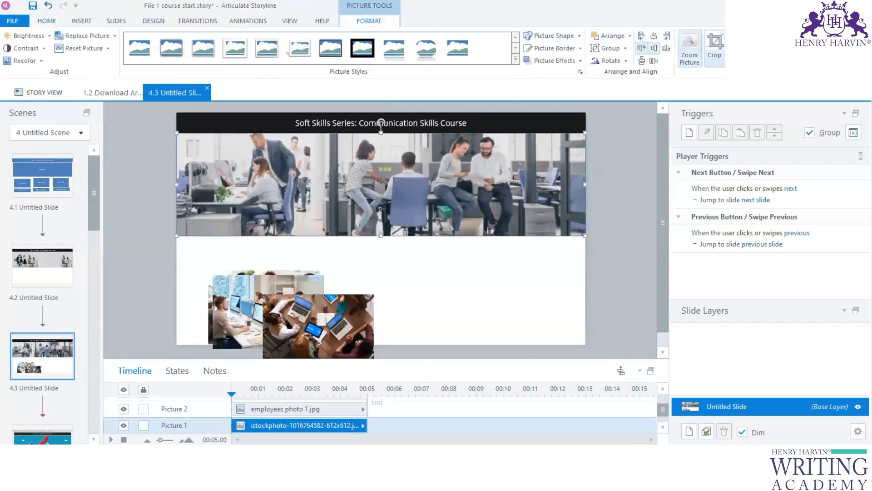
pyautogui.click(714, 45)
pyautogui.moveTo(381, 236); pyautogui.dragTo(377, 220)
pyautogui.click(162, 198)
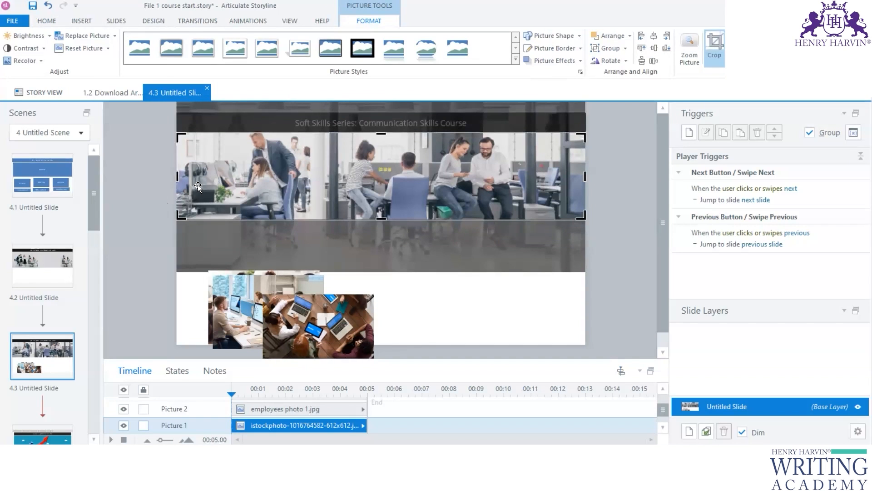
pyautogui.click(198, 184)
pyautogui.click(366, 20)
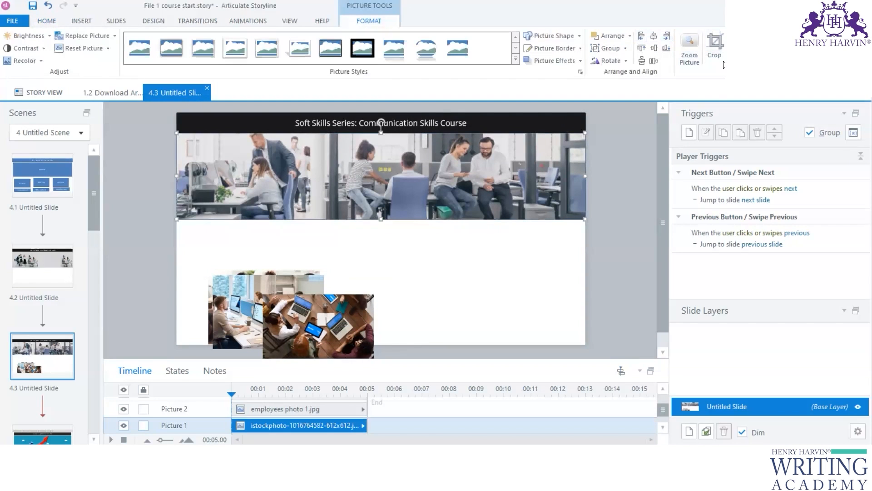
# Arrange the three employee photos in a row below the office strip: laptop meeting, desktop computers team, overhead table
pyautogui.click(377, 299)
pyautogui.click(378, 301)
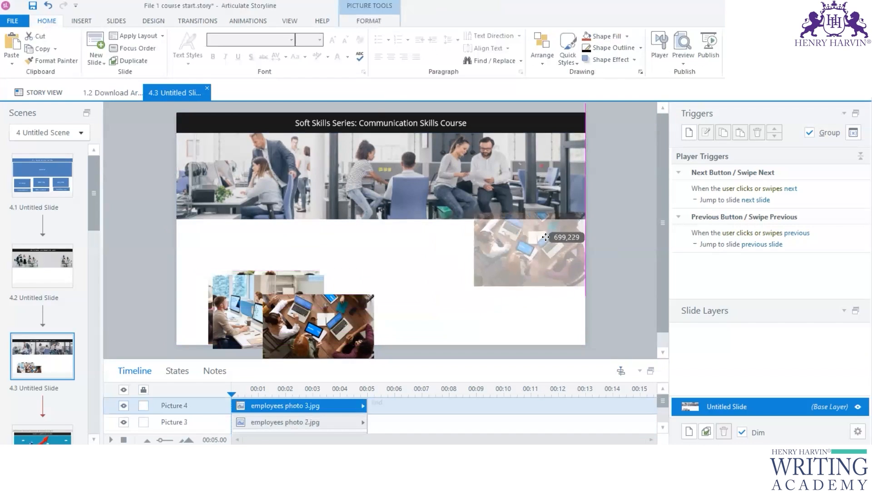
pyautogui.moveTo(530, 253); pyautogui.dragTo(528, 267)
pyautogui.moveTo(304, 312); pyautogui.dragTo(305, 266)
pyautogui.moveTo(392, 284); pyautogui.dragTo(387, 285)
pyautogui.moveTo(527, 274); pyautogui.dragTo(530, 273)
pyautogui.moveTo(392, 273); pyautogui.dragTo(386, 272)
pyautogui.moveTo(520, 272); pyautogui.dragTo(503, 272)
pyautogui.moveTo(301, 272); pyautogui.dragTo(296, 272)
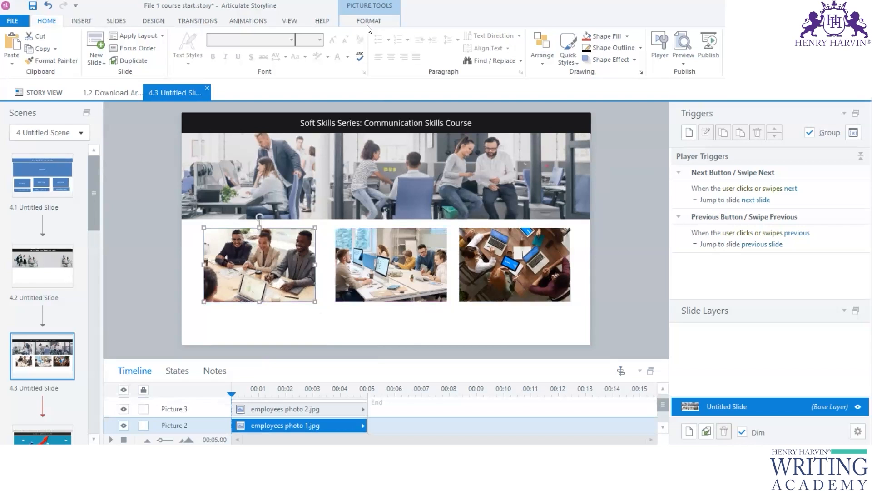
# Select all three employee photos together and open the arrange options for them
pyautogui.click(297, 323)
pyautogui.moveTo(192, 227); pyautogui.dragTo(585, 317)
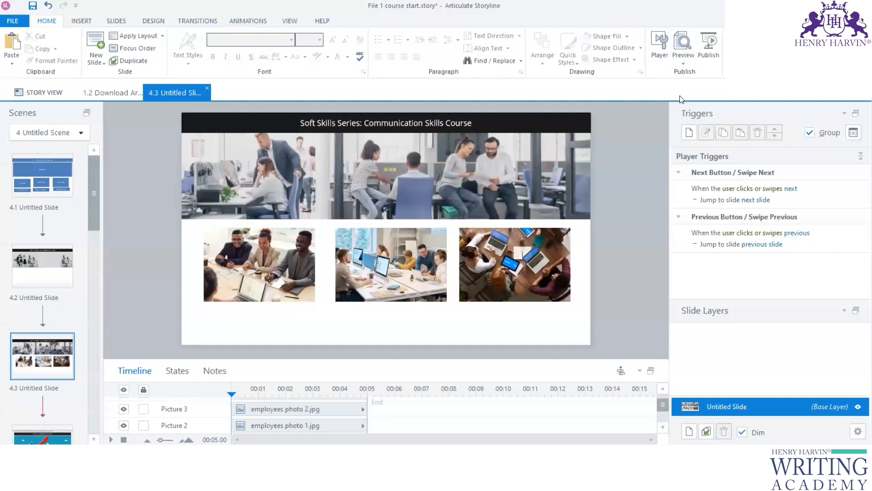
pyautogui.click(258, 277)
pyautogui.keyDown('shift'); pyautogui.click(391, 265); pyautogui.keyUp('shift')
pyautogui.keyDown('shift'); pyautogui.click(515, 264); pyautogui.keyUp('shift')
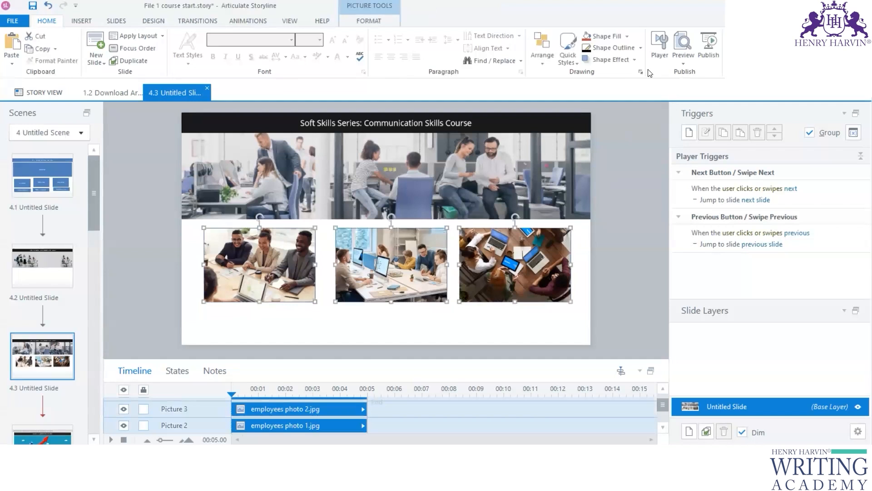
pyautogui.click(369, 21)
pyautogui.click(629, 36)
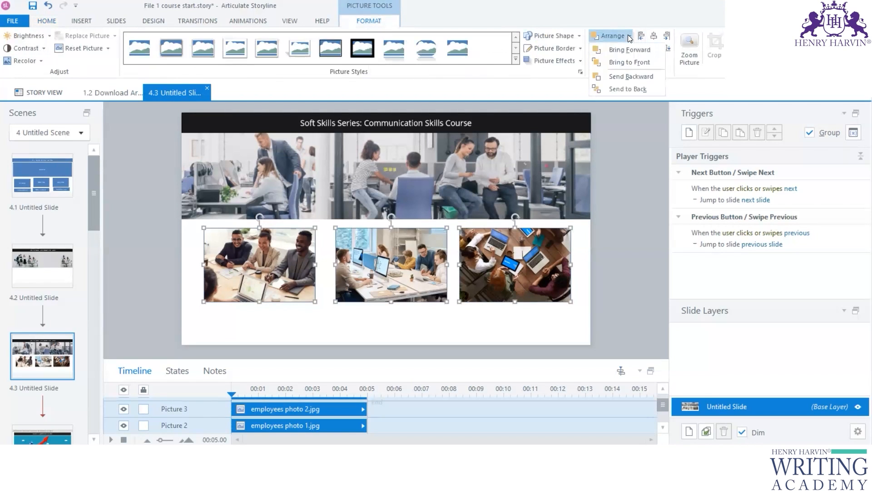
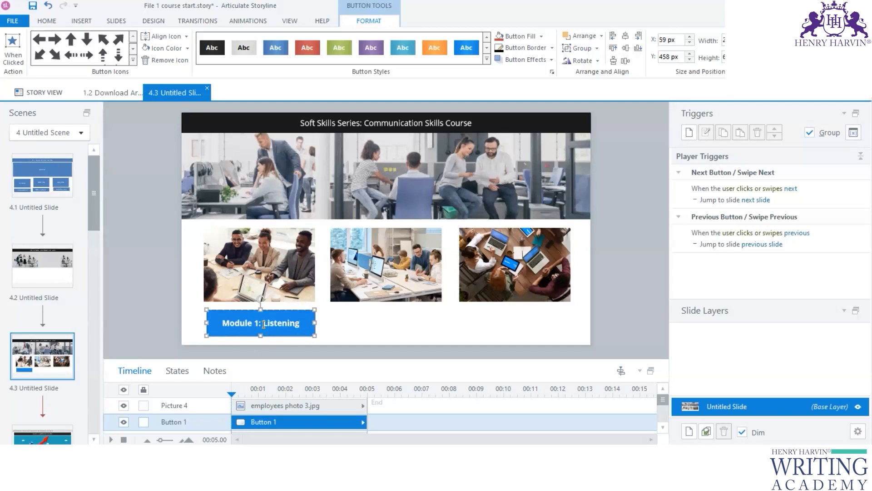
# Complete the label of the button under the first employee photo as "Module 1: Listening Skills"
pyautogui.write('Skills')
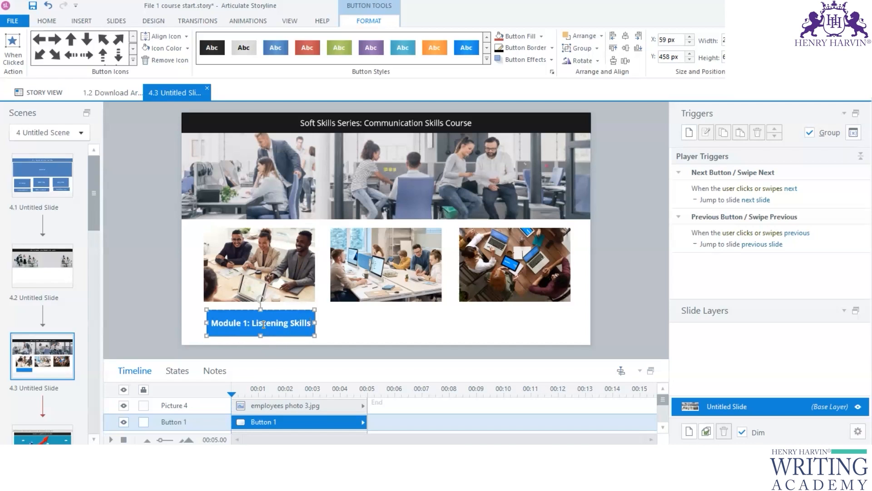
pyautogui.click(322, 339)
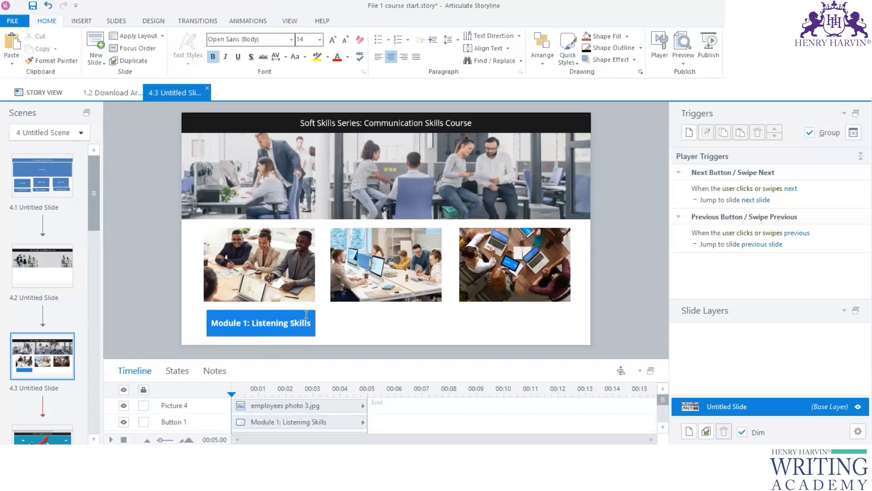
# Show the states of the Module 1 button and enlarge the area that displays them
pyautogui.click(305, 311)
pyautogui.moveTo(309, 360)
pyautogui.mouseDown()
pyautogui.moveTo(307, 306)
pyautogui.moveTo(266, 269)
pyautogui.moveTo(275, 312)
pyautogui.mouseUp()
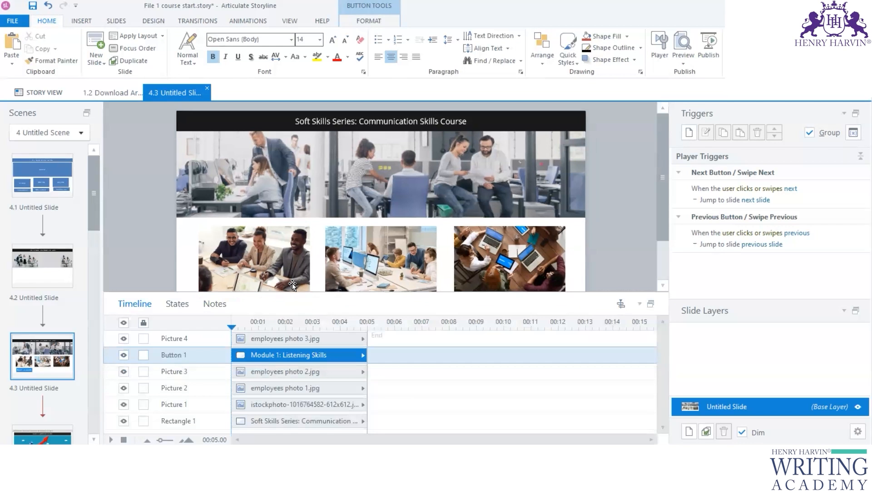
pyautogui.scroll(-2, 462, 216)
pyautogui.scroll(-2, 462, 216)
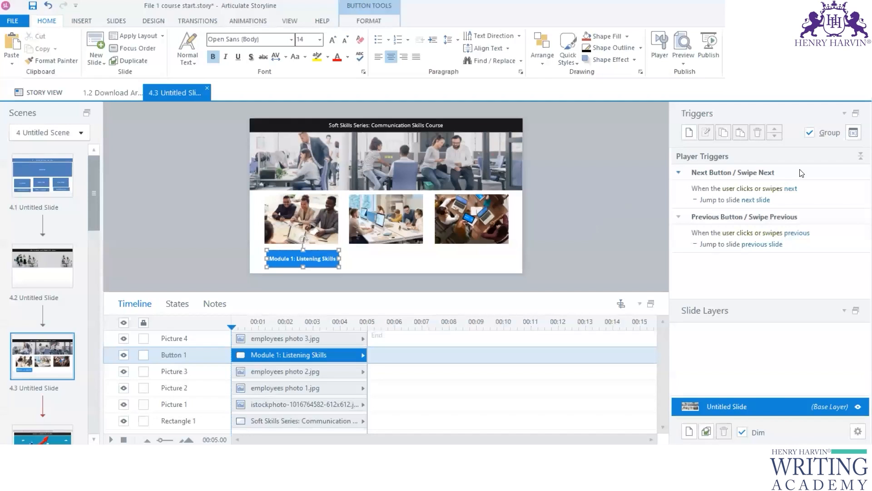
pyautogui.scroll(-2, 613, 201)
pyautogui.scroll(2, 613, 201)
pyautogui.moveTo(308, 293); pyautogui.dragTo(328, 244)
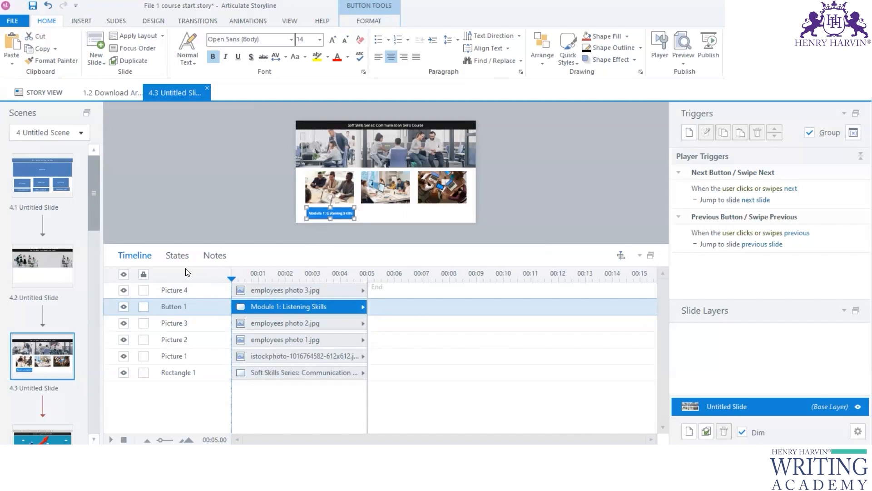
pyautogui.click(176, 256)
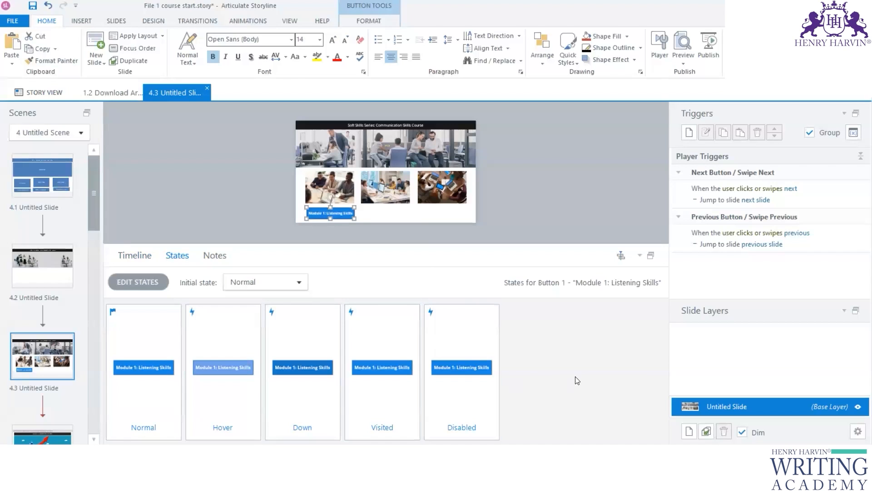
pyautogui.moveTo(429, 246); pyautogui.dragTo(431, 209)
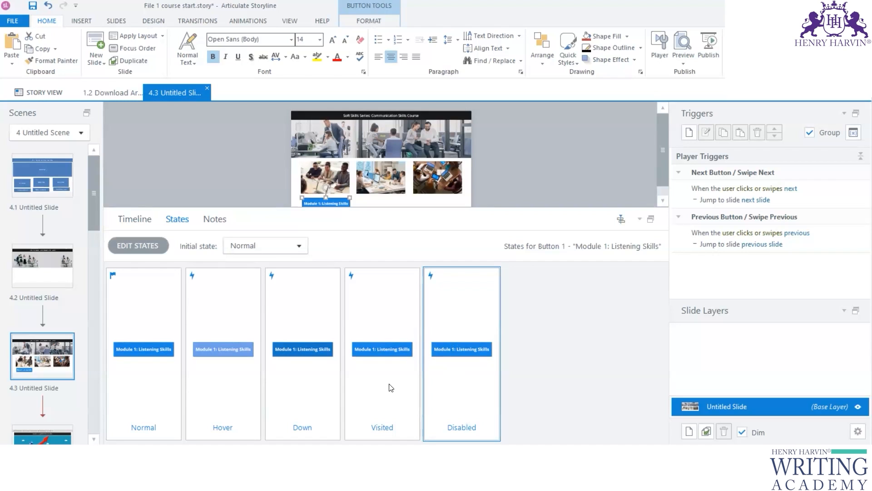
pyautogui.click(200, 376)
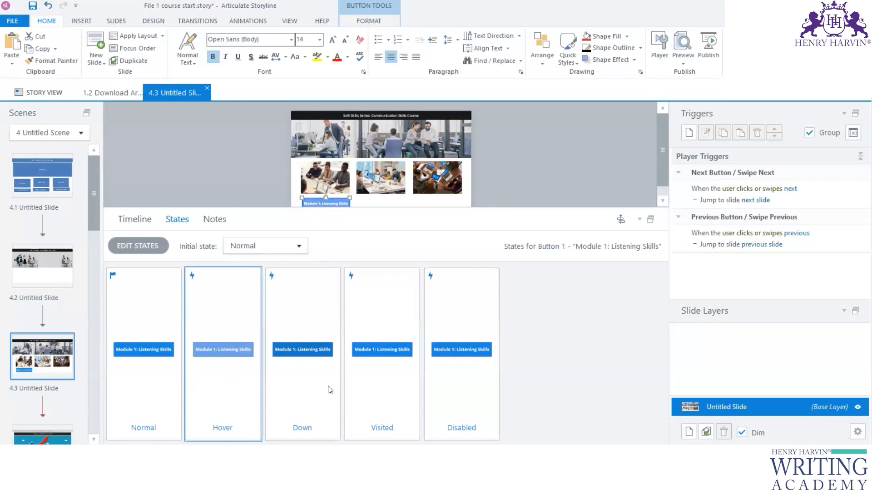
pyautogui.click(372, 22)
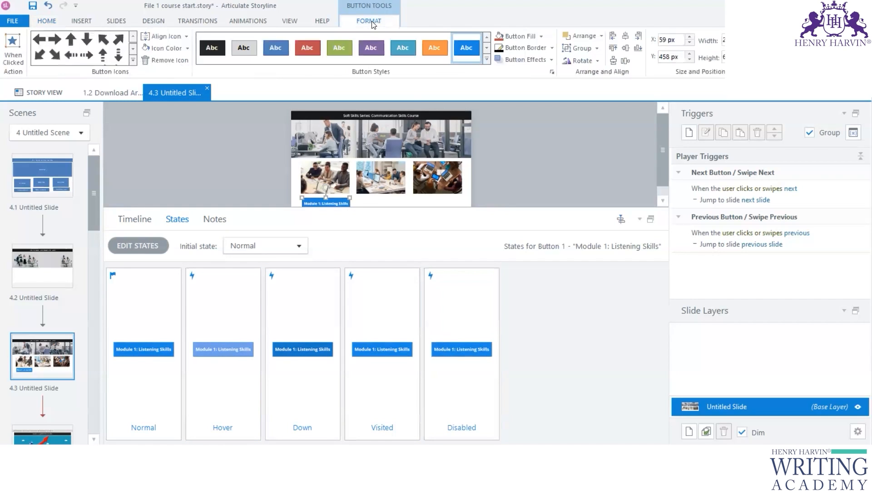
pyautogui.click(244, 48)
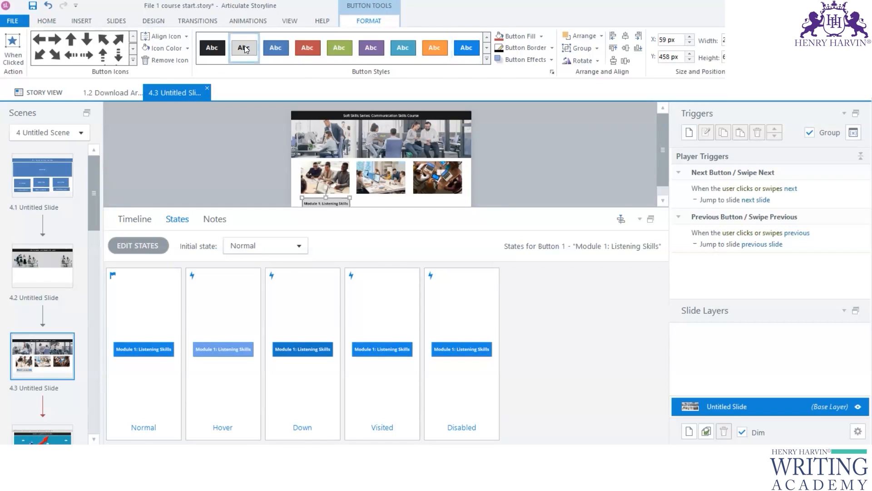
pyautogui.click(153, 313)
pyautogui.hotkey('ctrl', 'z')
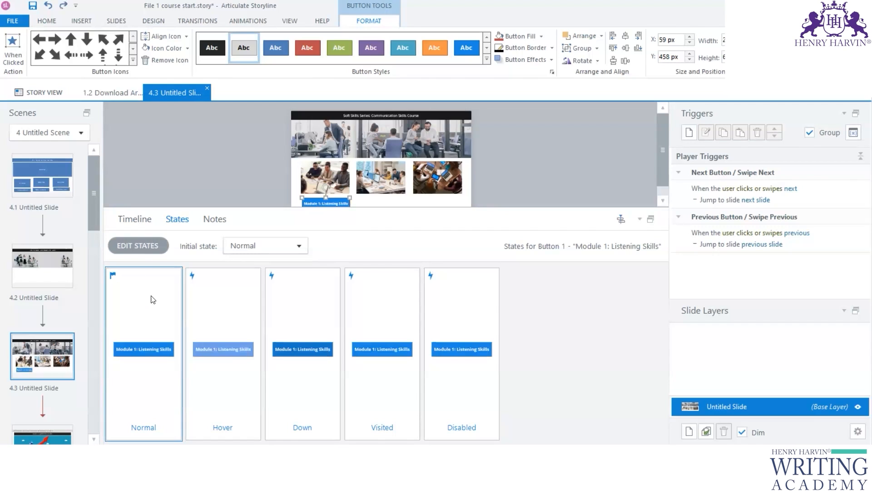
# Edit the Module 1 button's Disabled state, give it the light gray button style and finish editing
pyautogui.click(149, 247)
pyautogui.click(462, 324)
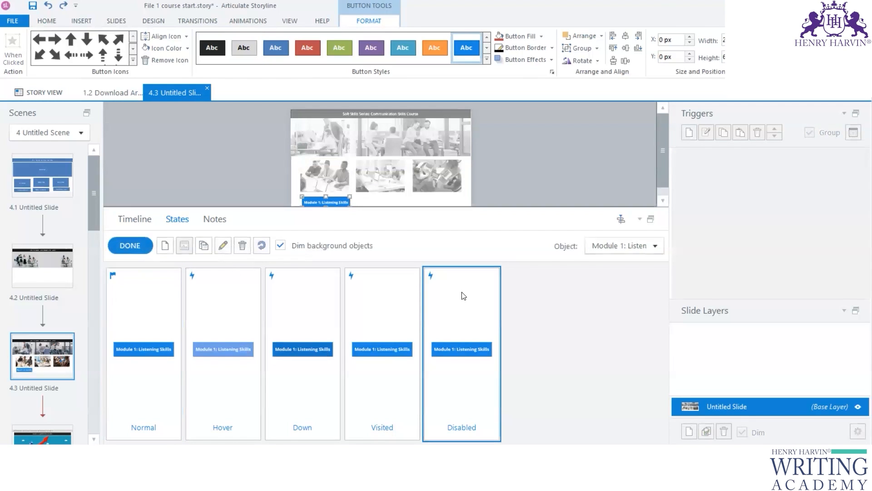
pyautogui.click(249, 50)
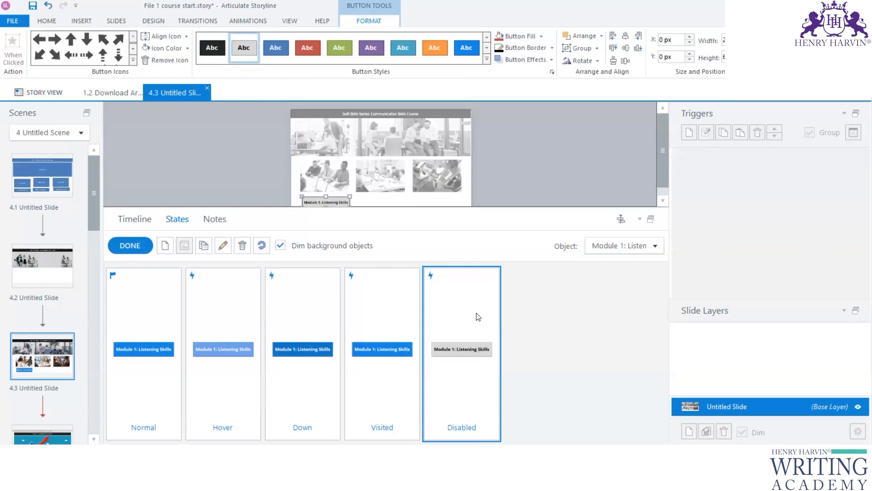
pyautogui.click(130, 246)
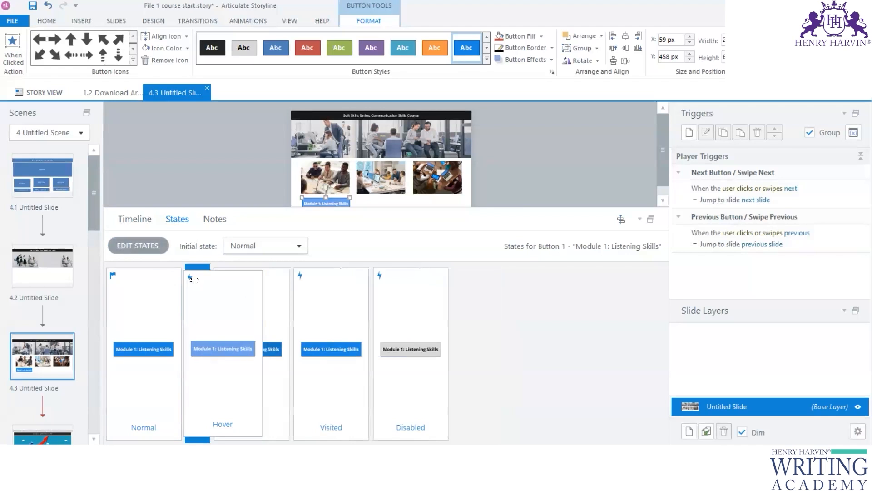
# Give the Module 1 button's Hover state the green style and its Visited state the orange style
pyautogui.click(153, 247)
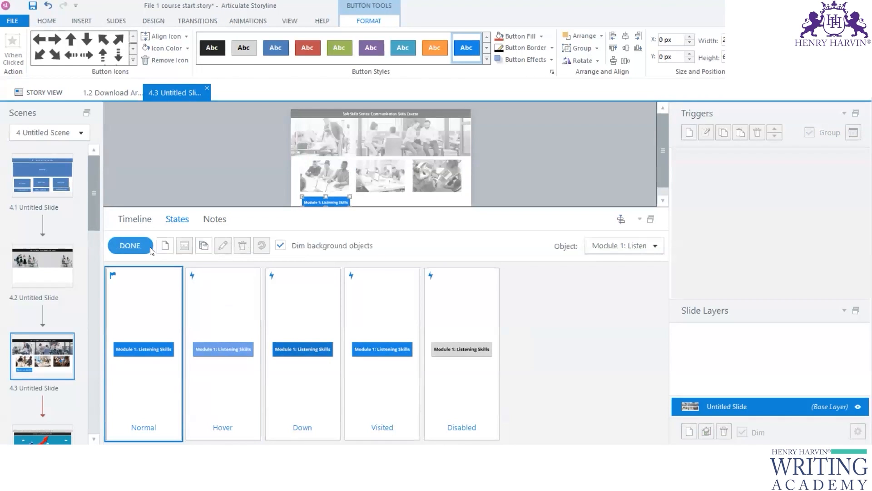
pyautogui.click(232, 289)
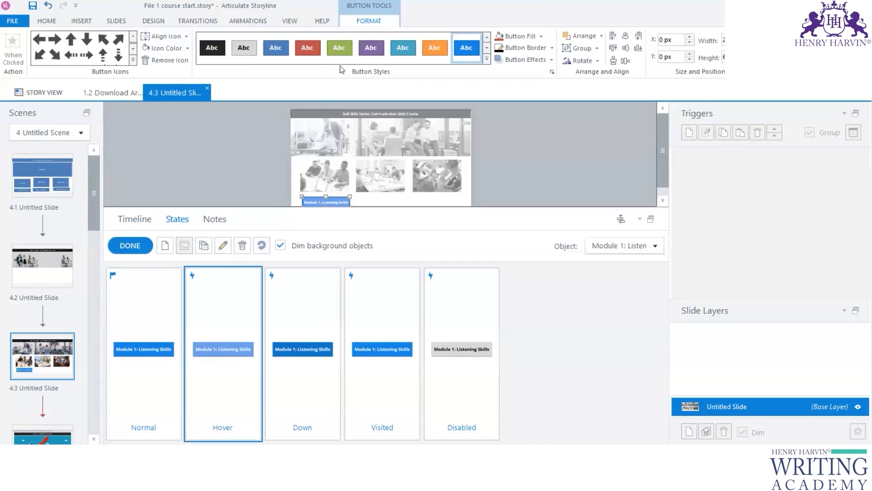
pyautogui.click(339, 47)
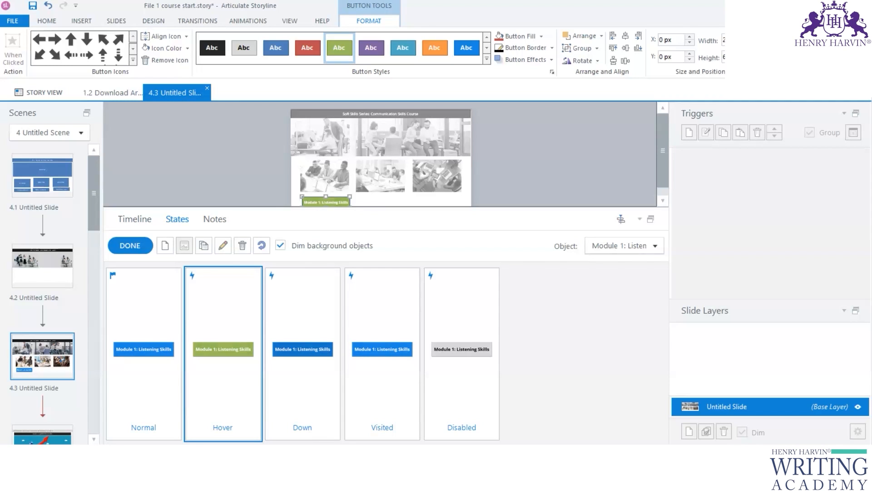
pyautogui.click(389, 317)
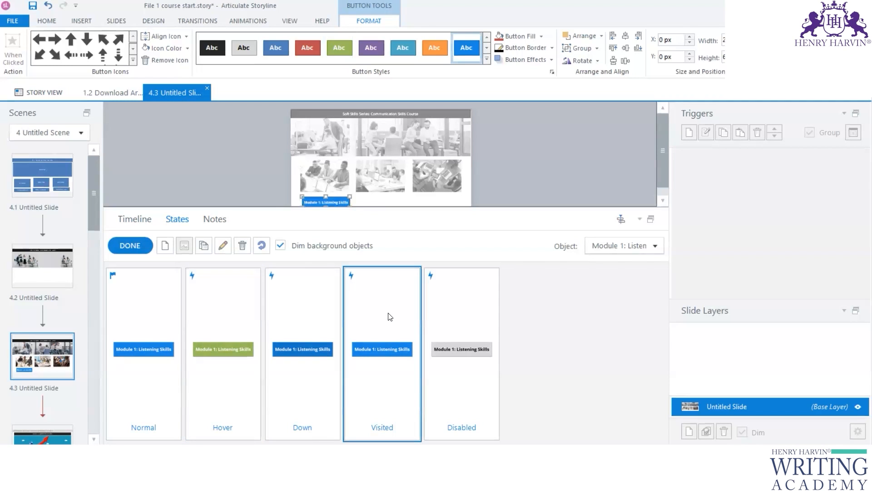
pyautogui.click(433, 50)
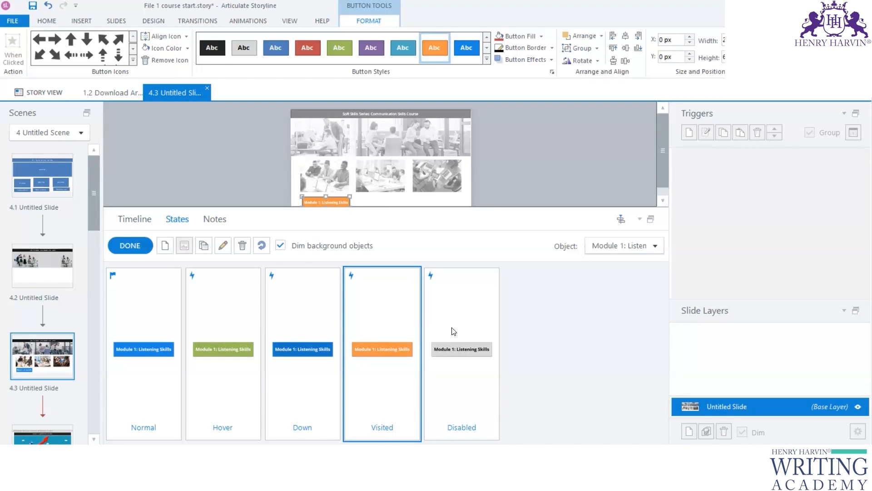
pyautogui.click(130, 247)
# Make more room for the slide view and give the Module 1 button's Normal state the black style
pyautogui.click(138, 220)
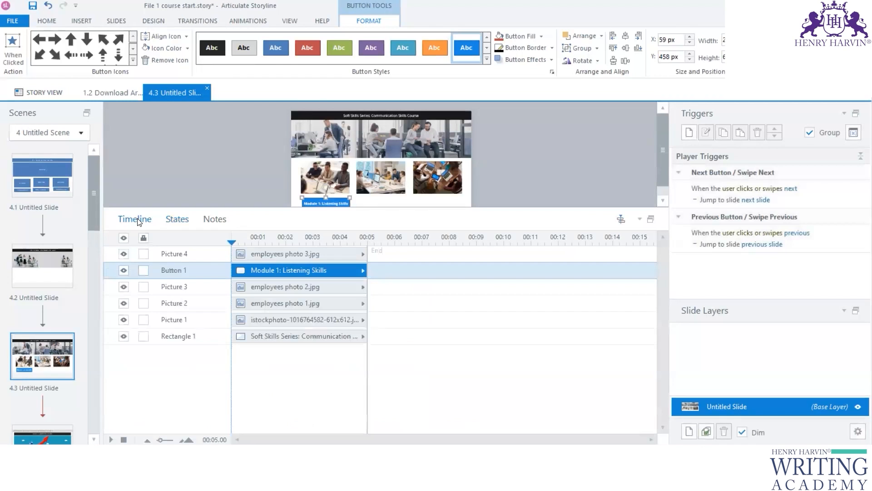
pyautogui.moveTo(266, 208); pyautogui.dragTo(266, 274)
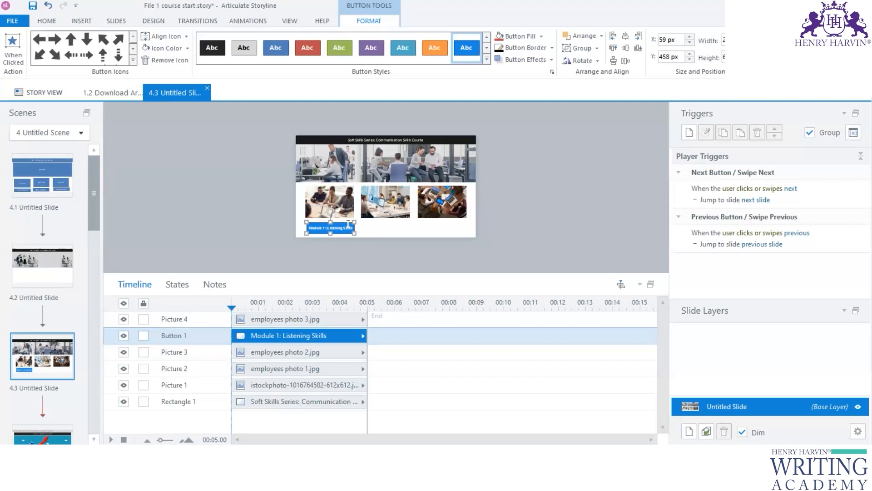
pyautogui.click(177, 284)
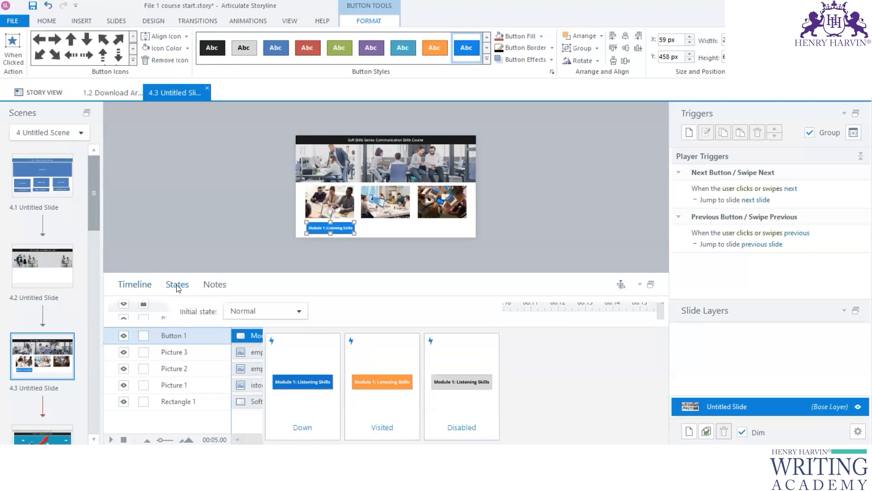
pyautogui.click(189, 364)
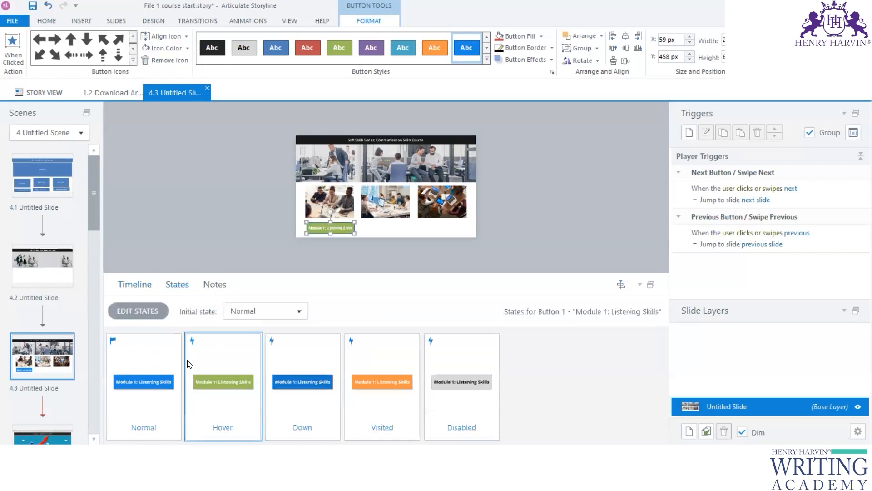
pyautogui.click(148, 311)
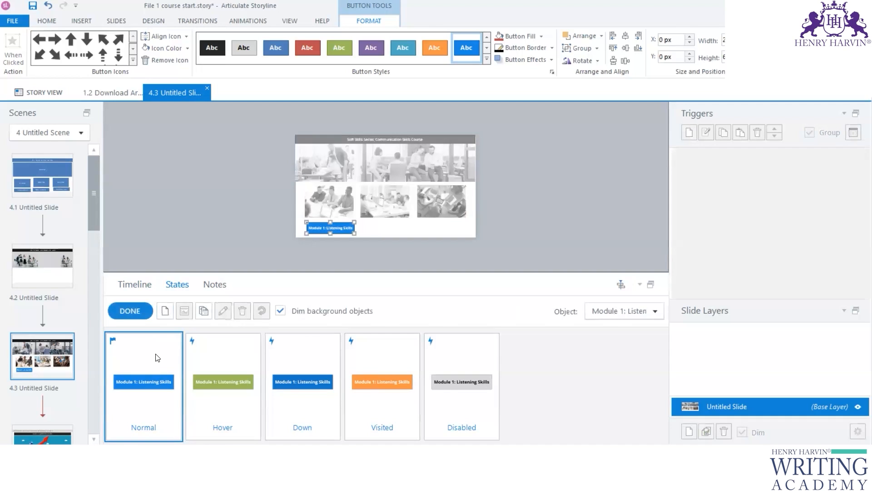
pyautogui.click(486, 63)
pyautogui.click(212, 50)
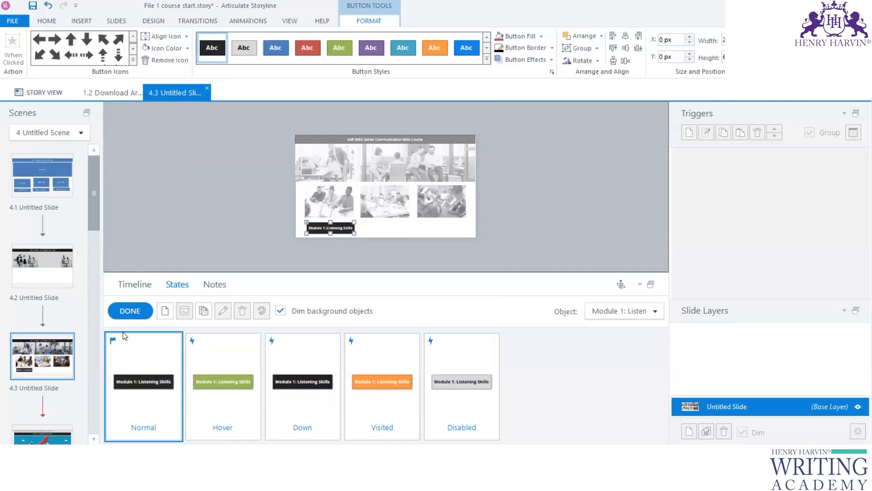
pyautogui.click(134, 309)
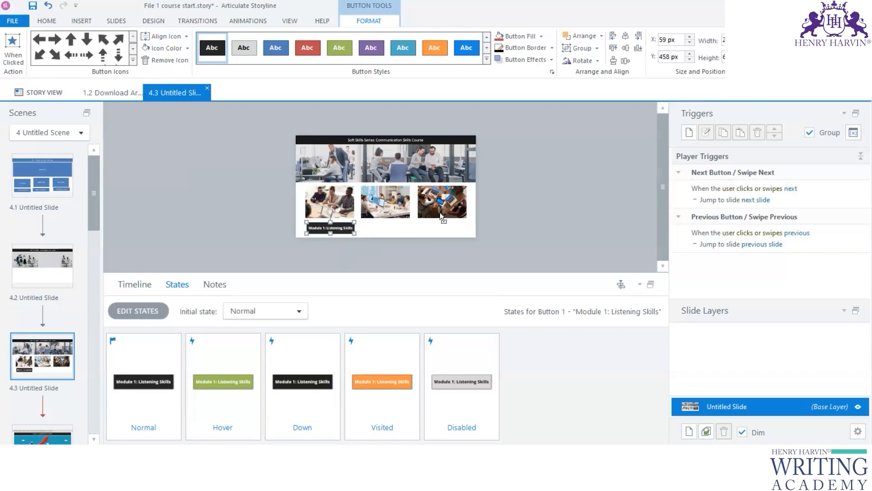
# Duplicate the Module 1 button twice, placing the copies under the second and third employee photos
pyautogui.scroll(2, 389, 272)
pyautogui.moveTo(387, 274); pyautogui.dragTo(387, 335)
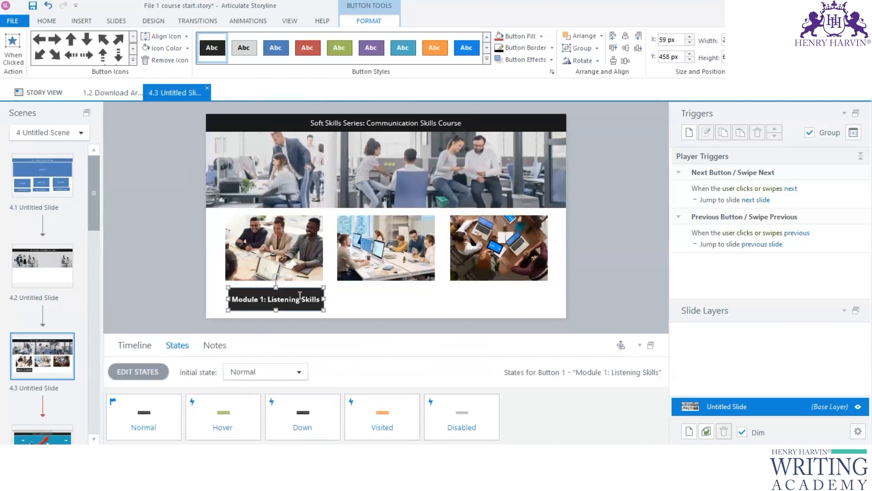
pyautogui.click(191, 294)
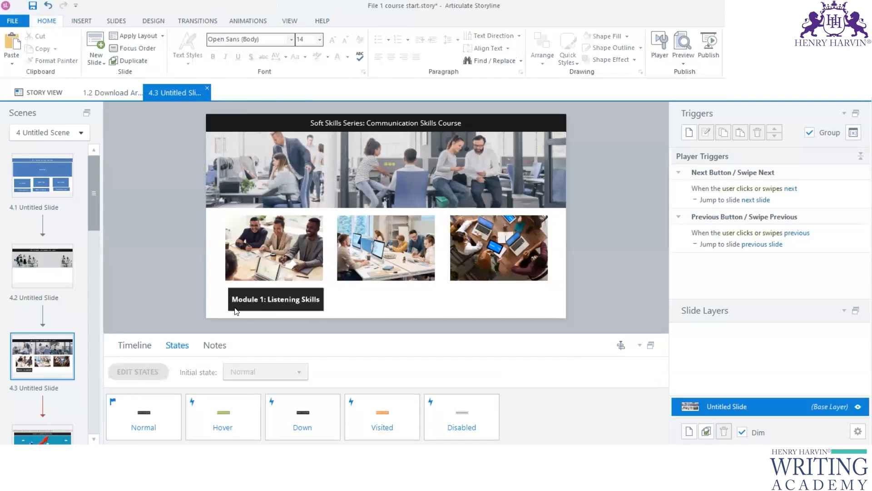
pyautogui.moveTo(273, 290); pyautogui.dragTo(488, 285)
pyautogui.press('Escape')
# Change the second button's text to "Module 2: Probing Skills"
pyautogui.doubleClick(377, 300)
pyautogui.write('2')
pyautogui.moveTo(384, 299); pyautogui.dragTo(414, 299)
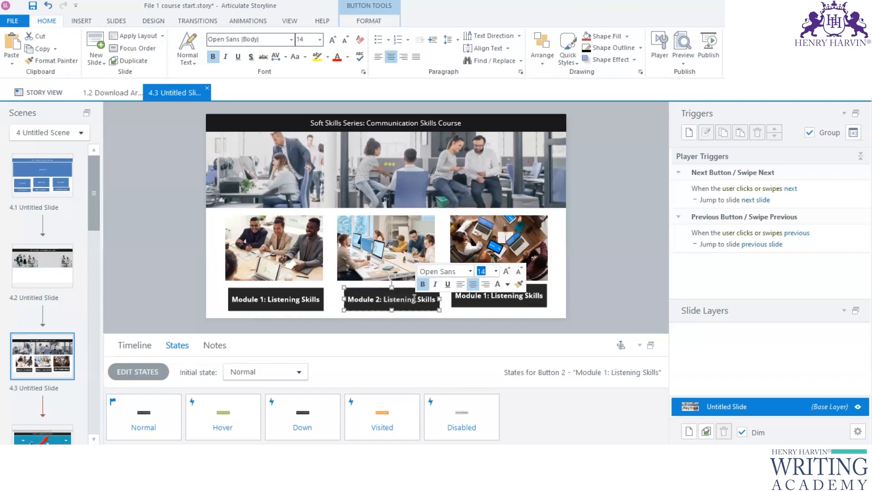
pyautogui.write('prbing')
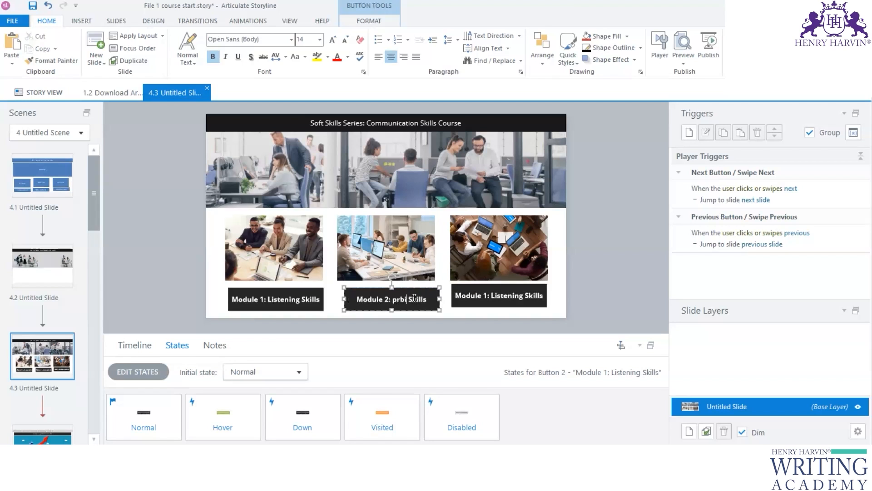
pyautogui.press('BackSpace')
pyautogui.press('BackSpace')
pyautogui.press('BackSpace')
pyautogui.press('BackSpace')
pyautogui.press('BackSpace')
pyautogui.press('BackSpace')
pyautogui.press('BackSpace')
pyautogui.write('Probing')
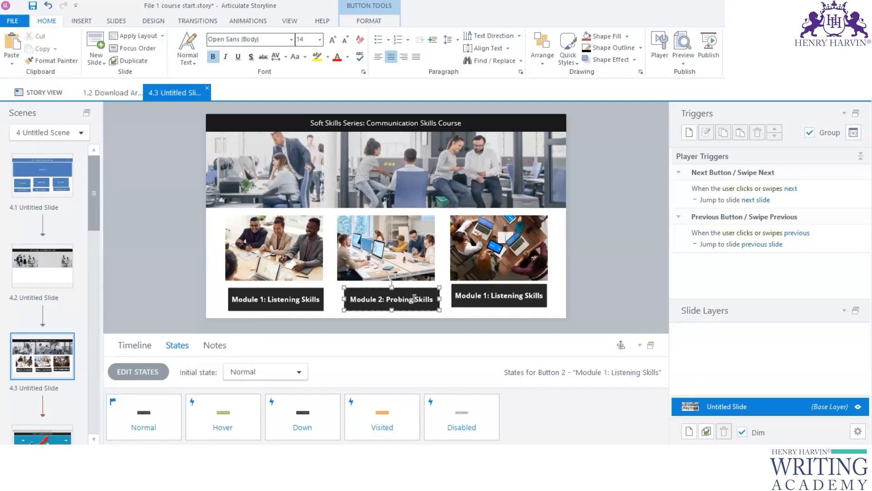
# Replace "Listening" with "Summarizing" in the third button's text
pyautogui.click(493, 294)
pyautogui.doubleClick(522, 296)
pyautogui.press('BackSpace')
pyautogui.write('Summariz')
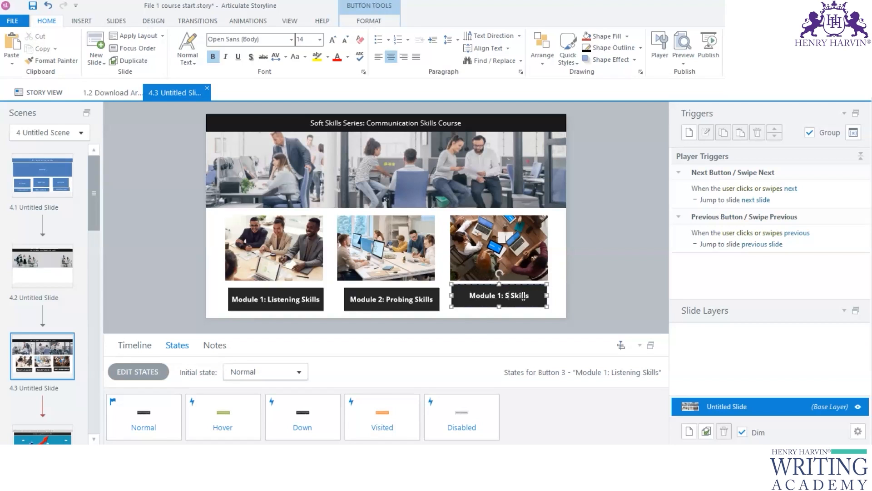
pyautogui.write('ing')
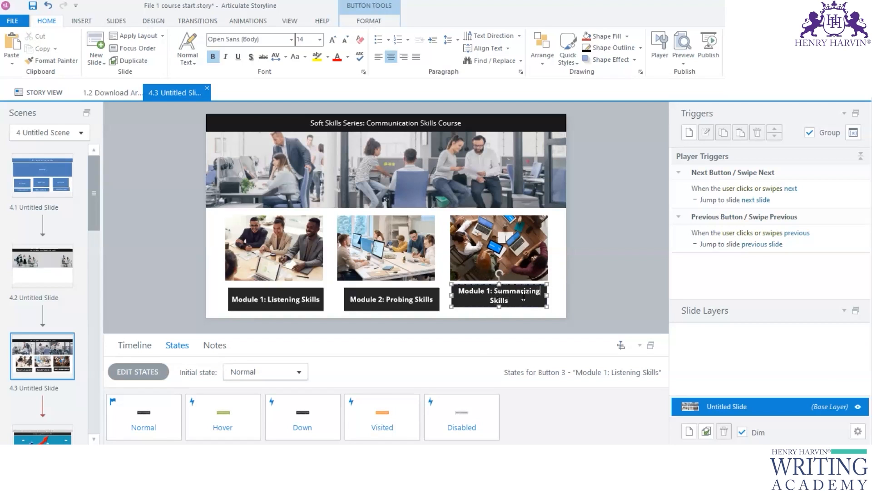
pyautogui.click(583, 294)
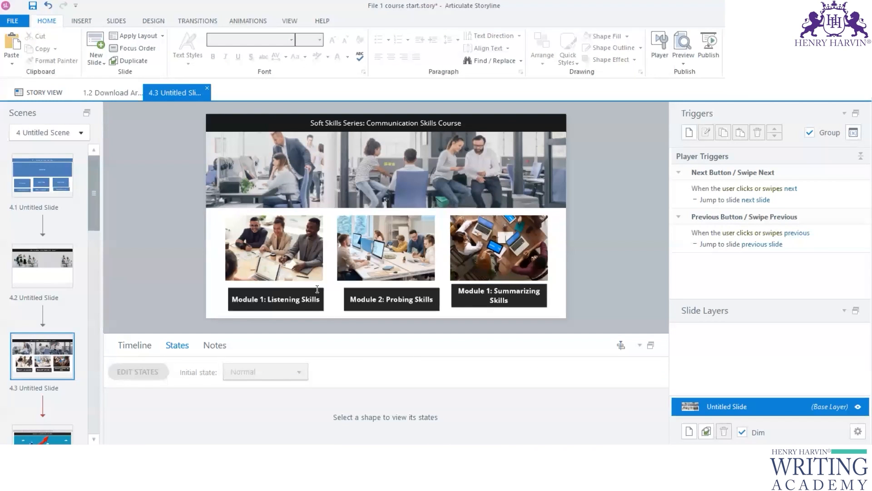
# Examine the Module 2 button's states in an enlarged display alongside the slide
pyautogui.click(359, 289)
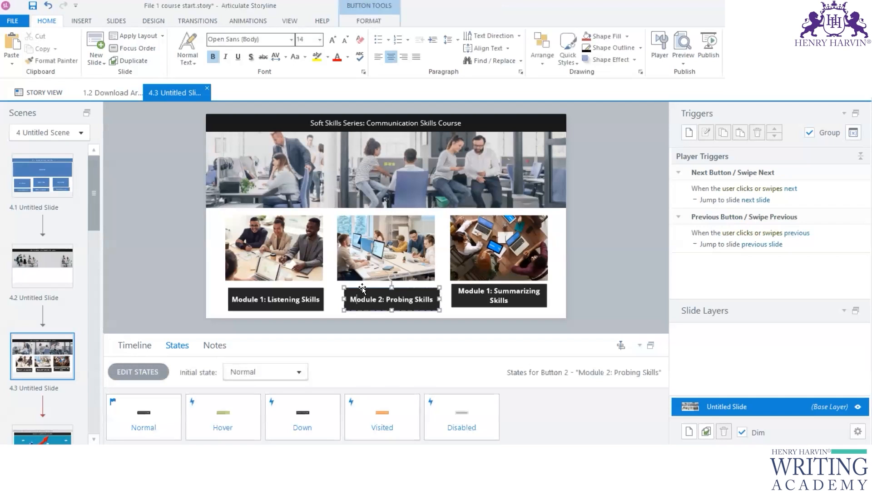
pyautogui.moveTo(356, 335); pyautogui.dragTo(277, 278)
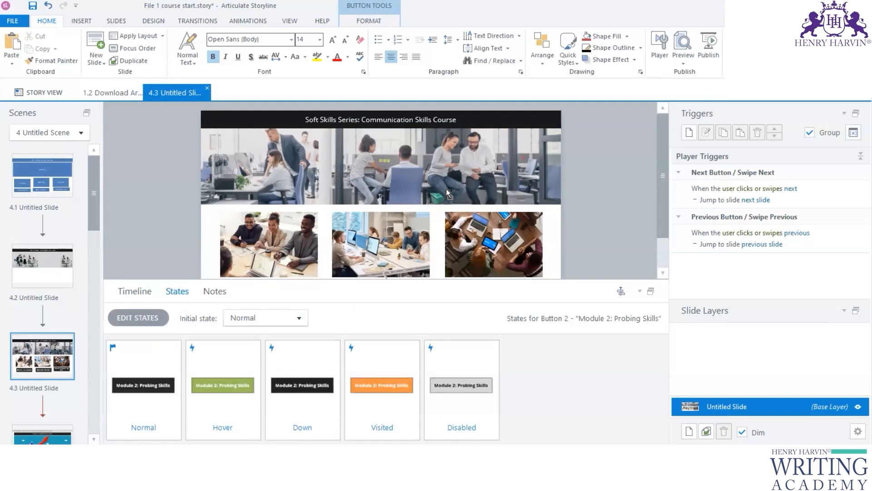
pyautogui.scroll(-5, 417, 206)
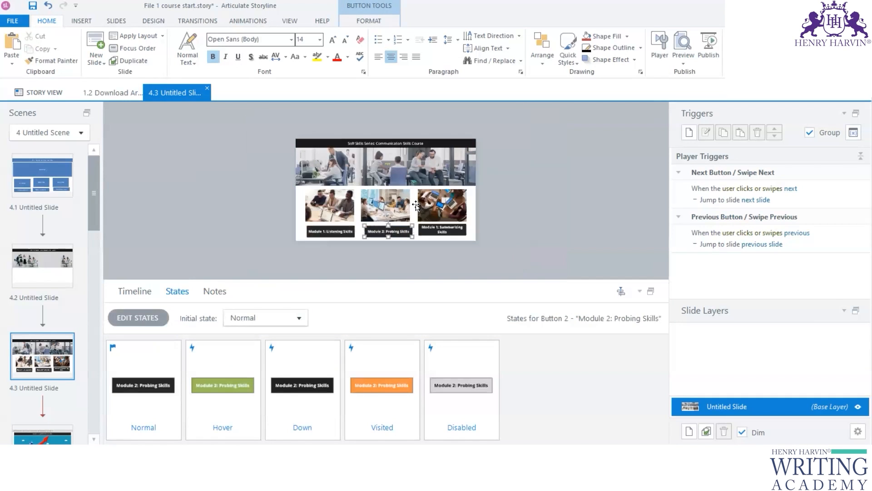
pyautogui.click(500, 226)
pyautogui.click(403, 231)
pyautogui.moveTo(316, 223); pyautogui.dragTo(317, 210)
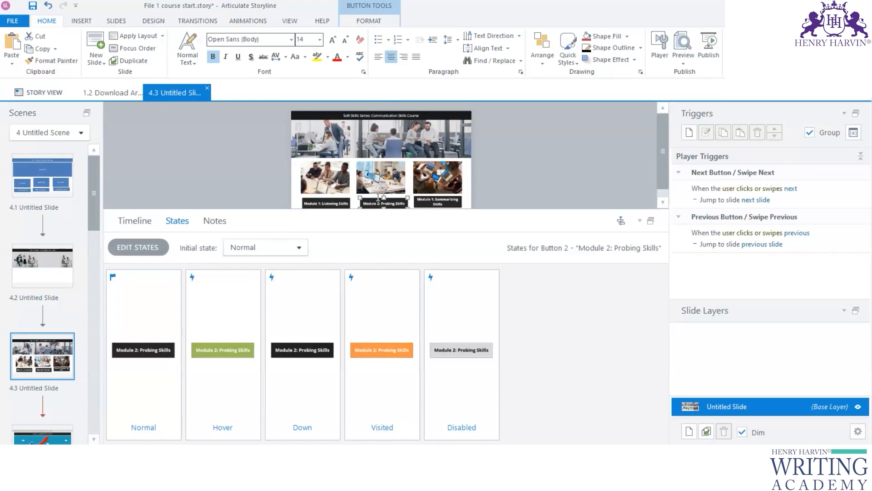
pyautogui.moveTo(278, 212); pyautogui.dragTo(282, 318)
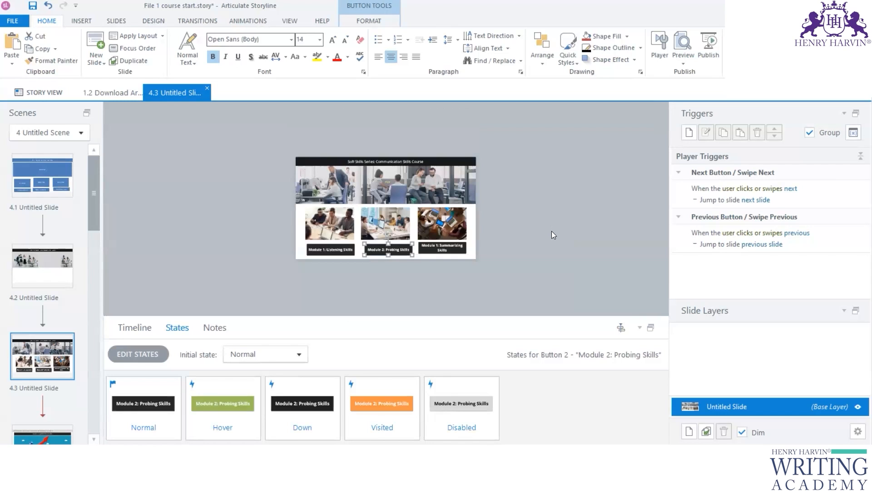
pyautogui.scroll(2, 552, 230)
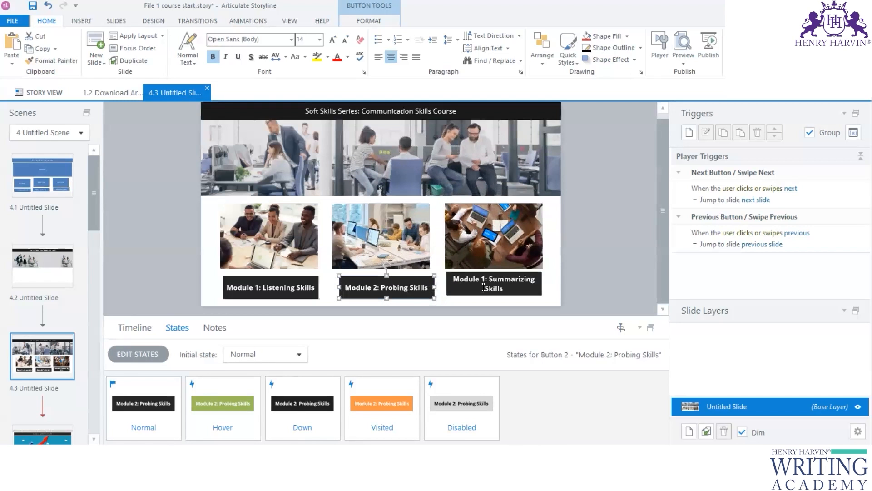
pyautogui.click(586, 276)
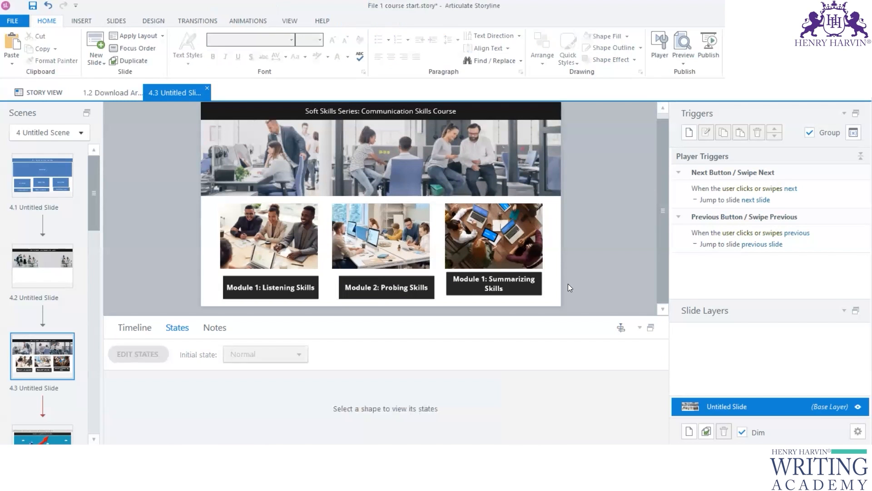
# Move the Summarizing Skills button level with the other two buttons and renumber its text to Module 3
pyautogui.click(528, 275)
pyautogui.moveTo(528, 276); pyautogui.dragTo(534, 276)
pyautogui.click(593, 272)
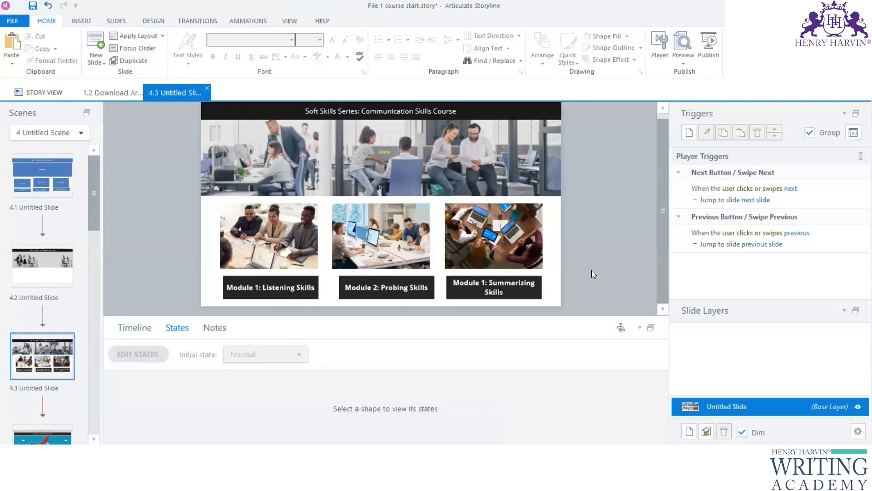
pyautogui.click(484, 281)
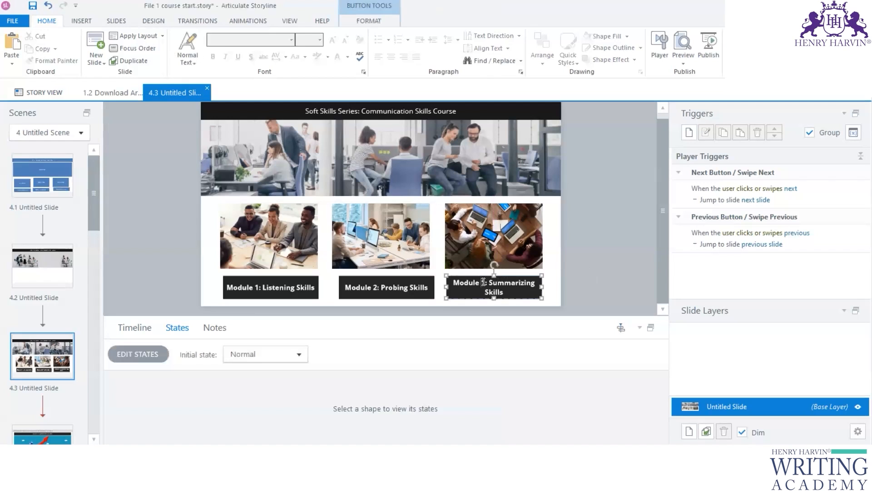
pyautogui.click(572, 283)
# Set the Module 2: Probing Skills button's initial state to Disabled
pyautogui.click(400, 276)
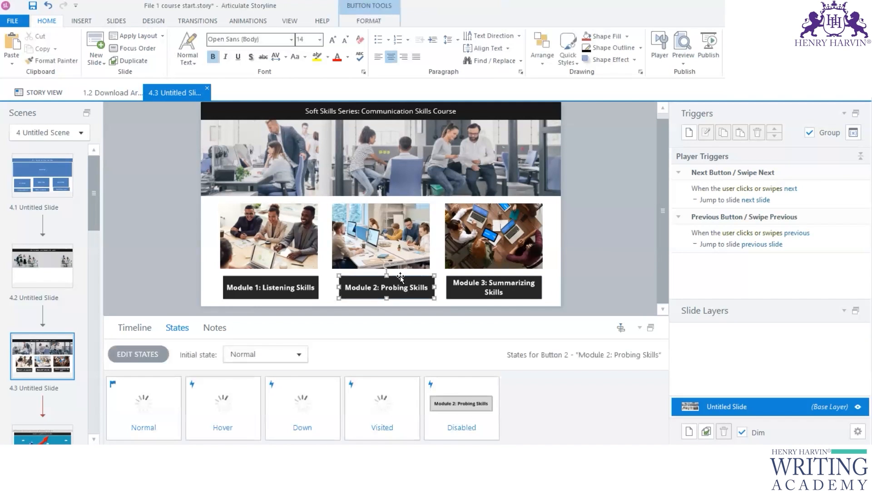
pyautogui.moveTo(326, 317); pyautogui.dragTo(345, 263)
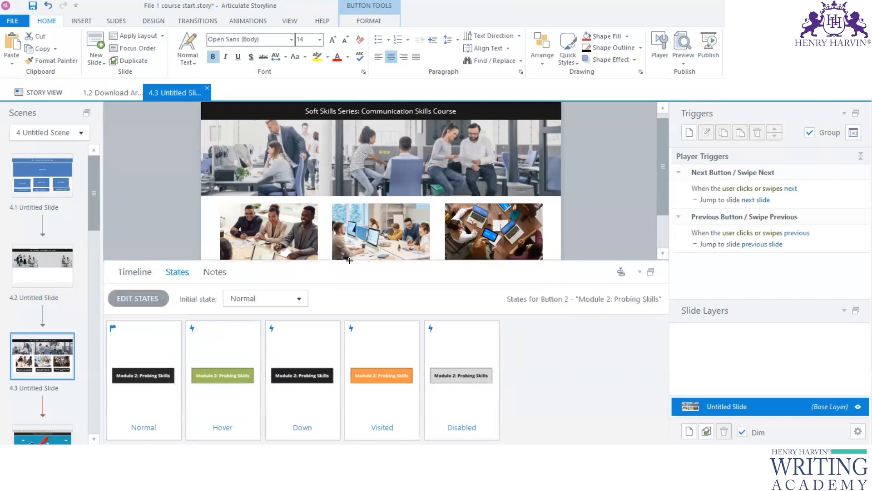
pyautogui.scroll(-2, 429, 200)
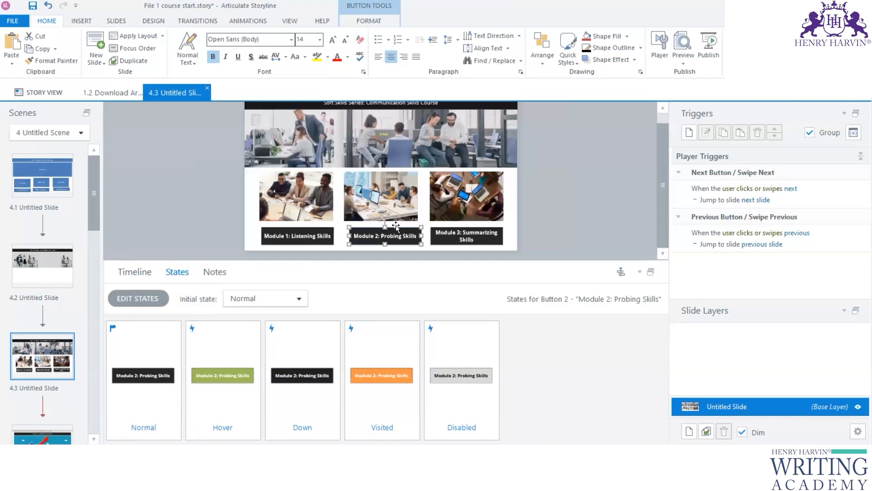
pyautogui.click(396, 229)
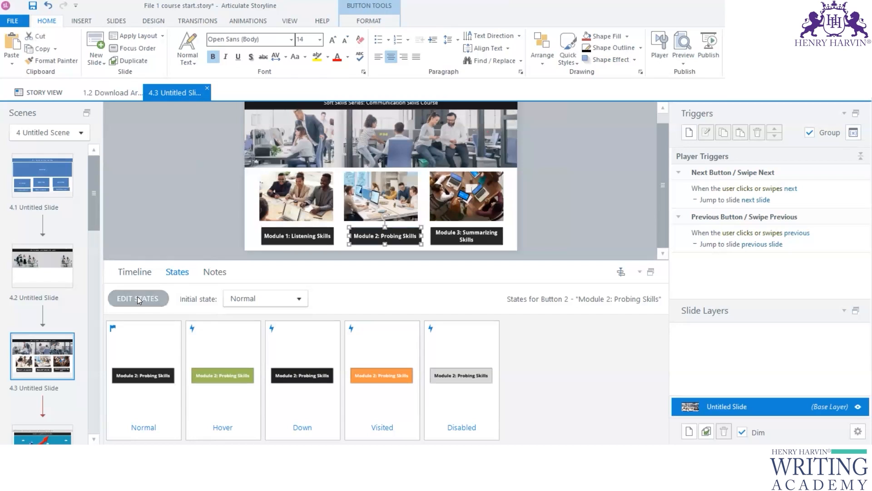
pyautogui.click(439, 349)
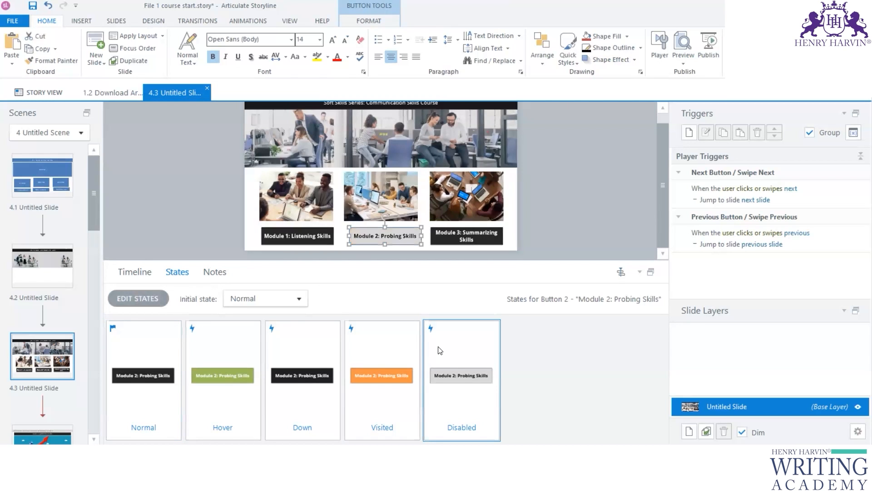
pyautogui.click(299, 298)
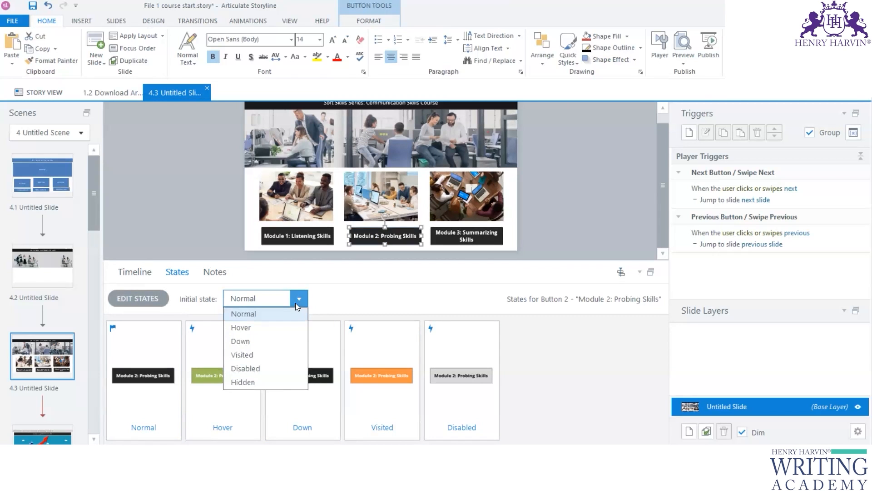
pyautogui.click(266, 368)
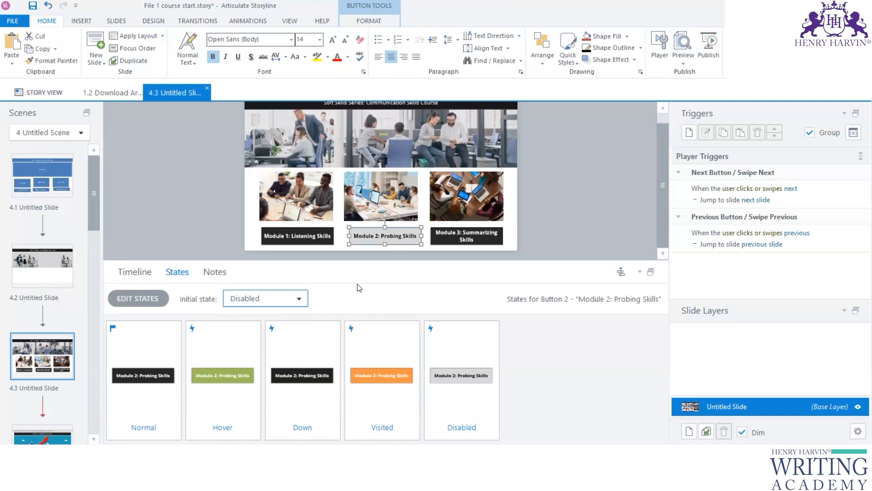
# Set the Module 3: Summarizing Skills button's initial state to Disabled and enlarge the slide view area
pyautogui.click(501, 229)
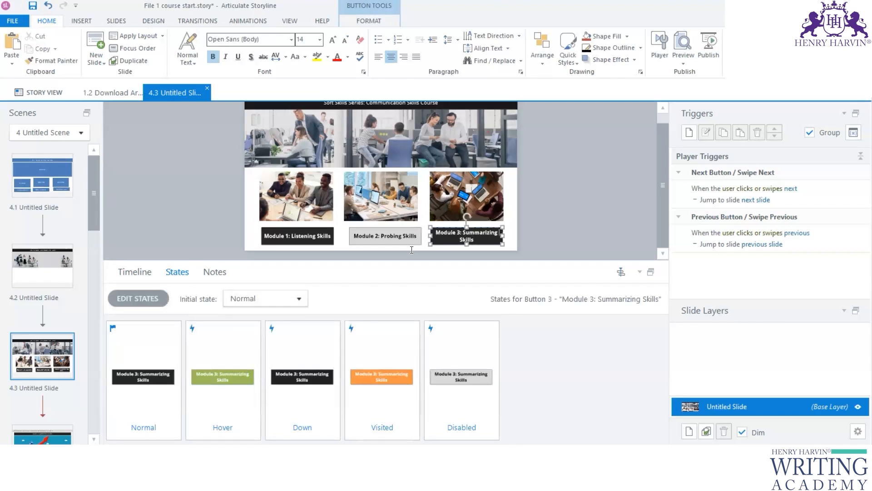
pyautogui.click(298, 299)
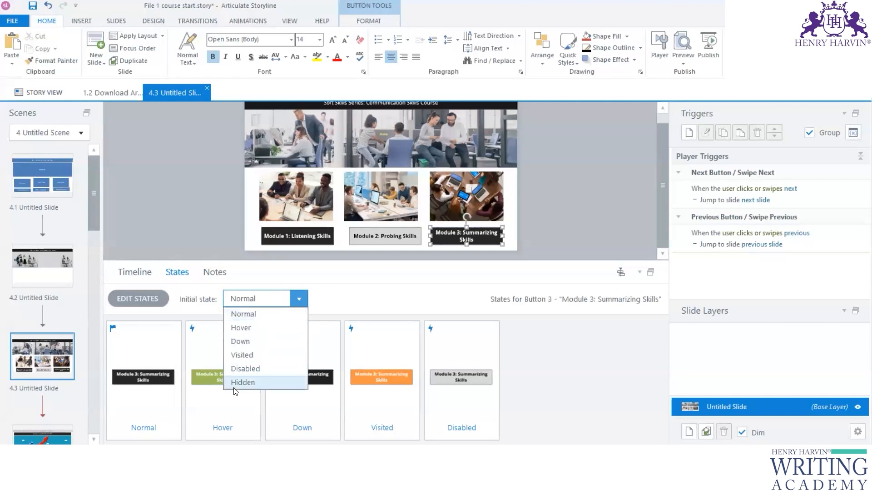
pyautogui.click(248, 368)
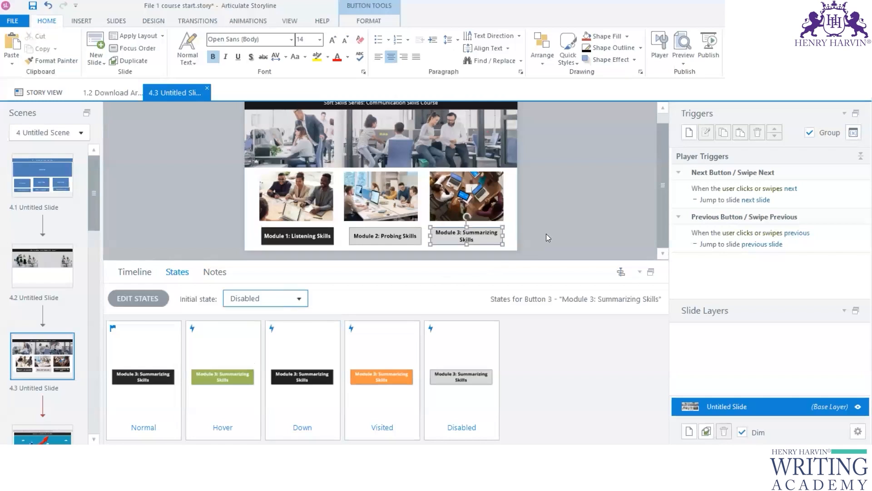
pyautogui.click(546, 233)
pyautogui.moveTo(532, 260); pyautogui.dragTo(541, 325)
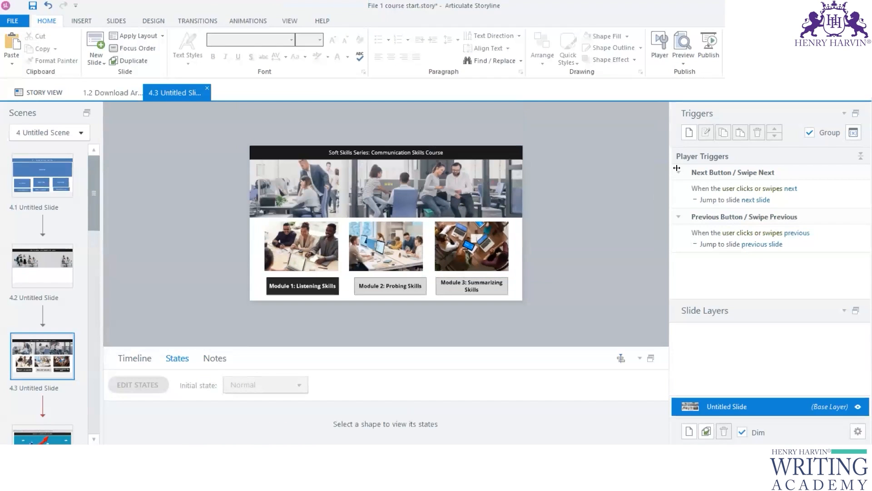
pyautogui.click(689, 132)
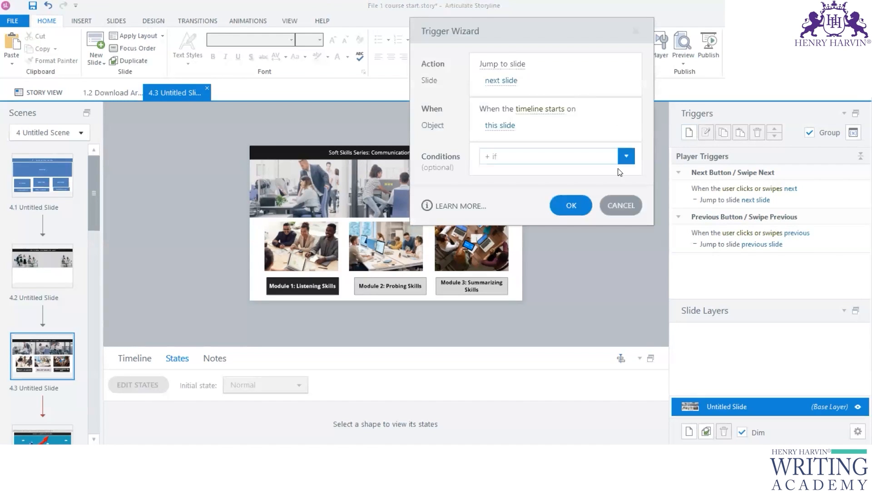
pyautogui.click(620, 205)
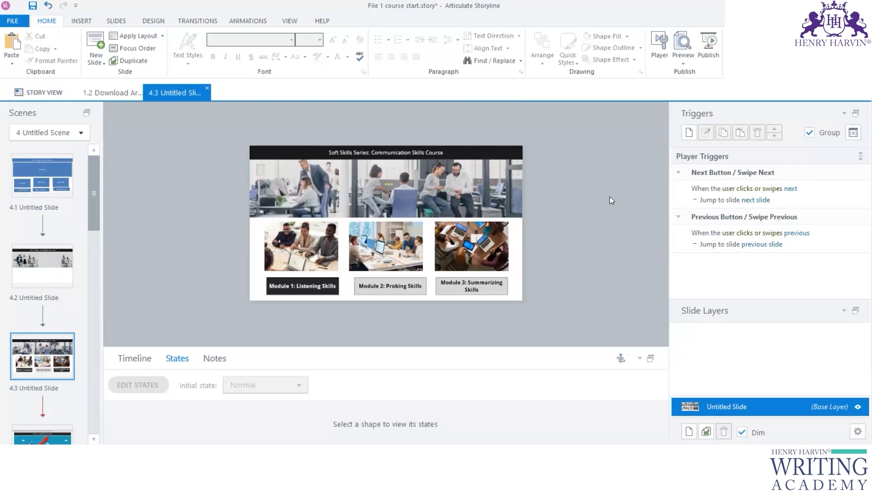
pyautogui.click(328, 279)
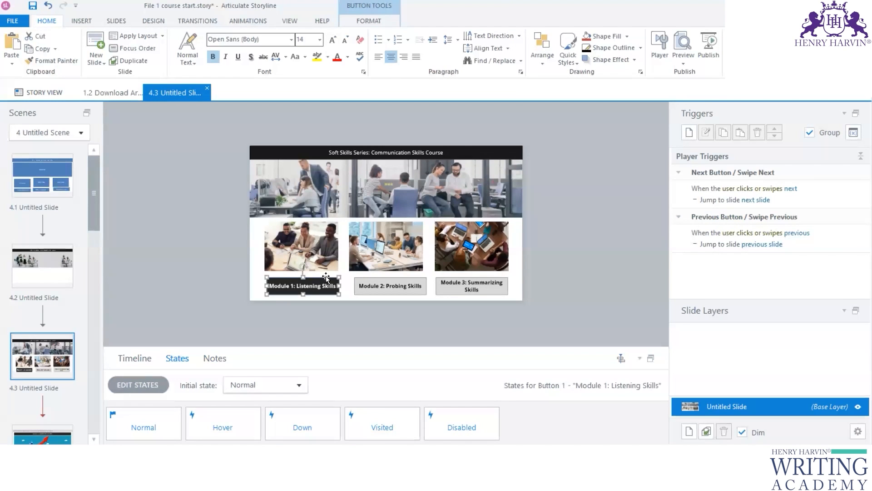
pyautogui.click(689, 132)
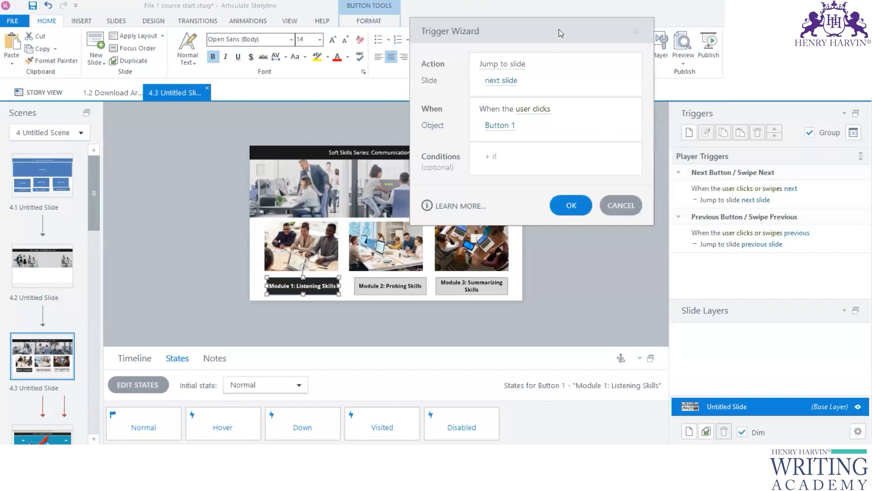
pyautogui.moveTo(558, 32); pyautogui.dragTo(645, 27)
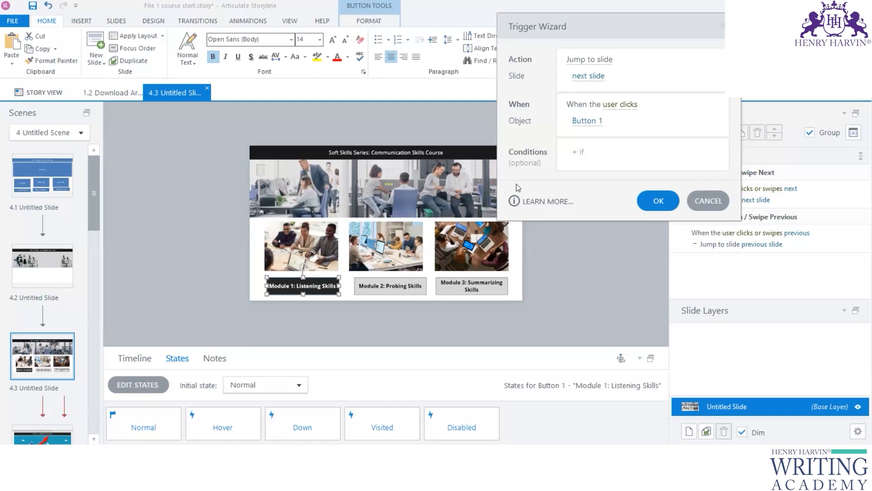
pyautogui.click(710, 205)
# Examine the preset button styles available for insertion
pyautogui.click(420, 195)
pyautogui.click(446, 153)
pyautogui.click(404, 243)
pyautogui.click(302, 255)
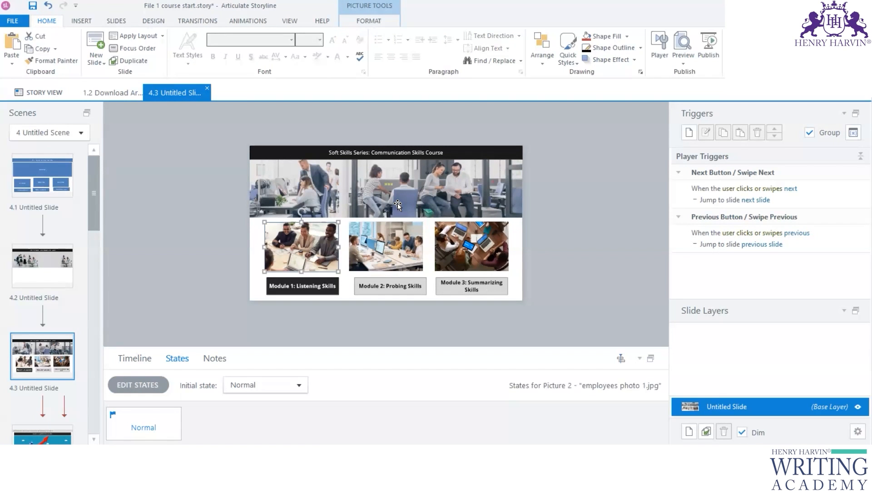
pyautogui.click(81, 20)
pyautogui.click(547, 66)
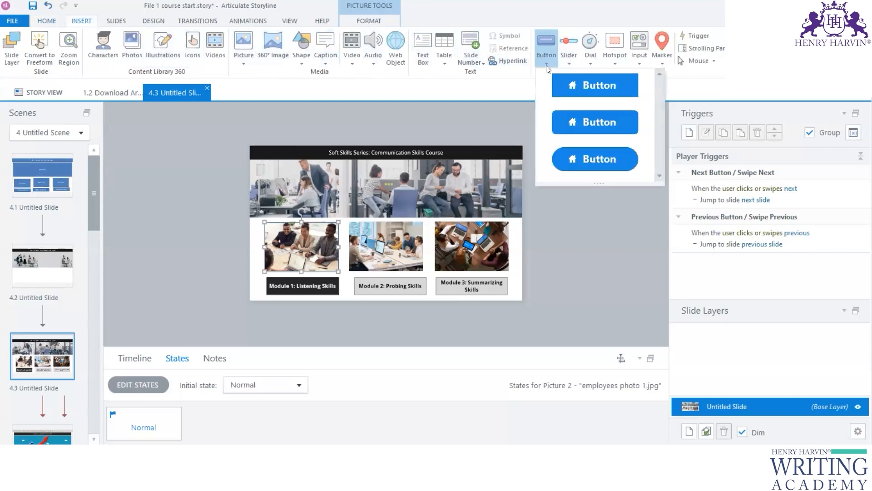
pyautogui.click(584, 214)
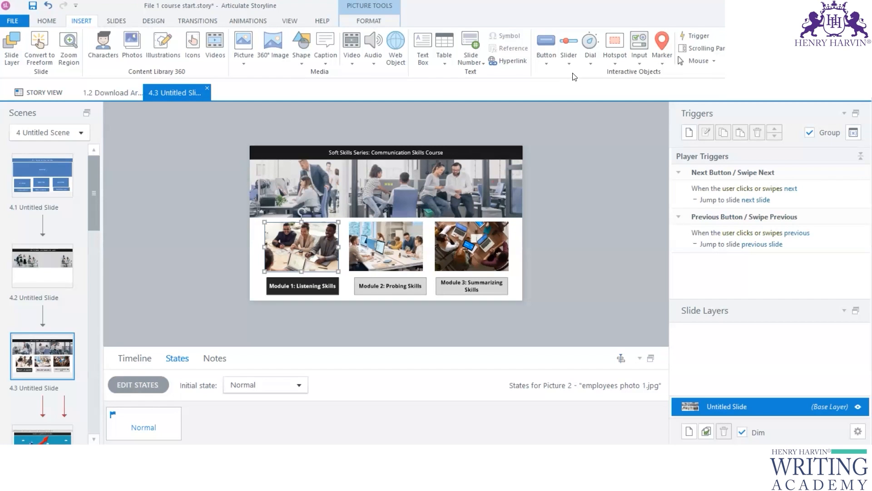
pyautogui.click(547, 64)
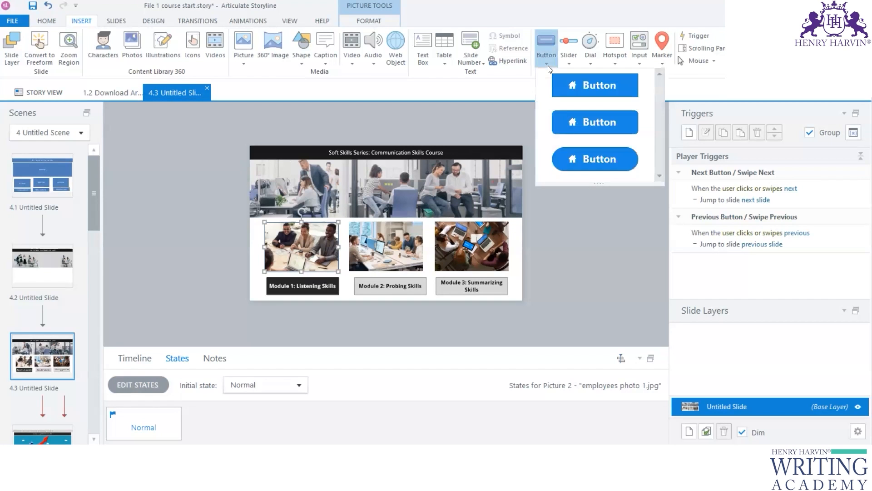
pyautogui.click(583, 222)
pyautogui.click(325, 281)
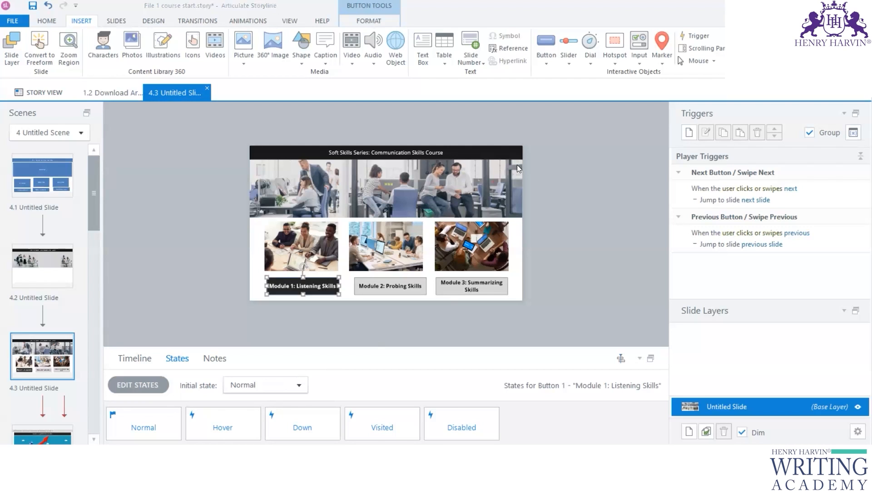
pyautogui.scroll(2, 571, 263)
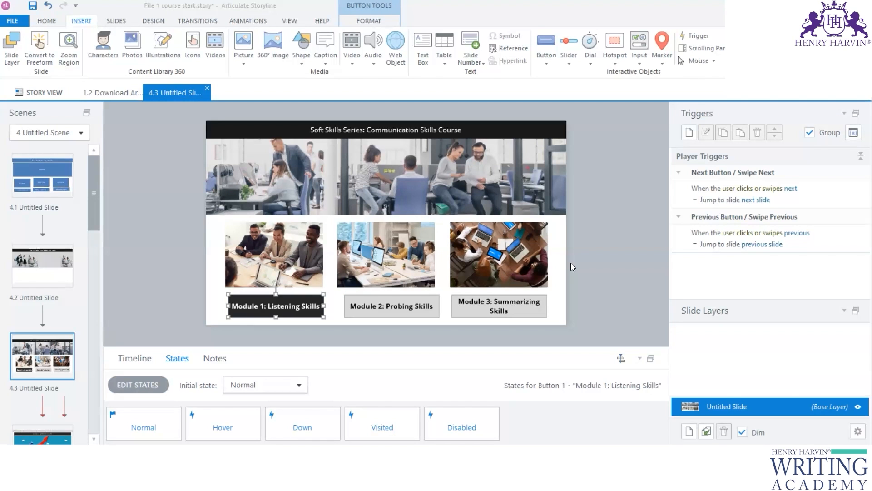
pyautogui.click(689, 132)
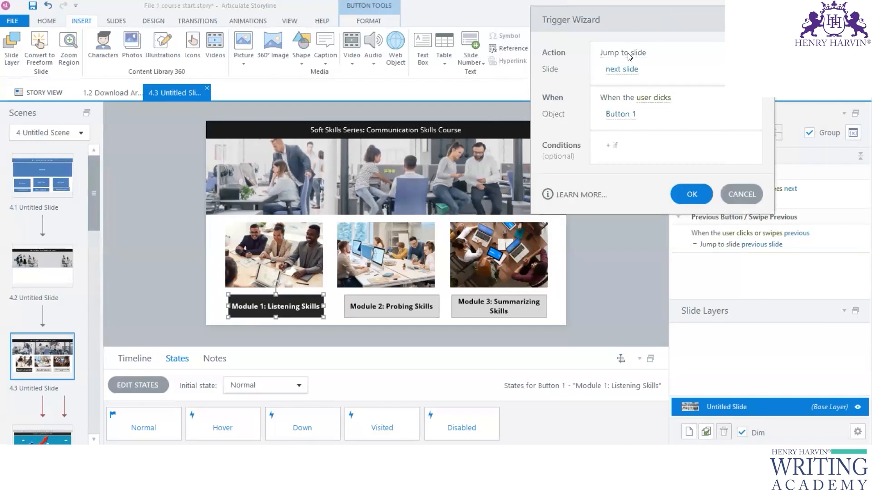
pyautogui.click(628, 53)
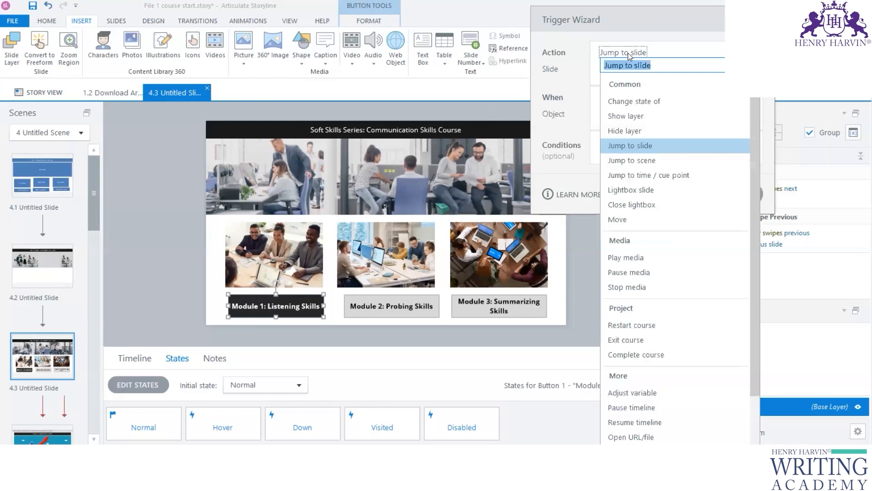
pyautogui.click(642, 145)
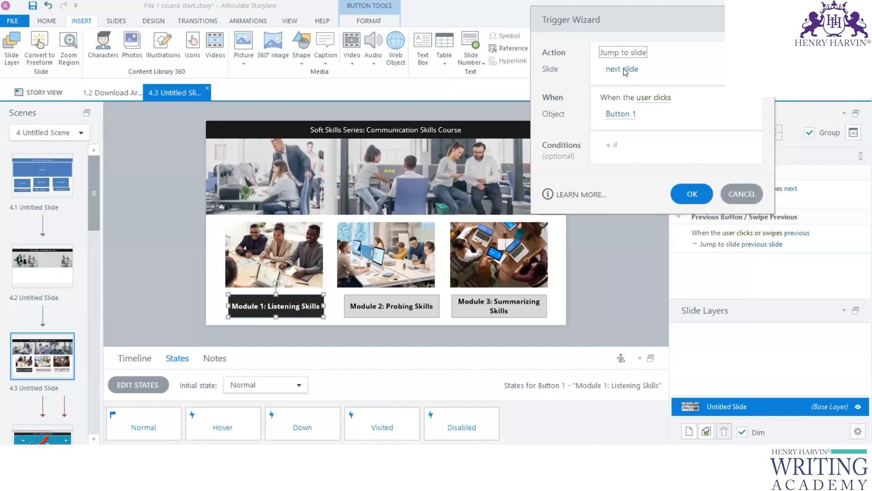
pyautogui.click(623, 69)
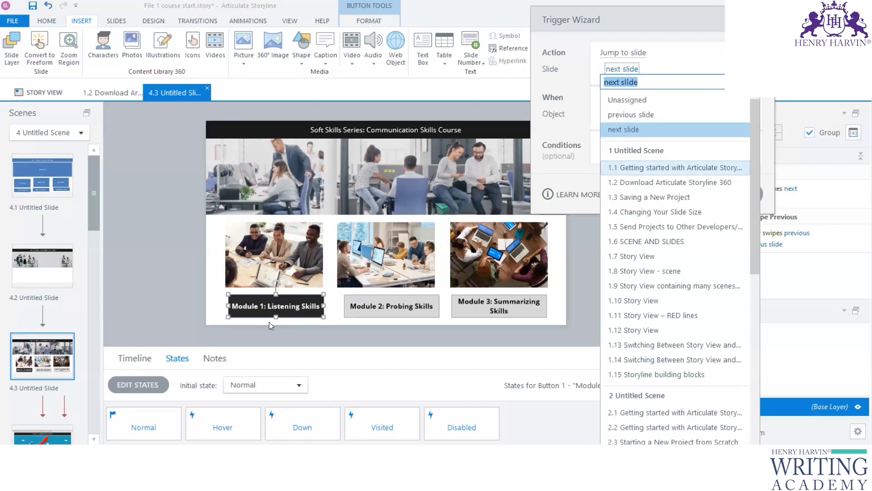
pyautogui.click(632, 167)
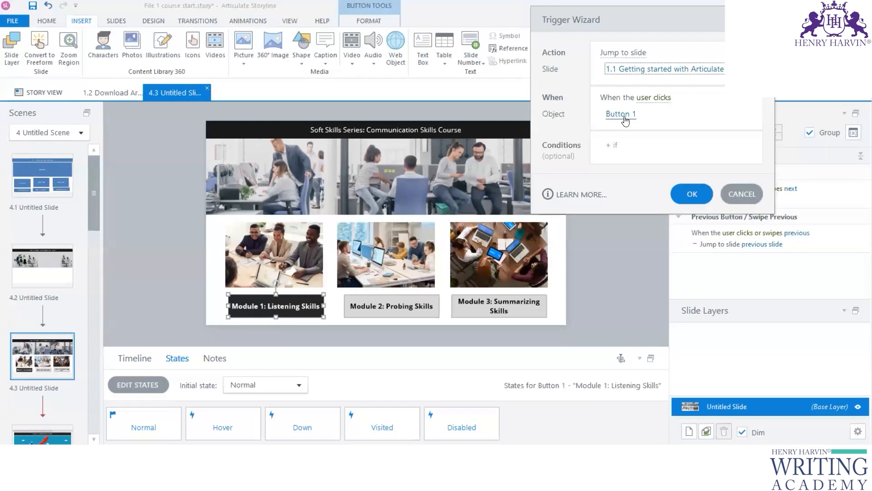
pyautogui.click(742, 194)
# Enlarge the timeline area and rename the Module 1: Listening Skills button's timeline object as Button Module 1
pyautogui.moveTo(386, 347); pyautogui.dragTo(385, 213)
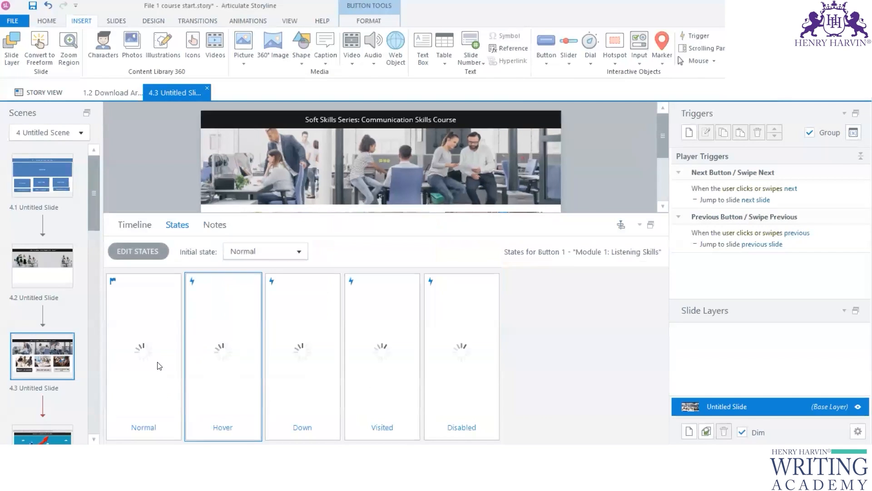
pyautogui.click(139, 225)
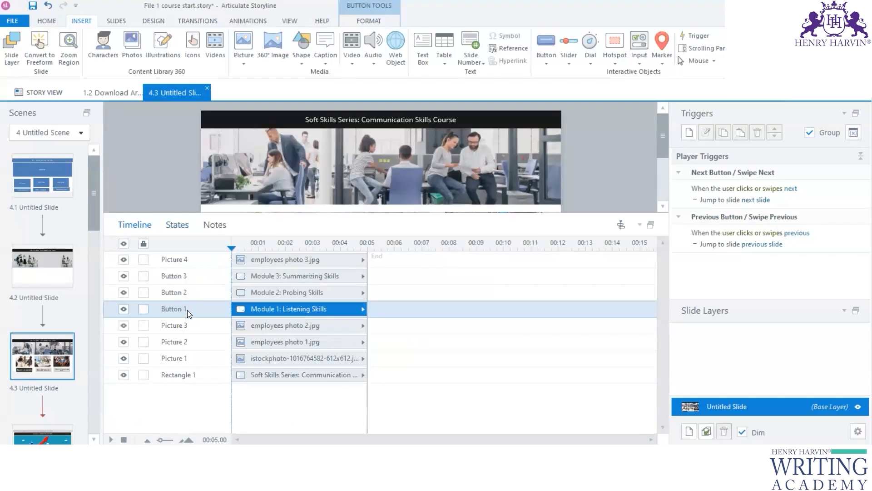
pyautogui.click(188, 307)
pyautogui.press('BackSpace')
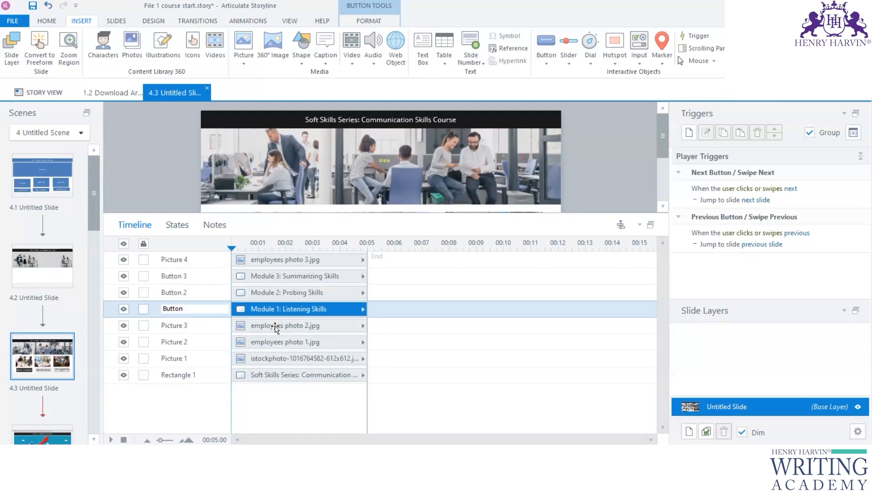
pyautogui.write('moduel')
pyautogui.press('BackSpace')
pyautogui.press('BackSpace')
pyautogui.press('BackSpace')
pyautogui.press('BackSpace')
pyautogui.press('BackSpace')
pyautogui.press('BackSpace')
pyautogui.write('Module 1')
# Reuse the Module 1 button's object name for the Module 2: Probing Skills button, changing it to Button Module 2
pyautogui.moveTo(191, 309)
pyautogui.mouseDown()
pyautogui.moveTo(216, 309)
pyautogui.moveTo(186, 308)
pyautogui.mouseUp()
pyautogui.hotkey('ctrl', 'c')
pyautogui.click(180, 293)
pyautogui.doubleClick(189, 291)
pyautogui.hotkey('ctrl', 'v')
pyautogui.press('BackSpace')
pyautogui.write('2')
# Replace the timeline name of the Module 3: Summarizing Skills button with the copied name Button Module 1
pyautogui.click(191, 278)
pyautogui.doubleClick(186, 276)
pyautogui.hotkey('ctrl', 'v')
pyautogui.click(193, 403)
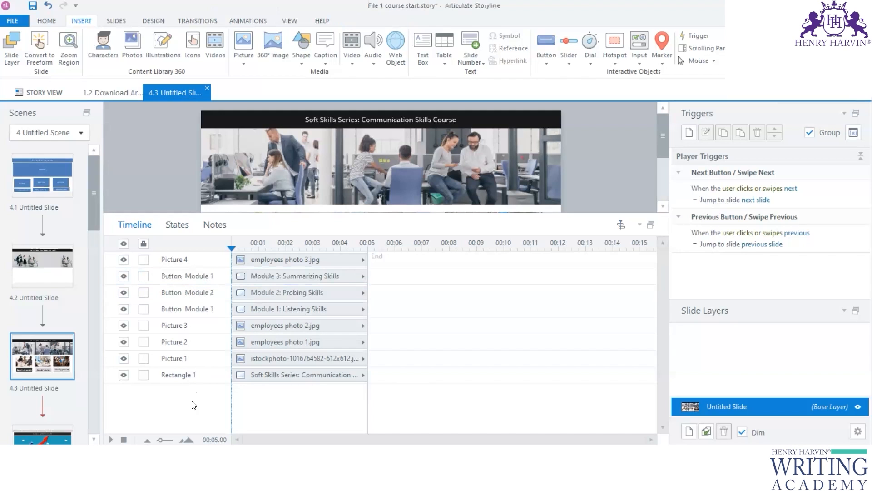
pyautogui.click(690, 132)
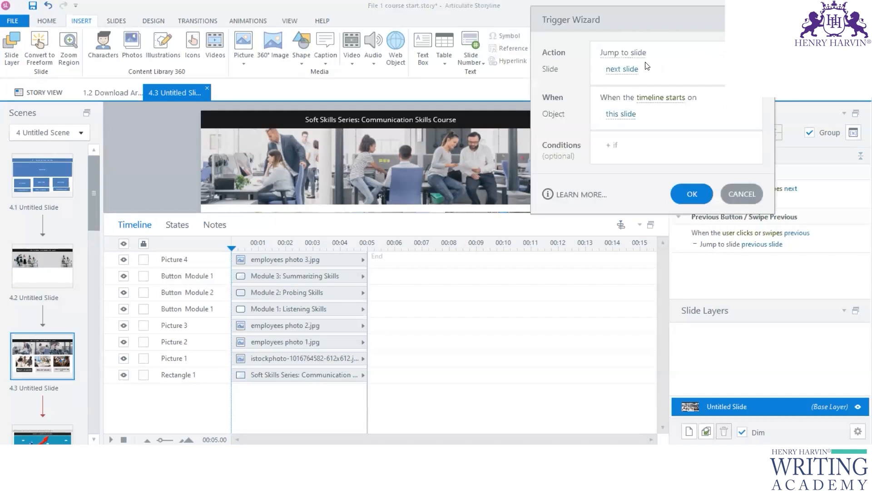
pyautogui.click(633, 71)
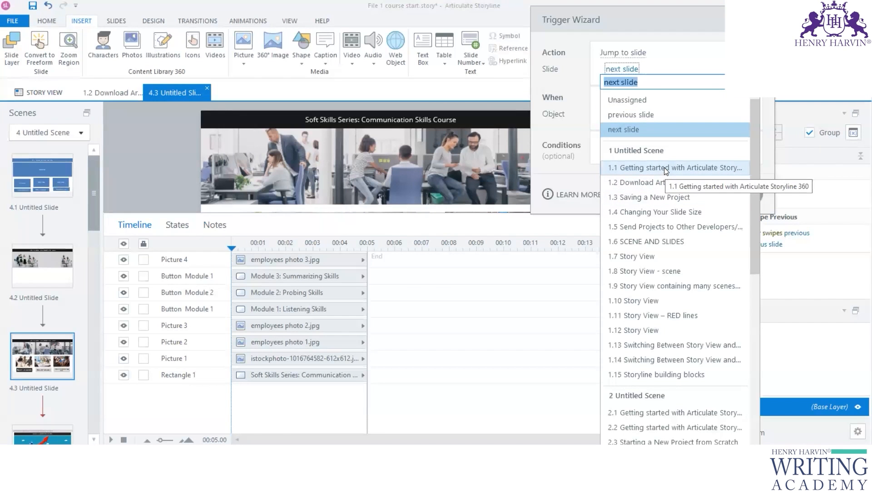
pyautogui.press('Escape')
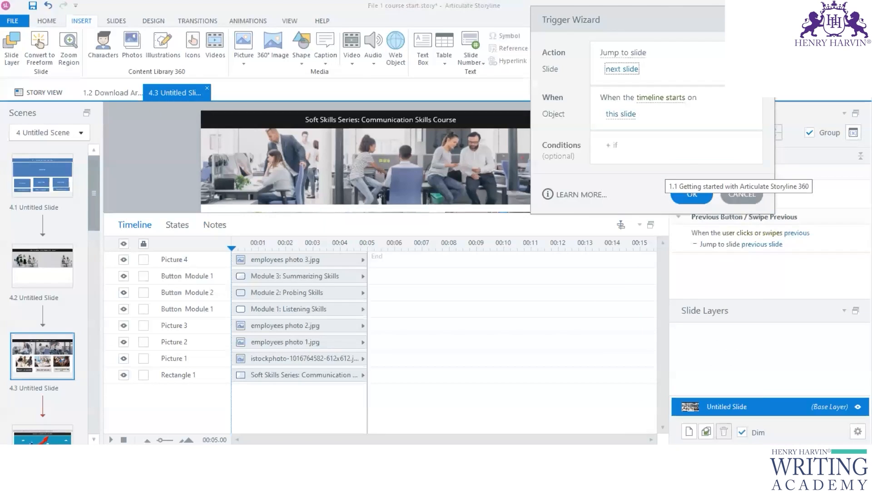
pyautogui.press('Escape')
# Collapse the expanded scenes 1, 2, 4 and 5 in Story View
pyautogui.click(52, 93)
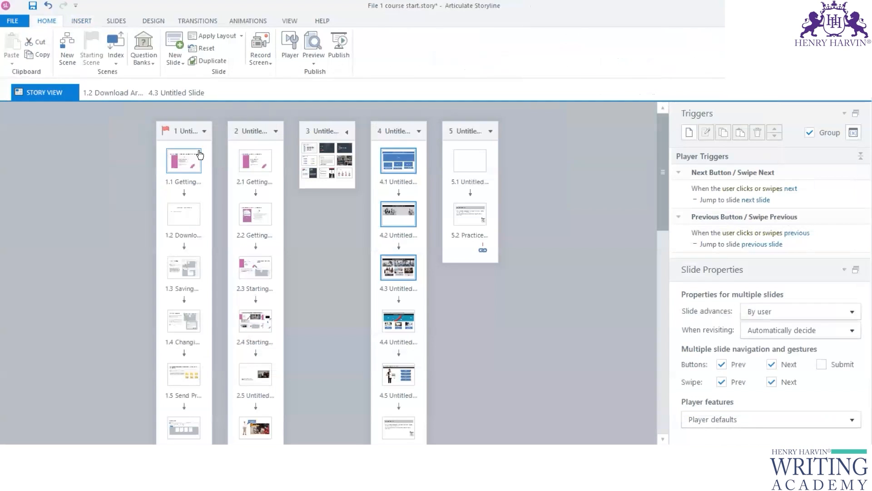
pyautogui.click(204, 131)
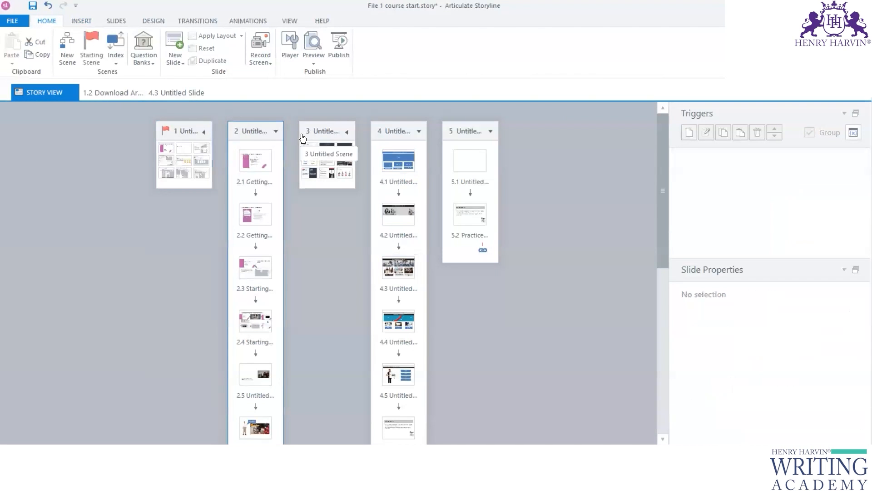
pyautogui.click(276, 131)
pyautogui.click(418, 132)
pyautogui.click(491, 135)
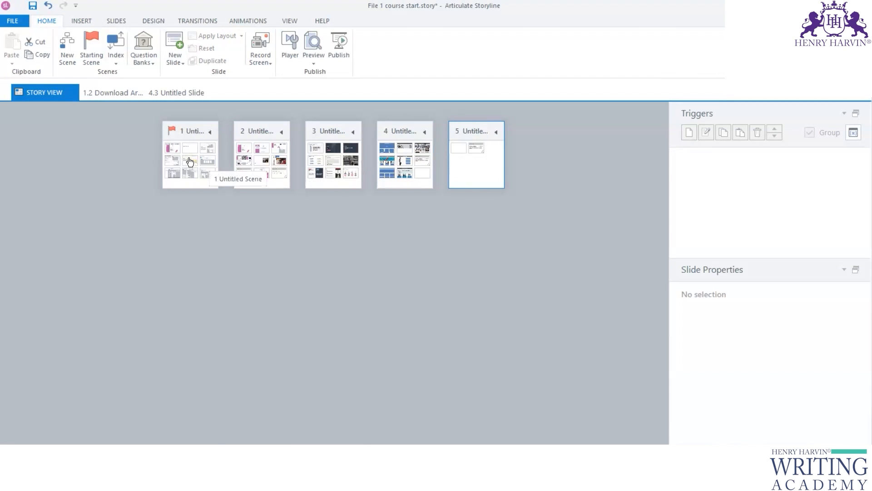
# Expand scene 2, open slide 2.6 and enlarge the slide area to view the whole slide
pyautogui.click(281, 132)
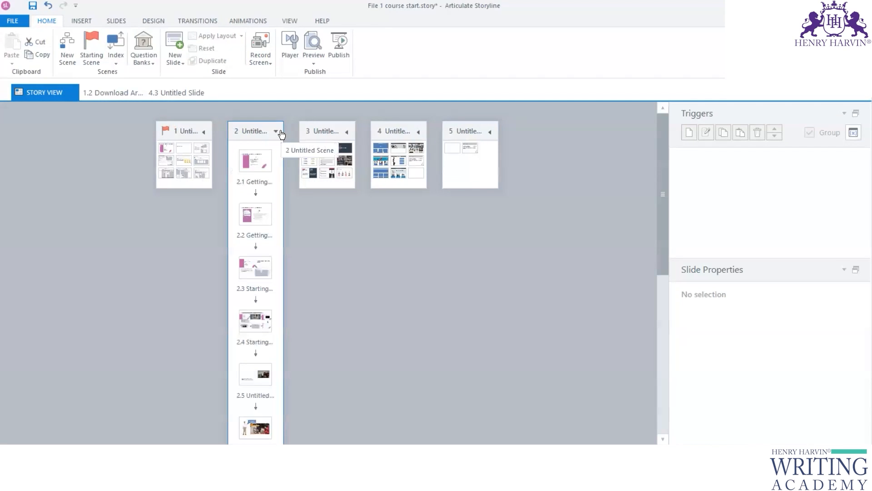
pyautogui.scroll(-2, 261, 346)
pyautogui.click(257, 348)
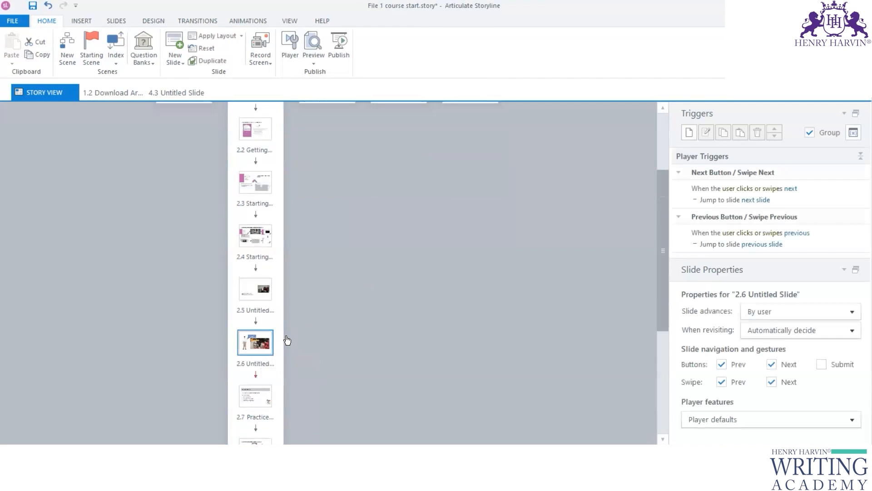
pyautogui.doubleClick(263, 343)
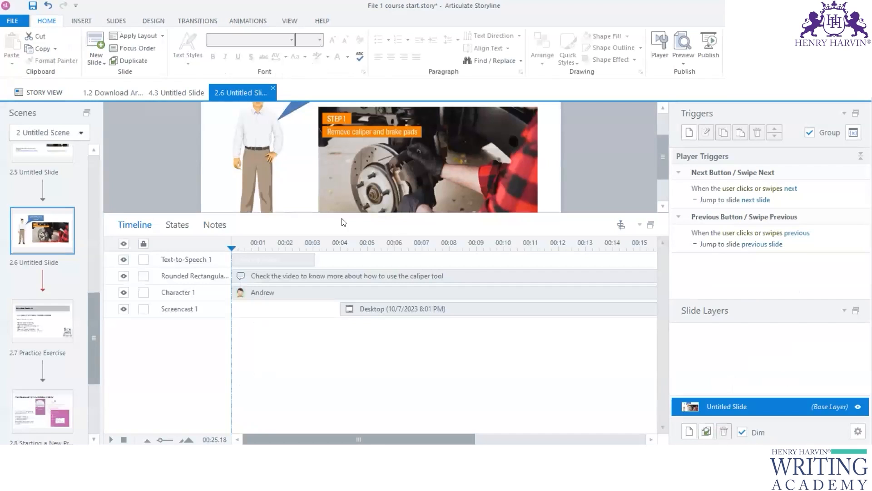
pyautogui.scroll(-1, 410, 168)
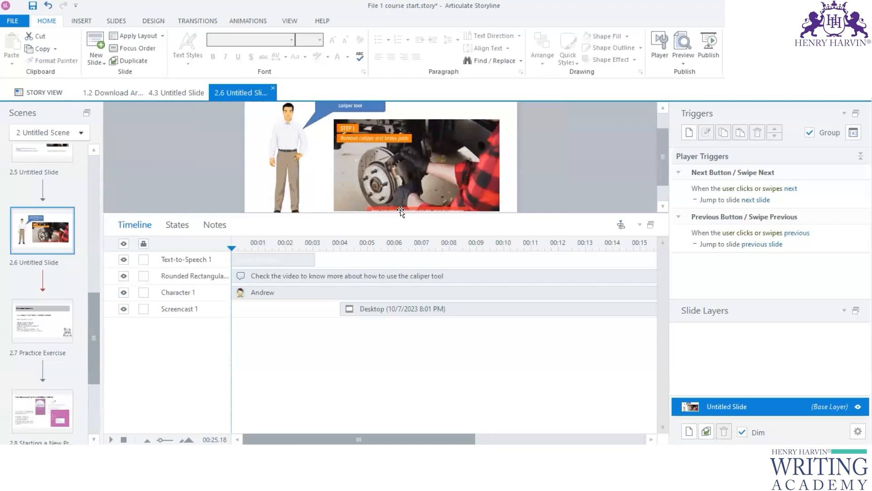
pyautogui.moveTo(399, 214); pyautogui.dragTo(399, 303)
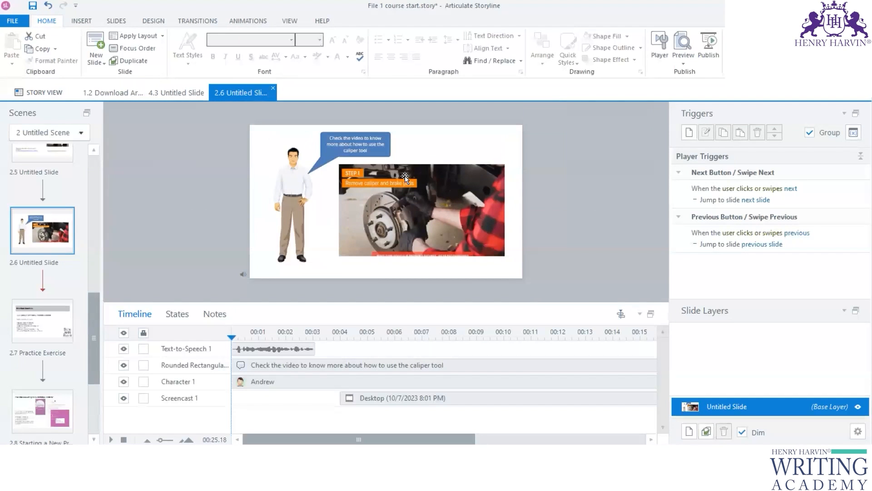
# Collapse scene 2 in Story View and return to slide 4.3 in scene 4
pyautogui.click(47, 93)
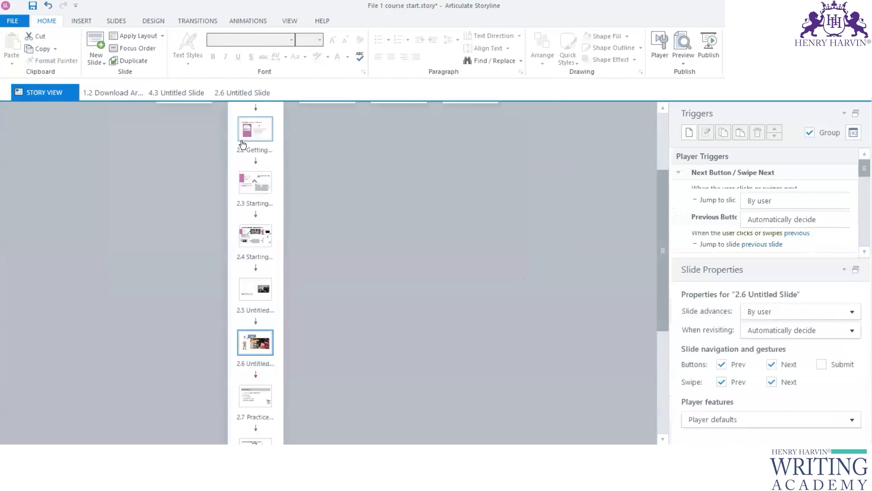
pyautogui.scroll(2, 136, 189)
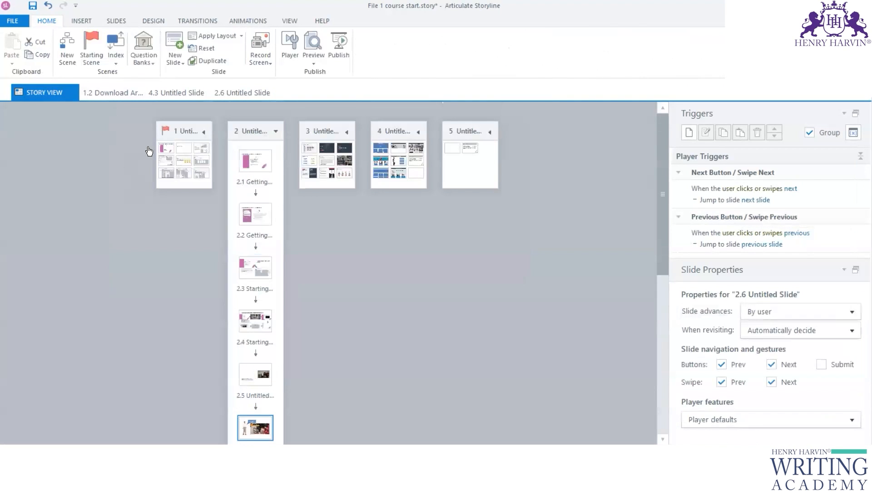
pyautogui.click(275, 133)
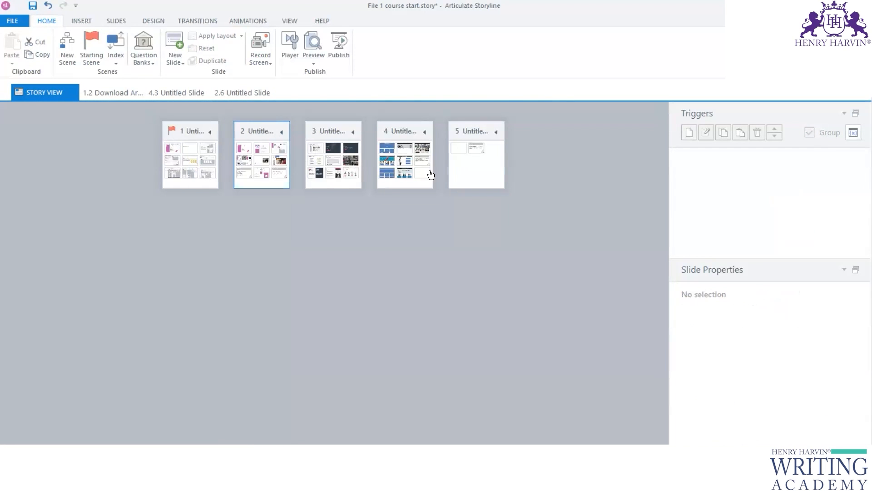
pyautogui.click(408, 138)
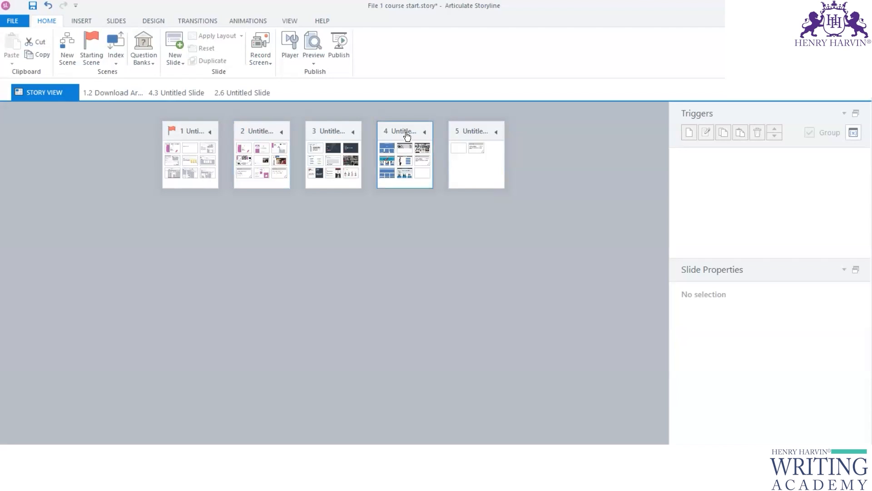
pyautogui.doubleClick(387, 149)
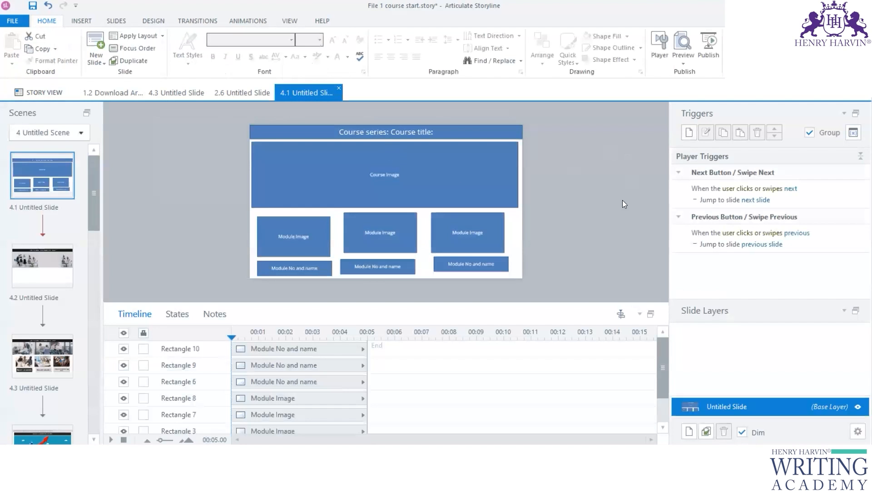
pyautogui.click(42, 359)
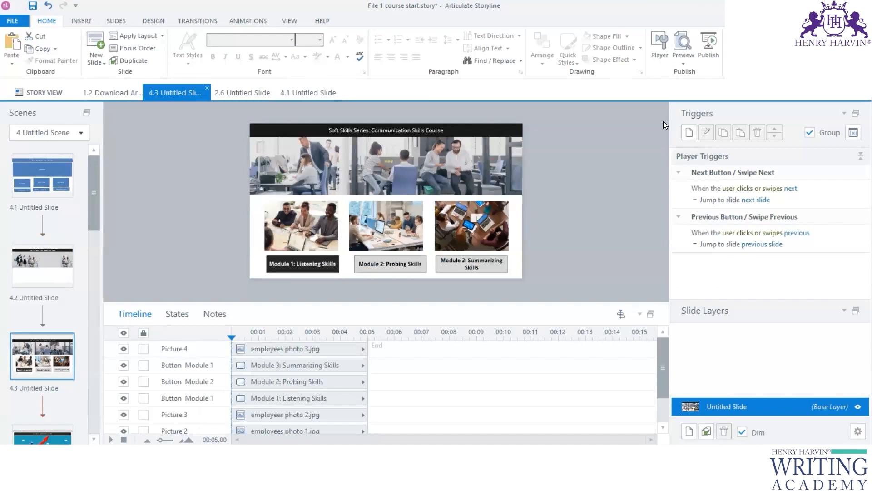
# Add a trigger that jumps to slide 1.1 Getting started with Articulate Storyline when the user clicks Button Module 1
pyautogui.click(690, 132)
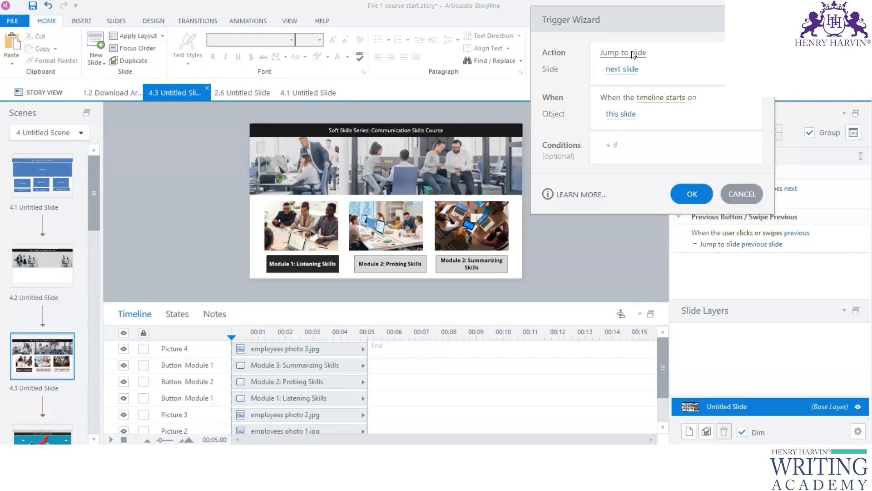
pyautogui.click(634, 55)
pyautogui.click(633, 144)
pyautogui.click(622, 69)
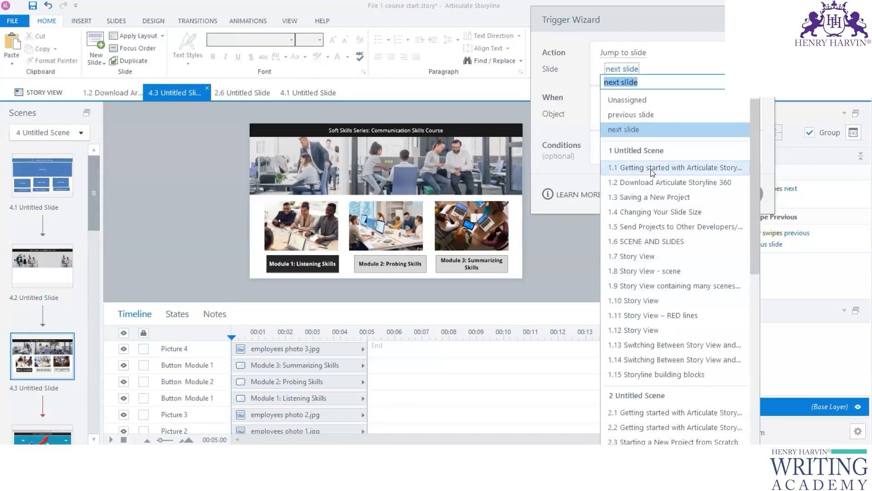
pyautogui.click(652, 168)
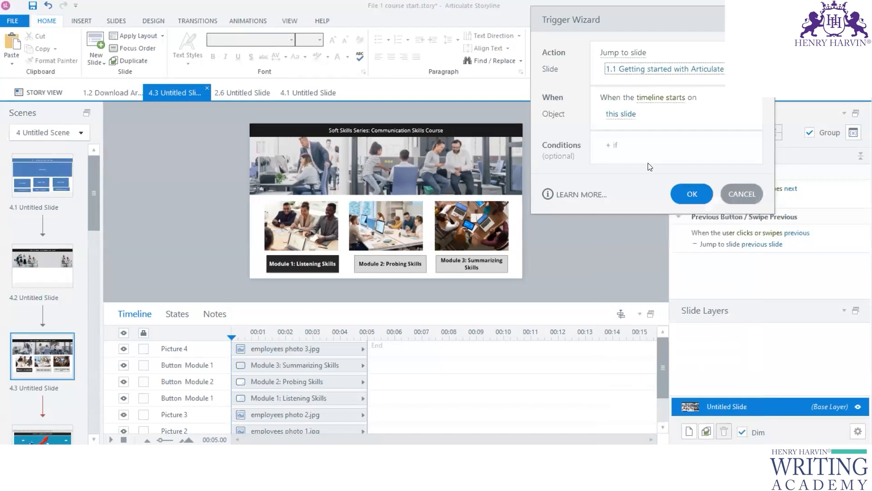
pyautogui.click(669, 99)
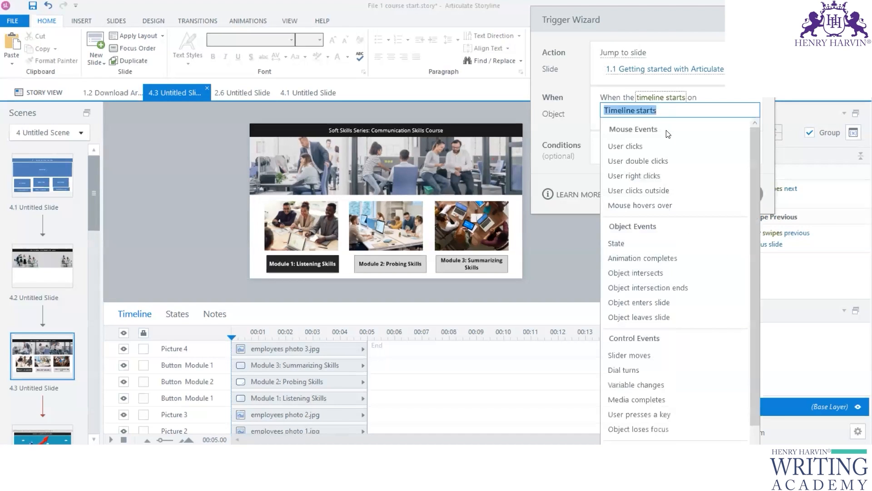
pyautogui.click(651, 146)
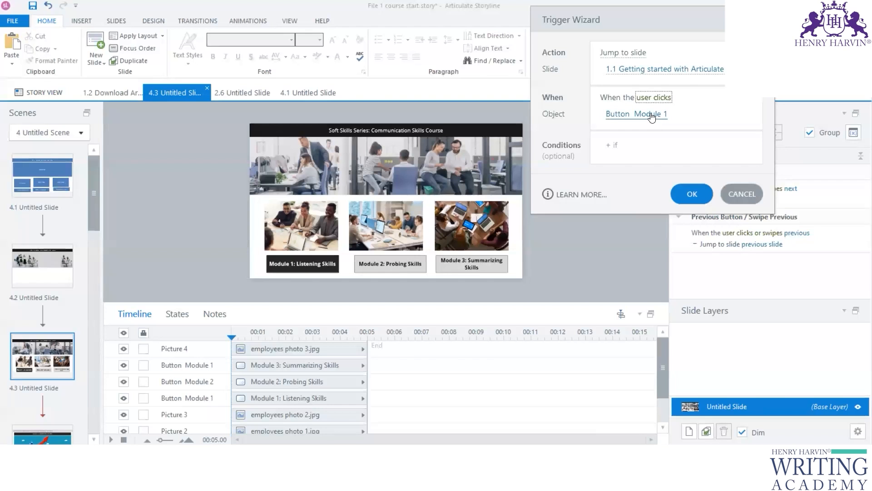
pyautogui.click(692, 193)
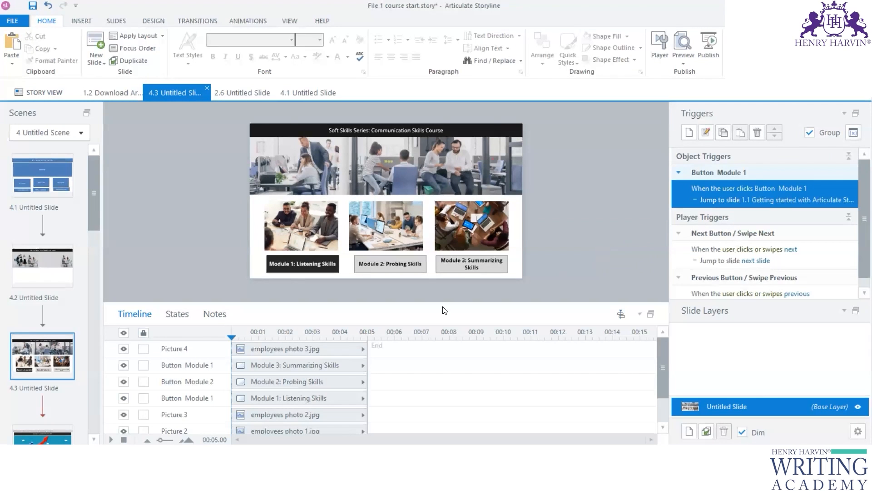
# Create a trigger for the Module 2: Probing Skills button with the action Change state of Button Module 2 to Normal
pyautogui.click(423, 267)
pyautogui.click(455, 262)
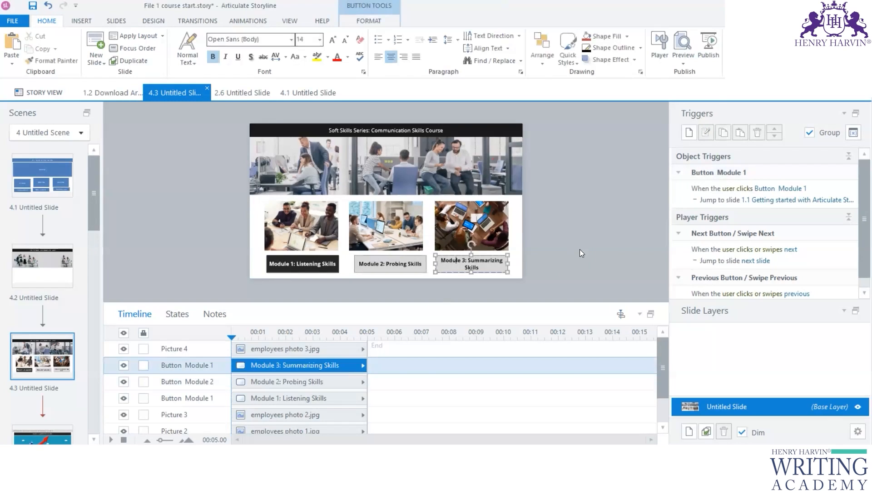
pyautogui.click(409, 261)
pyautogui.click(443, 261)
pyautogui.click(338, 259)
pyautogui.click(374, 258)
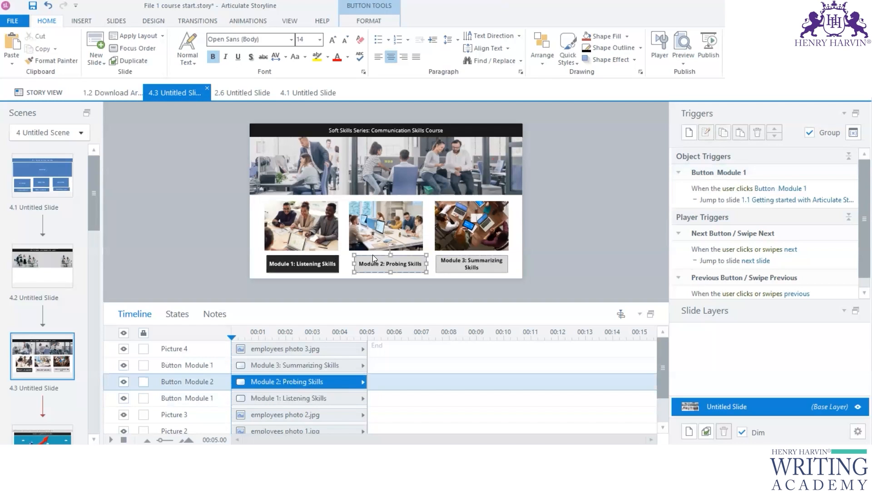
pyautogui.click(689, 133)
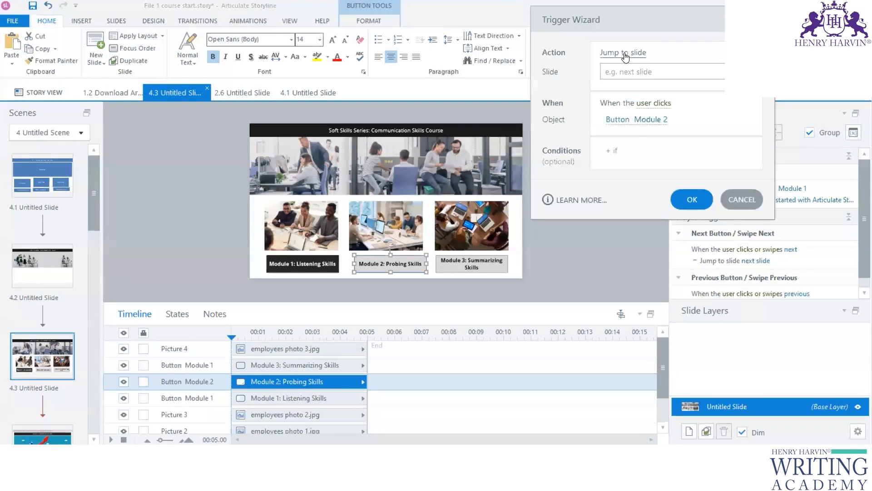
pyautogui.click(626, 57)
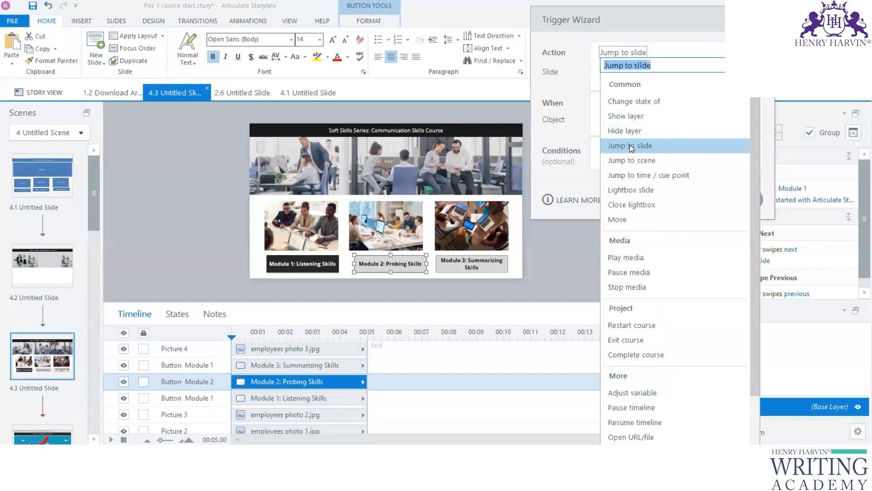
pyautogui.click(642, 98)
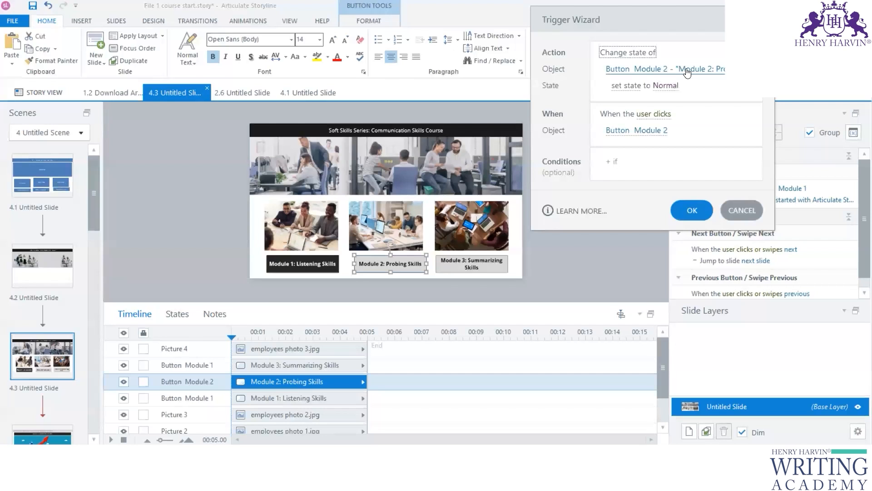
# Make the Module 2 state-change trigger run when the state of Button Module 1 is Visited and save it
pyautogui.click(661, 118)
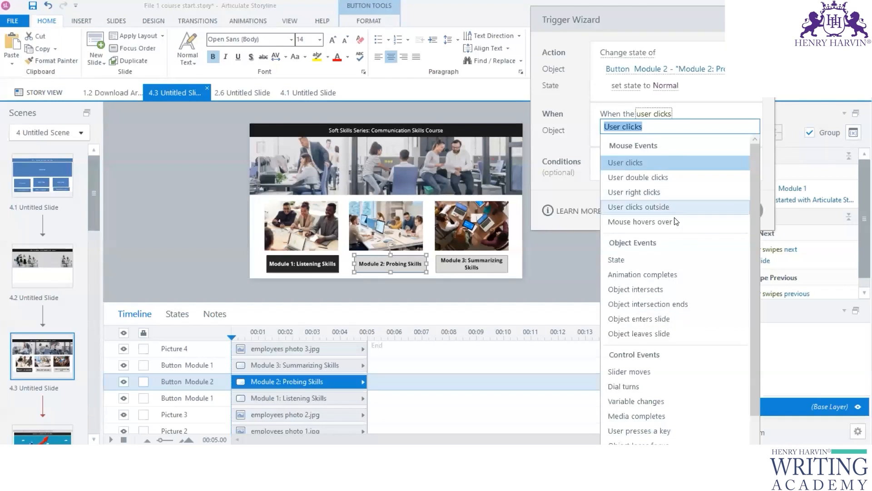
pyautogui.click(666, 259)
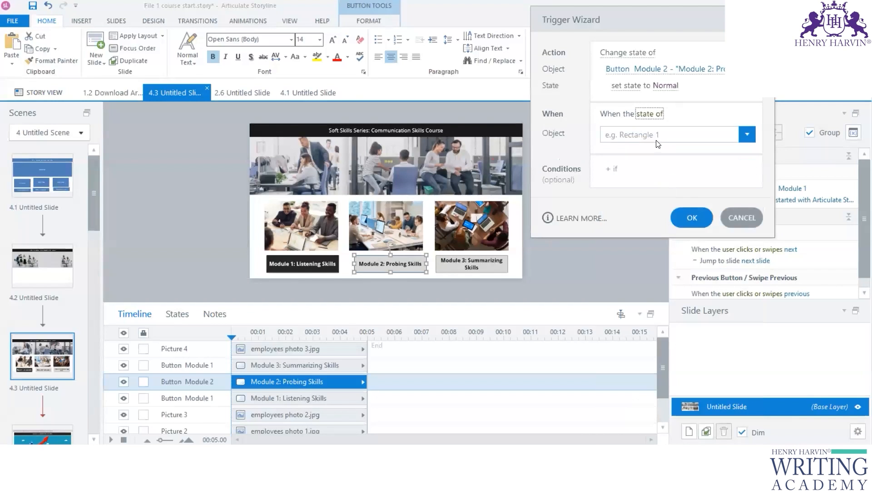
pyautogui.click(745, 134)
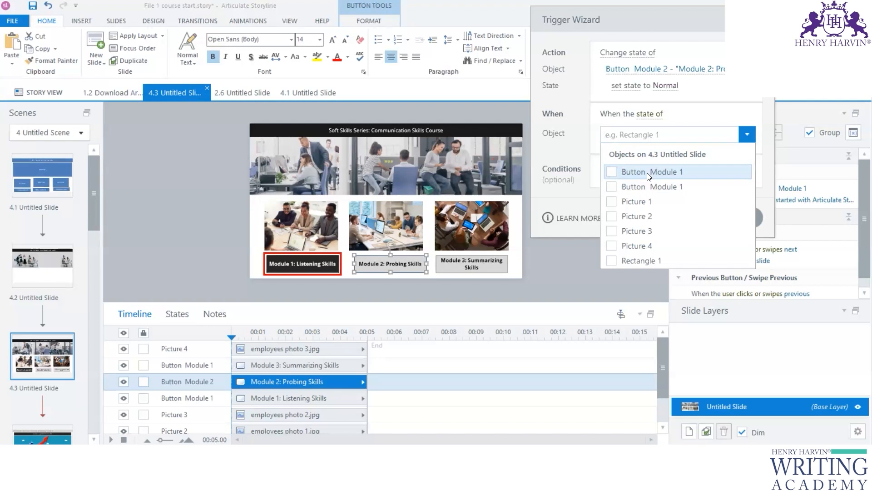
pyautogui.click(761, 167)
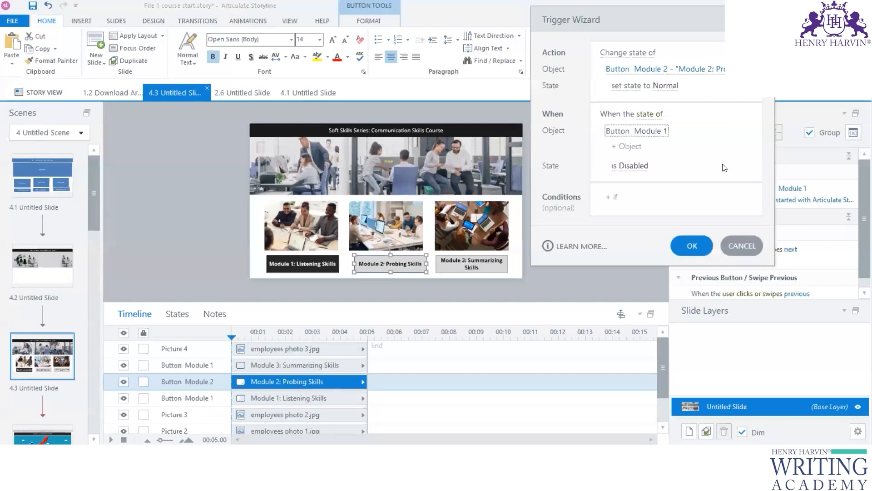
pyautogui.click(643, 167)
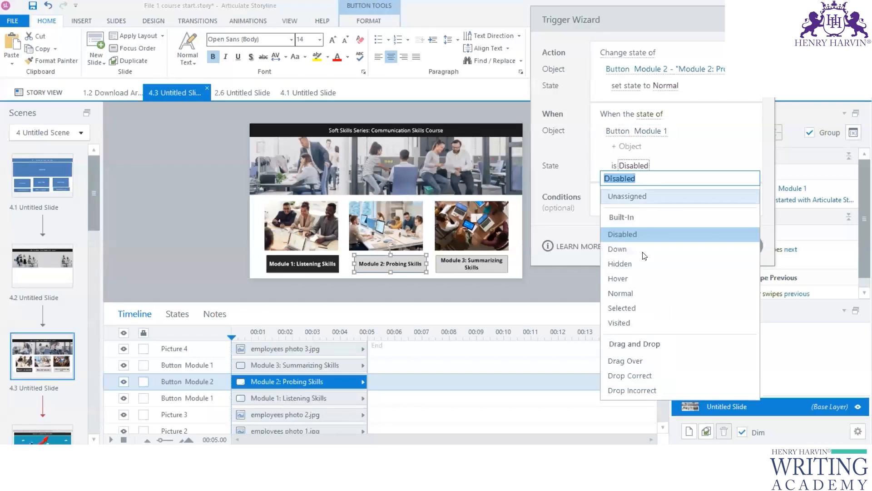
pyautogui.click(642, 294)
pyautogui.click(634, 166)
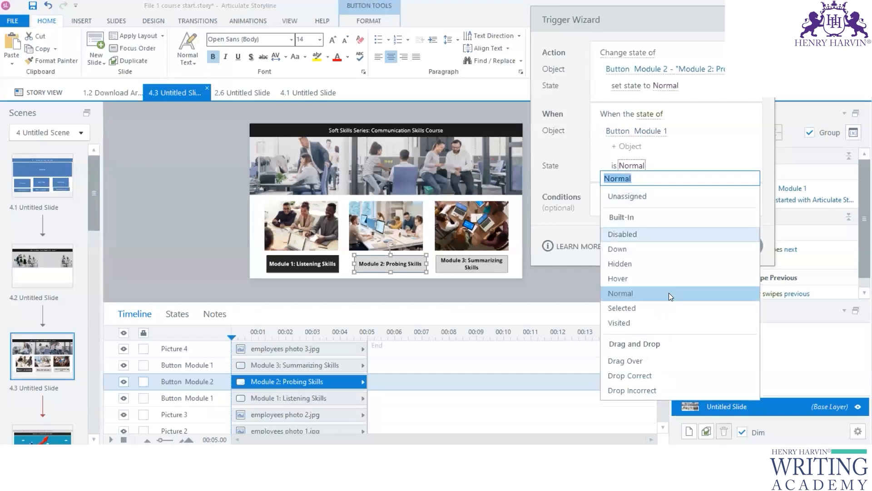
pyautogui.click(633, 320)
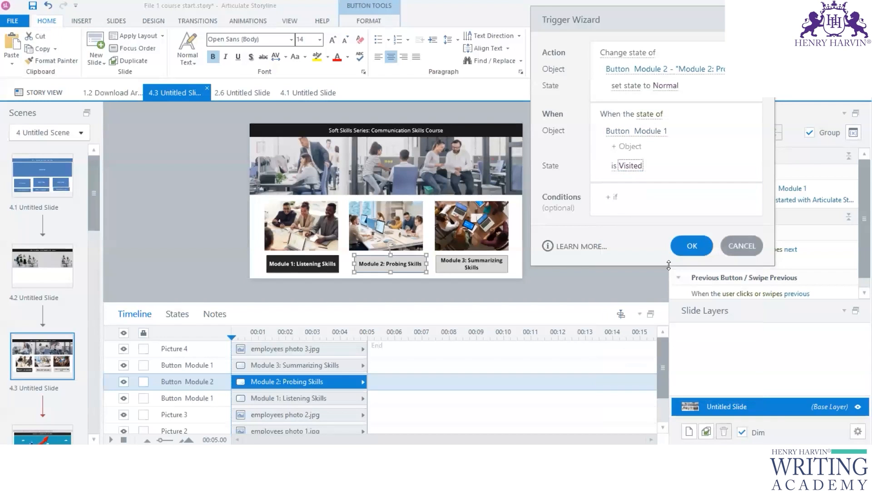
pyautogui.click(688, 248)
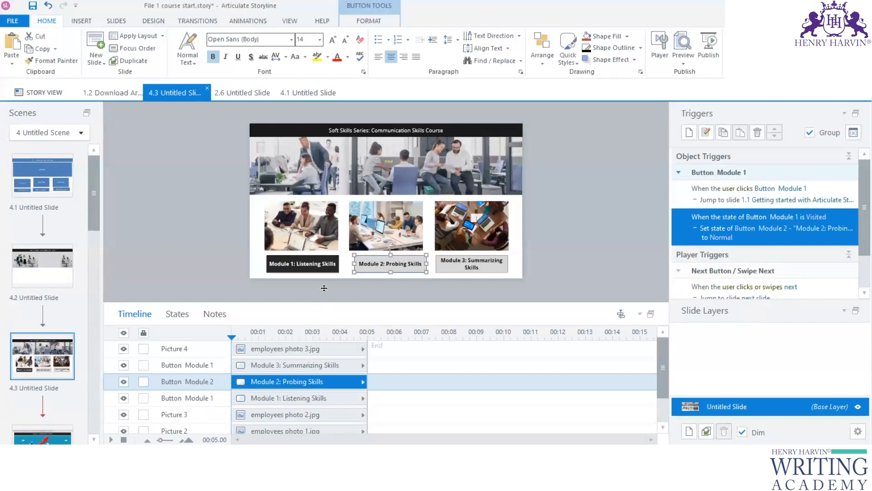
# Rename the Module 3: Summarizing Skills button in the timeline as Button Module 3
pyautogui.moveTo(324, 302); pyautogui.dragTo(324, 233)
pyautogui.doubleClick(207, 294)
pyautogui.doubleClick(215, 294)
pyautogui.write('3')
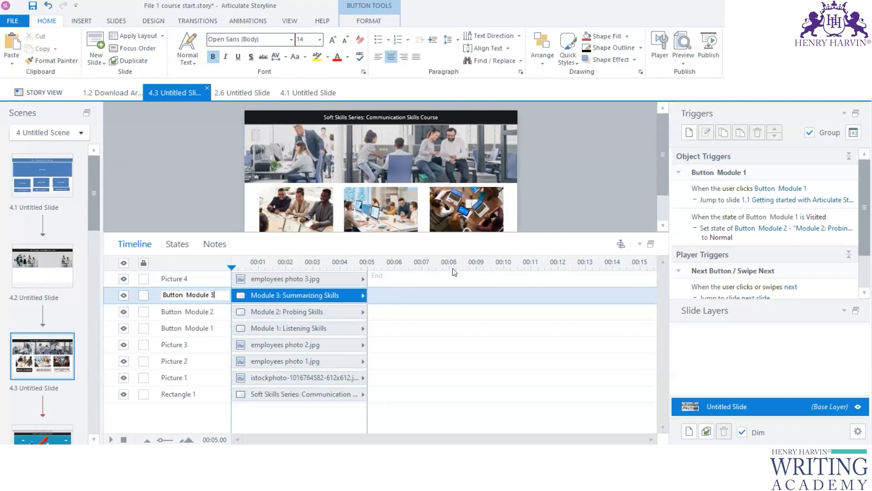
pyautogui.click(624, 186)
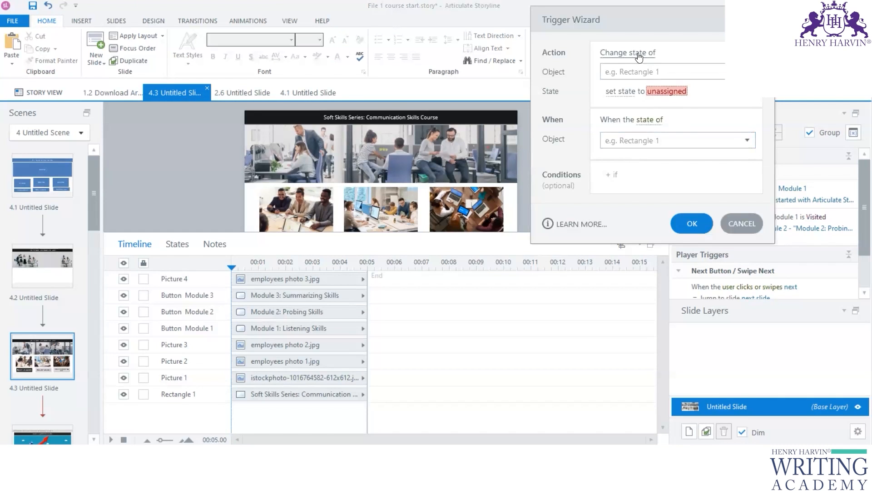
# Delete the trigger that sets Button Module 2 to Normal when Button Module 1 is Visited
pyautogui.click(757, 215)
pyautogui.rightClick(763, 221)
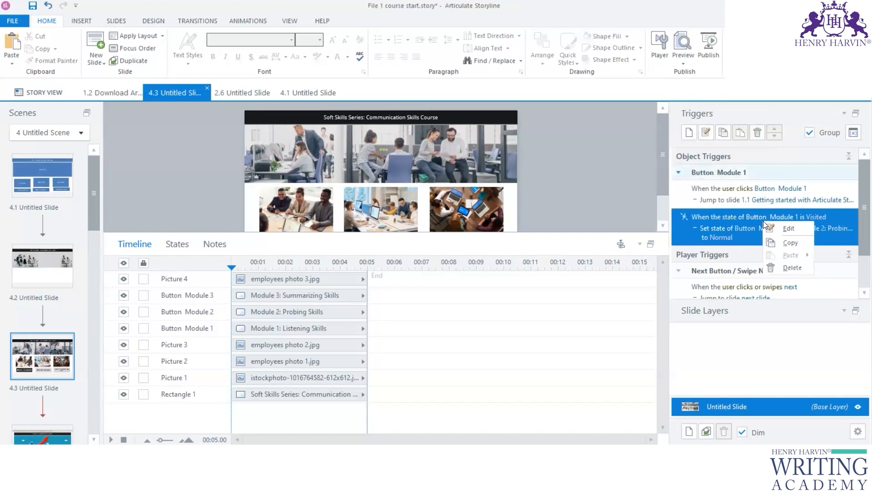
pyautogui.click(792, 268)
pyautogui.click(455, 276)
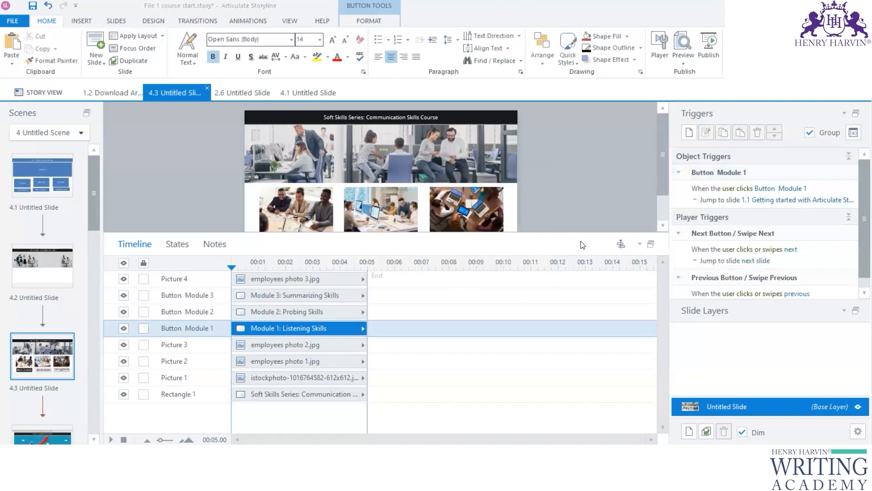
pyautogui.click(689, 133)
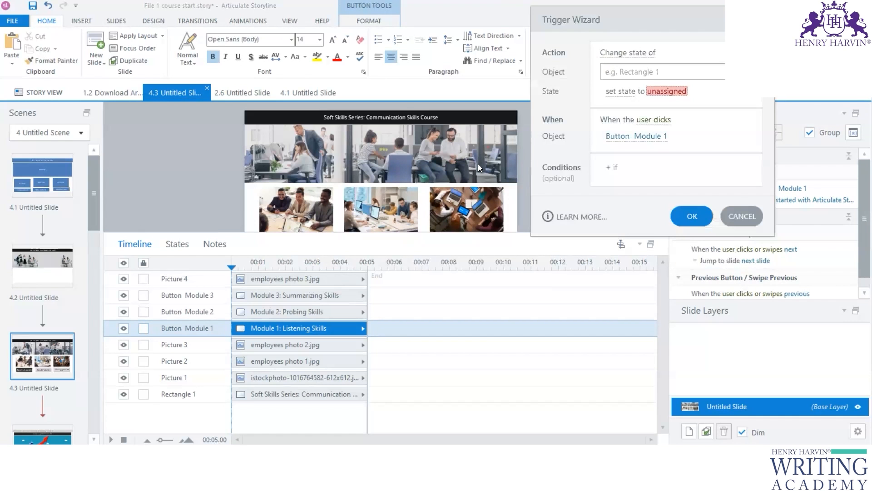
pyautogui.click(741, 217)
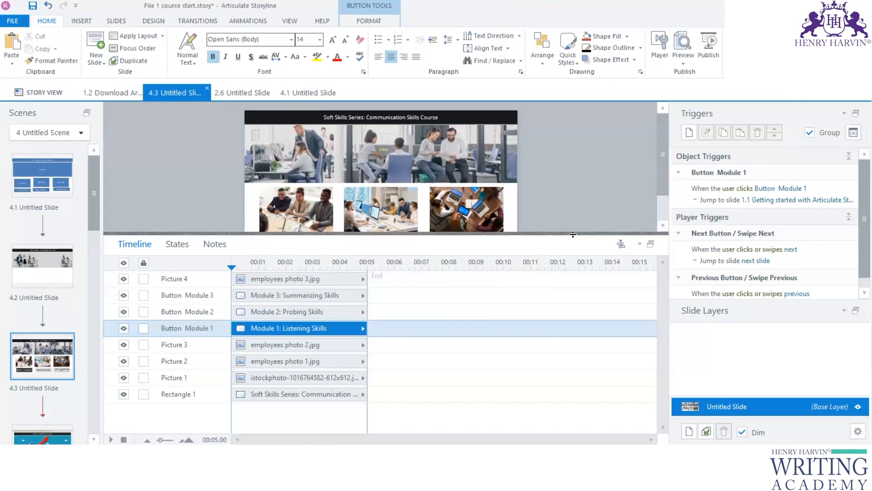
# Enlarge the slide area, select the Module 2: Probing Skills button and preview only the current slide
pyautogui.moveTo(518, 233); pyautogui.dragTo(514, 345)
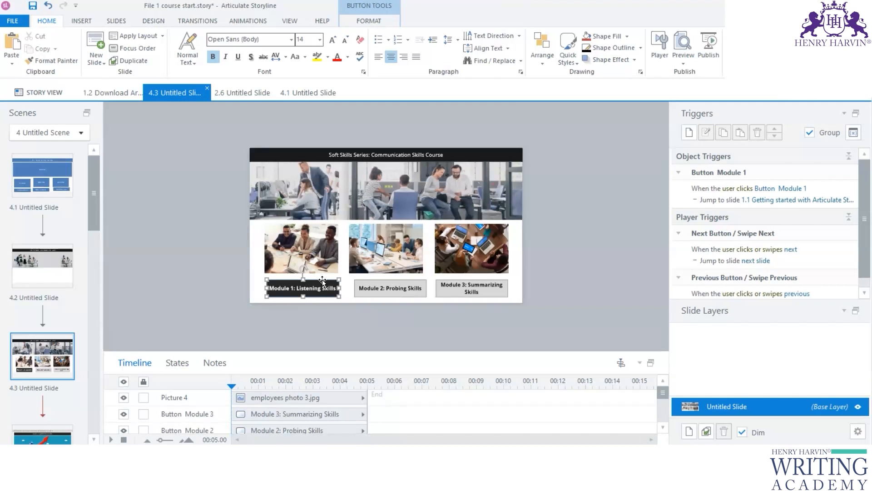
pyautogui.click(373, 281)
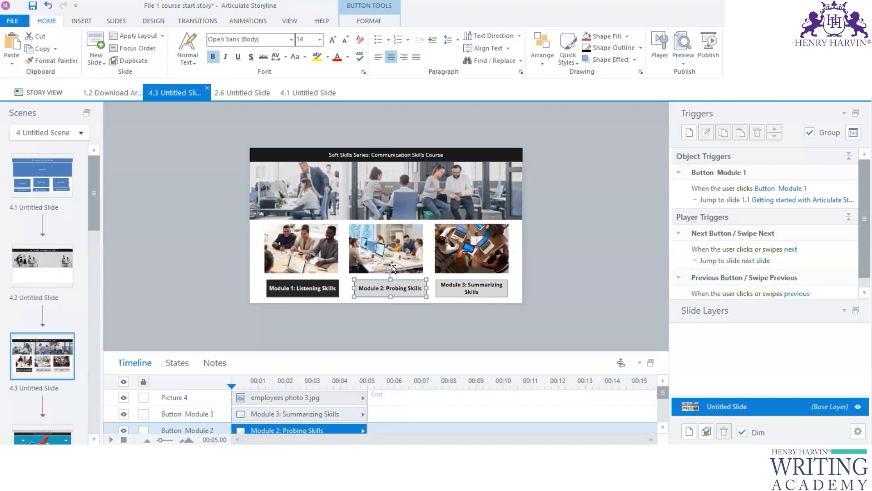
pyautogui.click(686, 63)
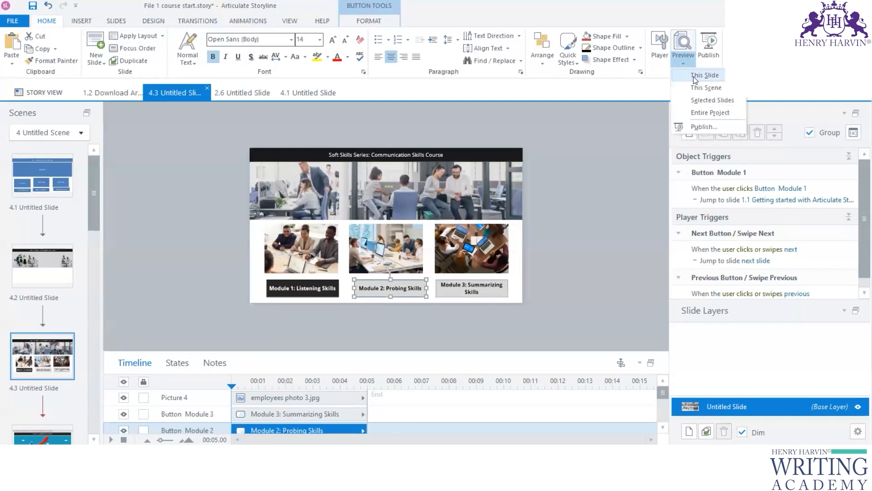
pyautogui.click(694, 77)
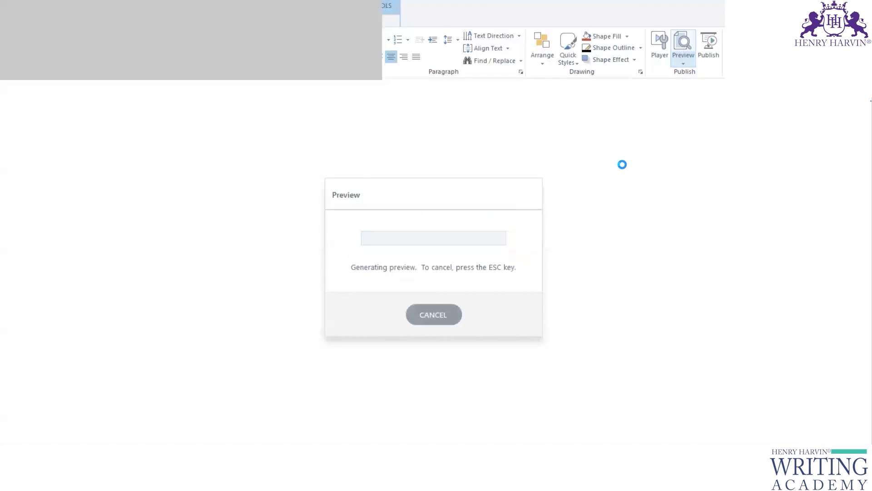
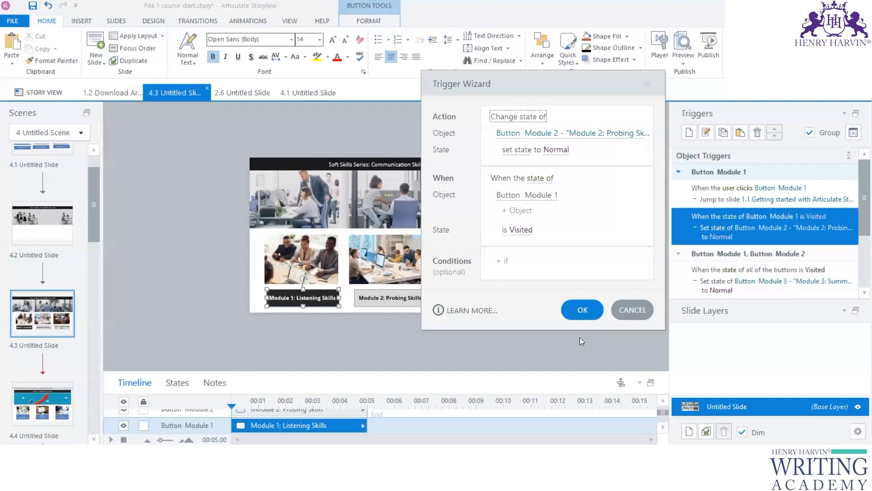
pyautogui.click(640, 310)
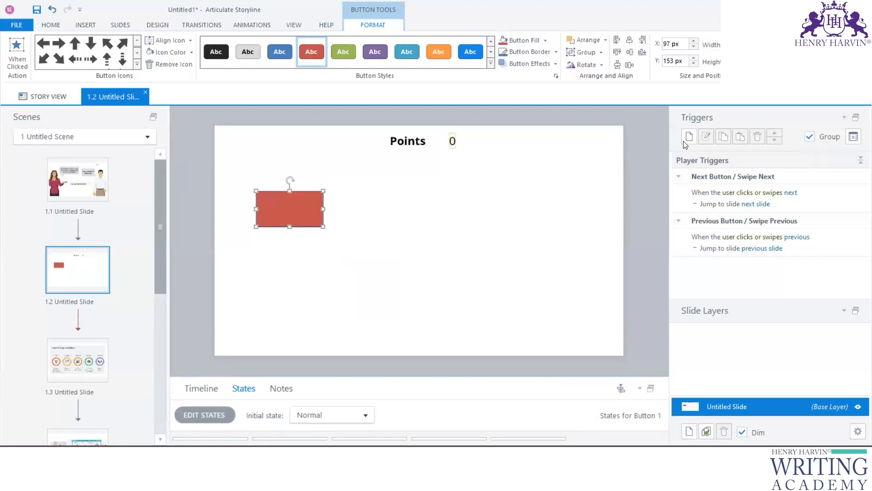
pyautogui.click(687, 134)
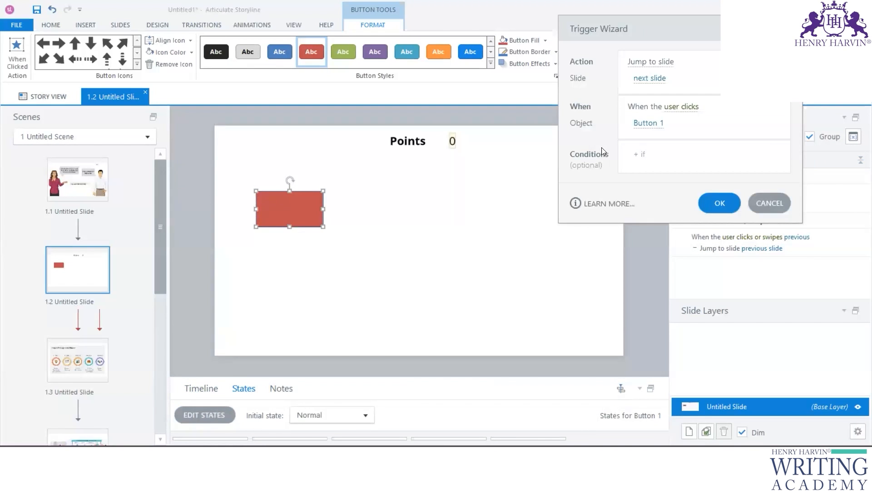
pyautogui.click(654, 61)
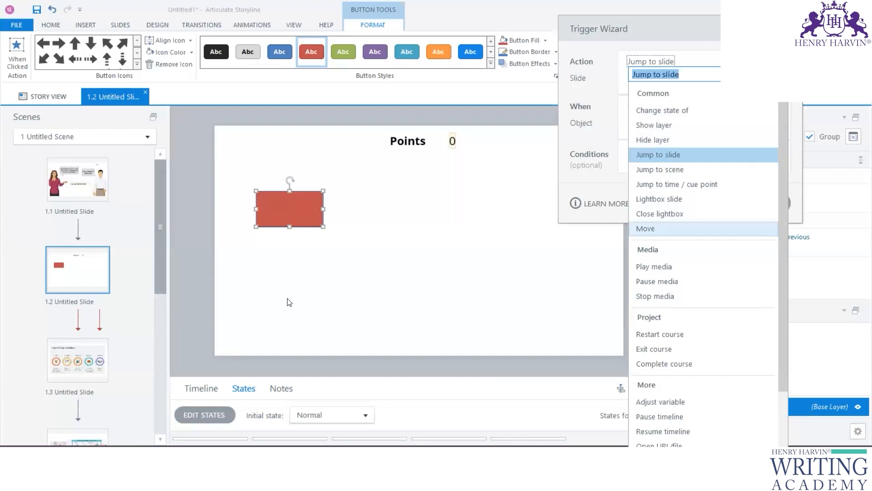
pyautogui.click(696, 184)
pyautogui.click(768, 203)
# Open the blank slide 1.6 of scene 1
pyautogui.scroll(-3, 73, 311)
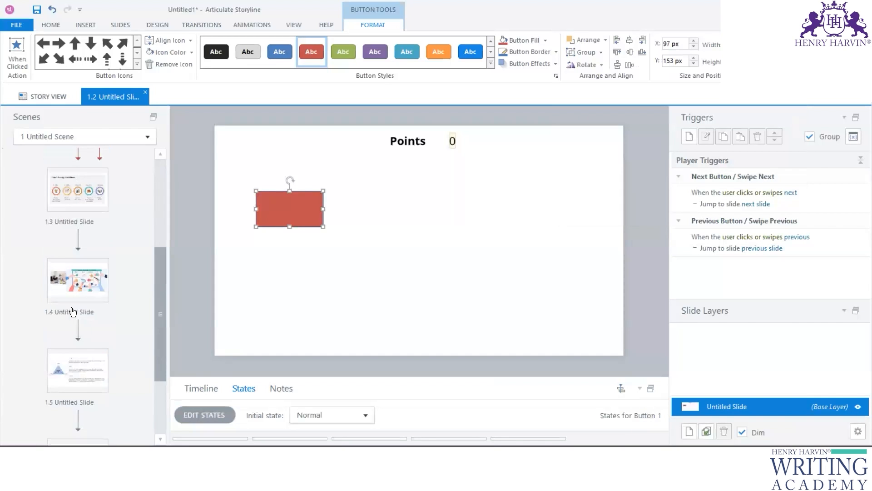
pyautogui.scroll(-2, 73, 312)
pyautogui.click(78, 357)
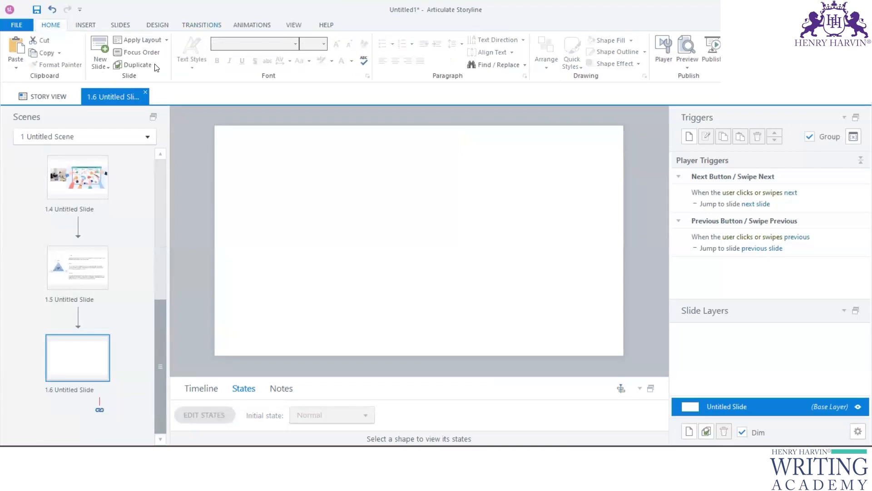
# Search the icon library for "certificate" and insert the double-bordered certificate icon with an outlined ribbon seal on slide 1.6
pyautogui.click(86, 23)
pyautogui.click(121, 25)
pyautogui.click(78, 26)
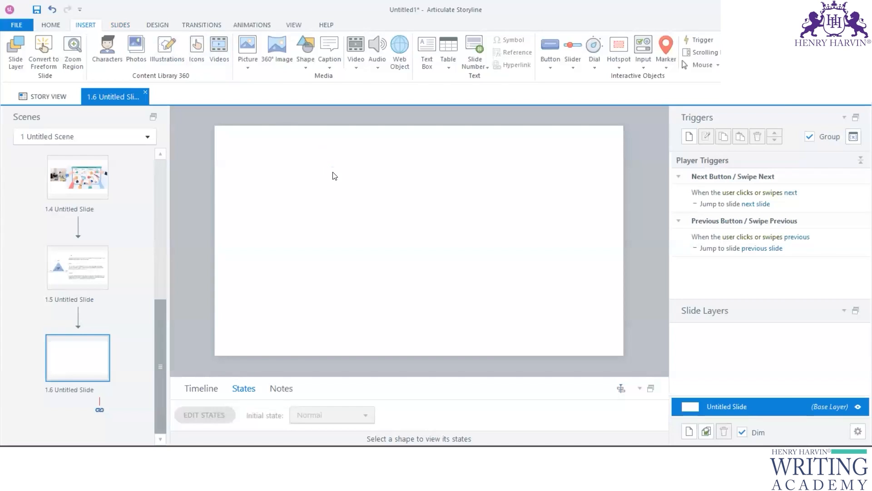
pyautogui.write('certificate')
pyautogui.press('Return')
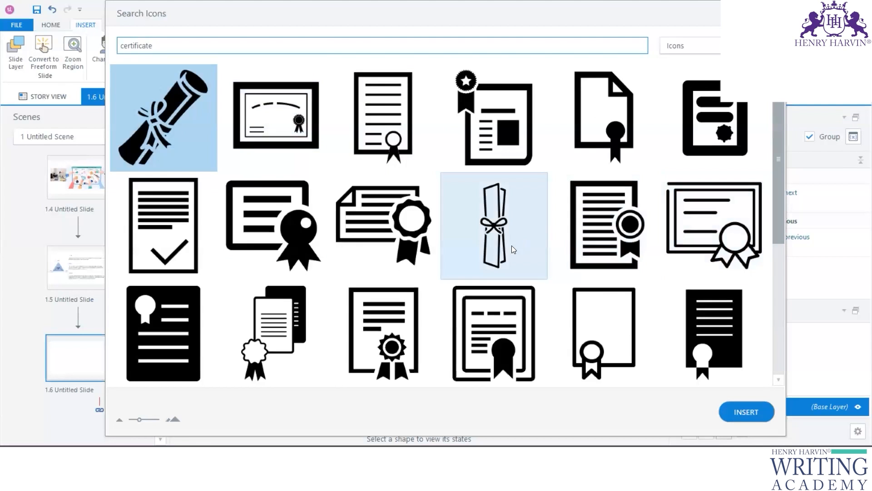
pyautogui.click(699, 235)
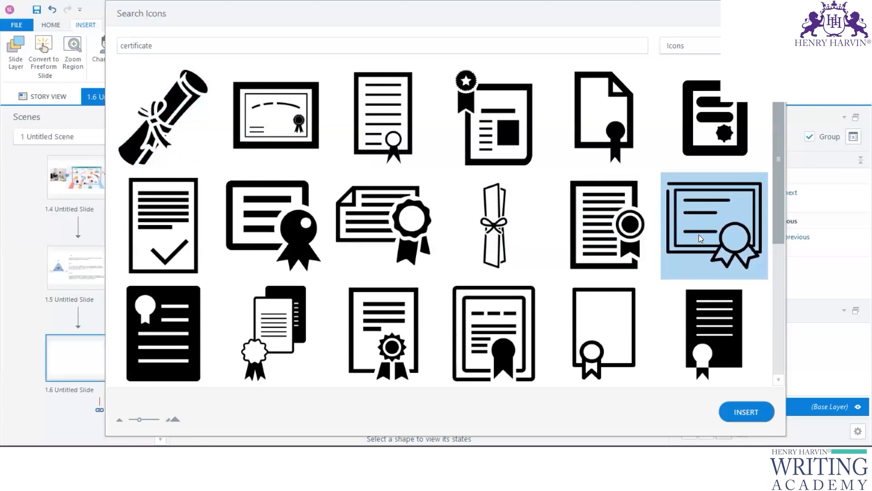
pyautogui.click(747, 412)
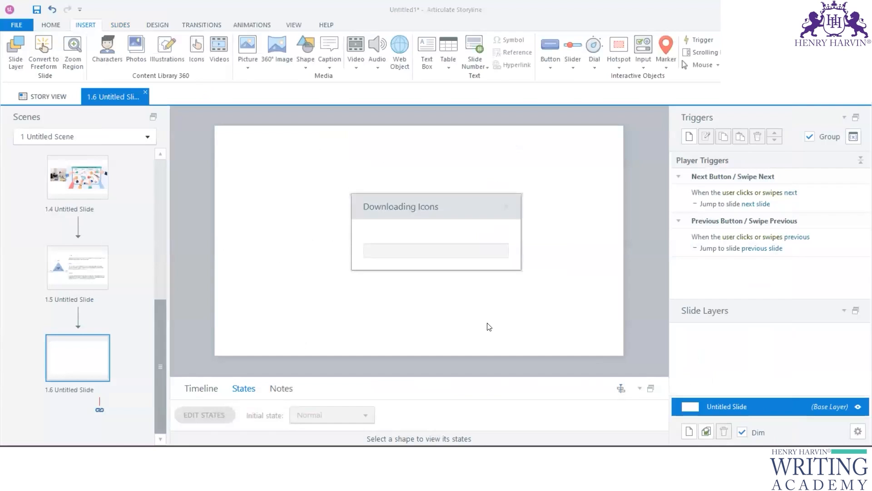
# Enlarge the certificate icon to about 648 by 431 px so it fills most of the slide
pyautogui.moveTo(437, 223); pyautogui.dragTo(561, 150)
pyautogui.moveTo(400, 257); pyautogui.dragTo(279, 324)
pyautogui.moveTo(423, 323); pyautogui.dragTo(424, 340)
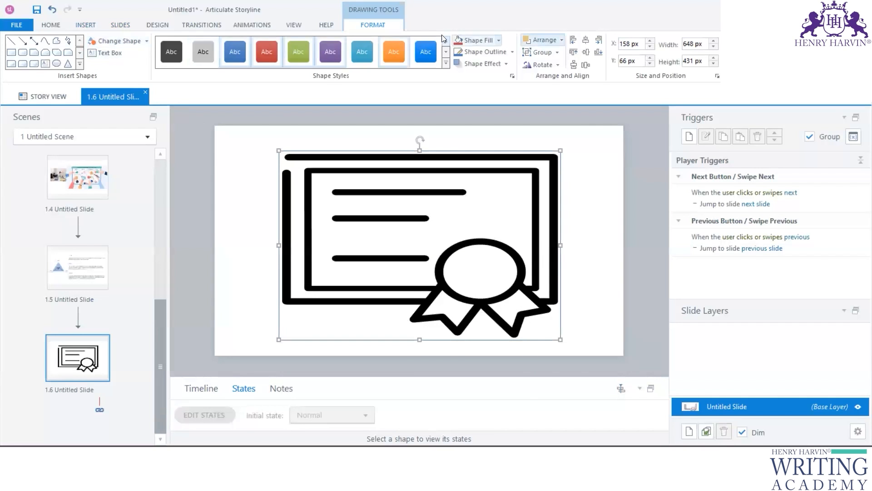
# Insert a text box containing the variable reference %name% between the lower two lines of the certificate
pyautogui.click(90, 28)
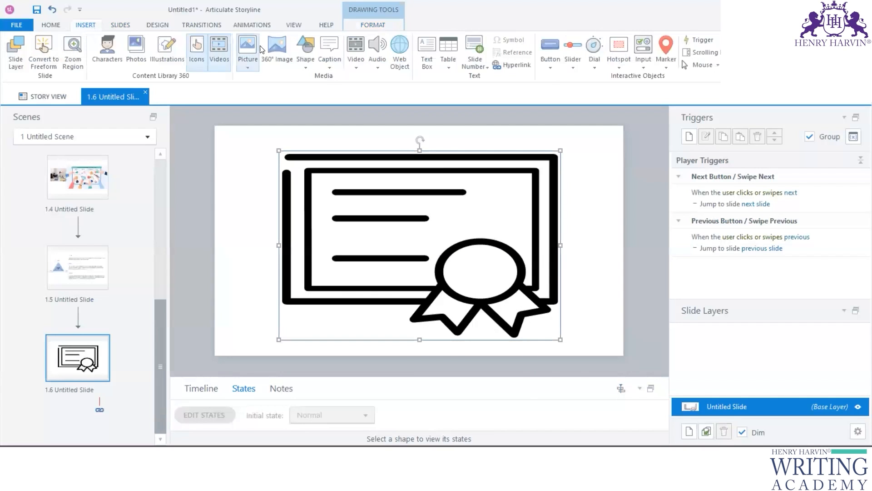
pyautogui.click(427, 64)
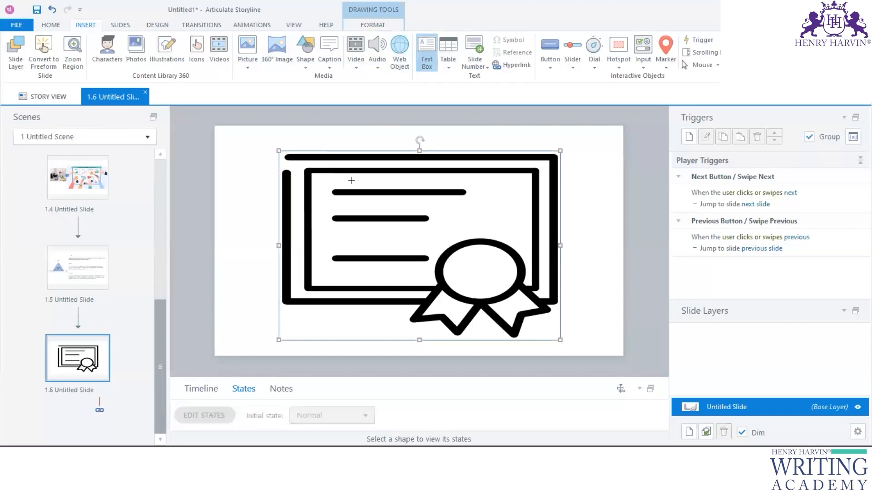
pyautogui.click(338, 232)
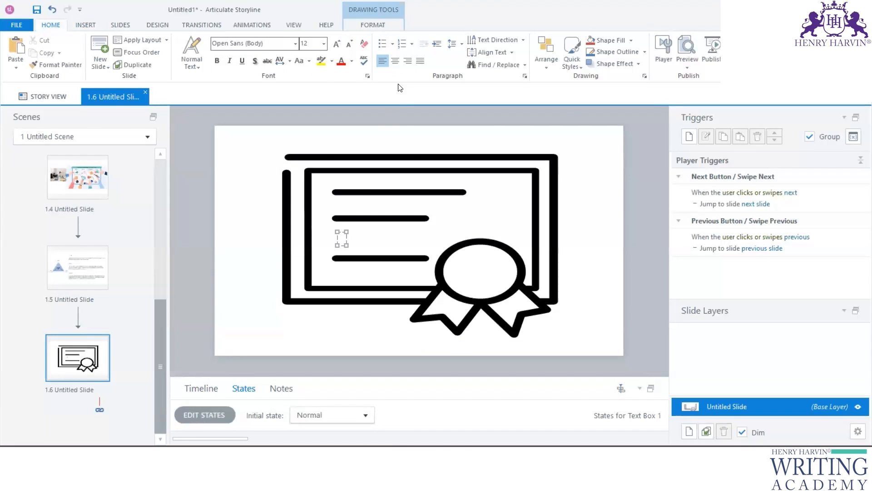
pyautogui.write('%name%')
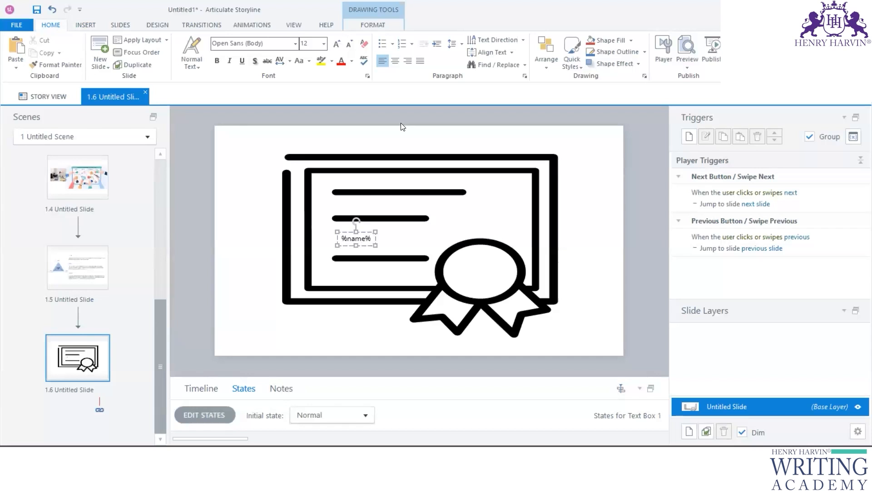
pyautogui.click(369, 239)
pyautogui.click(369, 239)
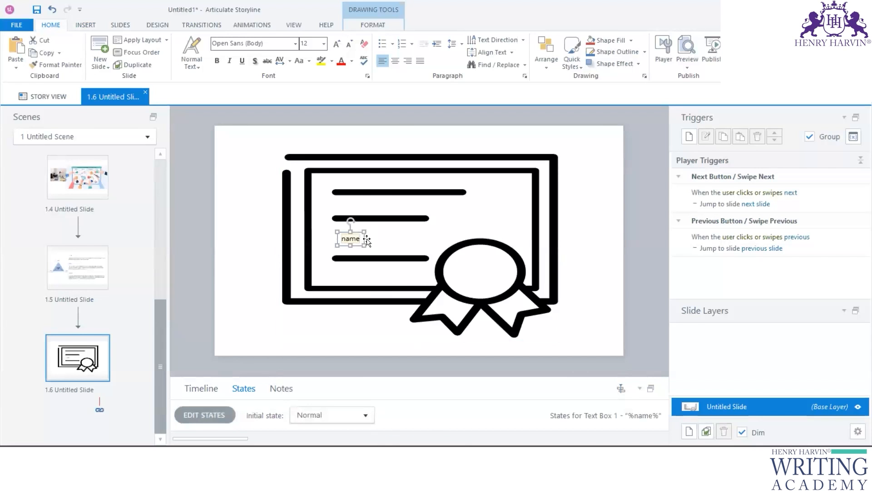
# Widen the name text box along the certificate line and set its text to size 20, centered
pyautogui.moveTo(362, 244); pyautogui.dragTo(414, 235)
pyautogui.click(358, 236)
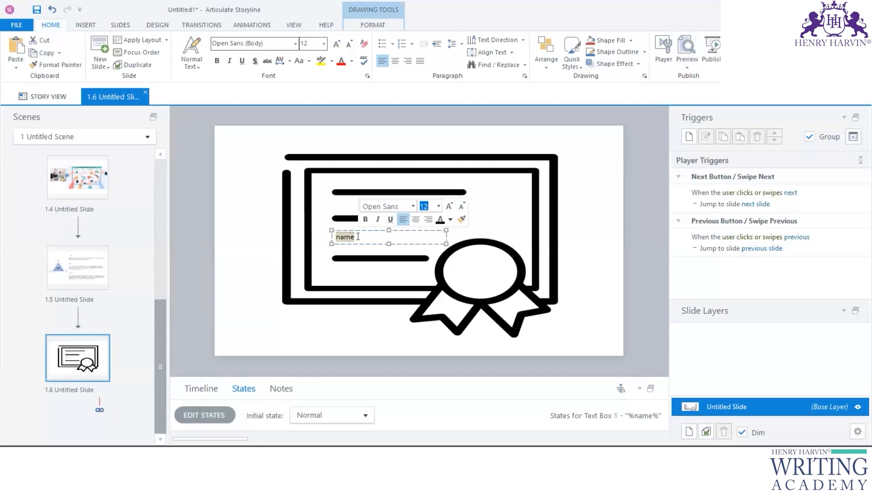
pyautogui.hotkey('ctrl', 'a')
pyautogui.hotkey('ctrl', 'shift', '>')
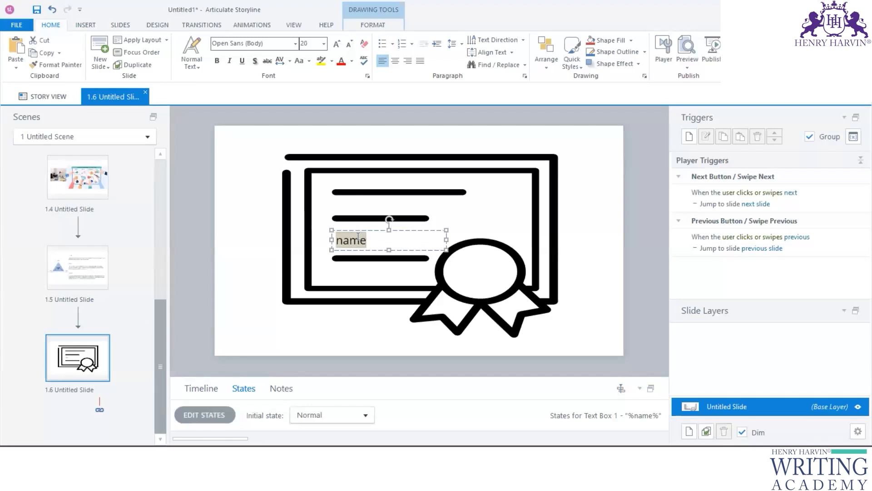
pyautogui.hotkey('ctrl', 'e')
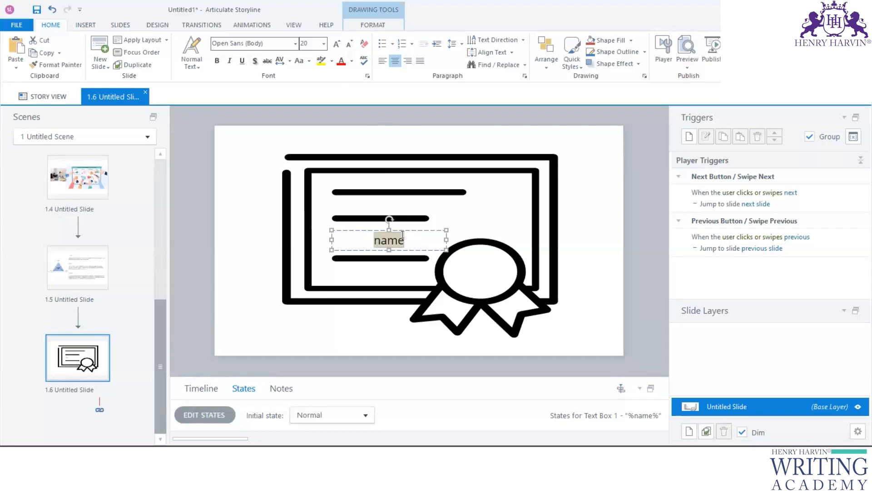
# Set the font of the name reference on the certificate to Script MT Bold
pyautogui.moveTo(420, 234)
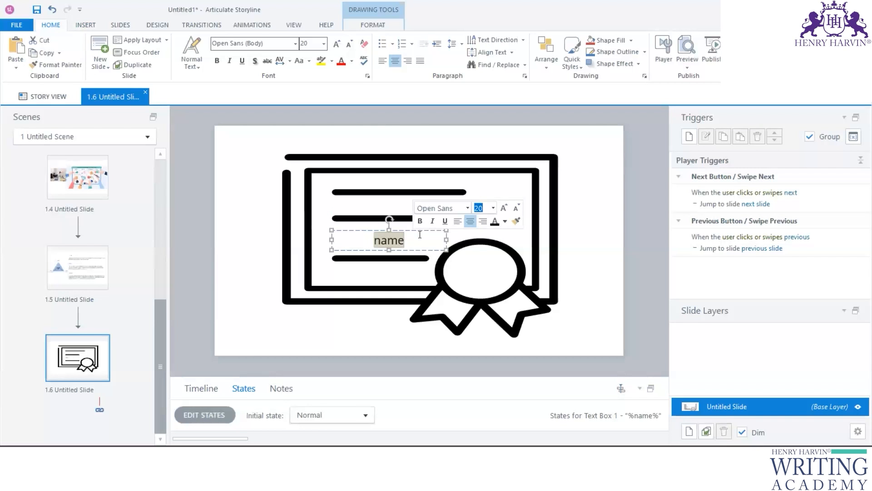
pyautogui.click(466, 207)
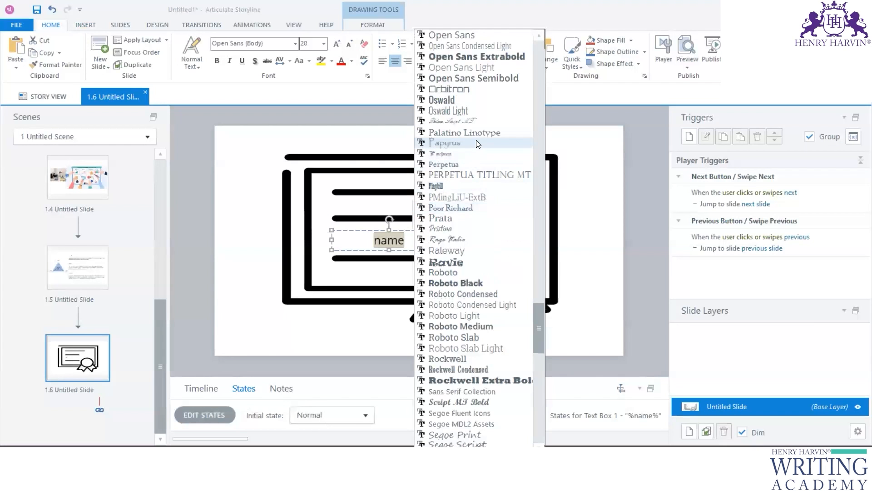
pyautogui.scroll(-3, 478, 272)
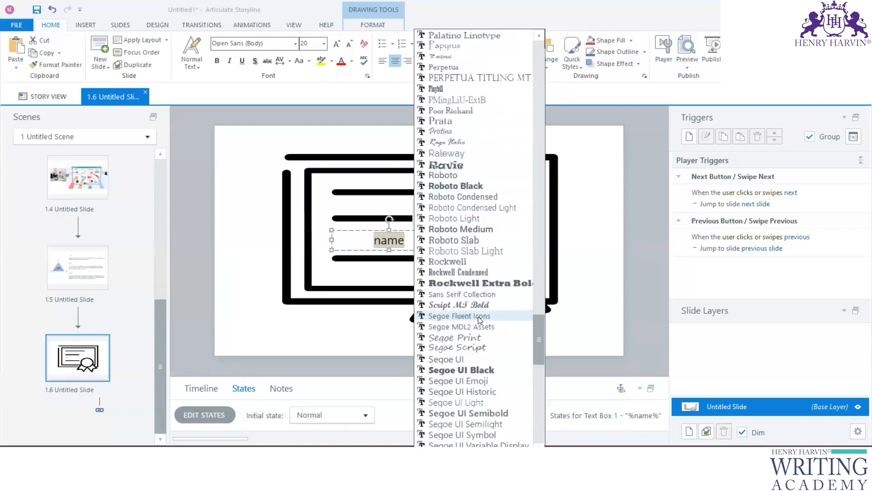
pyautogui.click(474, 304)
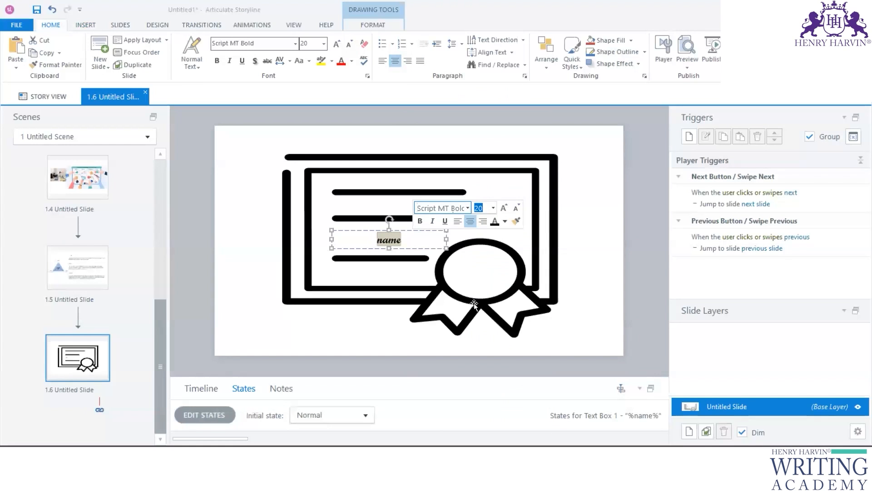
pyautogui.click(585, 226)
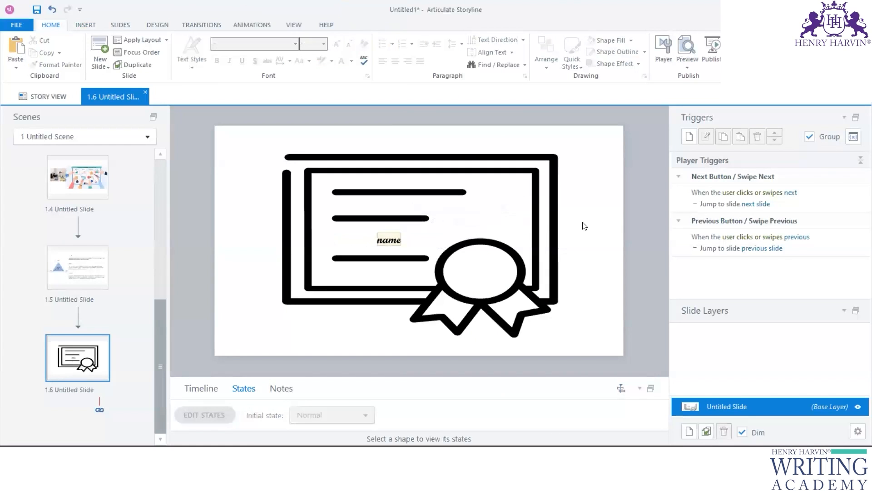
# Enlarge the name reference text on the certificate further and deselect its text box
pyautogui.hotkey('ctrl', 's')
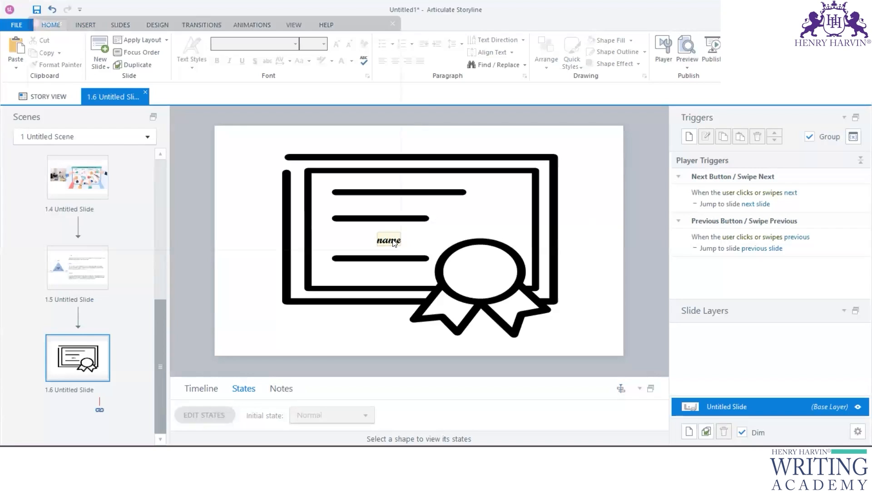
pyautogui.click(396, 253)
pyautogui.click(399, 240)
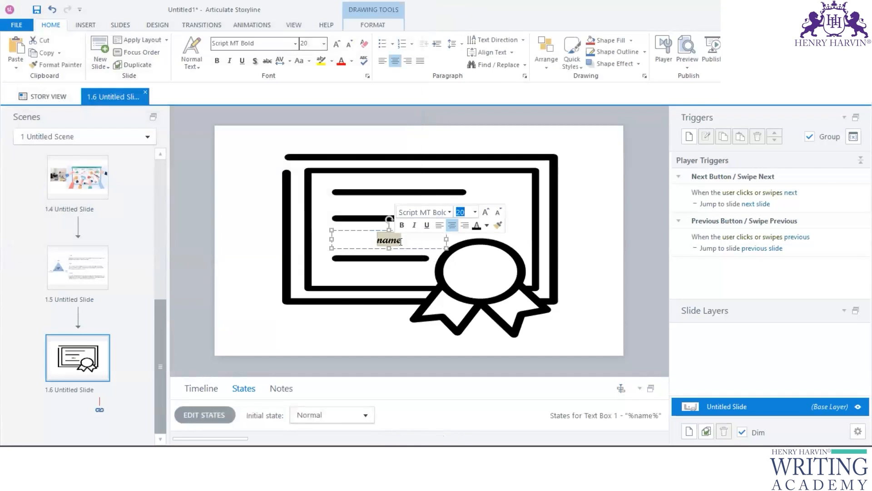
pyautogui.doubleClick(401, 241)
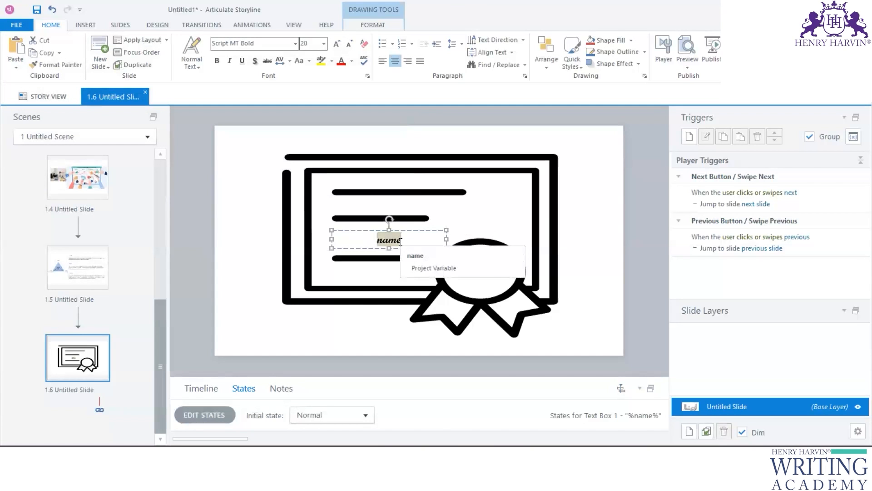
pyautogui.click(244, 258)
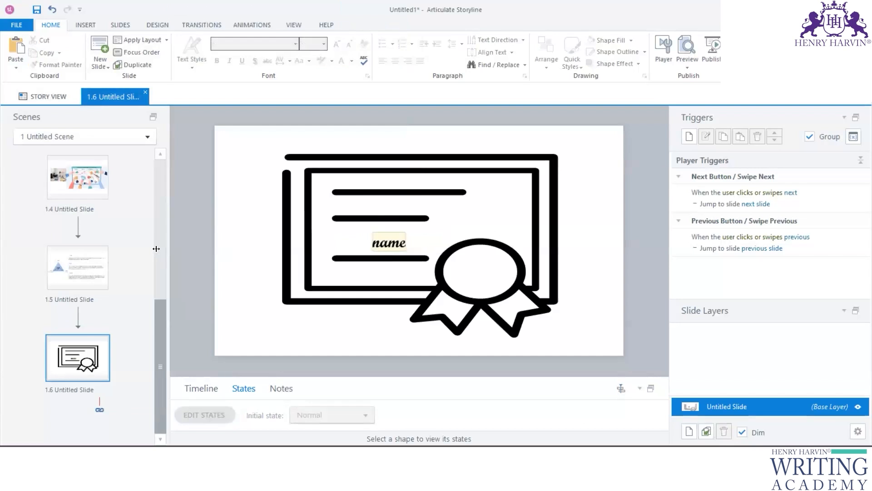
# On slide 1.2, start a new trigger for the red button with the Adjust variable action
pyautogui.scroll(5, 77, 272)
pyautogui.click(72, 263)
pyautogui.click(313, 209)
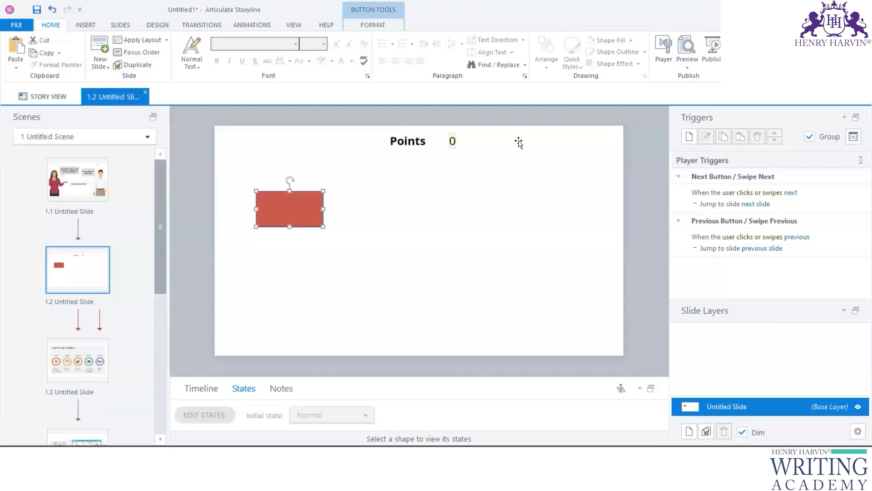
pyautogui.click(689, 136)
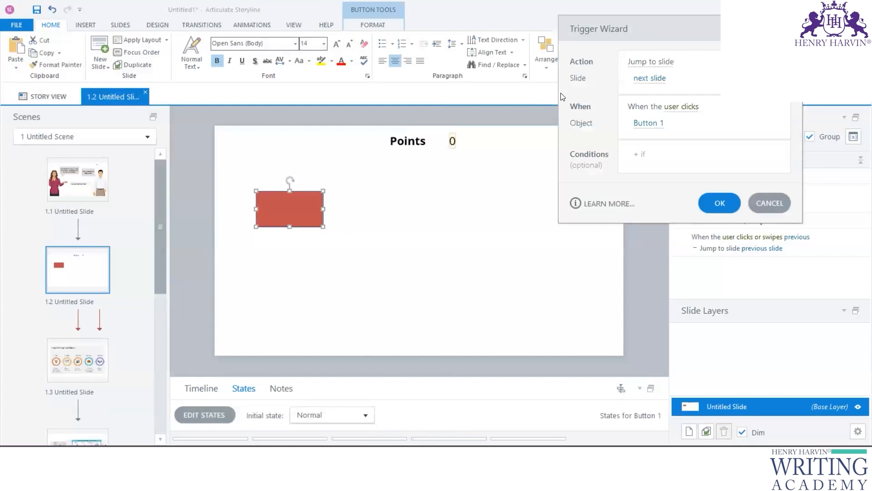
pyautogui.click(662, 68)
pyautogui.moveTo(785, 291)
pyautogui.mouseDown()
pyautogui.moveTo(783, 397)
pyautogui.moveTo(783, 285)
pyautogui.moveTo(785, 307)
pyautogui.mouseUp()
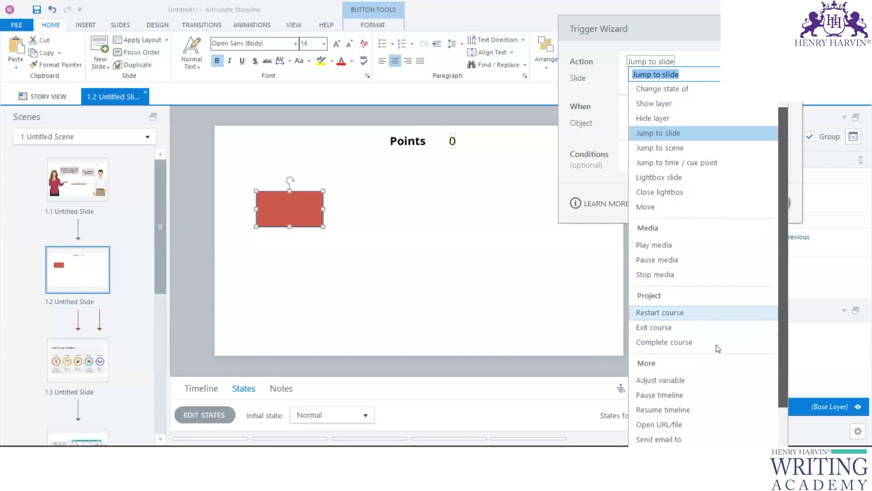
pyautogui.click(681, 380)
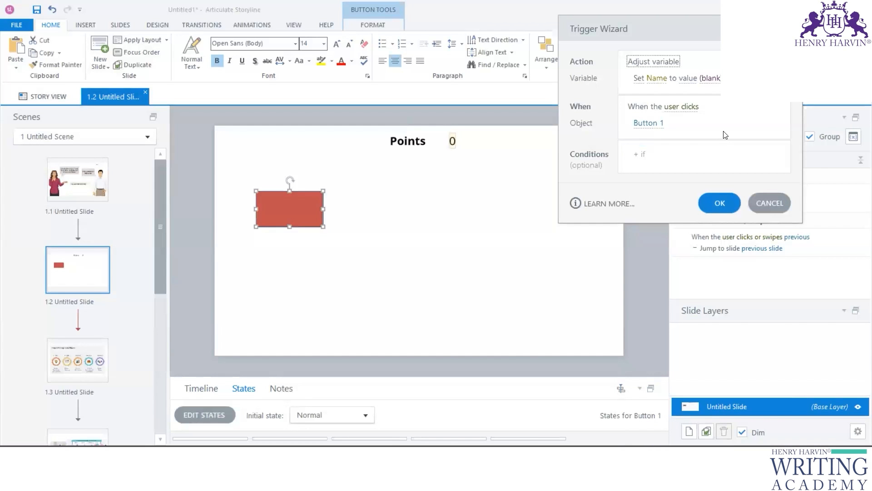
# Make the trigger set the Points project variable to the value 10
pyautogui.click(673, 84)
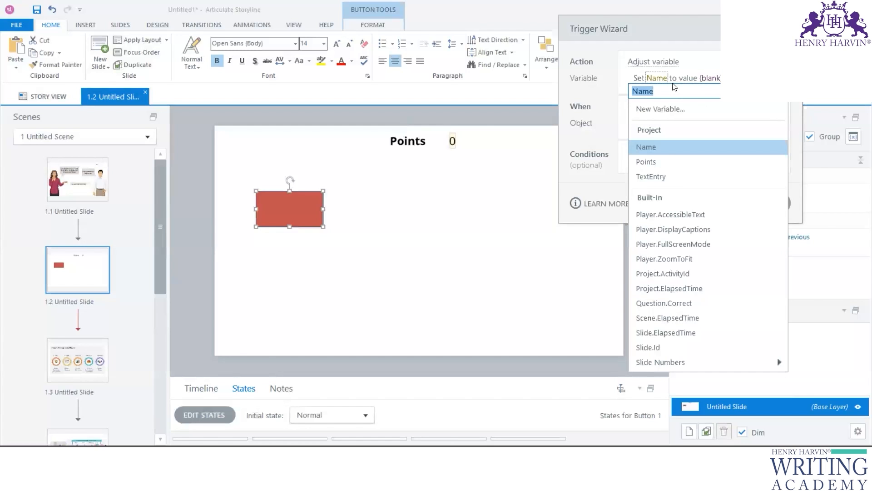
pyautogui.click(664, 162)
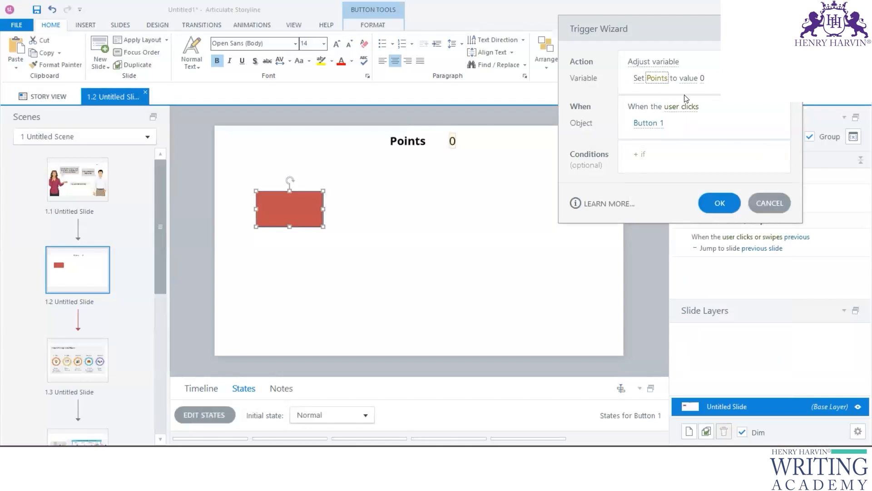
pyautogui.click(702, 78)
pyautogui.write('10')
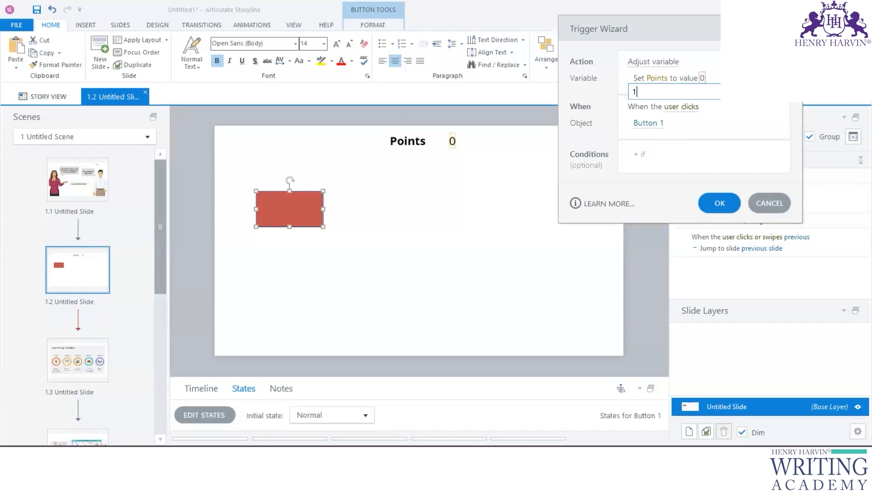
pyautogui.click(718, 139)
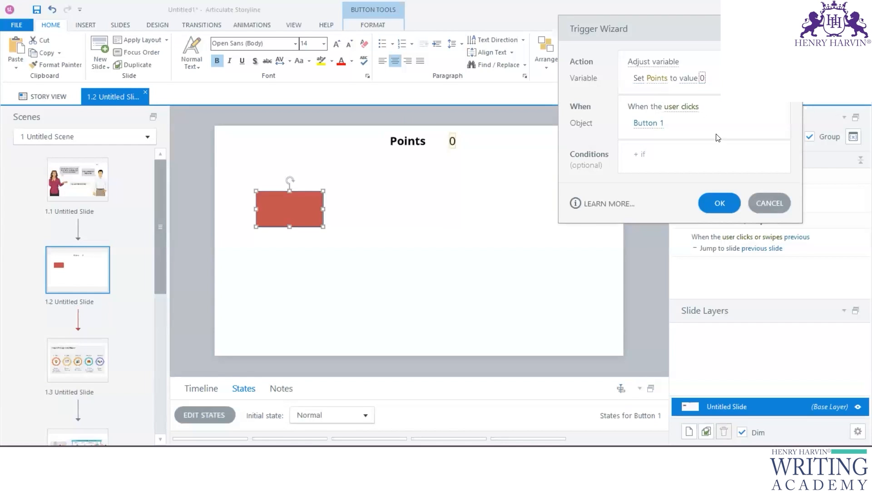
# Make the trigger run when the state of Button 1 is Visited and save the trigger
pyautogui.click(693, 108)
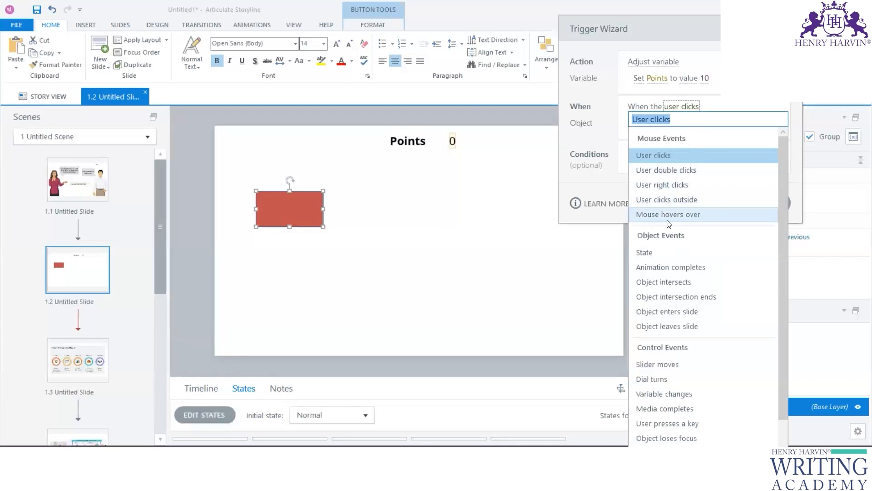
pyautogui.click(663, 250)
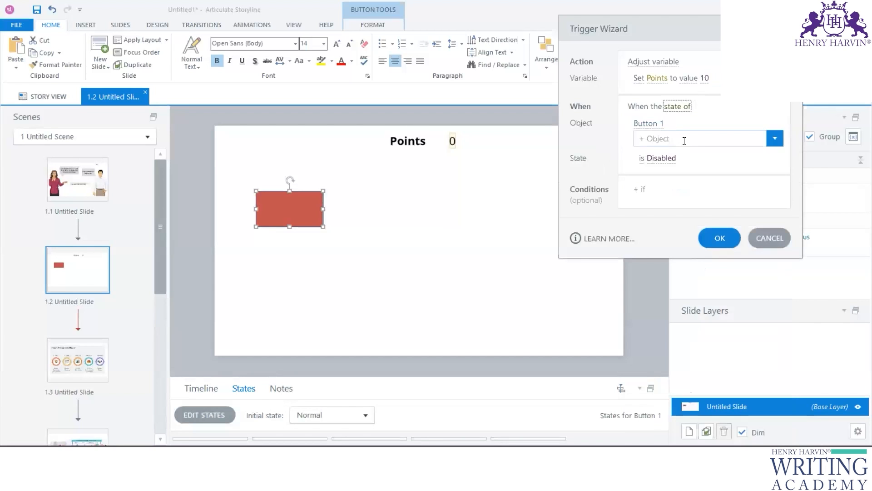
pyautogui.click(662, 157)
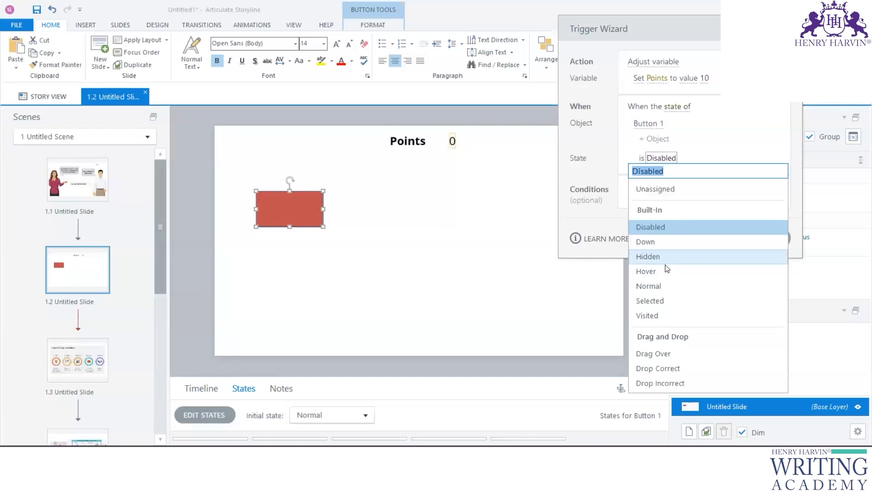
pyautogui.click(658, 314)
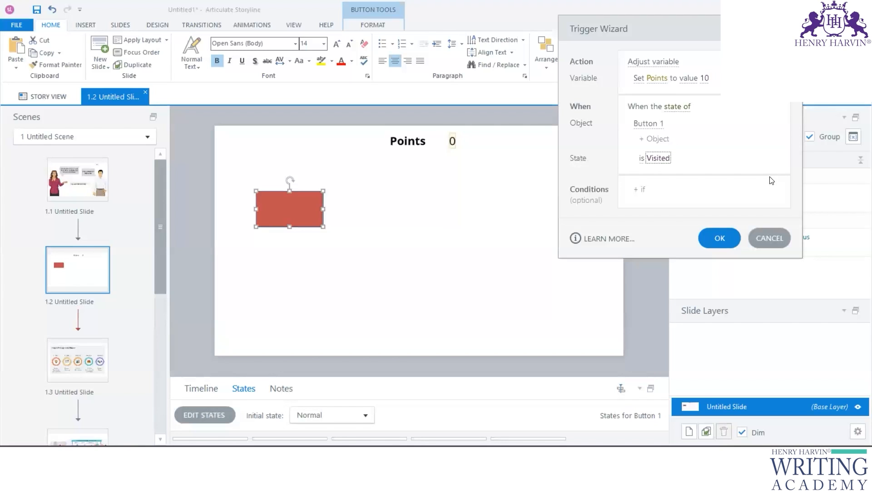
pyautogui.click(715, 239)
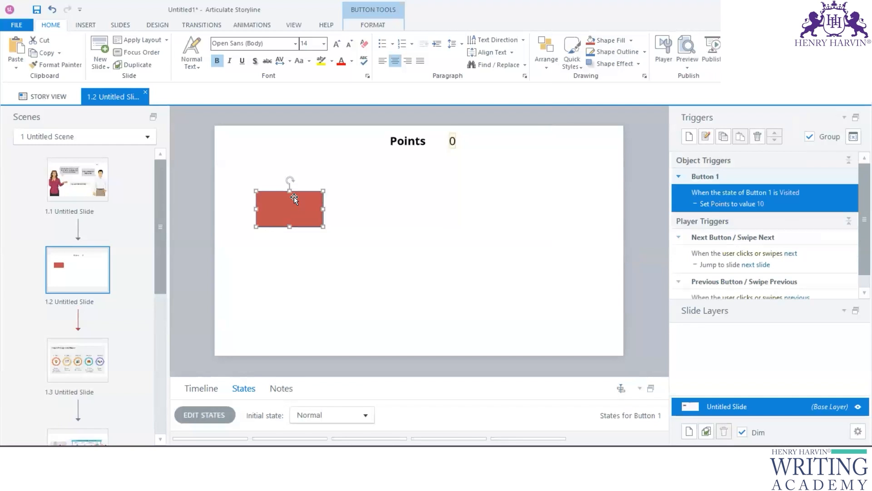
# Recolour the Visited state of the red button with the green Button Style 1 - Accent 3 and finish editing its states
pyautogui.moveTo(303, 379); pyautogui.dragTo(318, 268)
pyautogui.click(279, 356)
pyautogui.click(369, 374)
pyautogui.click(449, 373)
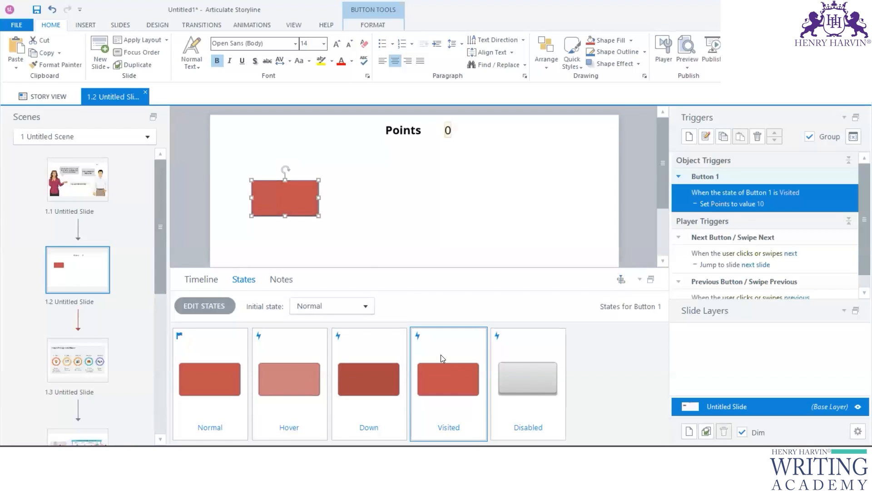
pyautogui.click(208, 305)
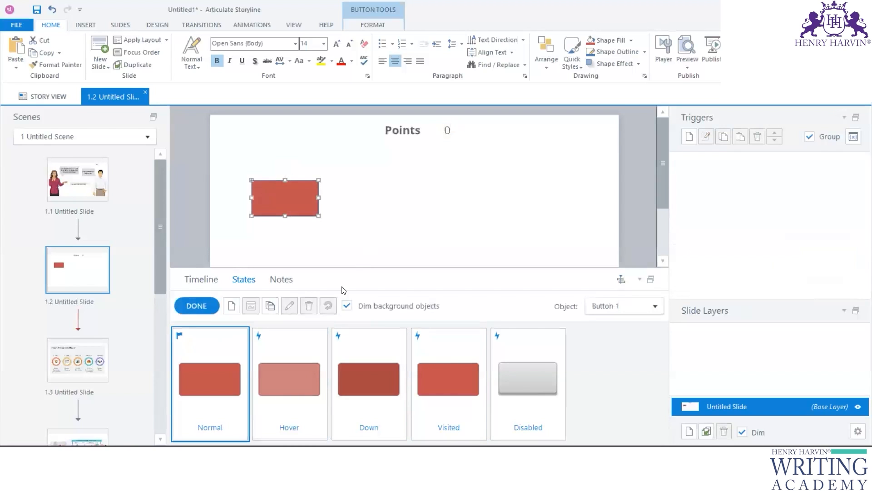
pyautogui.click(452, 350)
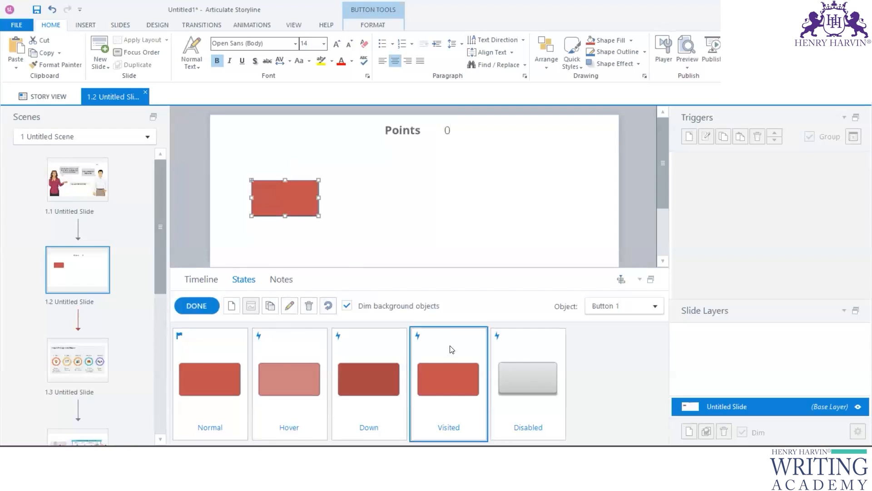
pyautogui.click(370, 27)
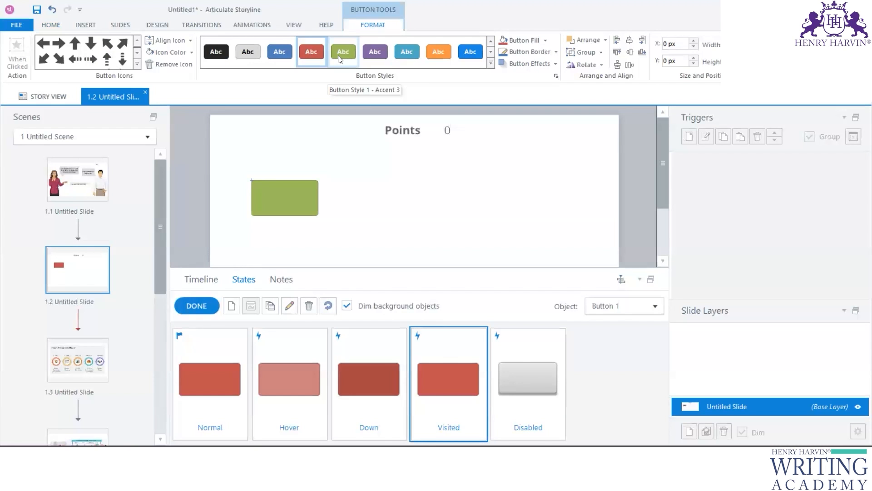
pyautogui.click(338, 56)
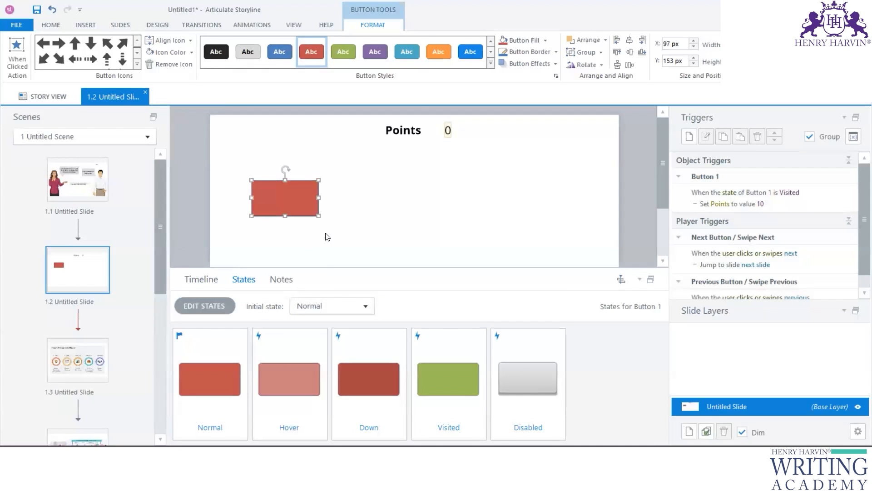
pyautogui.moveTo(323, 268); pyautogui.dragTo(321, 381)
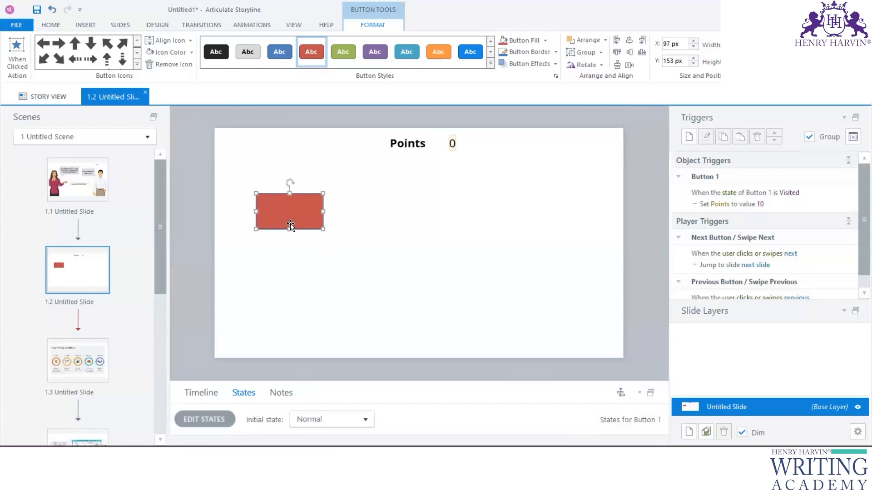
# Label the red button on slide 1.2 with the text "Round 1"
pyautogui.write('Round 1')
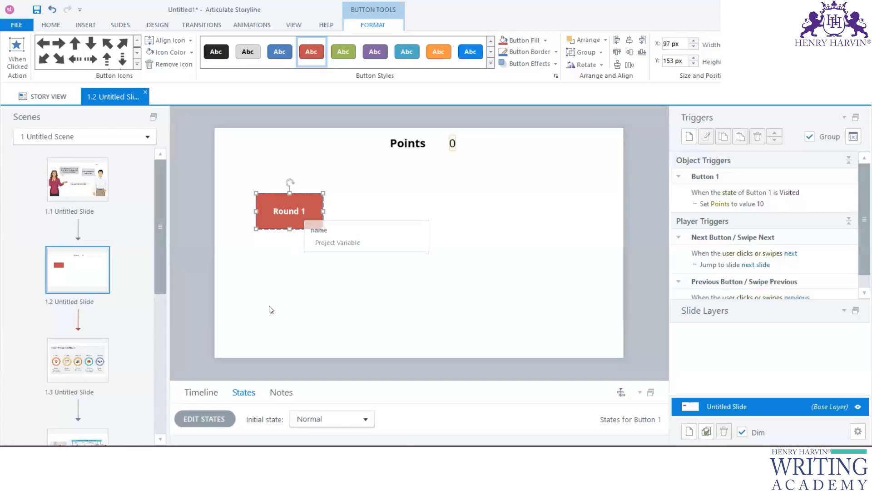
pyautogui.click(292, 250)
pyautogui.click(304, 190)
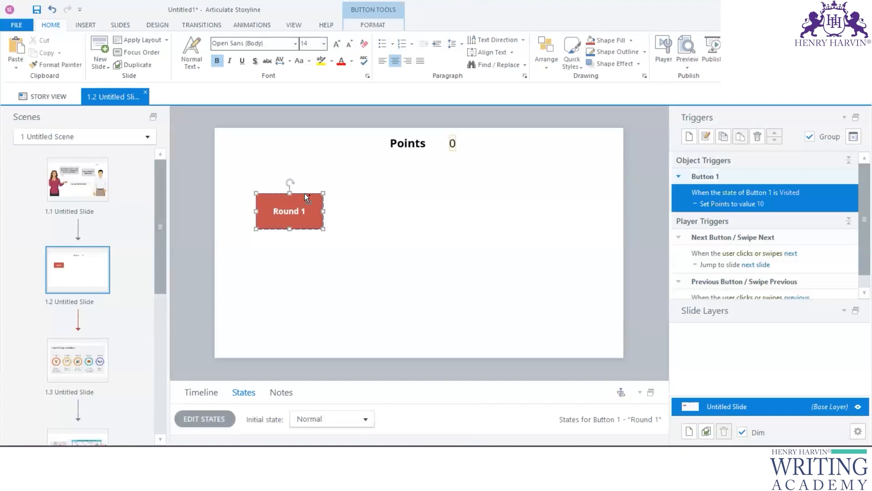
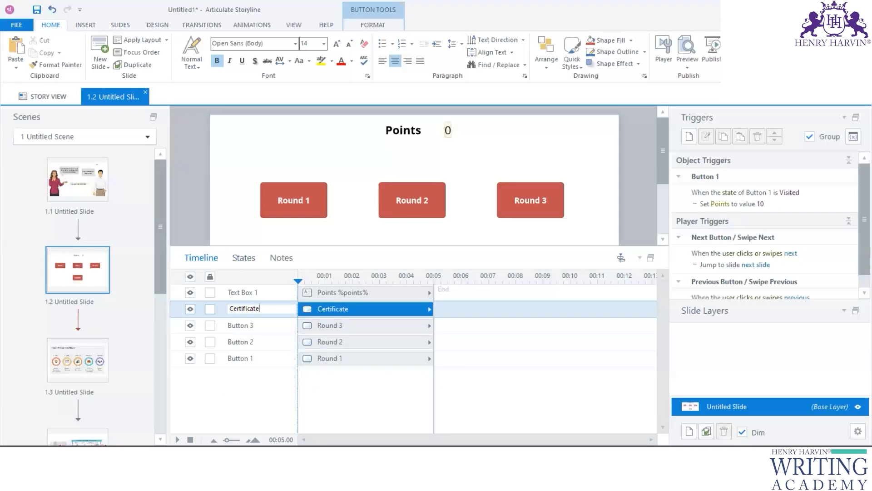
# Rename the timeline objects Button 3, Button 2 and Button 1 as Round 3, Round 2 and Round 1
pyautogui.doubleClick(247, 325)
pyautogui.write('Round')
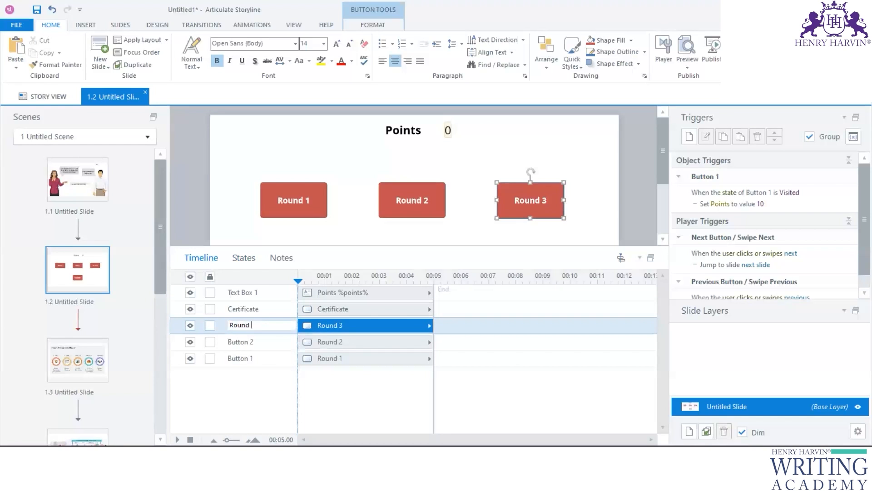
pyautogui.hotkey('ctrl', 'a')
pyautogui.doubleClick(249, 342)
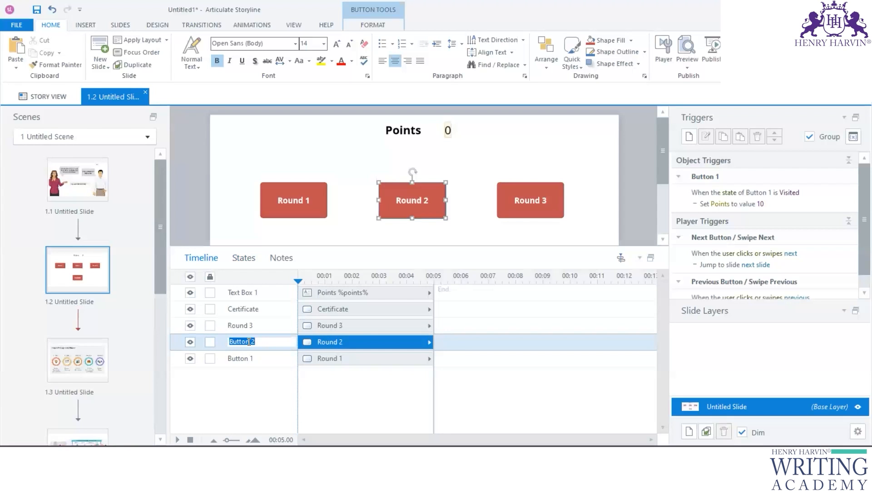
pyautogui.doubleClick(249, 342)
pyautogui.write('Round')
pyautogui.doubleClick(248, 358)
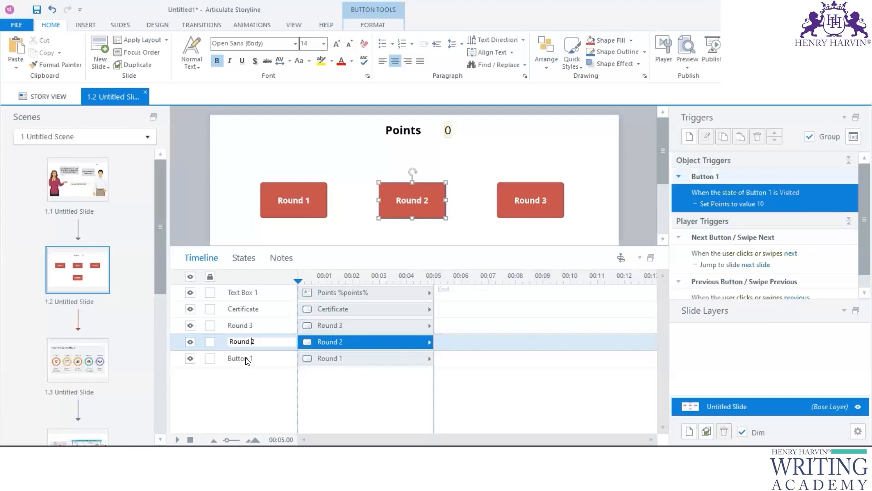
pyautogui.moveTo(251, 358); pyautogui.dragTo(223, 358)
pyautogui.write('Round')
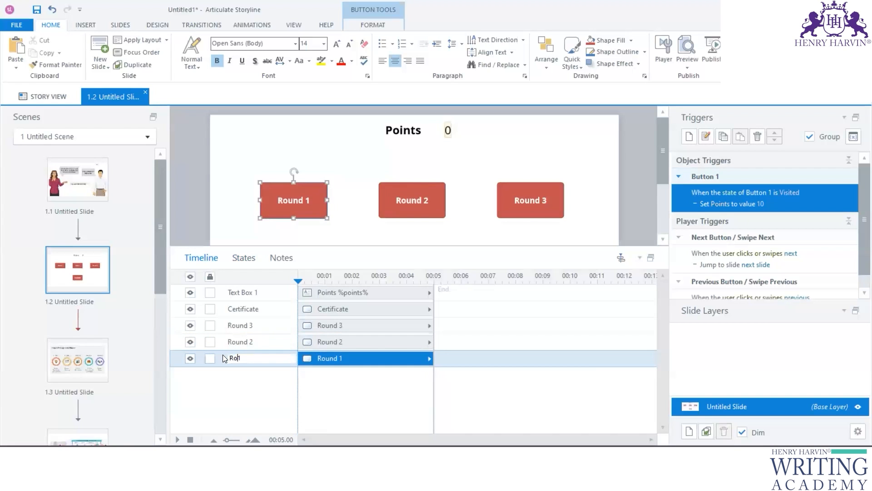
# Rename the points text box as Points in the timeline and enlarge the slide view to show all the buttons
pyautogui.doubleClick(240, 293)
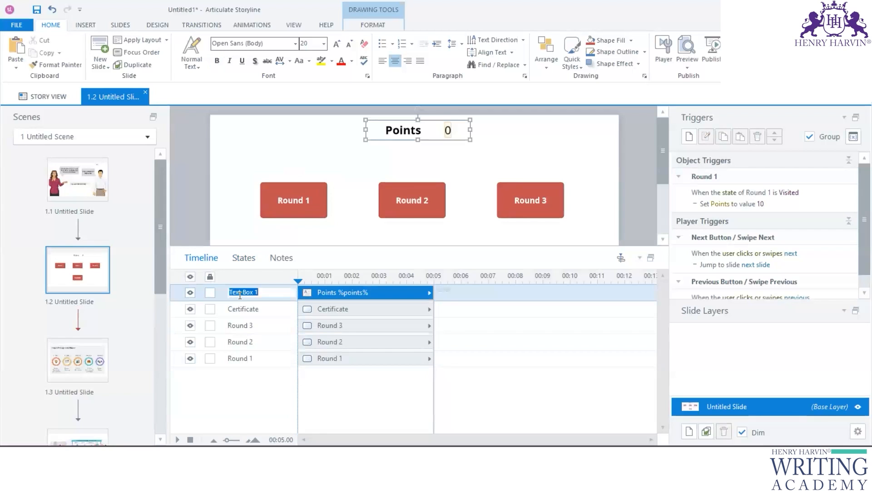
pyautogui.write('Points')
pyautogui.click(202, 220)
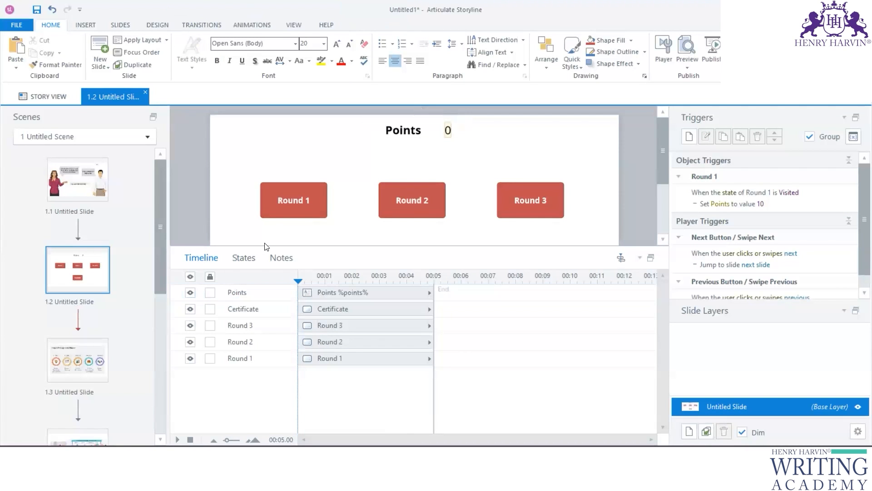
pyautogui.moveTo(254, 247); pyautogui.dragTo(254, 338)
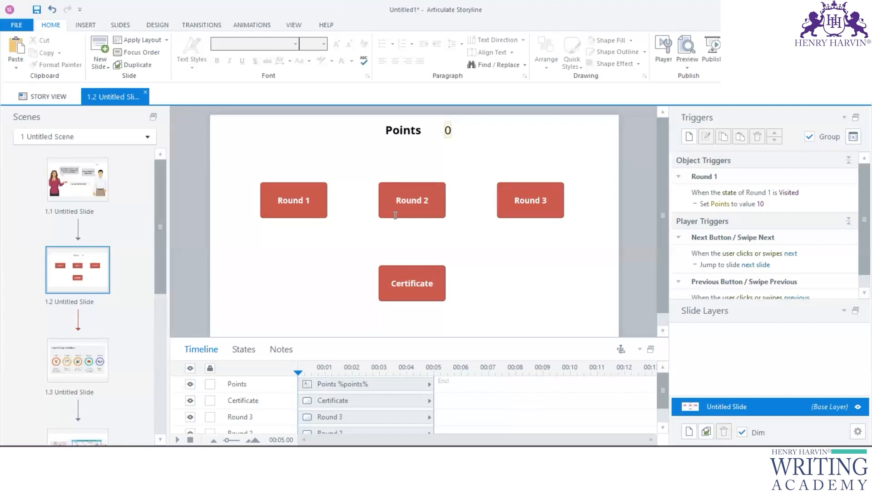
pyautogui.click(403, 183)
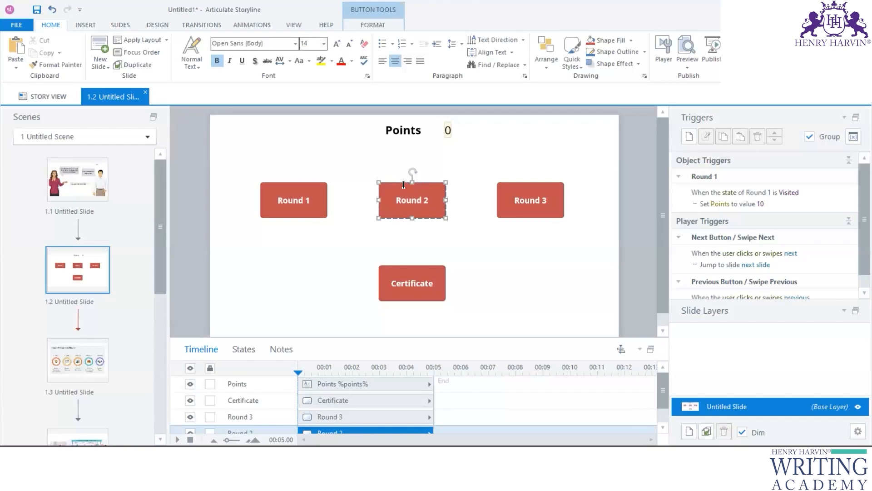
pyautogui.click(317, 183)
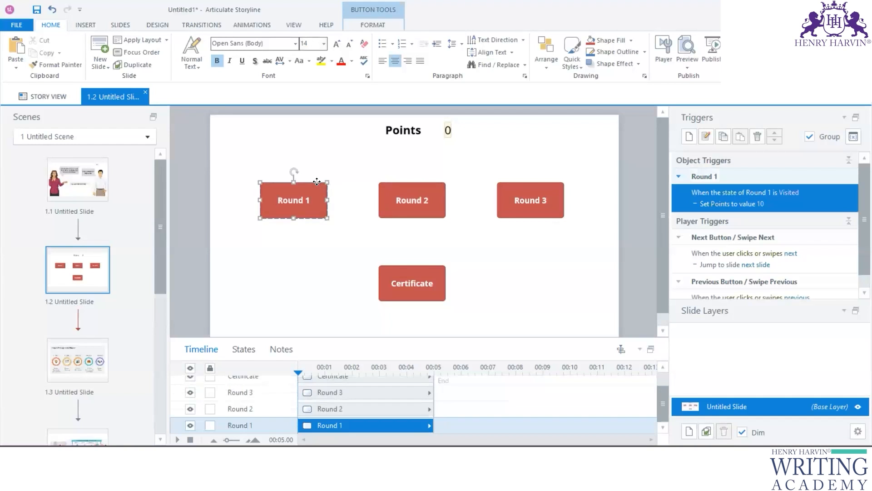
pyautogui.click(689, 136)
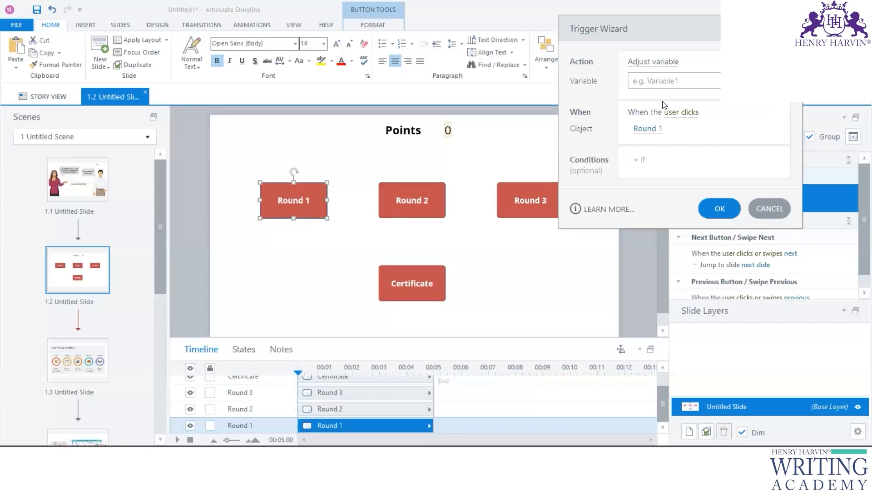
pyautogui.click(669, 67)
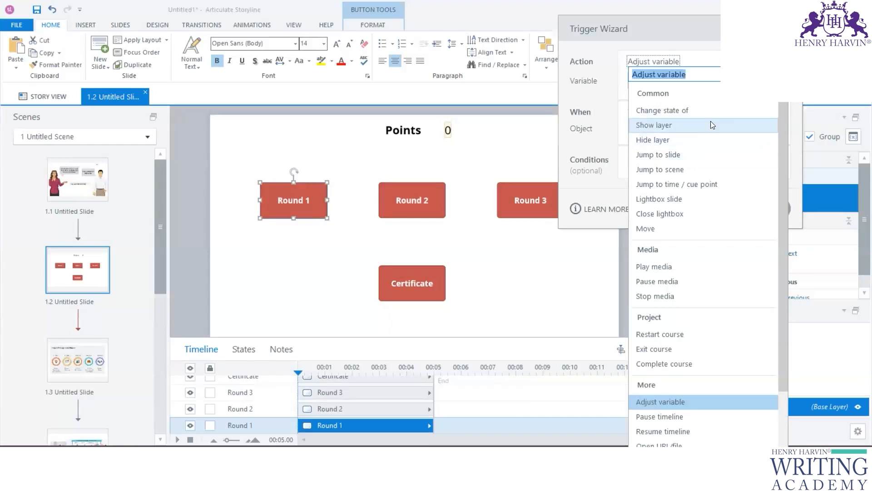
pyautogui.click(700, 151)
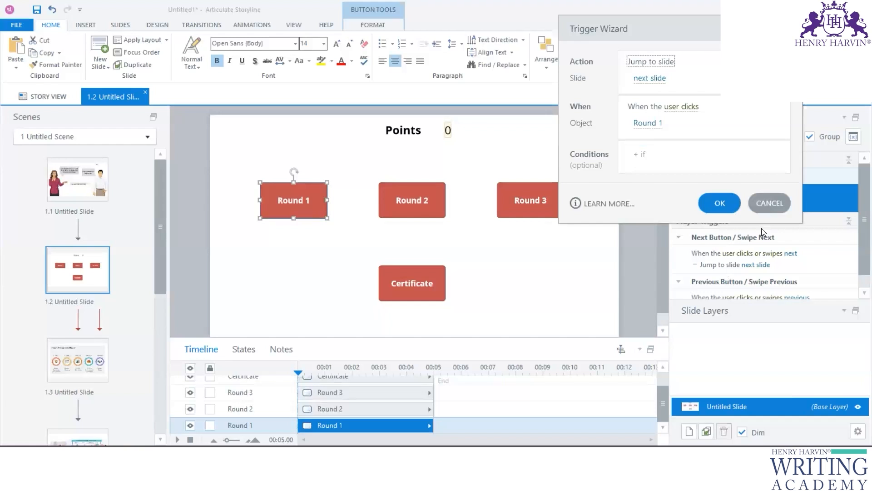
# Look through the content of slides 1.3 to 1.5 to check which slides the round buttons should lead to
pyautogui.scroll(-1, 51, 297)
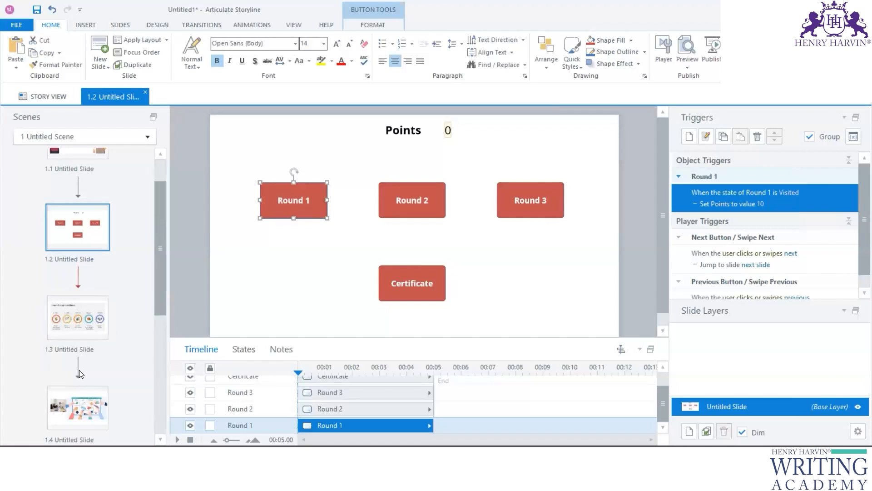
pyautogui.click(79, 371)
pyautogui.click(72, 326)
pyautogui.scroll(-3, 64, 358)
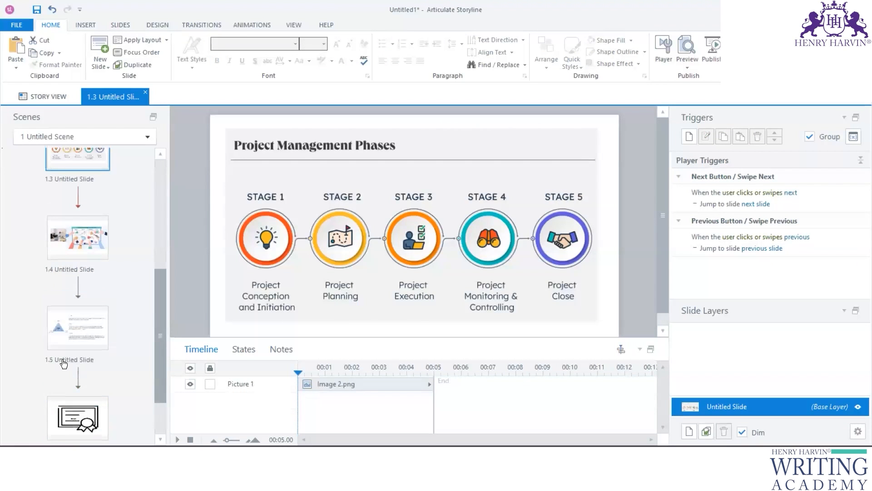
pyautogui.click(76, 369)
pyautogui.click(79, 328)
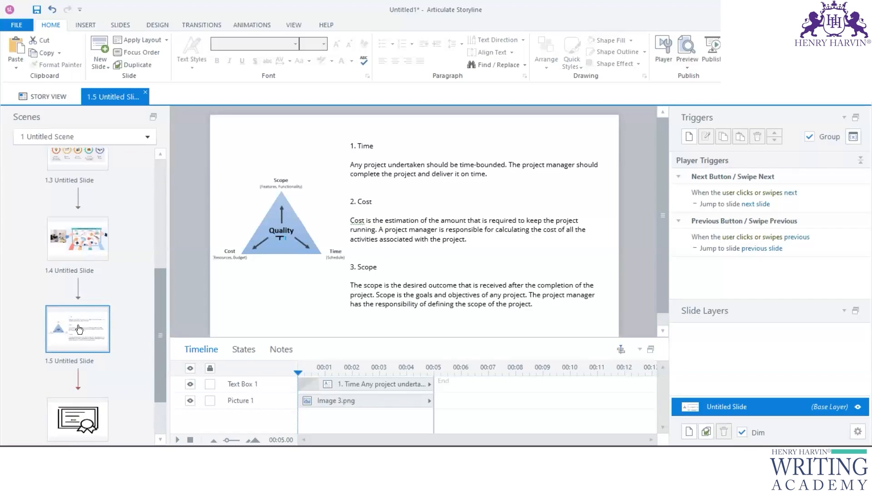
pyautogui.scroll(5, 79, 328)
# On slide 1.2, start a new trigger with the Jump to slide action targeting slide 1.3
pyautogui.click(78, 291)
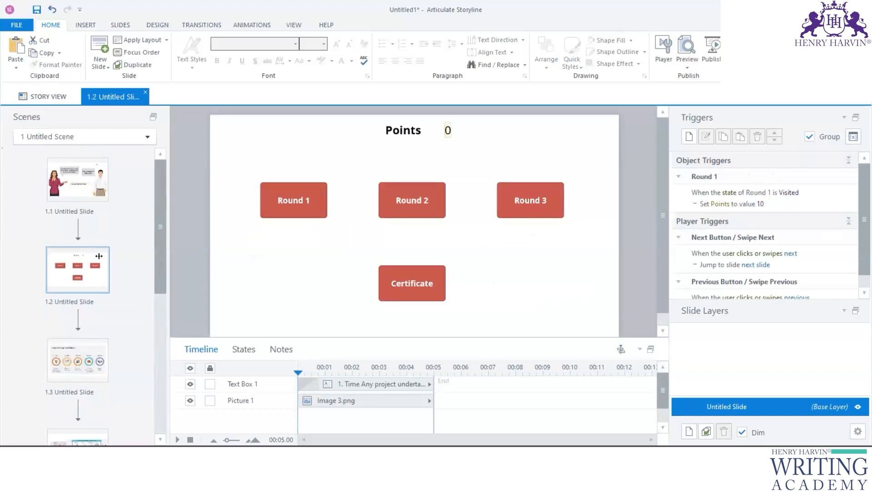
pyautogui.click(690, 137)
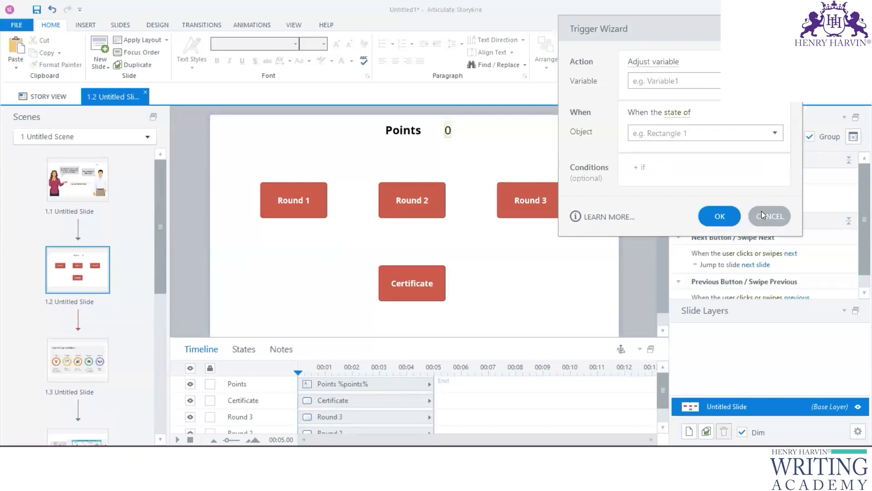
pyautogui.click(672, 63)
pyautogui.click(664, 159)
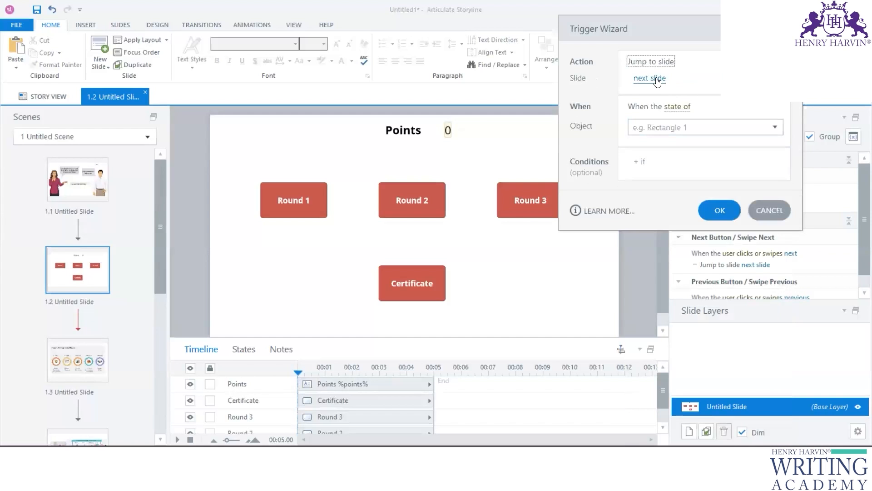
pyautogui.click(670, 89)
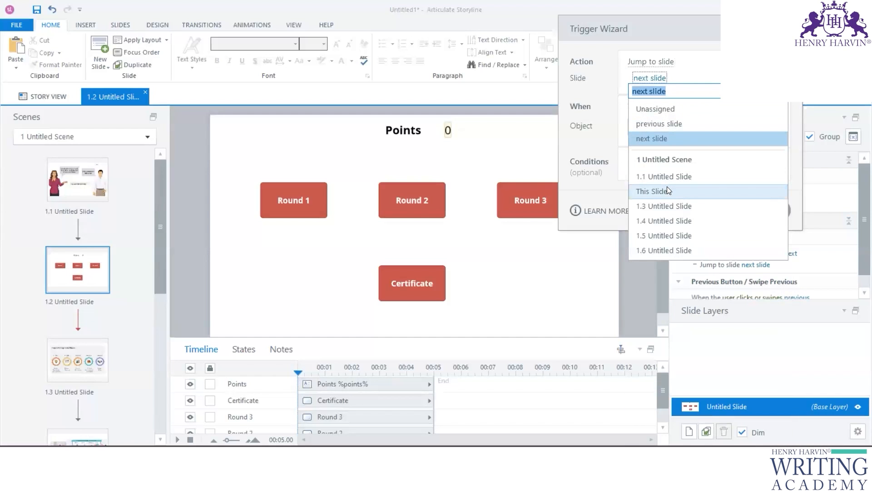
pyautogui.click(664, 206)
# Make the trigger run when the user clicks the Round 1 button and save it
pyautogui.click(677, 106)
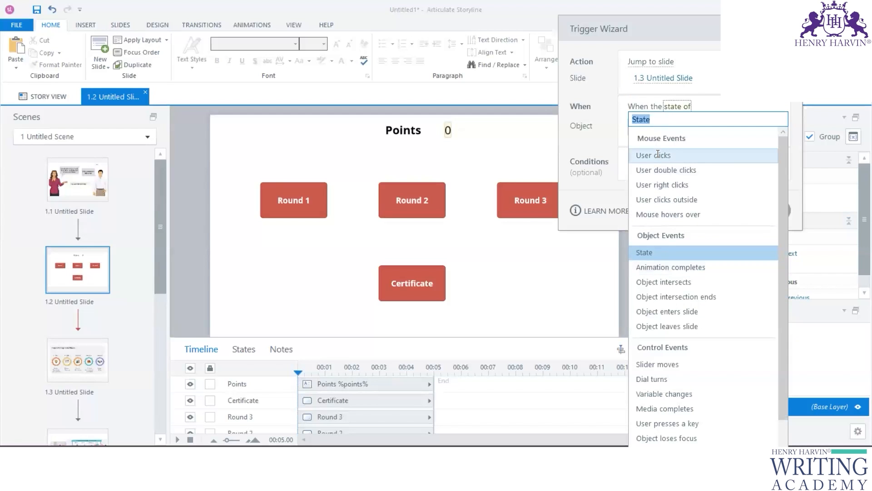
pyautogui.click(658, 155)
pyautogui.click(647, 123)
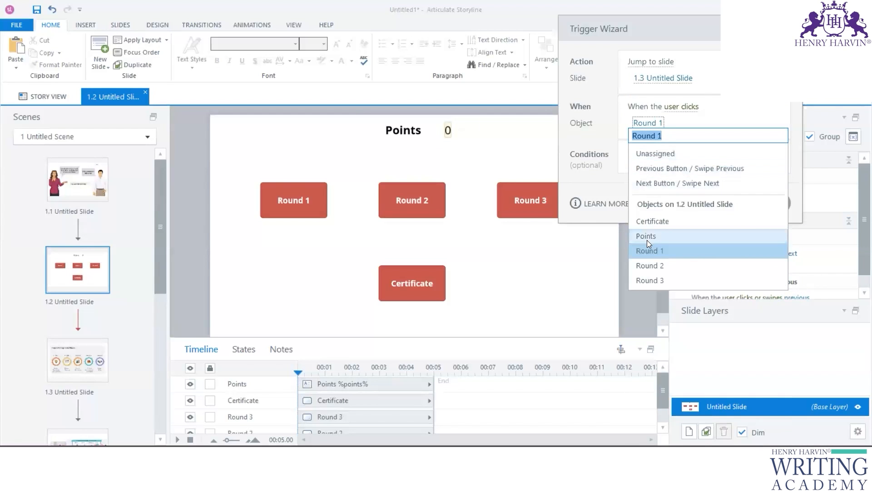
pyautogui.click(655, 251)
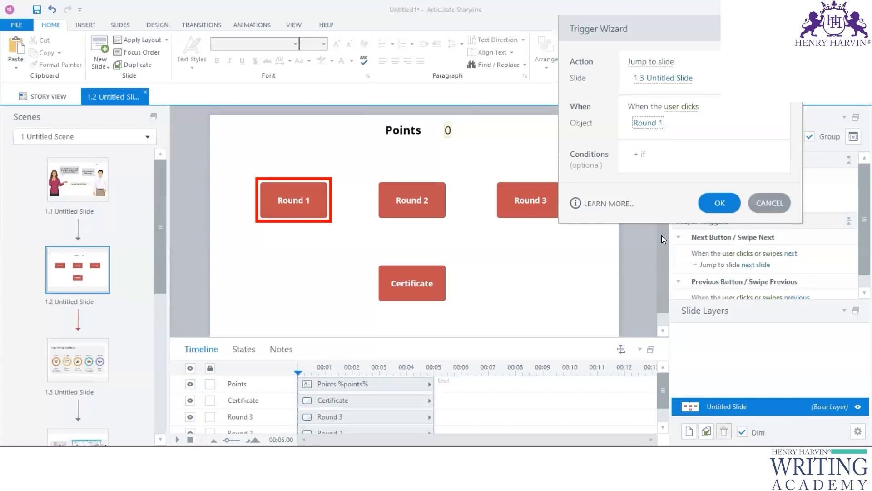
pyautogui.click(719, 204)
# Copy Round 1's jump-to-slide trigger onto the Round 2 button and select the Round 3 button
pyautogui.click(437, 185)
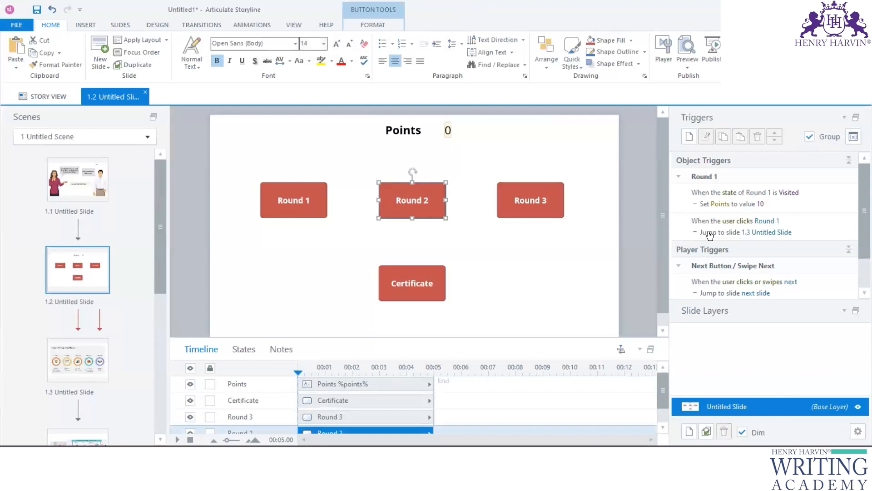
pyautogui.click(828, 225)
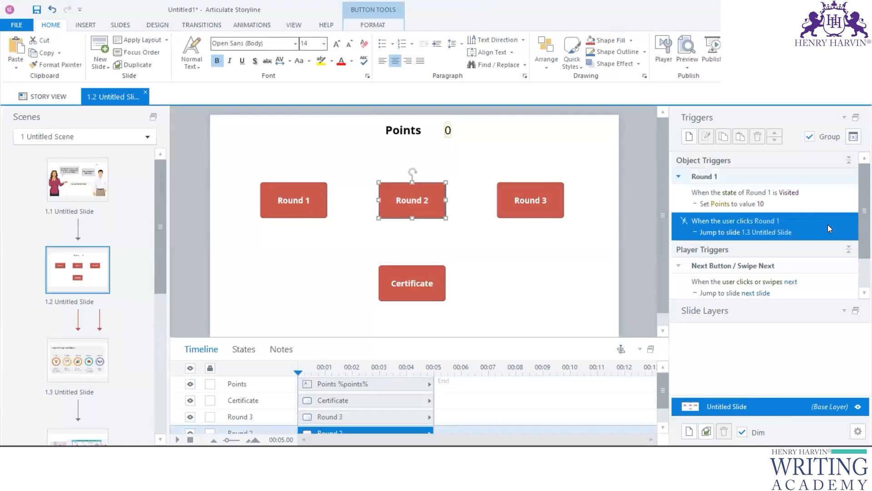
pyautogui.click(436, 198)
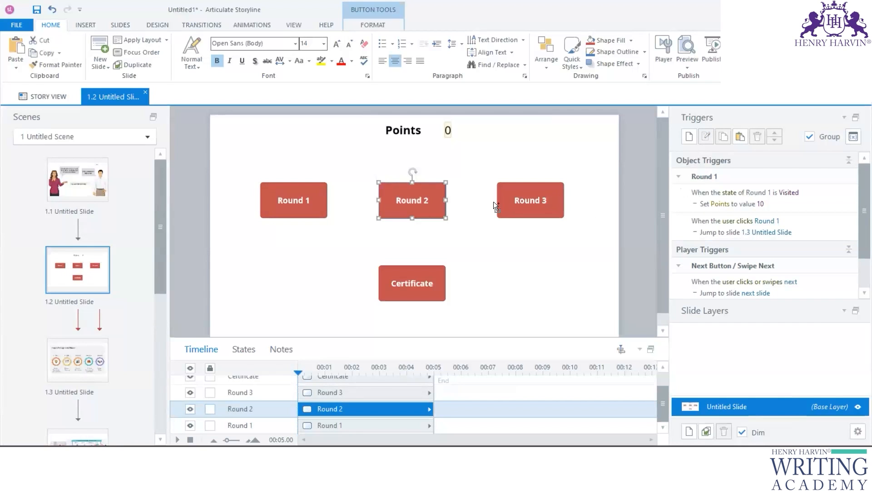
pyautogui.hotkey('ctrl', 'v')
pyautogui.click(554, 194)
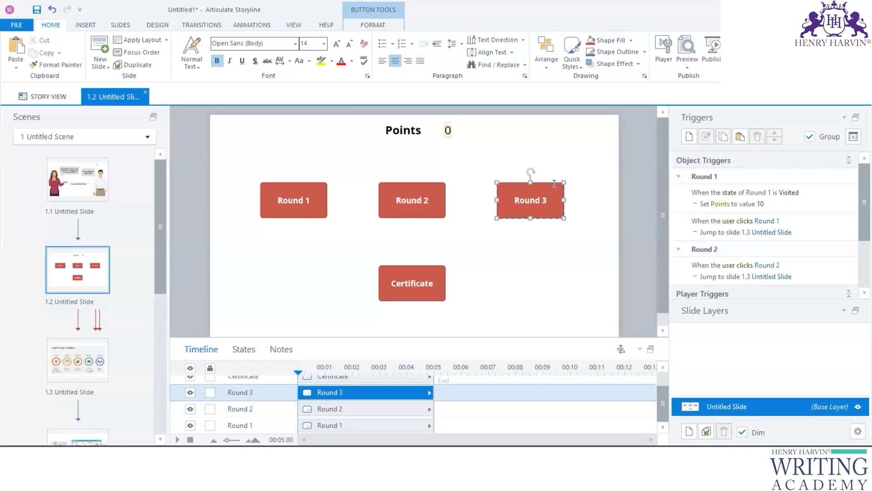
# Paste the copied jump-to-slide trigger onto the Round 3 button and onto the Certificate button
pyautogui.hotkey('ctrl', 'v')
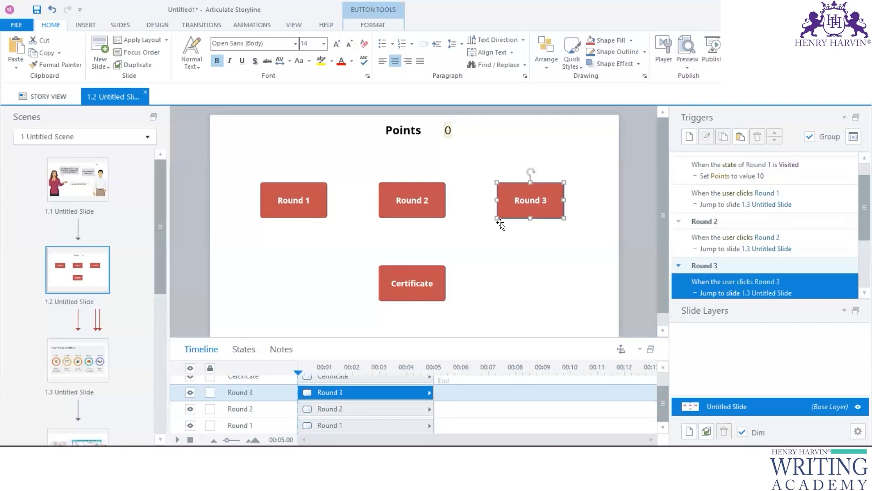
pyautogui.click(423, 272)
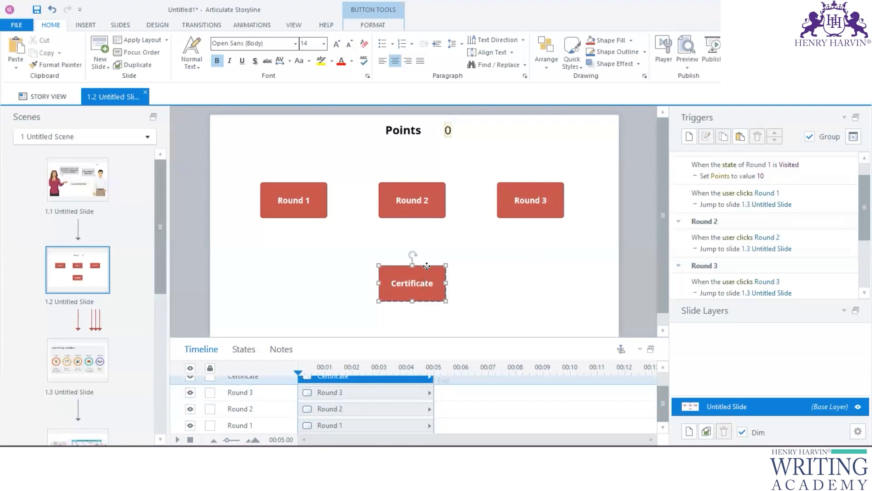
pyautogui.hotkey('ctrl', 'v')
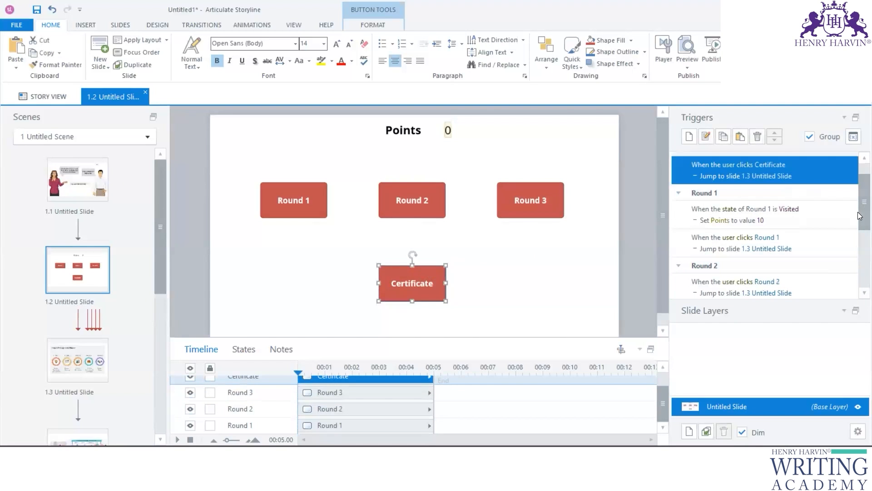
# Change the Round 2 button's jump-to-slide trigger so that it targets slide 1.4
pyautogui.scroll(-3, 75, 359)
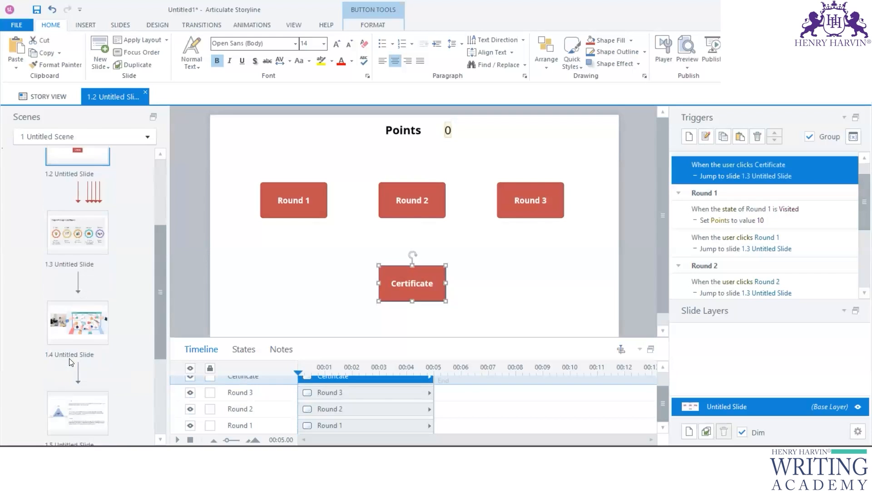
pyautogui.scroll(3, 74, 355)
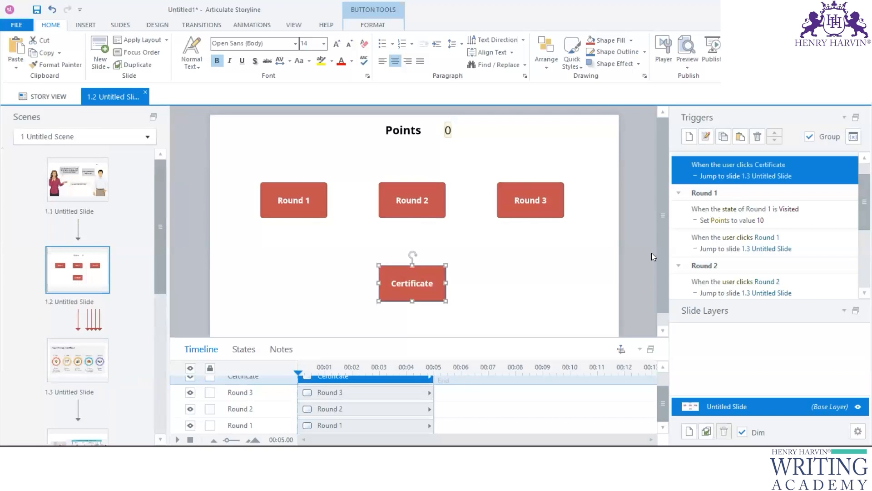
pyautogui.moveTo(859, 198); pyautogui.dragTo(860, 227)
pyautogui.doubleClick(824, 237)
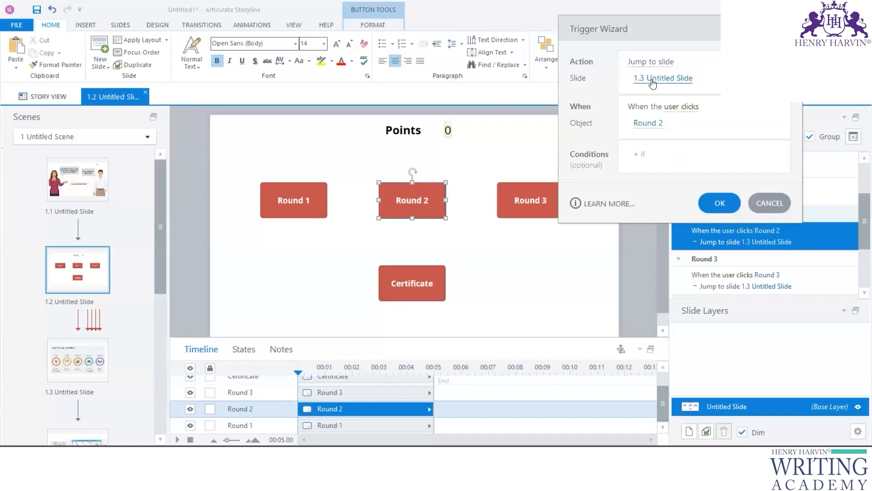
pyautogui.click(660, 82)
pyautogui.click(661, 220)
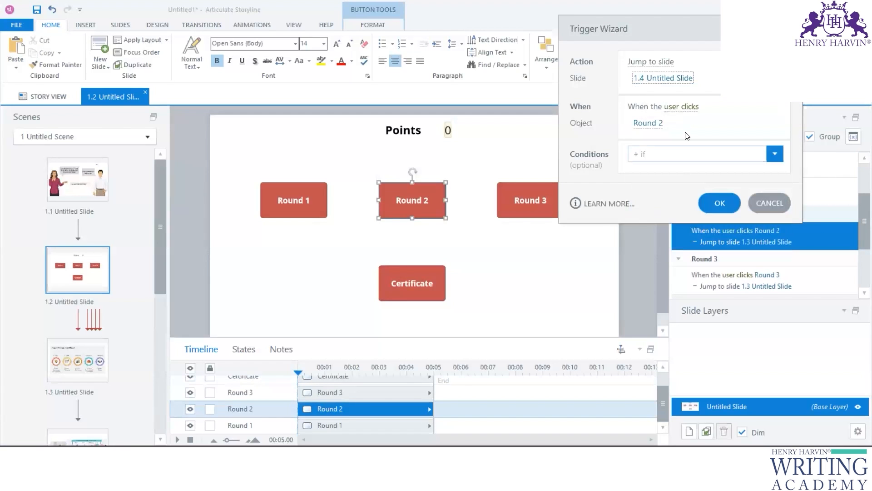
pyautogui.click(714, 205)
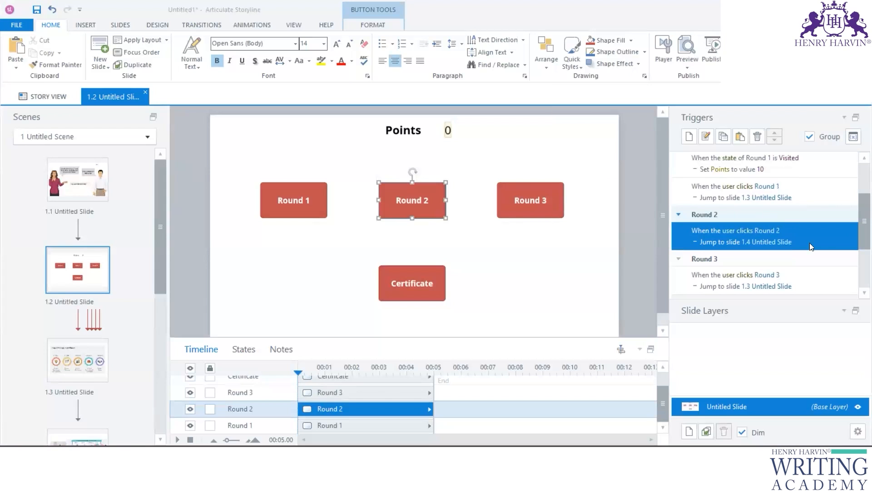
# Retarget the Round 3 button's jump trigger to slide 1.5 and the Certificate button's to slide 1.6
pyautogui.scroll(-1, 858, 224)
pyautogui.click(768, 245)
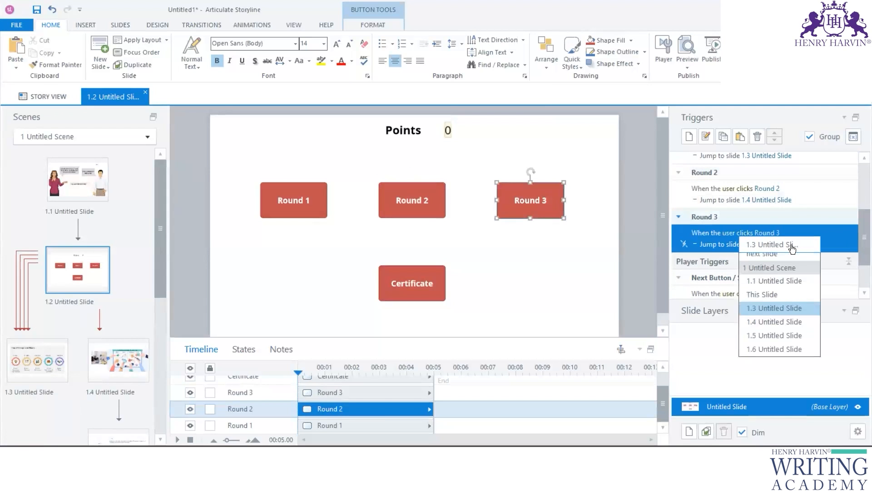
pyautogui.click(776, 369)
pyautogui.scroll(-1, 858, 240)
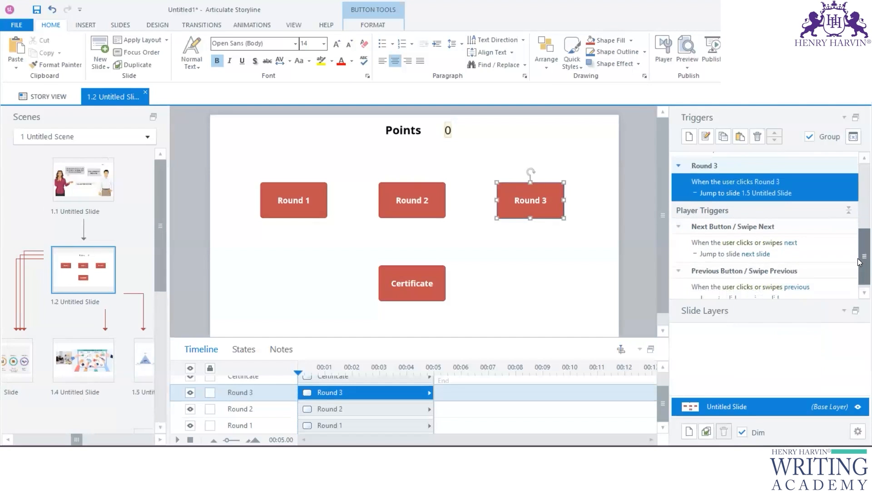
pyautogui.scroll(2, 812, 235)
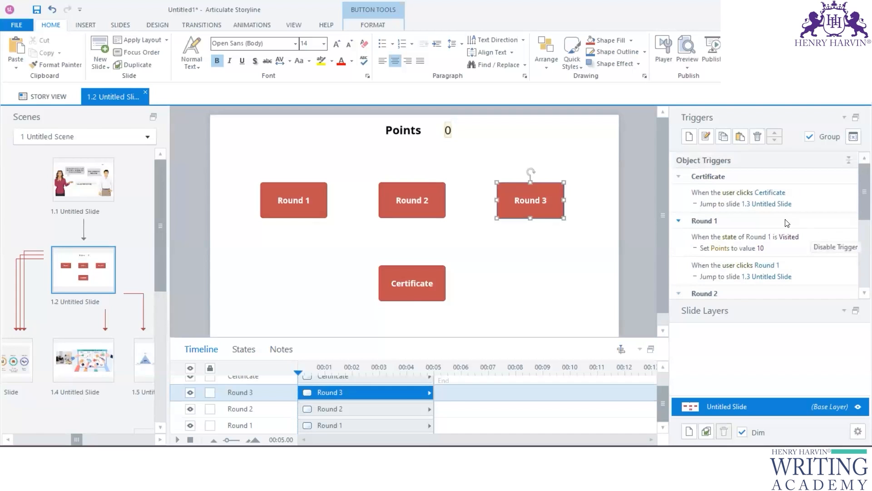
pyautogui.click(778, 204)
pyautogui.click(780, 342)
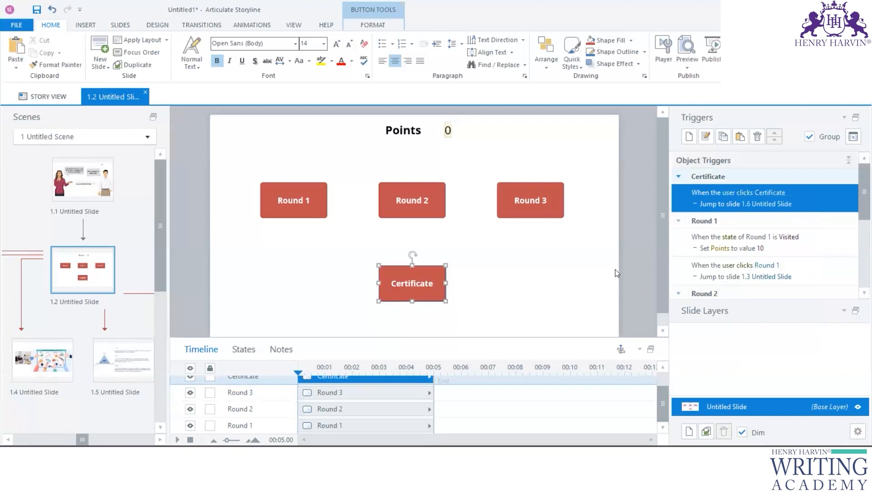
pyautogui.click(609, 269)
pyautogui.click(430, 207)
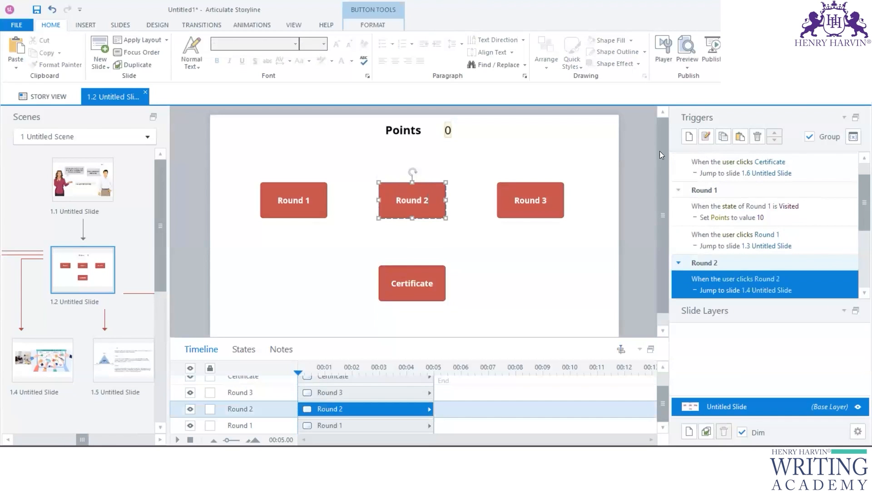
pyautogui.click(689, 137)
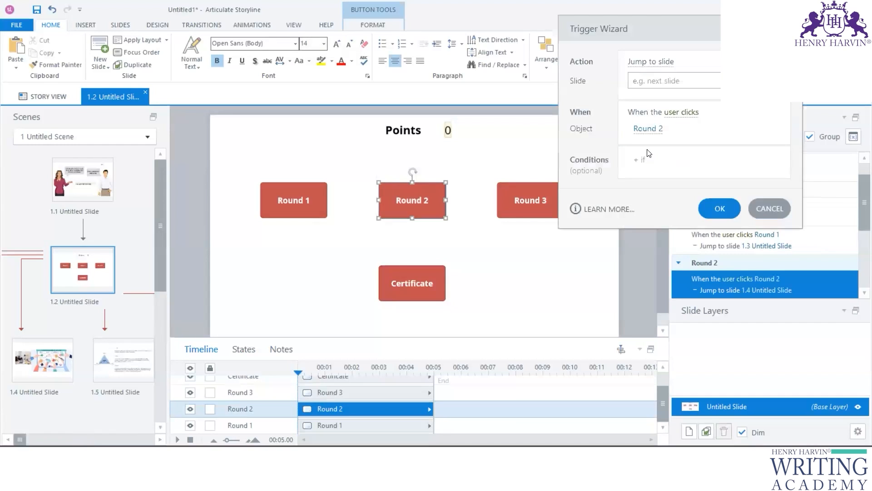
pyautogui.click(660, 63)
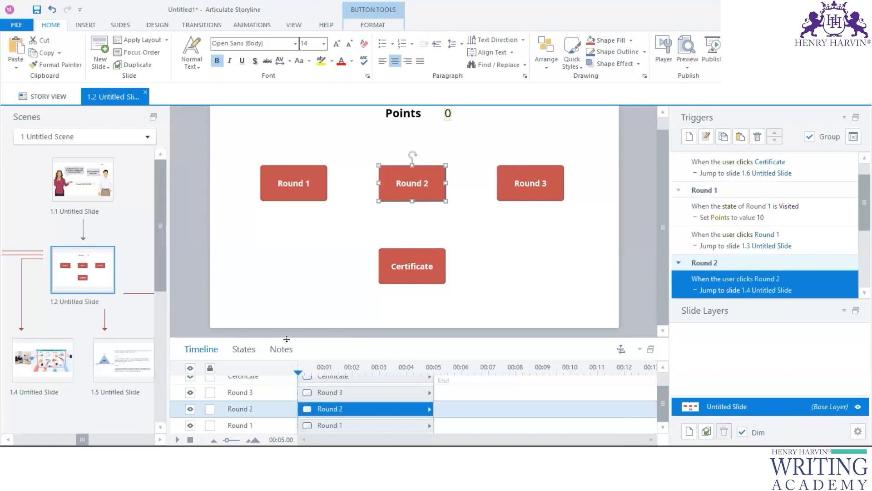
# Enlarge the view of Round 2's states and set that button's initial state to Disabled
pyautogui.moveTo(287, 339); pyautogui.dragTo(287, 250)
pyautogui.click(244, 262)
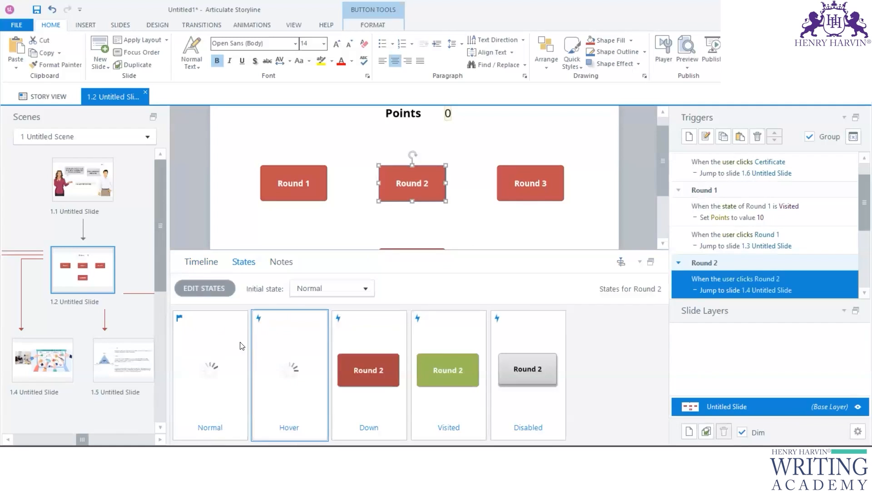
pyautogui.click(228, 339)
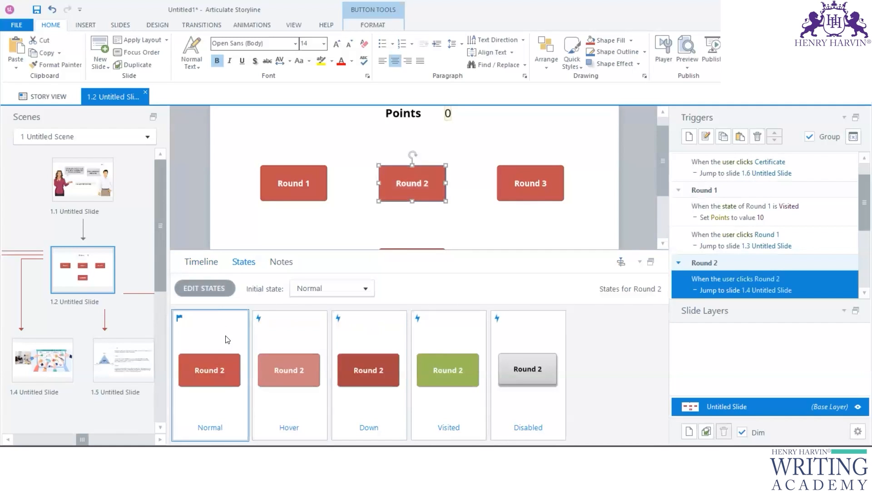
pyautogui.click(529, 339)
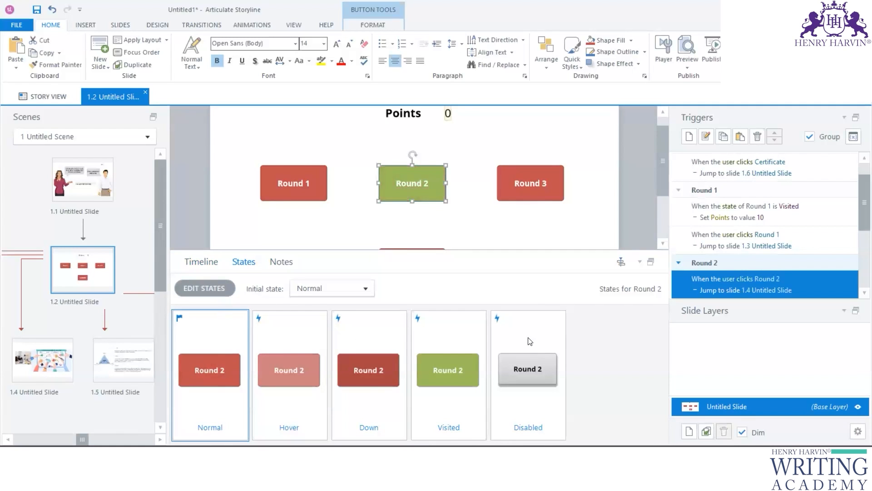
pyautogui.click(495, 308)
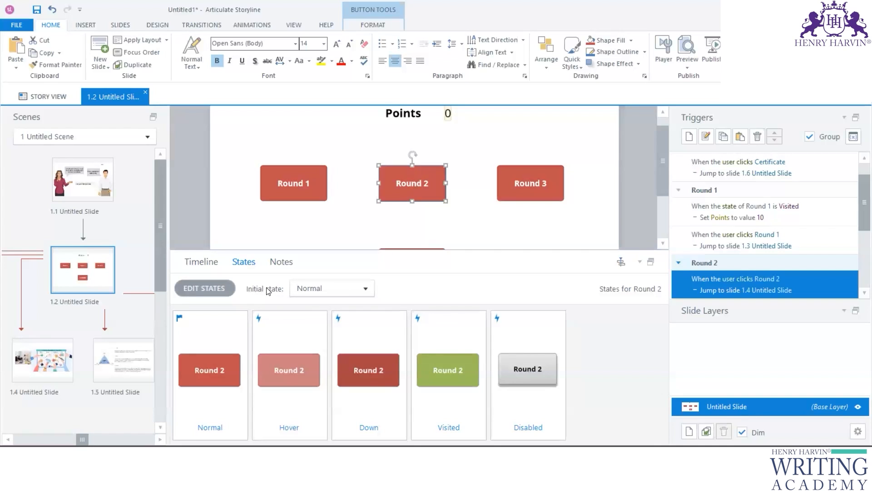
pyautogui.click(365, 288)
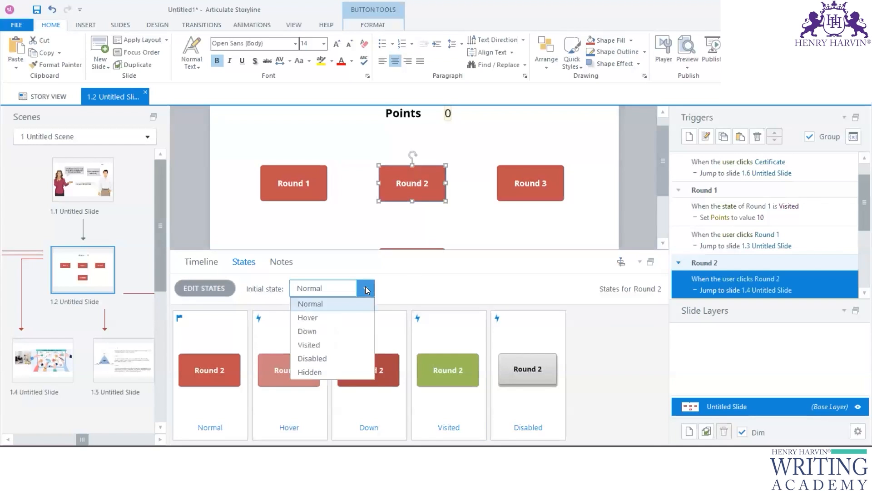
pyautogui.click(315, 357)
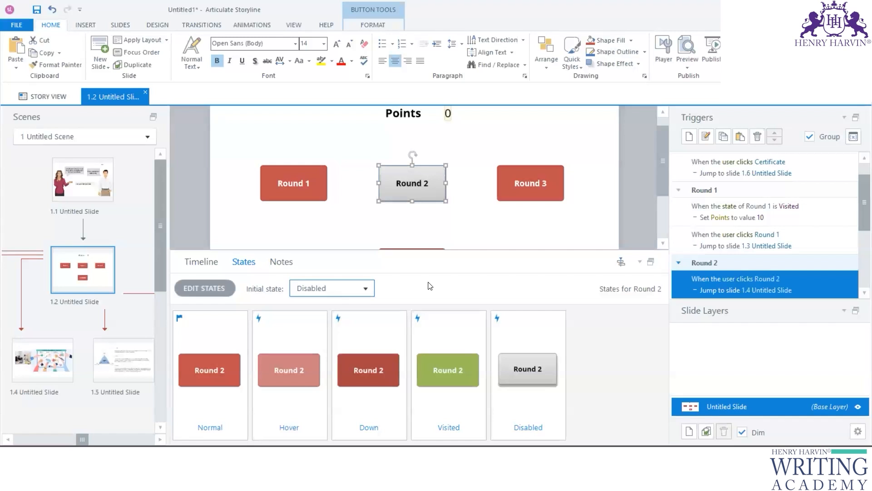
# Set the Round 3 button's initial state to Disabled
pyautogui.click(503, 244)
pyautogui.click(527, 176)
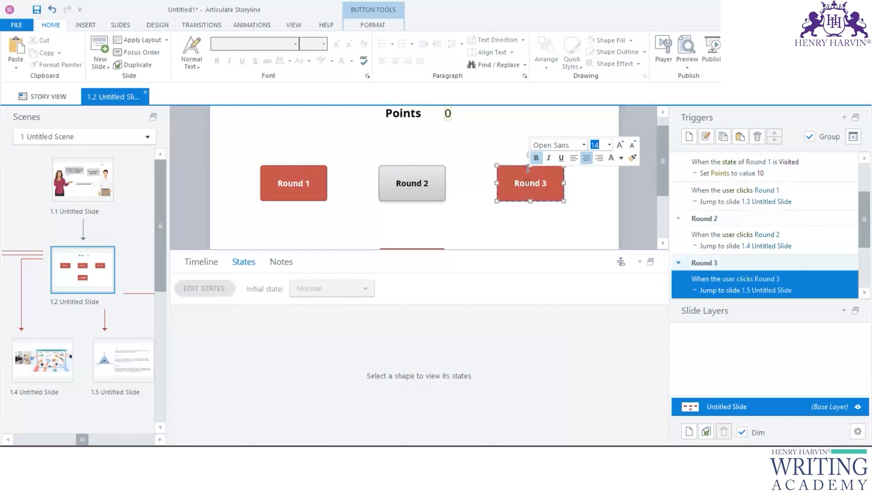
pyautogui.click(362, 288)
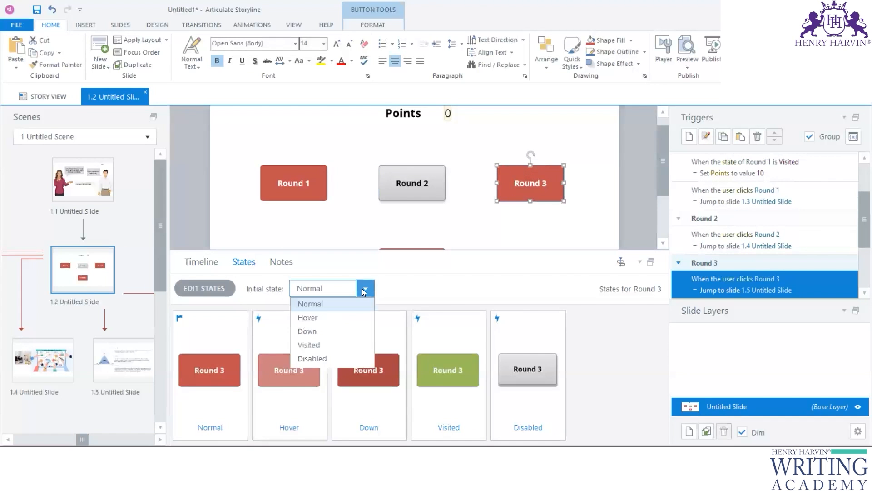
pyautogui.click(315, 358)
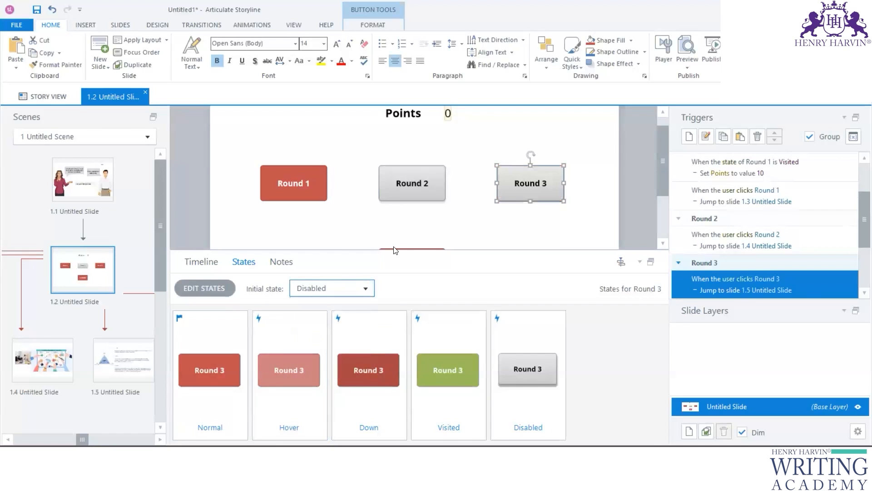
# Set the Certificate button's initial state to Disabled and deselect the button
pyautogui.click(419, 252)
pyautogui.moveTo(419, 250); pyautogui.dragTo(419, 289)
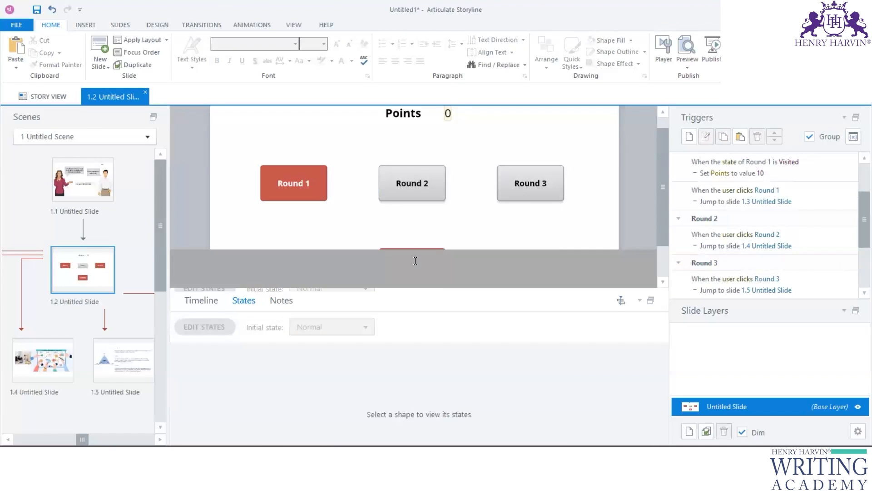
pyautogui.click(418, 251)
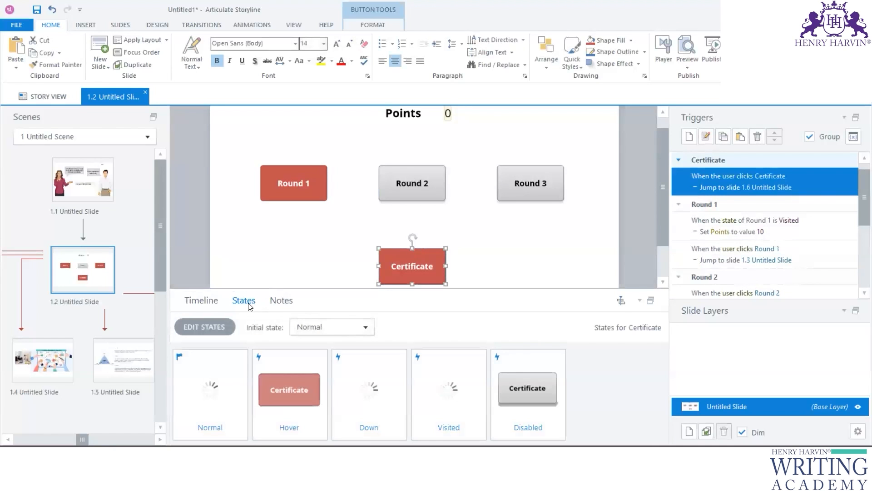
pyautogui.click(366, 326)
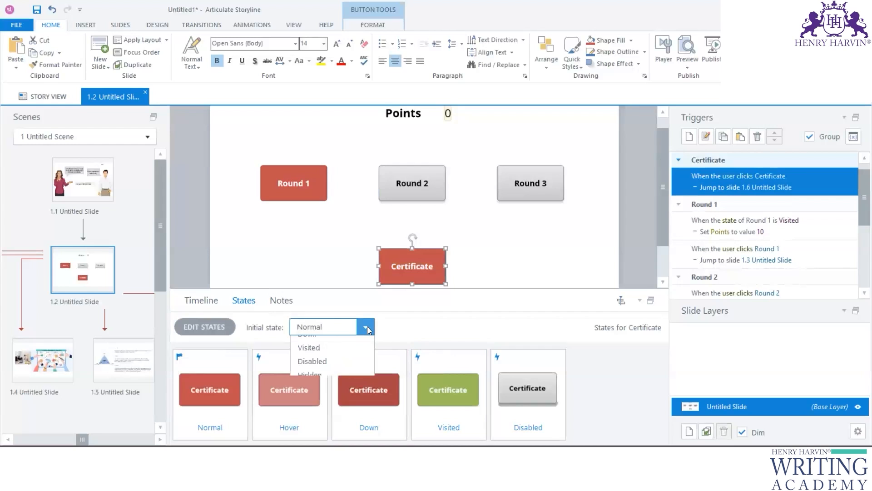
pyautogui.click(320, 397)
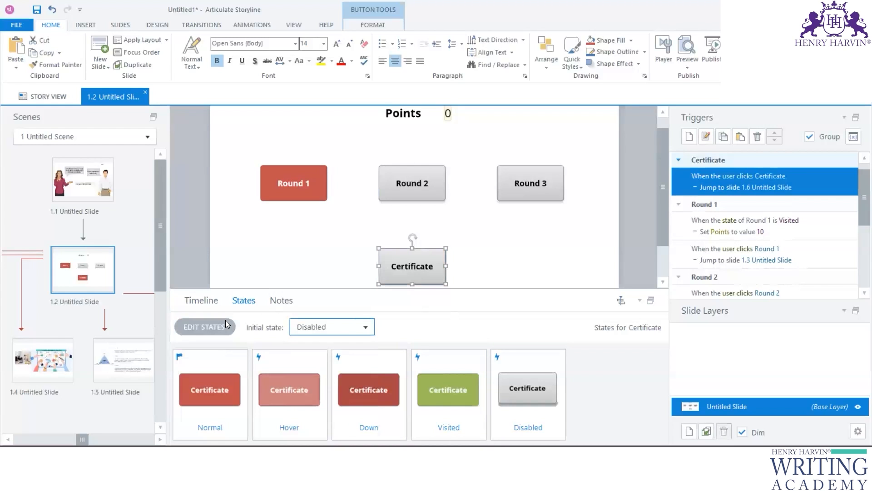
pyautogui.click(196, 279)
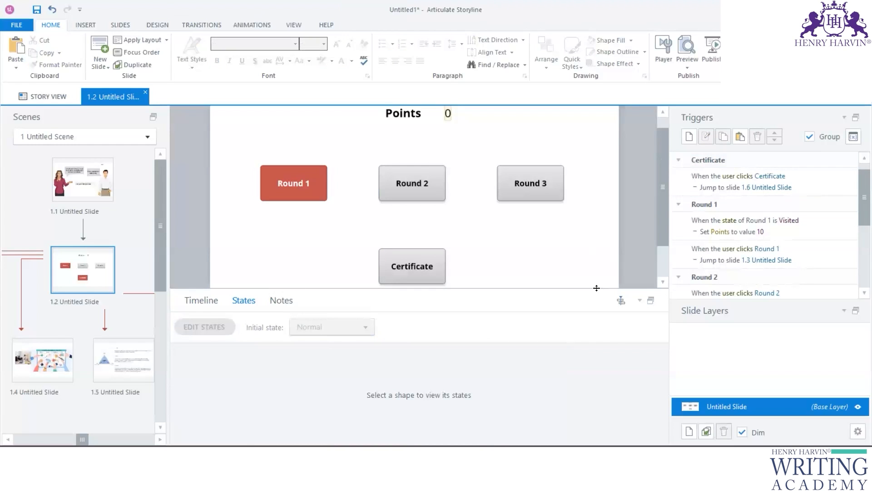
# Enlarge the slide view and start a trigger that changes the state of Round 2 to Normal
pyautogui.moveTo(584, 291); pyautogui.dragTo(583, 350)
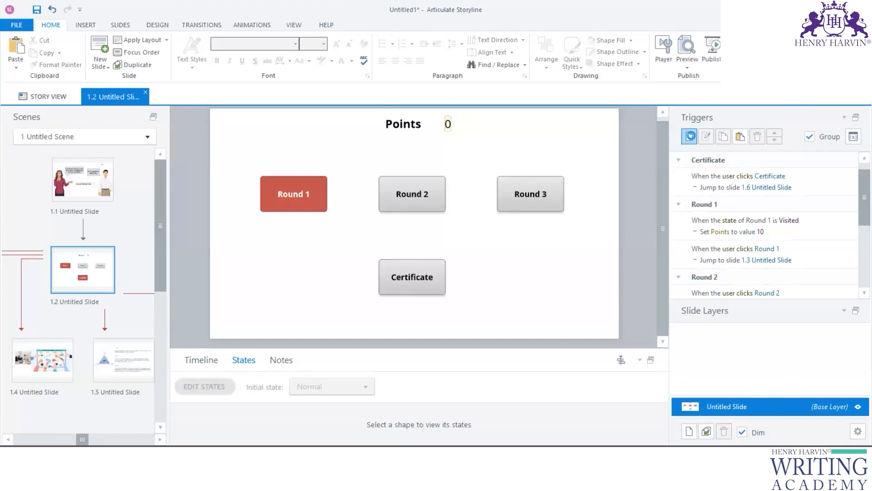
pyautogui.click(689, 136)
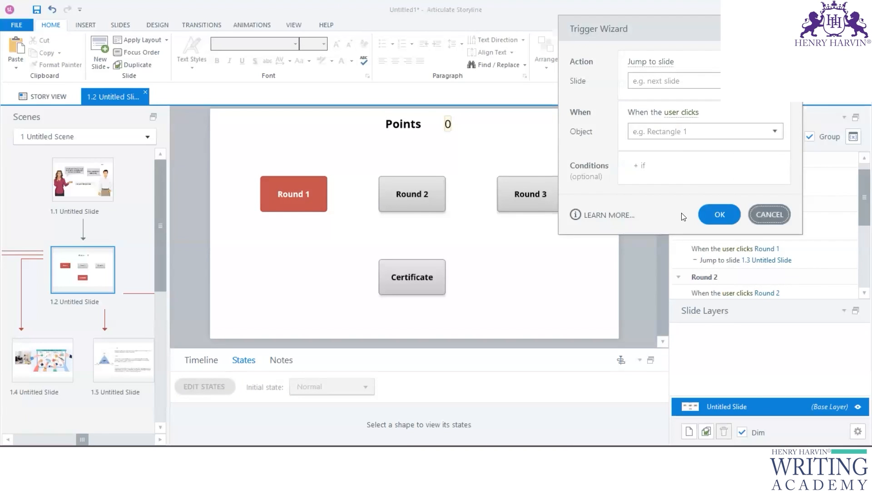
pyautogui.press('Escape')
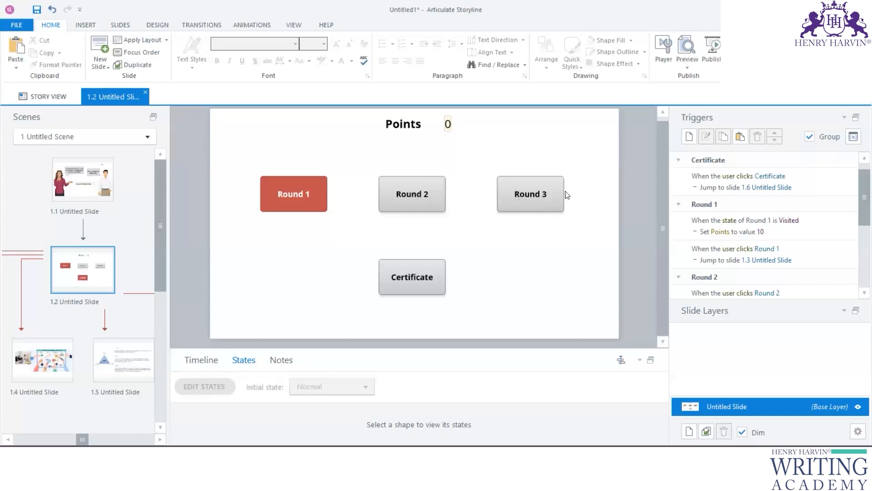
pyautogui.click(690, 136)
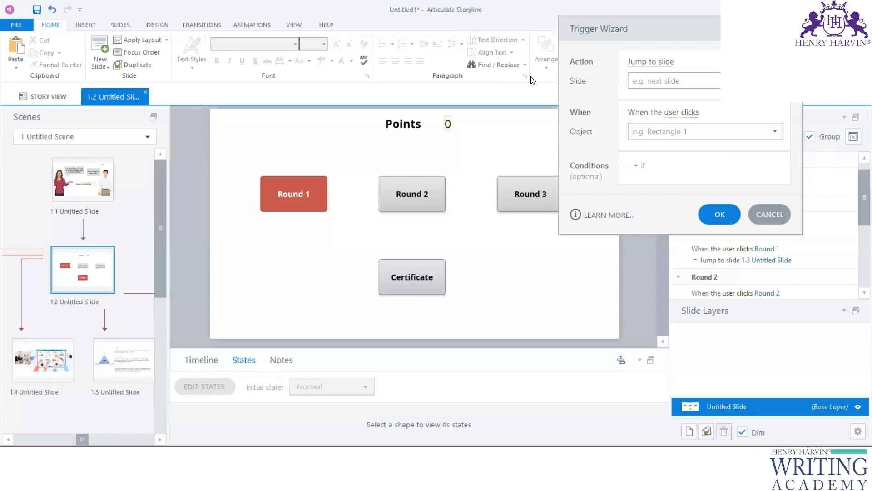
pyautogui.click(641, 62)
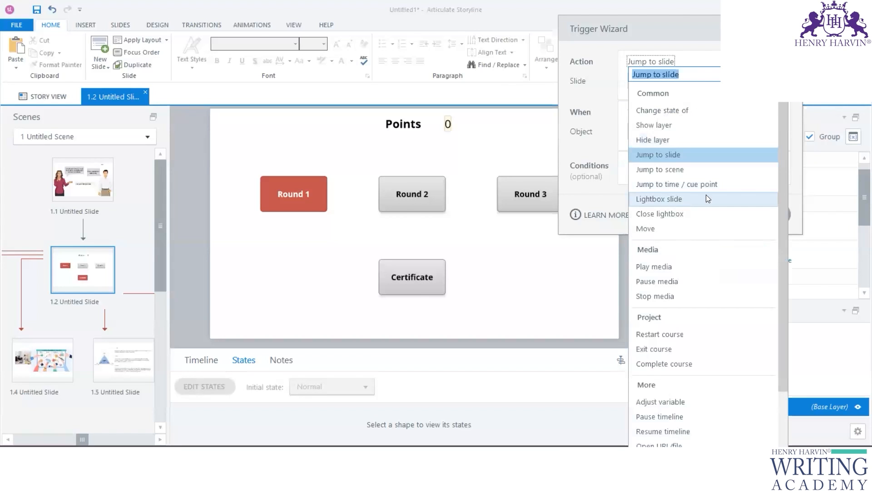
pyautogui.moveTo(780, 138)
pyautogui.mouseDown()
pyautogui.moveTo(781, 146)
pyautogui.moveTo(780, 138)
pyautogui.mouseUp()
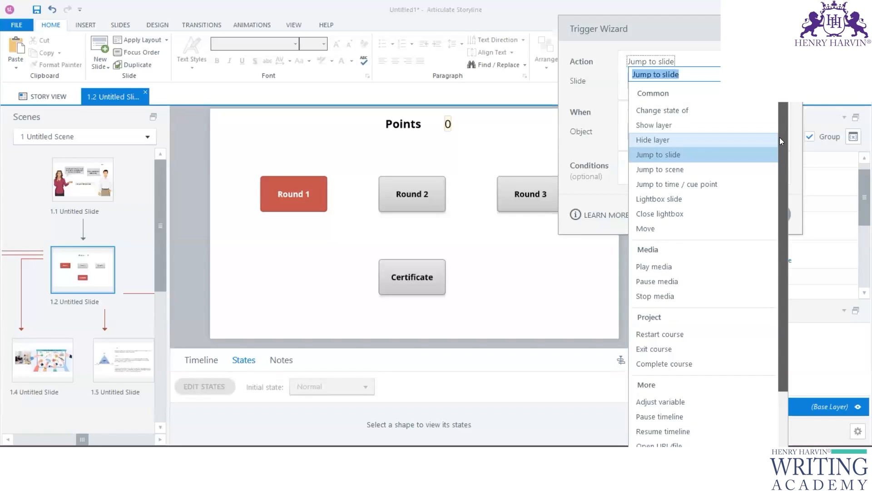
pyautogui.moveTo(780, 138)
pyautogui.mouseDown()
pyautogui.moveTo(779, 233)
pyautogui.moveTo(786, 129)
pyautogui.mouseUp()
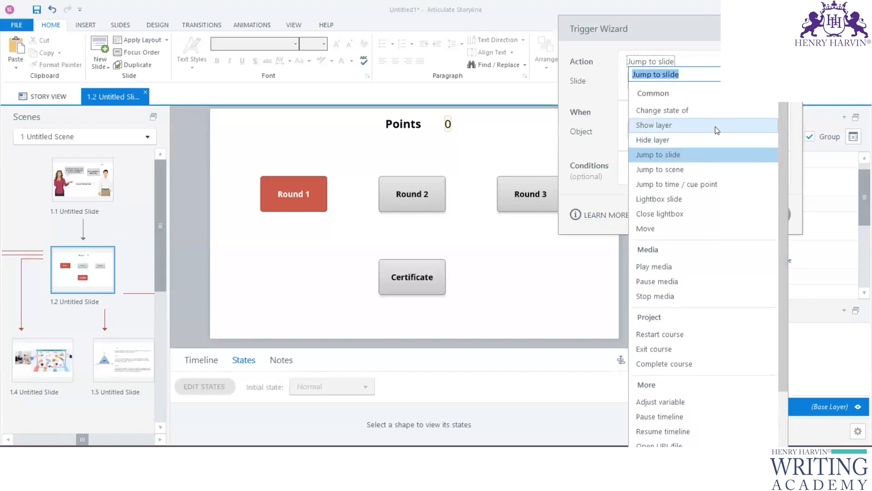
pyautogui.click(664, 111)
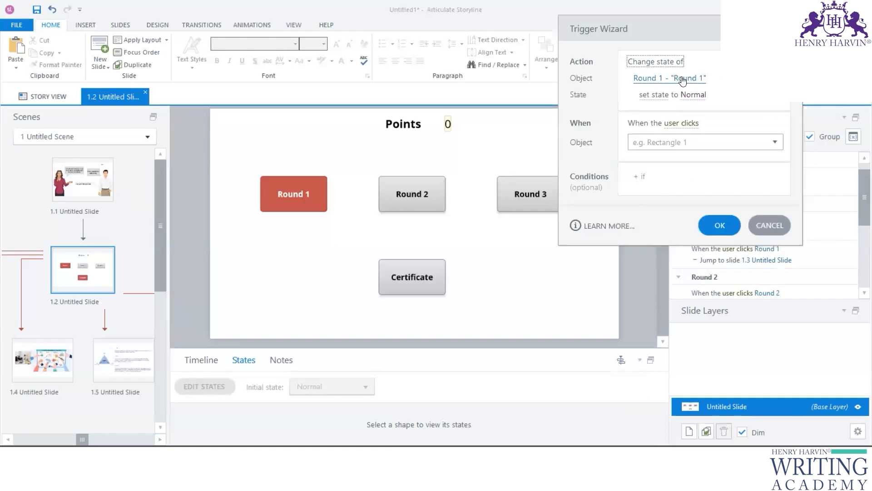
pyautogui.click(682, 81)
# Make the trigger run when the state of Round 1 is Visited and save it
pyautogui.click(687, 123)
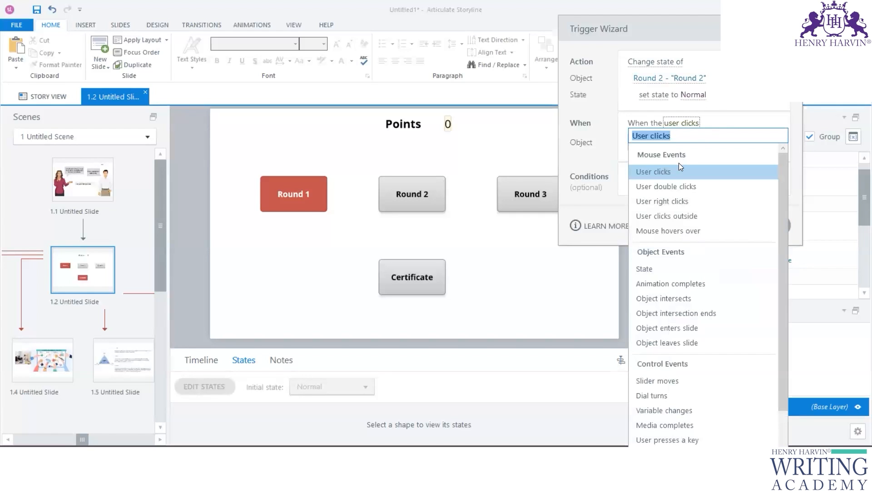
pyautogui.click(653, 269)
pyautogui.click(778, 142)
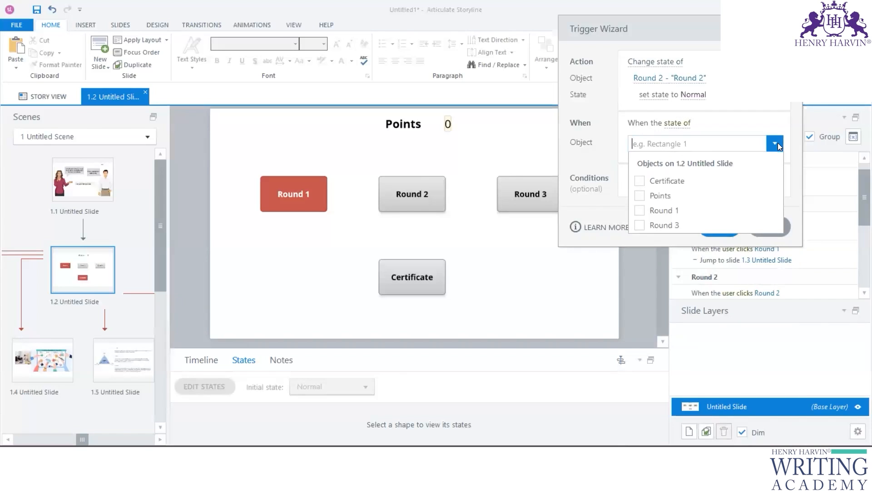
pyautogui.click(661, 209)
pyautogui.click(737, 132)
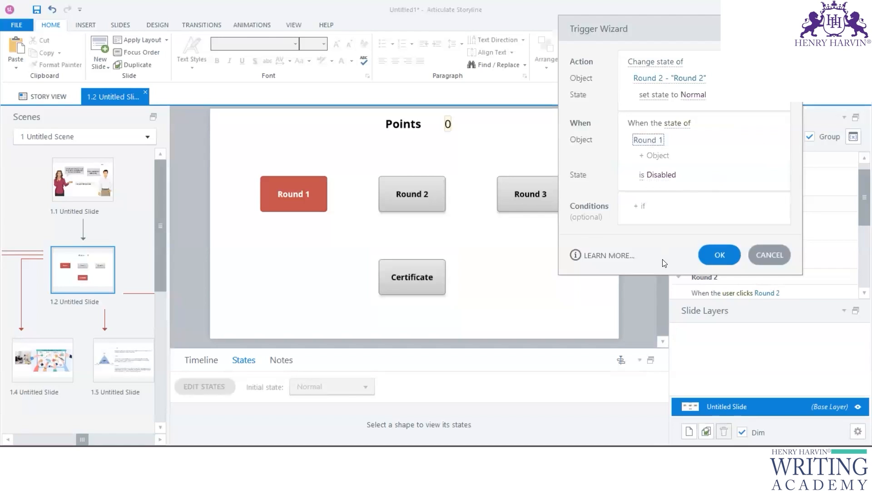
pyautogui.click(661, 175)
pyautogui.click(652, 331)
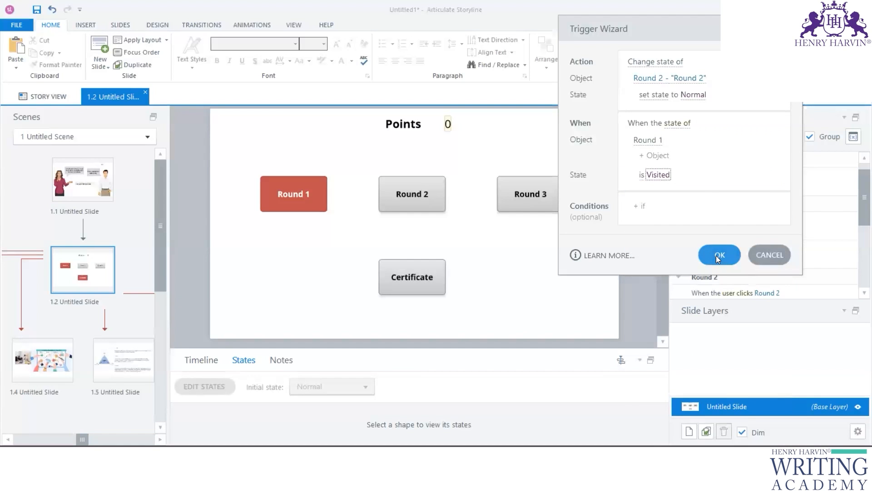
pyautogui.click(716, 256)
# Set up a trigger on Round 2 that sets the Points variable to 10 when Round 2 is clicked
pyautogui.click(439, 196)
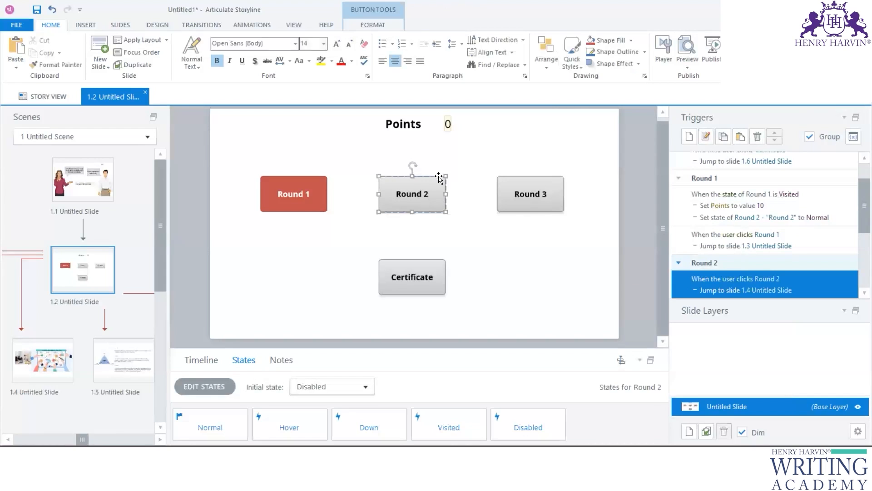
pyautogui.moveTo(857, 198); pyautogui.dragTo(859, 212)
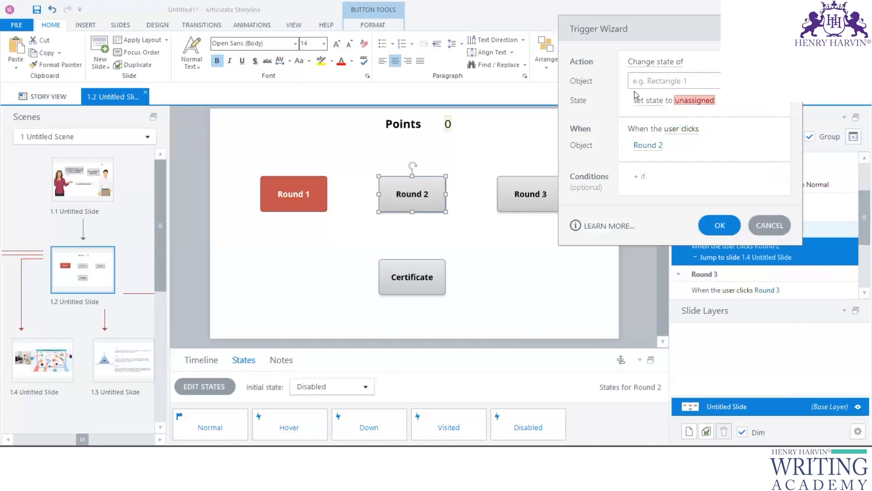
pyautogui.click(657, 62)
pyautogui.click(660, 402)
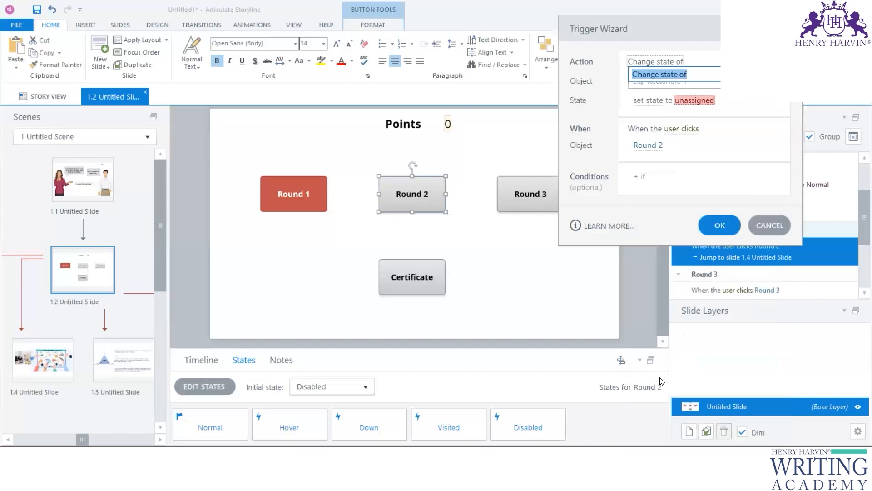
pyautogui.click(658, 80)
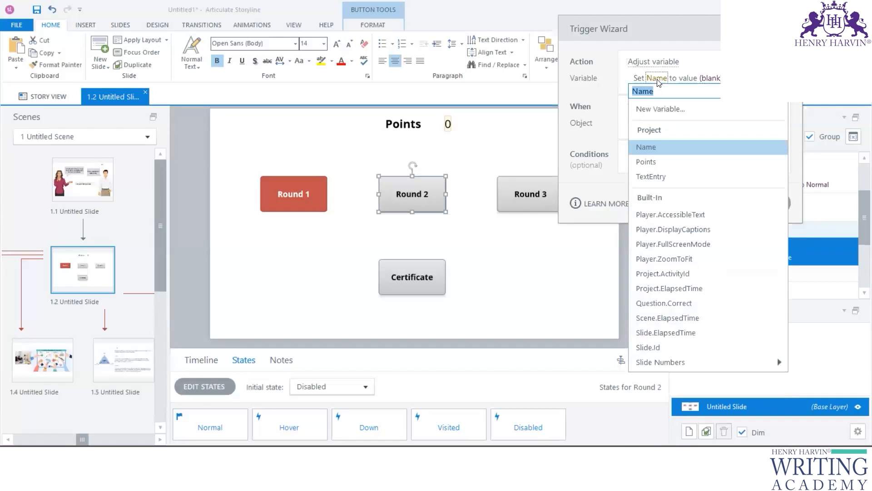
pyautogui.click(648, 162)
pyautogui.click(703, 79)
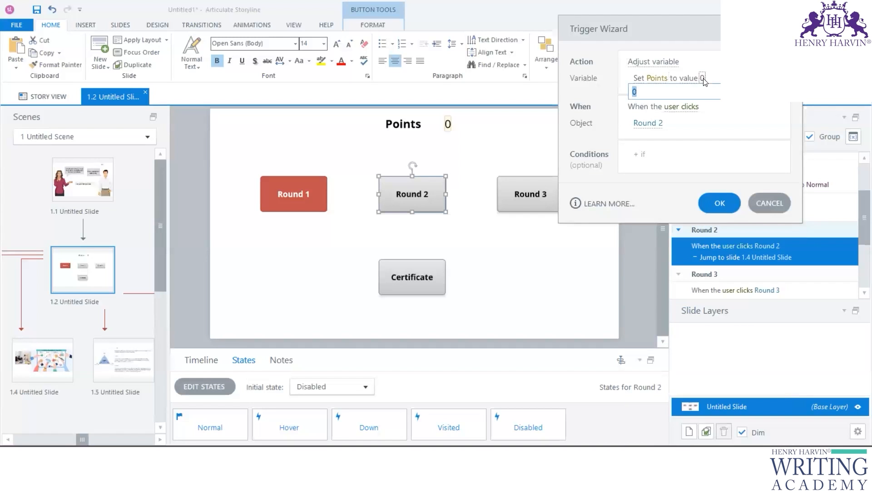
pyautogui.click(687, 109)
pyautogui.click(687, 109)
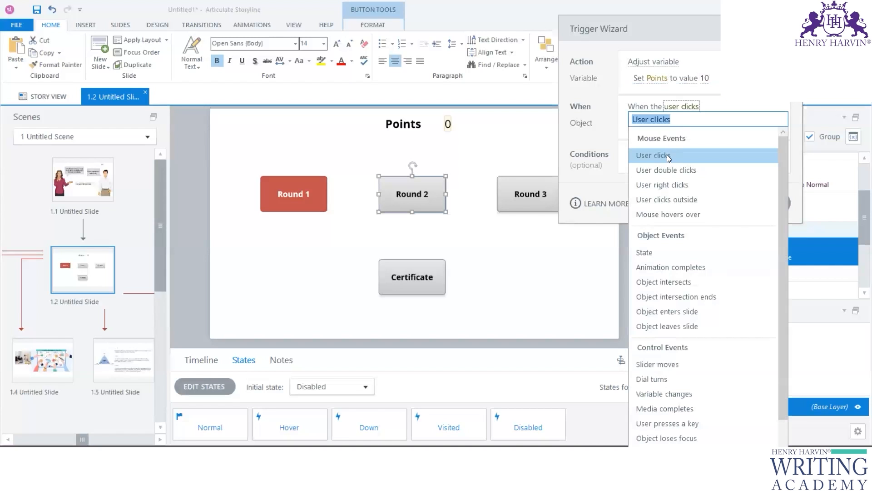
pyautogui.click(667, 155)
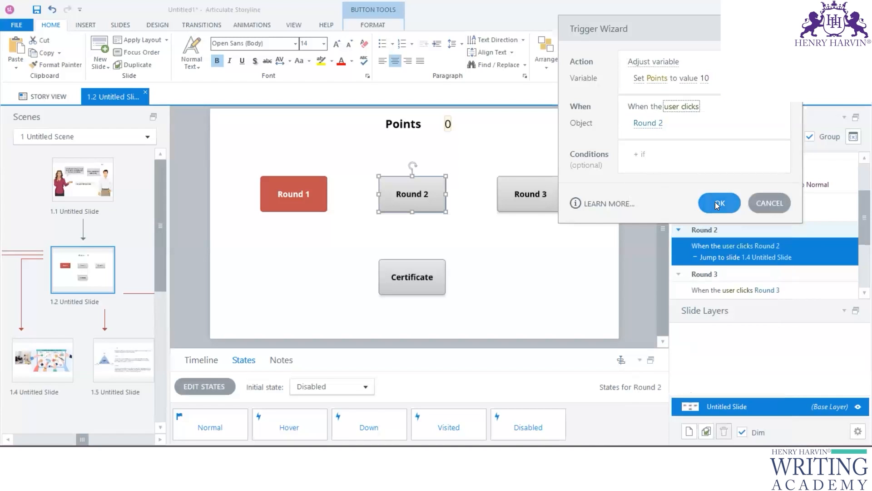
# Try a condition on the state of the Points object, remove it, and save the Round 2 trigger
pyautogui.click(656, 161)
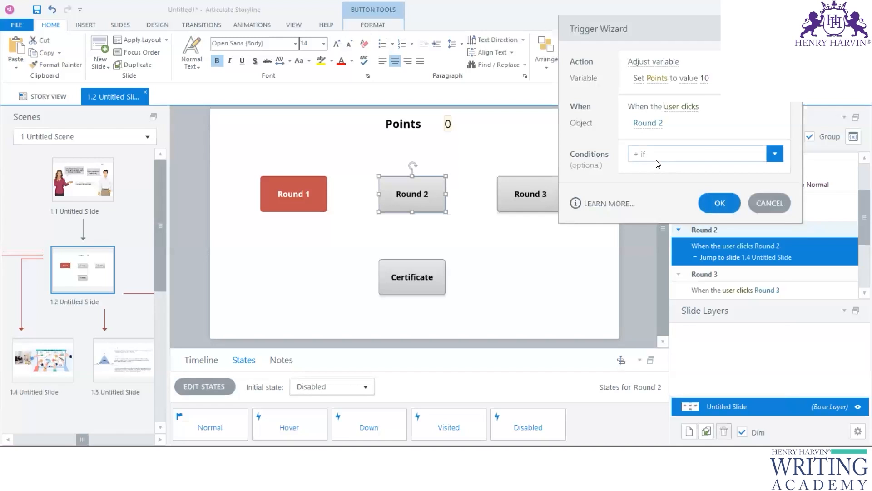
pyautogui.click(707, 174)
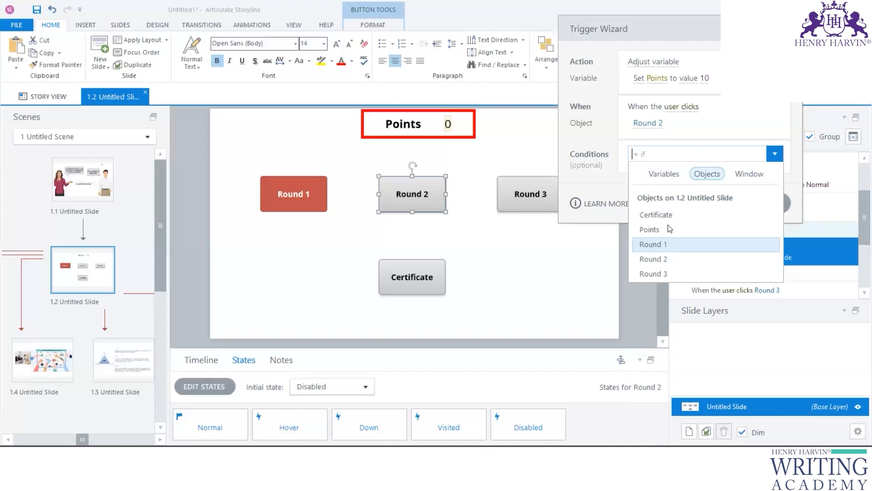
pyautogui.click(654, 230)
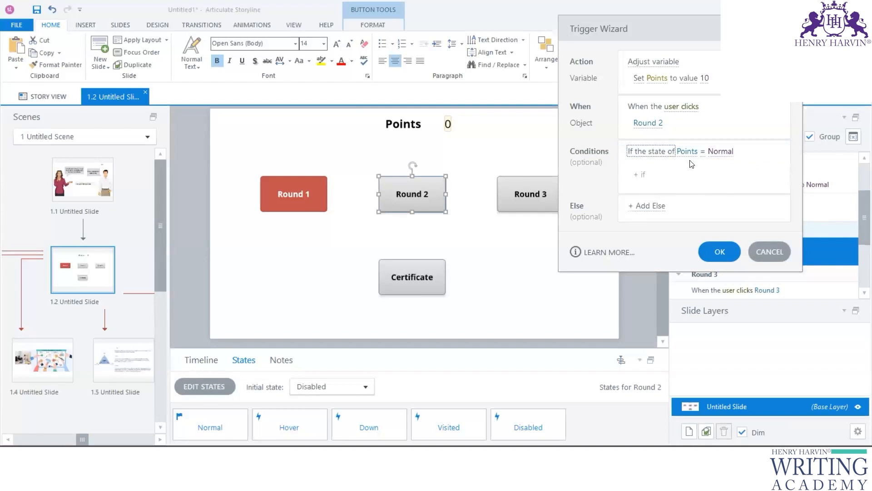
pyautogui.click(782, 150)
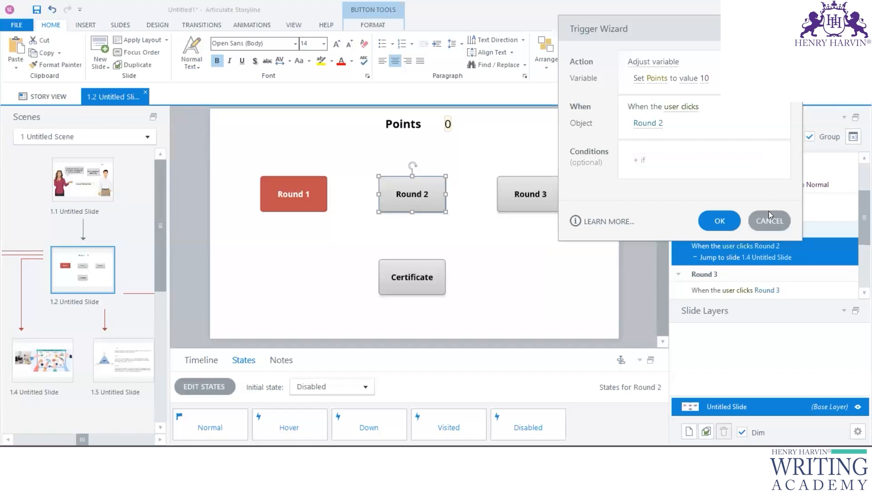
pyautogui.click(720, 221)
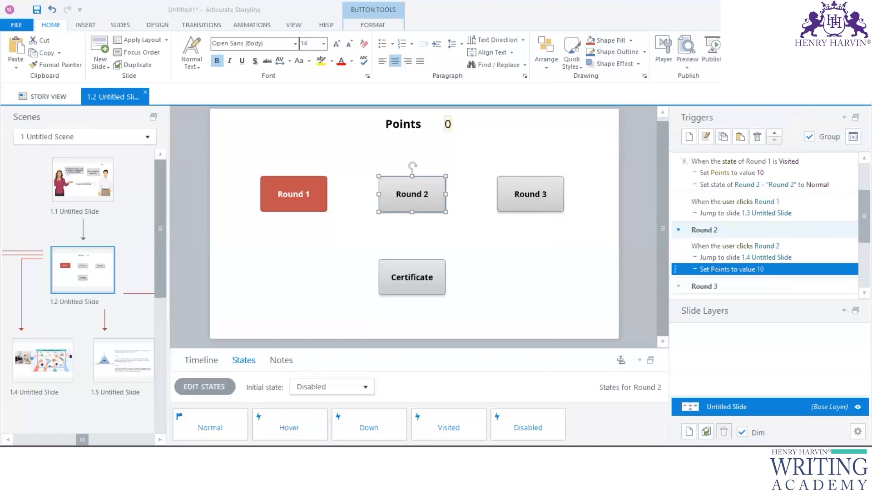
# Add a trigger to Round 3 that sets the Points variable to 10 when Round 3 is clicked
pyautogui.click(861, 264)
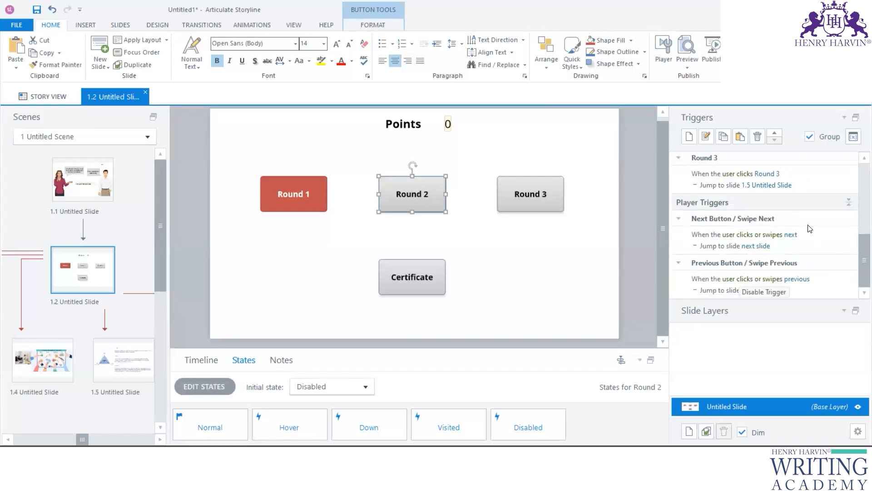
pyautogui.click(547, 193)
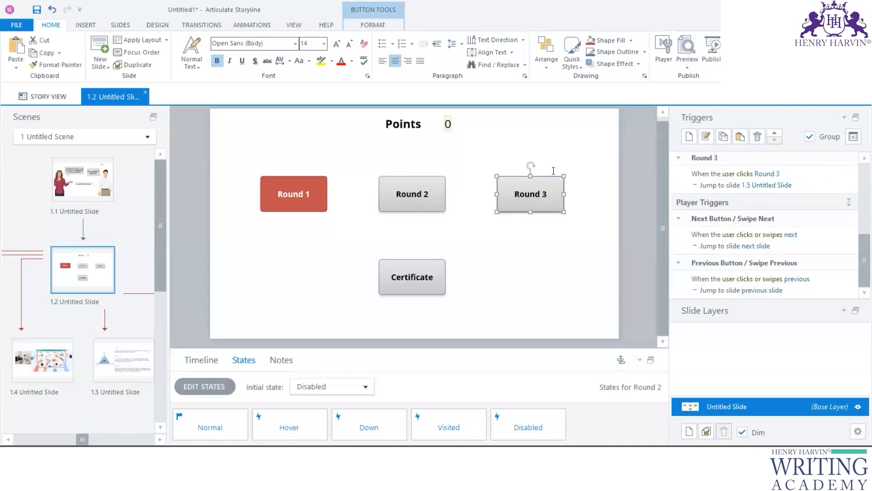
pyautogui.click(689, 136)
pyautogui.click(671, 79)
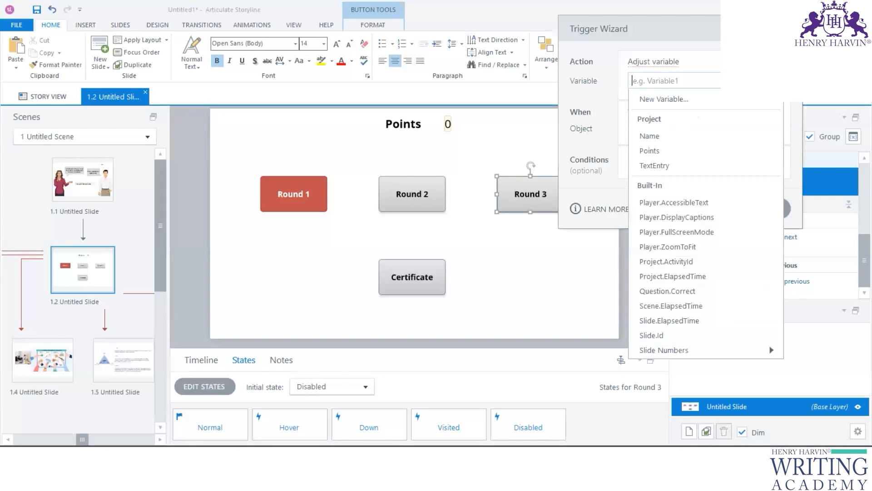
pyautogui.click(661, 155)
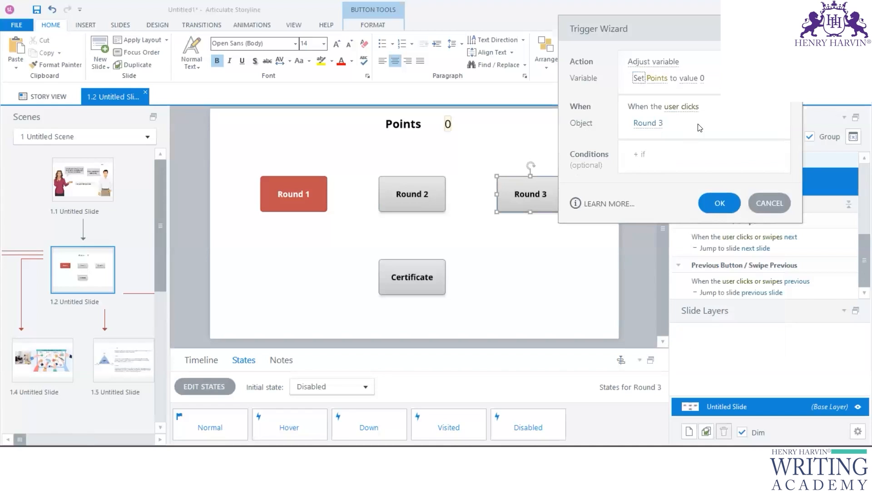
pyautogui.click(703, 80)
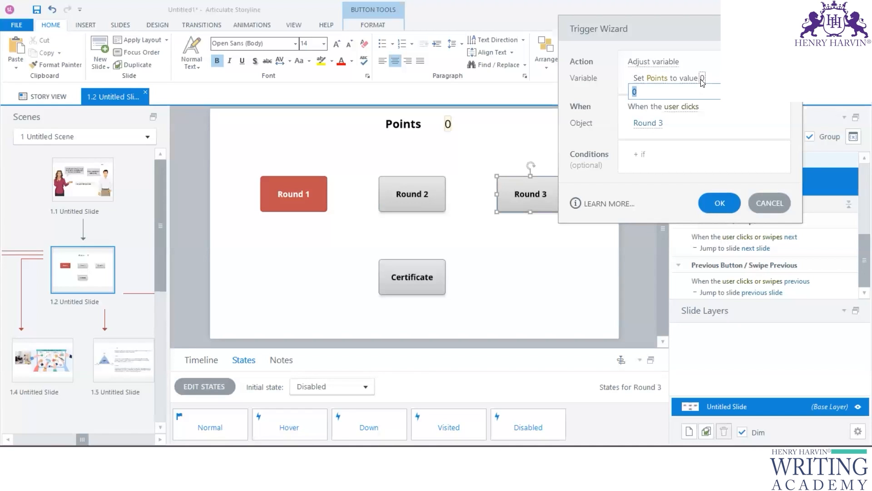
pyautogui.click(689, 109)
pyautogui.click(689, 109)
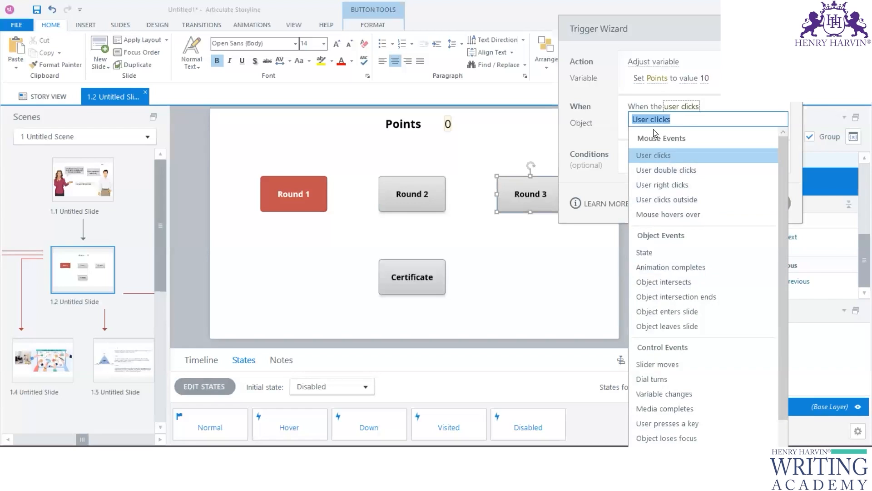
pyautogui.click(664, 156)
pyautogui.click(716, 200)
pyautogui.click(320, 182)
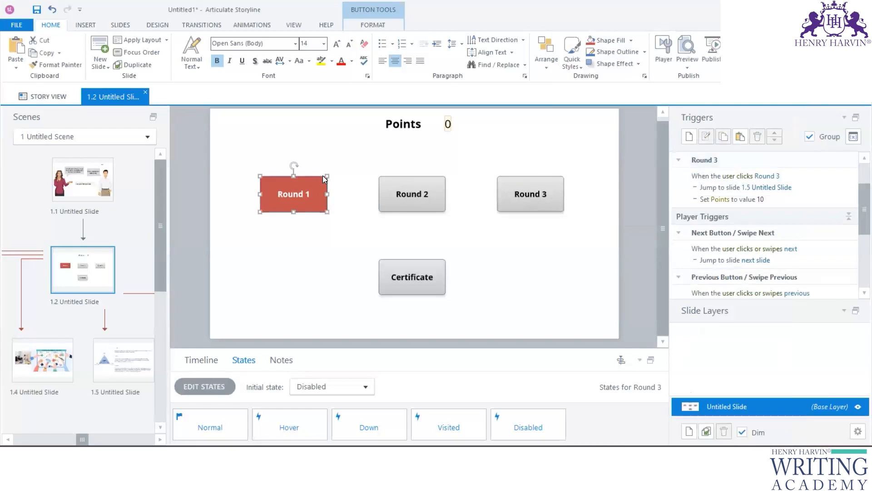
pyautogui.scroll(-5, 804, 248)
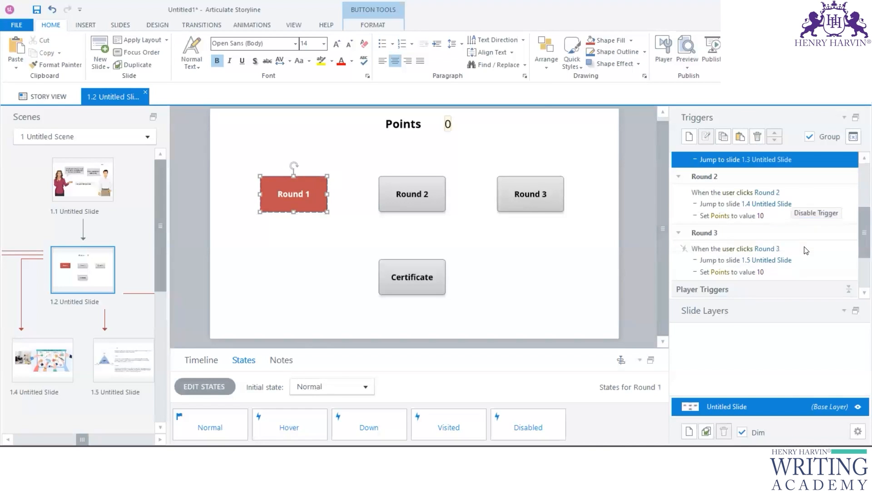
pyautogui.click(600, 268)
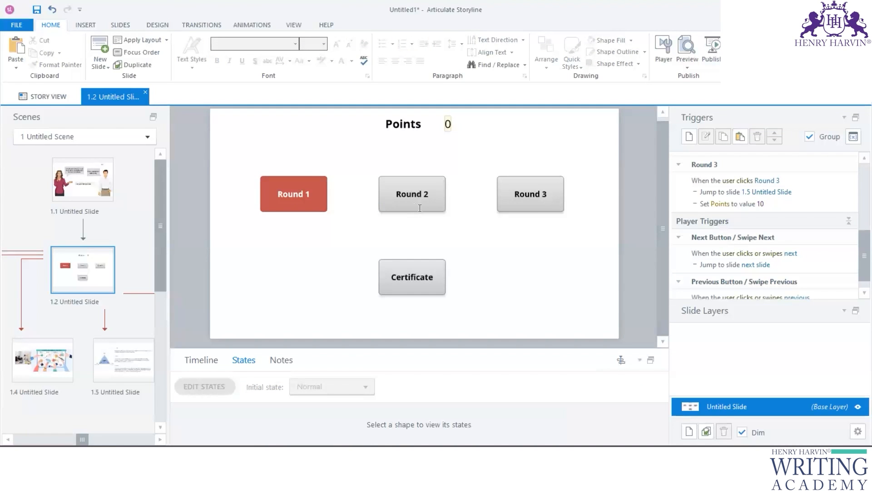
# Create a trigger on Round 3 that changes the state of Round 3 to Normal
pyautogui.click(529, 183)
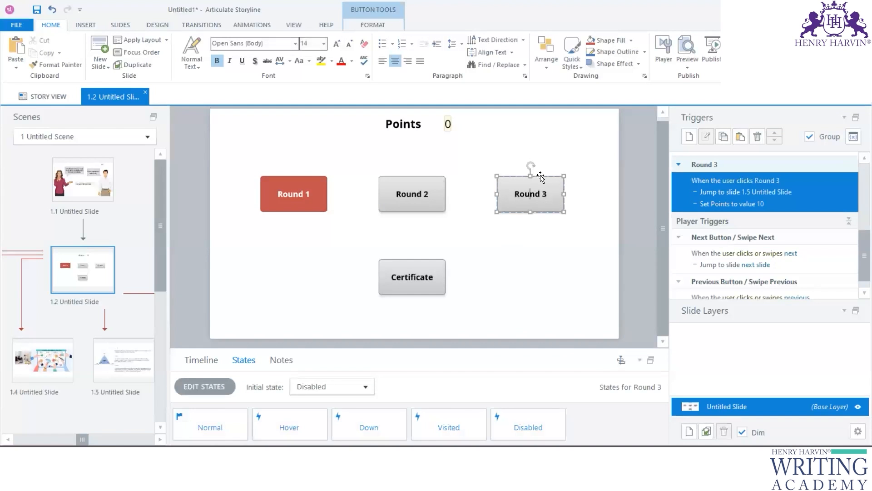
pyautogui.click(690, 137)
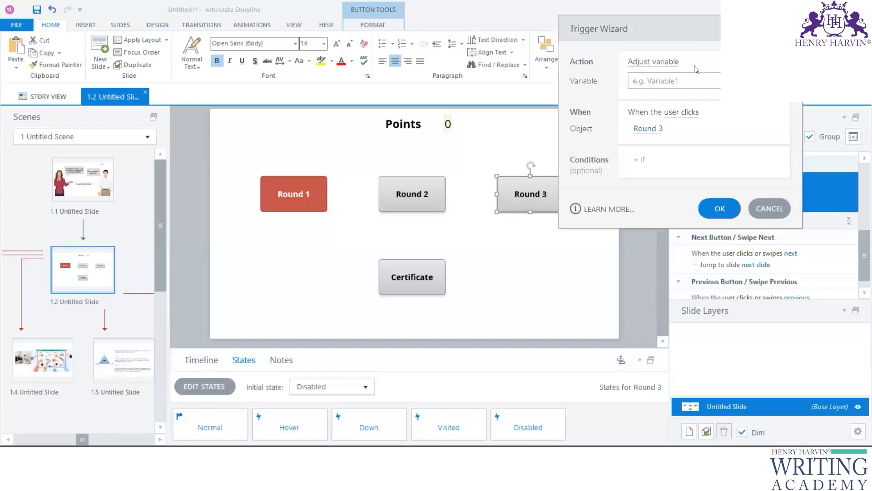
pyautogui.click(665, 61)
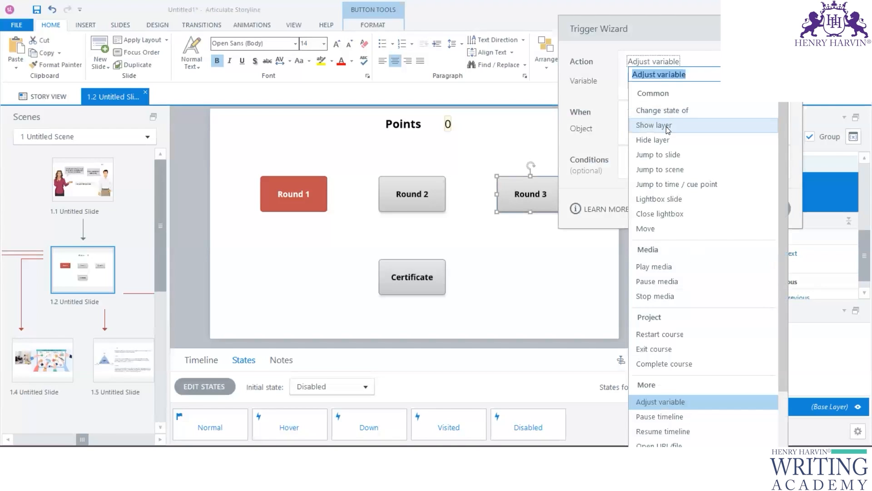
pyautogui.click(673, 115)
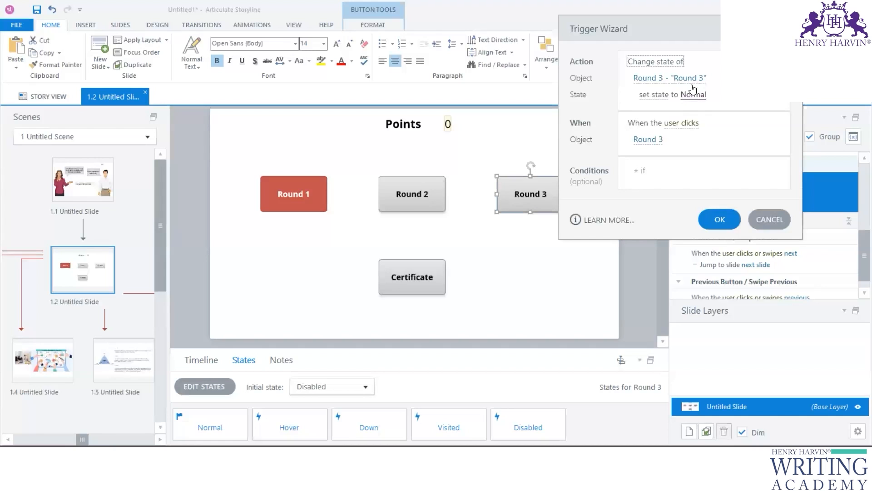
# Make the trigger run when the state of all of Round 1 and Round 2 is Visited, and save it
pyautogui.click(681, 123)
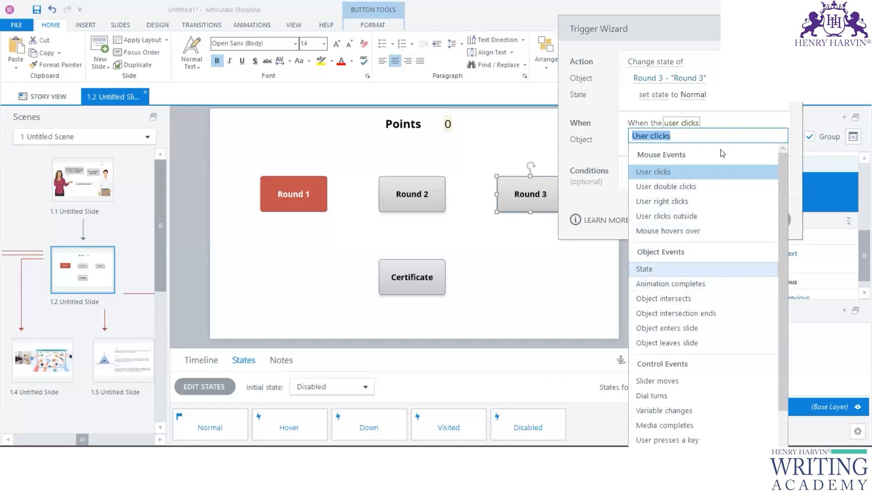
pyautogui.click(658, 268)
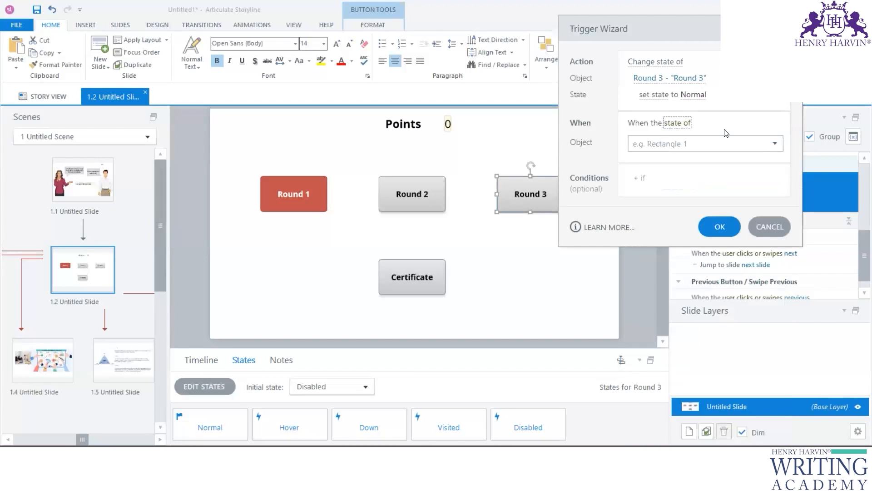
pyautogui.click(774, 143)
pyautogui.click(674, 210)
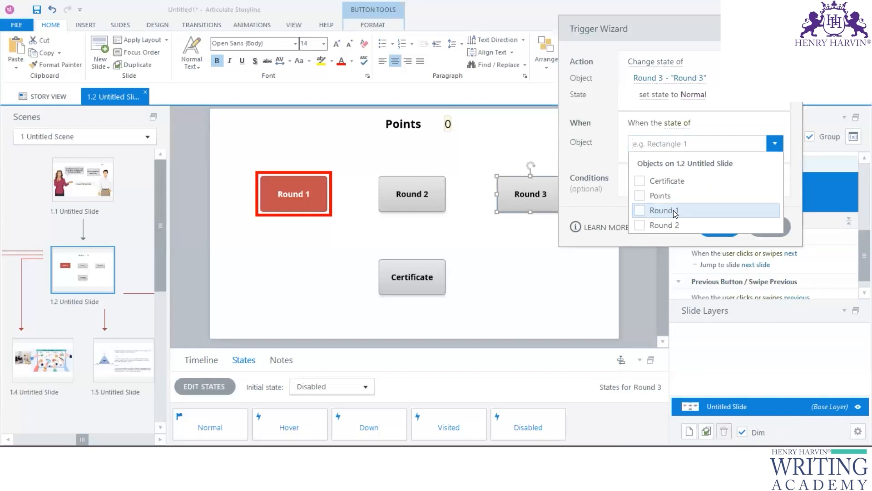
pyautogui.click(665, 224)
pyautogui.click(659, 242)
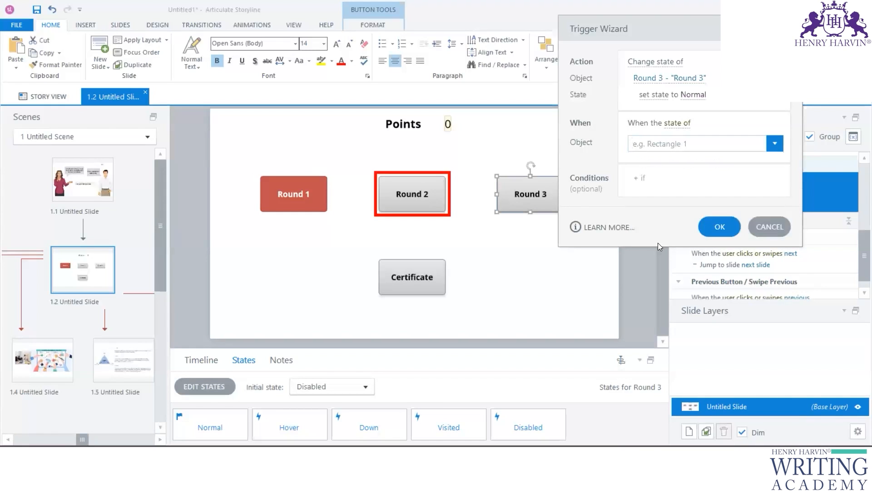
pyautogui.click(666, 191)
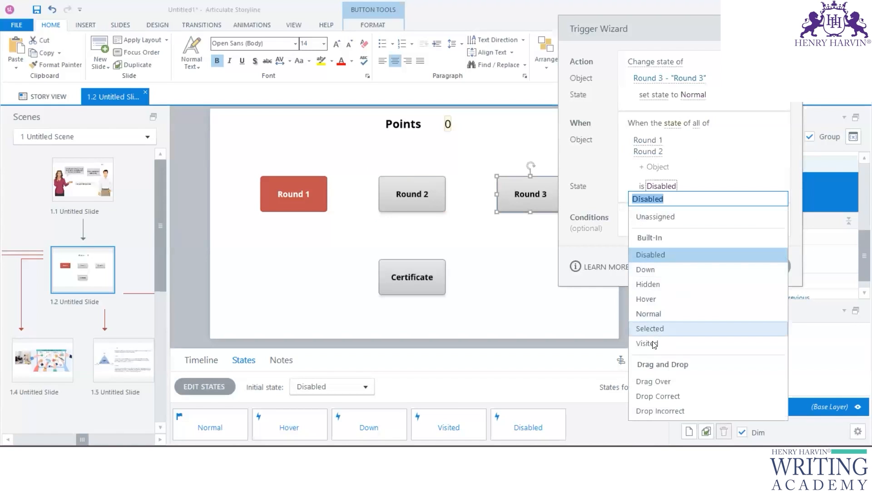
pyautogui.click(652, 341)
pyautogui.click(710, 264)
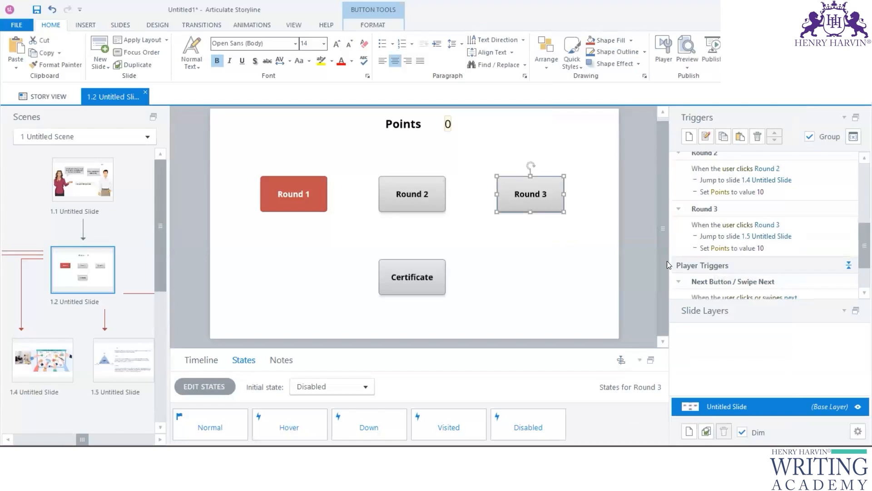
# Change the Round 2 points trigger from Set to Add so that it adds 10 to Points
pyautogui.click(447, 271)
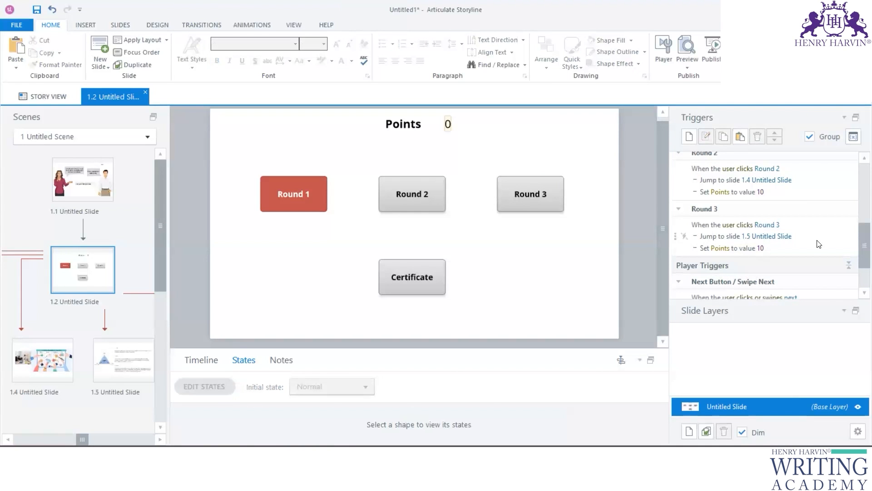
pyautogui.moveTo(861, 240); pyautogui.dragTo(860, 253)
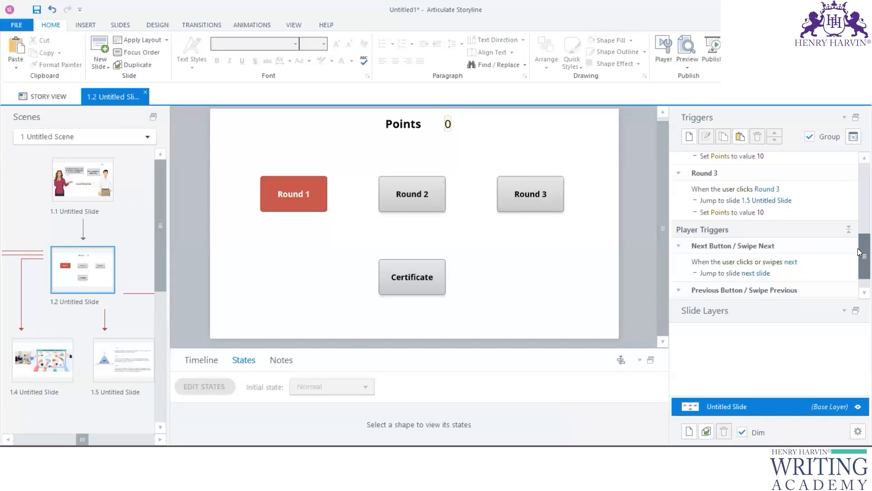
pyautogui.moveTo(860, 253); pyautogui.dragTo(860, 244)
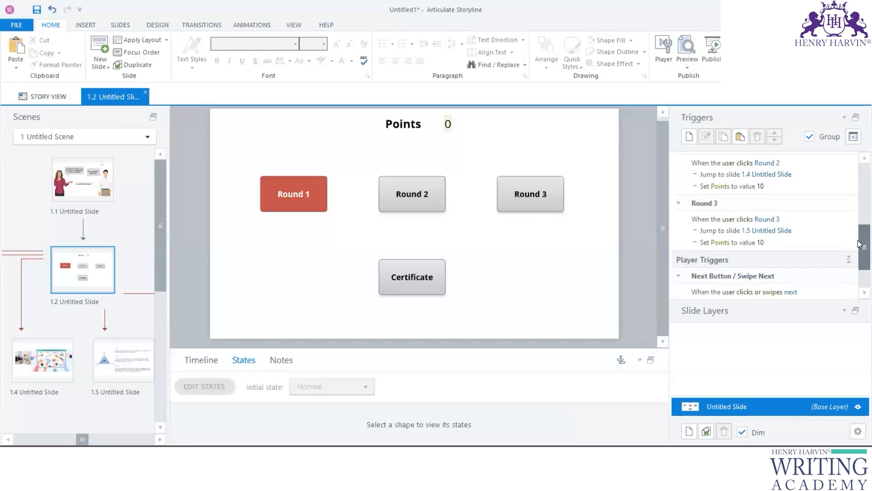
pyautogui.click(823, 184)
pyautogui.doubleClick(823, 184)
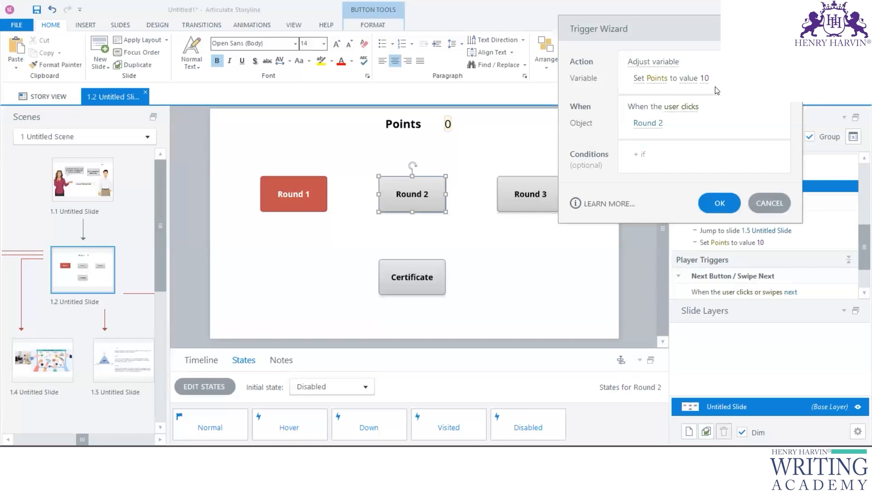
pyautogui.click(639, 78)
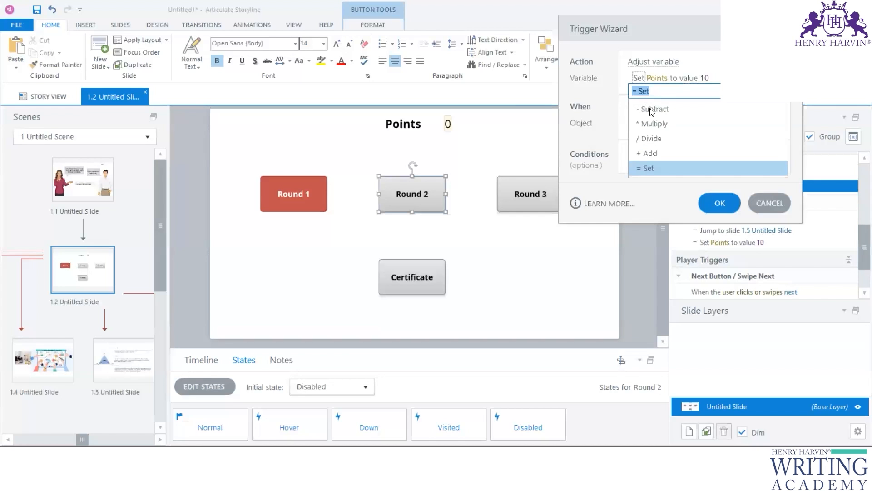
pyautogui.click(648, 155)
pyautogui.click(713, 204)
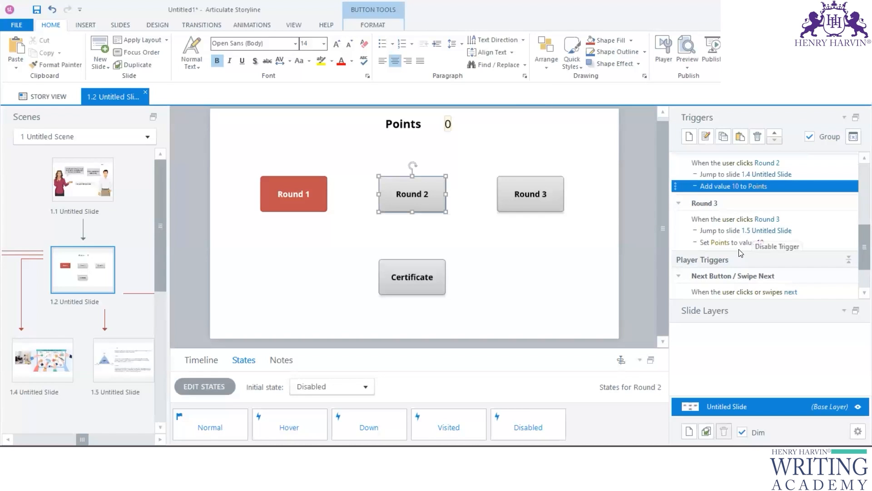
# Change the Round 3 points trigger from Set to Add so that it adds 10 to Points
pyautogui.click(706, 243)
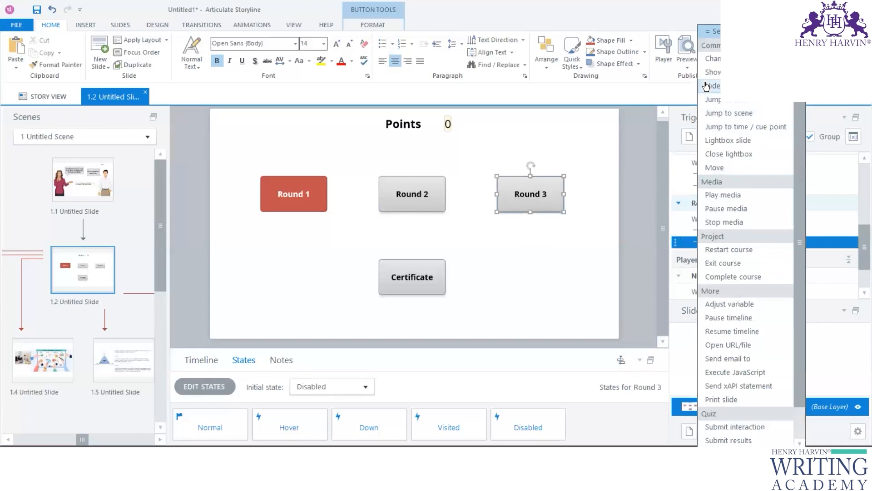
pyautogui.click(654, 176)
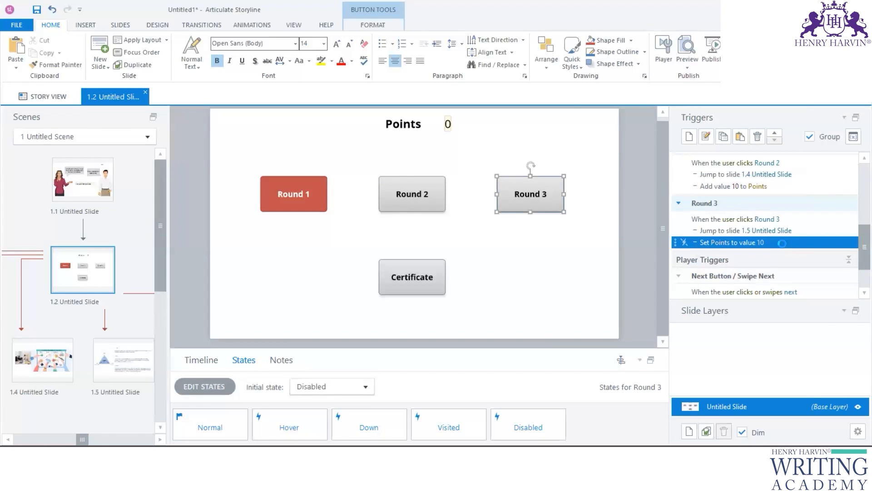
pyautogui.doubleClick(782, 243)
pyautogui.click(639, 78)
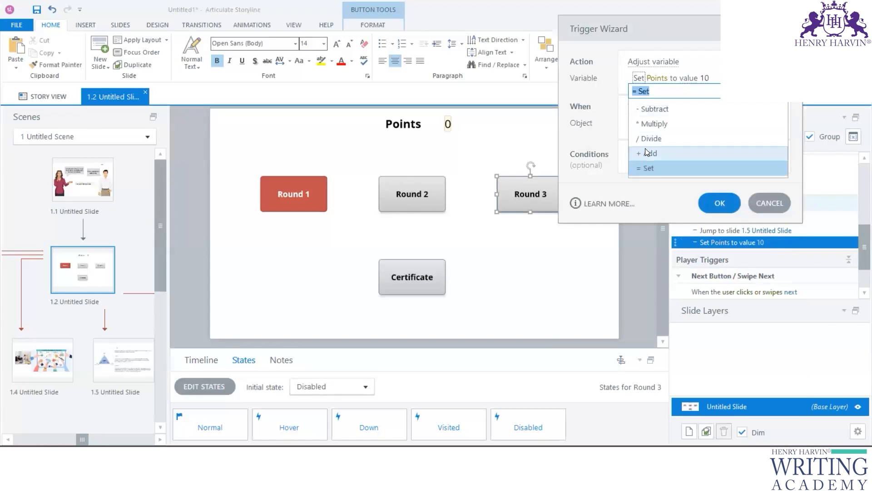
pyautogui.click(650, 153)
pyautogui.click(715, 201)
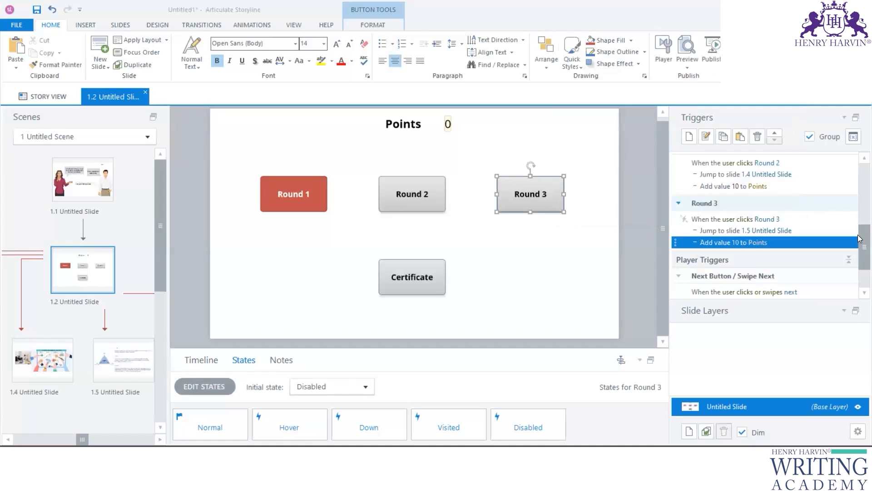
# Try to edit the variable adjustment in the Round 1 trigger that runs when Round 1 is Visited
pyautogui.scroll(5, 858, 235)
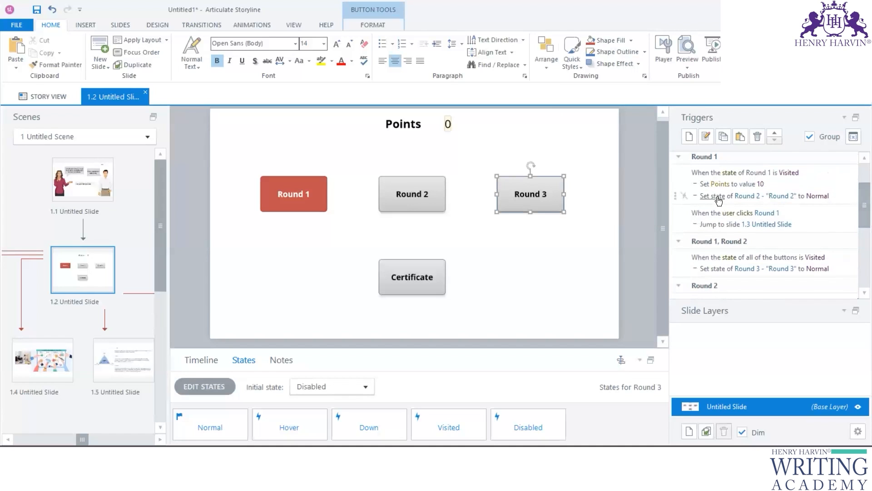
pyautogui.click(733, 184)
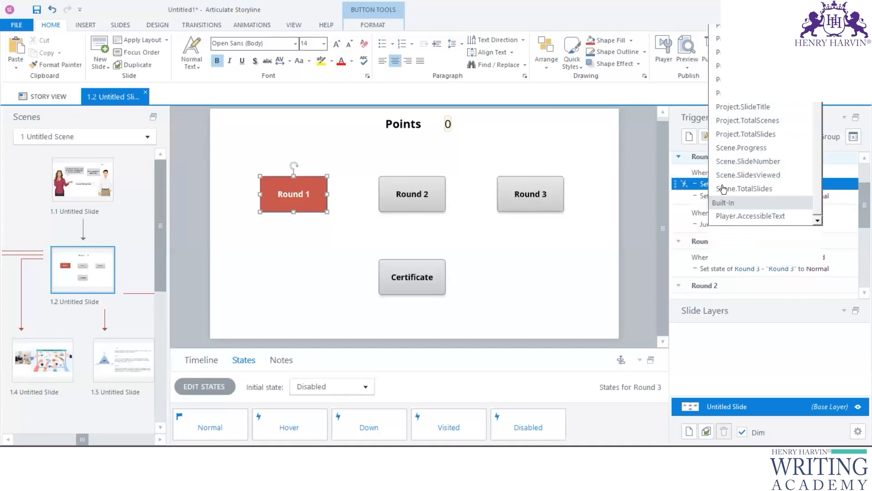
pyautogui.click(725, 162)
pyautogui.click(704, 185)
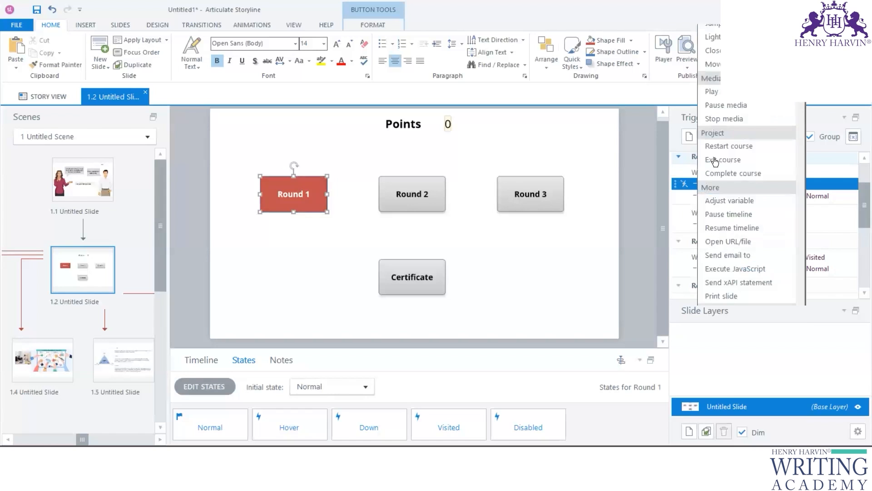
pyautogui.click(636, 221)
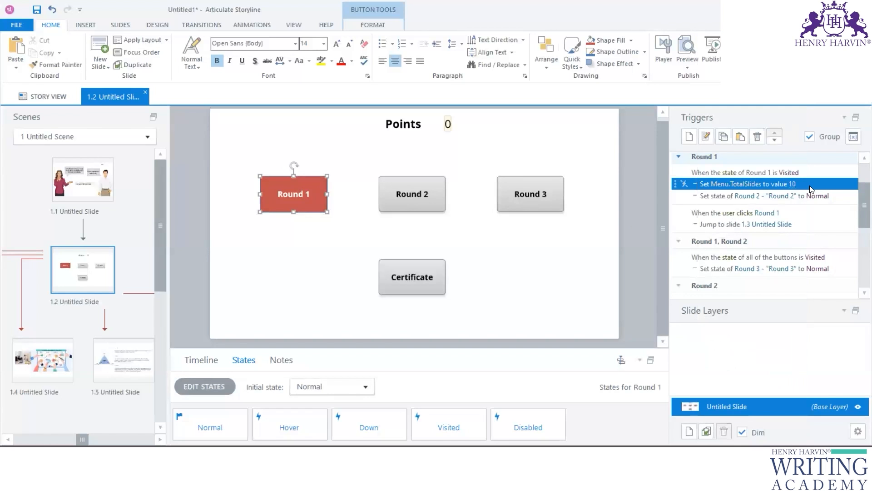
pyautogui.doubleClick(812, 188)
pyautogui.click(676, 78)
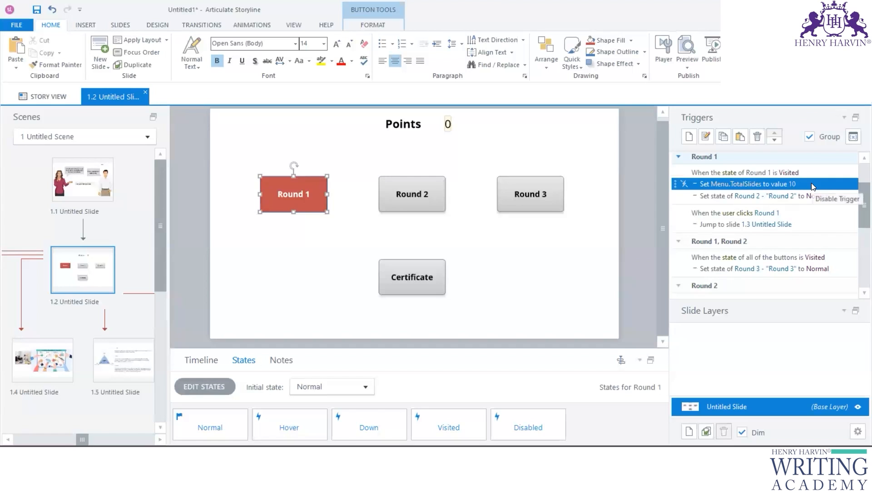
# Delete the Round 1 trigger that sets Menu.TotalSlides to 10
pyautogui.rightClick(812, 183)
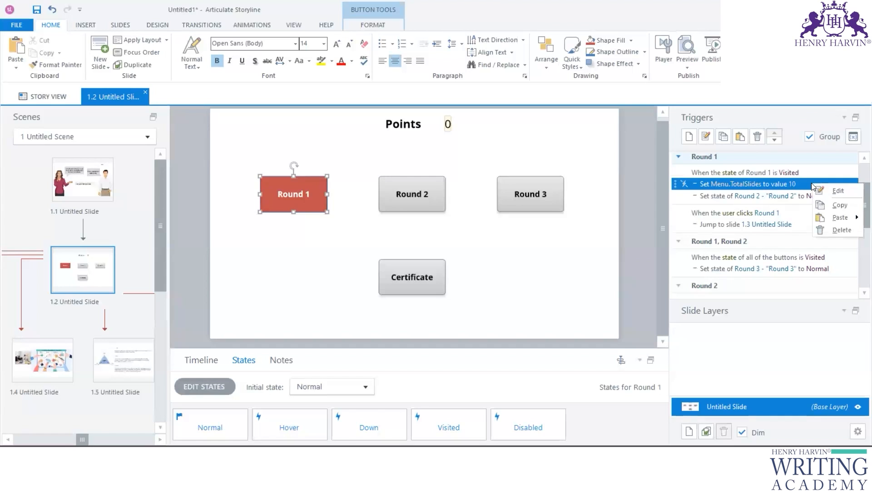
pyautogui.click(838, 229)
pyautogui.click(455, 274)
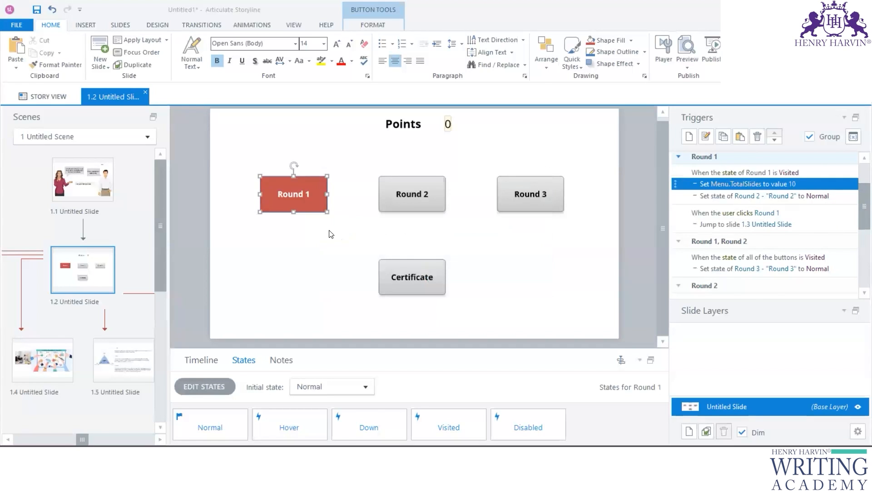
# Start a new trigger on Round 1 and open its list of actions
pyautogui.click(689, 136)
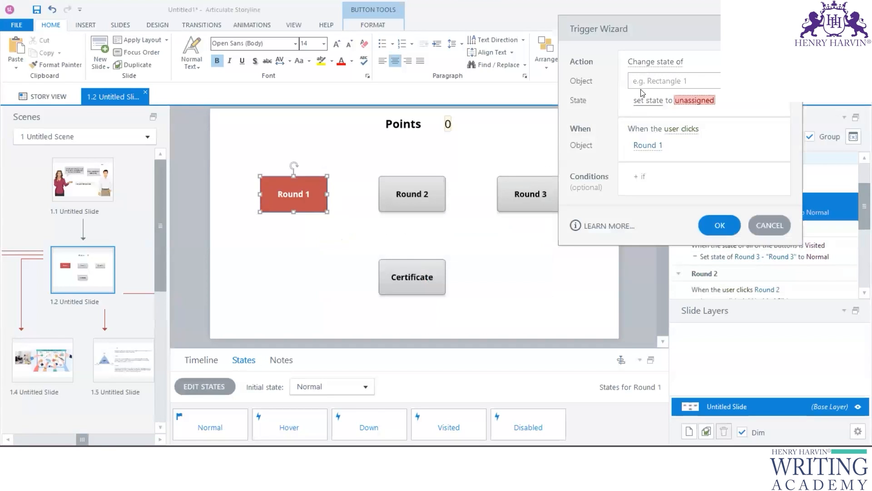
pyautogui.click(656, 62)
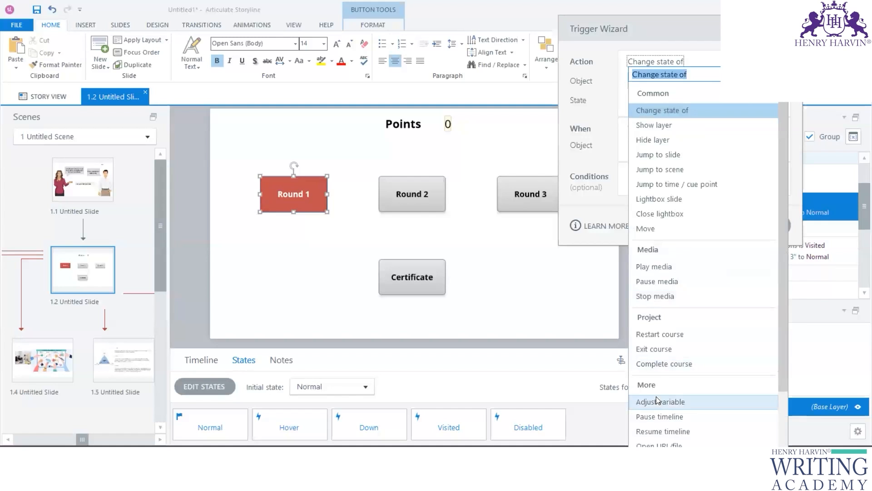
# Set the Round 1 click trigger to the Adjust variable action, using the Add operation on the Points variable
pyautogui.click(656, 398)
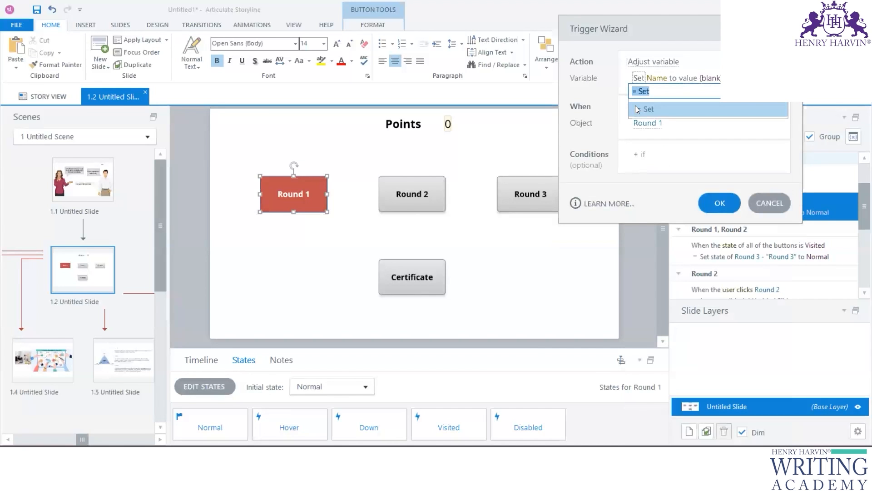
pyautogui.click(643, 90)
pyautogui.click(662, 79)
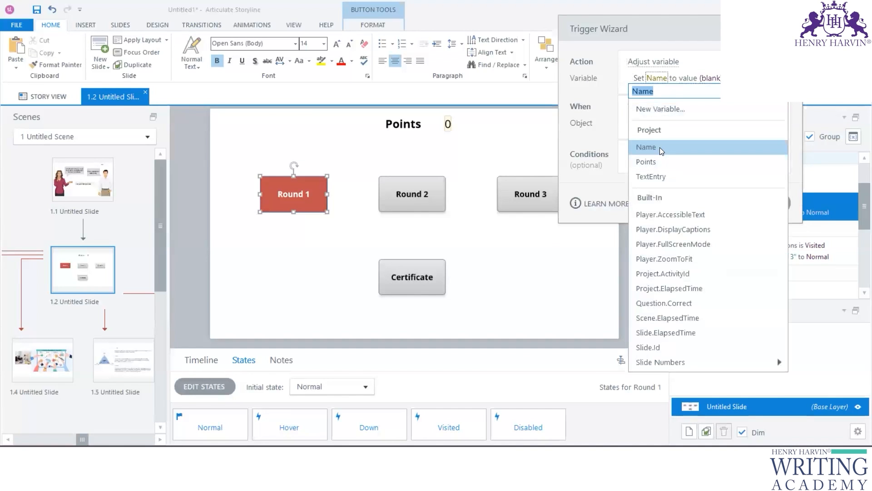
pyautogui.click(659, 163)
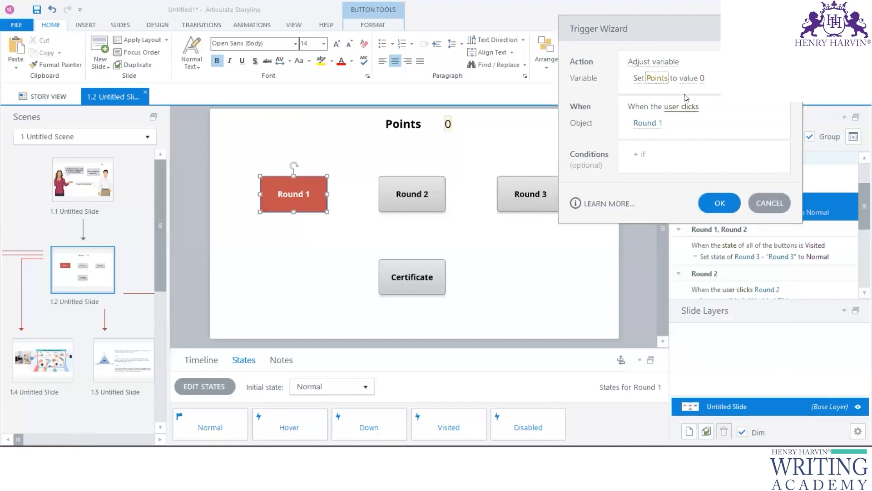
pyautogui.click(639, 80)
pyautogui.click(645, 151)
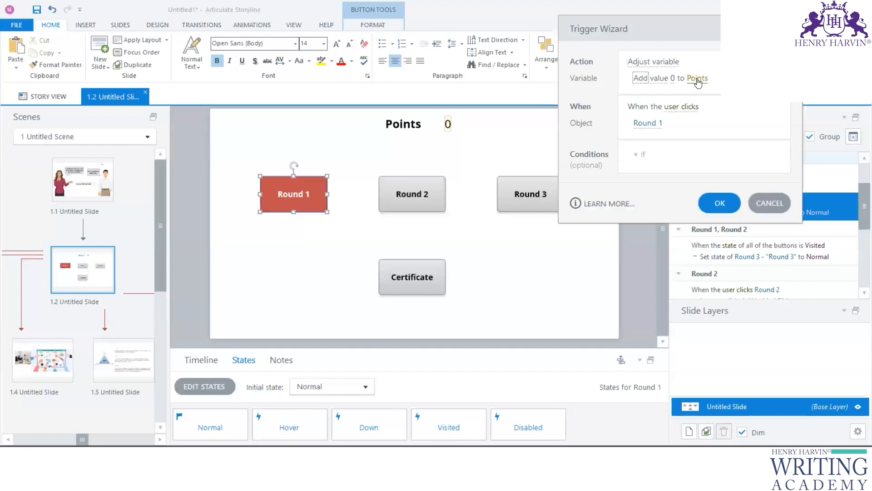
pyautogui.click(697, 79)
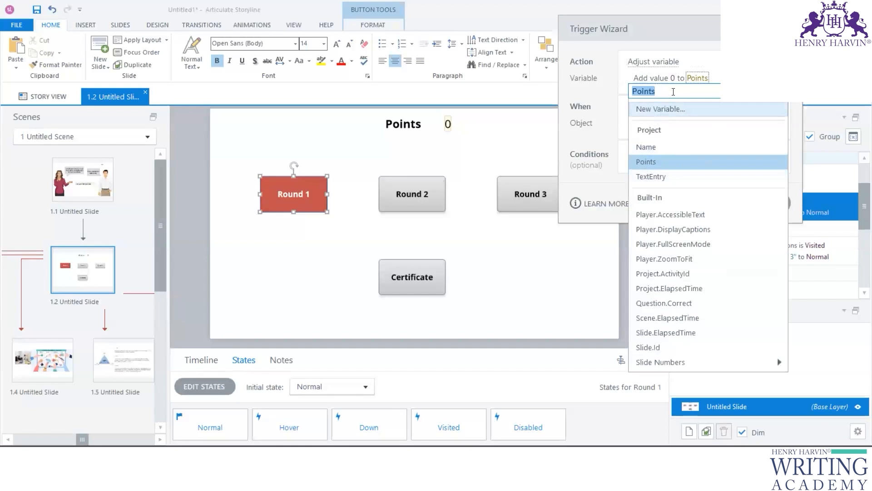
pyautogui.write('50')
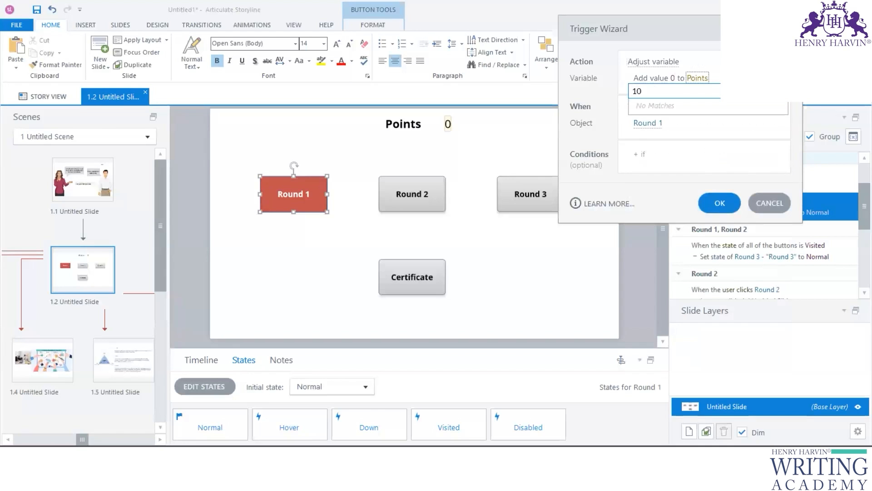
pyautogui.press('Return')
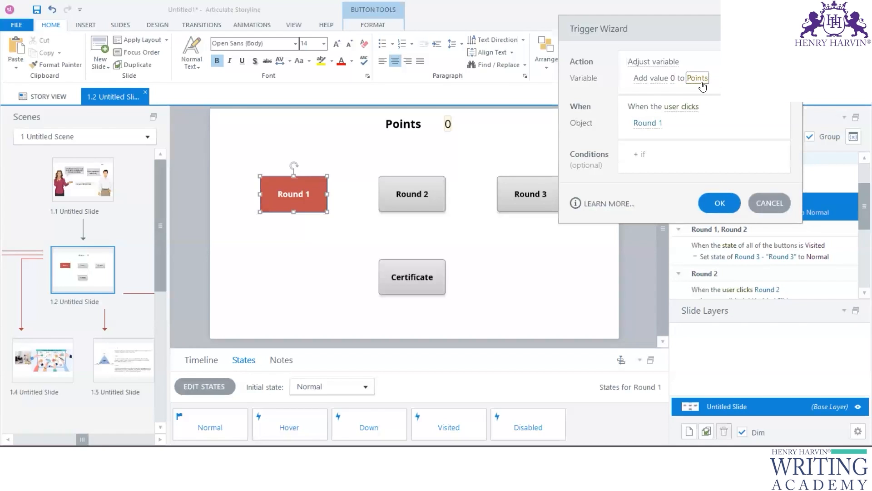
# Set the value added to Points to 10 and save the Round 1 trigger
pyautogui.click(673, 78)
pyautogui.write('10')
pyautogui.press('Return')
pyautogui.click(720, 203)
# Start a new trigger for the Certificate button with the Change state of action, setting its state to Normal
pyautogui.scroll(-2, 806, 247)
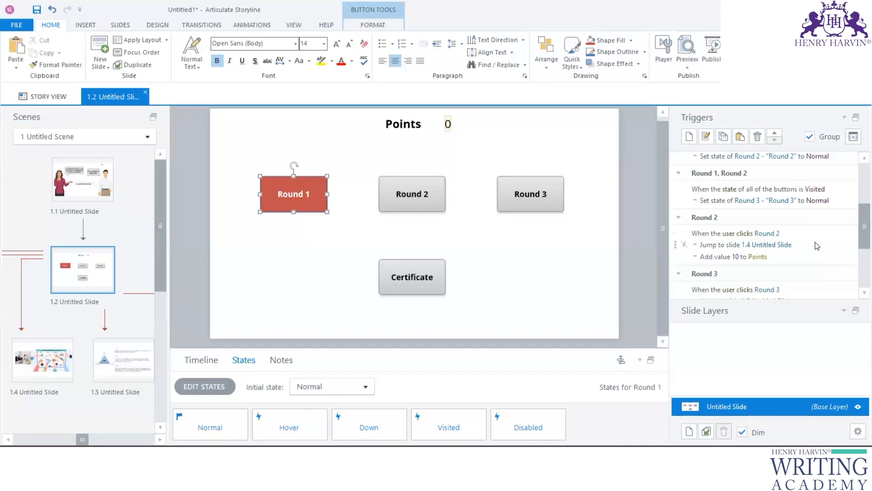
pyautogui.scroll(-3, 807, 262)
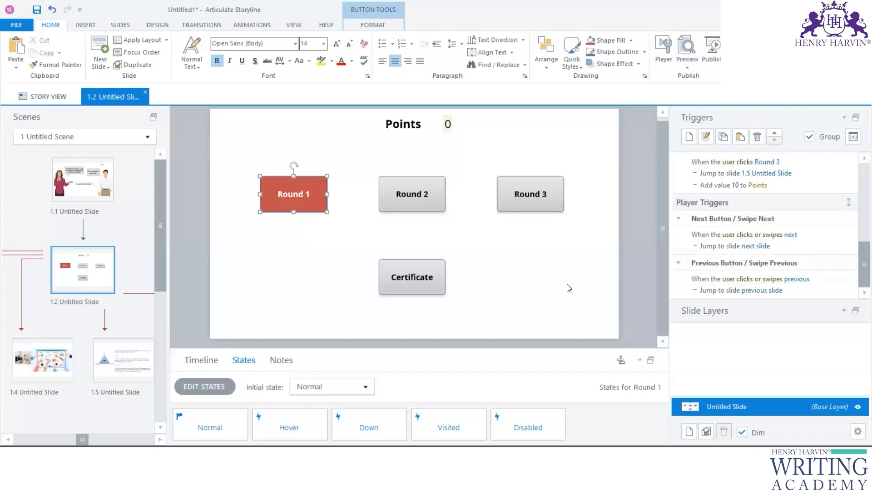
pyautogui.click(551, 281)
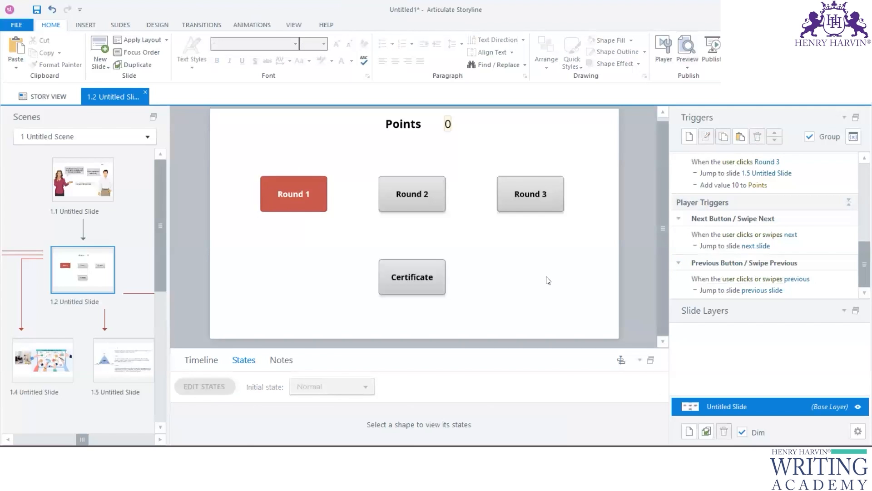
pyautogui.click(424, 269)
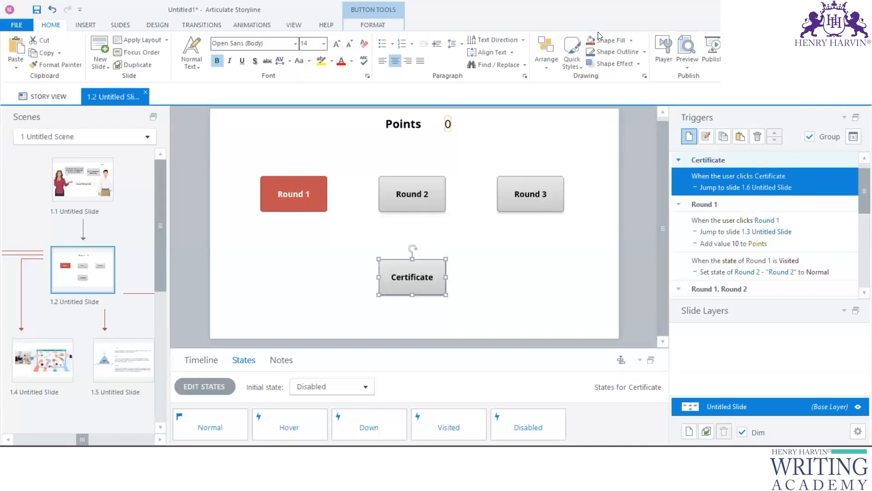
pyautogui.click(661, 63)
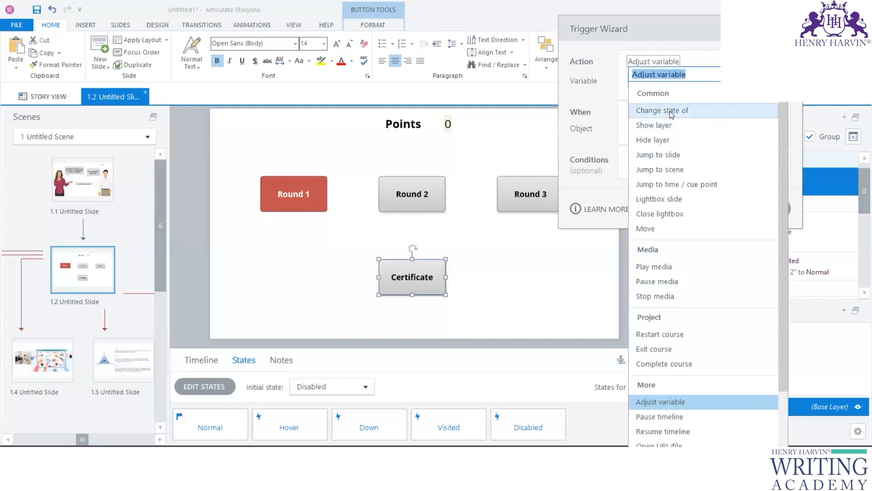
pyautogui.click(670, 111)
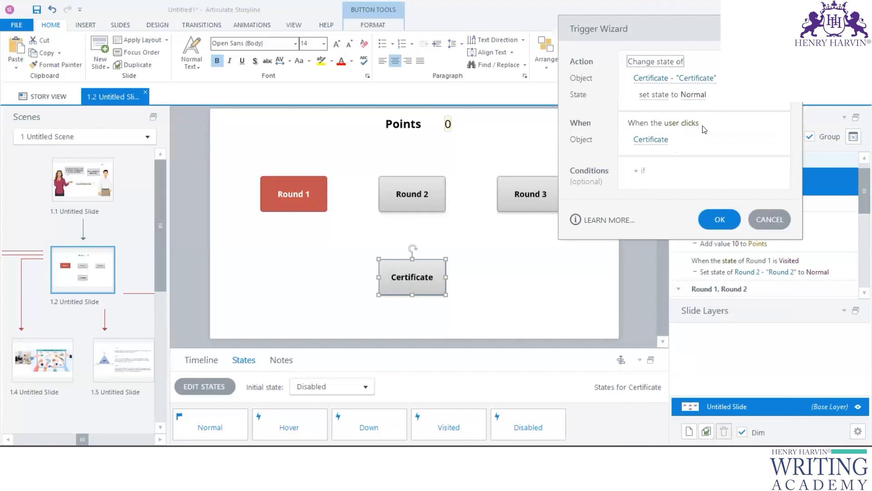
pyautogui.click(690, 124)
pyautogui.click(670, 173)
pyautogui.click(660, 140)
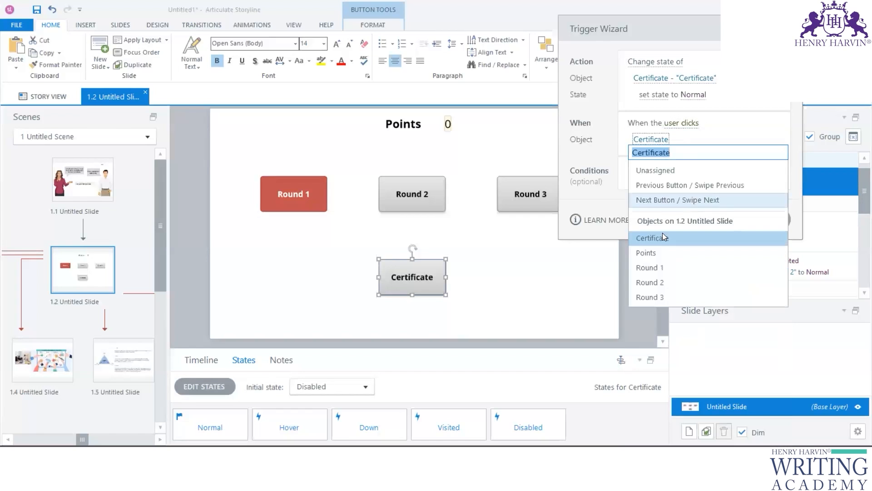
pyautogui.click(708, 146)
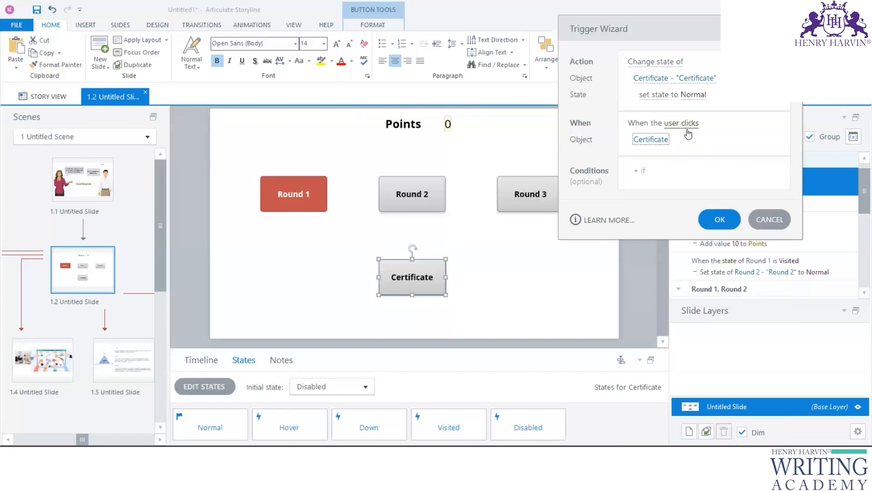
# Make the Certificate trigger run when the state of all of Round 1, Round 2 and Round 3 is Visited, and save it
pyautogui.click(684, 123)
pyautogui.click(652, 269)
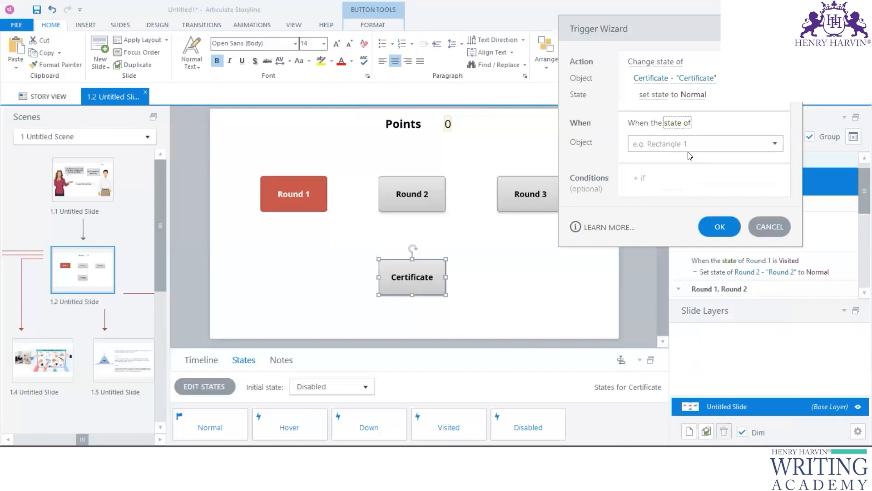
pyautogui.click(775, 143)
pyautogui.click(640, 195)
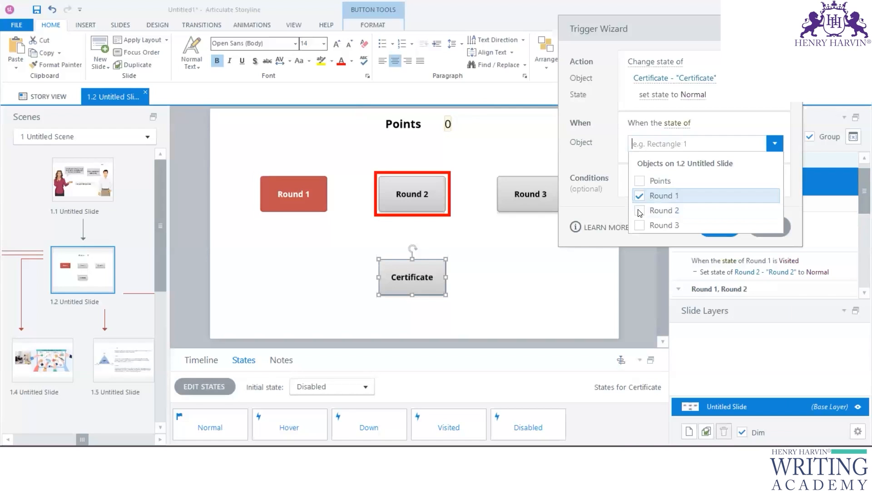
pyautogui.click(640, 210)
pyautogui.click(640, 225)
pyautogui.click(662, 244)
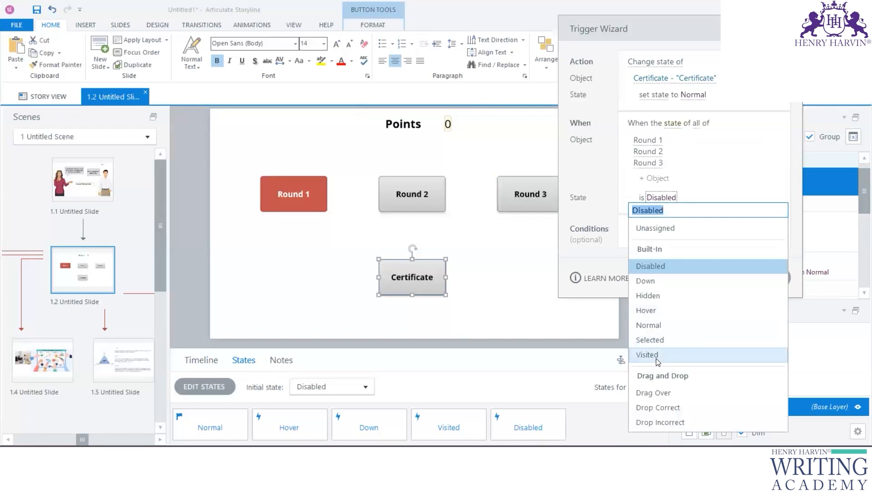
pyautogui.click(719, 278)
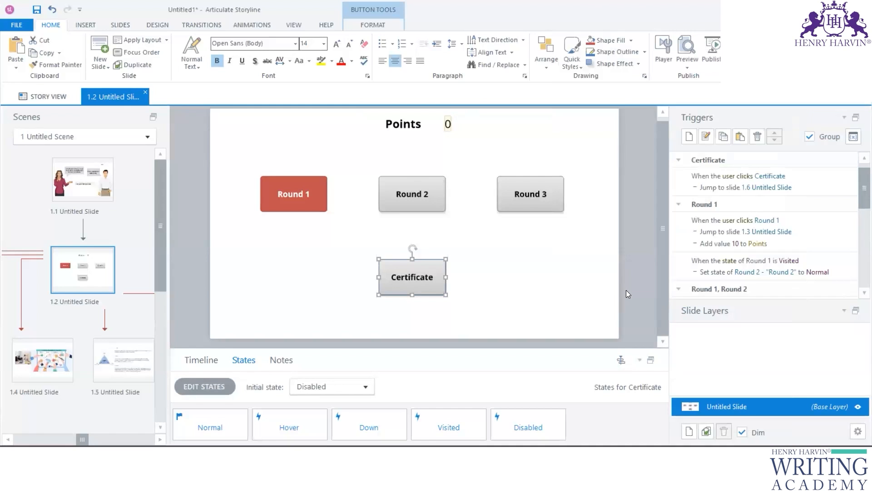
# Review the triggers and slide connections of slide 1.2, including the settings of the Round 1 jump-to-slide trigger
pyautogui.moveTo(860, 201); pyautogui.dragTo(860, 285)
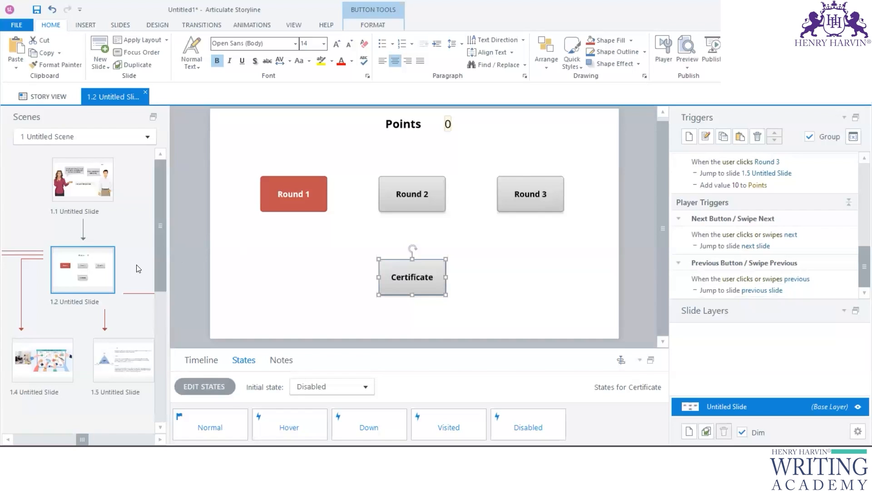
pyautogui.scroll(-1, 139, 269)
pyautogui.scroll(-4, 131, 252)
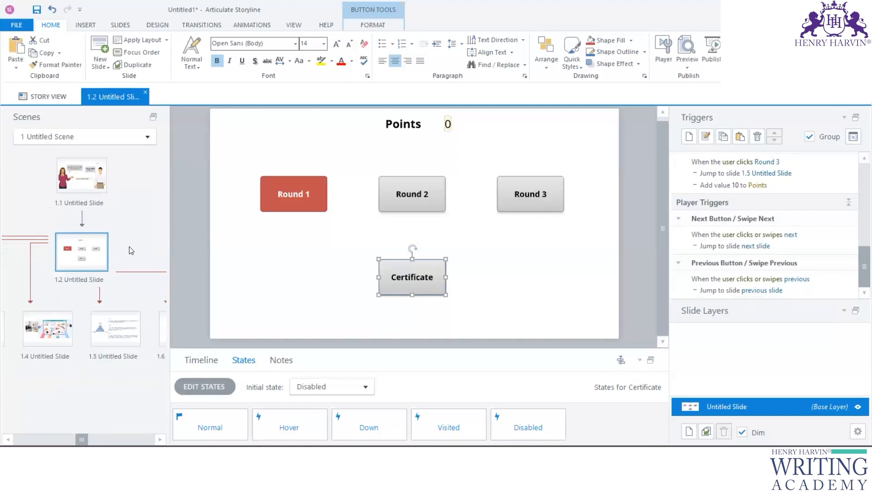
pyautogui.scroll(-2, 130, 250)
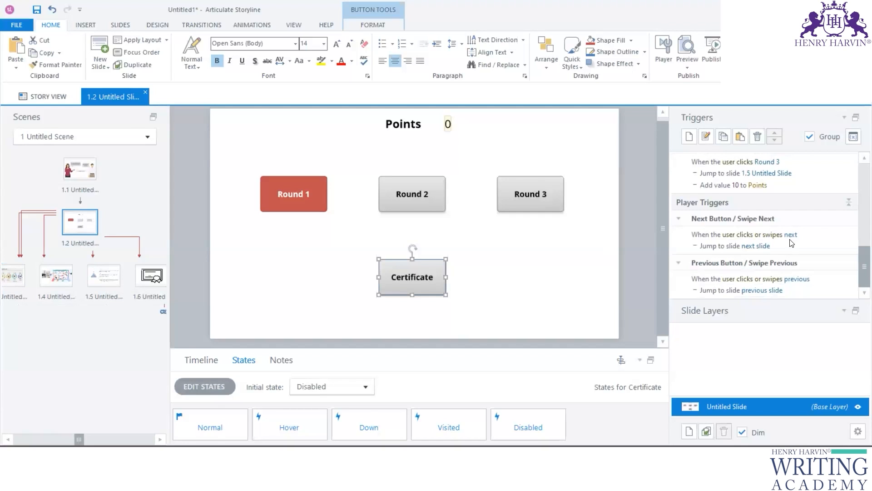
pyautogui.moveTo(860, 257); pyautogui.dragTo(860, 188)
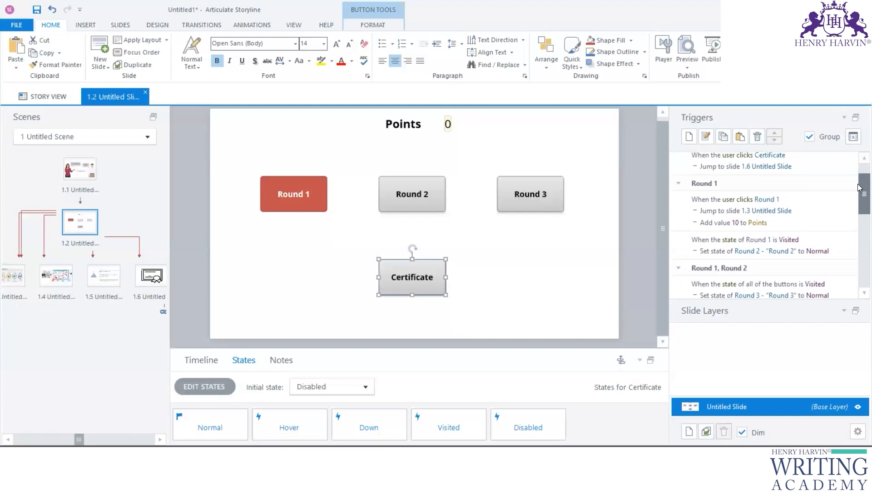
pyautogui.doubleClick(832, 203)
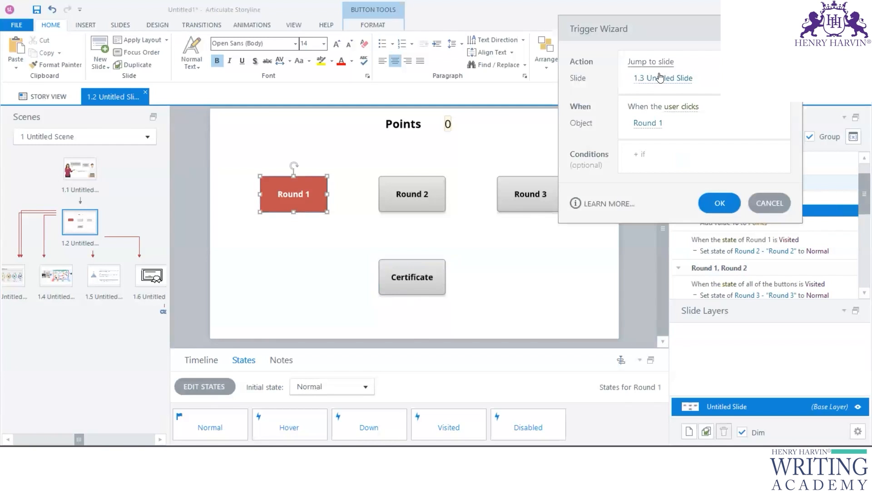
pyautogui.click(733, 205)
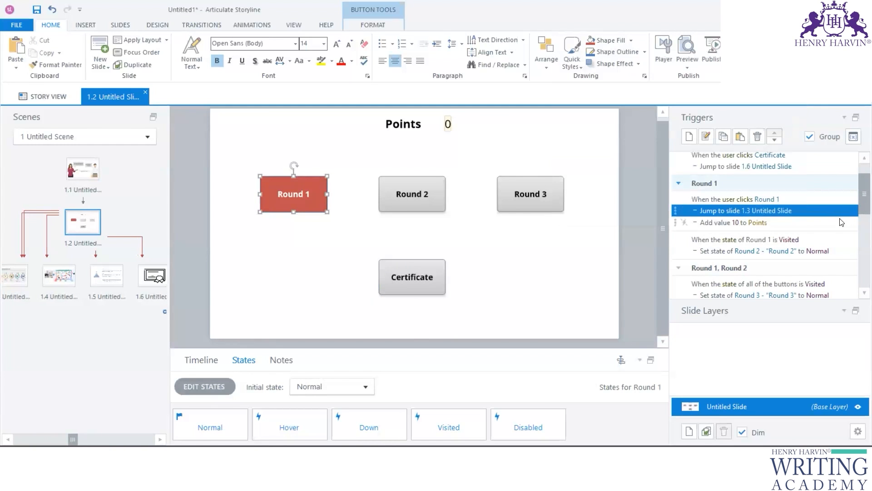
pyautogui.moveTo(860, 202)
pyautogui.mouseDown()
pyautogui.moveTo(859, 274)
pyautogui.moveTo(860, 184)
pyautogui.moveTo(863, 198)
pyautogui.mouseUp()
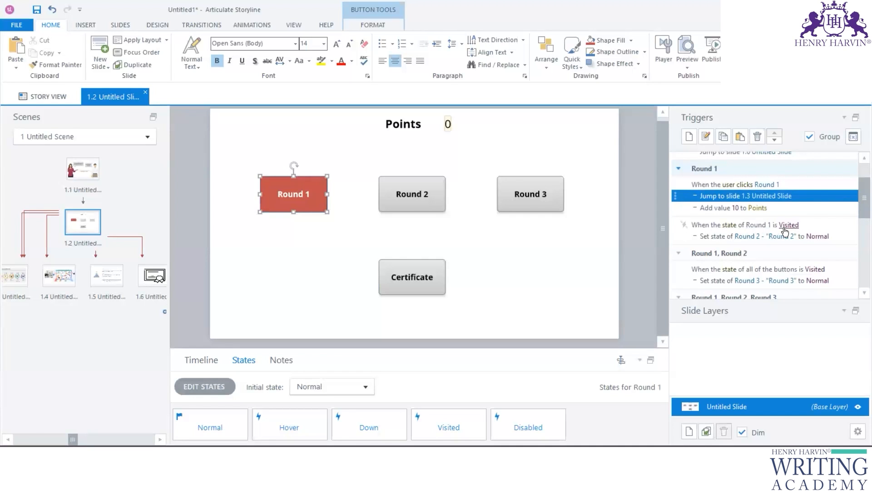
# Delete the Next Button / Swipe Next player trigger from slide 1.2 and confirm the deletion
pyautogui.moveTo(860, 200); pyautogui.dragTo(860, 278)
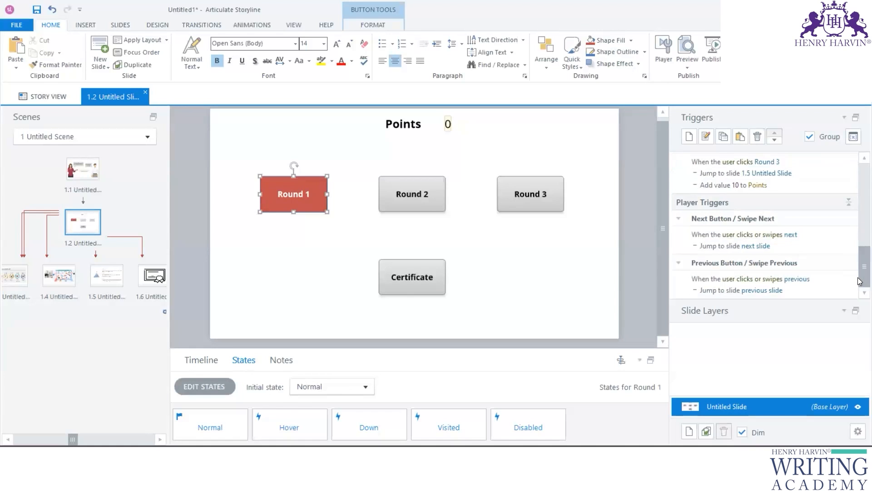
pyautogui.click(830, 241)
pyautogui.rightClick(838, 241)
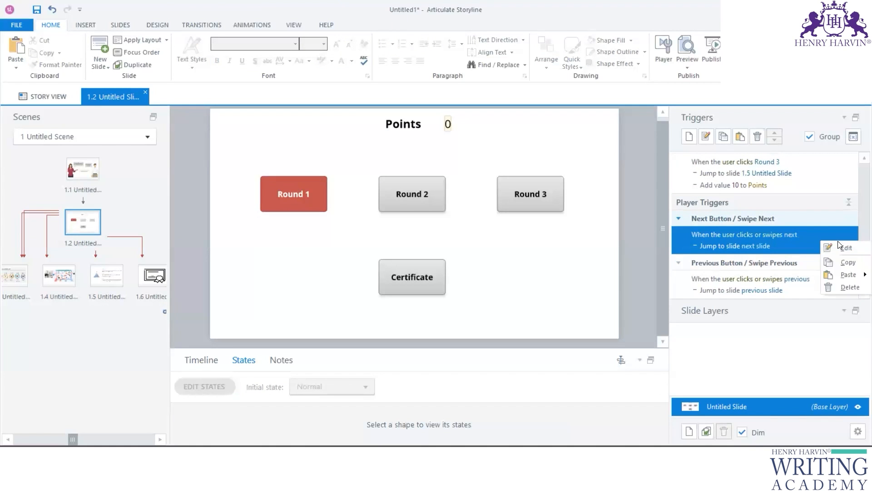
pyautogui.click(844, 287)
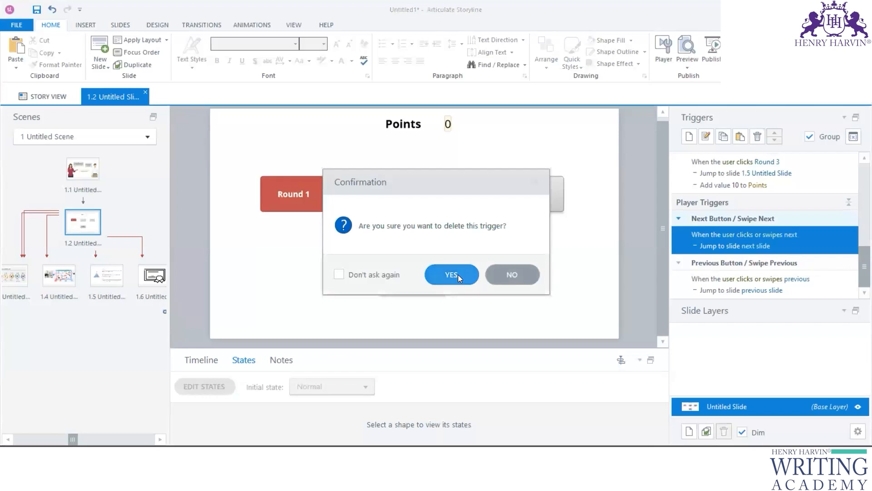
pyautogui.click(453, 275)
# Delete the Previous Button / Swipe Previous player trigger from slide 1.2 and confirm the deletion
pyautogui.click(827, 281)
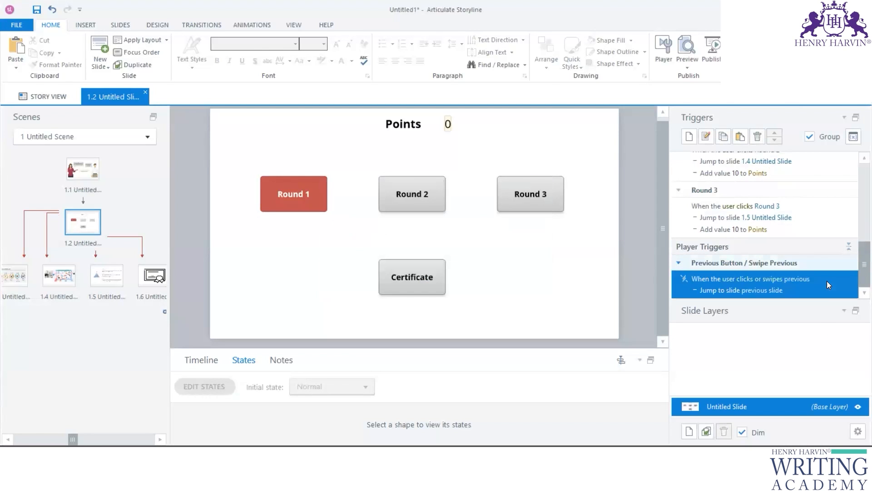
pyautogui.rightClick(829, 281)
pyautogui.click(842, 325)
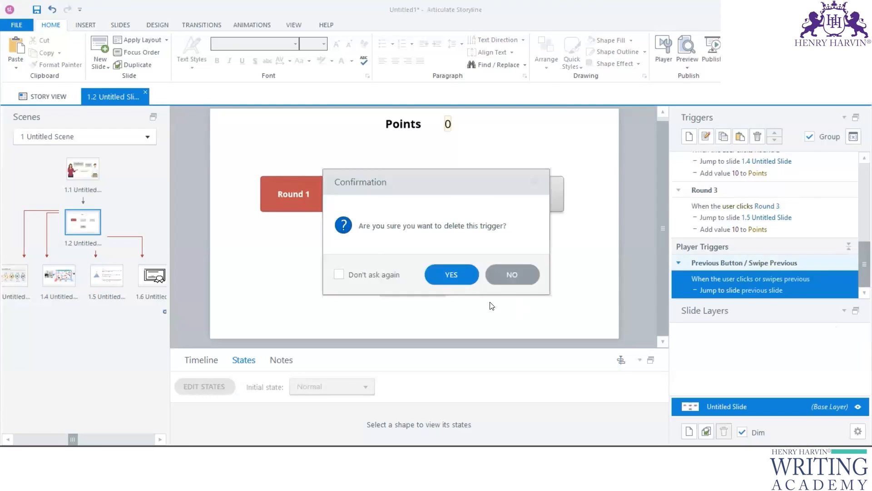
pyautogui.click(455, 278)
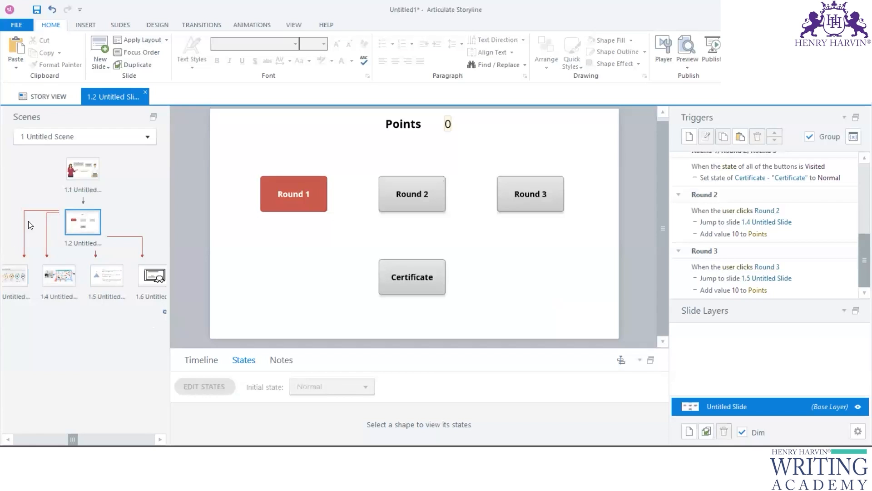
# Open slide 1.3, the Project Management Phases slide, for editing
pyautogui.click(25, 295)
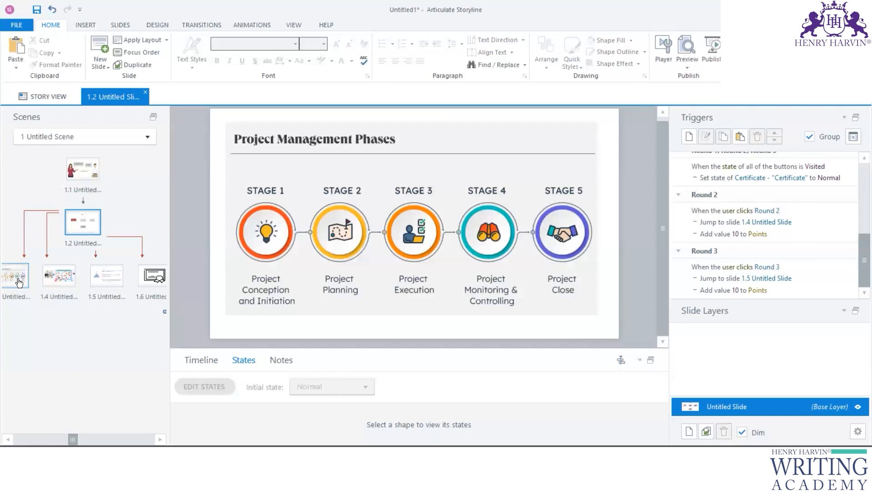
pyautogui.click(84, 25)
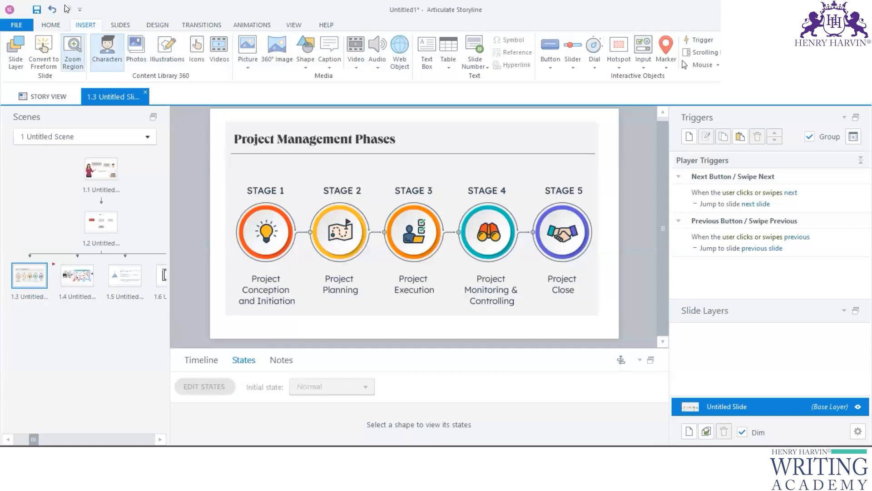
pyautogui.click(551, 66)
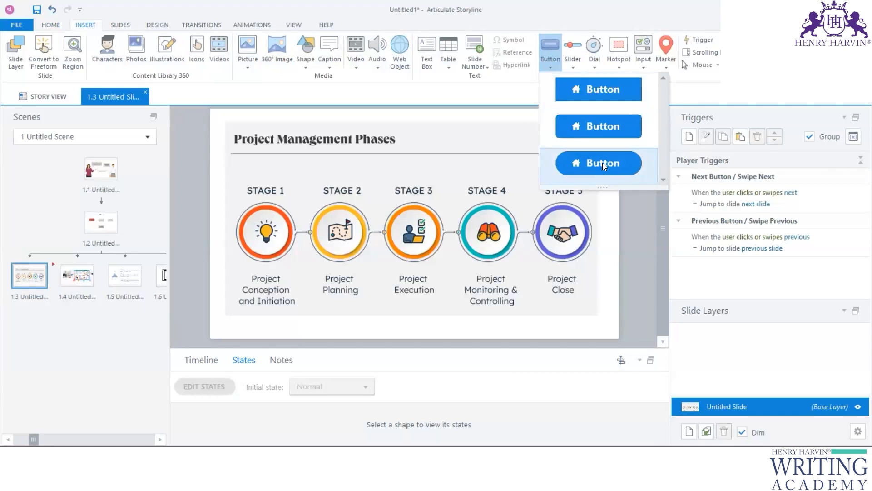
pyautogui.click(603, 163)
pyautogui.click(580, 314)
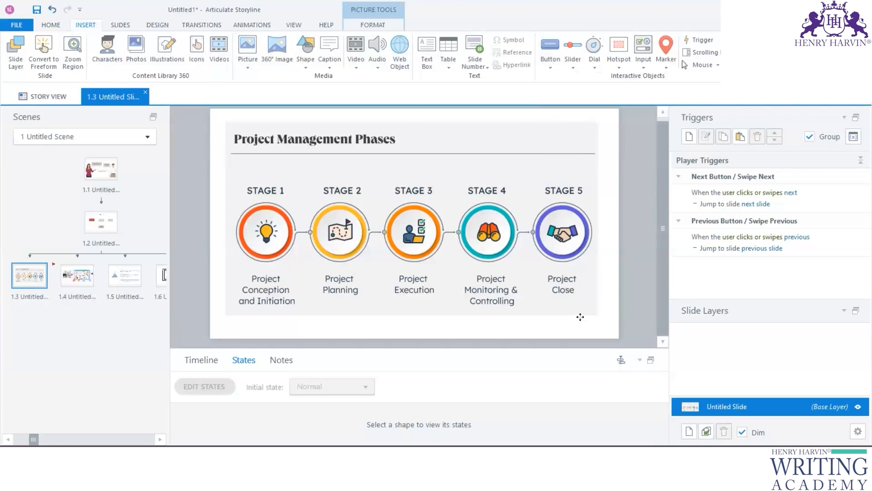
pyautogui.click(580, 319)
# Draw a rounded button at the slide's lower-right corner, about X 822 px, Y 475 px, and give it the red style with a left-arrow icon
pyautogui.click(552, 68)
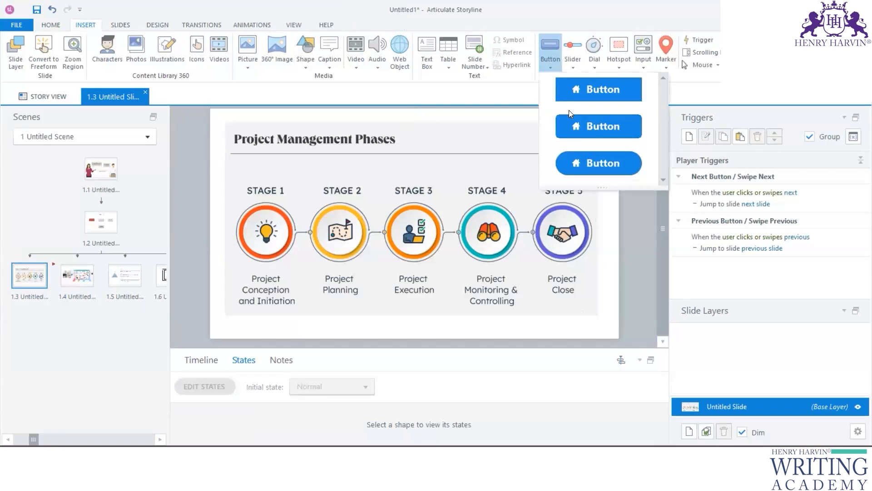
pyautogui.click(598, 161)
pyautogui.moveTo(562, 313)
pyautogui.mouseDown()
pyautogui.moveTo(624, 321)
pyautogui.moveTo(608, 319)
pyautogui.mouseUp()
pyautogui.moveTo(548, 329); pyautogui.dragTo(560, 330)
pyautogui.click(313, 53)
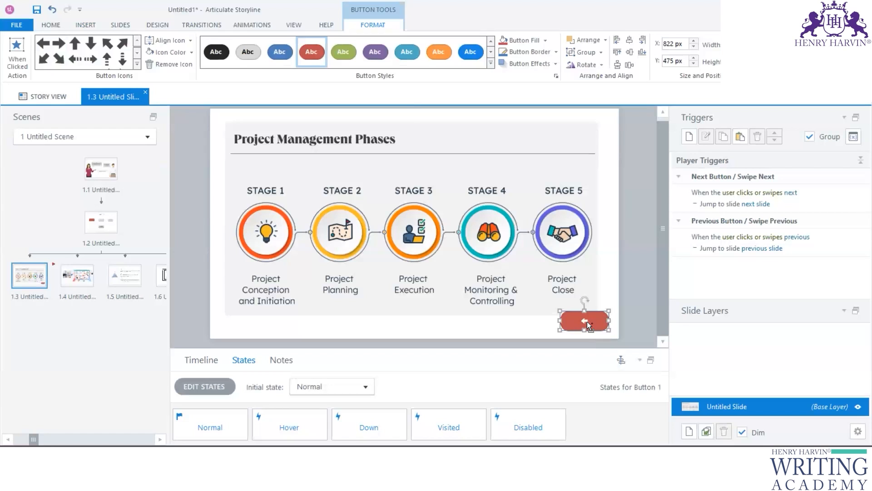
# Enlarge the back button's arrow icon by setting its font size to 24
pyautogui.hotkey('ctrl', 'a')
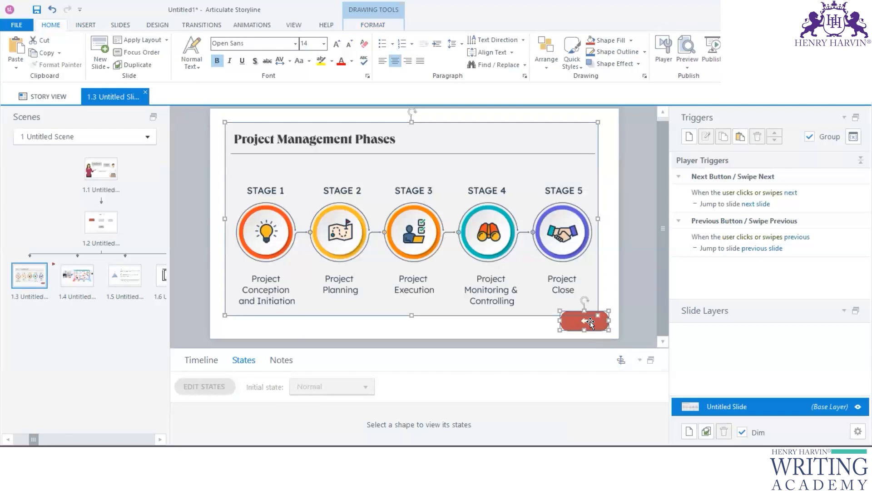
pyautogui.click(621, 298)
pyautogui.click(585, 323)
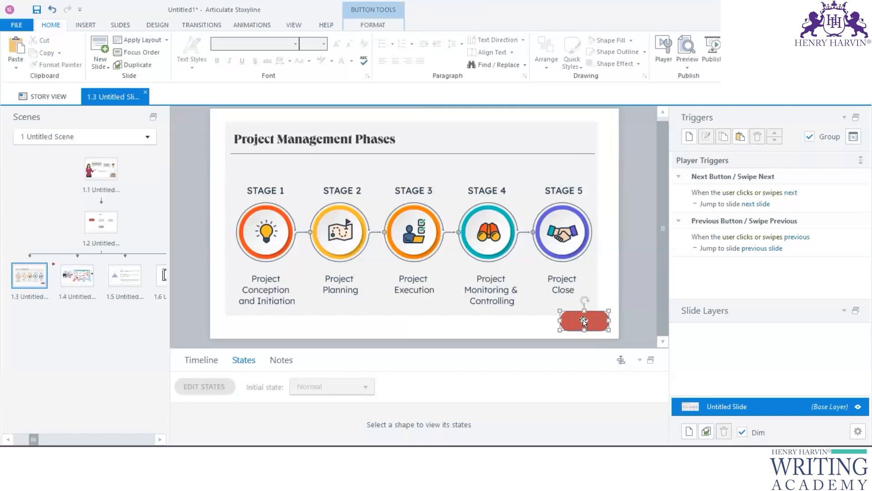
pyautogui.doubleClick(585, 323)
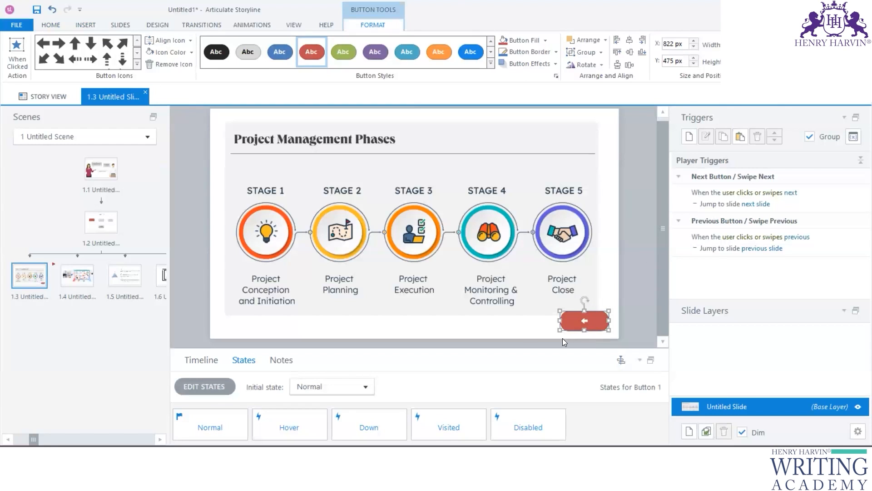
pyautogui.click(51, 25)
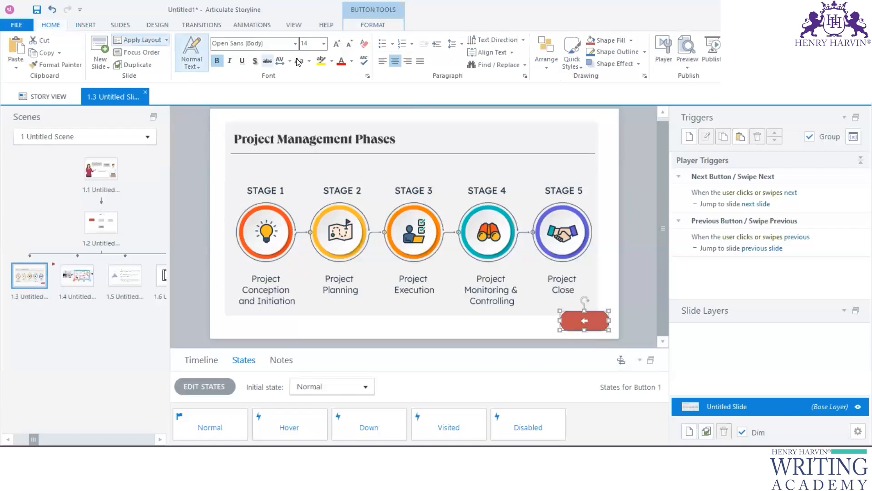
pyautogui.click(348, 44)
pyautogui.click(350, 47)
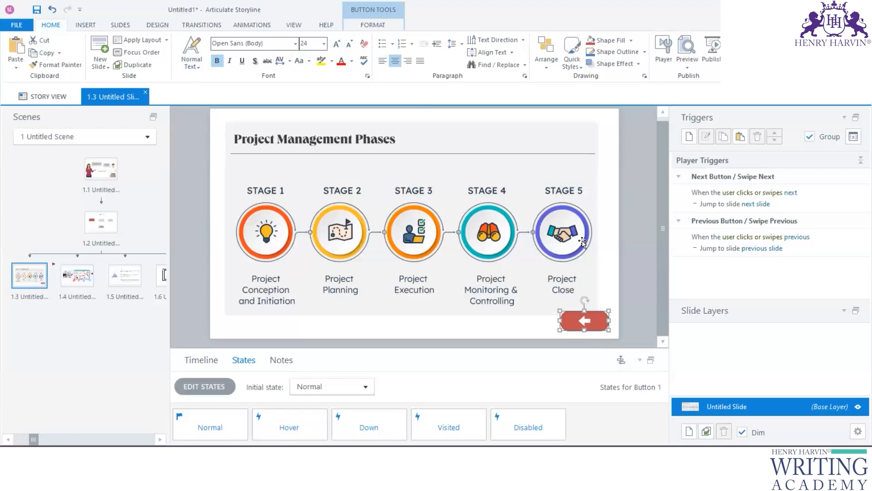
pyautogui.click(620, 290)
# Copy the back button from slide 1.3 and paste it onto slides 1.4 and 1.5
pyautogui.click(593, 315)
pyautogui.click(77, 275)
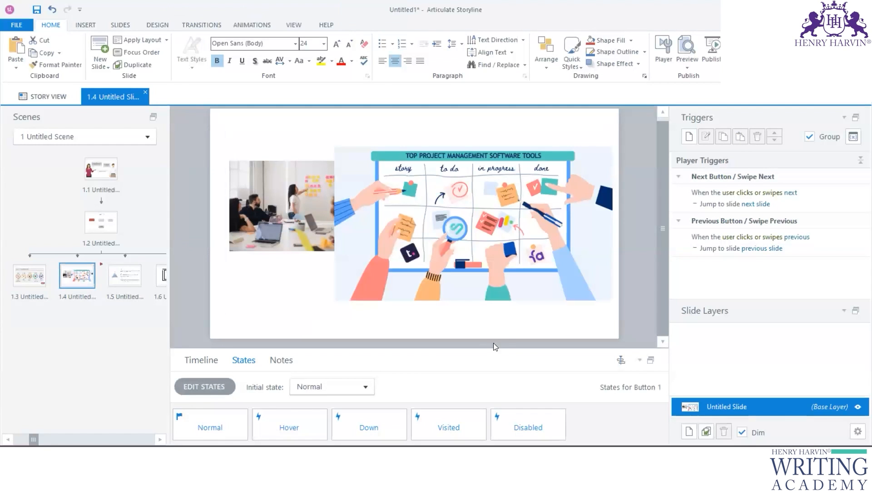
pyautogui.hotkey('ctrl', 'v')
pyautogui.click(125, 275)
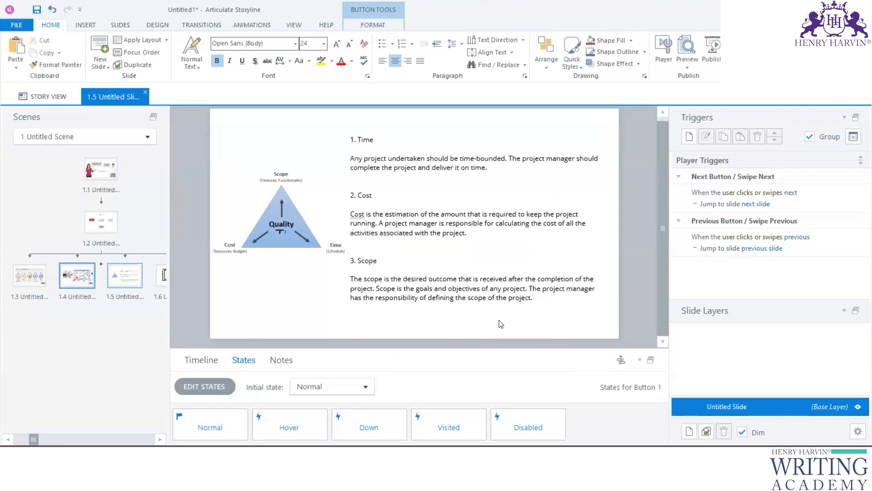
pyautogui.hotkey('ctrl', 'v')
# Add a trigger on slide 1.3 that jumps to slide 1.2 when the user clicks the back button, Button 1
pyautogui.click(30, 275)
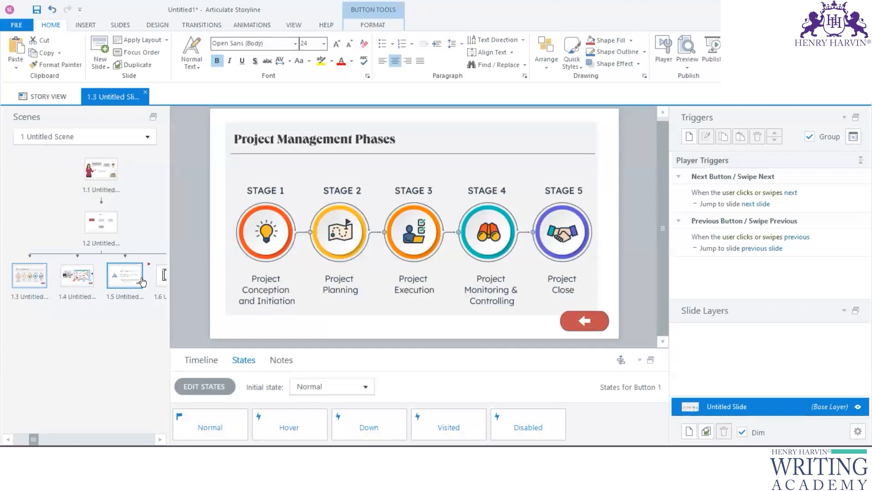
pyautogui.click(595, 318)
pyautogui.click(690, 136)
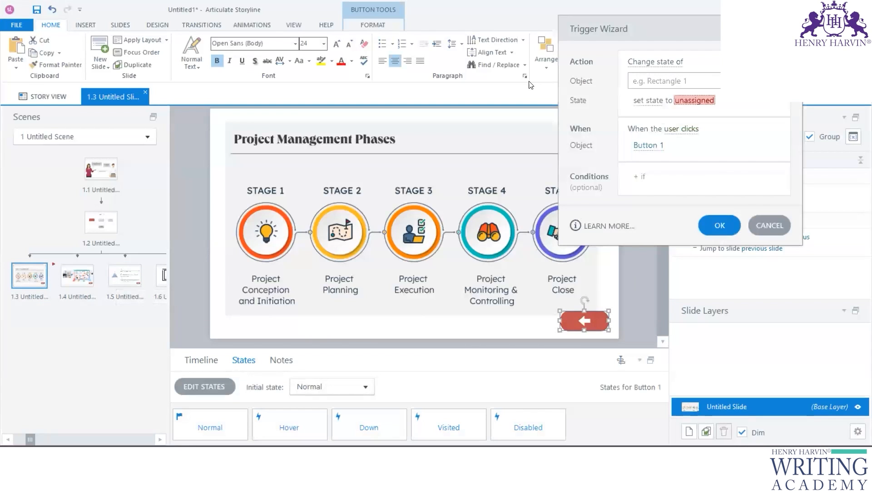
pyautogui.click(649, 65)
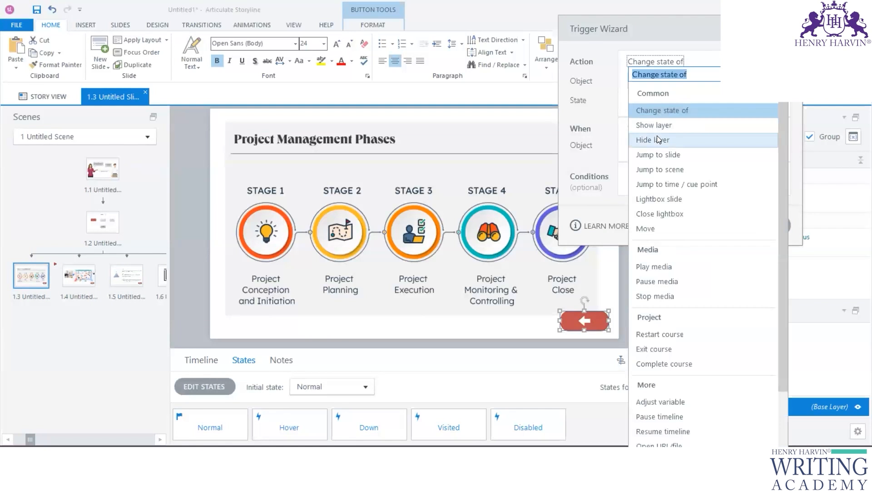
pyautogui.click(658, 155)
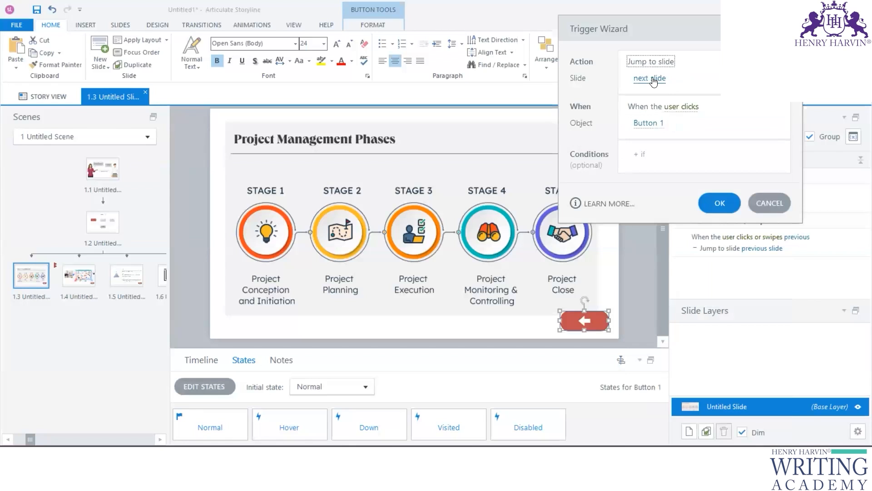
pyautogui.click(655, 81)
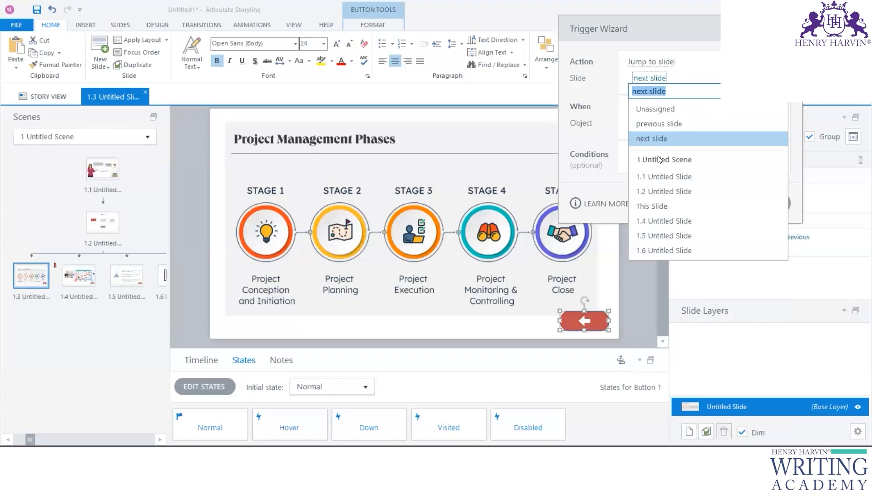
pyautogui.click(665, 191)
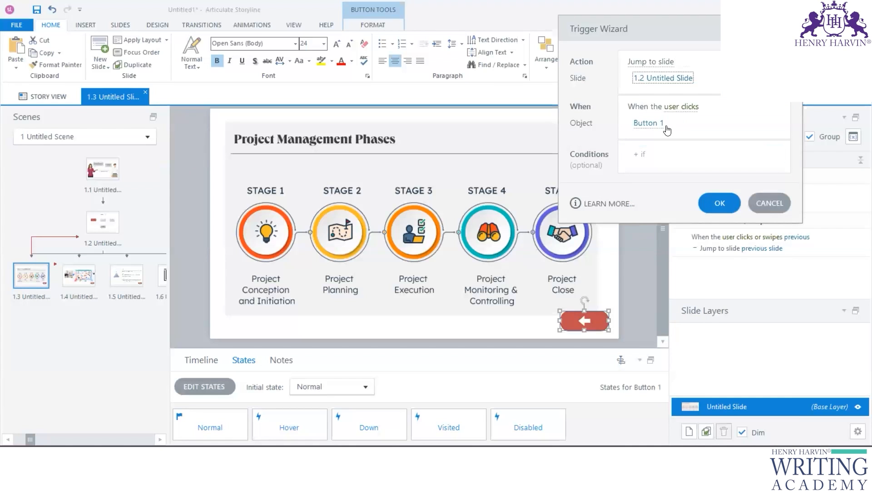
pyautogui.click(719, 203)
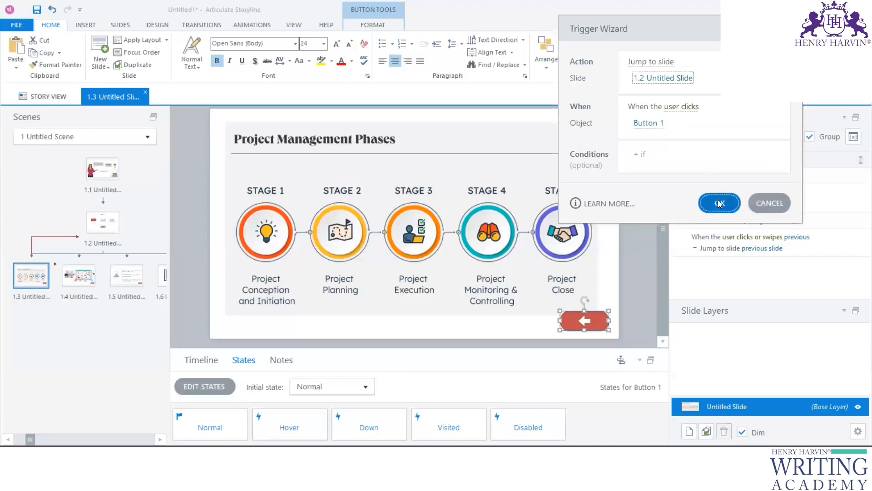
# Add a trigger on slide 1.4 that jumps to slide 1.2 when the user clicks Button 1
pyautogui.click(91, 286)
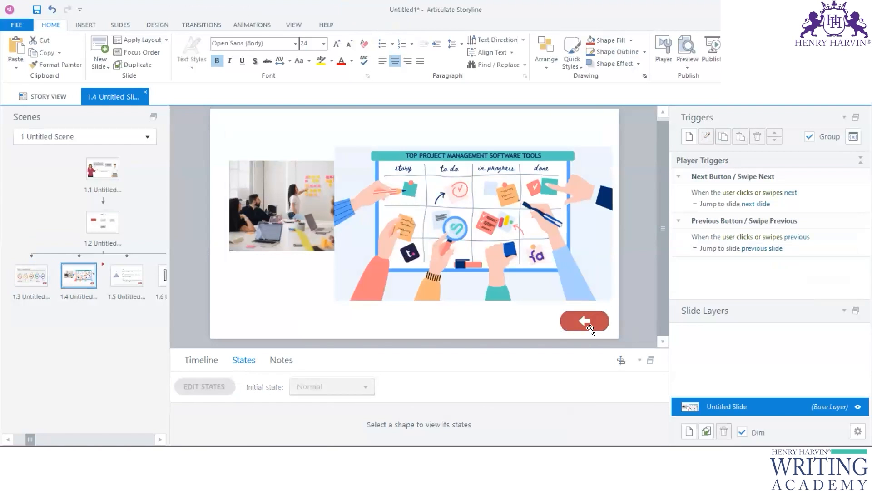
pyautogui.click(689, 140)
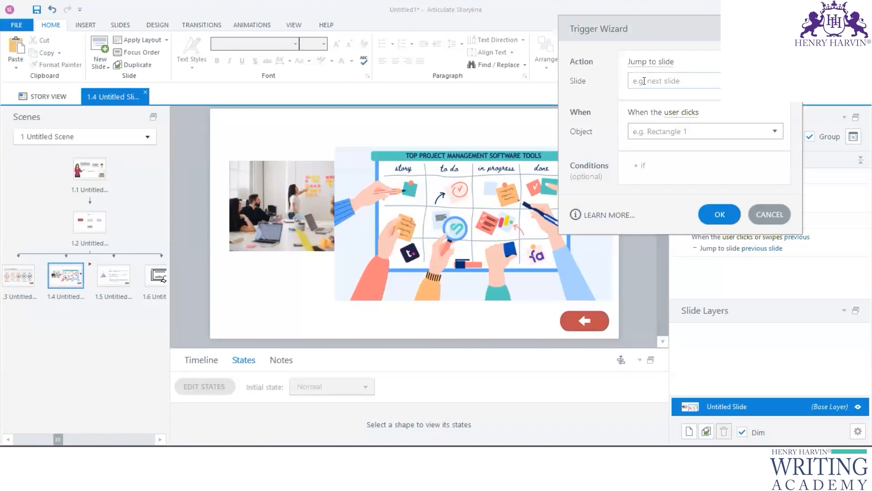
pyautogui.click(673, 81)
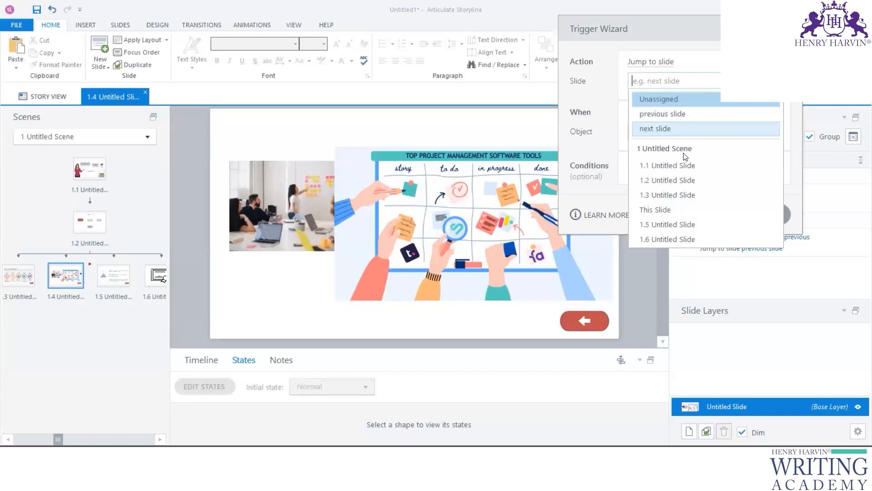
pyautogui.click(664, 180)
pyautogui.click(772, 125)
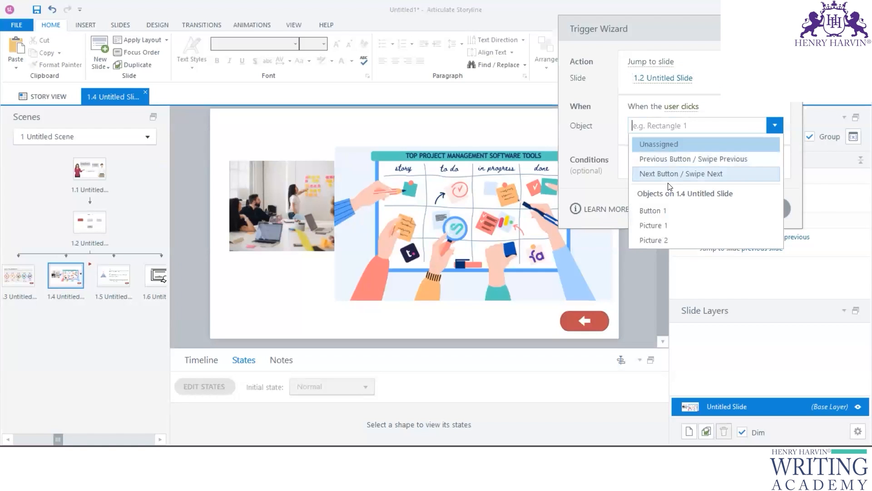
pyautogui.click(660, 211)
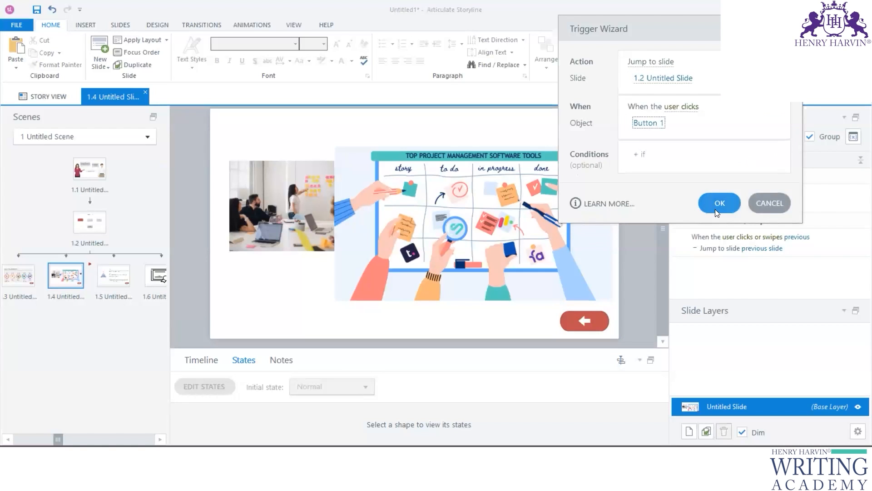
pyautogui.click(717, 202)
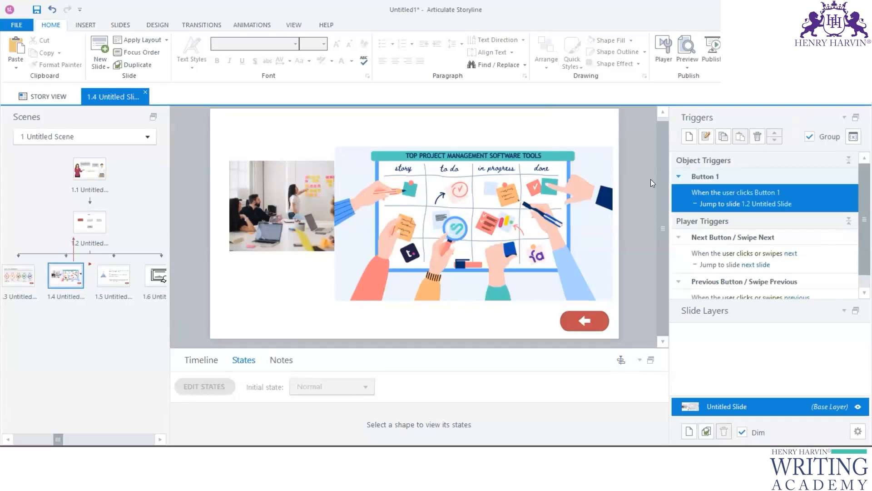
# Add a trigger on slide 1.5 that jumps to slide 1.2 when the user clicks Button 1
pyautogui.click(114, 275)
pyautogui.click(689, 136)
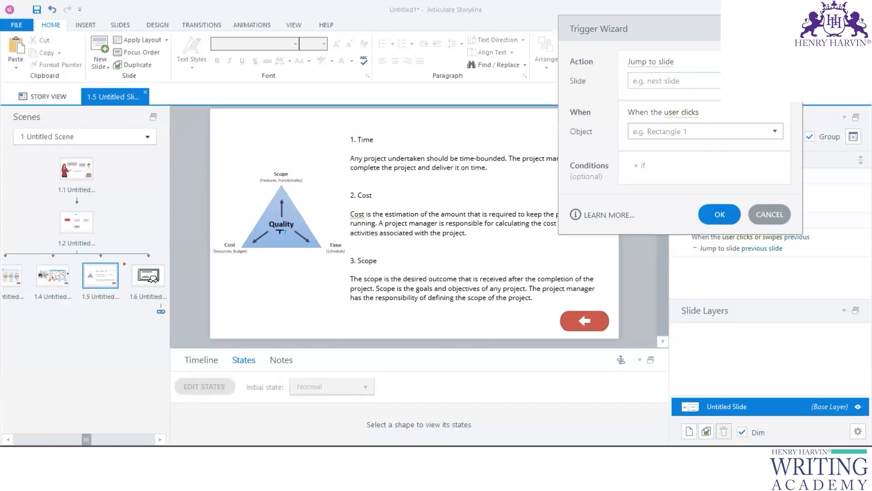
pyautogui.click(668, 81)
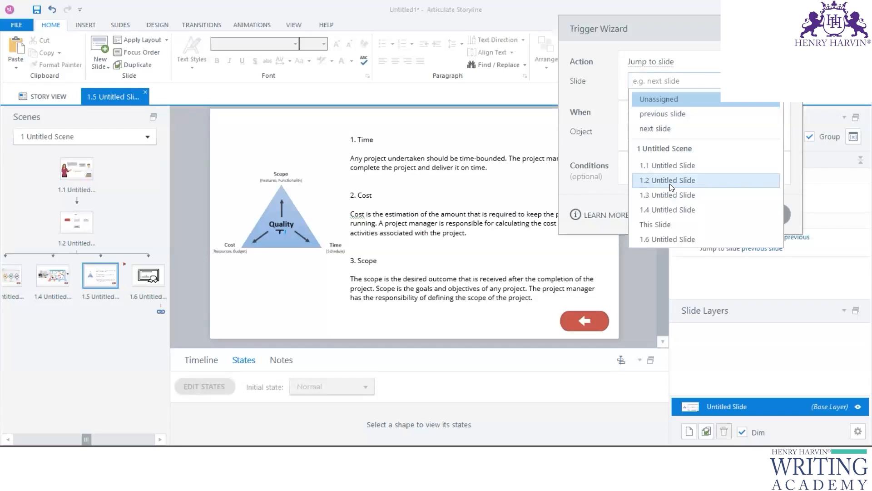
pyautogui.click(671, 181)
pyautogui.click(774, 126)
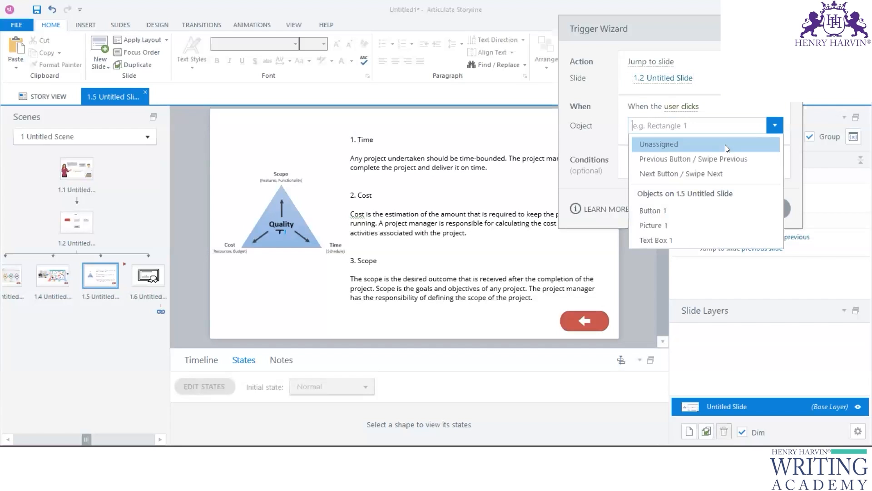
pyautogui.click(657, 212)
pyautogui.click(714, 200)
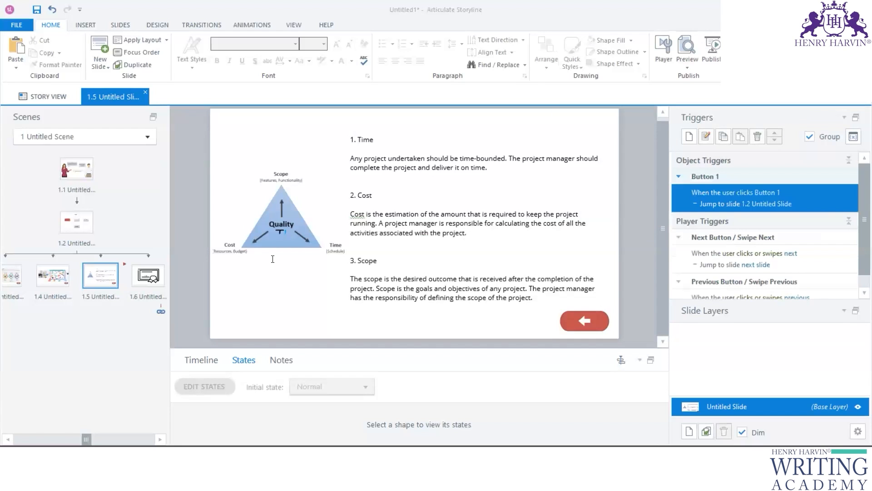
# Check the back buttons on the software tools slide and slide 1.3, and return to slide 1.2
pyautogui.click(69, 273)
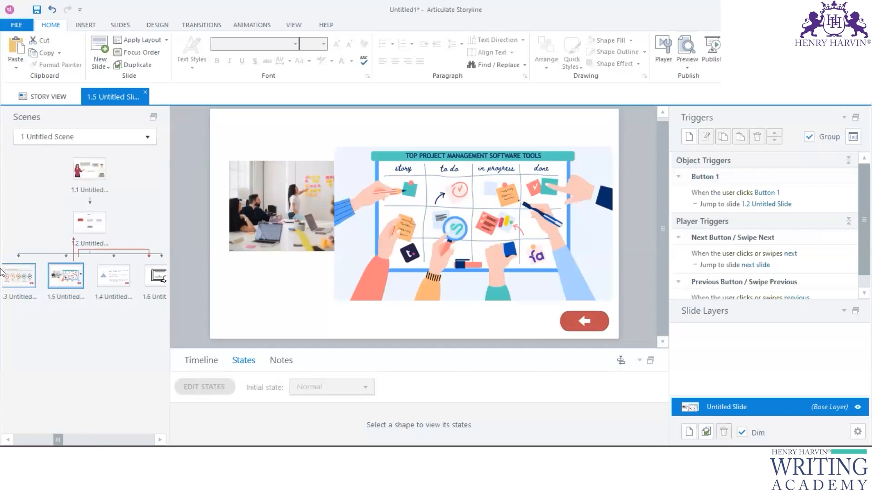
pyautogui.click(9, 275)
pyautogui.click(101, 223)
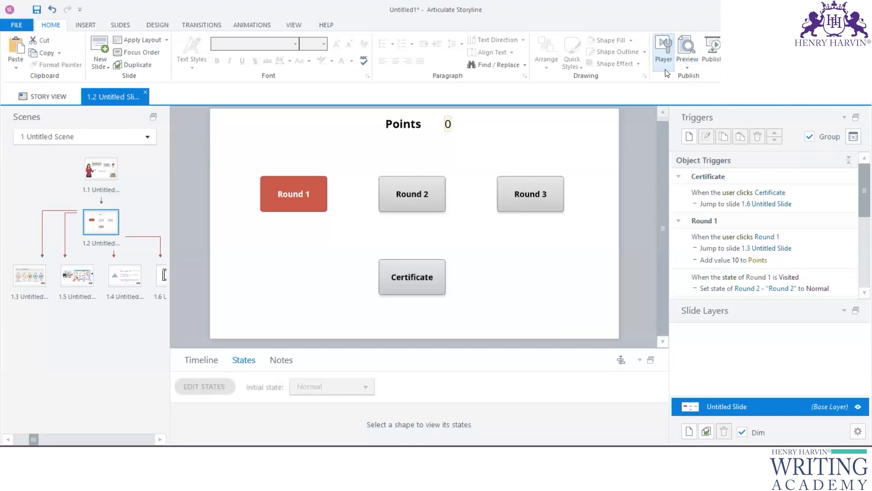
# Preview the course from its first slide and enter the learner's name in the text entry field
pyautogui.click(686, 68)
pyautogui.click(707, 92)
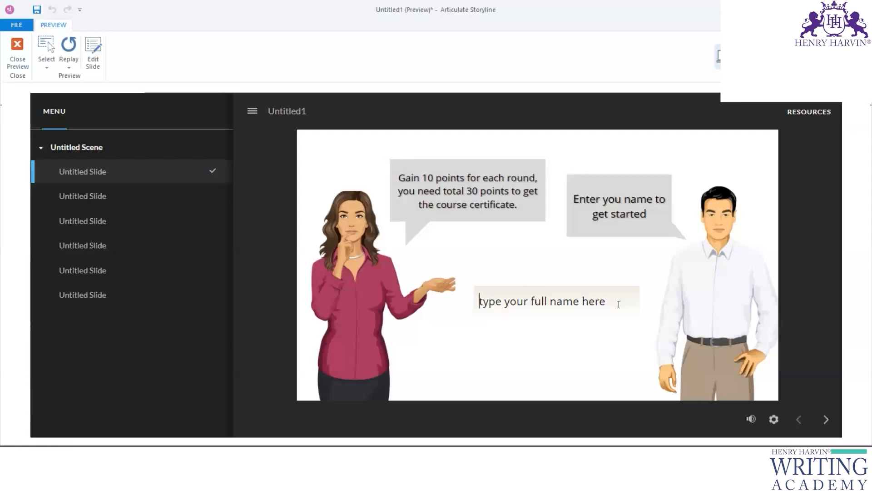
pyautogui.write('Komal')
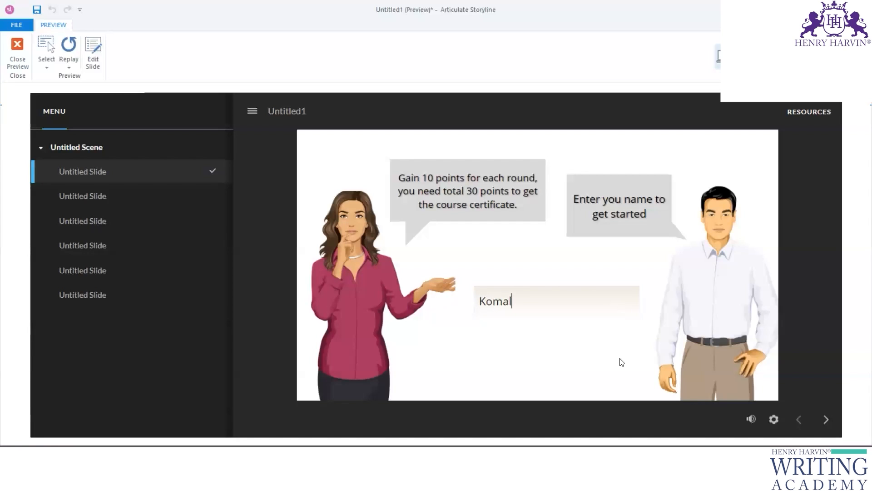
pyautogui.click(621, 358)
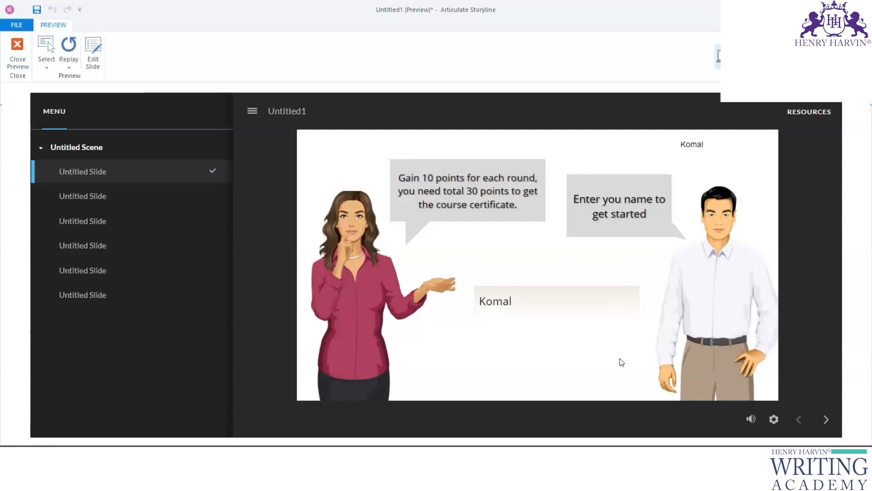
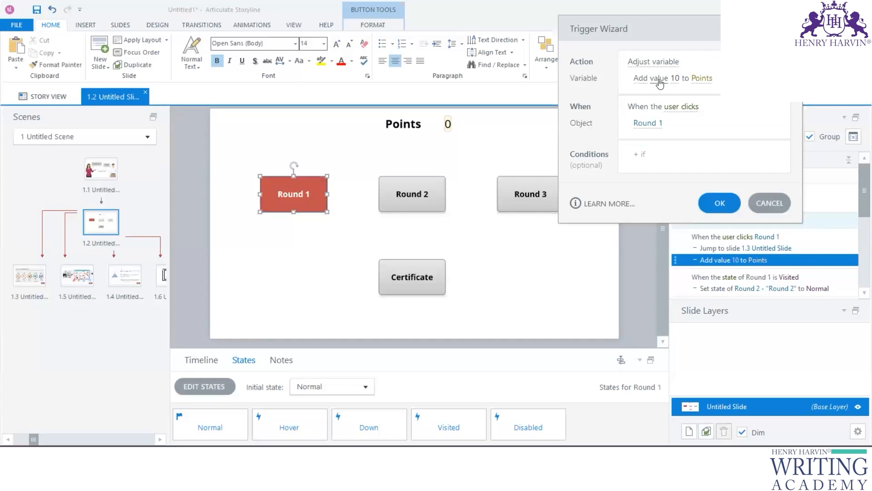
pyautogui.click(659, 82)
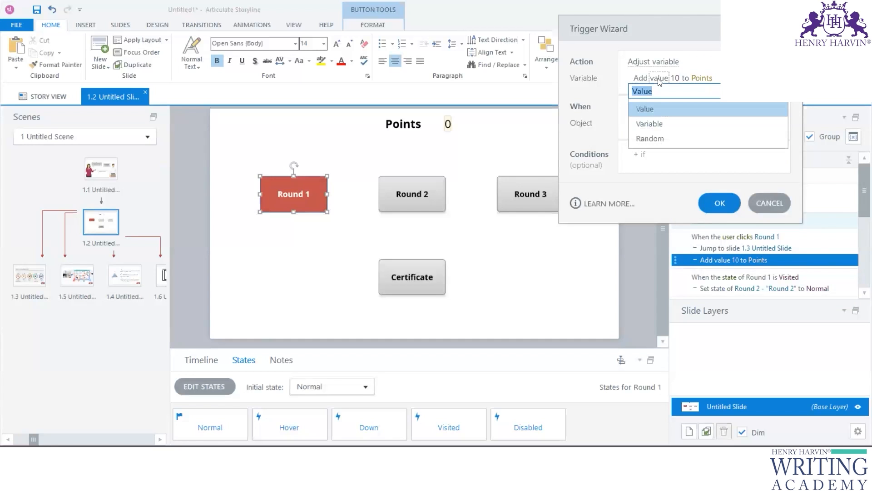
pyautogui.click(655, 111)
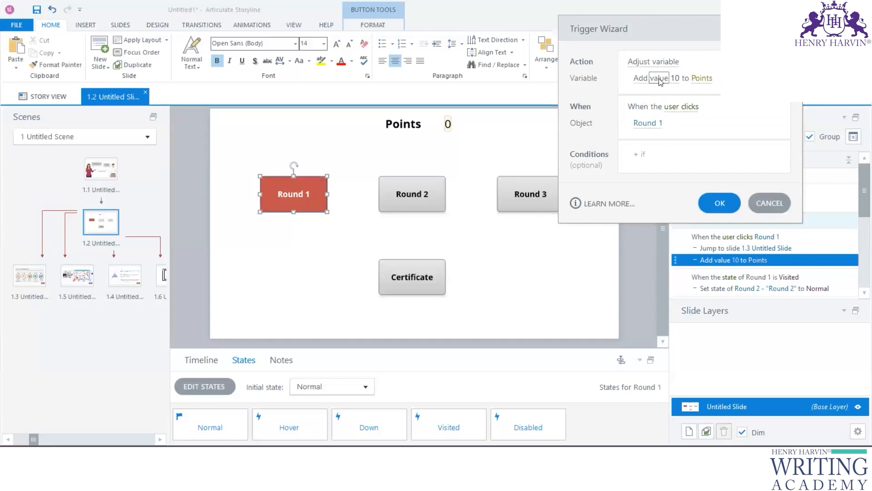
pyautogui.click(659, 82)
pyautogui.click(664, 125)
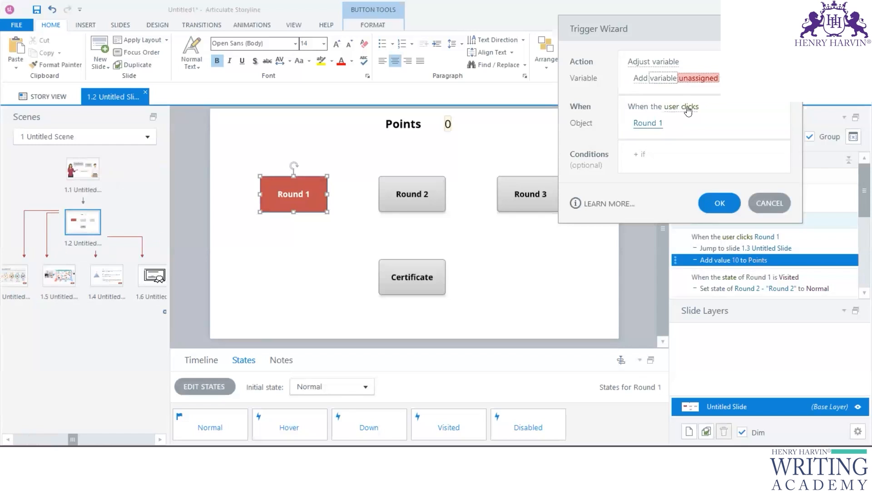
pyautogui.click(695, 81)
pyautogui.click(696, 146)
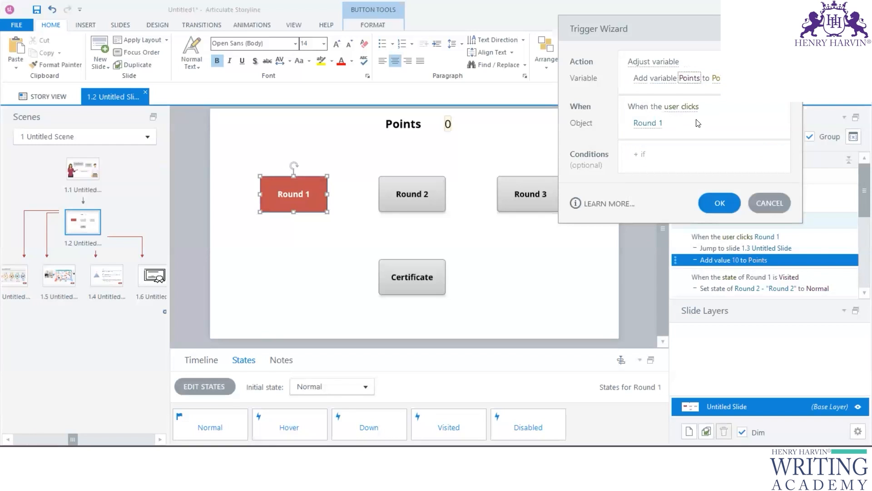
pyautogui.click(717, 79)
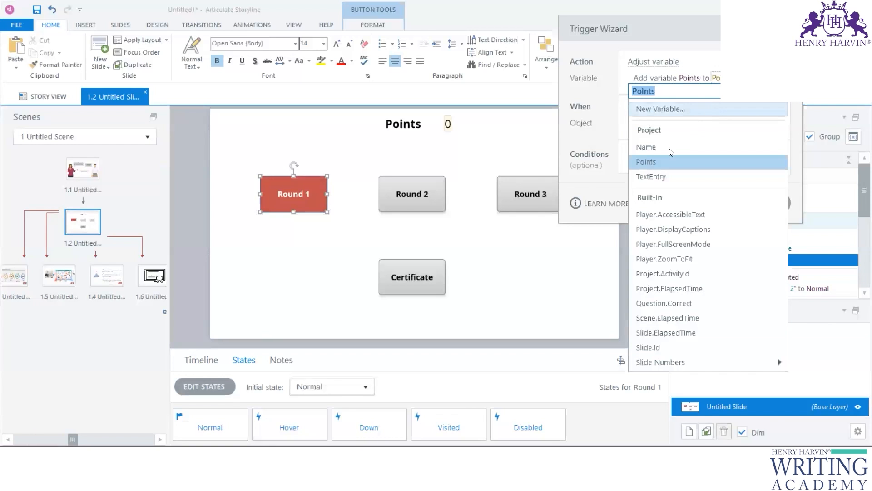
pyautogui.click(663, 162)
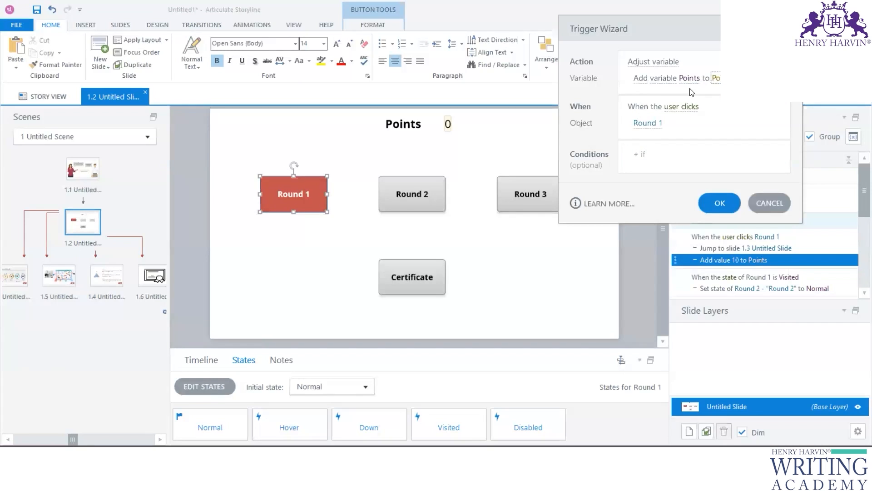
pyautogui.click(689, 79)
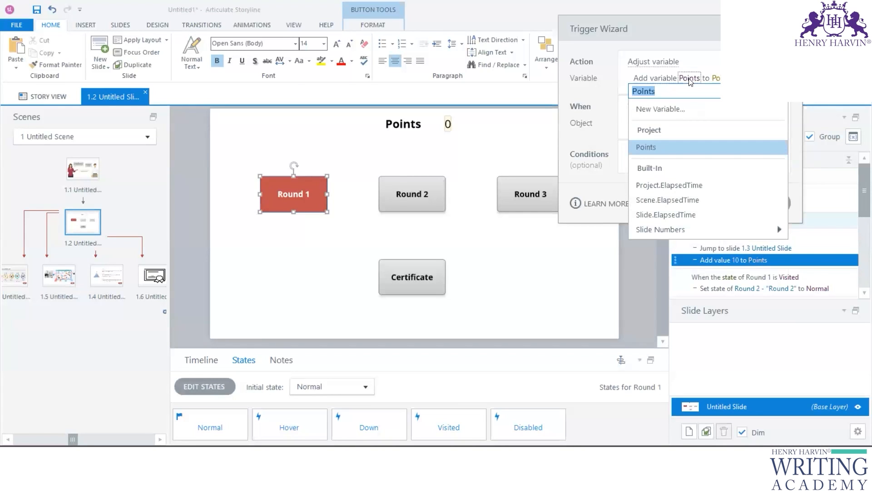
pyautogui.click(790, 28)
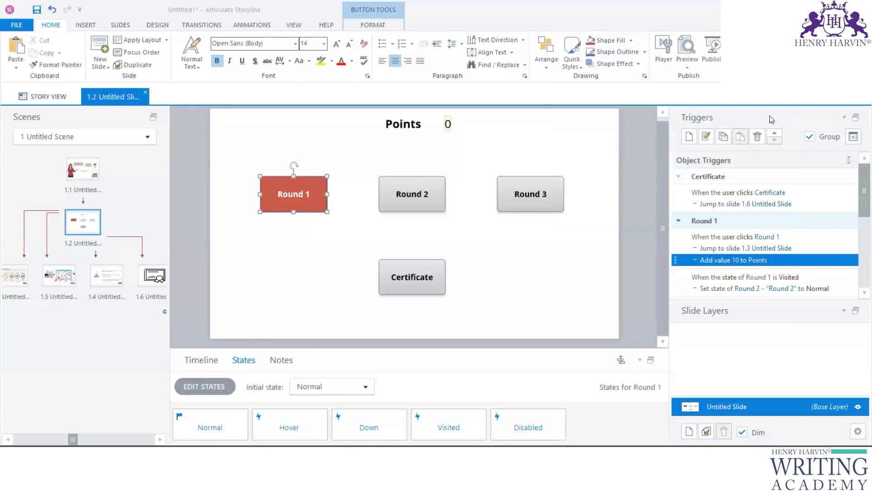
# Check the value type, amount and target variable of Round 1's points trigger without changing it
pyautogui.doubleClick(788, 259)
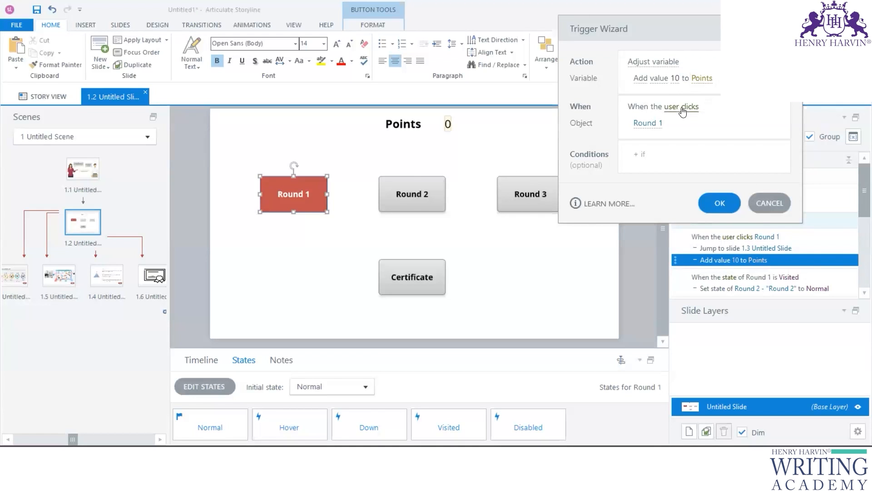
pyautogui.click(659, 79)
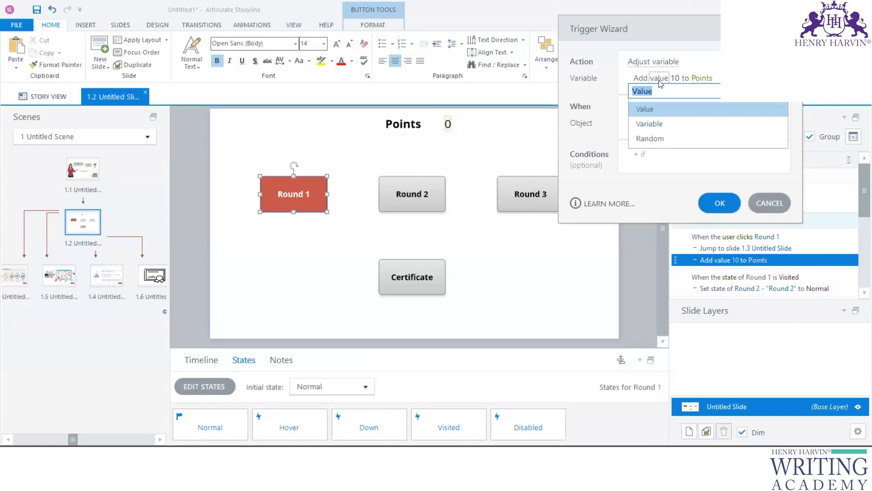
pyautogui.click(656, 109)
pyautogui.click(675, 79)
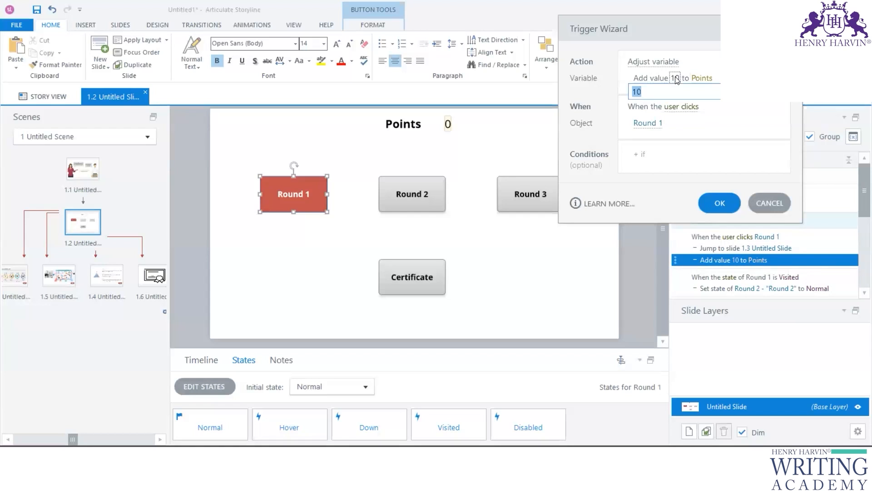
pyautogui.click(702, 79)
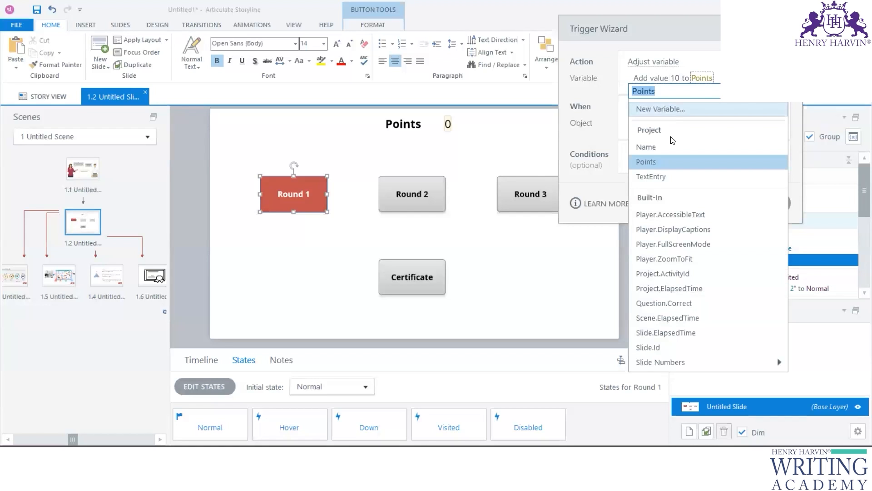
pyautogui.click(652, 162)
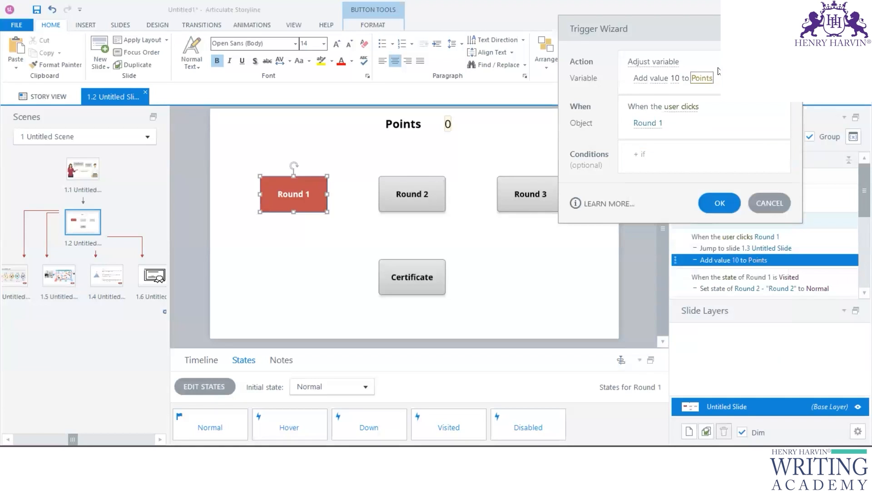
pyautogui.click(769, 202)
# Check the value settings of Round 3's points trigger and close it without changes
pyautogui.scroll(-3, 815, 263)
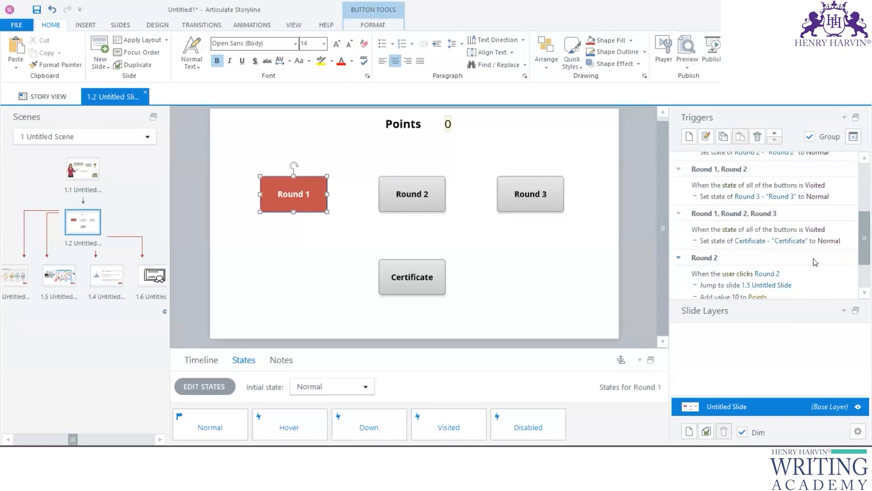
pyautogui.scroll(-3, 816, 259)
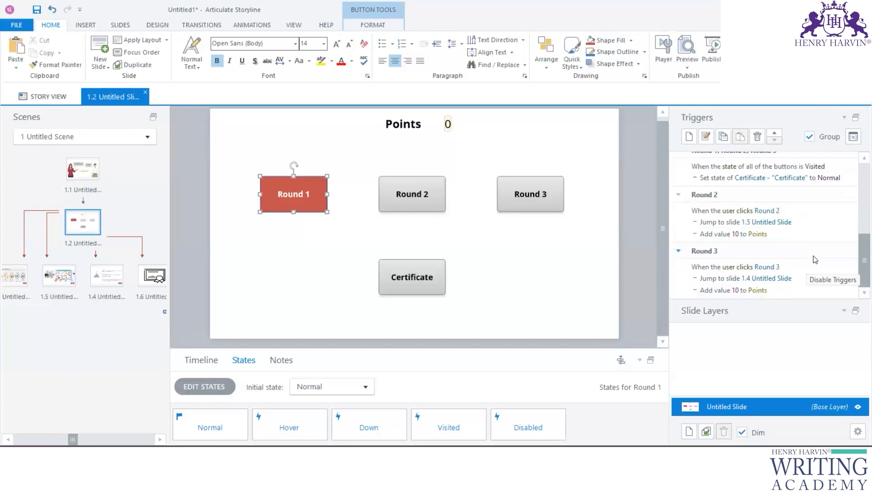
pyautogui.doubleClick(771, 289)
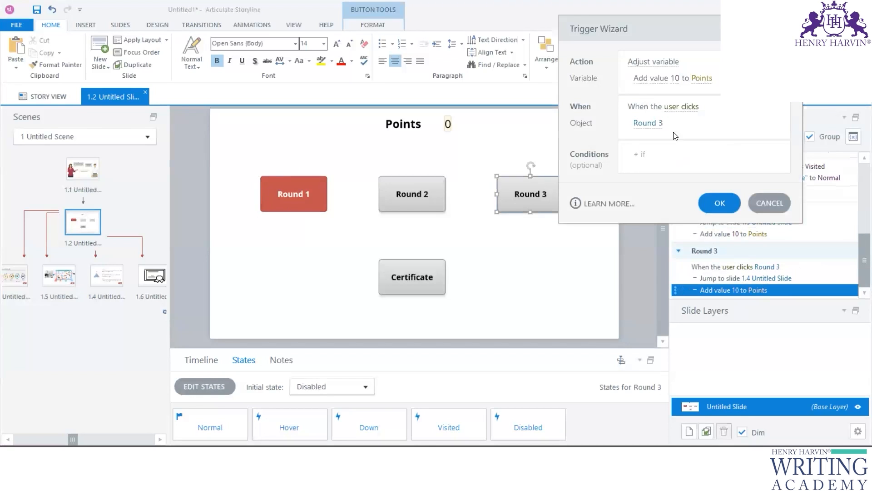
pyautogui.click(659, 80)
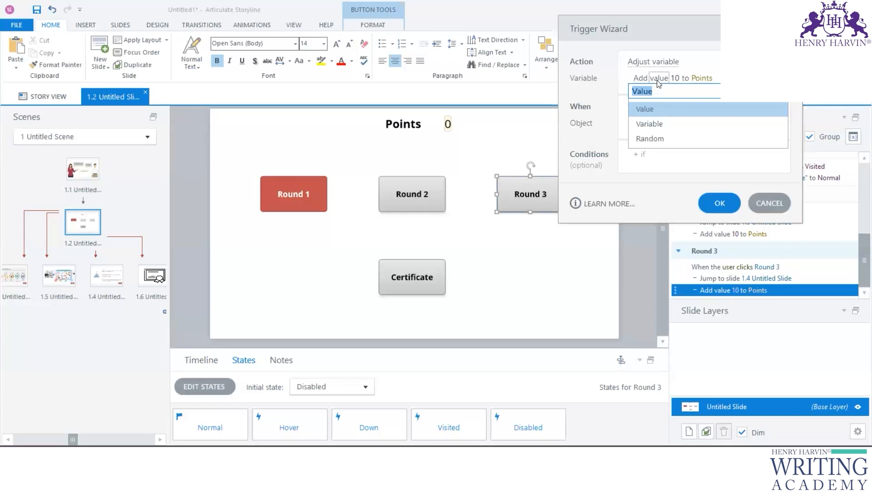
pyautogui.click(678, 79)
pyautogui.click(776, 203)
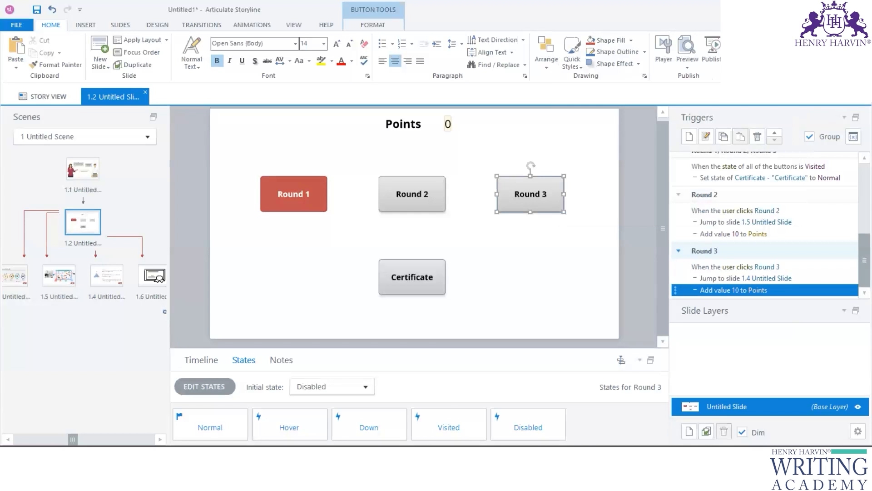
# Switch to the Simulation Score calculation project and examine slide 1.2's Round 1 score trigger and the project variables
pyautogui.click(488, 433)
pyautogui.click(32, 250)
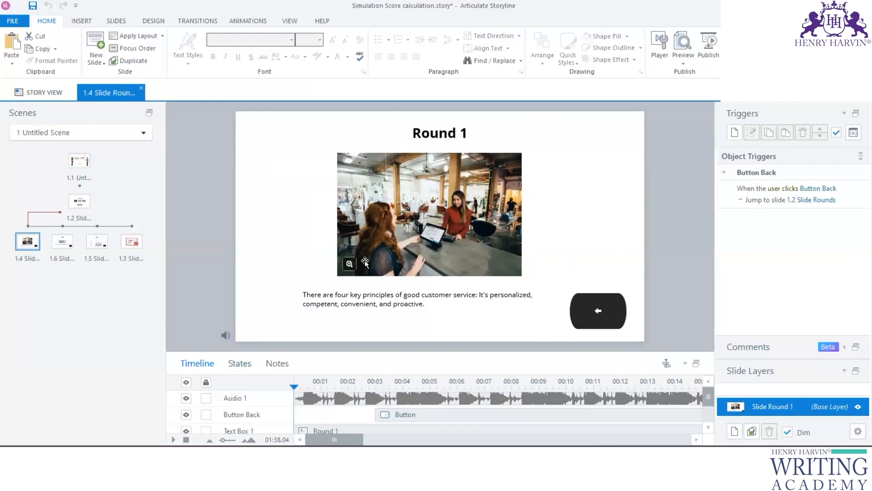
pyautogui.click(75, 204)
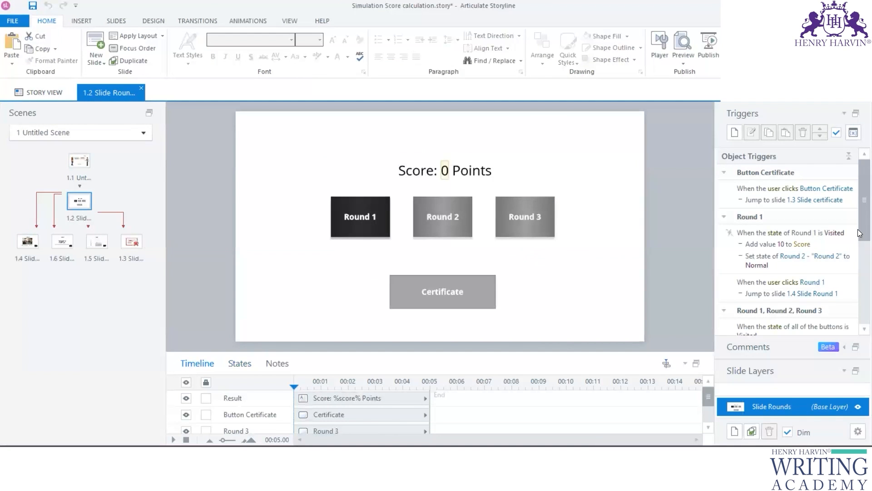
pyautogui.doubleClick(833, 245)
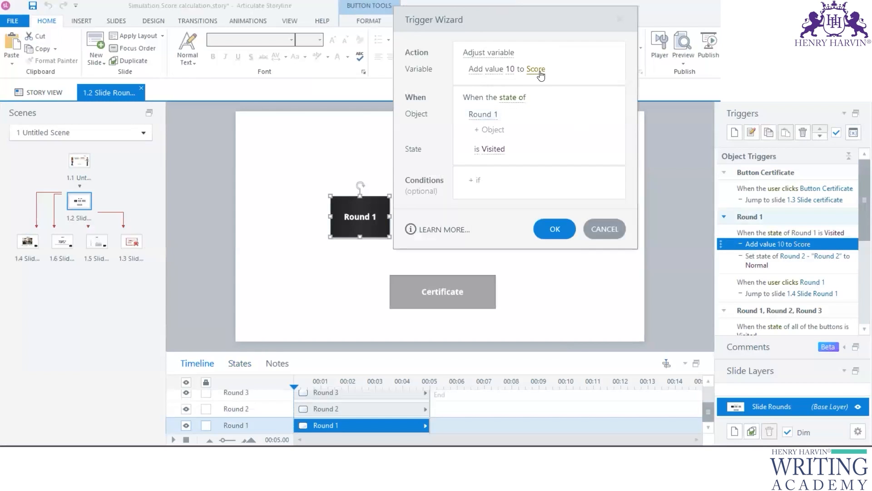
pyautogui.click(619, 19)
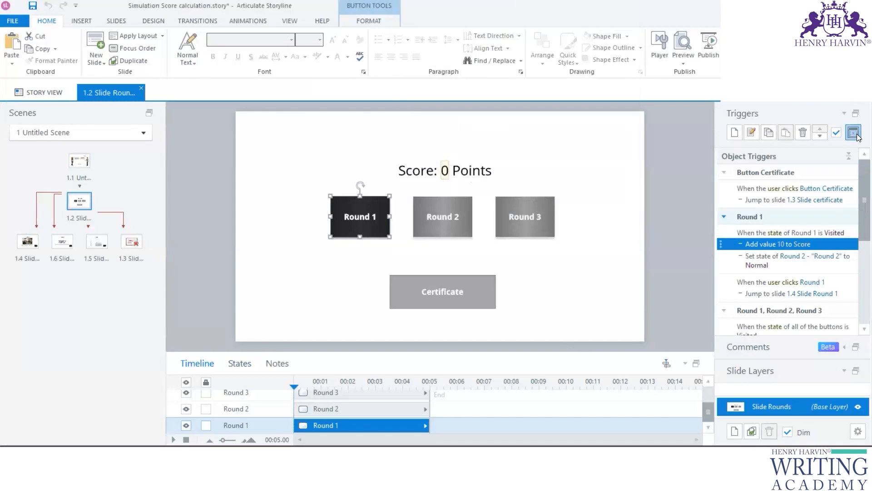
pyautogui.click(857, 135)
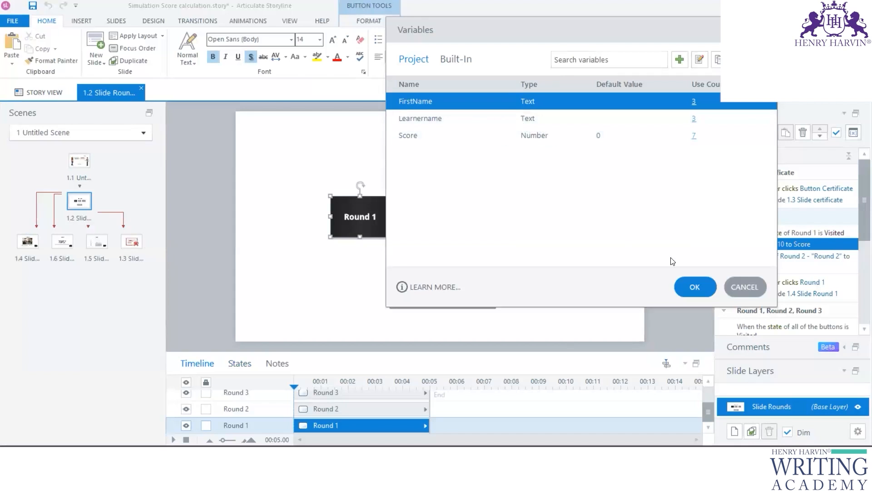
pyautogui.click(743, 288)
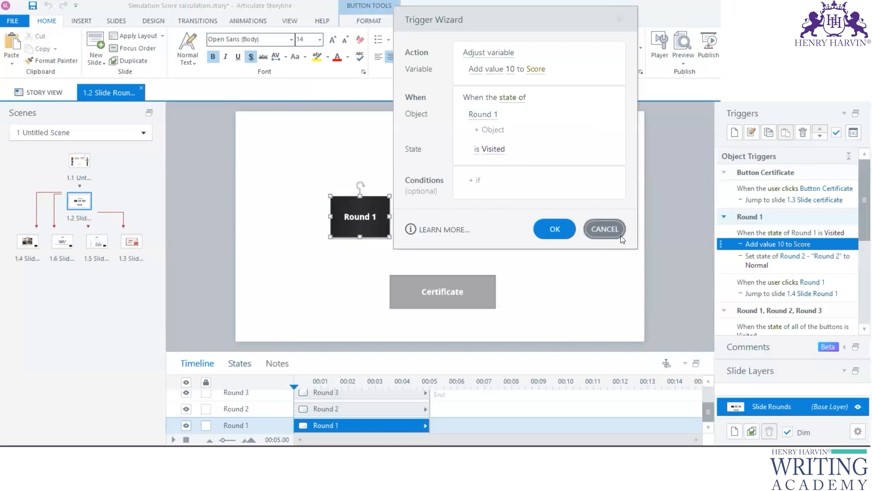
pyautogui.click(604, 230)
# Return to the Untitled1 project and make Round 1's Add value 10 to Points trigger run when Round 1's state is Visited
pyautogui.moveTo(586, 456)
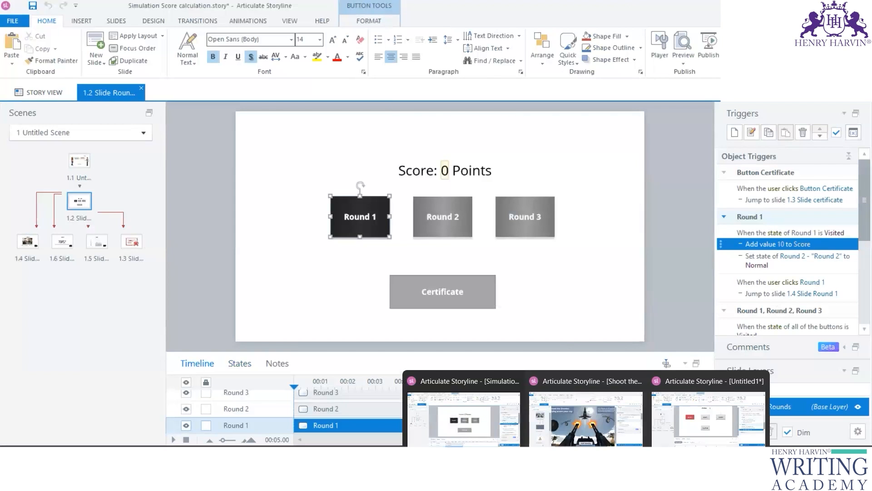
pyautogui.click(685, 428)
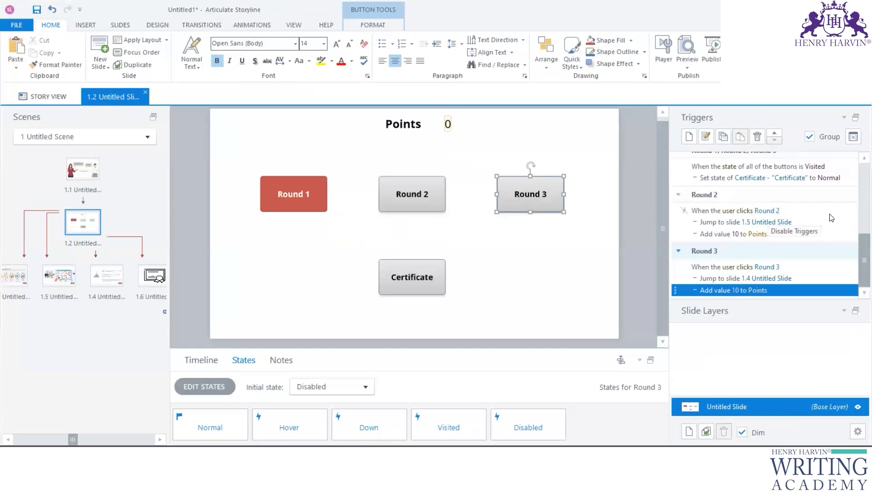
pyautogui.scroll(5, 832, 218)
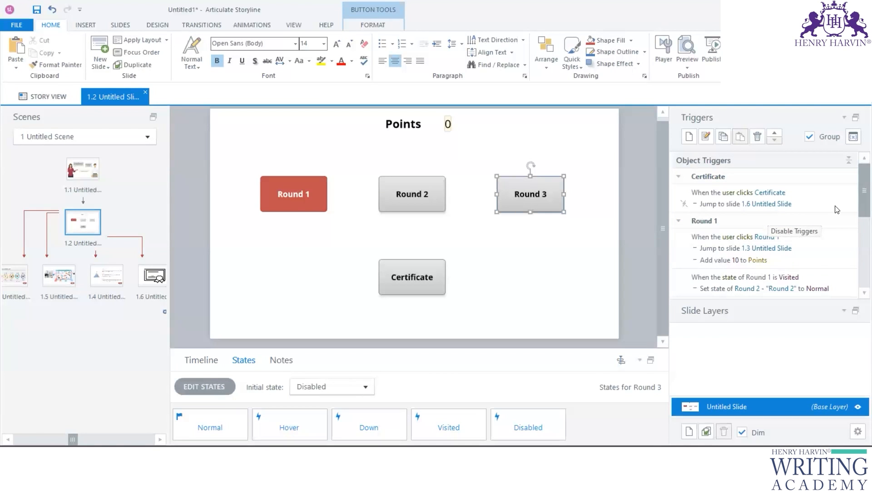
pyautogui.doubleClick(781, 260)
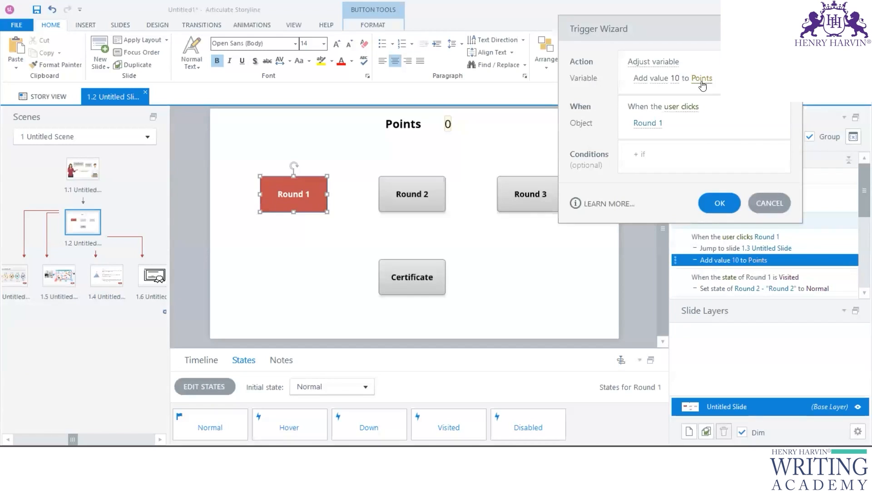
pyautogui.click(691, 112)
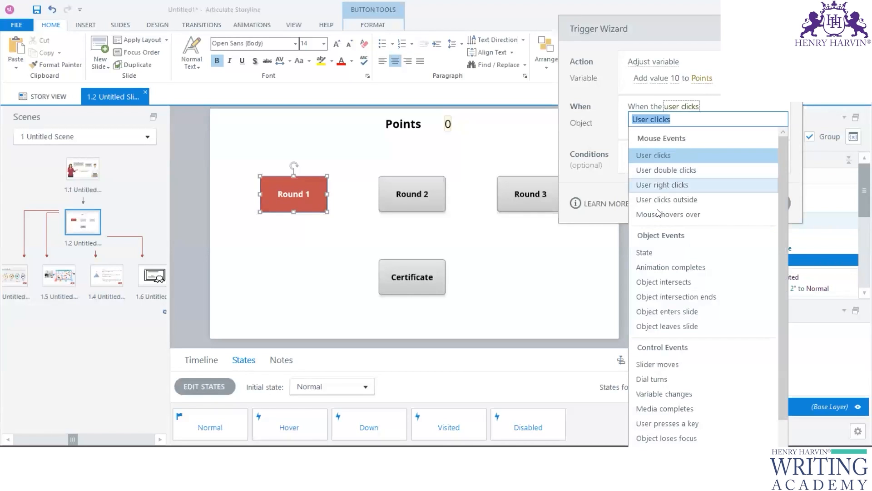
pyautogui.click(652, 252)
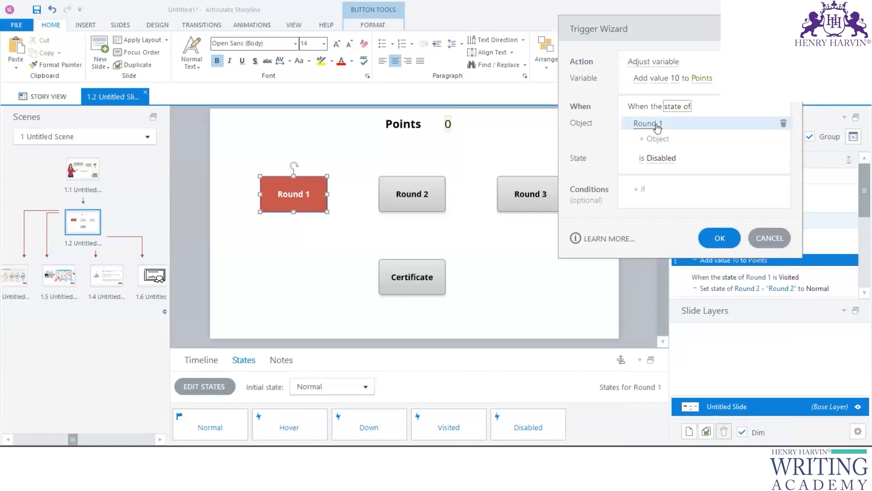
pyautogui.click(662, 159)
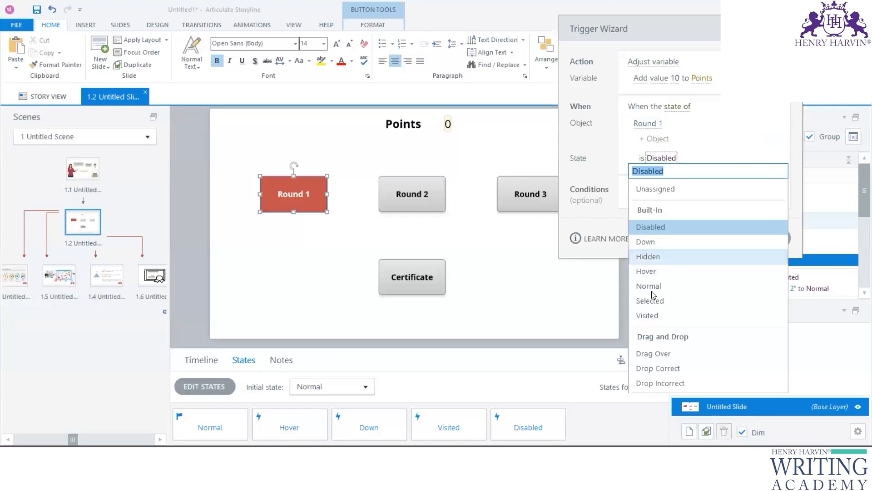
pyautogui.click(695, 315)
pyautogui.click(714, 235)
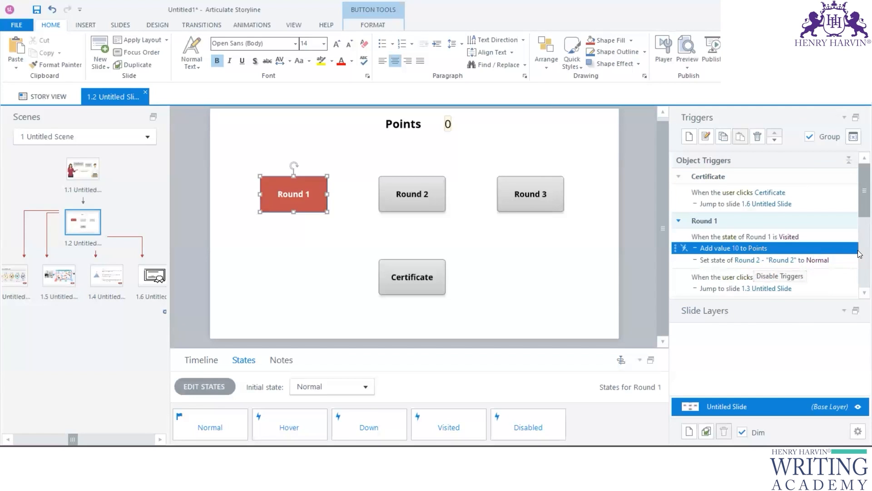
pyautogui.scroll(-4, 838, 251)
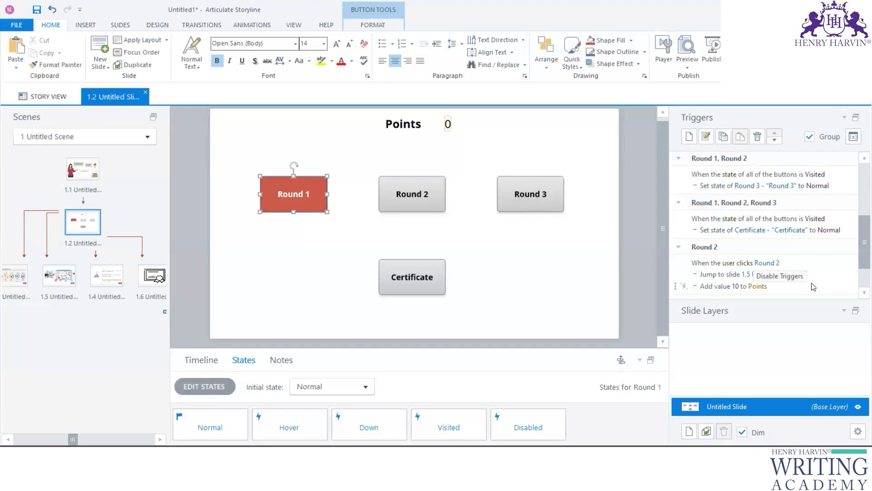
pyautogui.scroll(4, 807, 268)
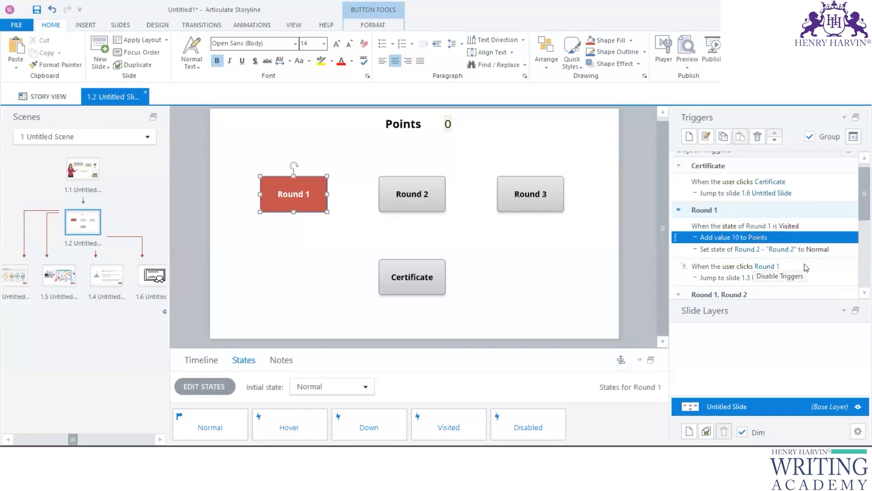
# Check and copy Round 1's Add value 10 to Points trigger, and delete Round 2's Add value 10 to Points trigger
pyautogui.doubleClick(804, 238)
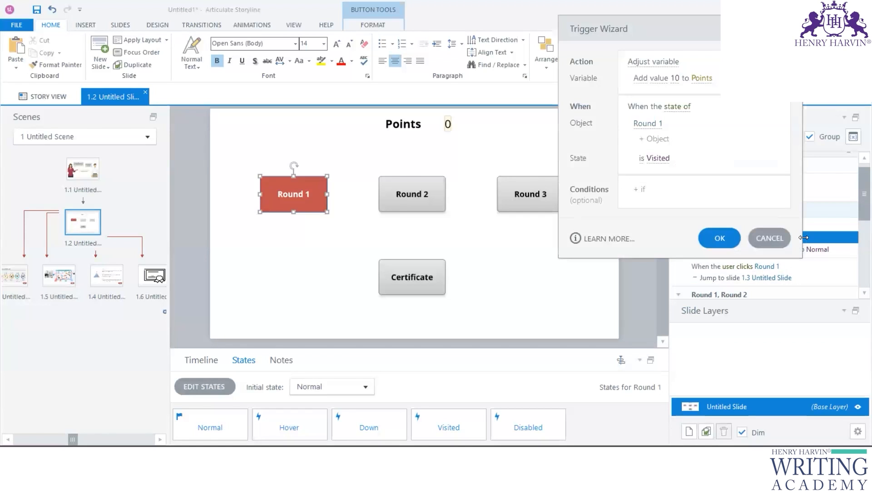
pyautogui.click(771, 238)
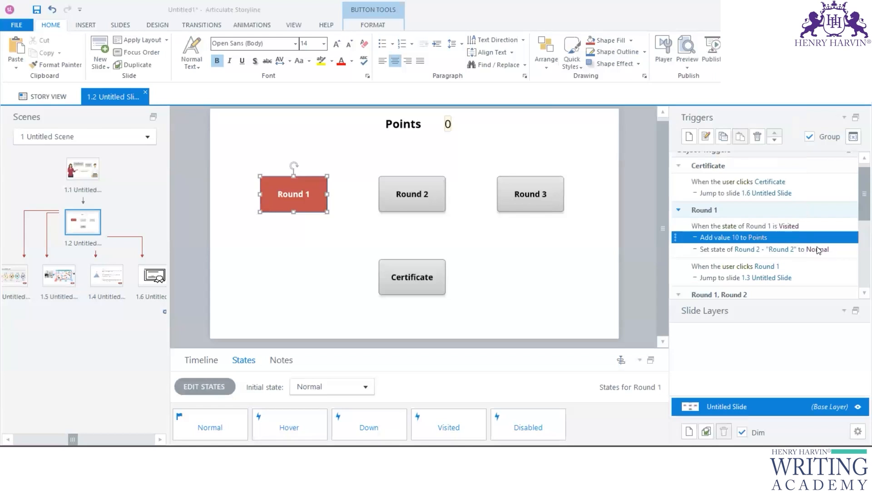
pyautogui.click(442, 192)
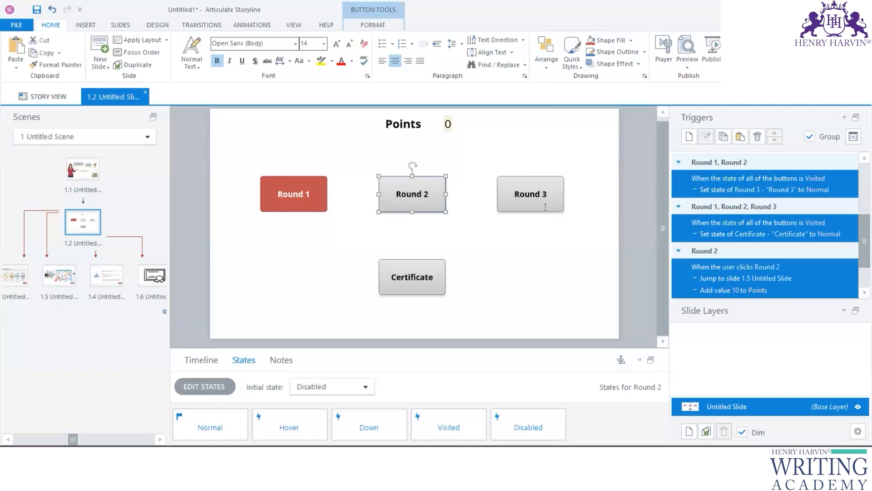
pyautogui.click(789, 292)
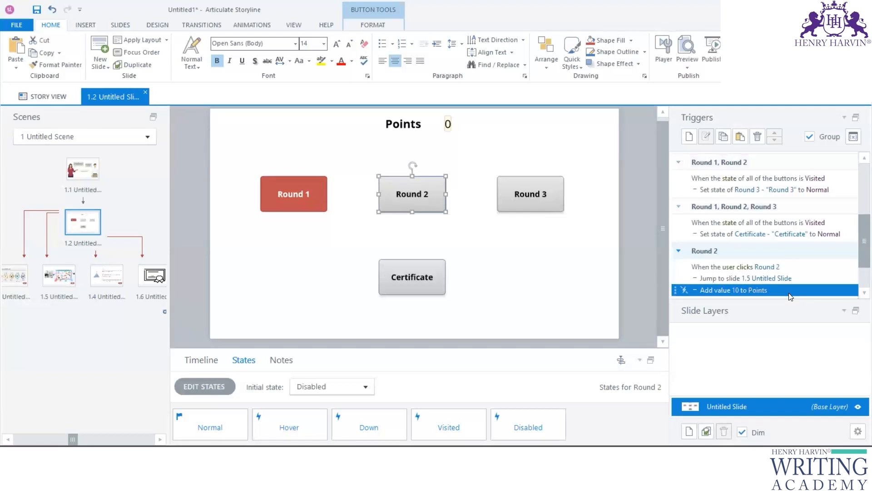
pyautogui.rightClick(790, 293)
pyautogui.click(820, 341)
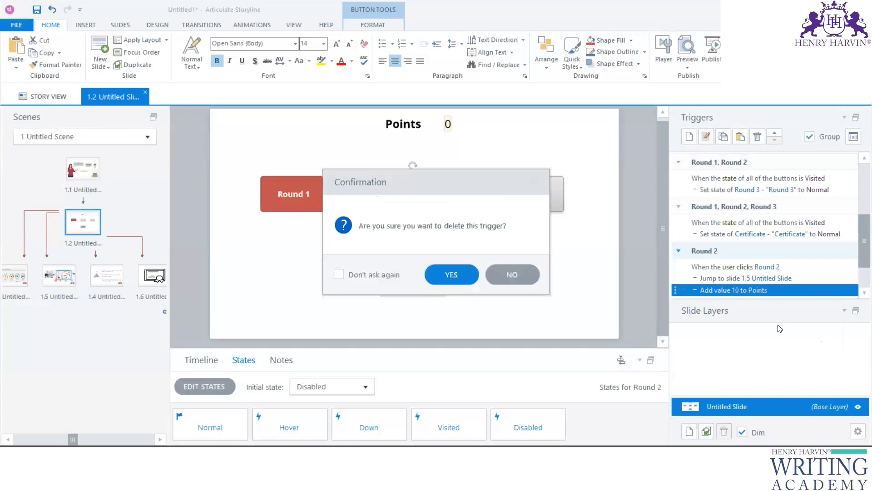
pyautogui.click(469, 285)
# Delete the Add value 10 to Points trigger that runs when Round 3 is clicked
pyautogui.scroll(-1, 821, 281)
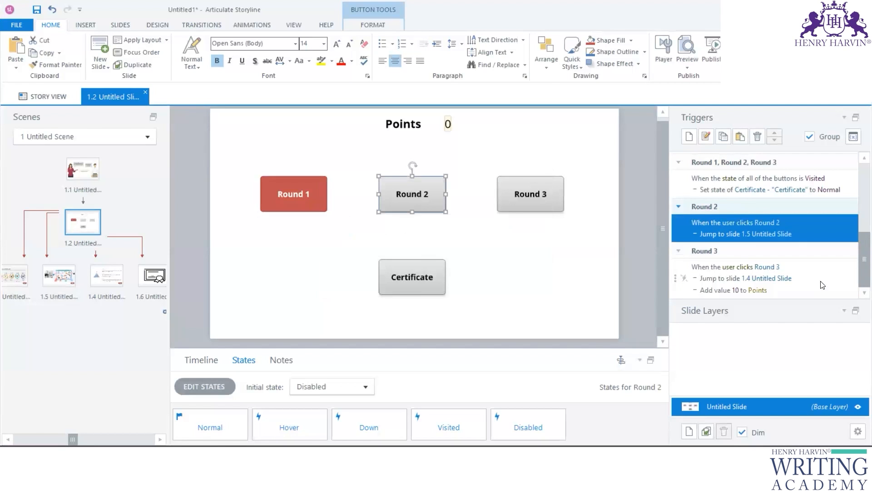
pyautogui.click(787, 291)
pyautogui.rightClick(787, 291)
pyautogui.click(812, 339)
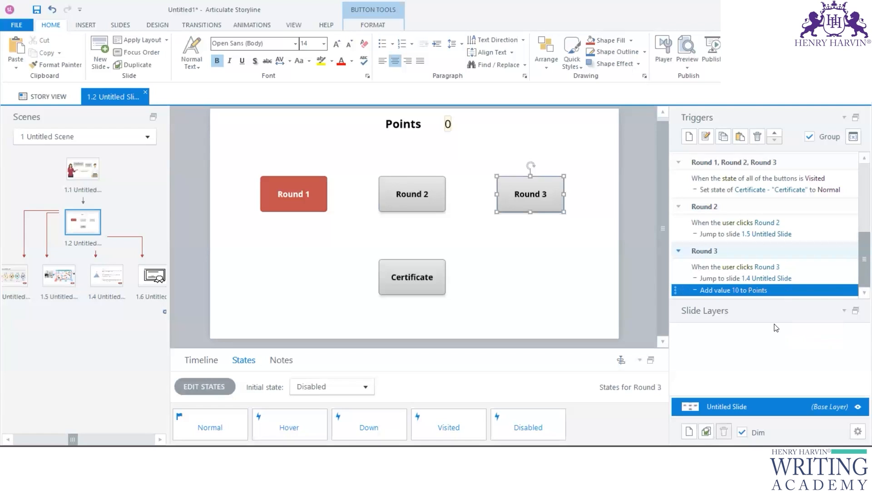
pyautogui.click(470, 278)
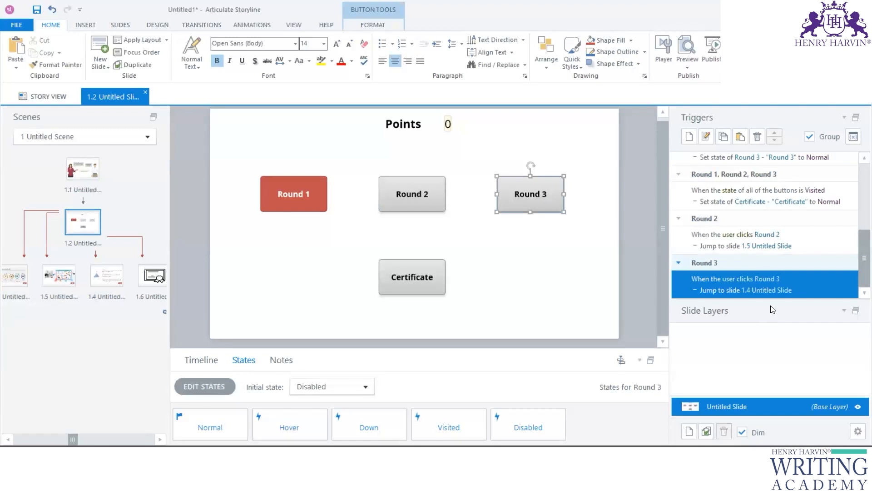
# Paste the copied Visited-state points trigger onto the Round 2 button and check its target object
pyautogui.click(437, 199)
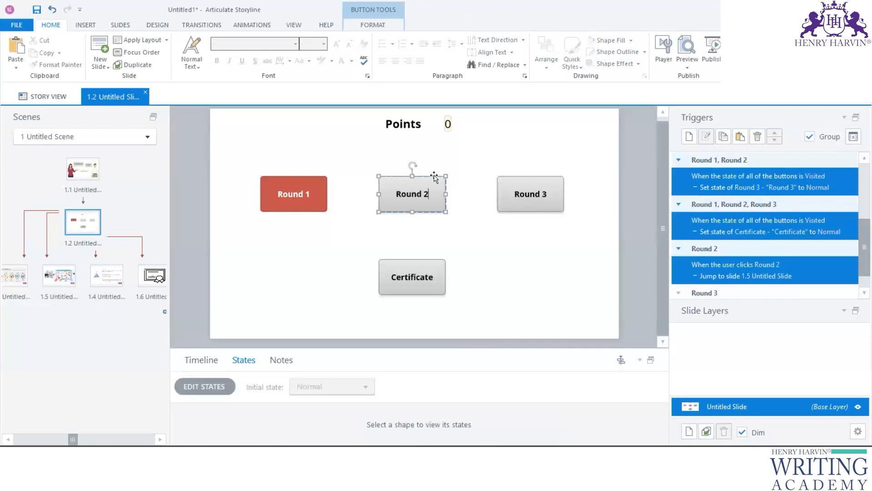
pyautogui.click(435, 177)
pyautogui.hotkey('ctrl', 'v')
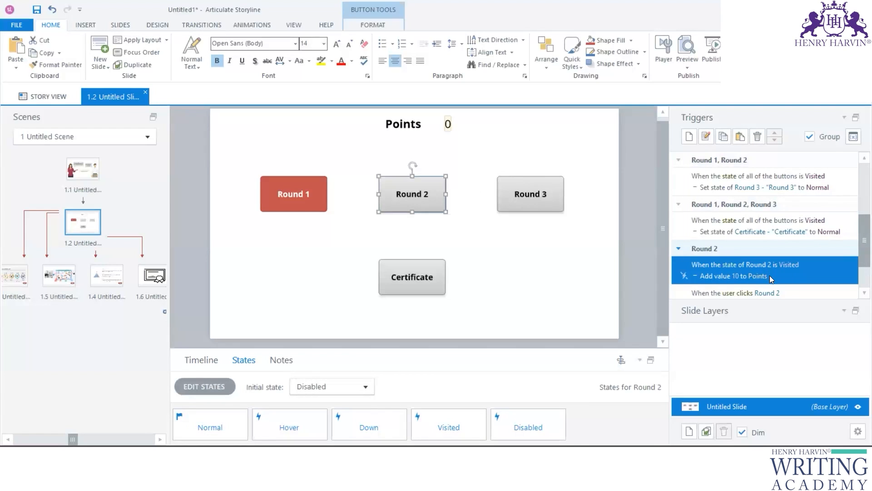
pyautogui.doubleClick(791, 277)
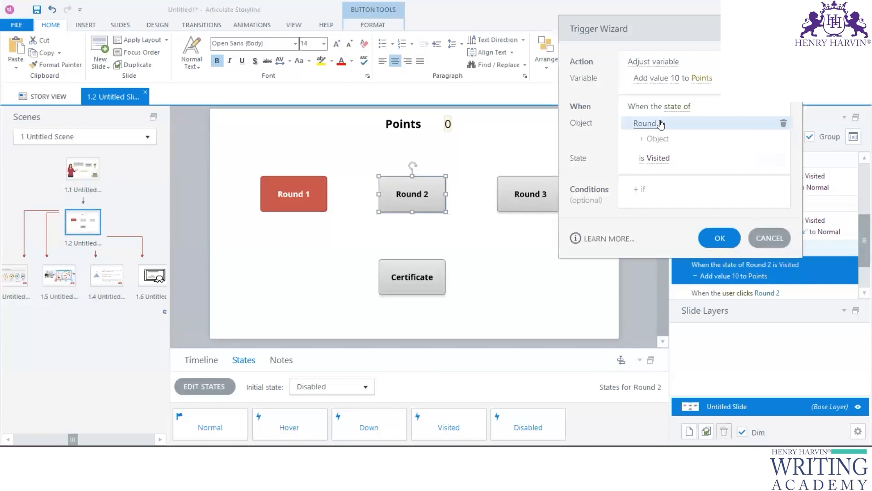
pyautogui.click(719, 239)
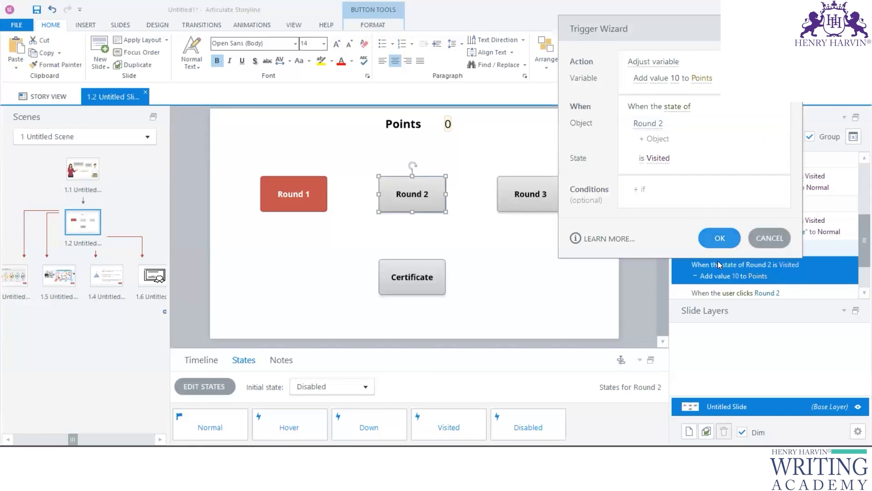
# Paste the same Visited-state Add value 10 to Points trigger onto the Round 3 button and check its settings
pyautogui.click(552, 181)
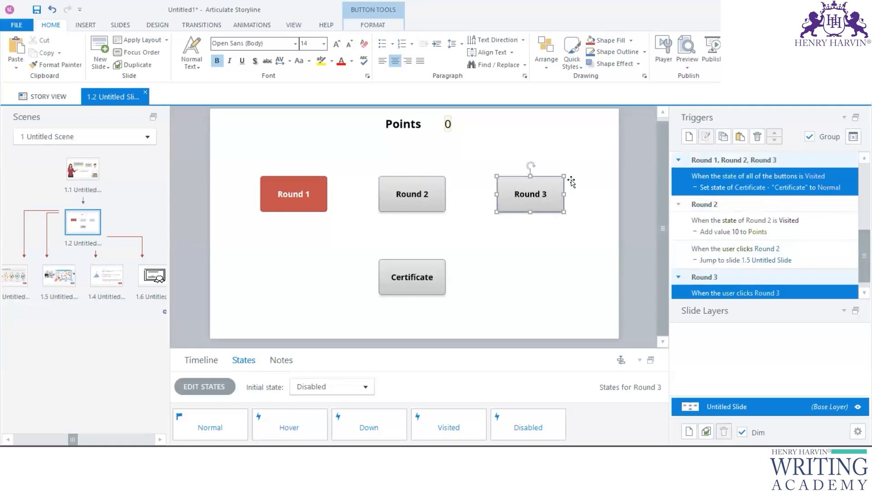
pyautogui.hotkey('ctrl', 'v')
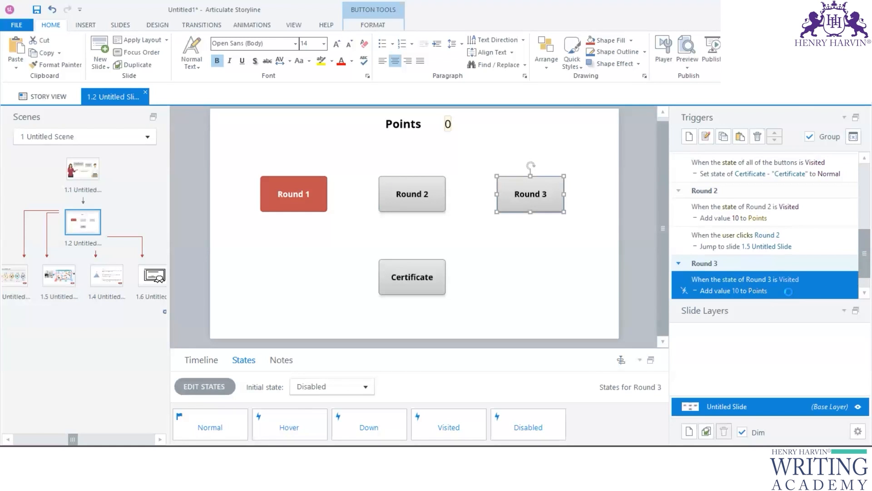
pyautogui.doubleClick(789, 290)
pyautogui.click(720, 238)
pyautogui.click(542, 227)
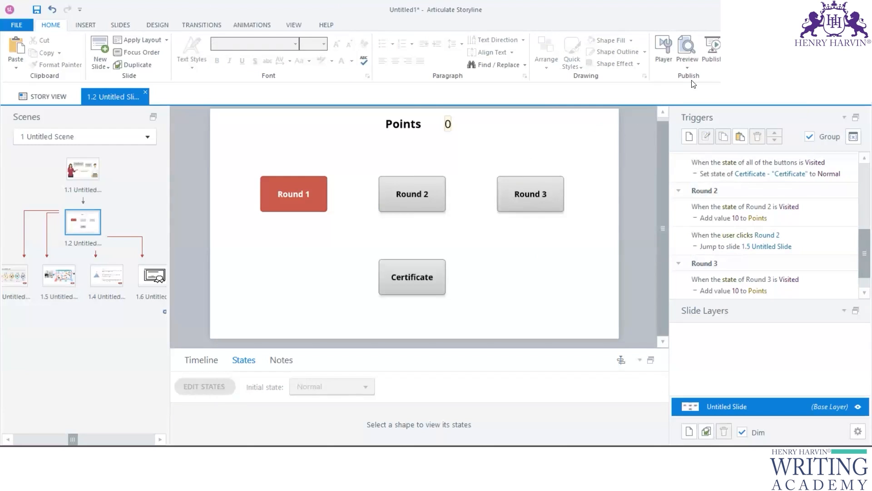
pyautogui.hotkey('ctrl', 's')
pyautogui.click(399, 256)
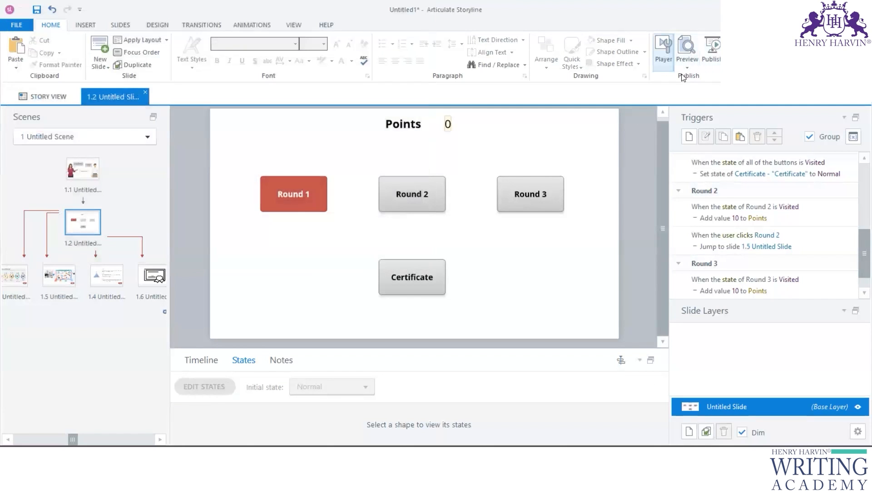
pyautogui.click(670, 59)
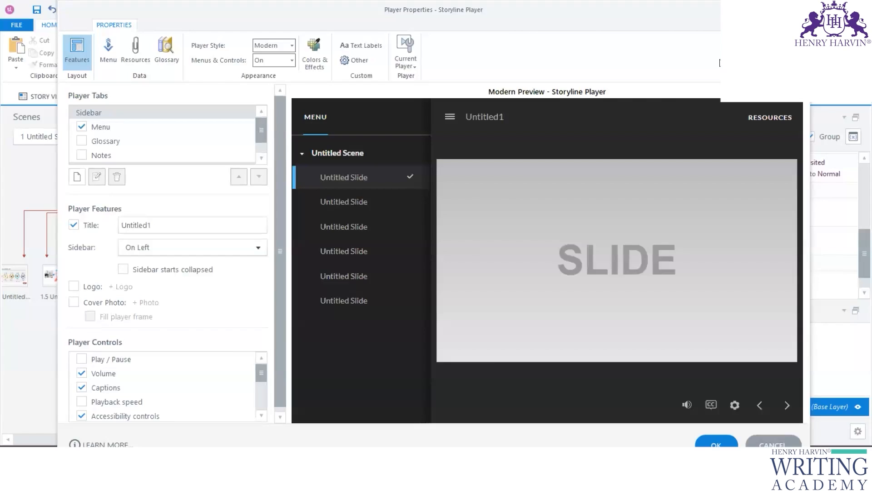
pyautogui.click(800, 9)
# Preview the current scene, enter the learner's name on the opening slide and continue to the points slide
pyautogui.click(687, 68)
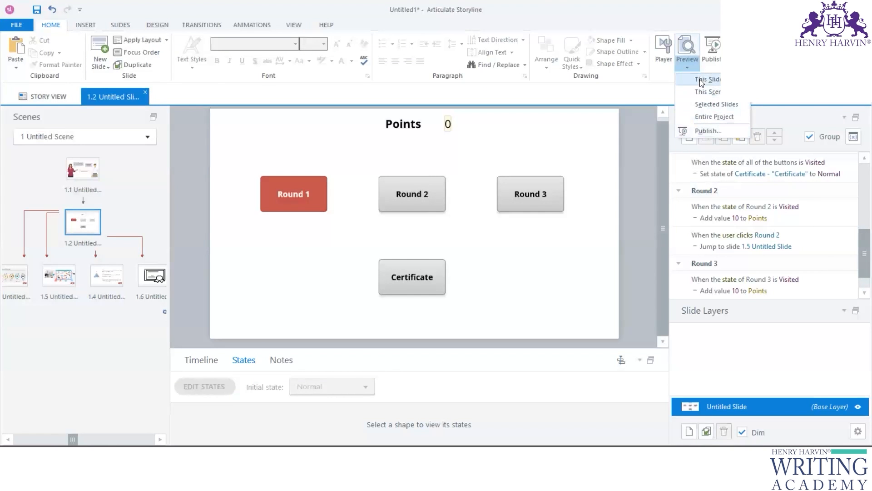
pyautogui.click(697, 94)
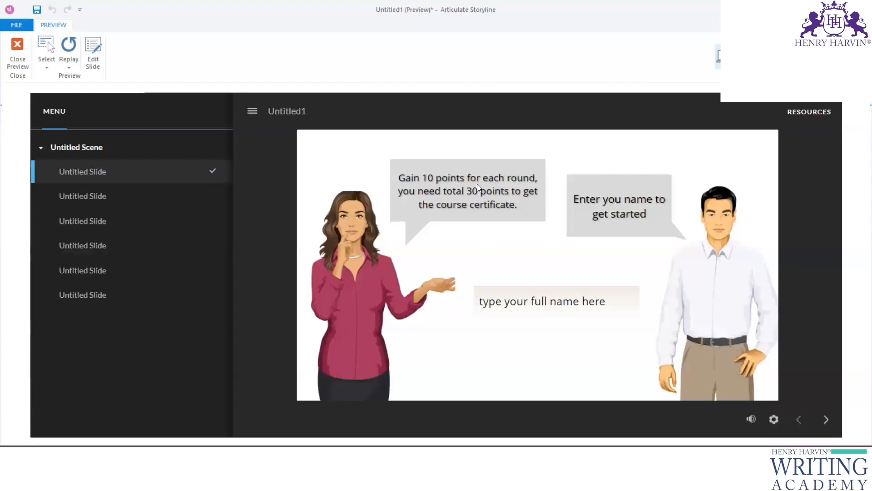
pyautogui.click(502, 293)
pyautogui.write('Komal')
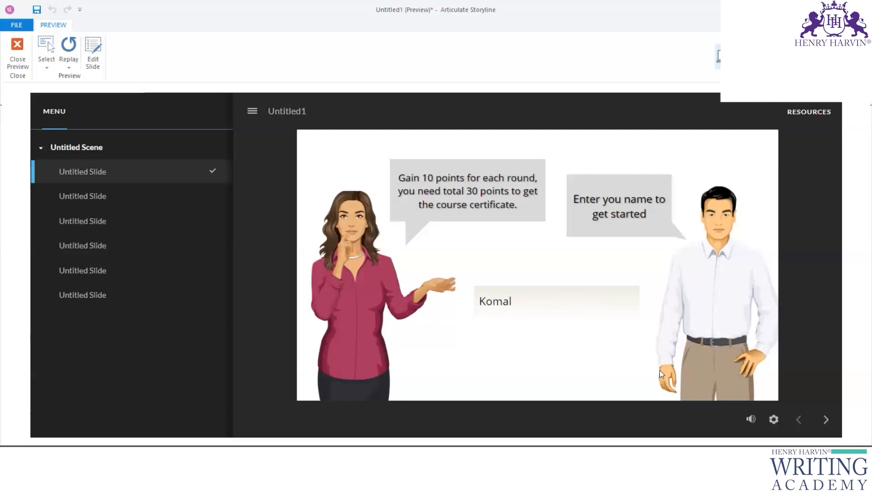
pyautogui.click(826, 419)
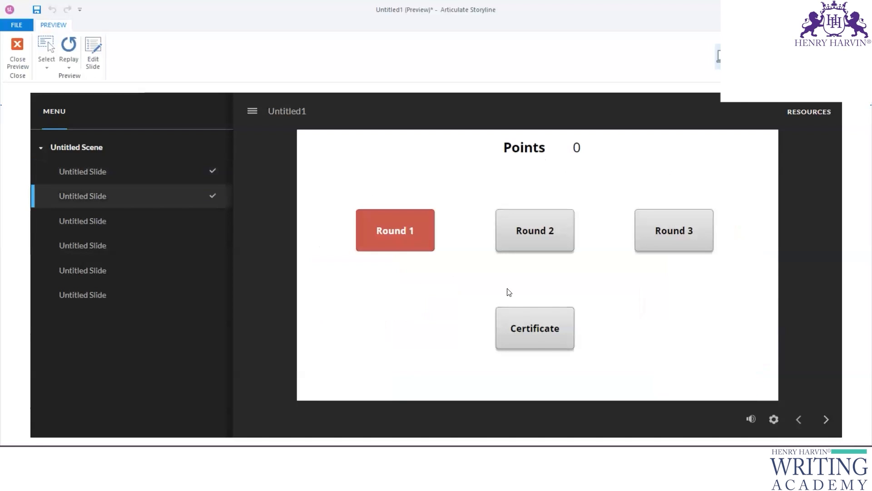
# Test the scoring by visiting Round 1 twice and Round 2 once, going back to the points slide each time
pyautogui.click(399, 231)
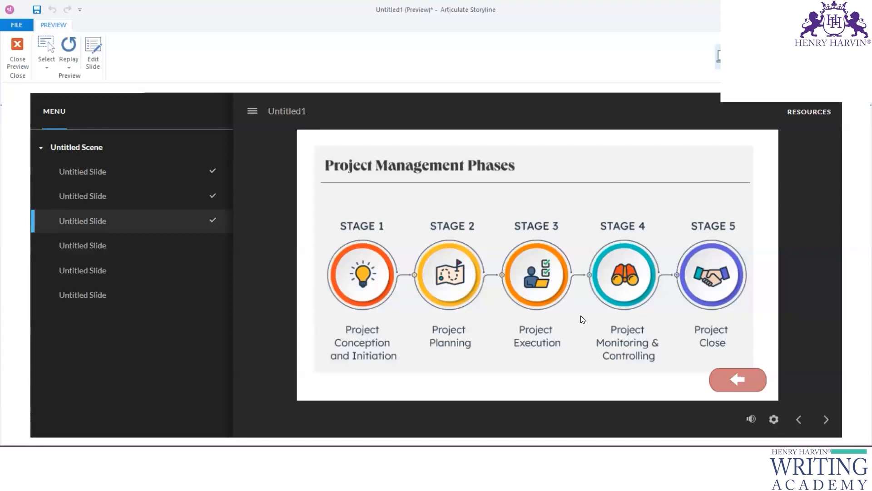
pyautogui.click(738, 379)
pyautogui.click(393, 235)
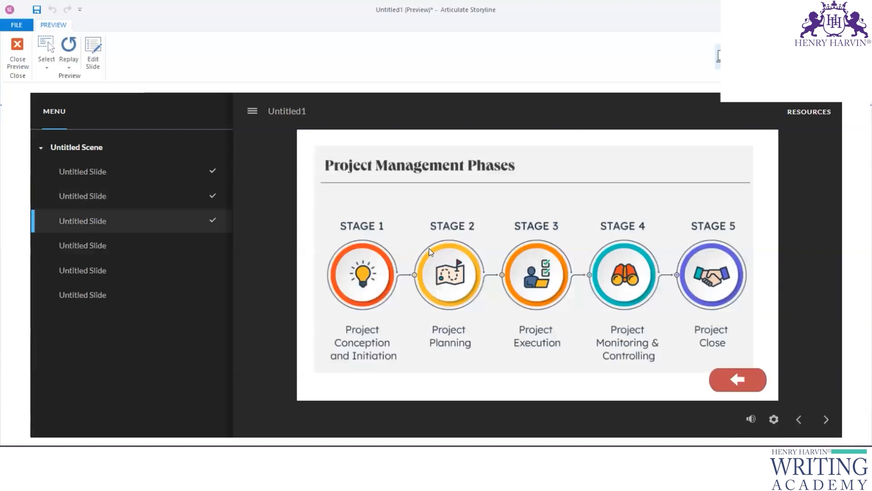
pyautogui.click(738, 380)
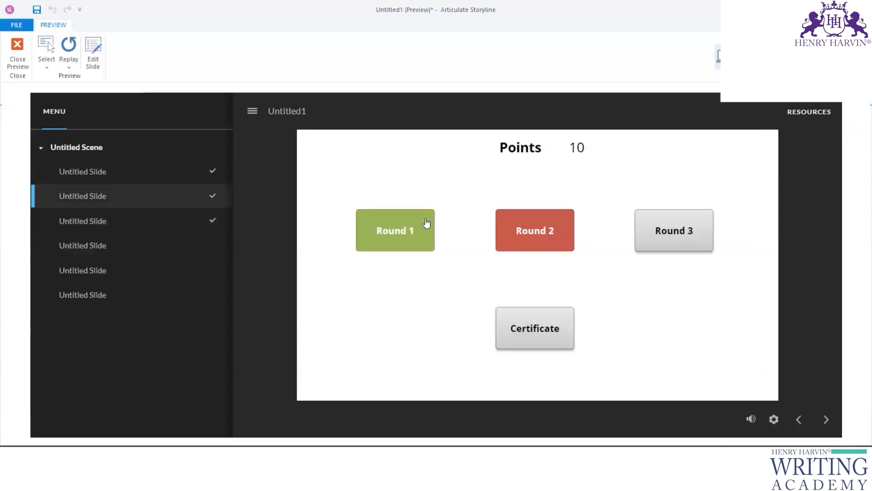
pyautogui.click(555, 212)
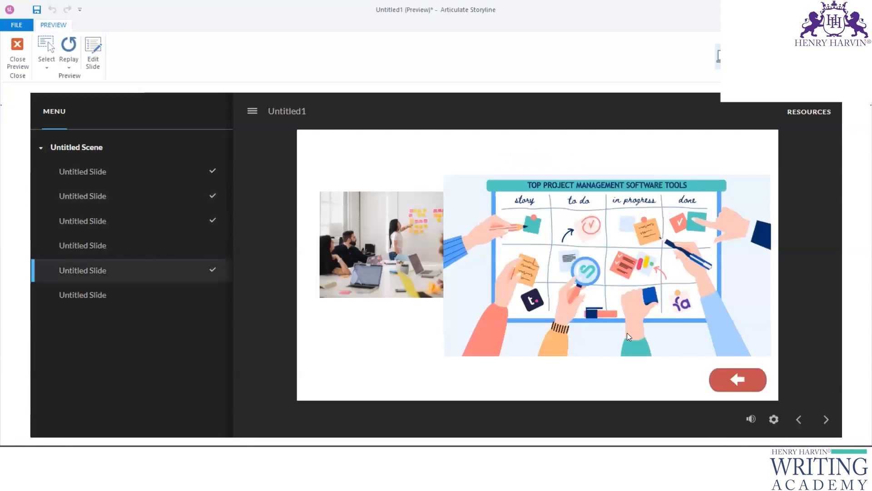
pyautogui.click(735, 380)
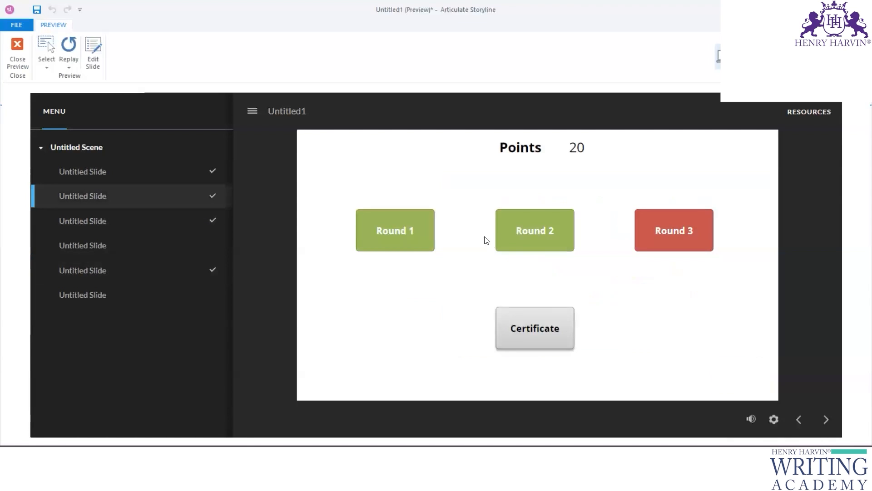
# Visit Round 3 twice, open the certificate from the points slide and close the preview
pyautogui.click(683, 232)
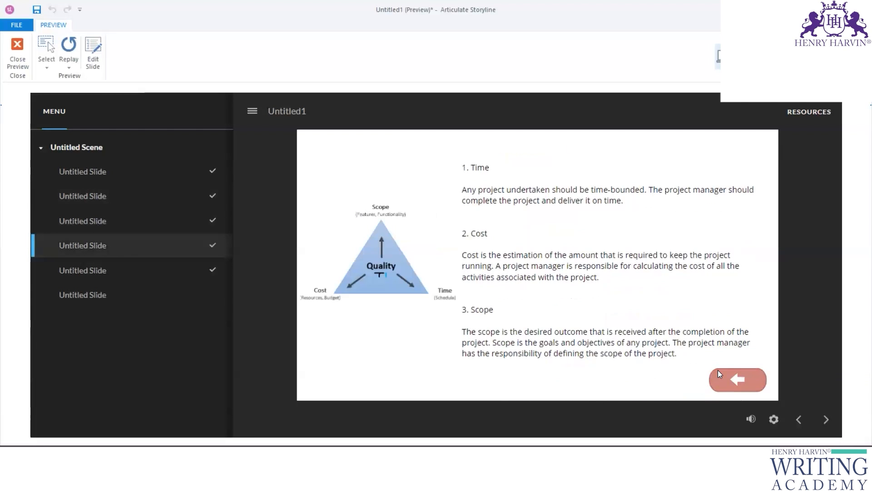
pyautogui.click(718, 370)
pyautogui.click(640, 226)
pyautogui.click(715, 372)
pyautogui.click(550, 335)
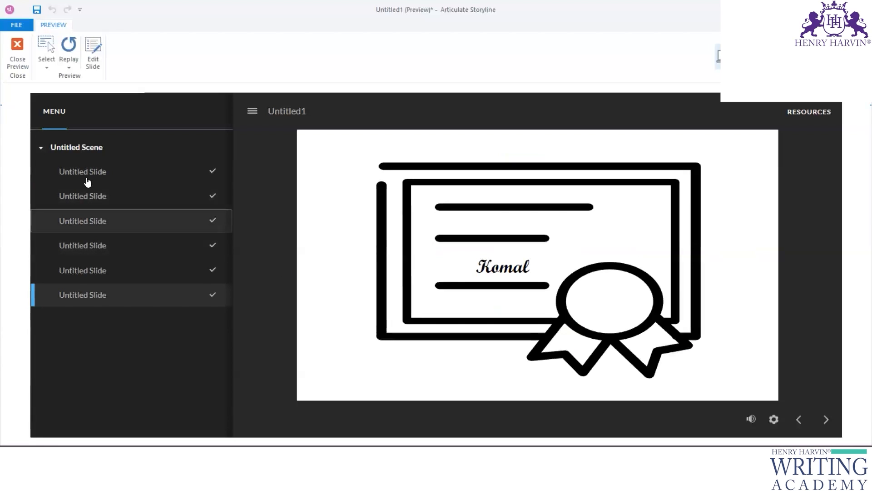
pyautogui.click(17, 54)
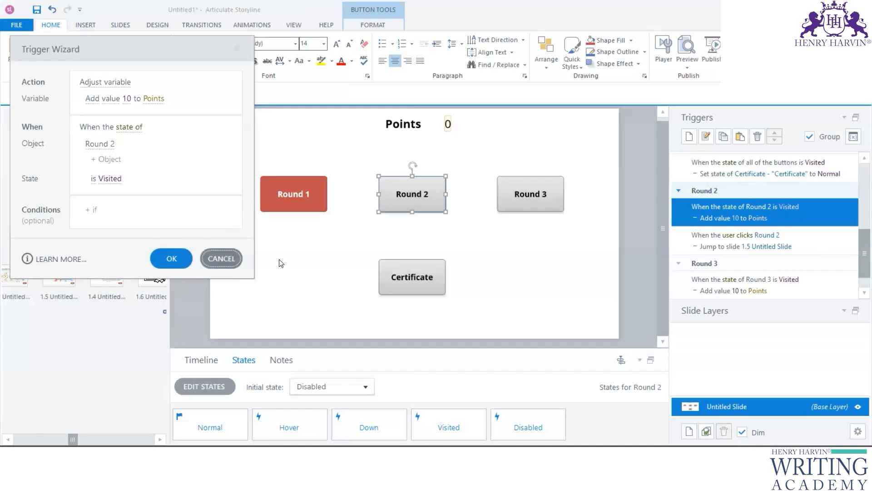
# Close Round 2's points trigger unchanged and examine the triggers of the Round 1, Round 2, Round 3 and Certificate buttons
pyautogui.click(220, 259)
pyautogui.scroll(-2, 860, 264)
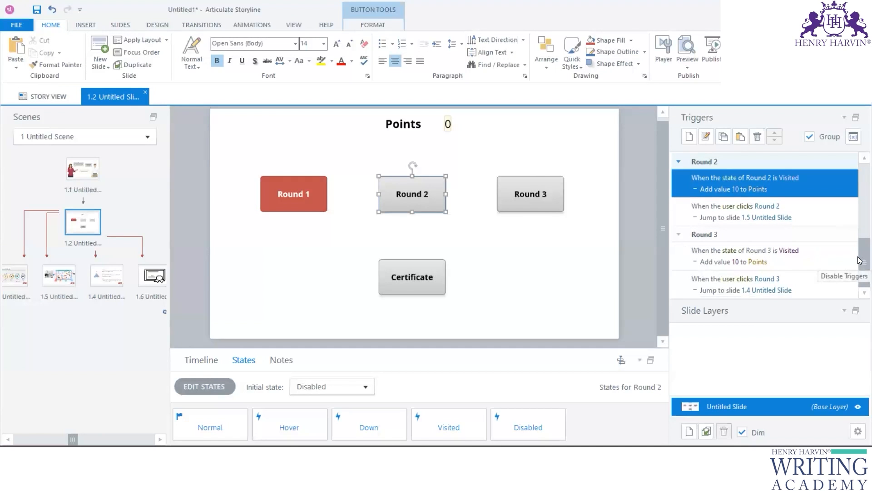
pyautogui.click(309, 191)
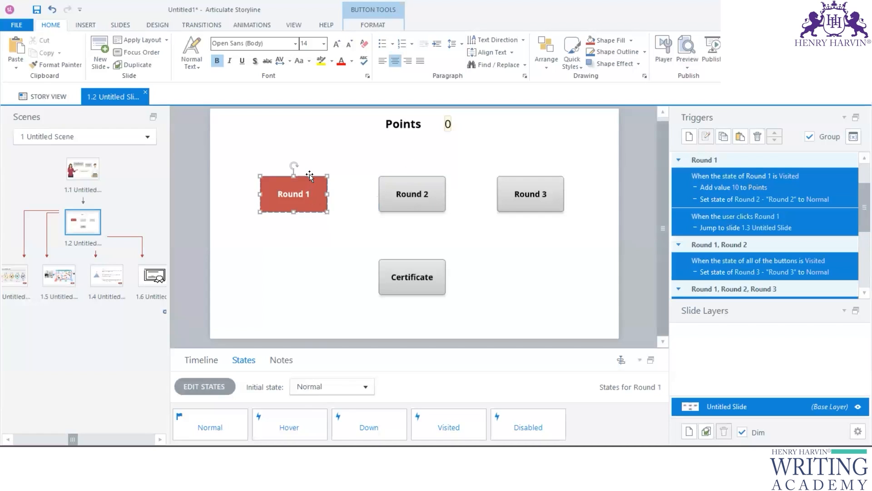
pyautogui.press('Escape')
pyautogui.click(308, 181)
pyautogui.click(389, 185)
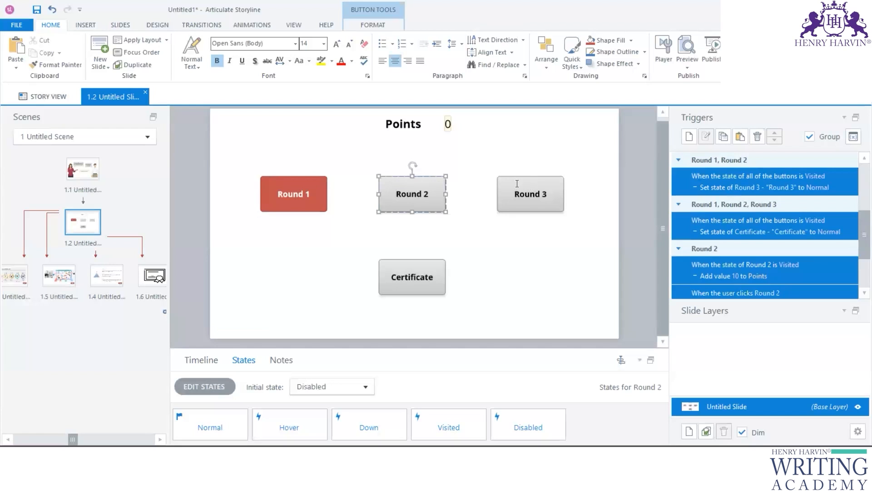
pyautogui.click(517, 184)
pyautogui.click(408, 264)
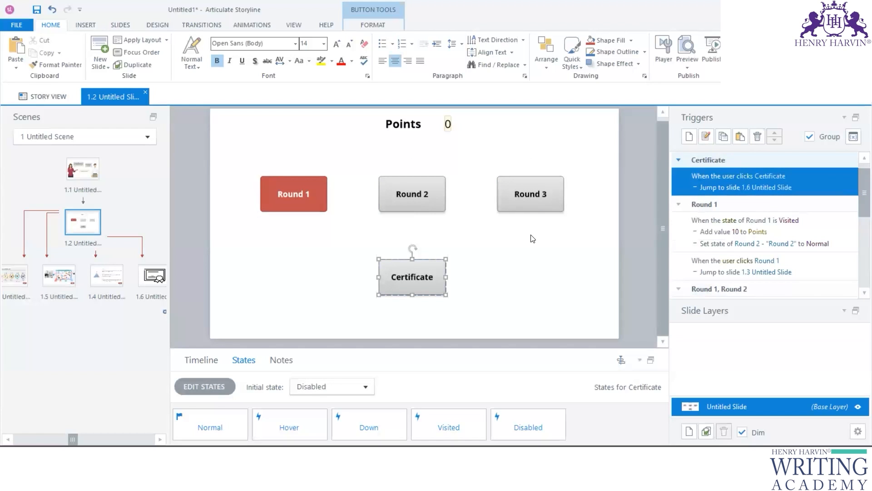
# Check the back button's trigger on slide 1.3, cancel the new trigger started for it and return to the points slide
pyautogui.click(15, 275)
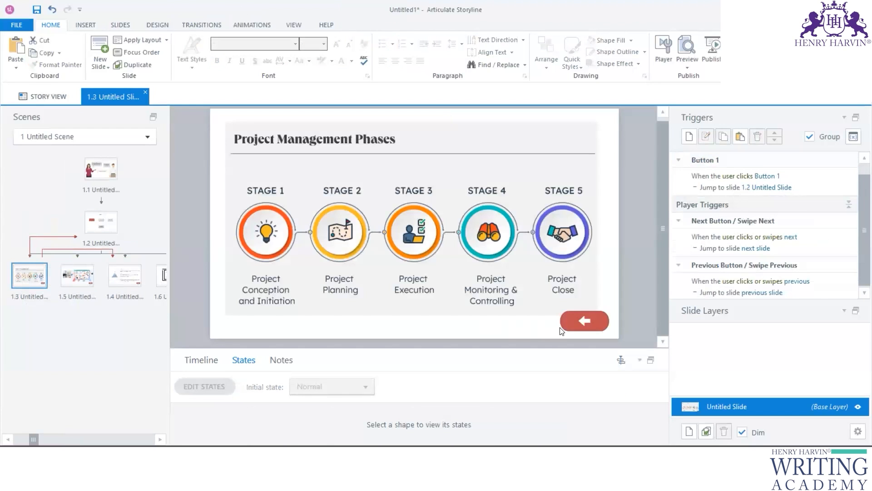
pyautogui.click(580, 323)
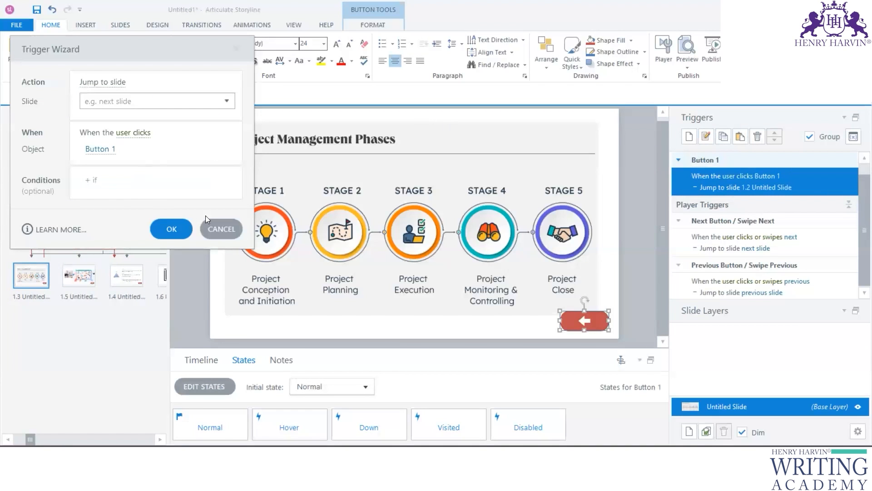
pyautogui.click(217, 229)
pyautogui.click(103, 222)
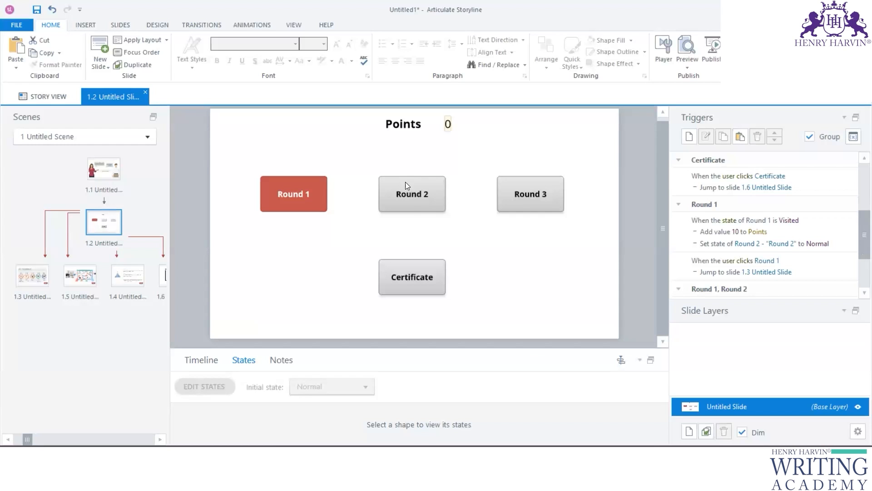
# Examine Round 2's triggers, cancelling the new trigger and closing its points trigger without changes
pyautogui.click(405, 181)
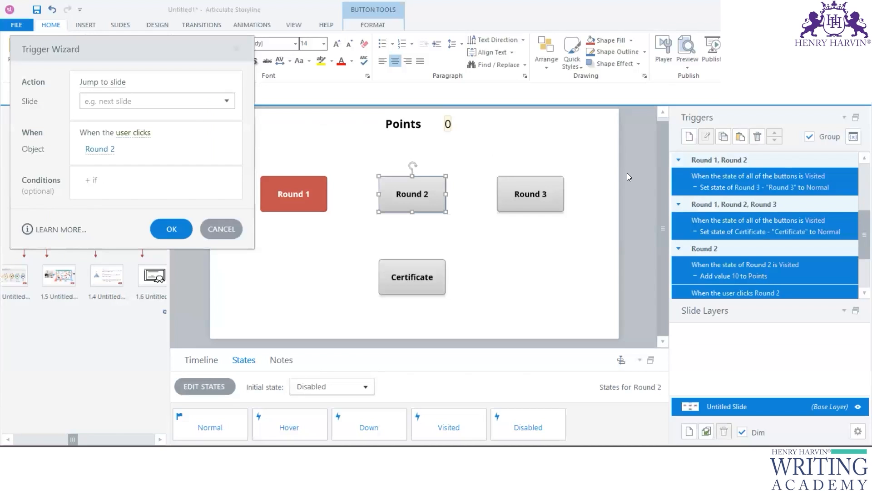
pyautogui.click(223, 232)
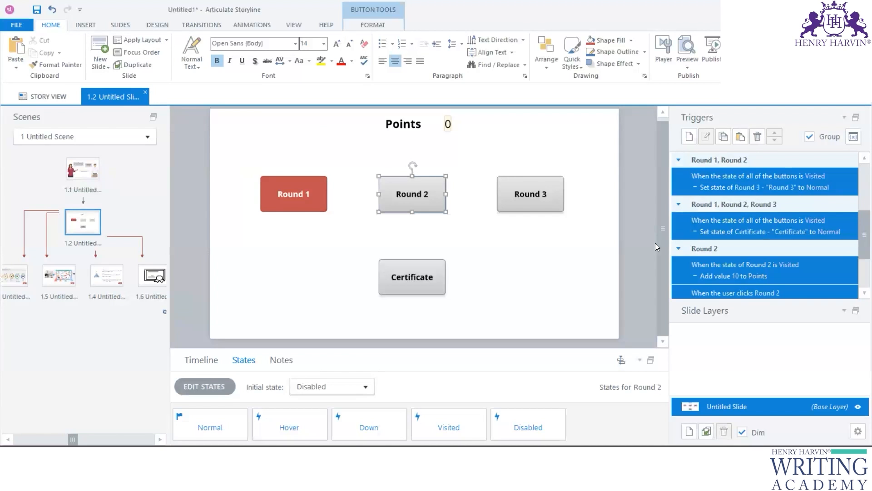
pyautogui.click(637, 259)
pyautogui.doubleClick(808, 281)
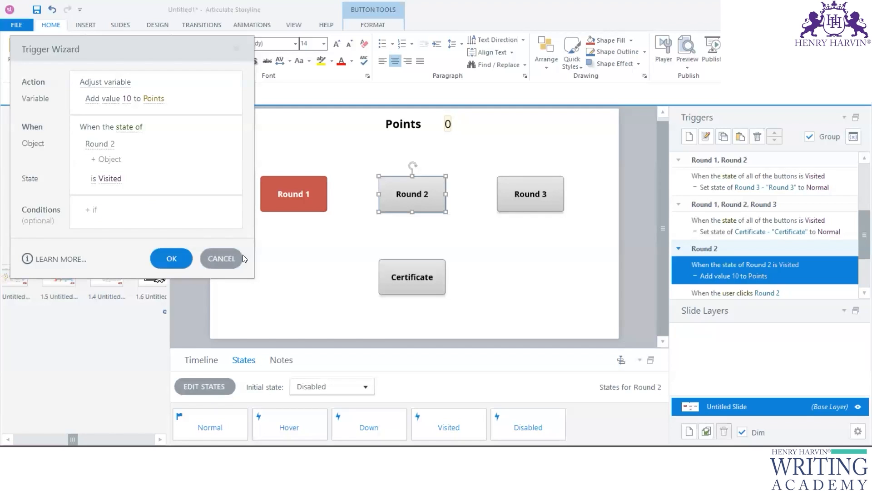
pyautogui.click(217, 258)
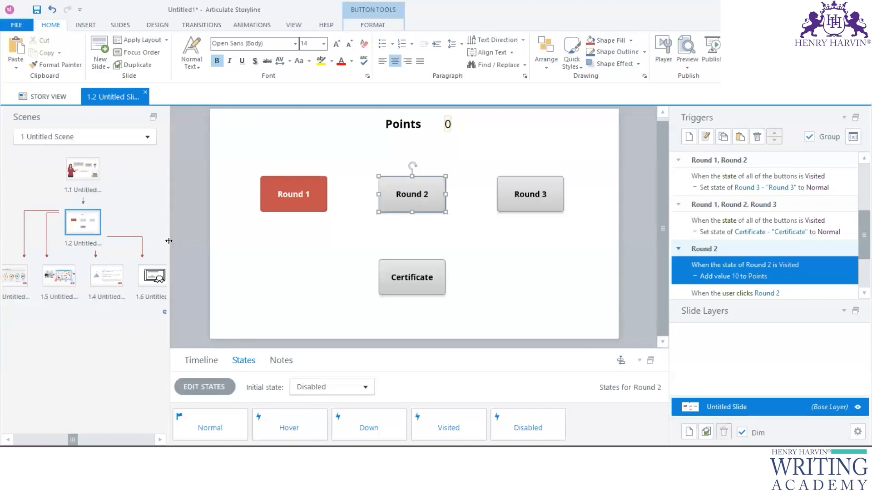
# Review the opening slide and the three round slides 1.3, 1.5 and 1.4, ending back on the points slide
pyautogui.click(75, 169)
pyautogui.click(74, 233)
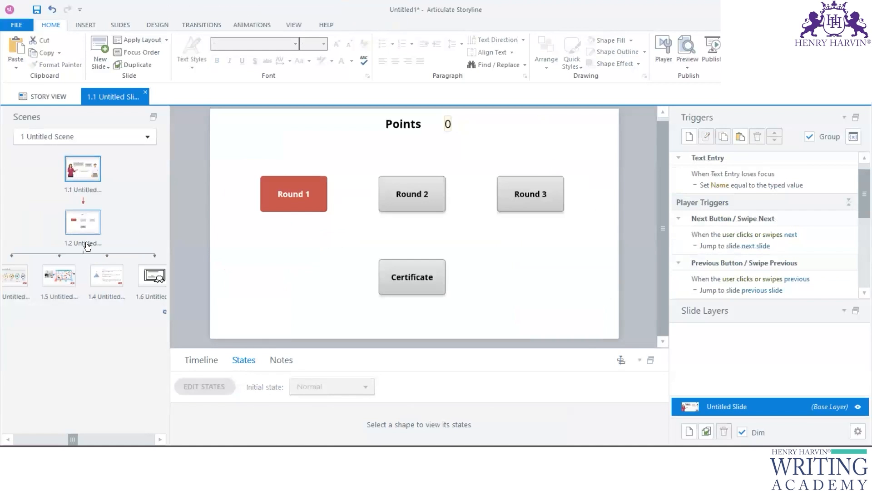
pyautogui.click(17, 277)
pyautogui.click(77, 275)
pyautogui.click(122, 281)
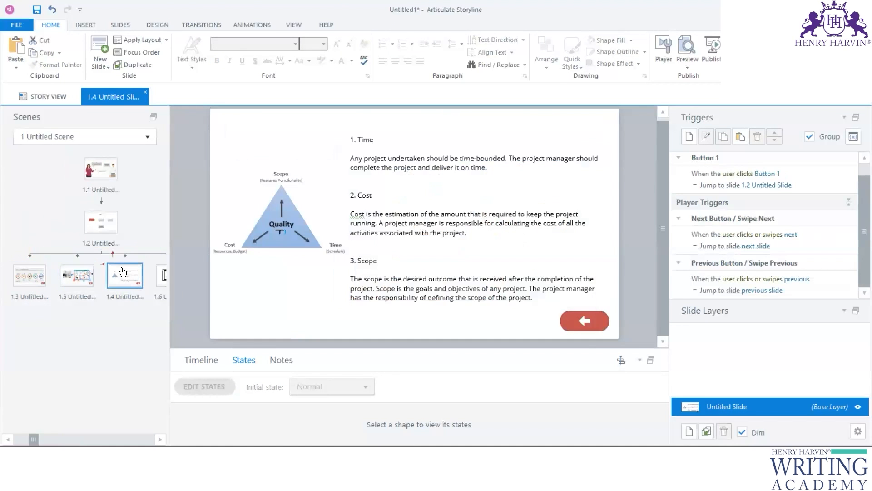
pyautogui.click(30, 281)
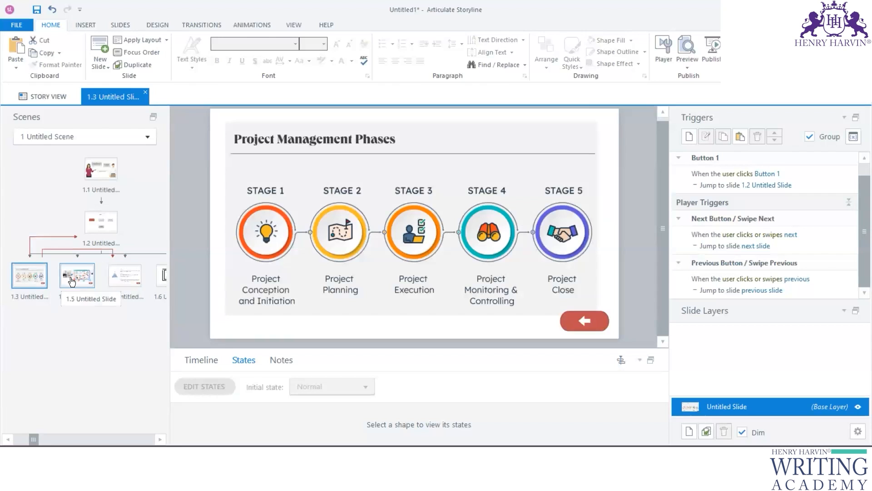
pyautogui.click(104, 225)
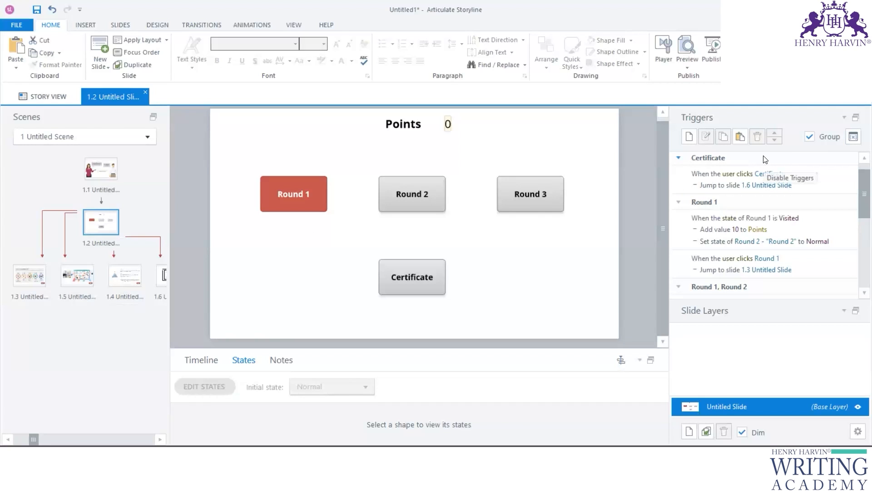
# Examine certificate slide 1.6 and the triggers of slide 1.3, going back to the points slide after each
pyautogui.click(162, 275)
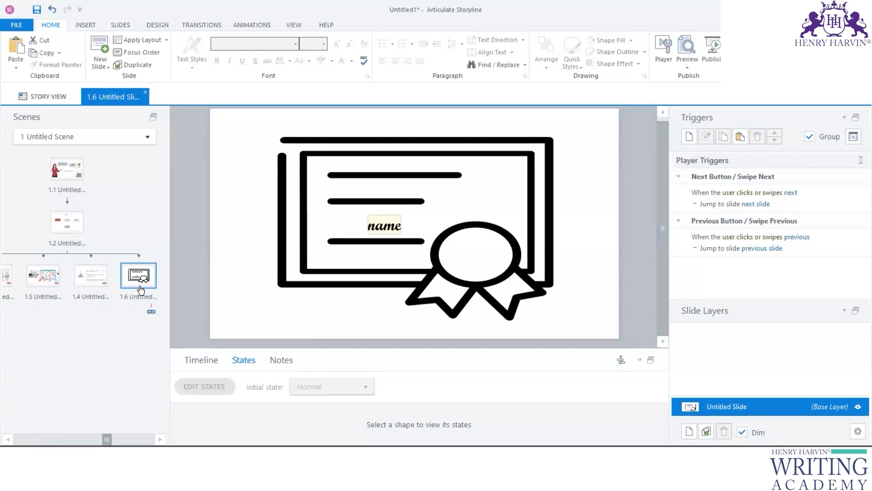
pyautogui.click(75, 223)
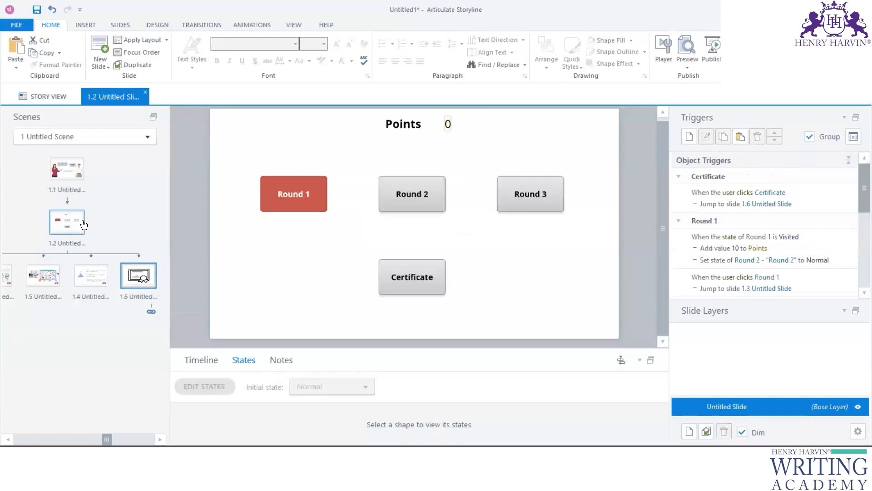
pyautogui.click(9, 275)
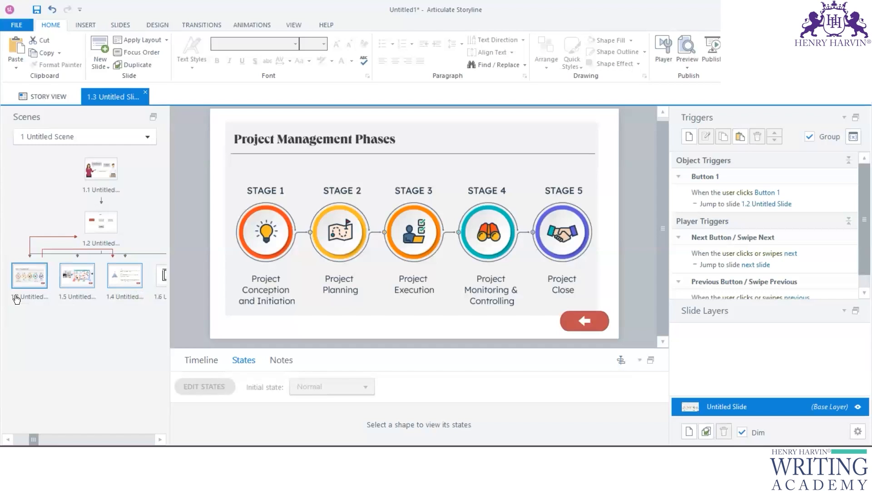
pyautogui.click(101, 222)
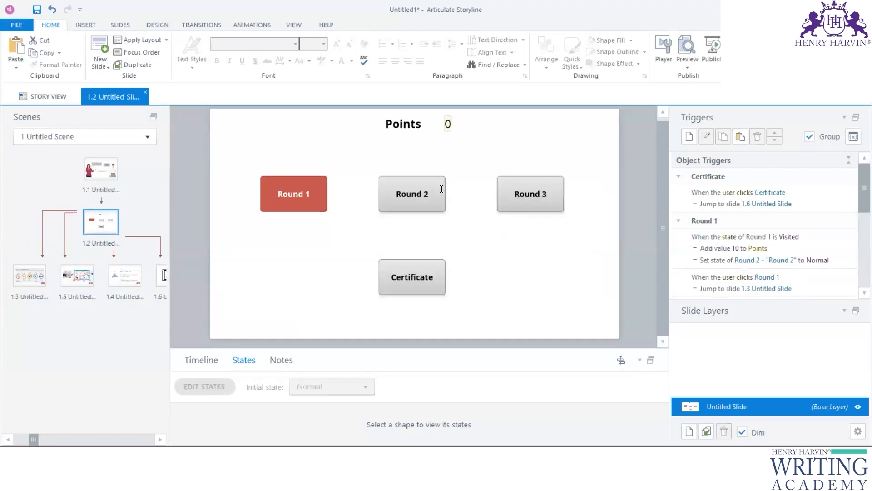
pyautogui.click(37, 278)
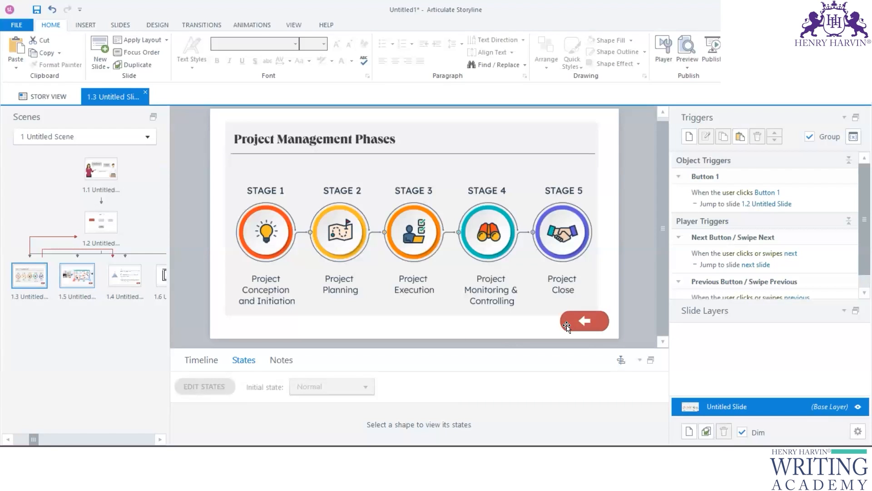
pyautogui.scroll(-1, 811, 293)
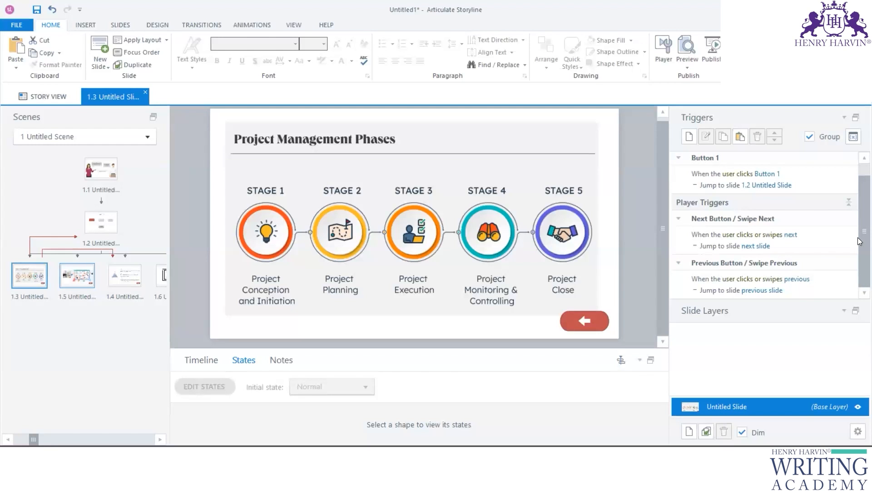
pyautogui.scroll(1, 860, 241)
pyautogui.click(99, 227)
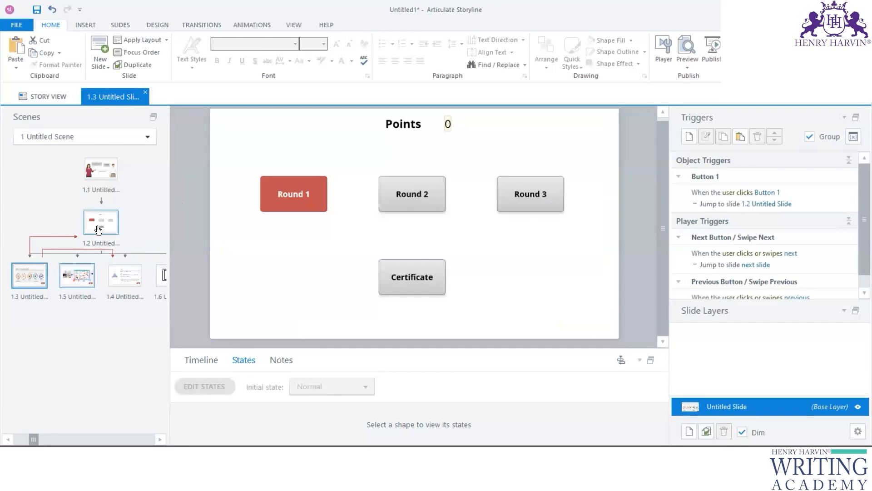
# Review the Round 2 and Round 3 triggers on the points slide, opening the new trigger settings and closing them unsaved
pyautogui.moveTo(860, 206); pyautogui.dragTo(860, 296)
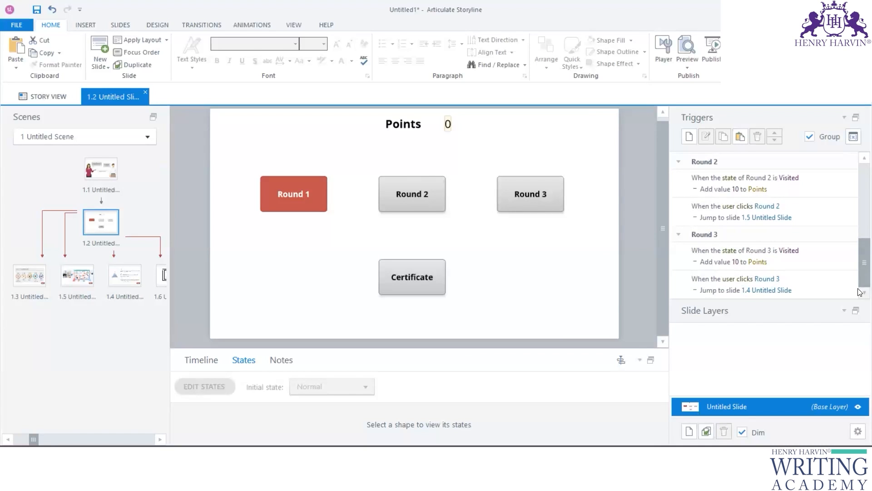
pyautogui.click(689, 137)
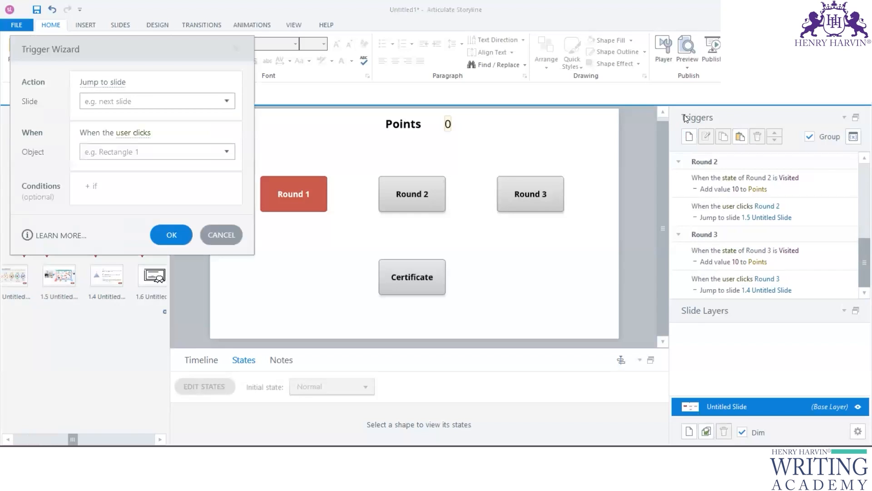
pyautogui.click(235, 49)
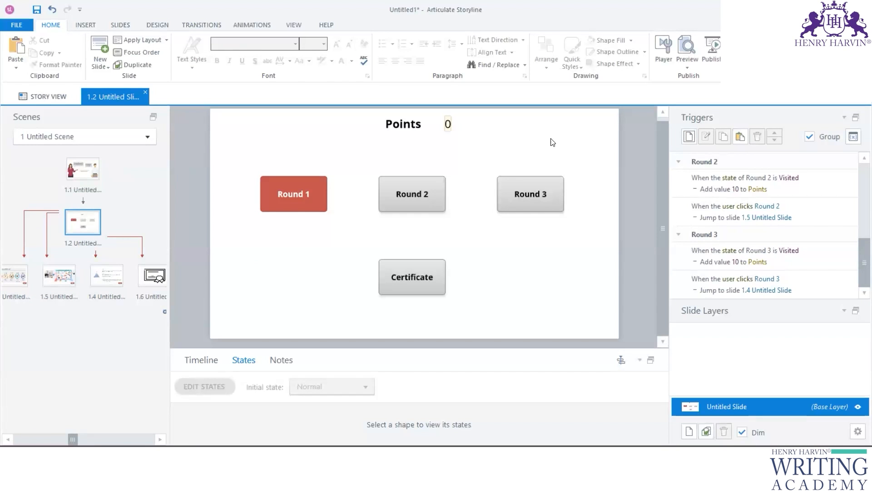
# View the graded question templates from slide 1.3, close them without inserting one and return to the points slide
pyautogui.click(14, 284)
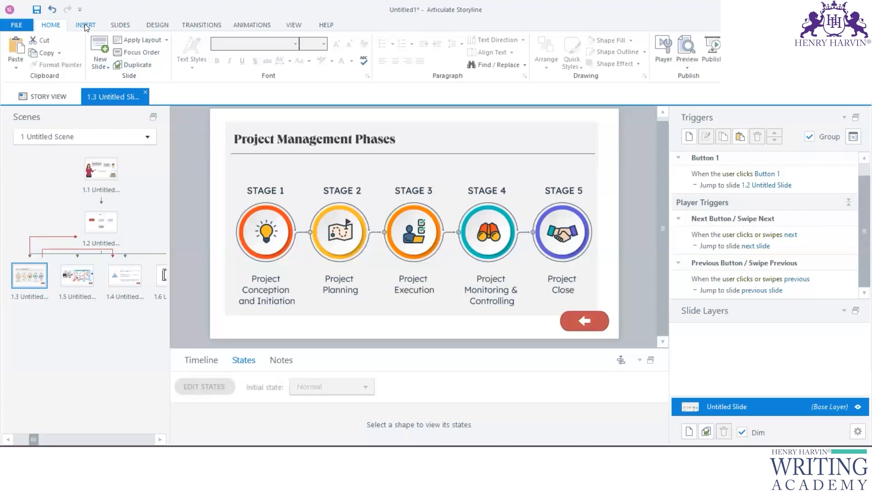
pyautogui.click(121, 28)
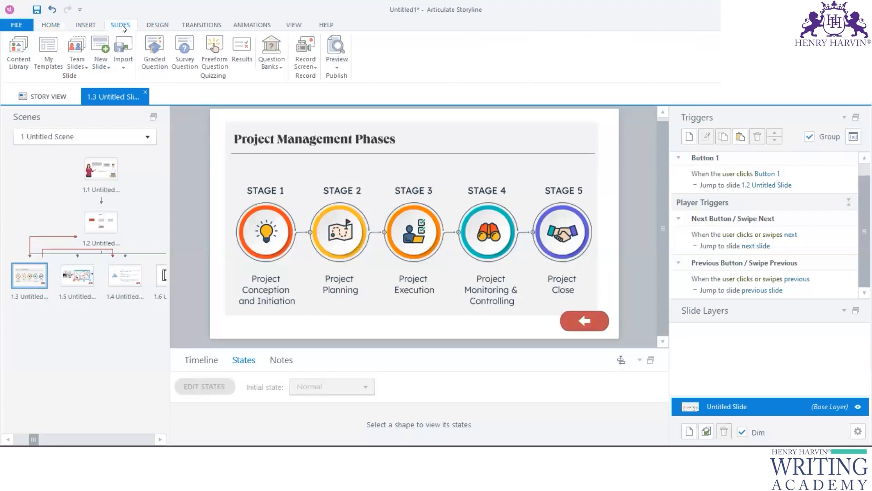
pyautogui.click(151, 60)
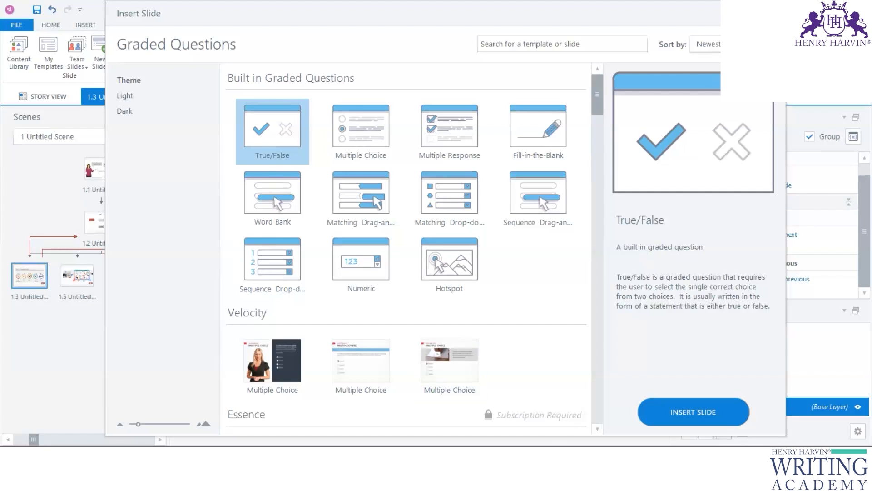
pyautogui.press('Escape')
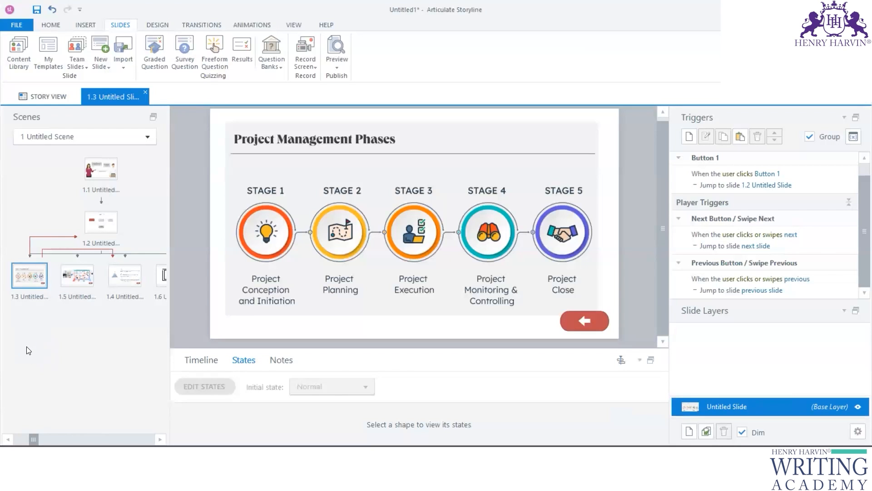
pyautogui.click(101, 222)
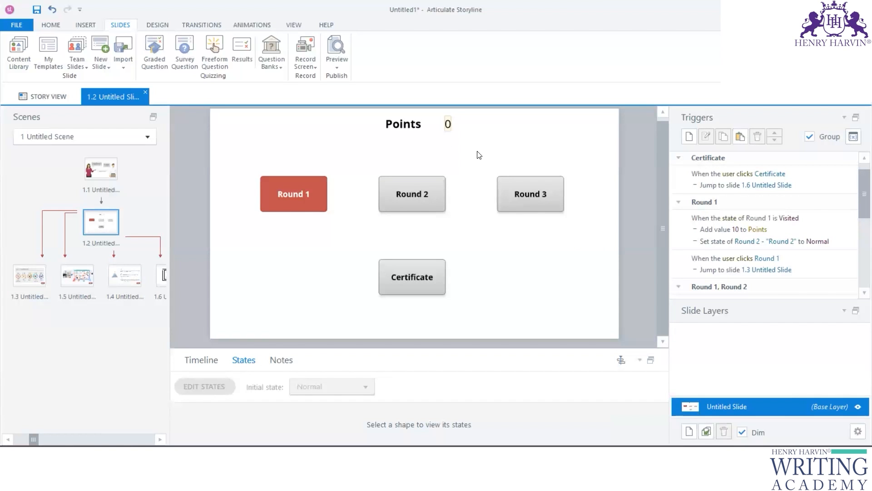
# From slide 1.3, look up the Points variable in the project variables and cancel without renaming it
pyautogui.click(26, 277)
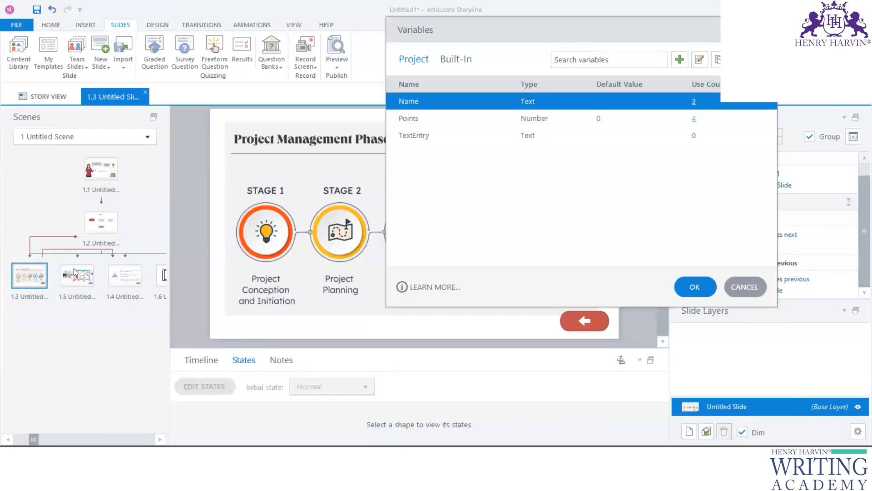
pyautogui.click(404, 120)
pyautogui.click(404, 118)
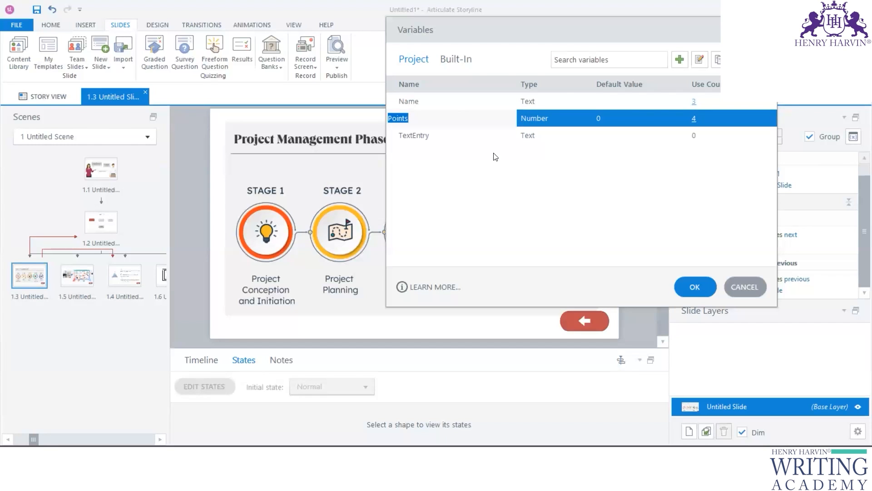
pyautogui.click(745, 289)
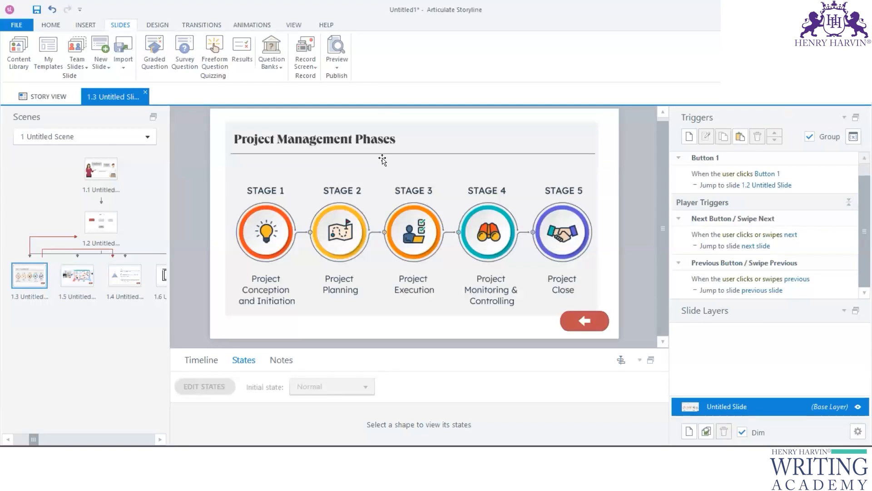
# Reopen the project variables, inspect the Points variable's type and default value settings, and close everything unchanged
pyautogui.click(854, 136)
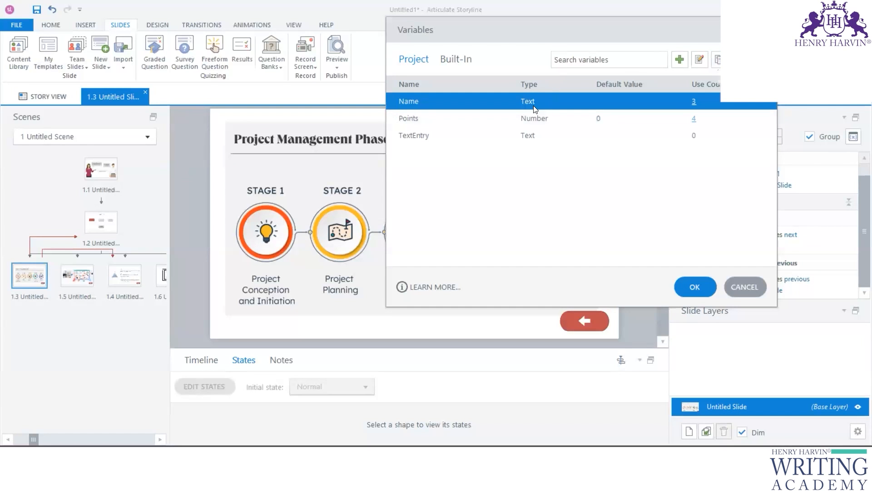
pyautogui.doubleClick(531, 117)
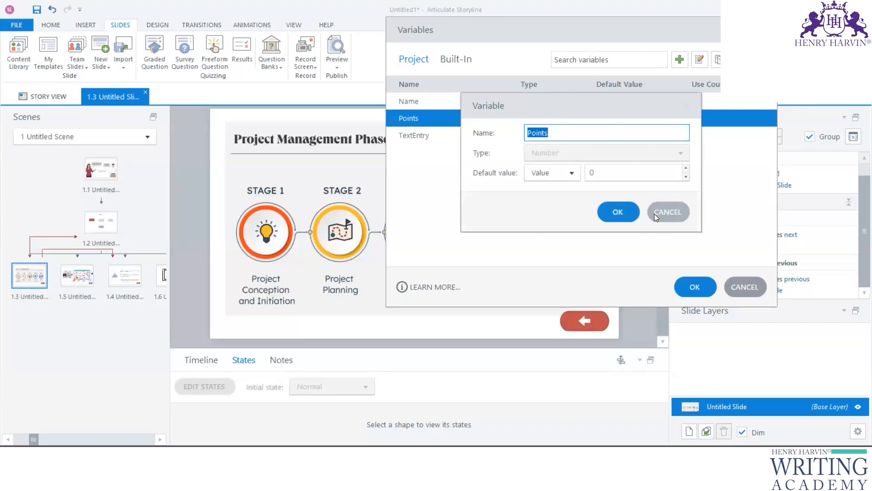
pyautogui.click(668, 212)
pyautogui.click(766, 29)
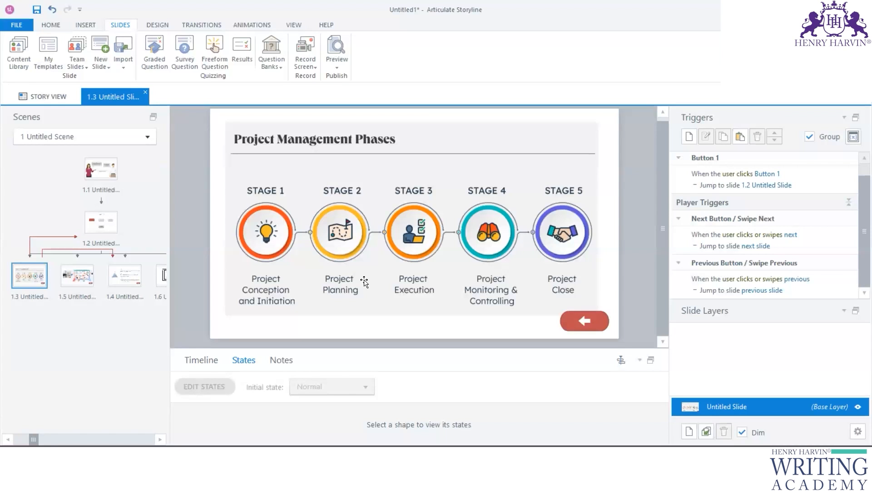
# Return to slide 1.2, select the Points score text to point out its variable reference and deselect it
pyautogui.click(101, 222)
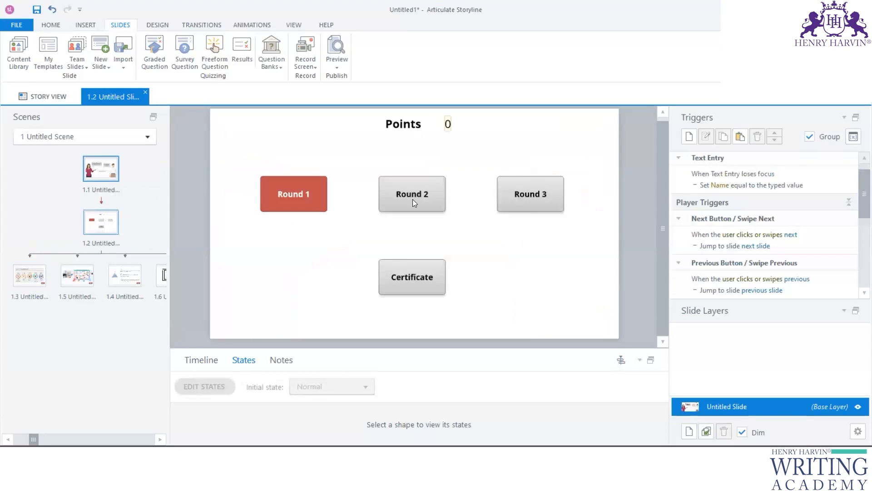
pyautogui.click(446, 122)
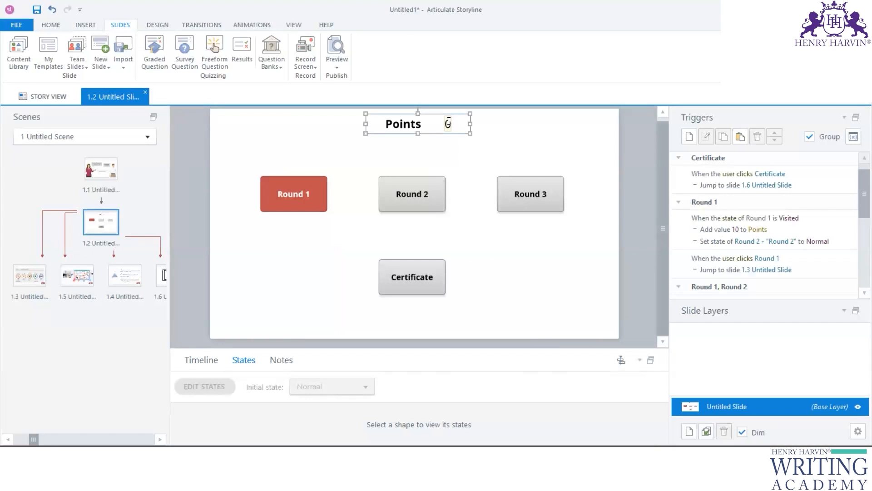
pyautogui.click(533, 155)
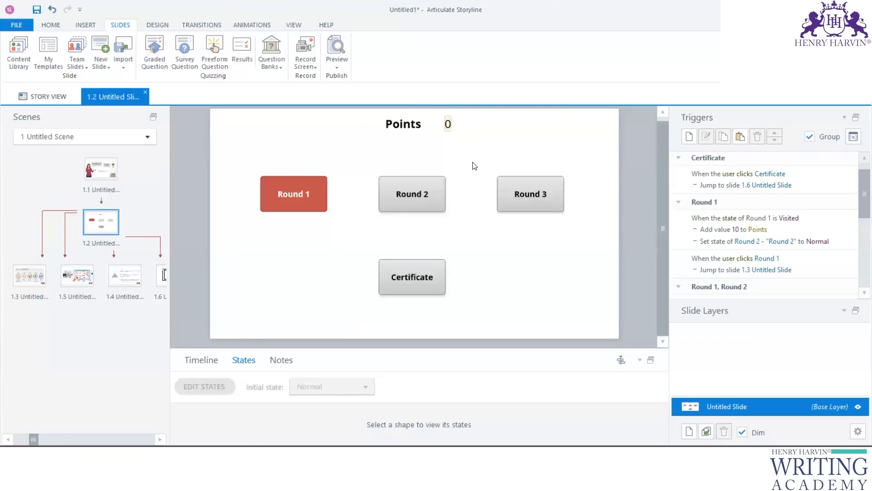
# From slide 1.2, open the project variables, view the type choices for a new variable, cancel it and close the variables list
pyautogui.click(853, 136)
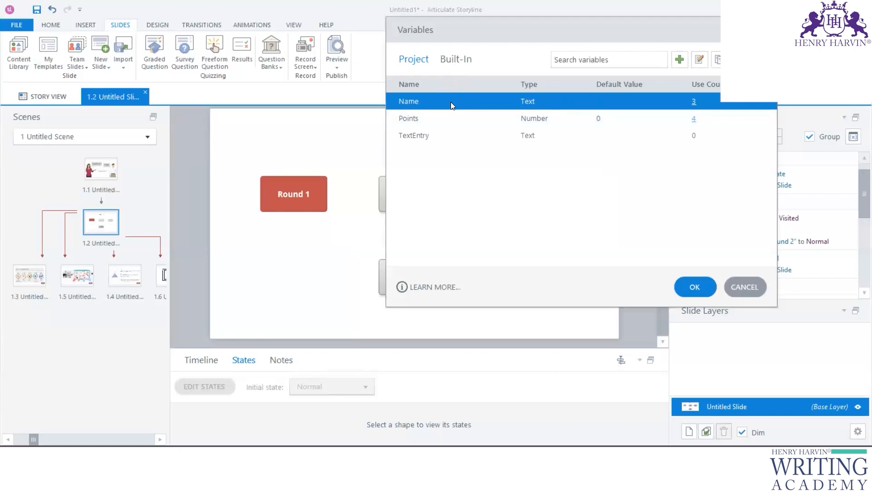
pyautogui.click(678, 59)
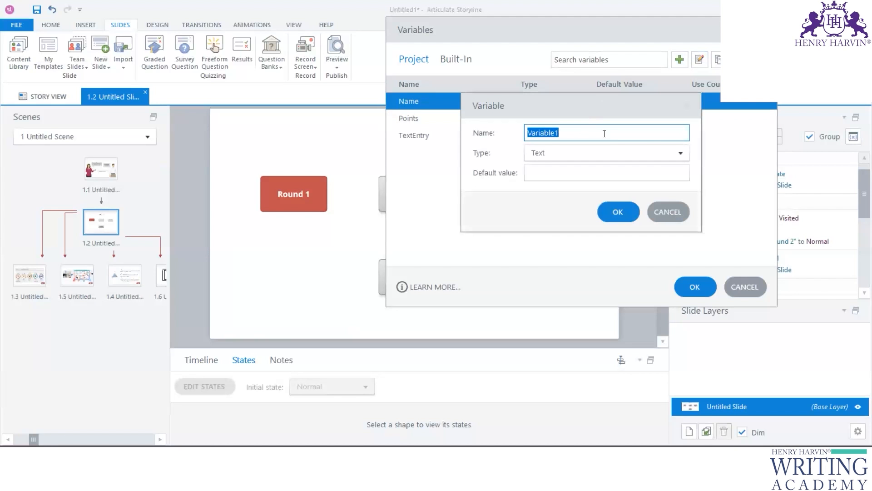
pyautogui.click(681, 153)
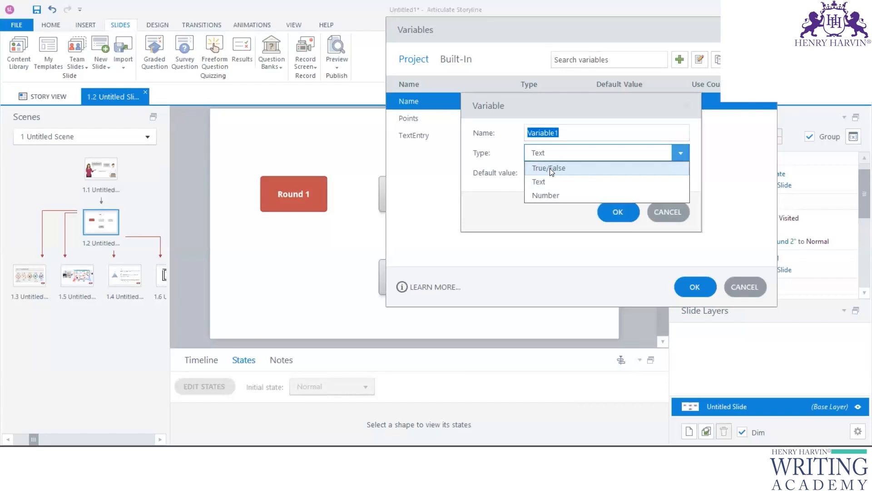
pyautogui.click(670, 211)
pyautogui.click(693, 111)
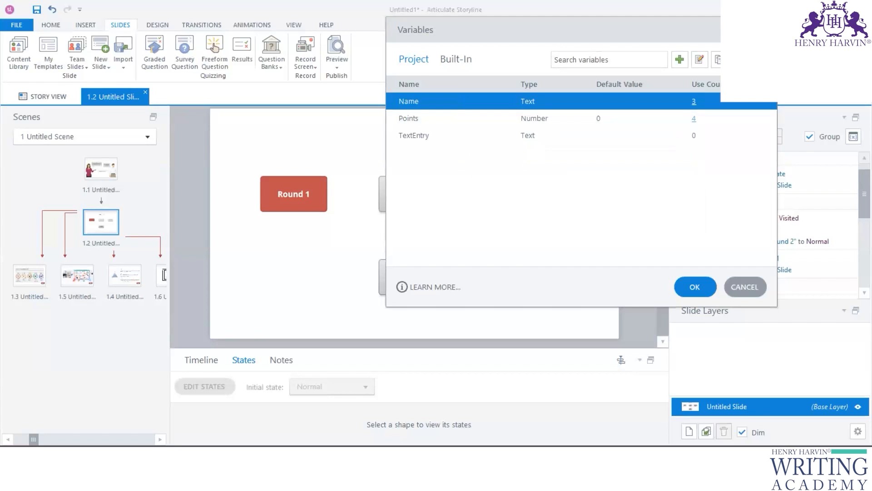
pyautogui.click(696, 287)
# Switch to the Simulation Score calculation project and open slide 1.1 with its timeline and triggers in view
pyautogui.press('super+Tab')
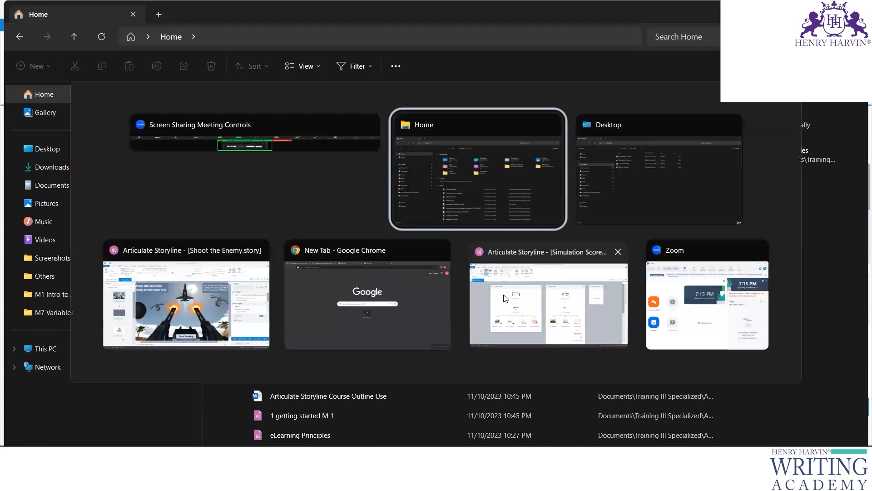
pyautogui.click(504, 298)
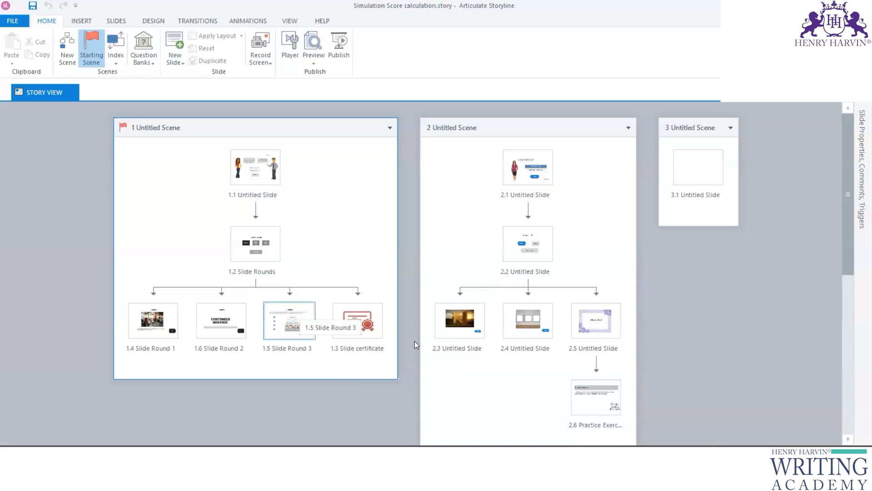
pyautogui.click(522, 313)
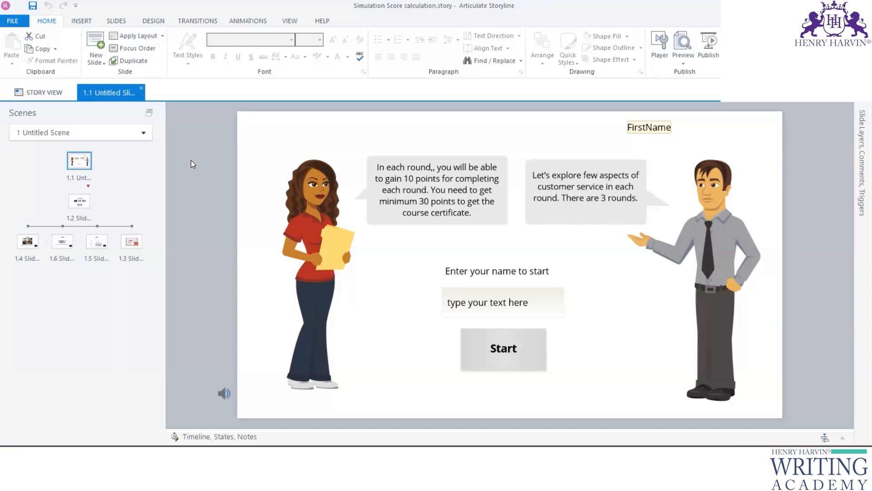
pyautogui.click(216, 436)
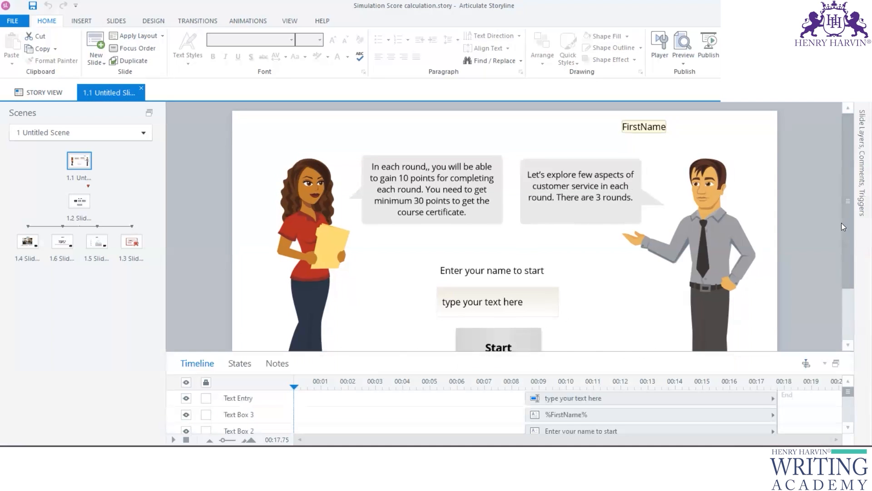
pyautogui.moveTo(855, 225); pyautogui.dragTo(716, 225)
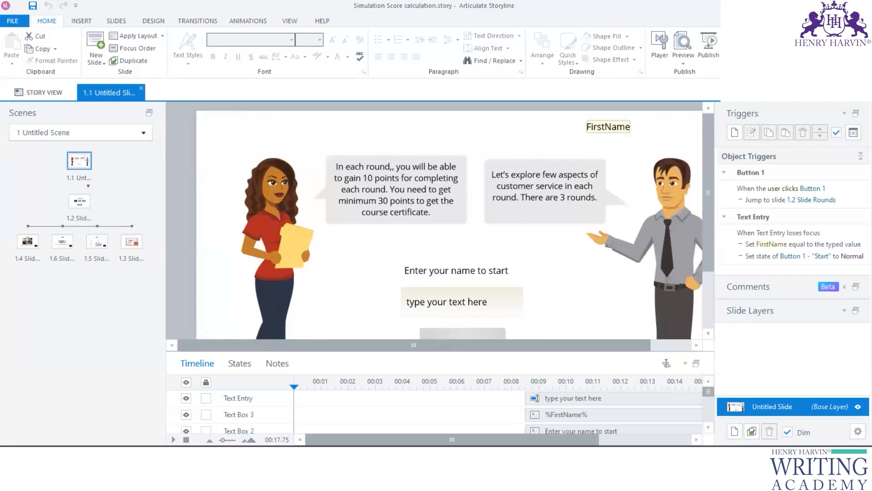
# Preview the current scene of the Simulation Score calculation project and replay its opening slide
pyautogui.click(683, 63)
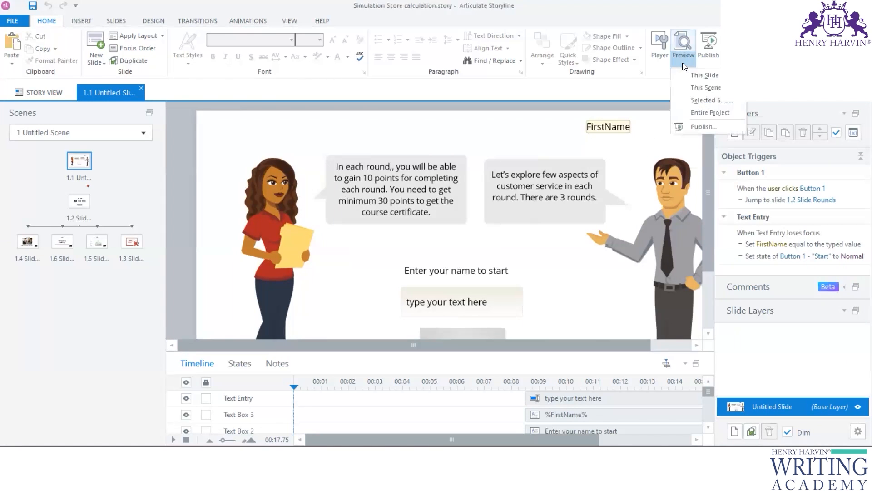
pyautogui.click(689, 87)
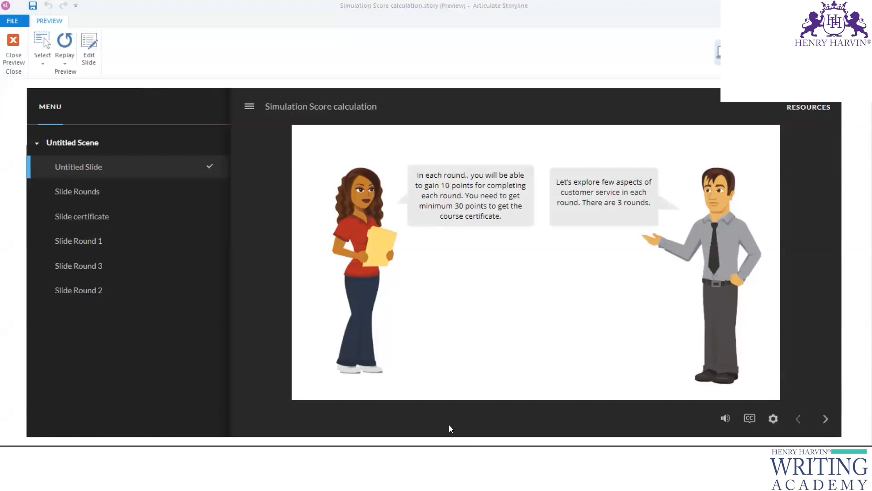
pyautogui.click(64, 45)
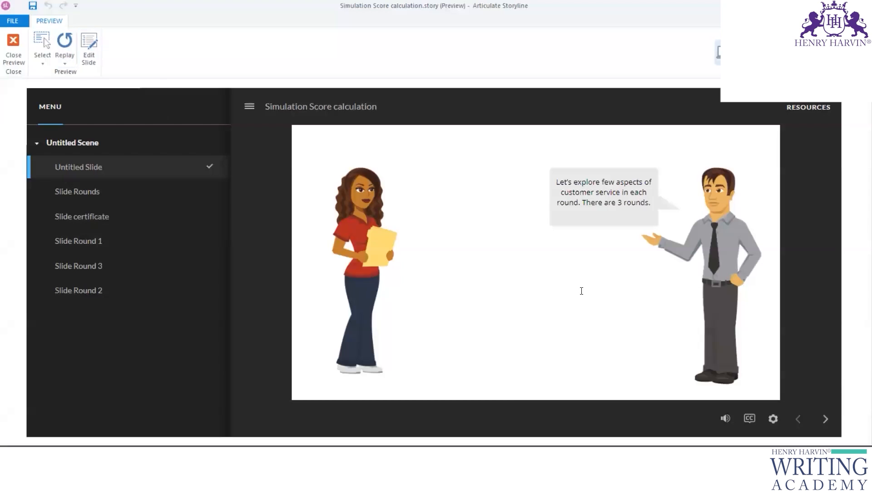
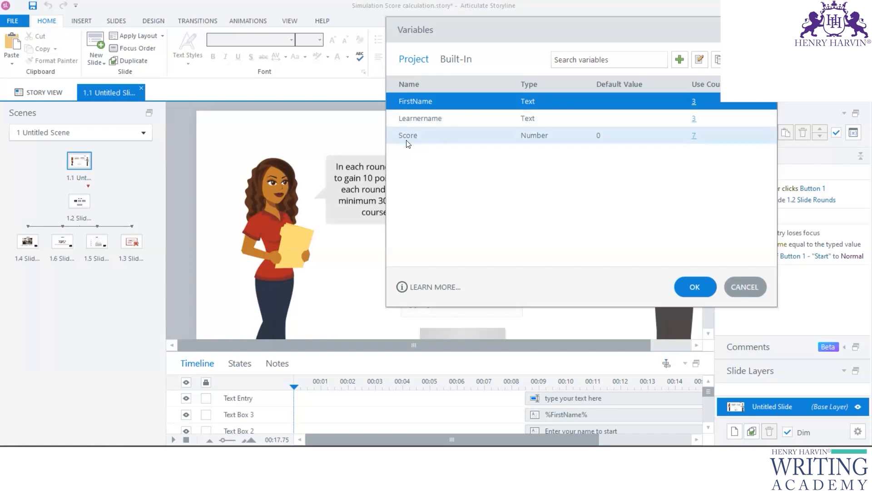
# Look up the Score variable in the project variables, cancel without renaming it, and reopen slide 1.1 from the story overview
pyautogui.doubleClick(442, 137)
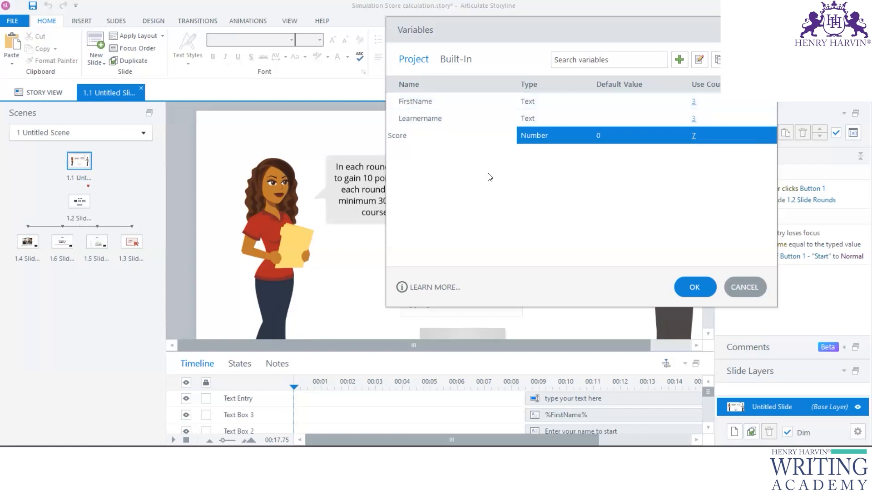
pyautogui.click(753, 285)
pyautogui.click(25, 92)
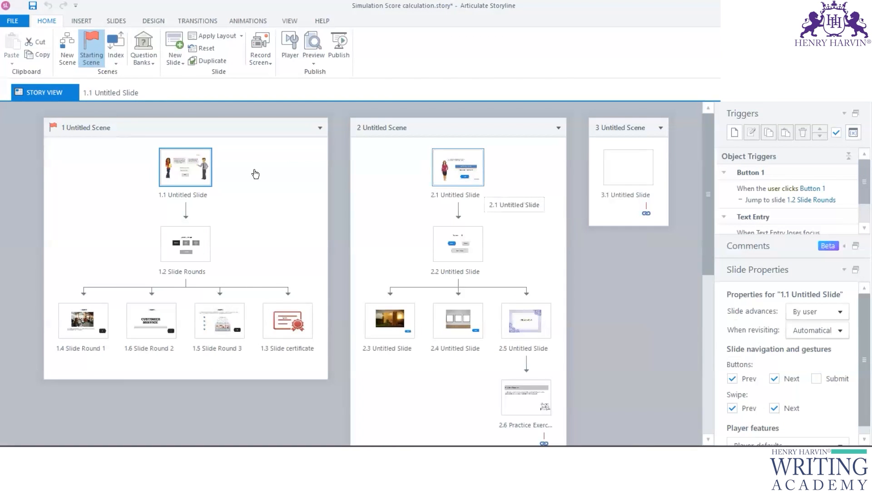
pyautogui.doubleClick(184, 167)
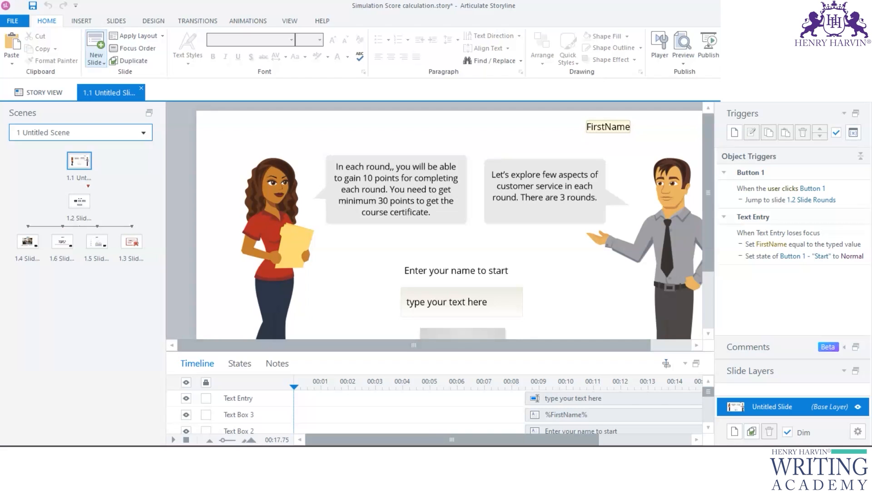
# Launch another instance of Articulate Storyline 360 through the Windows app search
pyautogui.press('super')
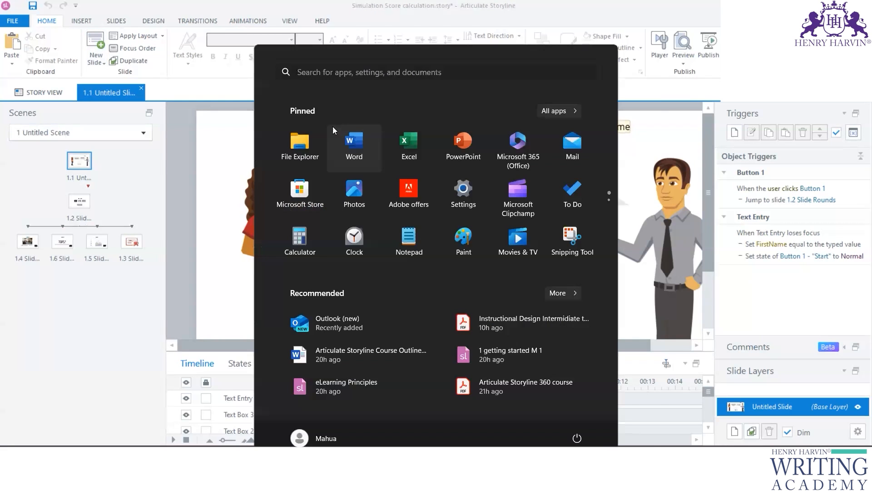
pyautogui.click(366, 73)
pyautogui.write('a')
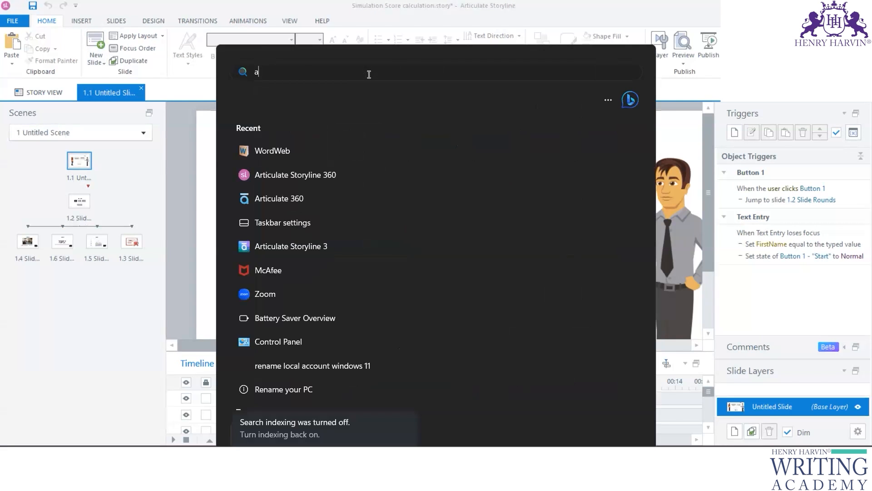
pyautogui.click(334, 156)
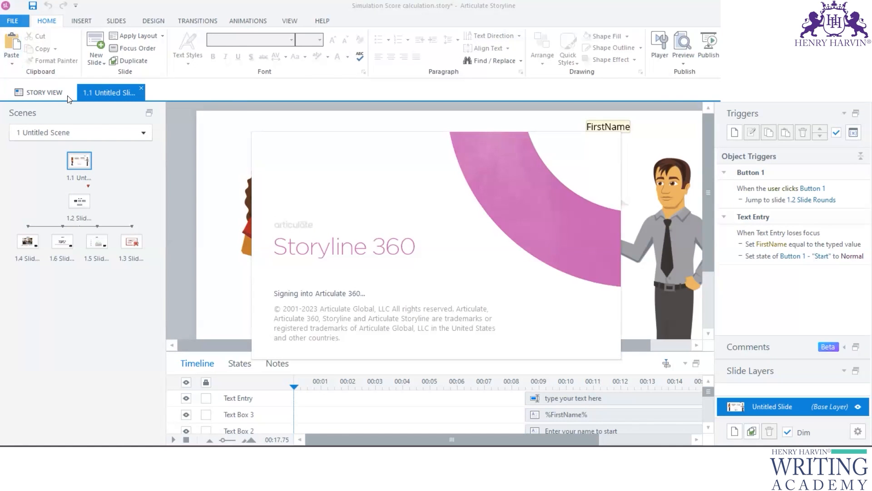
pyautogui.click(12, 22)
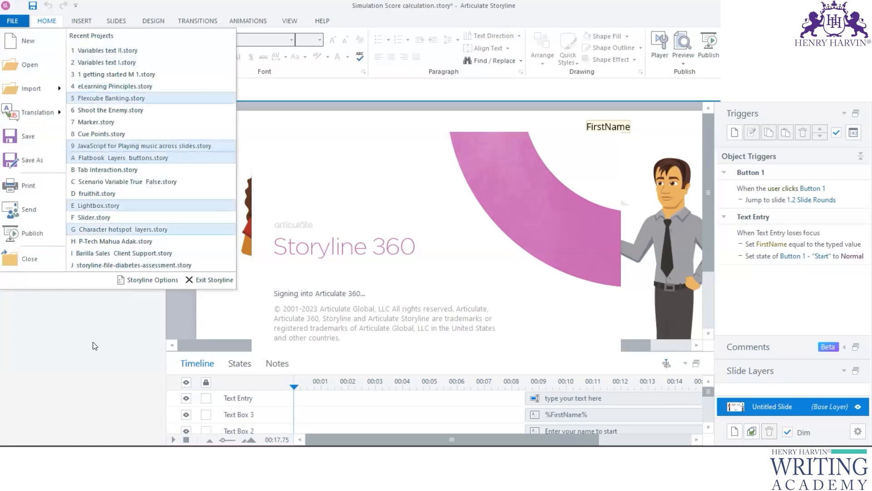
pyautogui.click(107, 327)
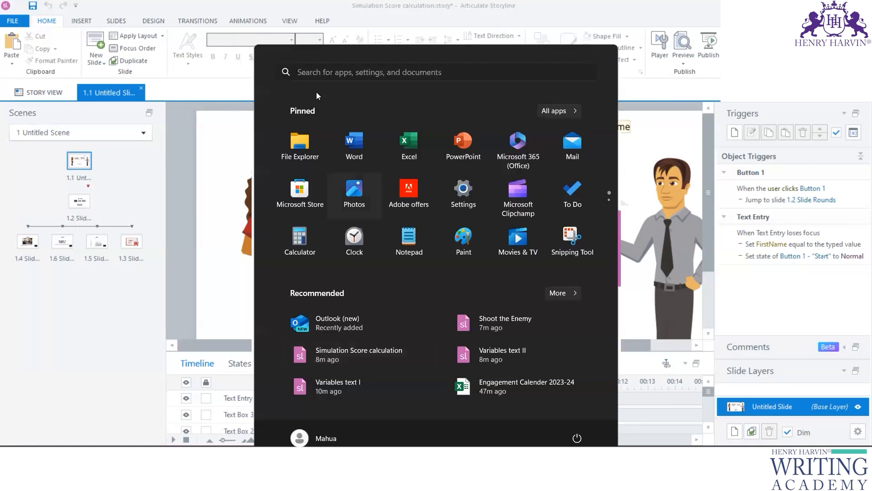
pyautogui.press('super')
pyautogui.click(194, 373)
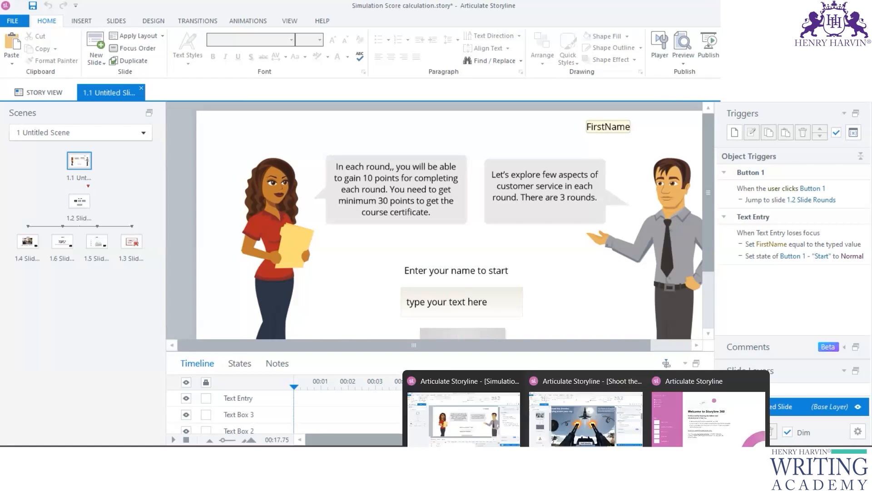
# Switch to the new Storyline 360 welcome window, create a new project and open its blank slide 1.1
pyautogui.moveTo(587, 456)
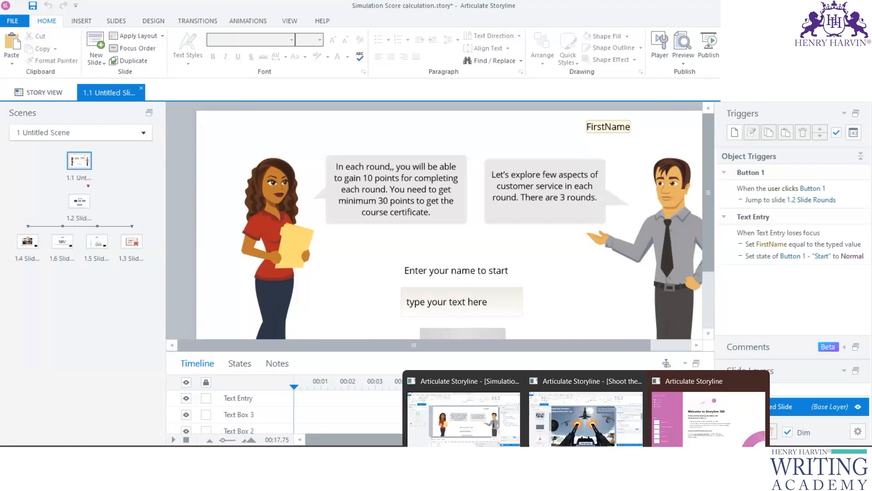
pyautogui.click(698, 431)
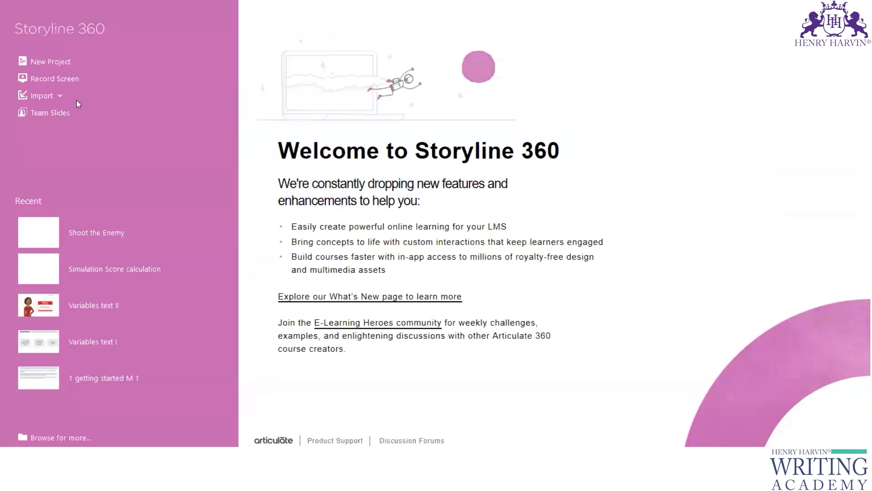
pyautogui.click(39, 60)
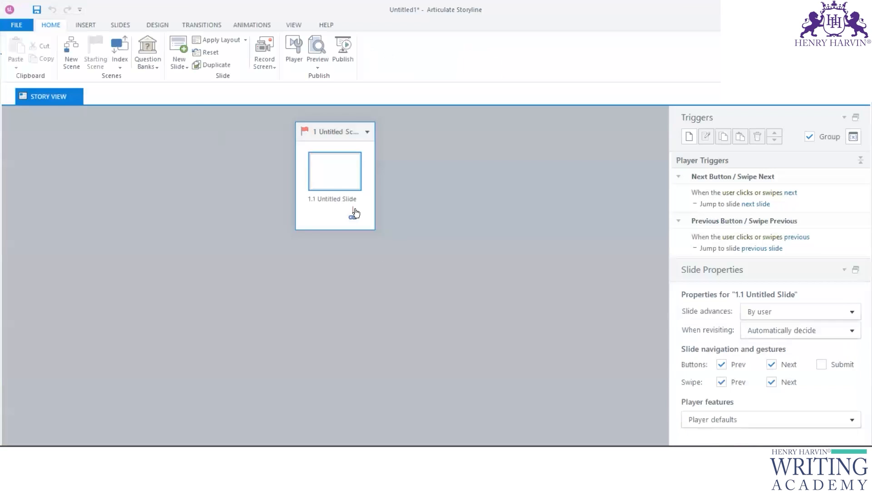
pyautogui.doubleClick(333, 170)
# Switch back to the Simulation Score calculation project and review slide 1.1's "30 points" instruction text and name entry field
pyautogui.moveTo(586, 481)
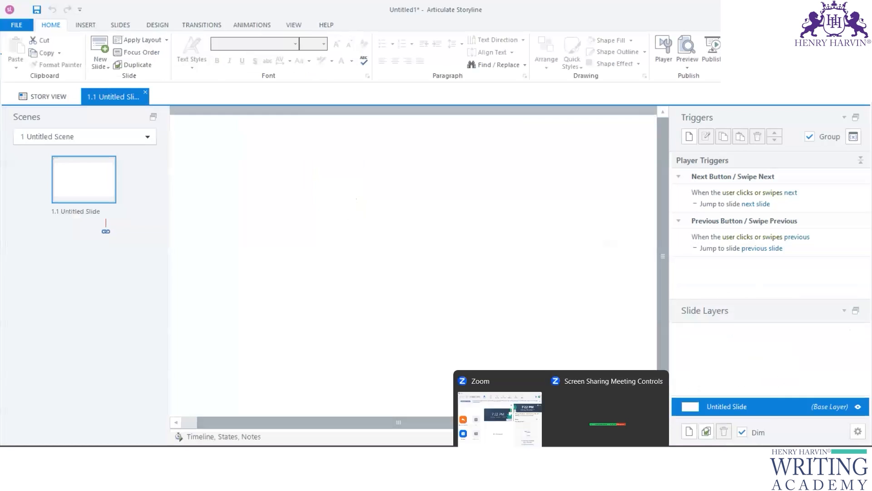
pyautogui.click(474, 427)
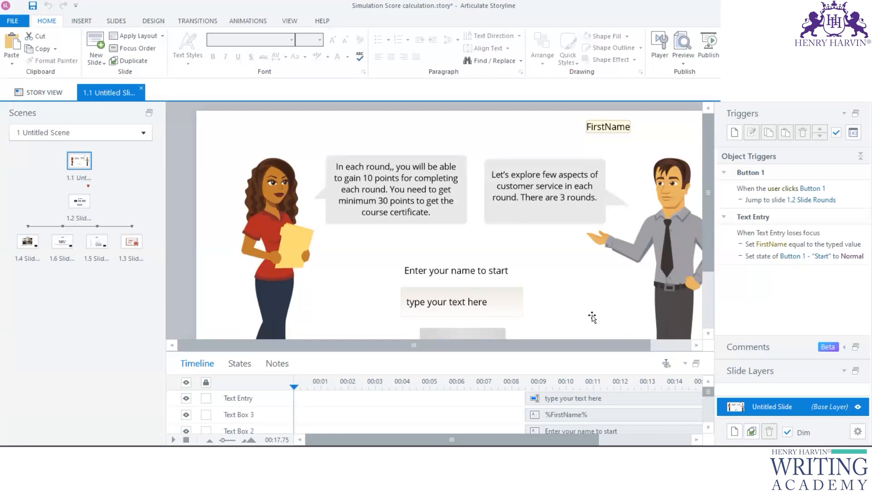
pyautogui.scroll(-4, 580, 281)
pyautogui.scroll(1, 580, 281)
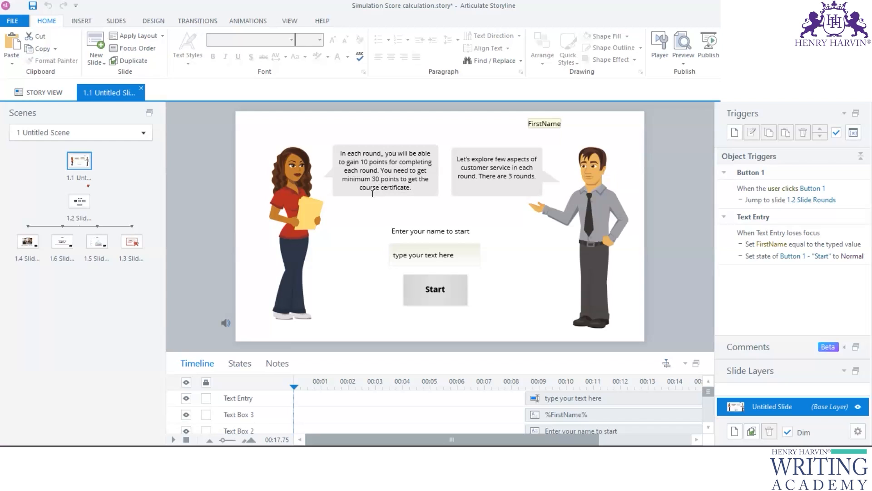
pyautogui.moveTo(373, 178); pyautogui.dragTo(400, 180)
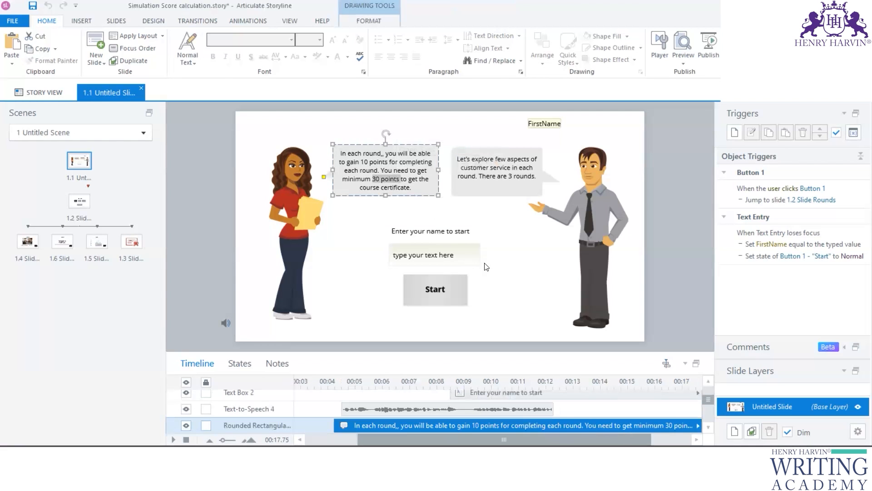
pyautogui.click(442, 255)
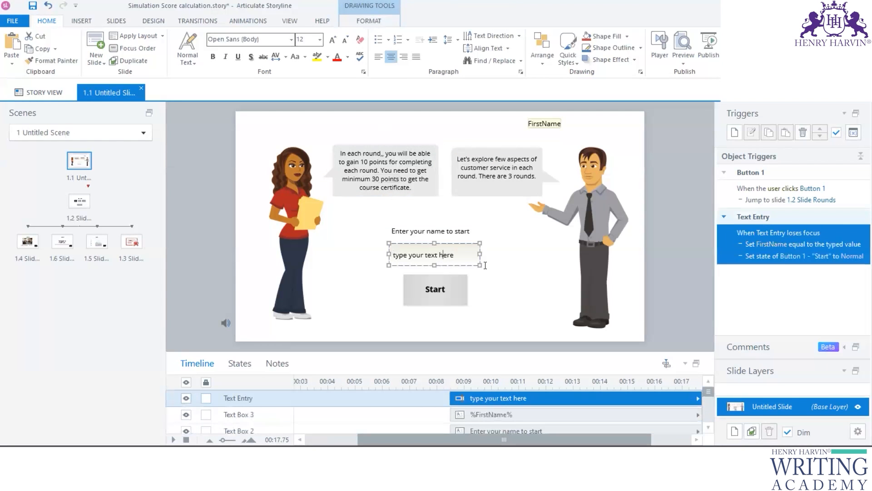
# Review the certificate slide 1.3 and the Round 1 slide's text, and return through slide 1.1 to the certificate's FirstName reference
pyautogui.click(132, 243)
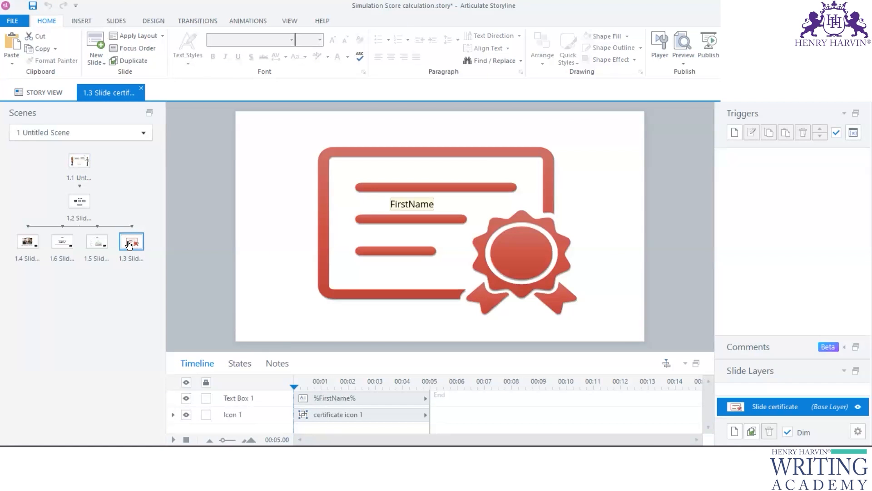
pyautogui.click(27, 241)
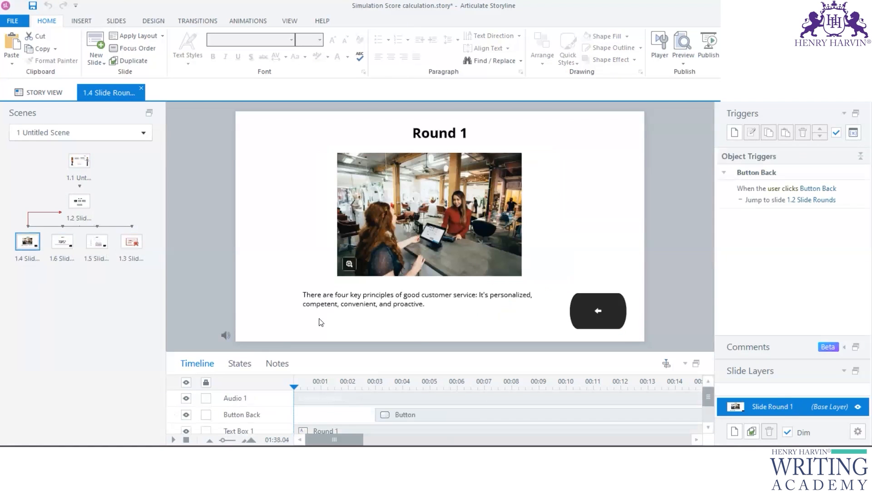
pyautogui.click(304, 296)
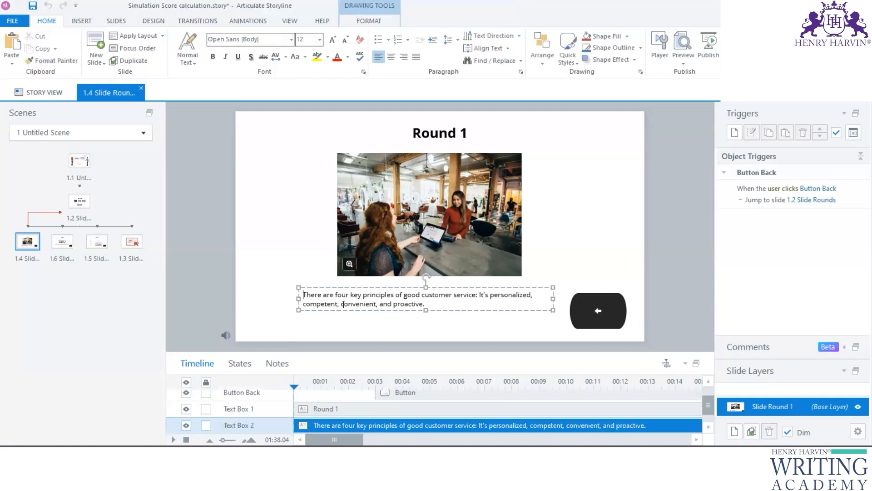
pyautogui.click(80, 161)
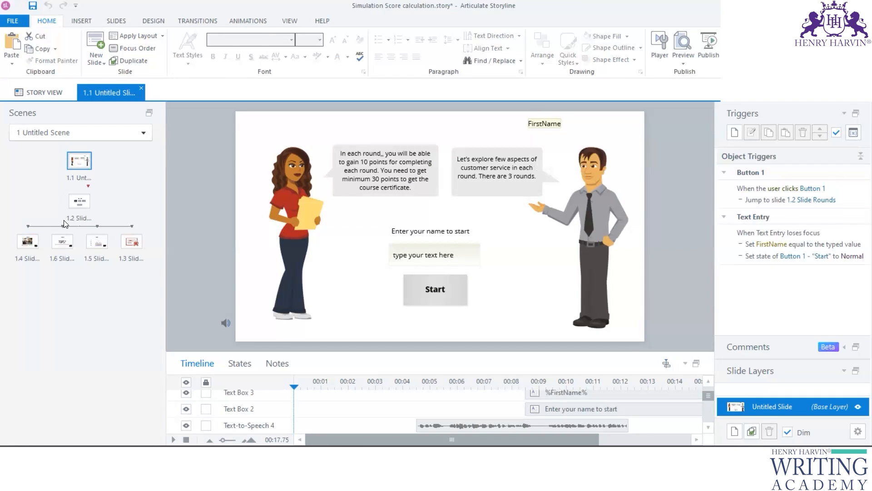
pyautogui.click(135, 245)
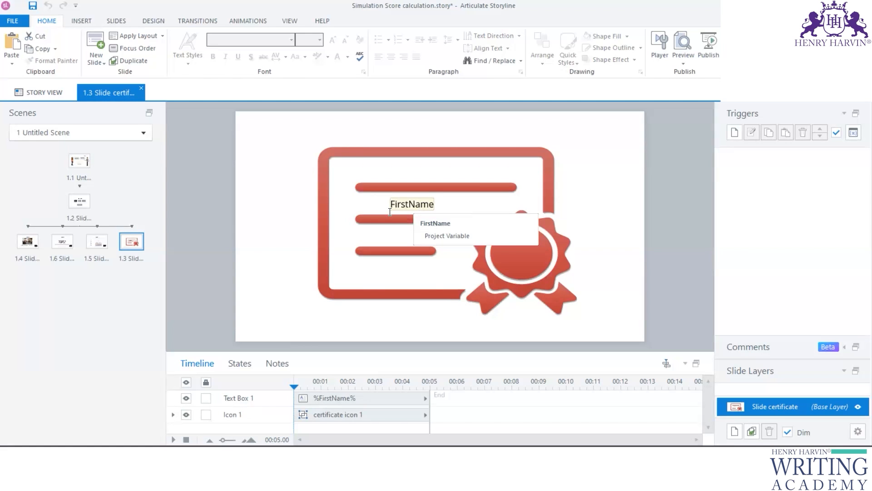
# Review the name entry and its FirstName triggers on the example's slide 1.1, and return to the new blank project
pyautogui.click(88, 207)
pyautogui.click(79, 160)
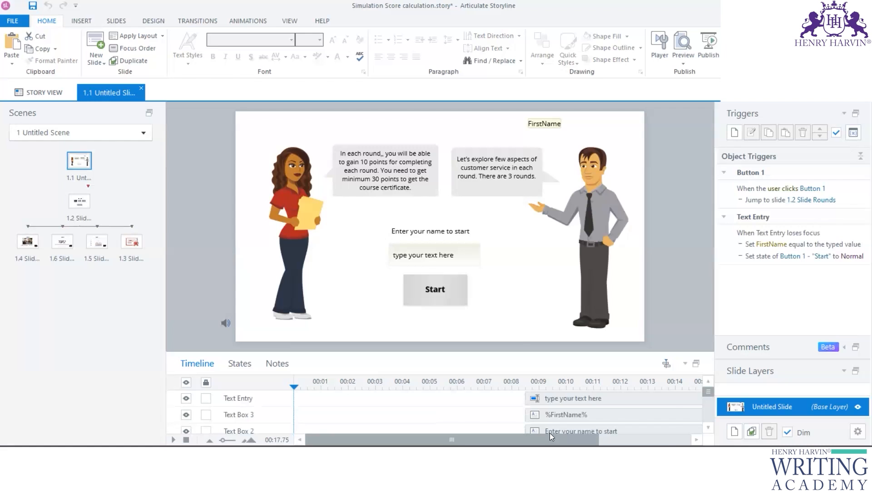
pyautogui.moveTo(646, 443)
pyautogui.click(693, 434)
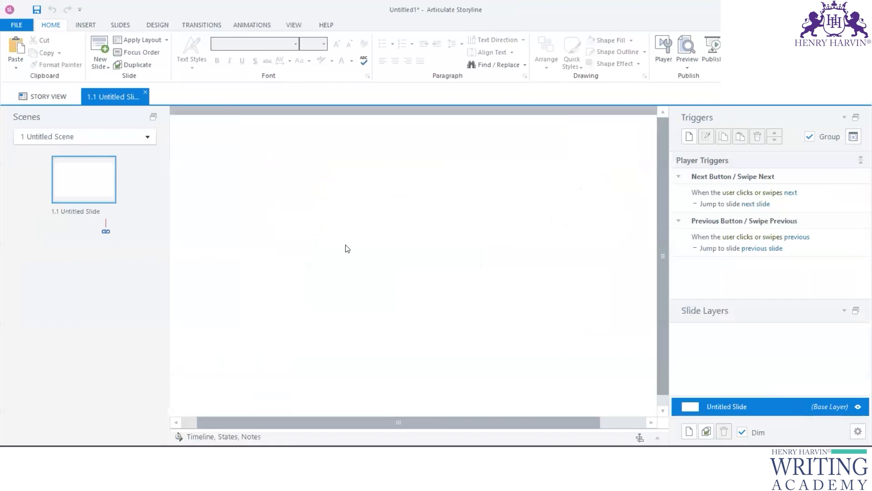
# Create a text project variable called "Name" with no default value
pyautogui.click(854, 136)
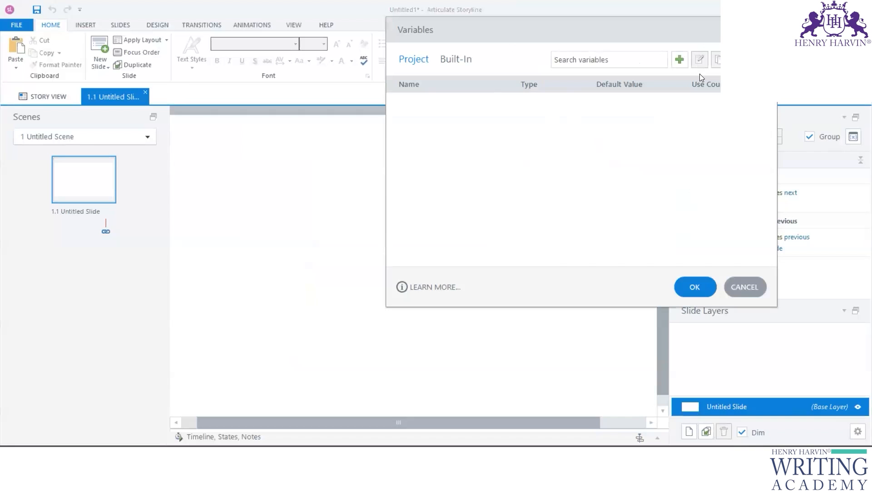
pyautogui.click(680, 60)
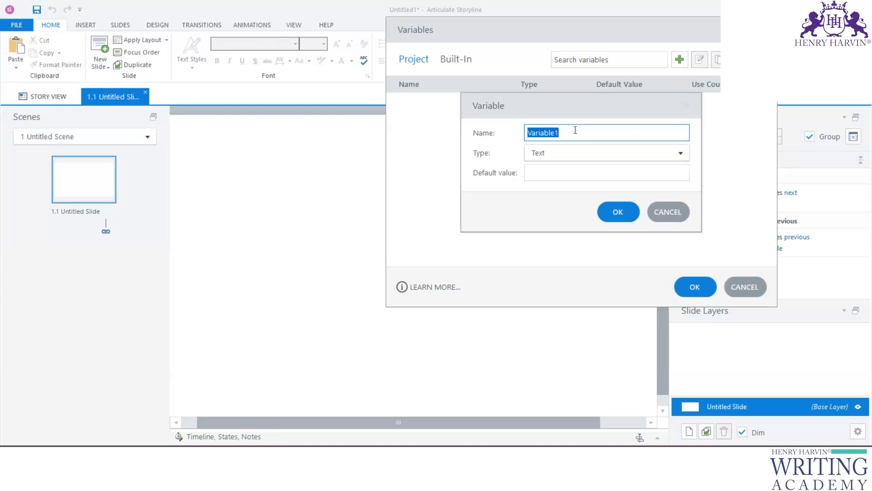
pyautogui.write('Name')
pyautogui.click(617, 211)
pyautogui.click(696, 286)
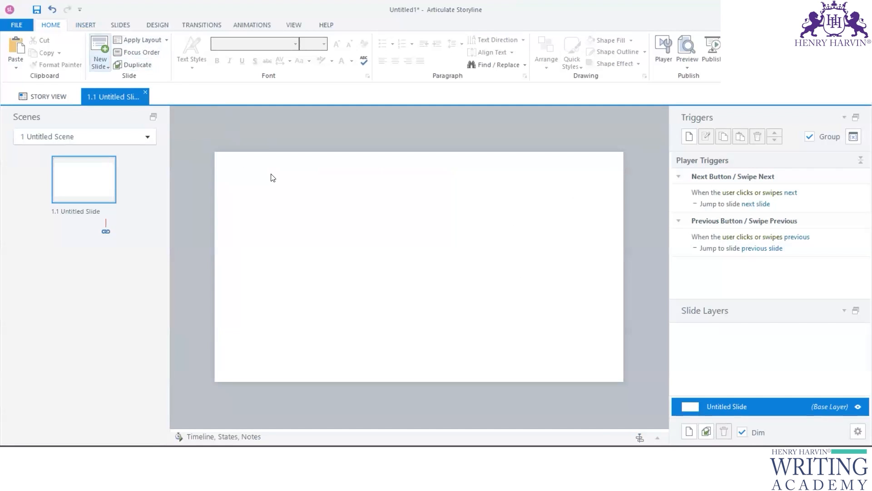
# Add a text box in the upper middle of slide 1.1 containing the variable reference %name%
pyautogui.click(83, 26)
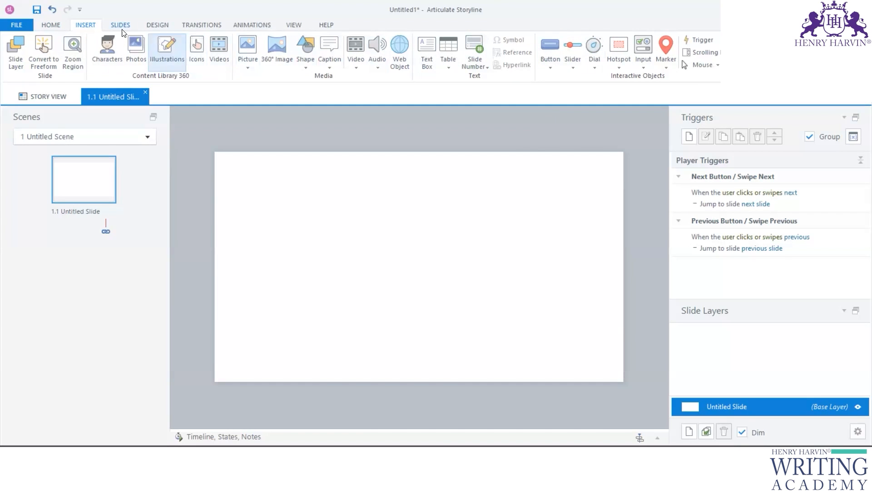
pyautogui.click(427, 52)
pyautogui.moveTo(356, 191); pyautogui.dragTo(469, 236)
pyautogui.write('%name%')
pyautogui.press('Return')
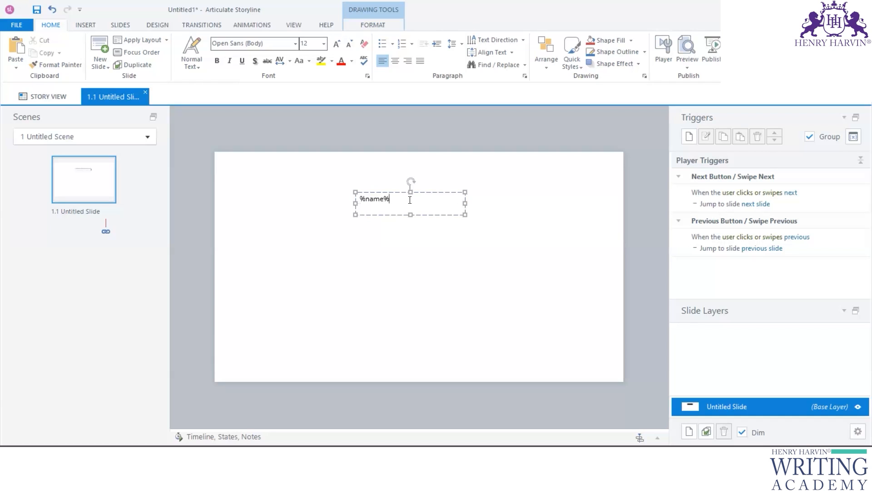
pyautogui.click(498, 244)
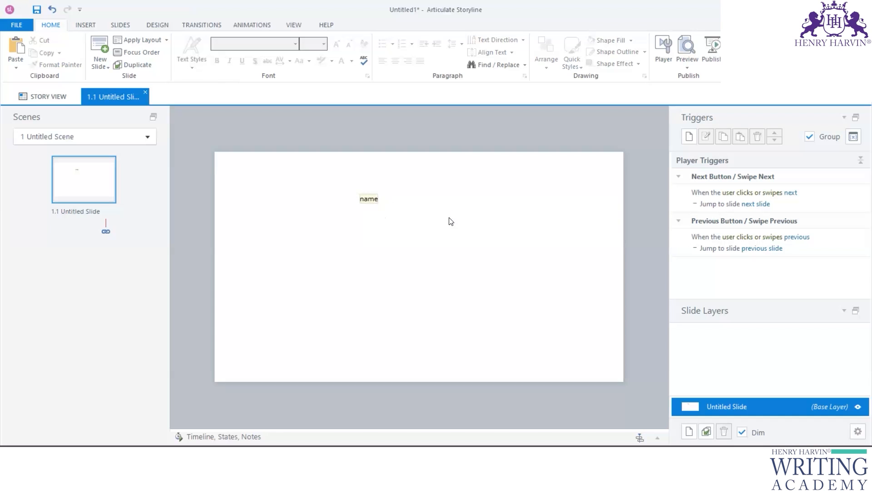
# Check the Name entry in the project's variable list and close the list
pyautogui.click(852, 136)
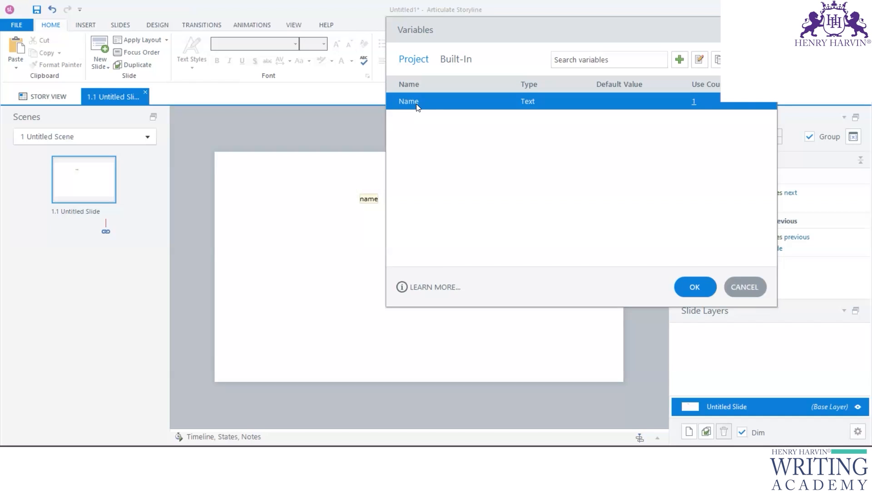
pyautogui.moveTo(610, 39)
pyautogui.mouseDown()
pyautogui.moveTo(705, 68)
pyautogui.moveTo(601, 32)
pyautogui.mouseUp()
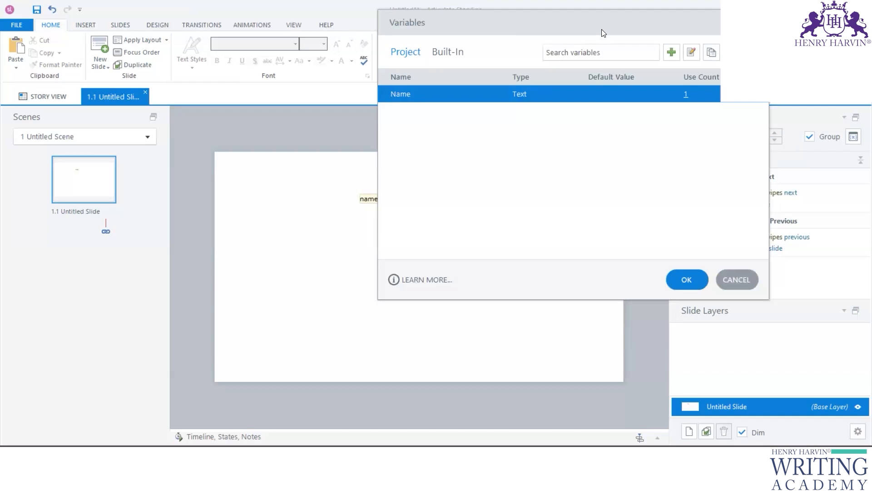
pyautogui.click(758, 23)
# Colour the name reference text dark red, #5E0808
pyautogui.doubleClick(385, 198)
pyautogui.click(393, 199)
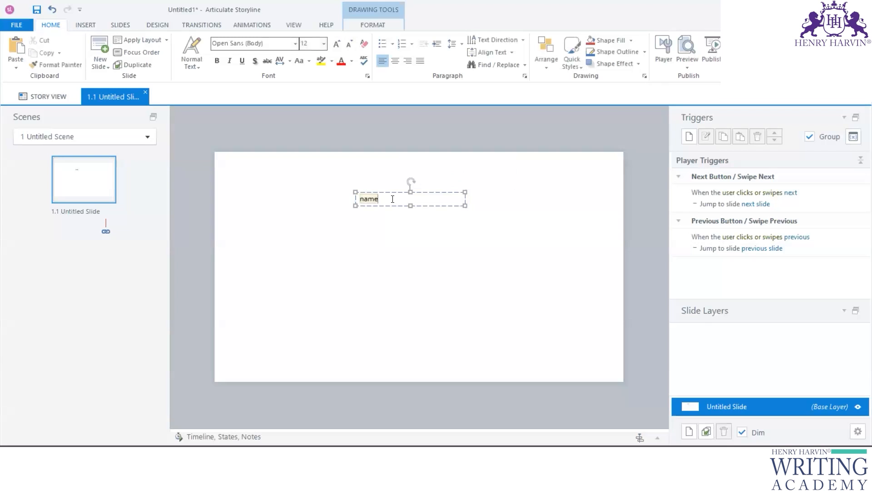
pyautogui.doubleClick(421, 198)
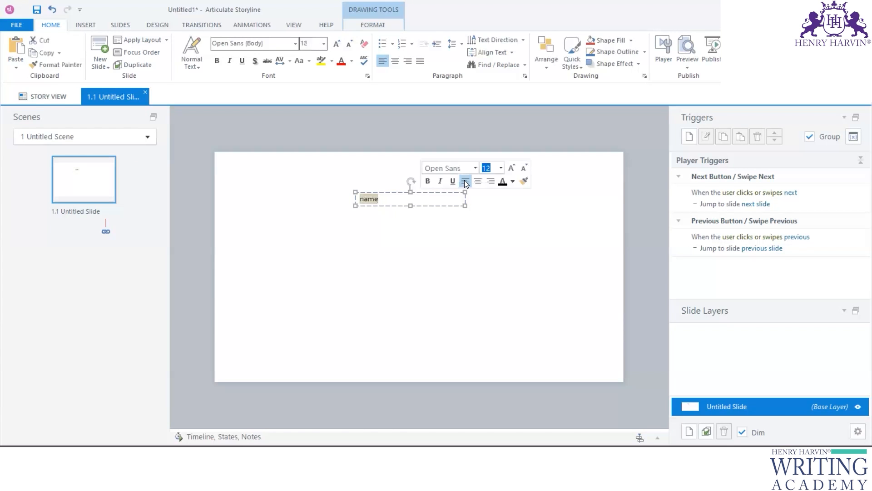
pyautogui.click(513, 181)
pyautogui.click(622, 246)
pyautogui.click(635, 244)
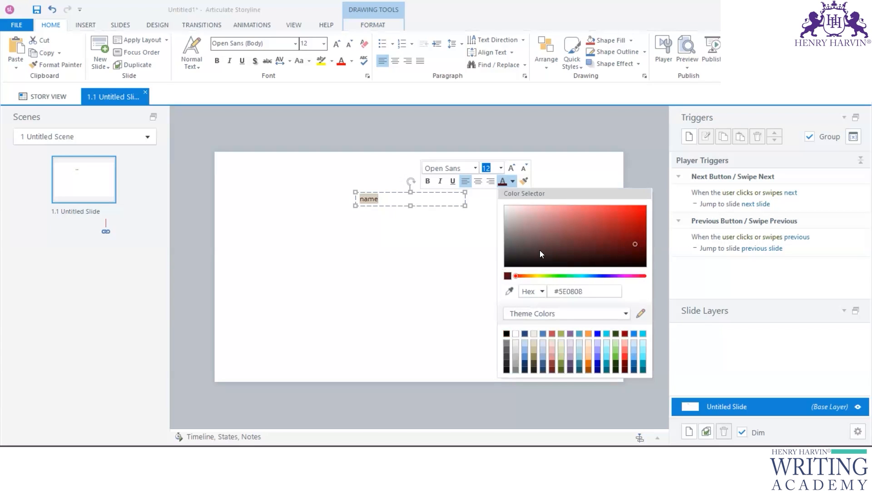
# Enlarge the name reference text to size 18 and set its font to Open Sans Extrabold
pyautogui.click(511, 168)
pyautogui.click(511, 168)
pyautogui.click(511, 168)
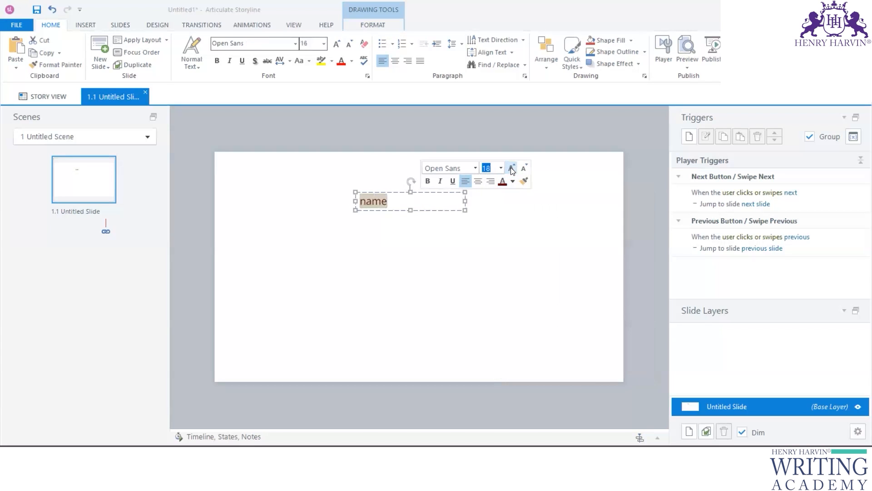
pyautogui.click(475, 168)
pyautogui.click(475, 168)
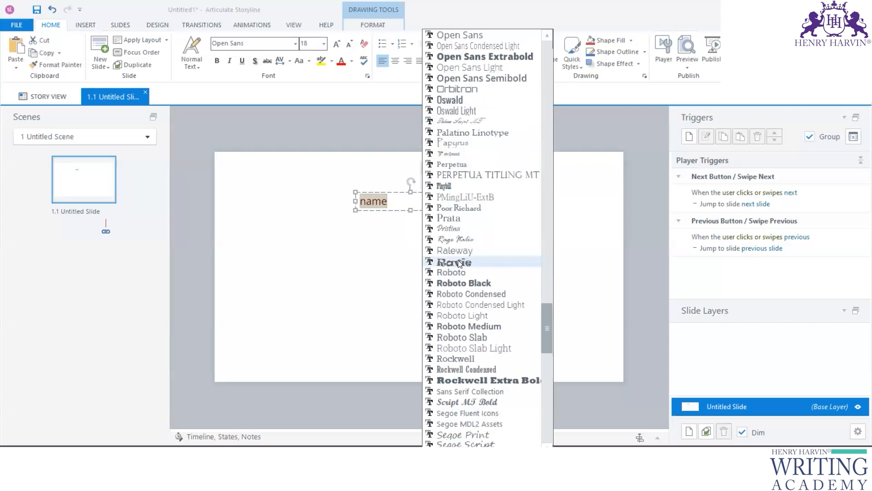
pyautogui.click(466, 58)
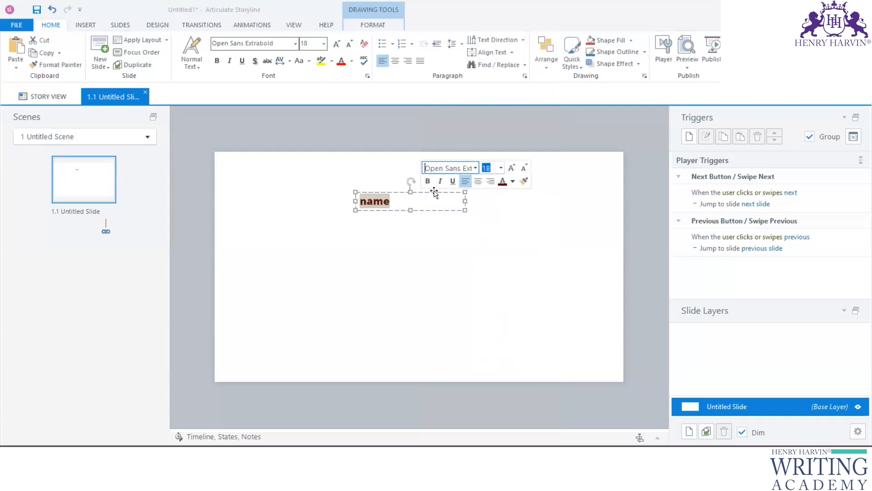
# Centre the name reference within its text box and move the box down to just below the slide's middle
pyautogui.click(479, 182)
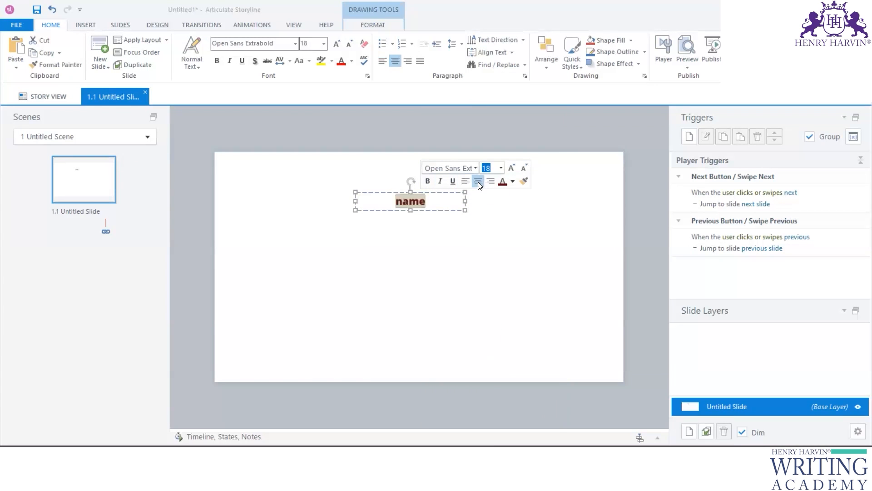
pyautogui.moveTo(436, 193); pyautogui.dragTo(435, 275)
pyautogui.click(301, 227)
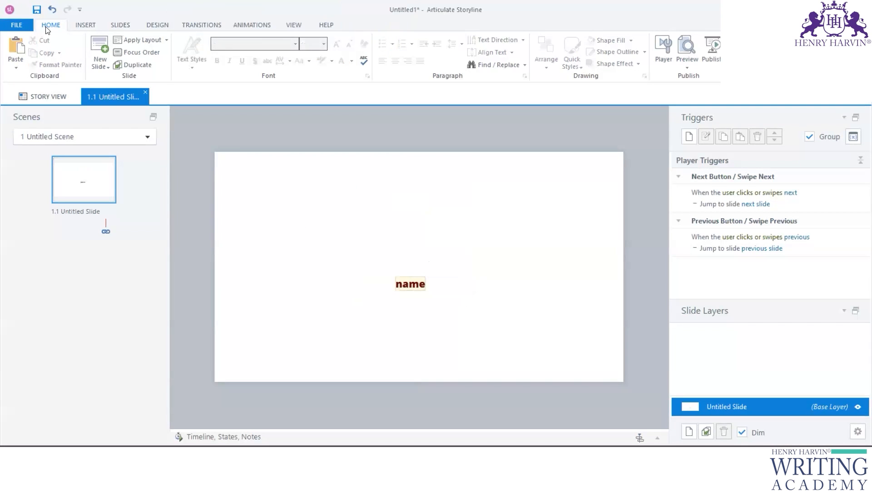
# Insert the illustrated character Lily in front view, placed smaller on the left side of the slide
pyautogui.click(86, 24)
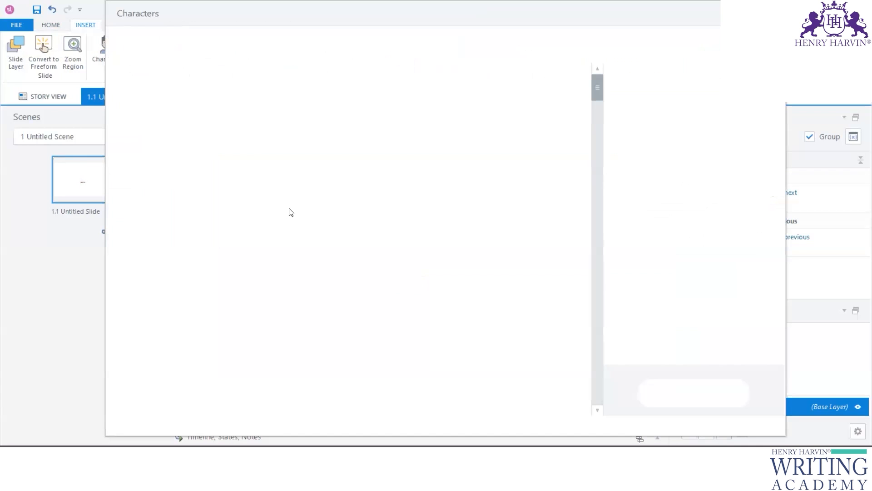
pyautogui.click(361, 150)
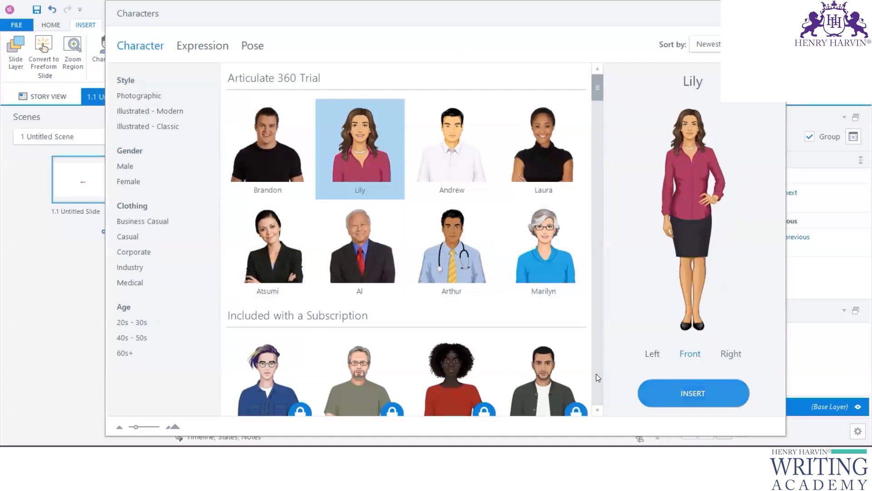
pyautogui.click(693, 393)
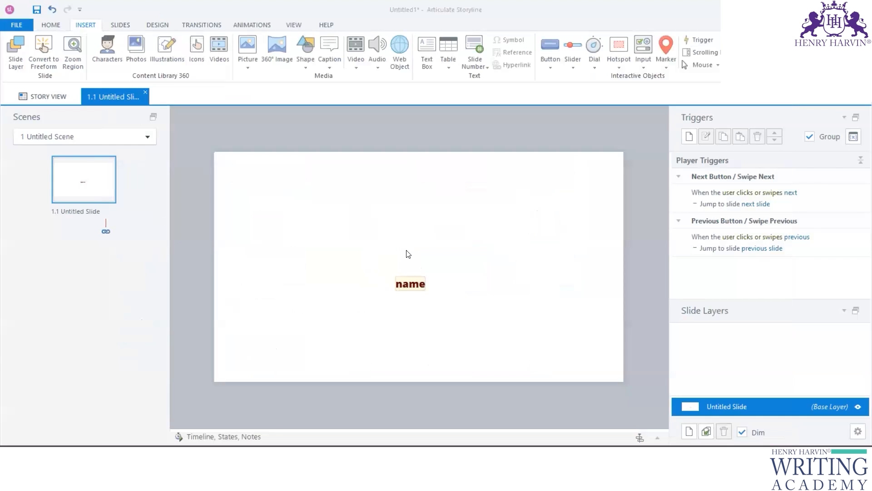
pyautogui.moveTo(415, 249); pyautogui.dragTo(292, 252)
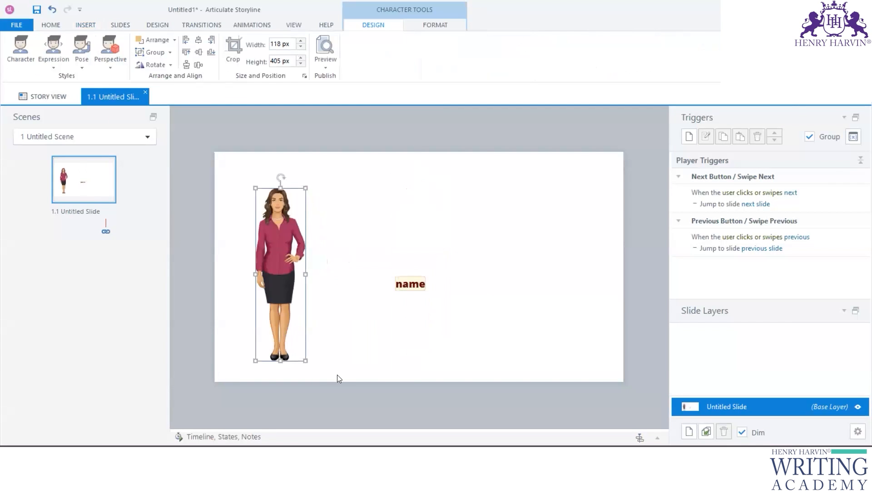
pyautogui.moveTo(309, 365); pyautogui.dragTo(286, 292)
# Crop off Lily's lower legs and enlarge her to about 447 px tall, standing on the slide's bottom edge at the left
pyautogui.click(427, 26)
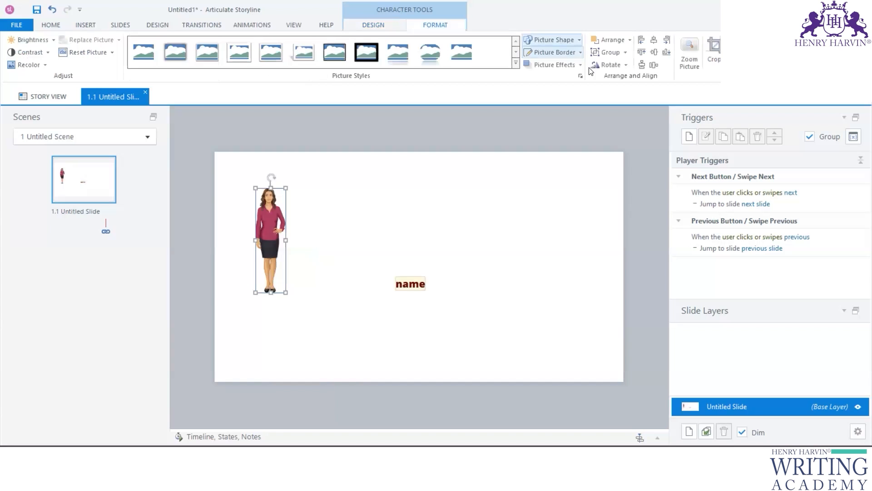
pyautogui.click(713, 51)
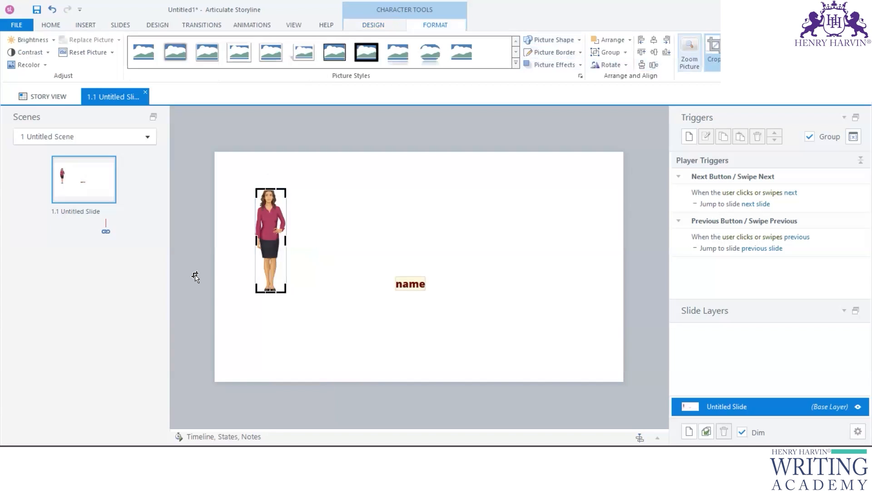
pyautogui.click(283, 291)
pyautogui.moveTo(285, 288); pyautogui.dragTo(238, 375)
pyautogui.click(228, 261)
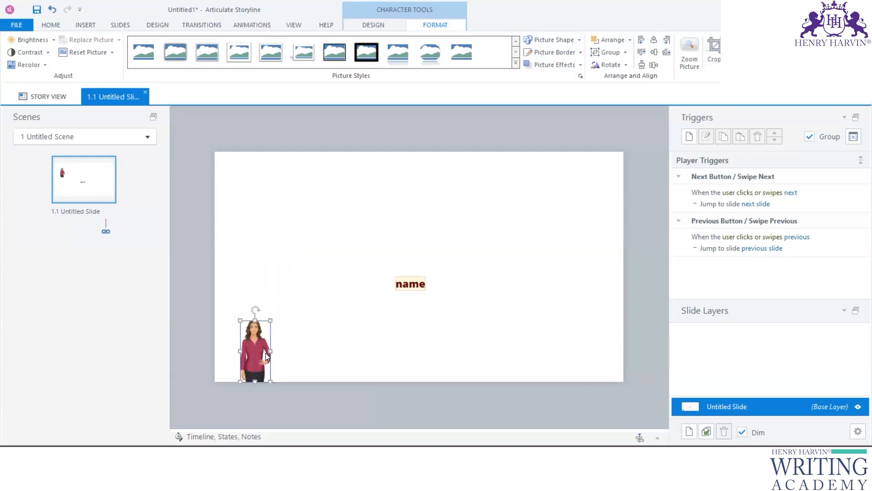
pyautogui.moveTo(271, 320); pyautogui.dragTo(333, 191)
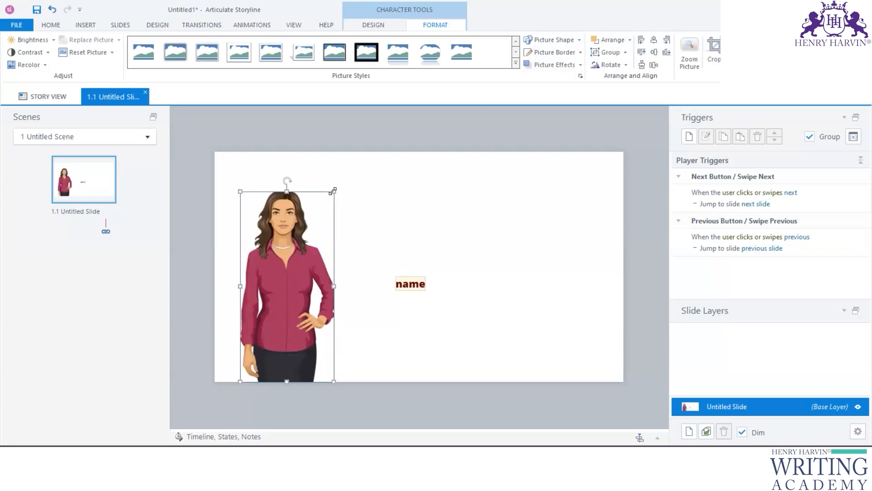
# Insert the illustrated character Andrew onto slide 1.1
pyautogui.click(84, 26)
pyautogui.click(103, 55)
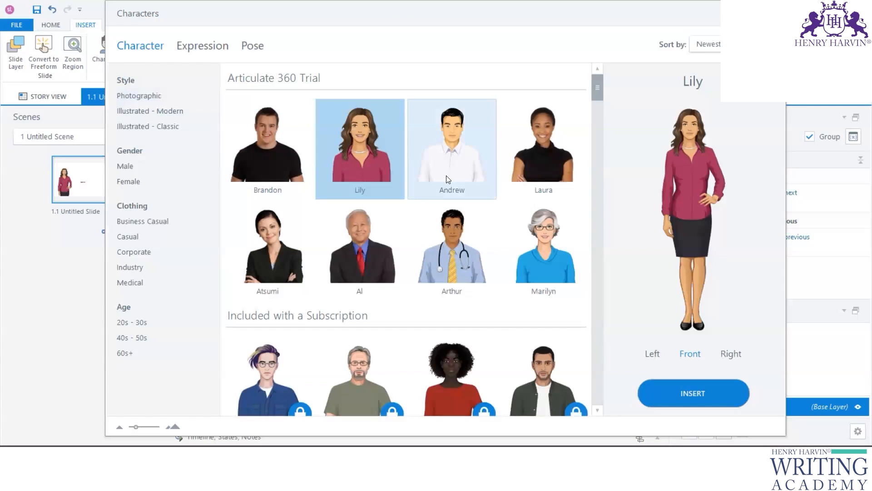
pyautogui.click(448, 179)
pyautogui.click(679, 395)
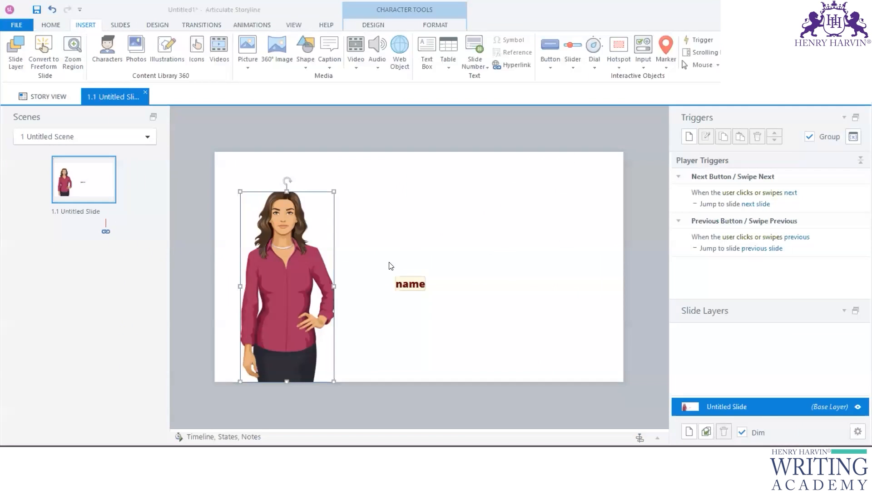
# Crop off Andrew's lower legs and enlarge him on the right side of the slide, at the bottom edge
pyautogui.click(434, 25)
pyautogui.click(713, 52)
pyautogui.moveTo(422, 321); pyautogui.dragTo(423, 280)
pyautogui.moveTo(429, 252); pyautogui.dragTo(530, 357)
pyautogui.moveTo(550, 287); pyautogui.dragTo(598, 203)
# Change Lily's pose to "Finger at mouth hand out"
pyautogui.click(243, 234)
pyautogui.click(434, 27)
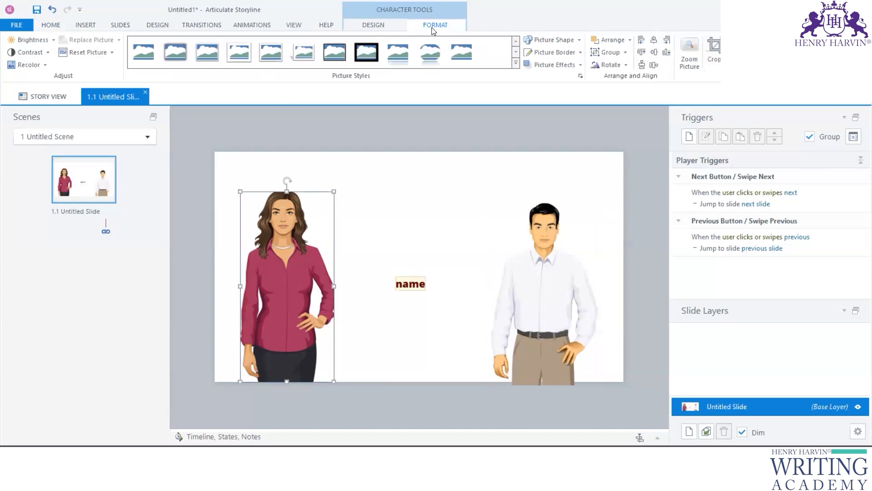
pyautogui.click(377, 27)
pyautogui.click(83, 69)
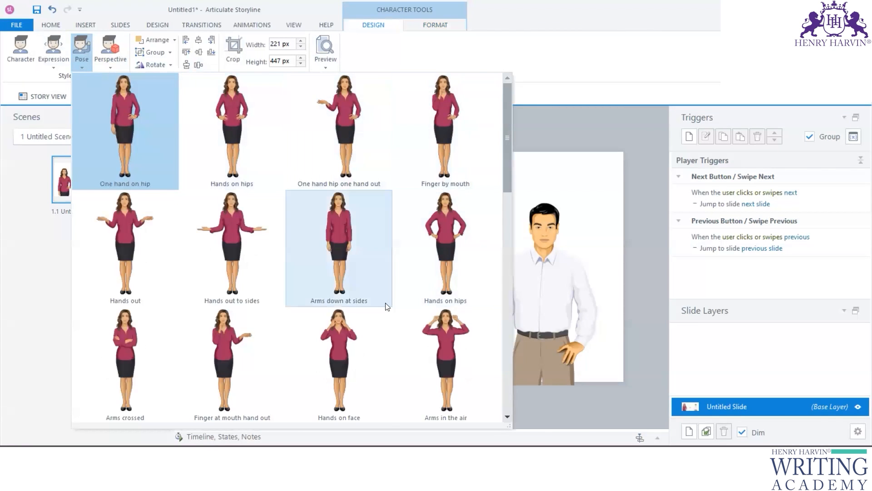
pyautogui.scroll(-3, 390, 334)
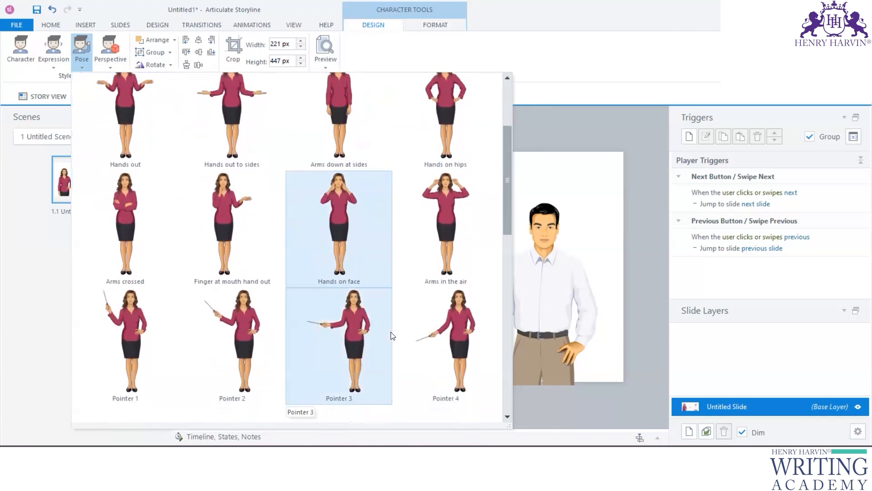
pyautogui.scroll(2, 393, 337)
pyautogui.scroll(-1, 394, 337)
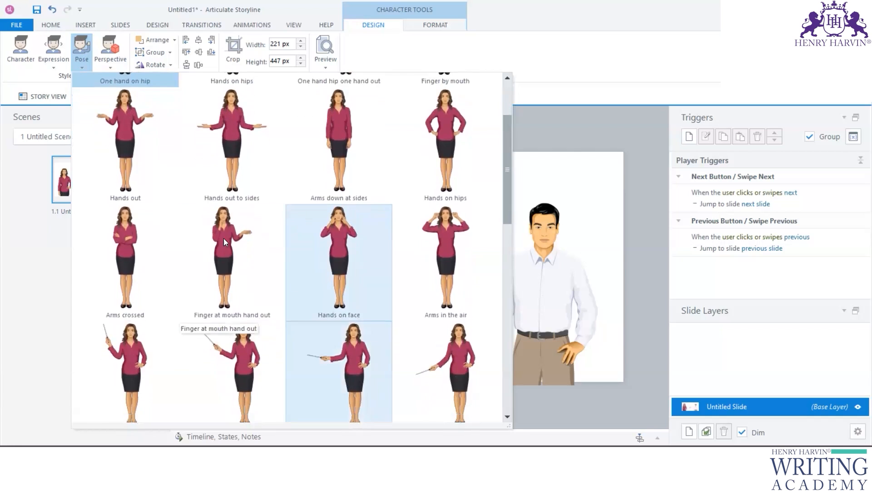
pyautogui.click(224, 238)
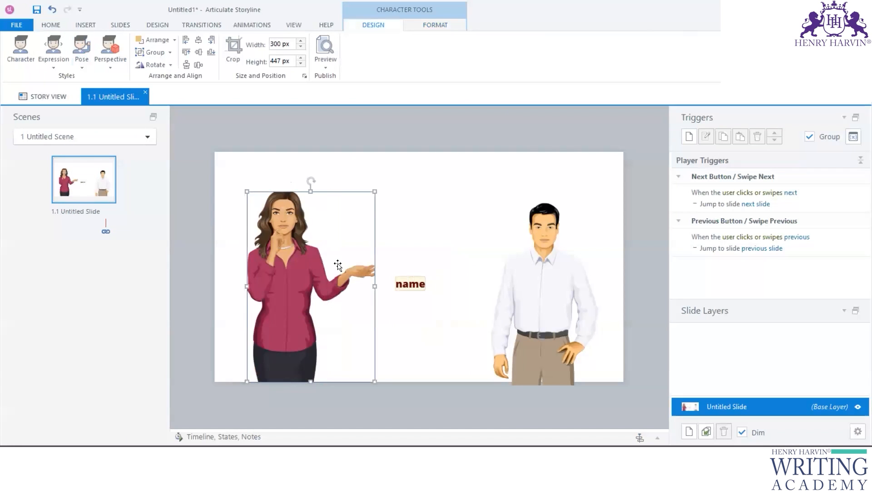
# Set the font of the name reference text to Segoe Fluent Icons
pyautogui.click(424, 250)
pyautogui.click(432, 291)
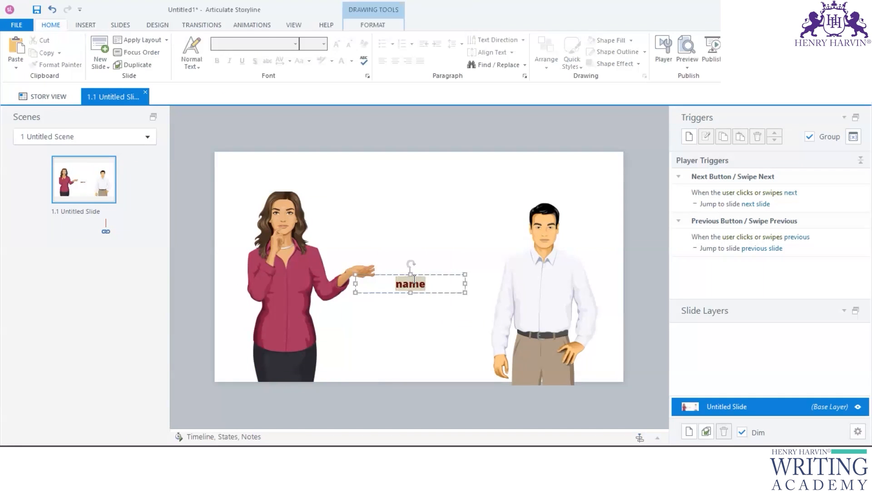
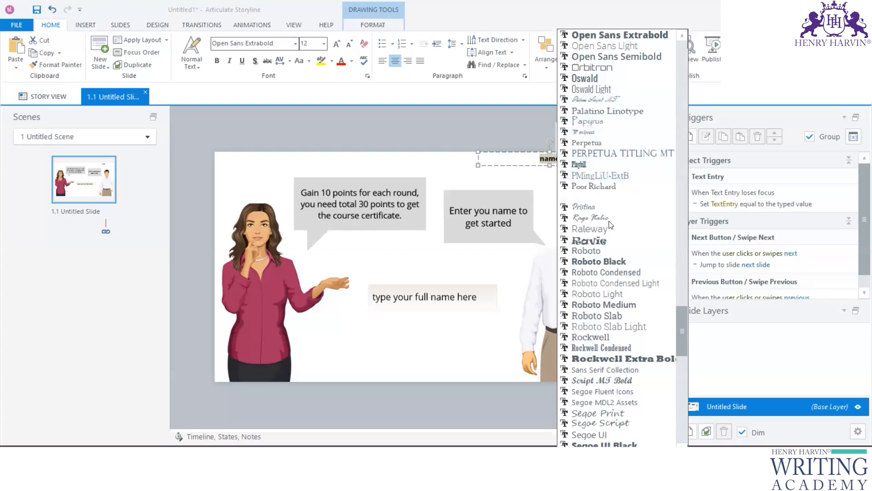
pyautogui.click(589, 393)
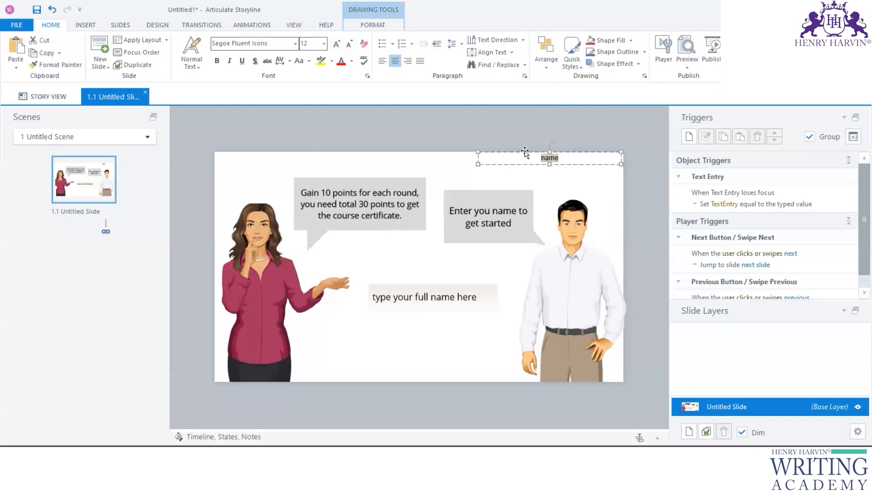
# Widen the "type your full name here" text entry field slightly on both sides
pyautogui.click(432, 301)
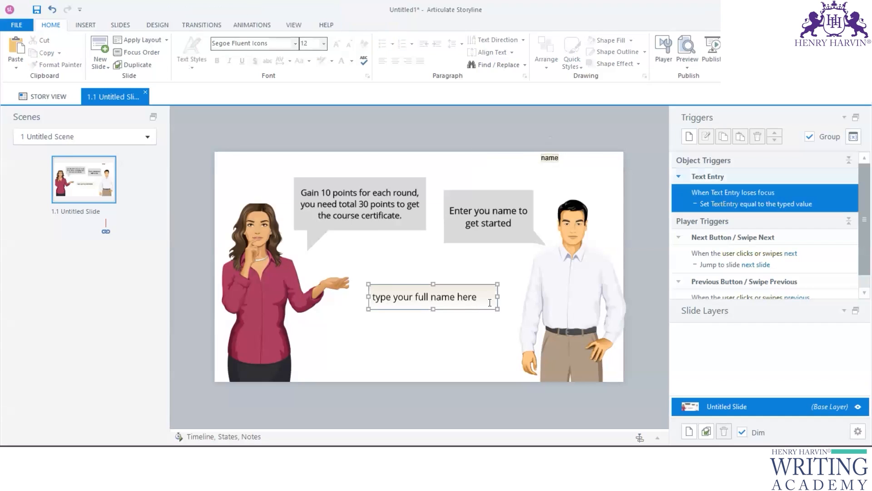
pyautogui.moveTo(500, 297); pyautogui.dragTo(507, 297)
pyautogui.moveTo(370, 297); pyautogui.dragTo(365, 298)
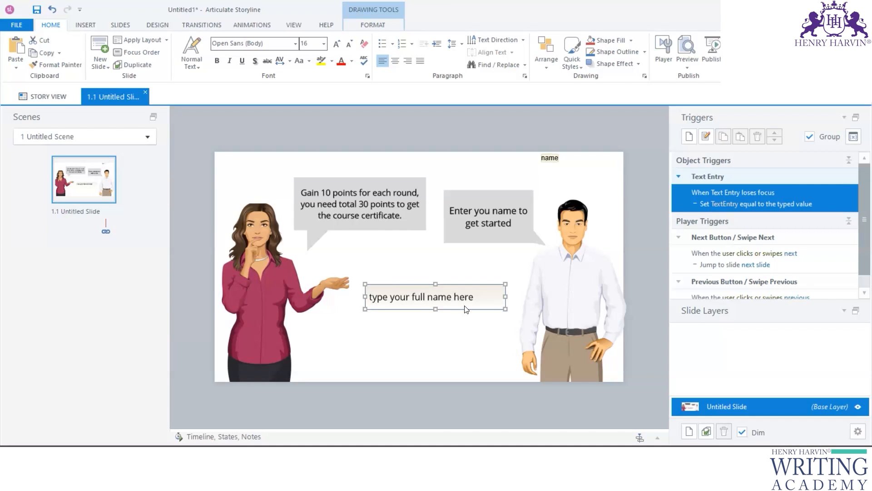
pyautogui.click(450, 329)
pyautogui.click(447, 296)
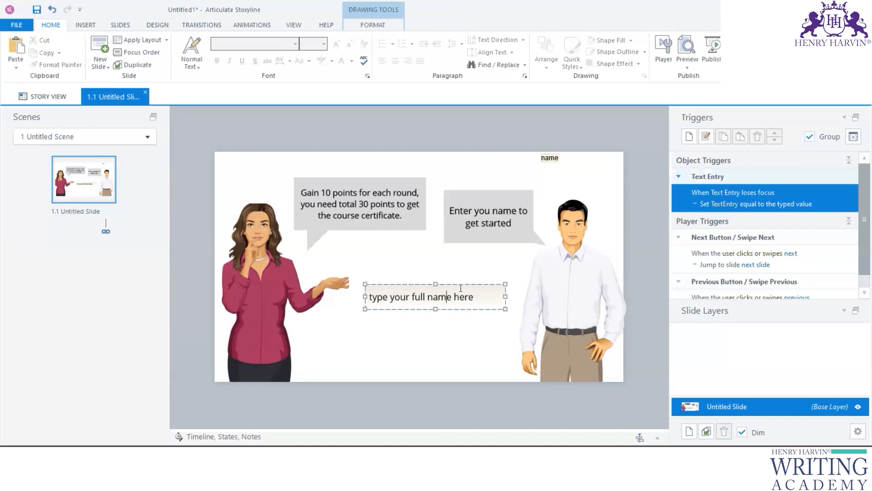
pyautogui.click(463, 285)
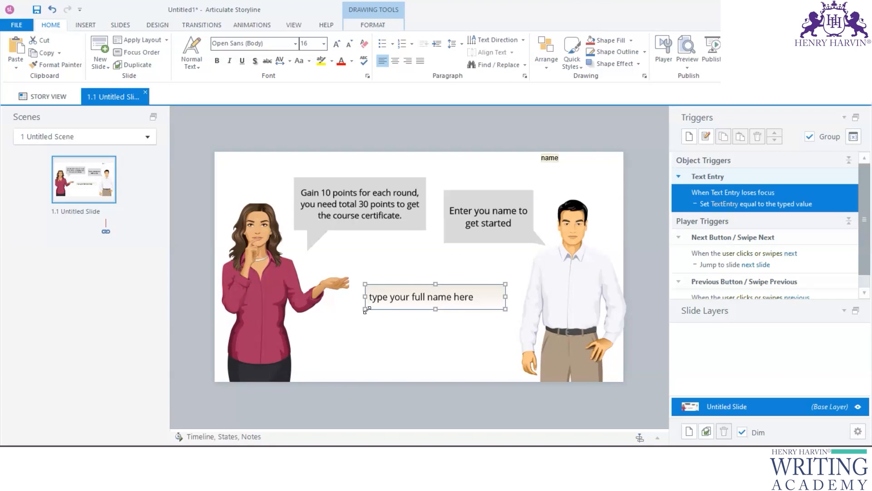
# Move the name reference text slightly down from the slide's upper edge
pyautogui.doubleClick(541, 159)
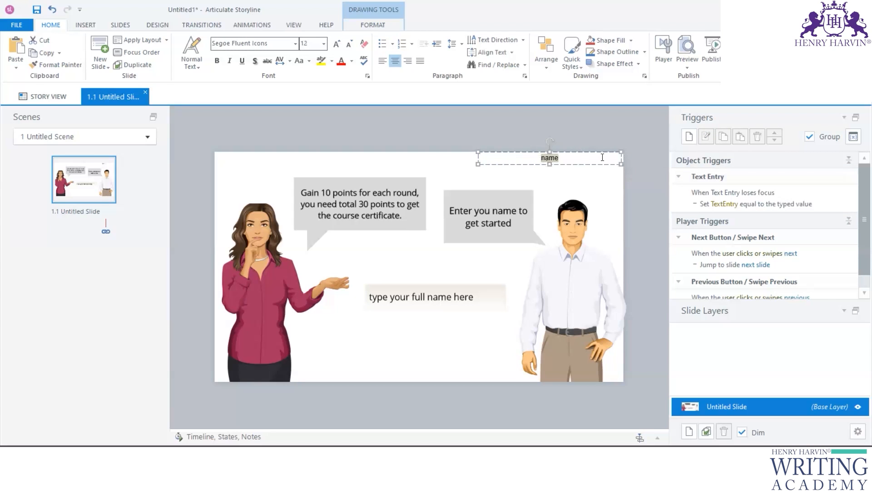
pyautogui.click(563, 133)
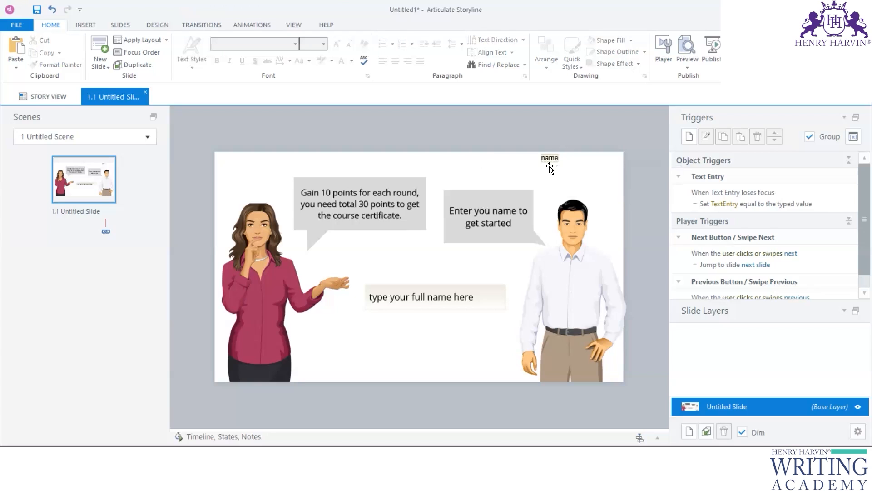
pyautogui.click(576, 164)
pyautogui.moveTo(584, 164); pyautogui.dragTo(585, 170)
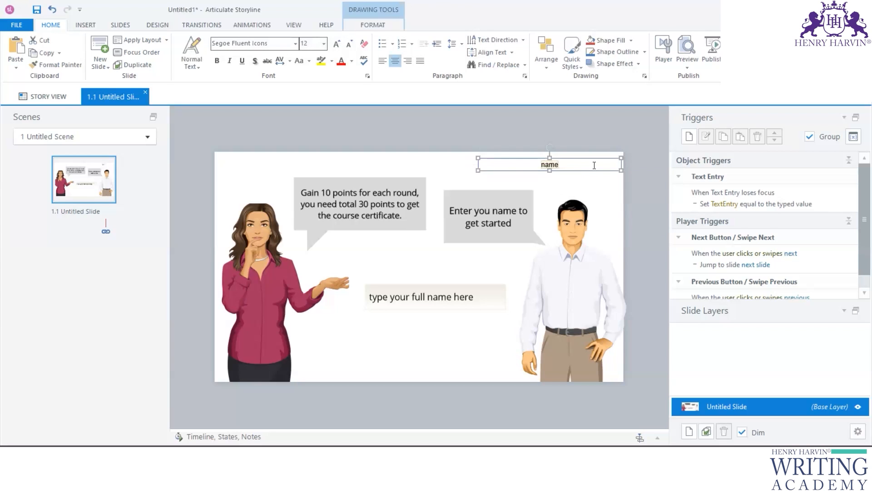
pyautogui.click(536, 156)
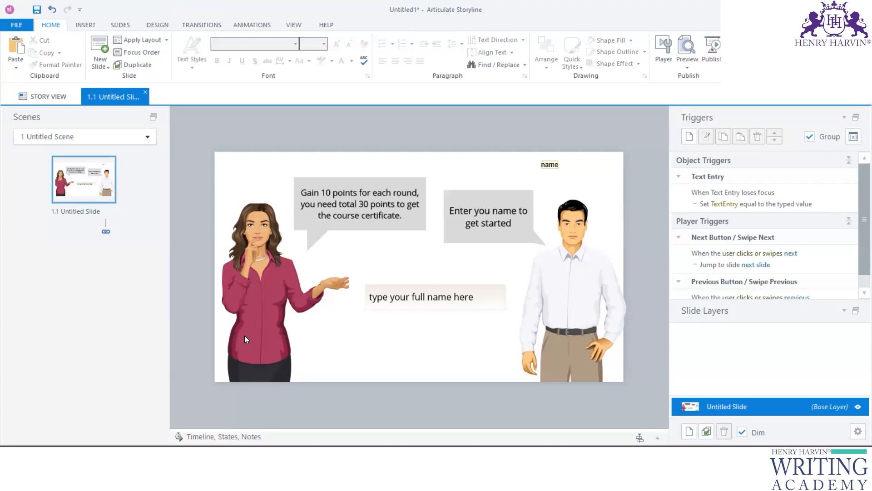
# Add a new blank slide after slide 1.1 using a basic layout
pyautogui.rightClick(79, 217)
pyautogui.moveTo(119, 223)
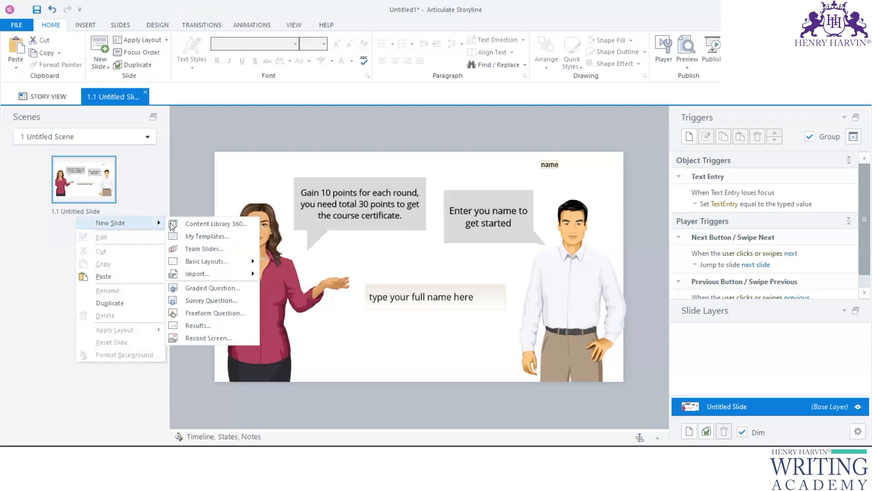
pyautogui.moveTo(213, 261)
pyautogui.click(357, 323)
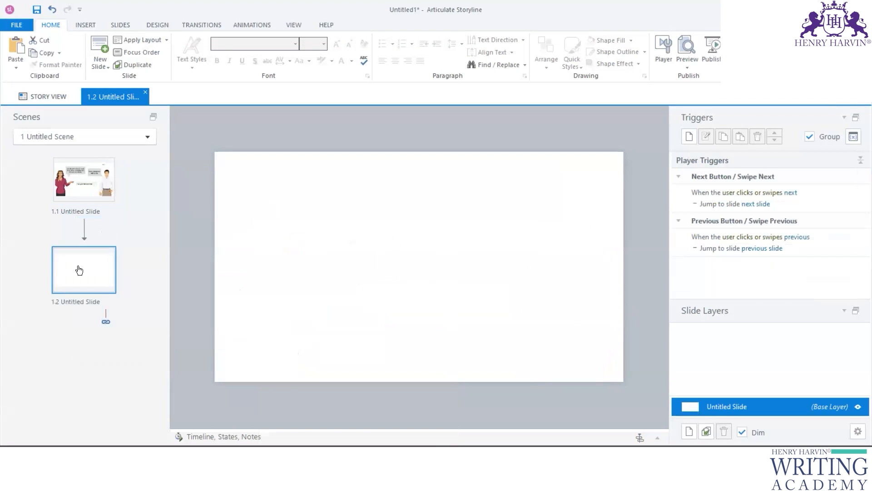
# Duplicate the blank slide four times so the scene runs to slide 1.6
pyautogui.rightClick(93, 270)
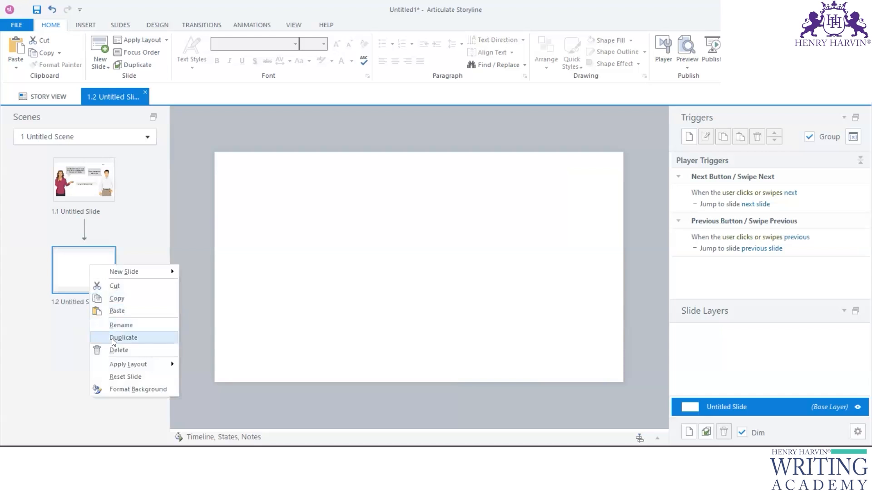
pyautogui.click(111, 338)
pyautogui.rightClick(96, 348)
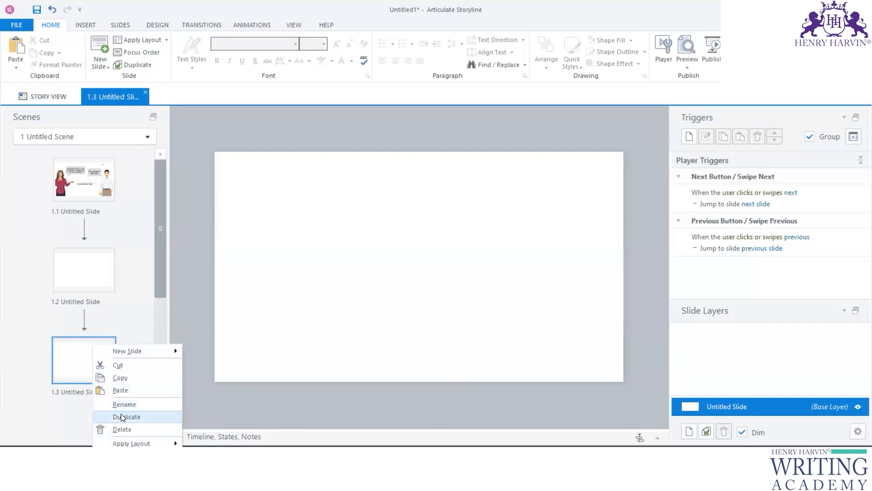
pyautogui.click(121, 415)
pyautogui.rightClick(95, 276)
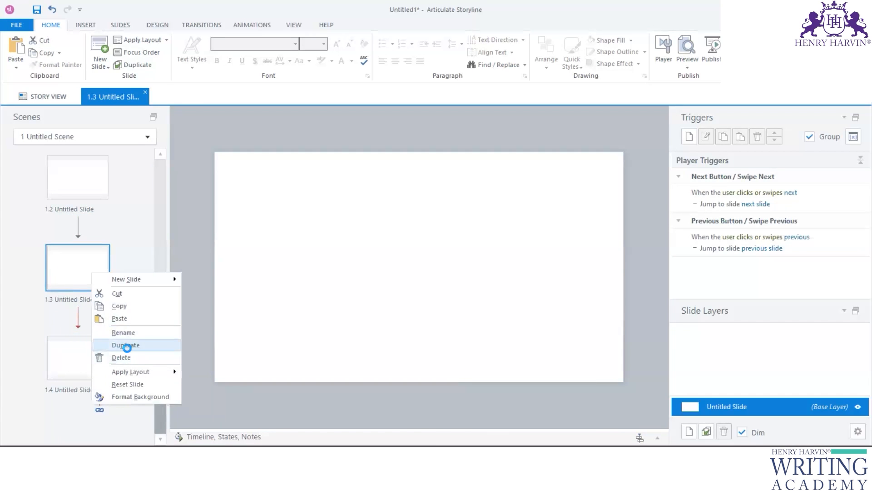
pyautogui.click(123, 344)
pyautogui.rightClick(83, 279)
pyautogui.click(107, 344)
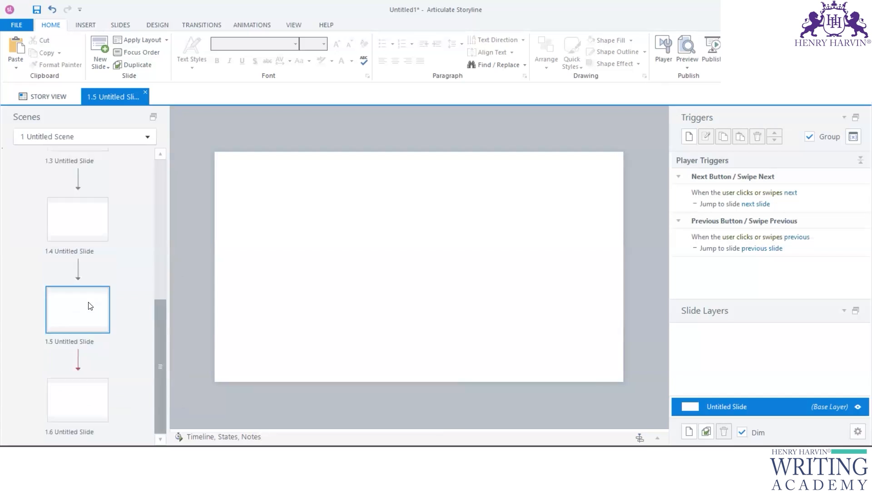
# Go back to slide 1.1 with the characters and the name field
pyautogui.scroll(5, 88, 305)
pyautogui.click(82, 278)
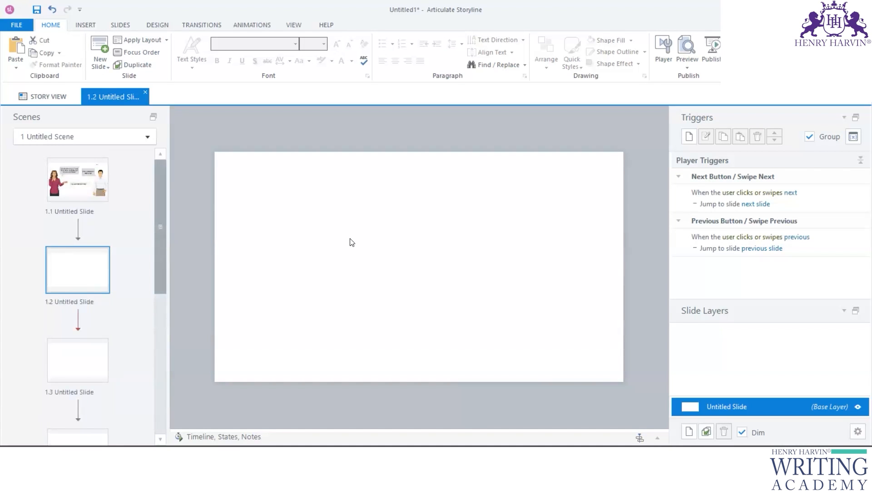
pyautogui.click(80, 187)
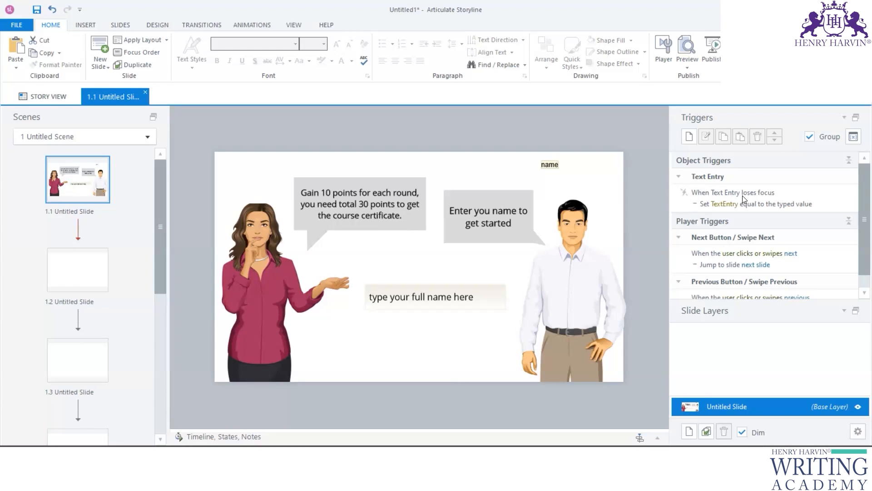
pyautogui.doubleClick(829, 201)
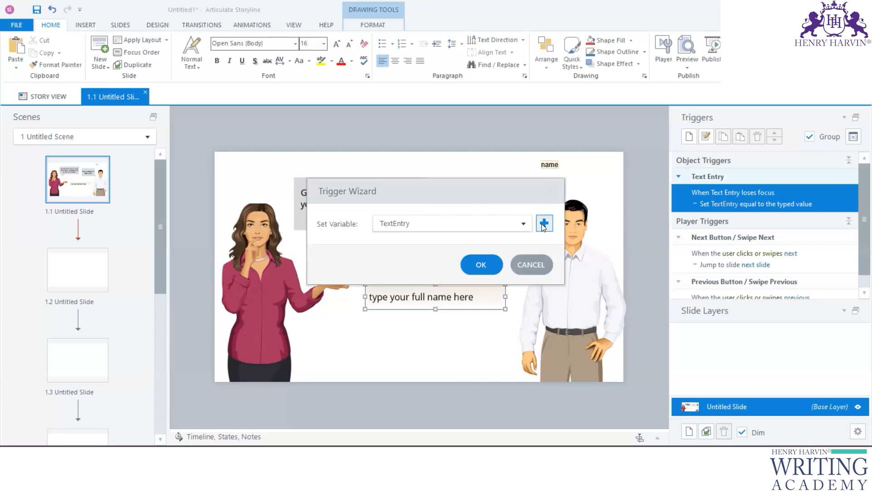
pyautogui.click(525, 223)
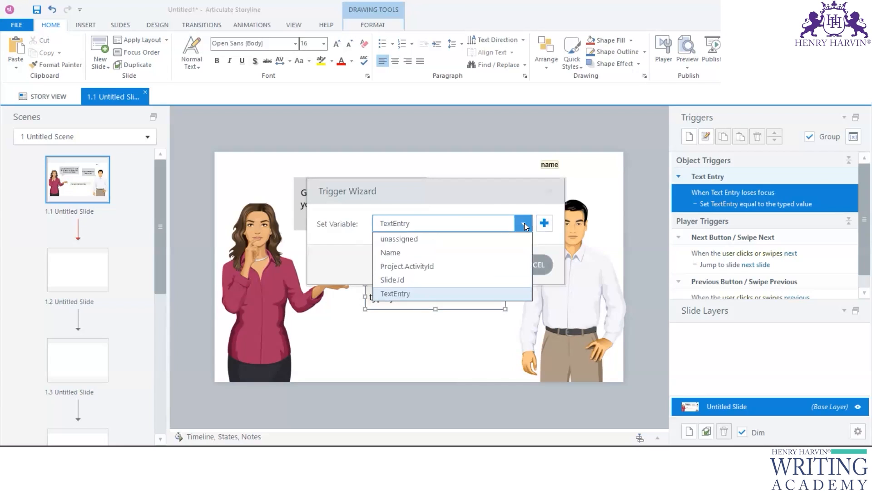
pyautogui.click(485, 192)
pyautogui.click(530, 265)
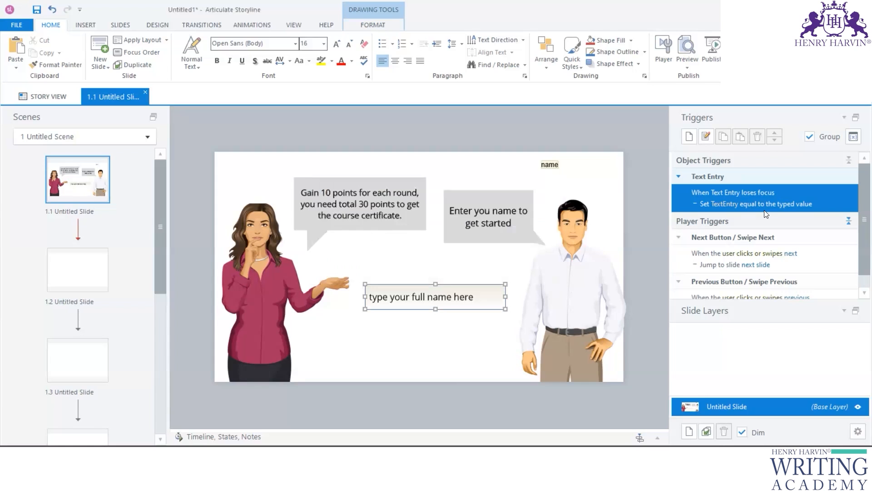
# Make the text entry trigger on slide 1.1 set the Name variable to the typed value
pyautogui.doubleClick(838, 200)
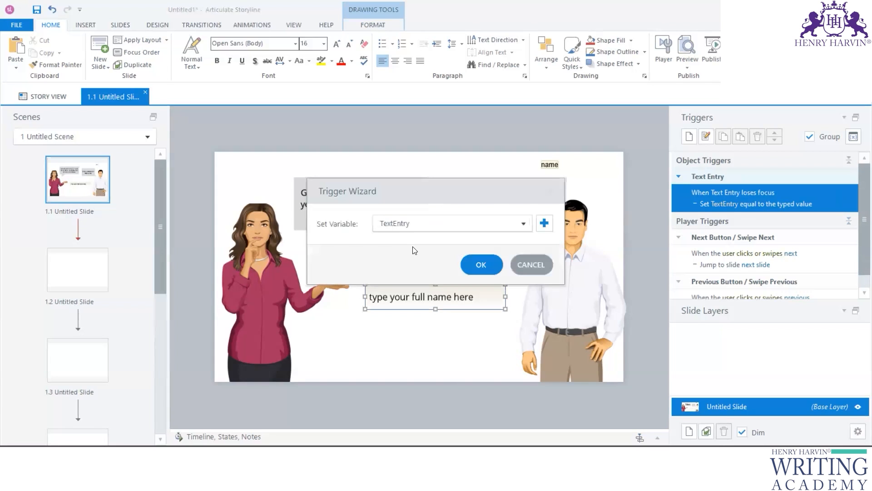
pyautogui.click(525, 225)
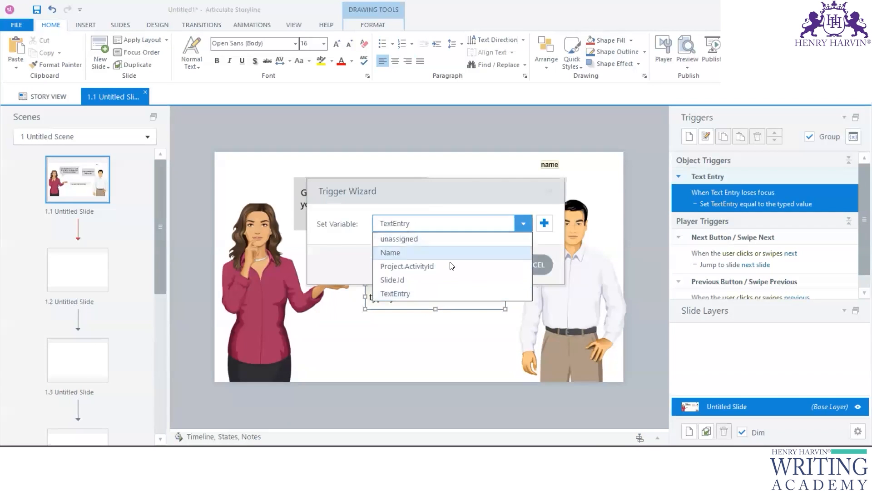
pyautogui.click(399, 253)
pyautogui.click(481, 265)
# Insert a button on slide 1.2 in the upper-left area, at about X 118 px and Y 153 px
pyautogui.click(54, 269)
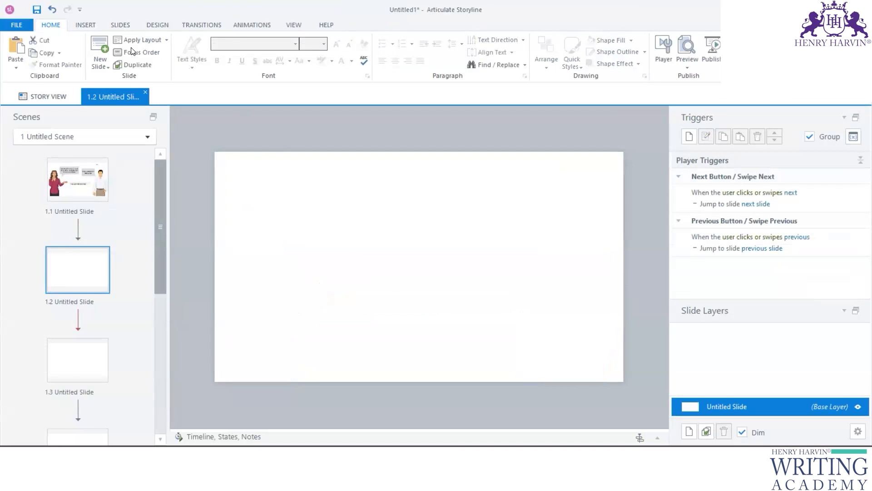
pyautogui.click(88, 24)
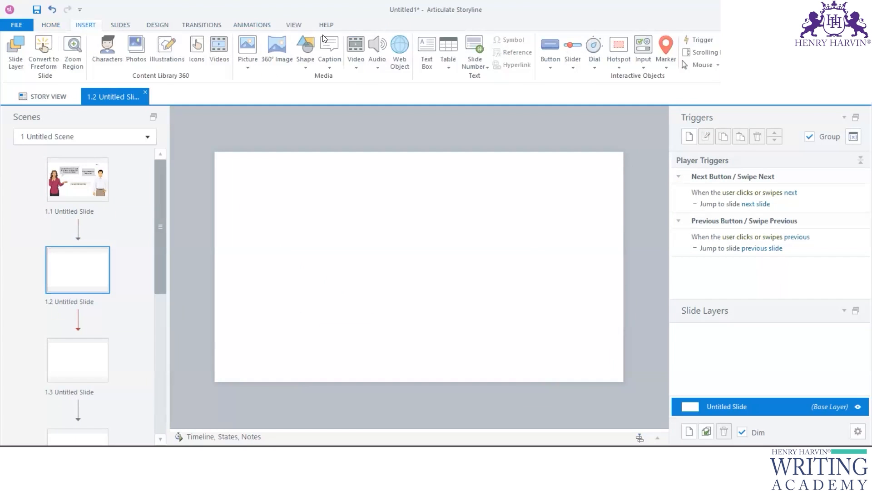
pyautogui.click(548, 56)
pyautogui.click(577, 158)
pyautogui.moveTo(252, 236)
pyautogui.mouseDown()
pyautogui.moveTo(313, 258)
pyautogui.moveTo(270, 242)
pyautogui.moveTo(334, 246)
pyautogui.moveTo(330, 252)
pyautogui.mouseUp()
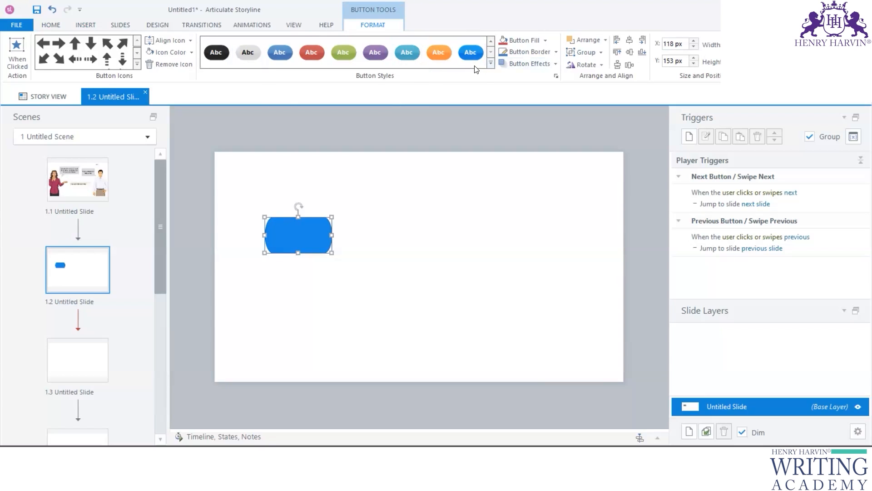
# Try several red rectangular and rounded button styles on the new button
pyautogui.click(311, 53)
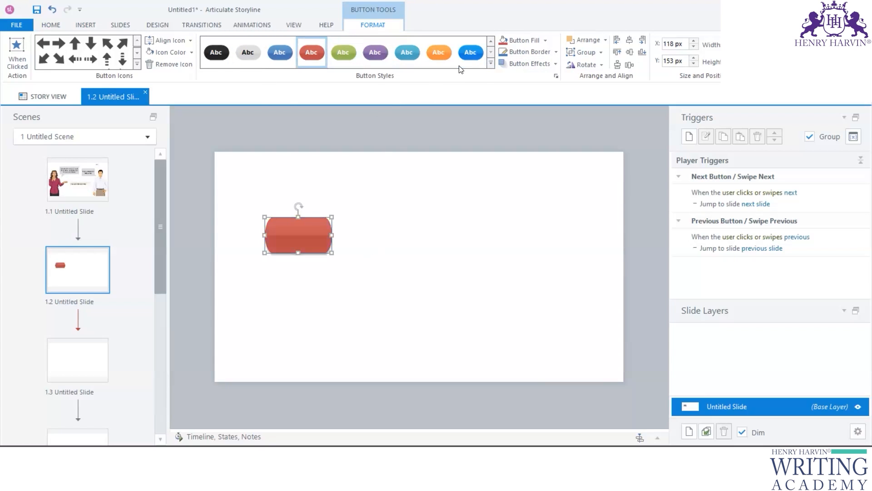
pyautogui.click(491, 67)
pyautogui.click(315, 51)
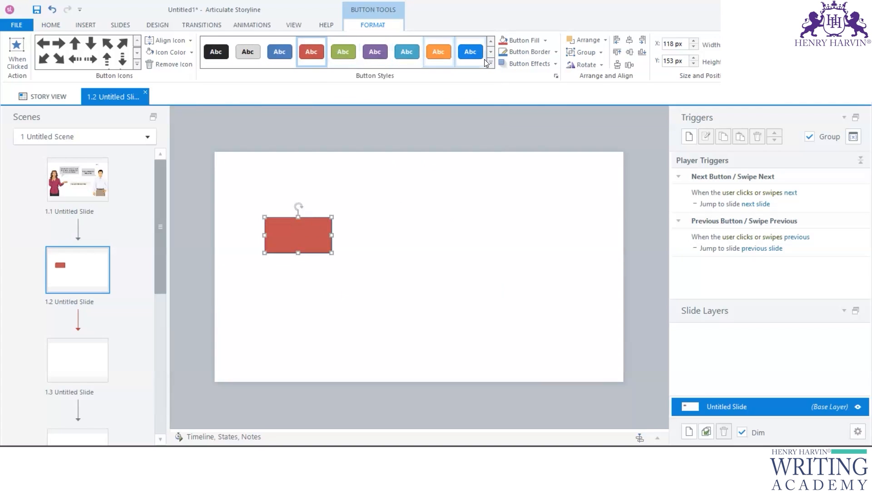
pyautogui.click(491, 63)
pyautogui.click(325, 236)
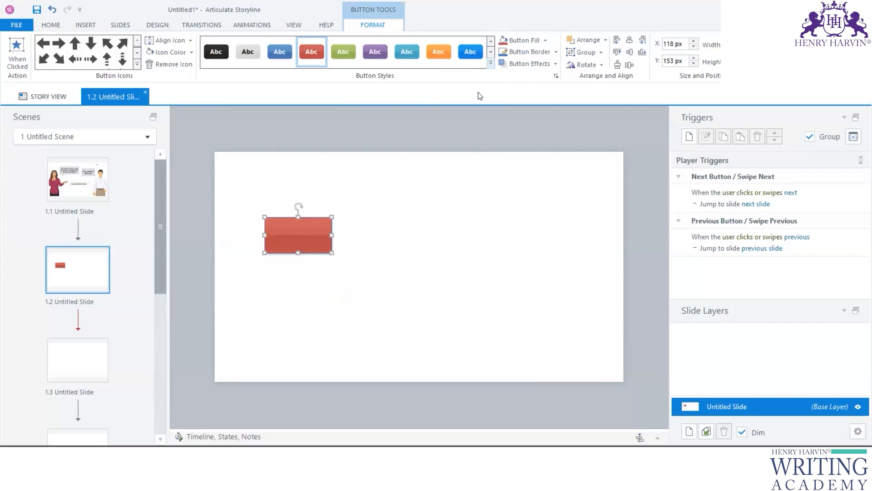
pyautogui.click(491, 64)
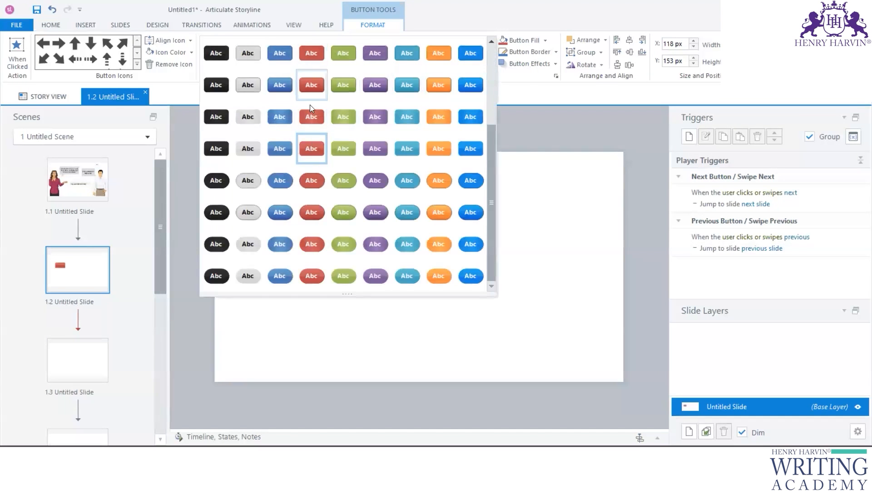
pyautogui.click(318, 214)
# Apply the flat red rounded button style with a thin outline to the button on slide 1.2
pyautogui.click(491, 63)
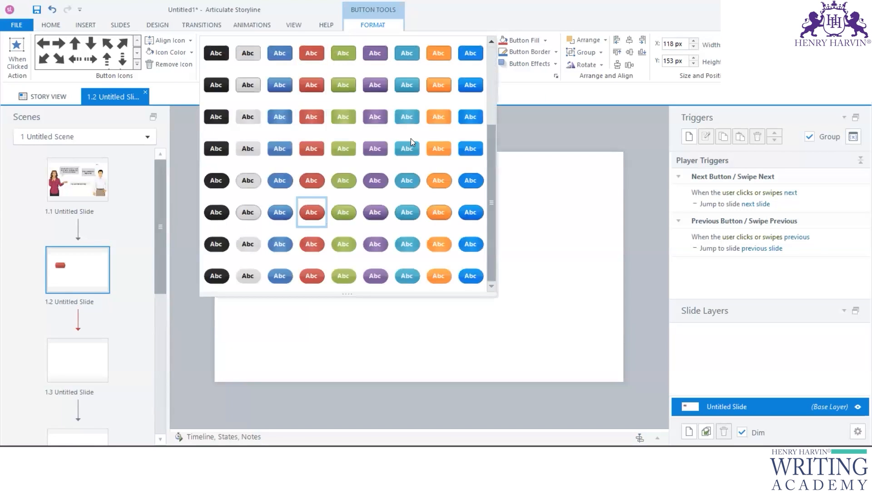
pyautogui.click(313, 179)
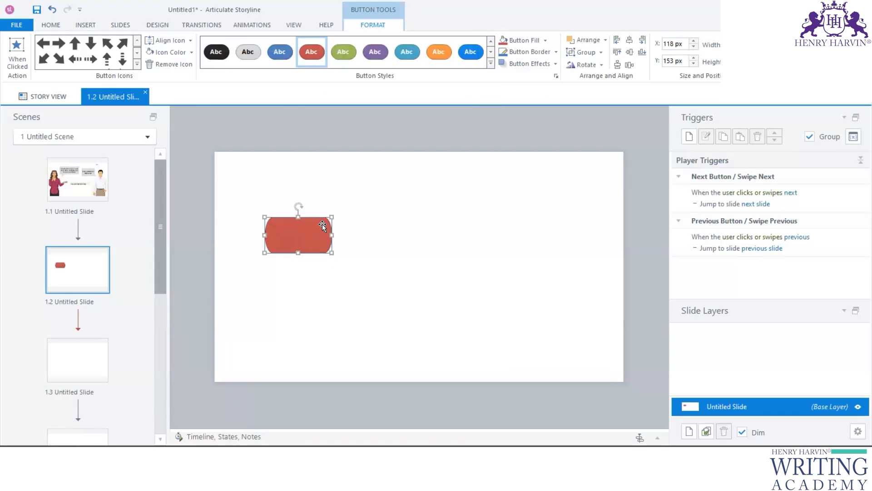
pyautogui.click(344, 291)
# Move the red button on slide 1.2 slightly to the left
pyautogui.click(311, 235)
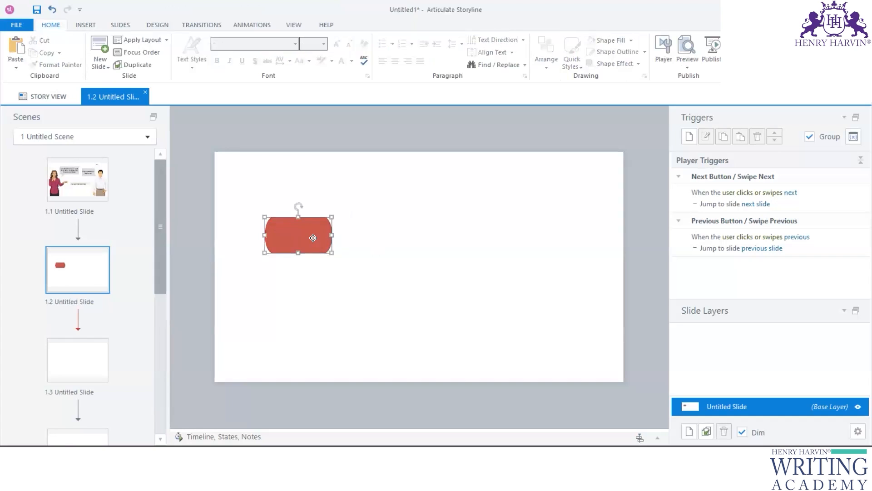
pyautogui.moveTo(308, 236); pyautogui.dragTo(300, 236)
pyautogui.click(353, 252)
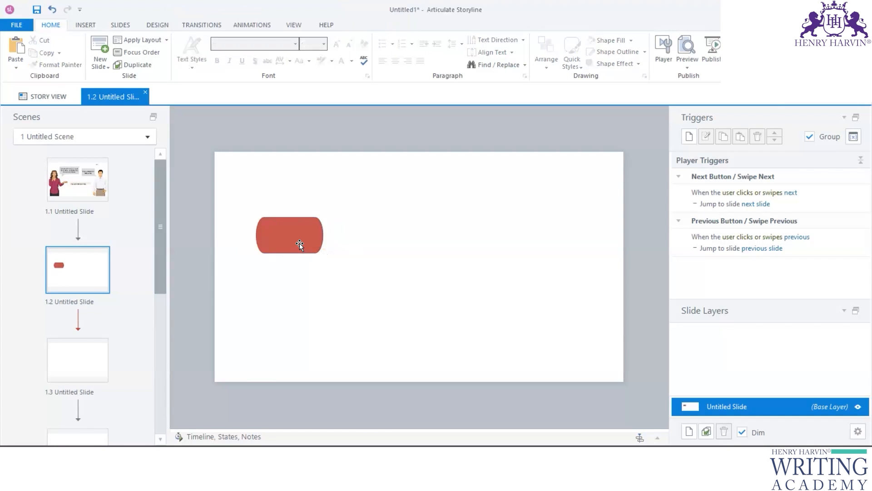
# Create a project variable named Points of type Number with a default value of 0
pyautogui.click(853, 137)
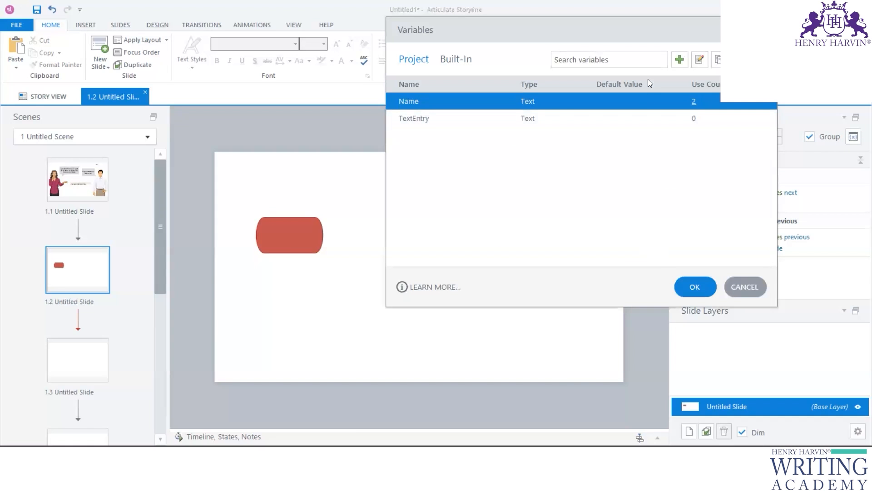
pyautogui.click(681, 62)
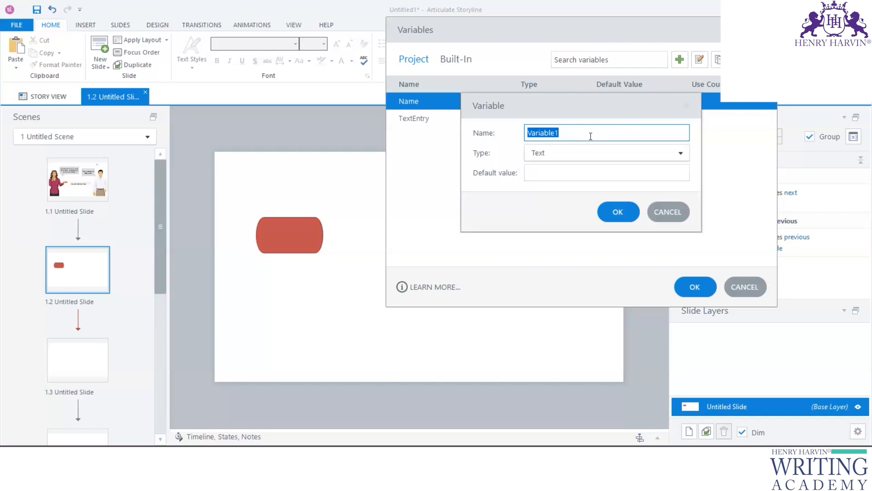
pyautogui.write('Points')
pyautogui.click(680, 154)
pyautogui.click(569, 195)
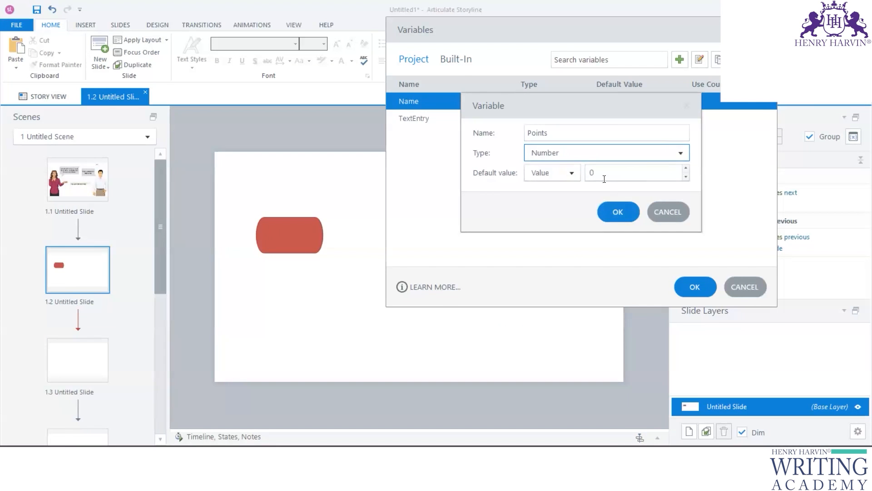
pyautogui.click(617, 209)
pyautogui.click(686, 289)
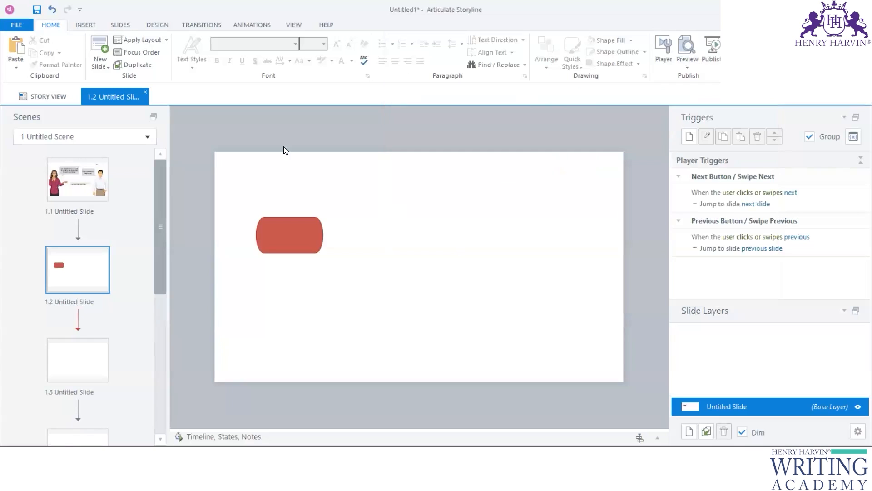
# Insert a text box near the upper edge of slide 1.2 containing the variable reference %points%
pyautogui.click(85, 25)
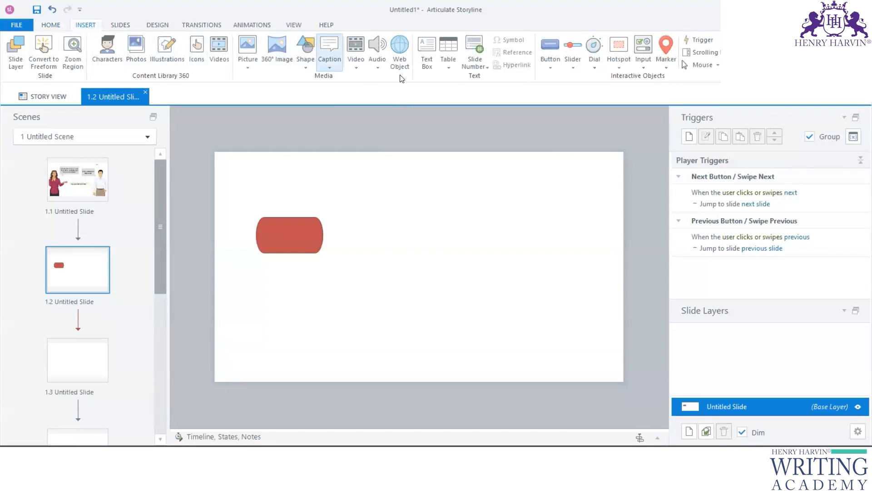
pyautogui.click(429, 52)
pyautogui.moveTo(362, 163); pyautogui.dragTo(423, 170)
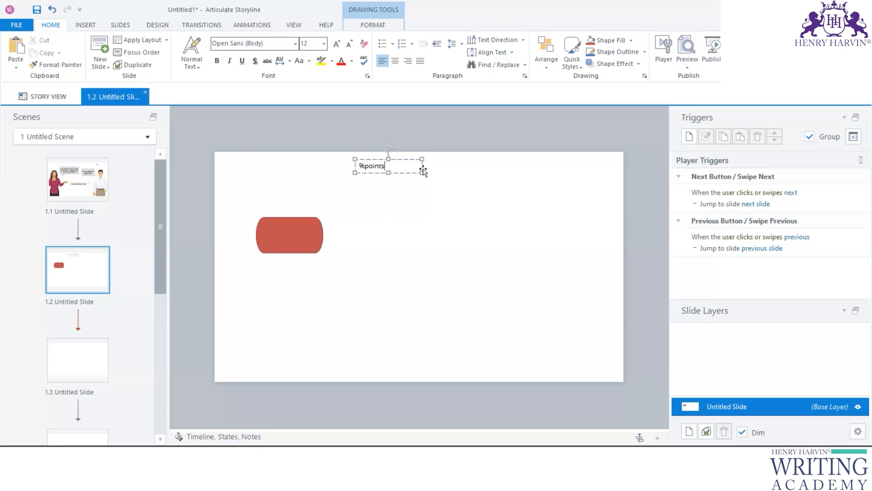
pyautogui.press('Return')
pyautogui.click(456, 220)
# Enlarge the variable reference text to 20 pt and centre it in its text box
pyautogui.click(407, 167)
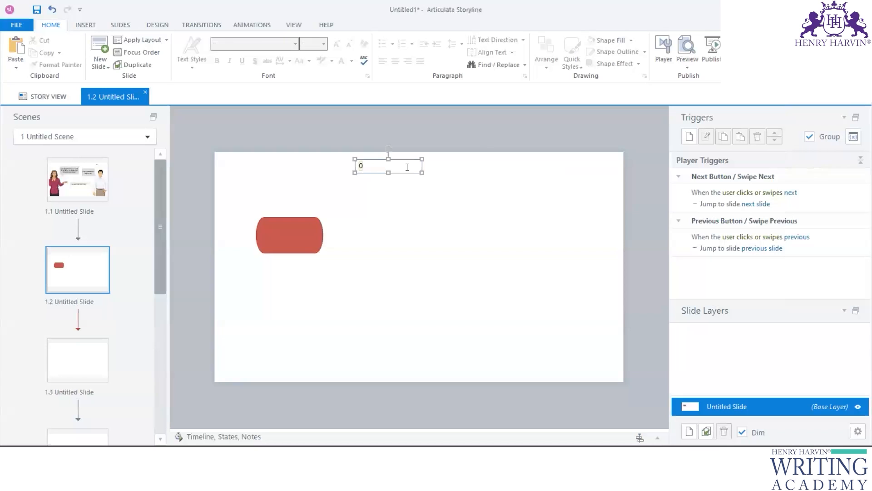
pyautogui.click(407, 166)
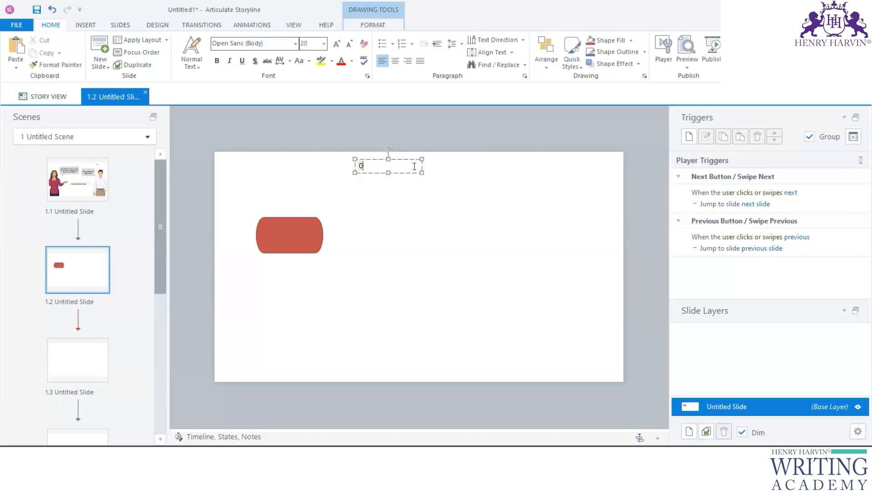
pyautogui.hotkey('ctrl', 'shift', '.')
pyautogui.hotkey('ctrl', 'shift', '.')
pyautogui.hotkey('ctrl', 'shift', '.')
pyautogui.hotkey('ctrl', 'shift', '.')
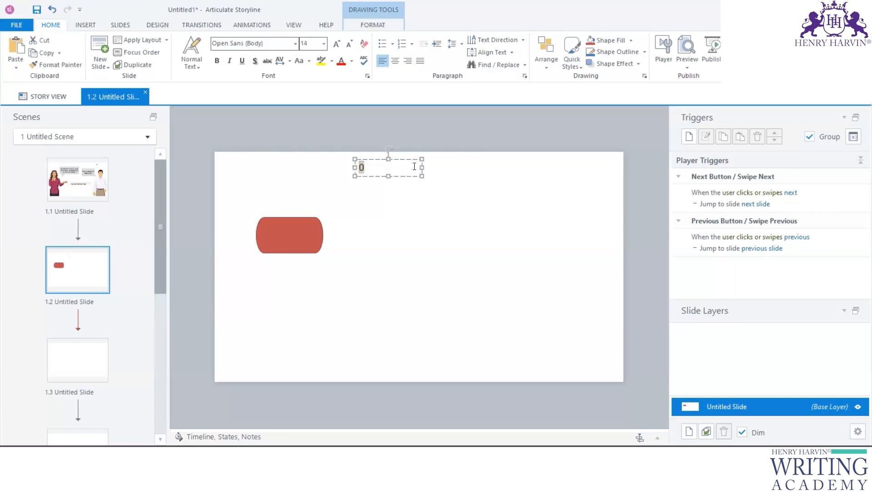
pyautogui.hotkey('ctrl', 'e')
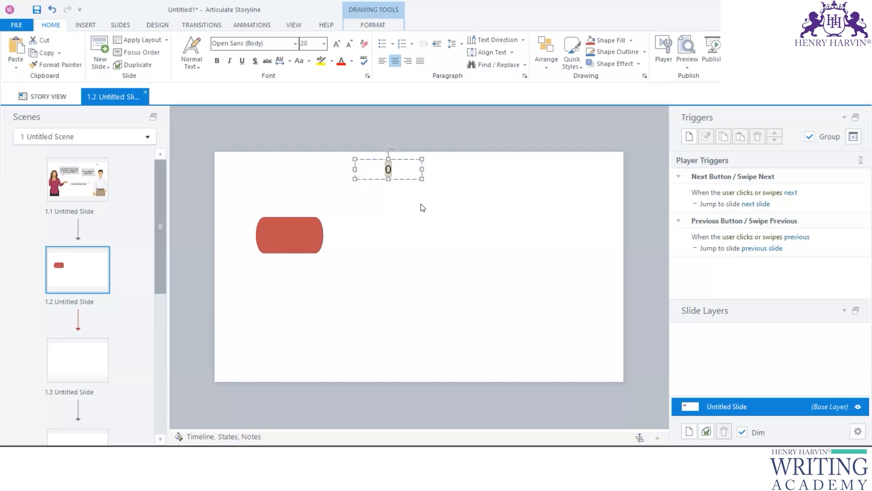
# Move the variable's text box to the right, to the slide's upper centre, and widen it slightly on its left side
pyautogui.moveTo(408, 159); pyautogui.dragTo(445, 159)
pyautogui.doubleClick(410, 174)
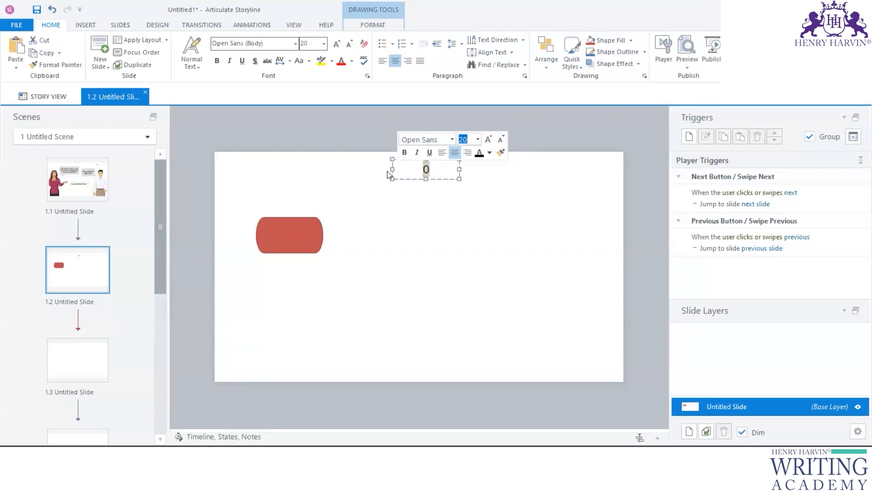
pyautogui.moveTo(392, 170); pyautogui.dragTo(384, 169)
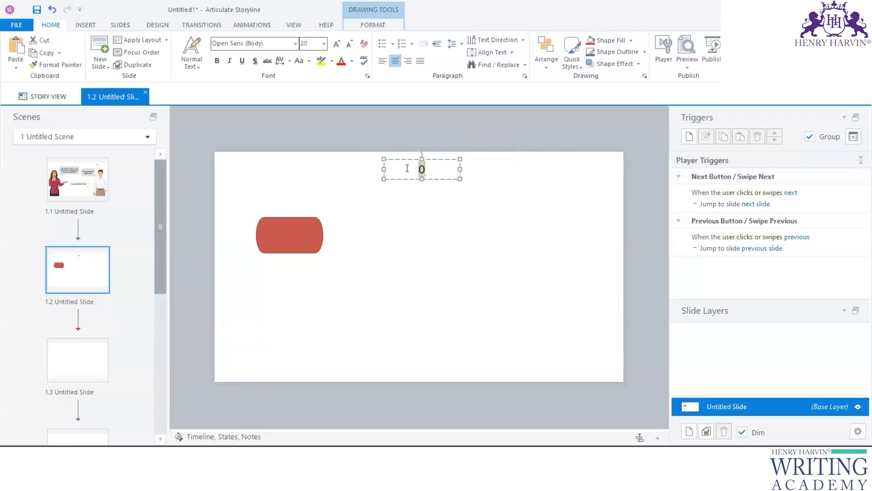
# Add the correctly spelled label "Points" before the variable reference and widen the text box on its right side
pyautogui.click(413, 169)
pyautogui.write('POints')
pyautogui.rightClick(423, 173)
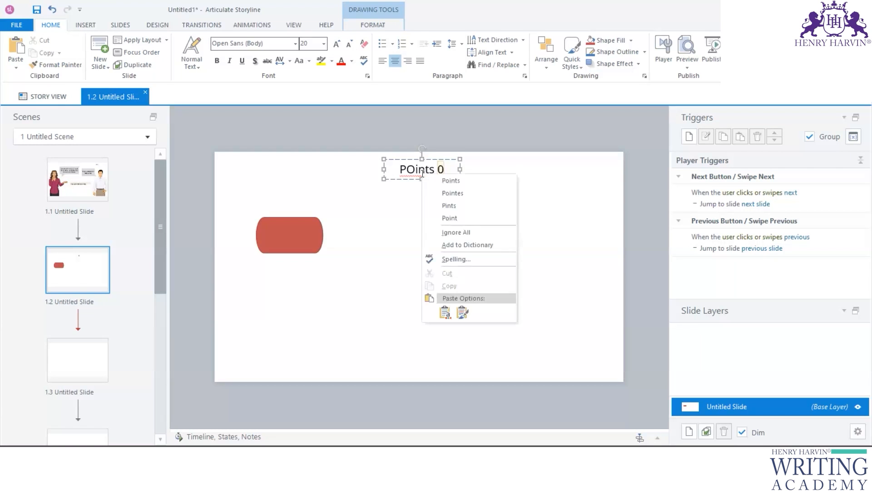
pyautogui.click(449, 181)
pyautogui.moveTo(460, 169); pyautogui.dragTo(488, 168)
# Space the label "Points" apart from the variable reference and make it bold, with the text box nudged slightly left
pyautogui.click(446, 170)
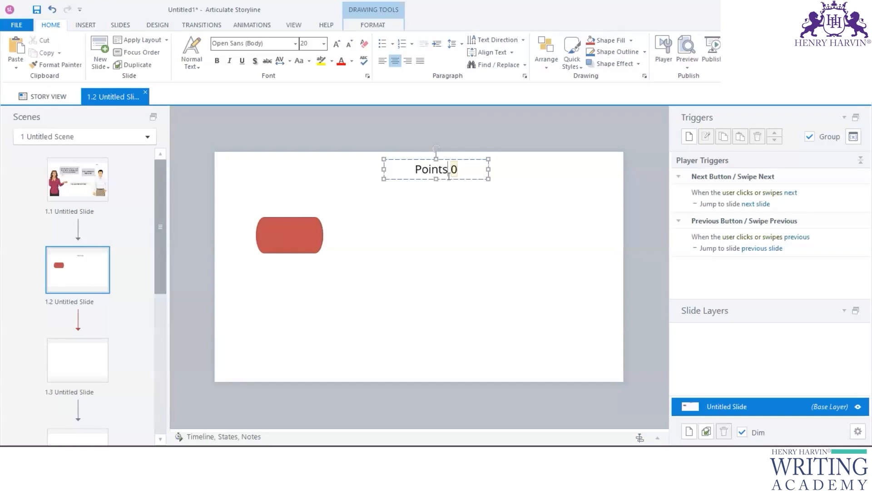
pyautogui.click(434, 208)
pyautogui.click(440, 161)
pyautogui.moveTo(442, 160); pyautogui.dragTo(429, 157)
pyautogui.moveTo(378, 166); pyautogui.dragTo(427, 167)
pyautogui.hotkey('ctrl', 'b')
pyautogui.click(410, 217)
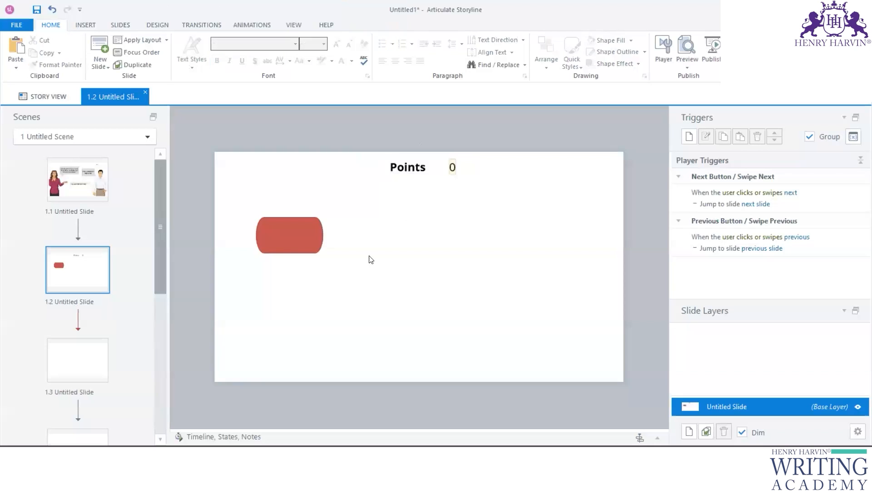
pyautogui.click(291, 246)
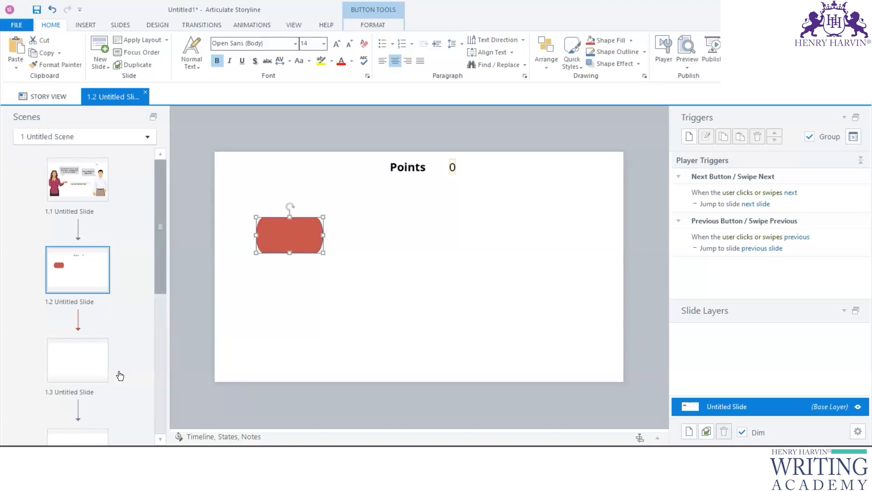
pyautogui.click(104, 372)
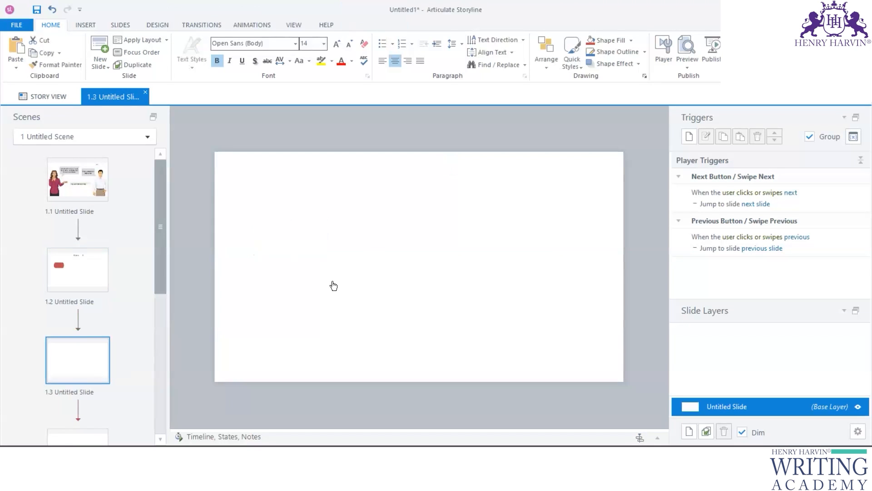
pyautogui.click(81, 25)
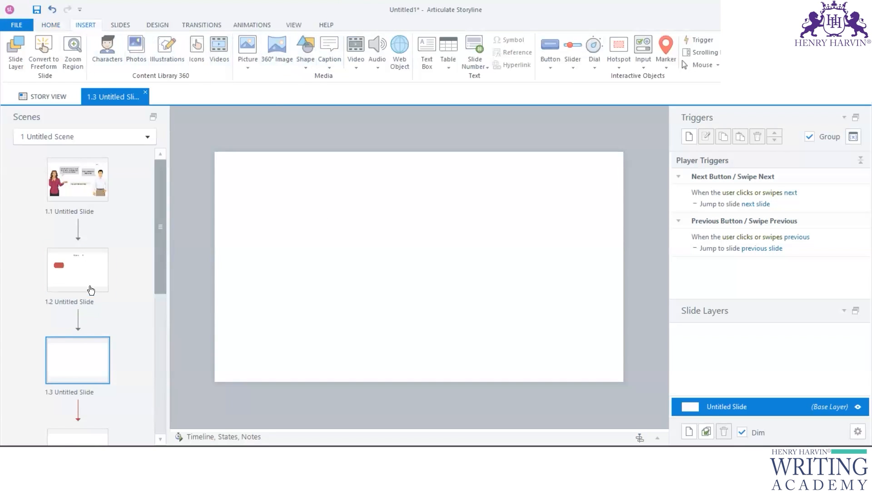
pyautogui.click(70, 276)
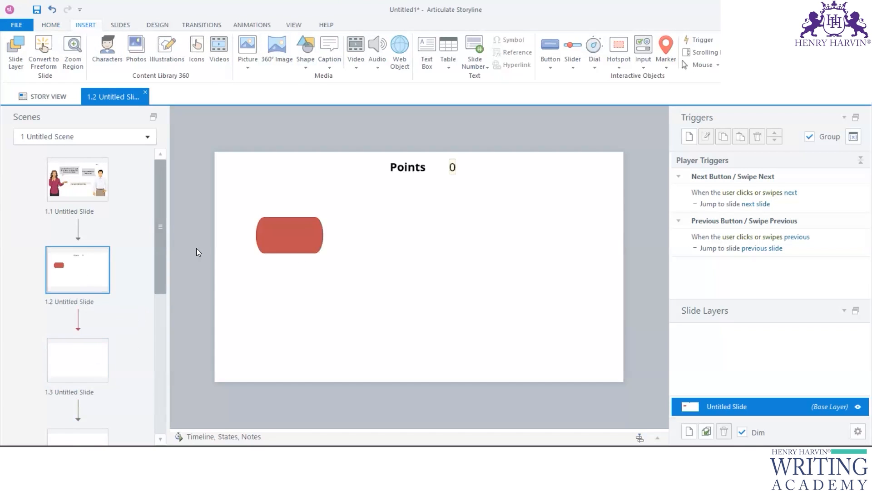
pyautogui.click(78, 369)
pyautogui.scroll(-3, 80, 361)
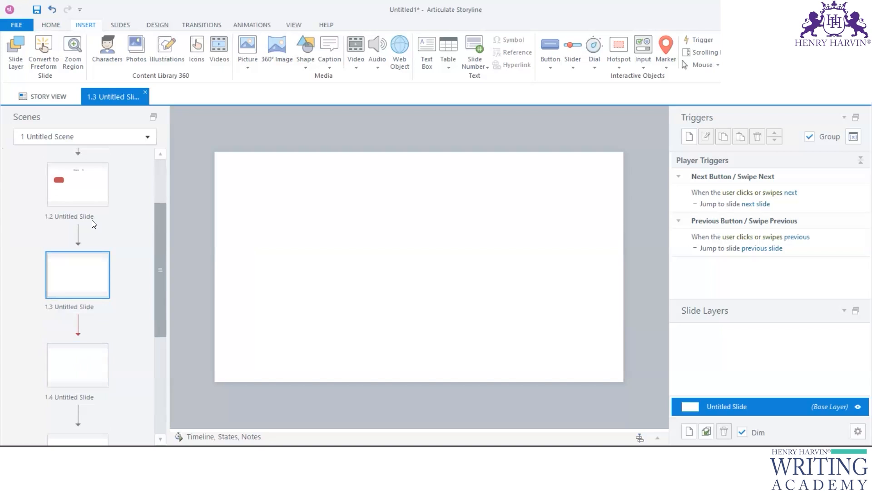
pyautogui.click(91, 199)
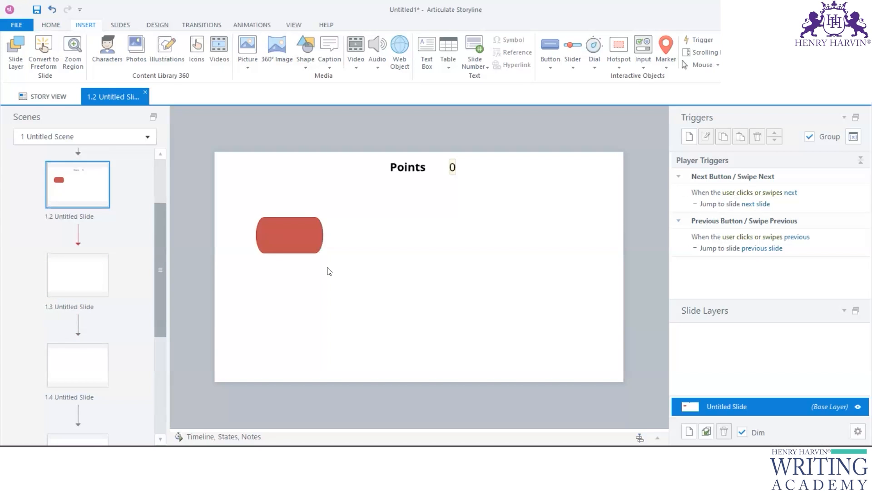
# Open slide 1.3 and search the Content Library photos for "Project management"
pyautogui.click(93, 282)
pyautogui.scroll(-1, 102, 318)
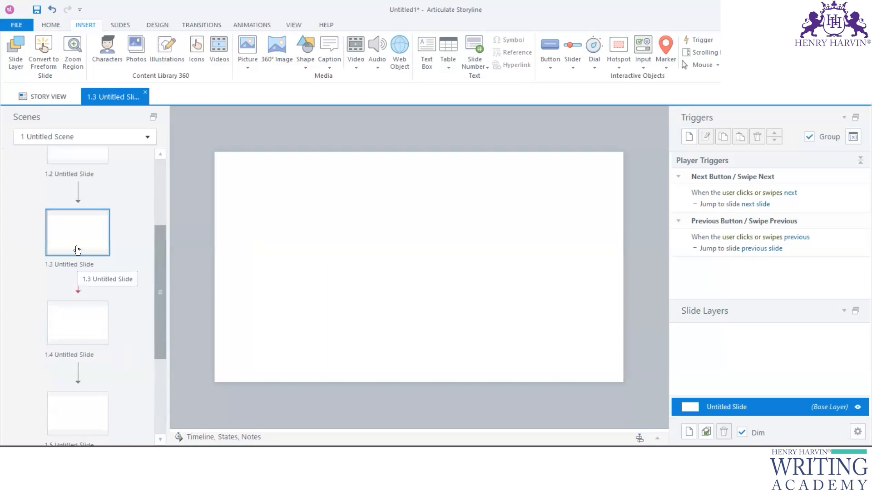
pyautogui.scroll(3, 77, 250)
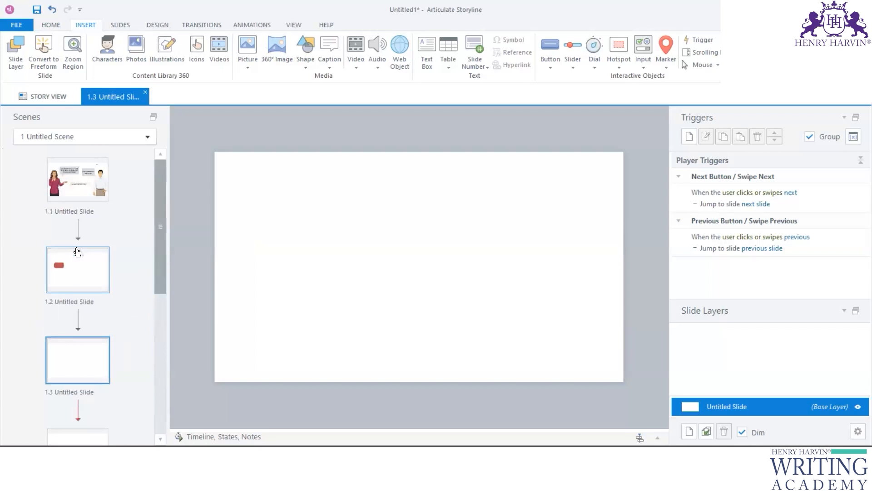
pyautogui.click(117, 25)
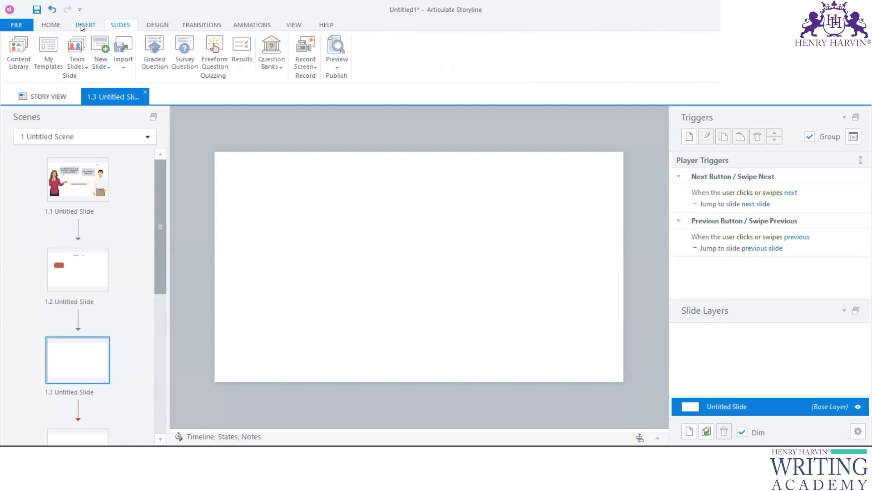
pyautogui.rightClick(89, 355)
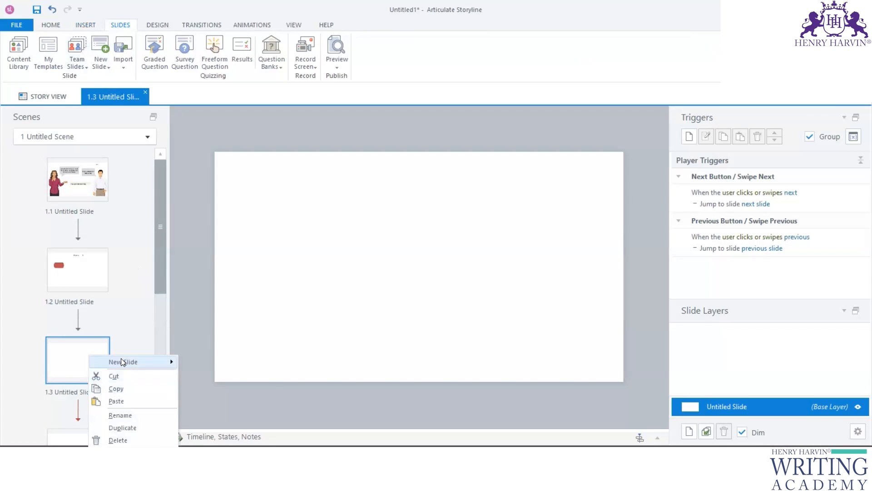
pyautogui.moveTo(123, 362)
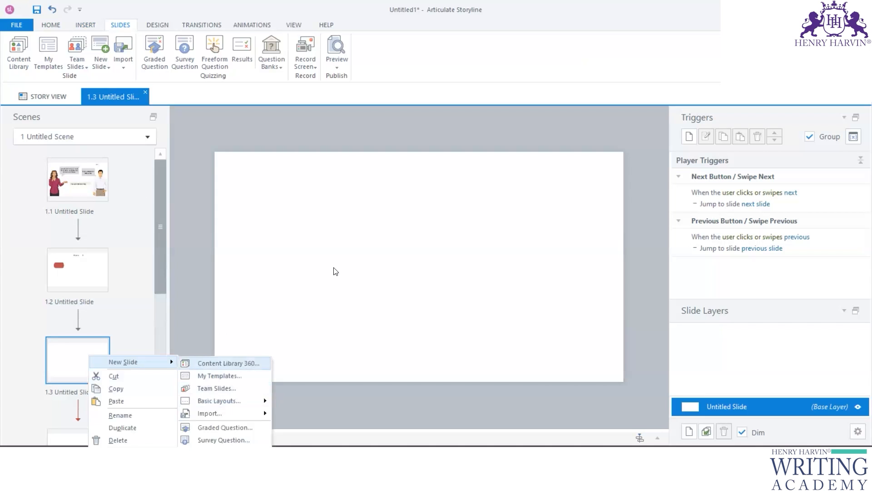
pyautogui.click(90, 26)
pyautogui.click(87, 25)
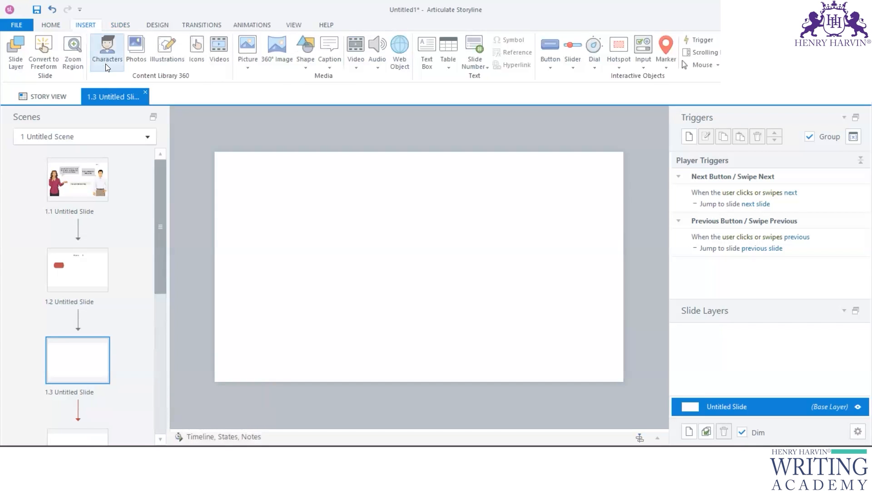
pyautogui.click(167, 49)
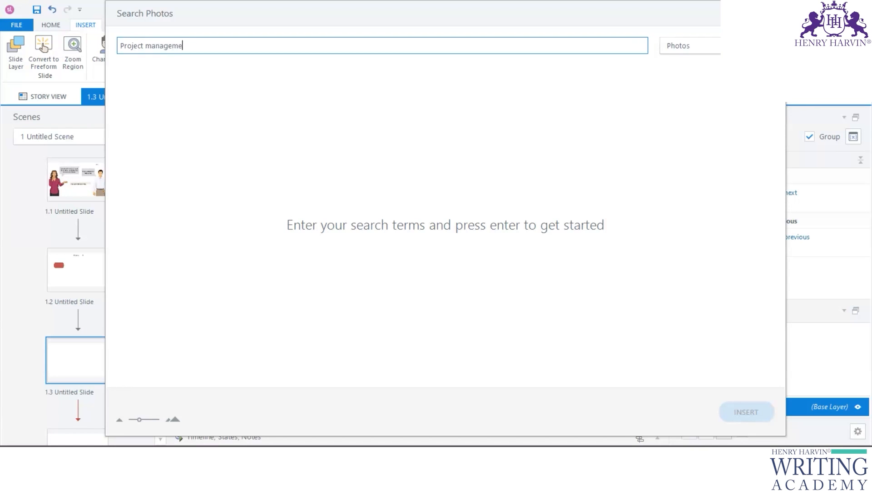
pyautogui.press('Return')
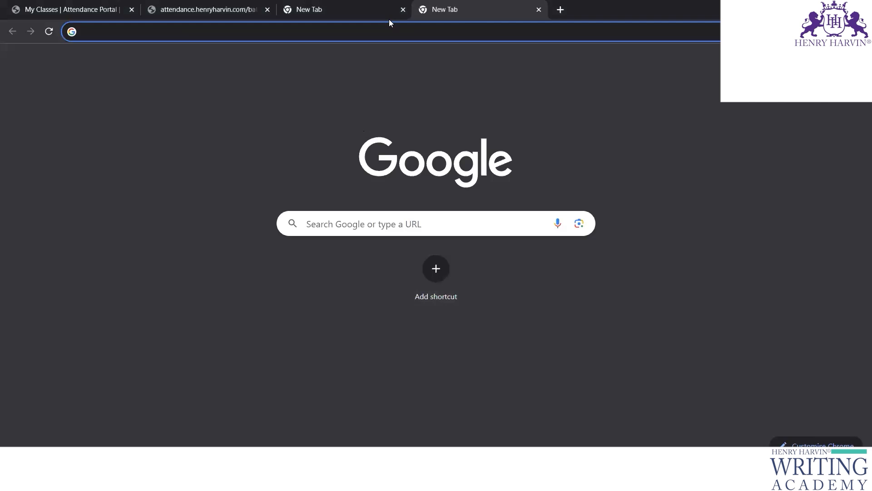
# Switch to Chrome, search Google Images for "Project management", and open the HubSpot project management phases result in a new tab
pyautogui.write('Project management')
pyautogui.press('Return')
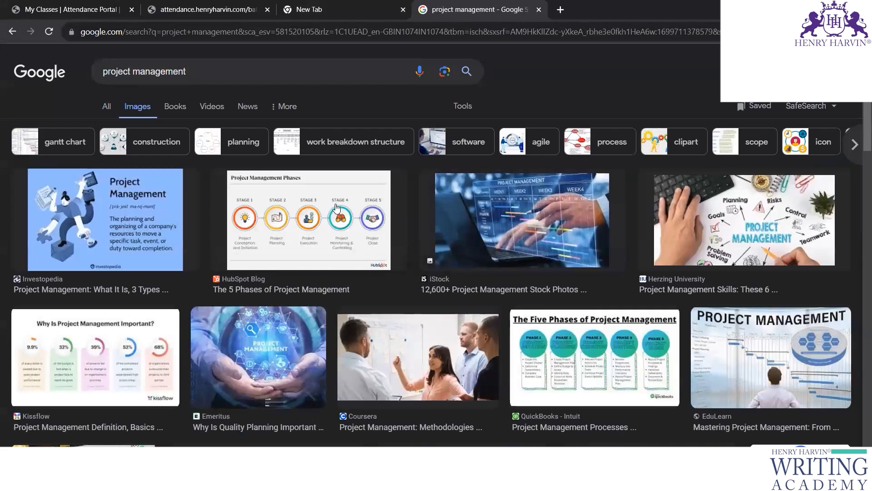
pyautogui.rightClick(337, 208)
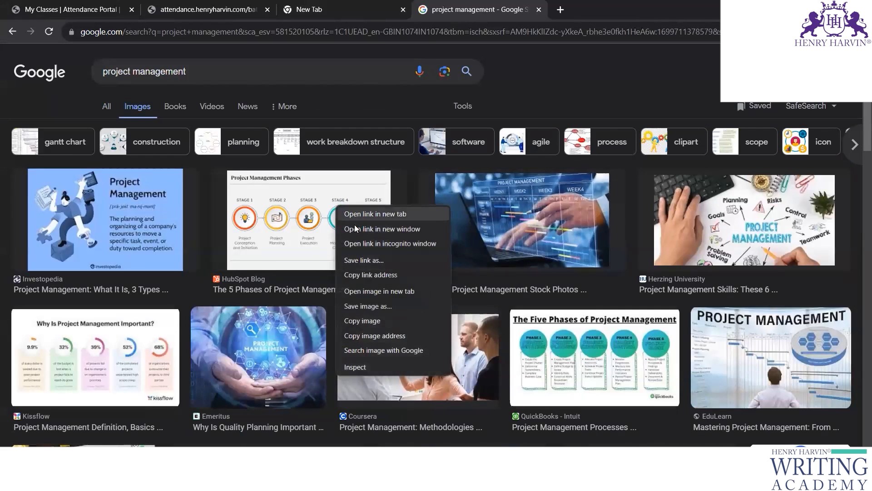
pyautogui.click(375, 212)
# Open the QuickBooks image result "The Five Phases of Project Management" in a new tab
pyautogui.scroll(-1, 559, 282)
pyautogui.rightClick(557, 109)
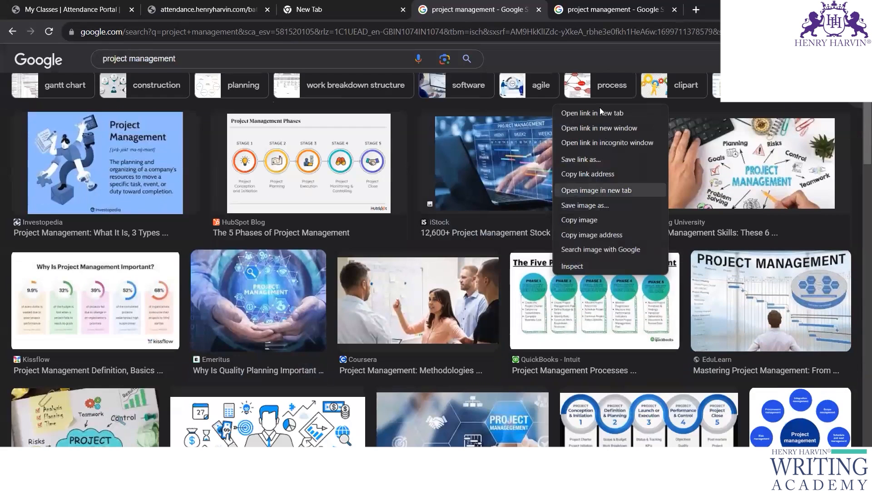
pyautogui.click(600, 113)
# Browse further through the project management image results and open the InterQuality project management triangle in a new tab
pyautogui.scroll(-1, 448, 231)
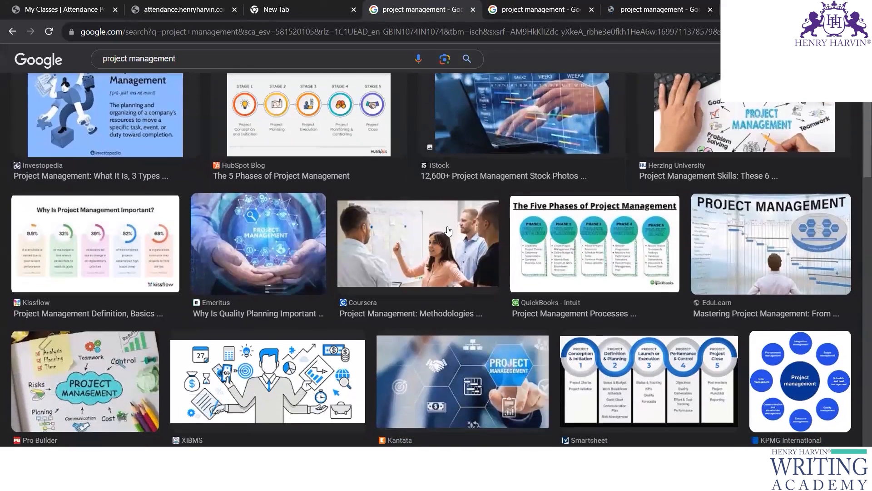
pyautogui.scroll(-5, 162, 248)
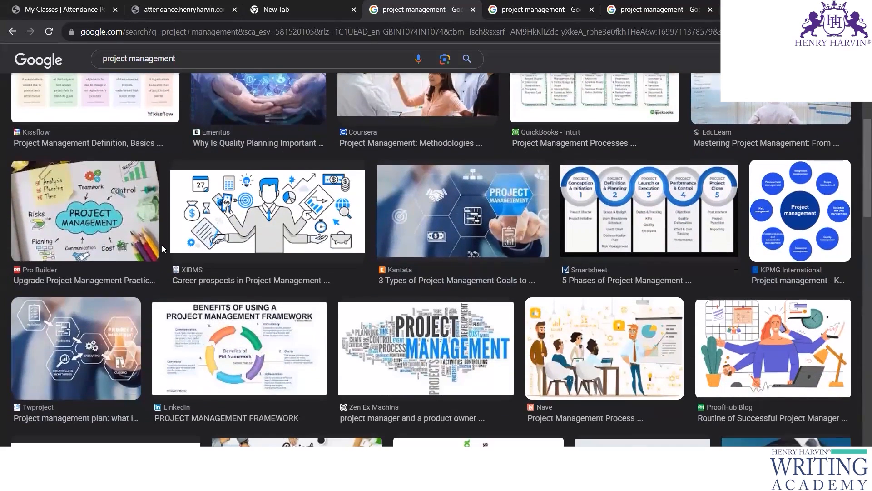
pyautogui.scroll(-1, 343, 248)
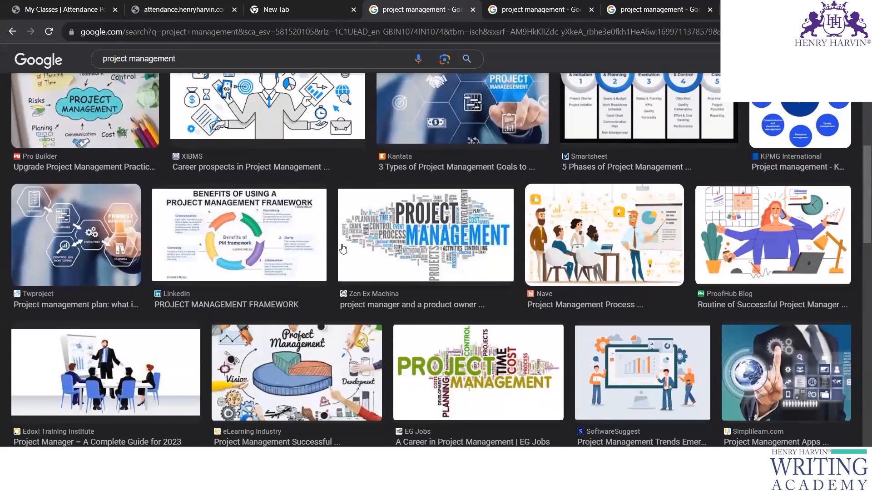
pyautogui.scroll(-3, 344, 248)
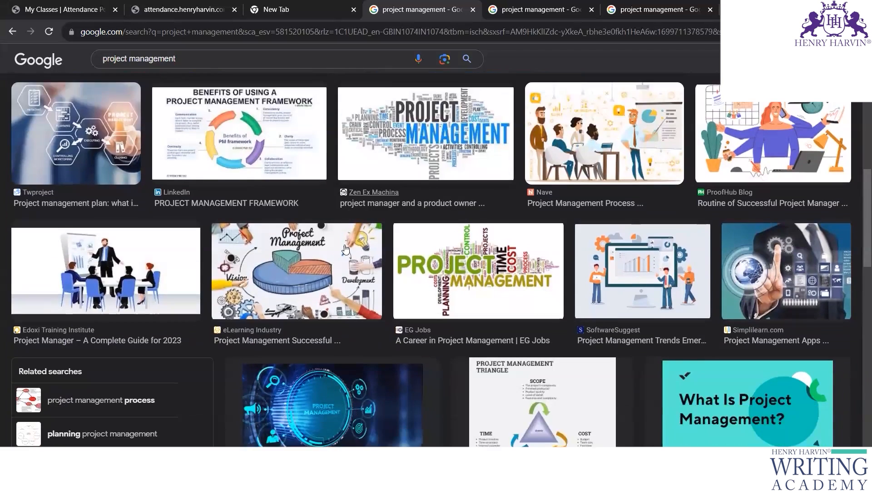
pyautogui.scroll(-2, 345, 248)
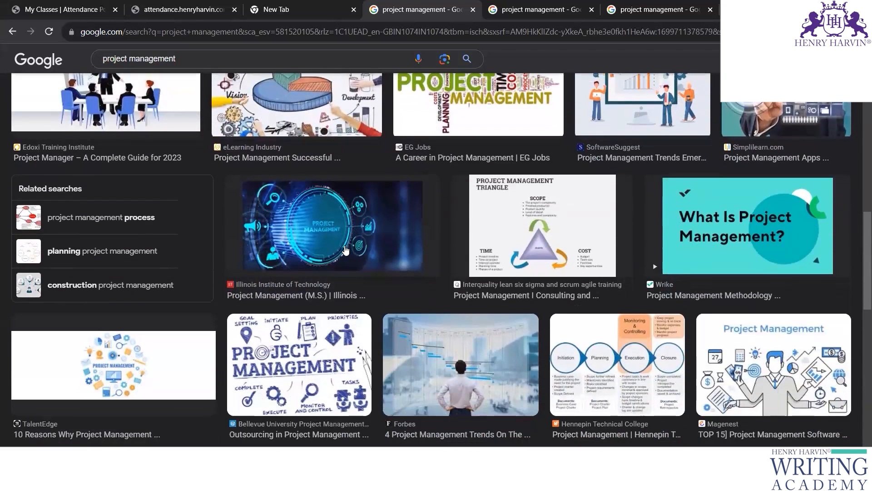
pyautogui.scroll(-1, 345, 250)
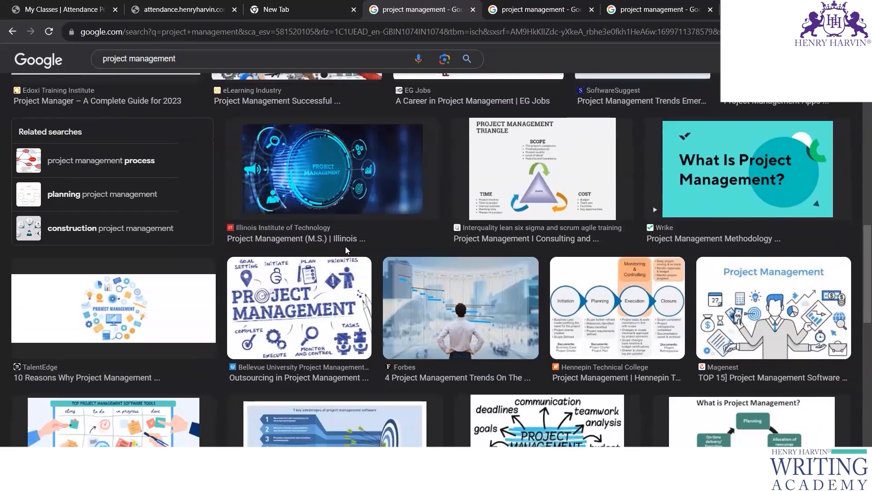
pyautogui.rightClick(517, 158)
pyautogui.click(536, 170)
# Open the ShriLearning "Top Project Management Software Tools" image result in a new tab
pyautogui.scroll(-1, 358, 247)
pyautogui.scroll(-2, 358, 247)
pyautogui.rightClick(153, 252)
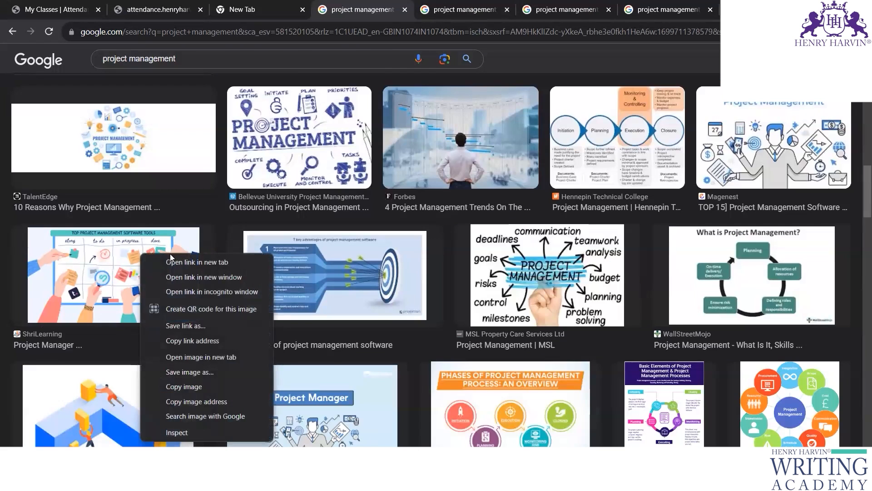
pyautogui.click(181, 263)
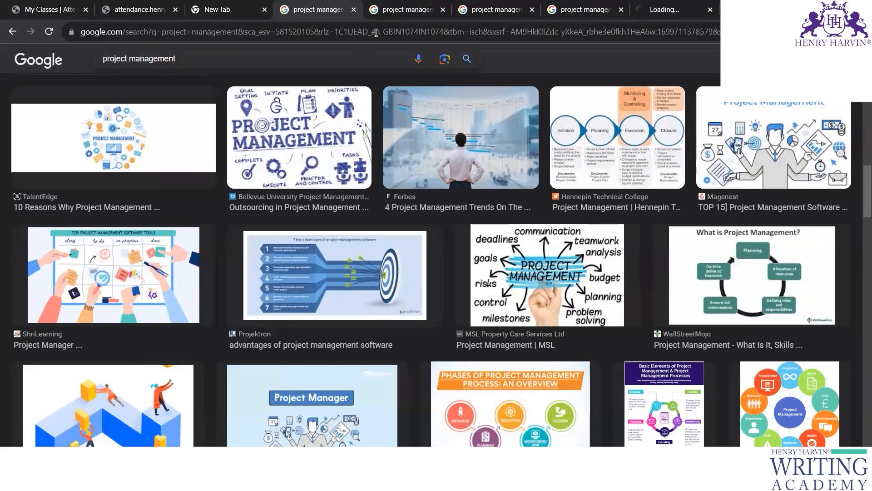
# Open the HubSpot source article "The 5 Phases of Project Management" from its image preview
pyautogui.click(403, 10)
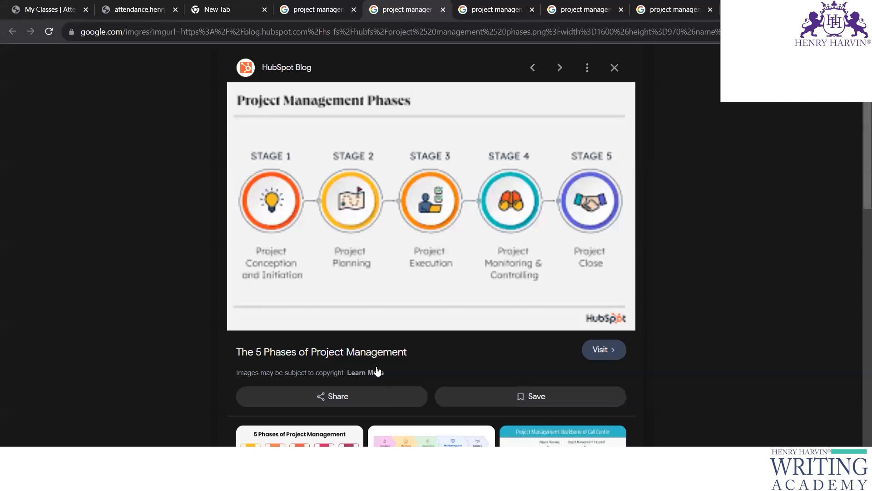
pyautogui.scroll(-2, 382, 366)
pyautogui.click(345, 241)
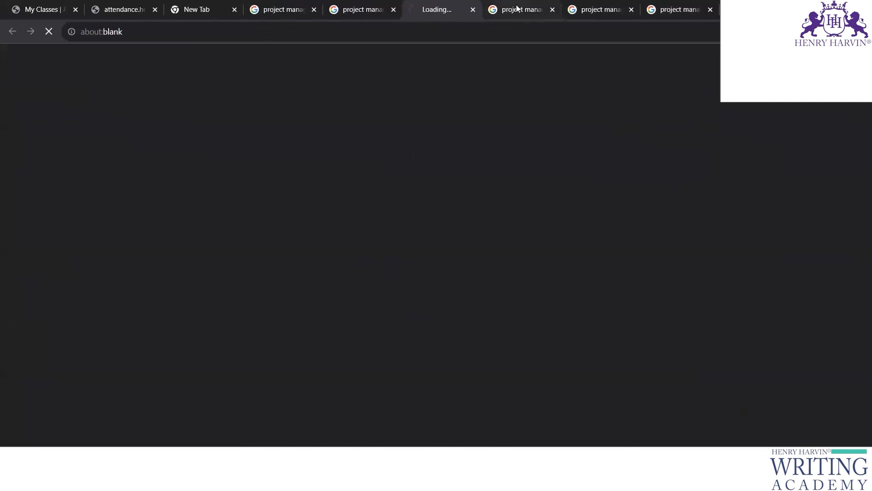
# Open the source pages of the InterQuality triangle and the ShriLearning software tools picture from their image previews
pyautogui.click(518, 9)
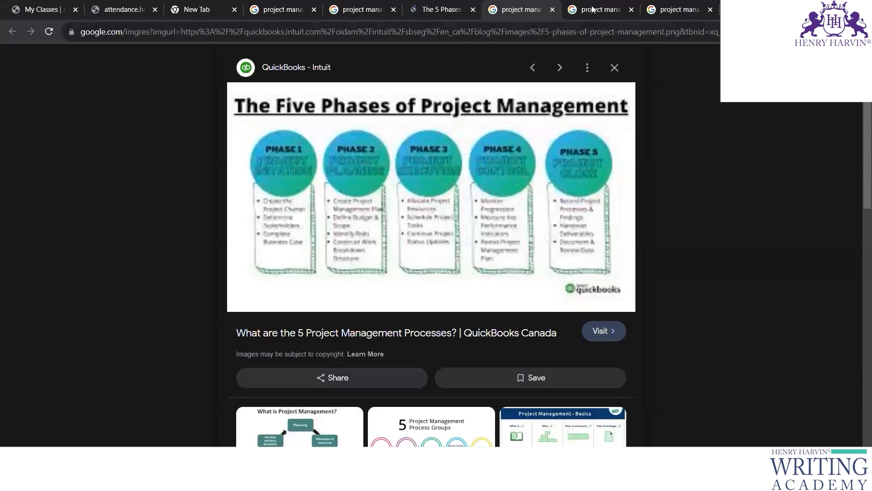
pyautogui.click(598, 10)
pyautogui.scroll(-2, 448, 370)
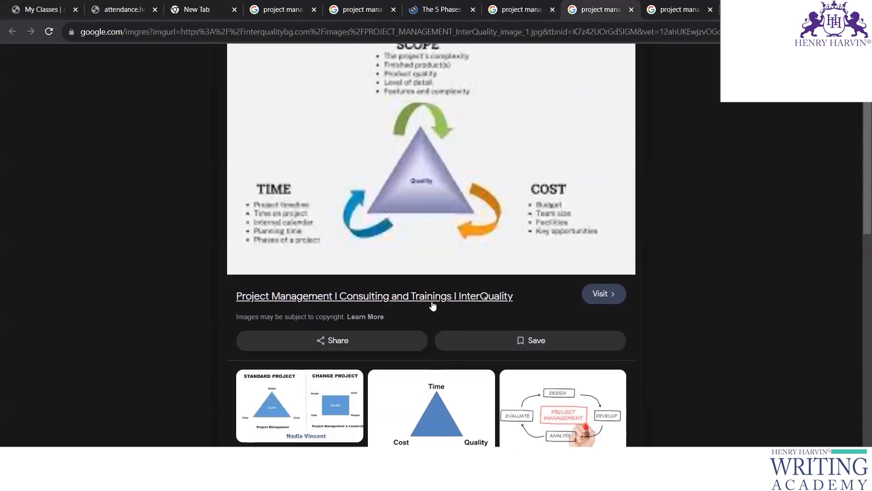
pyautogui.click(432, 304)
pyautogui.click(680, 10)
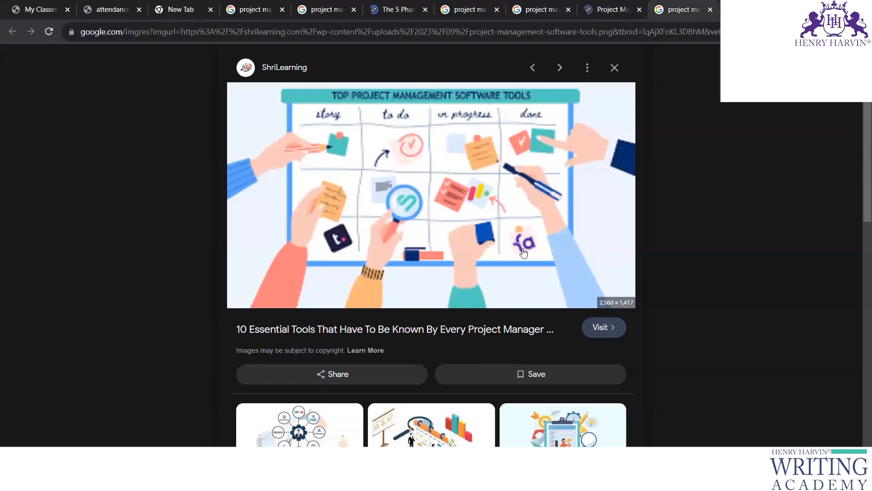
pyautogui.click(448, 329)
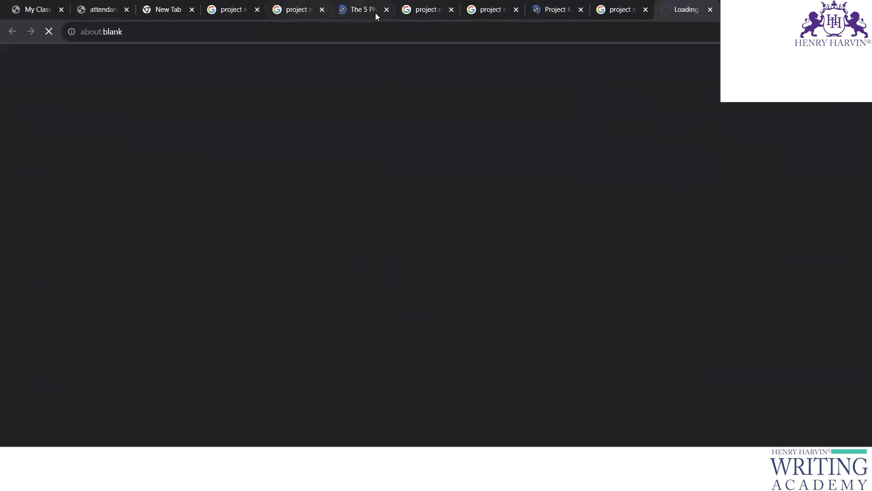
# Examine the project management triangle diagram on the InterQuality page
pyautogui.click(296, 10)
pyautogui.click(491, 10)
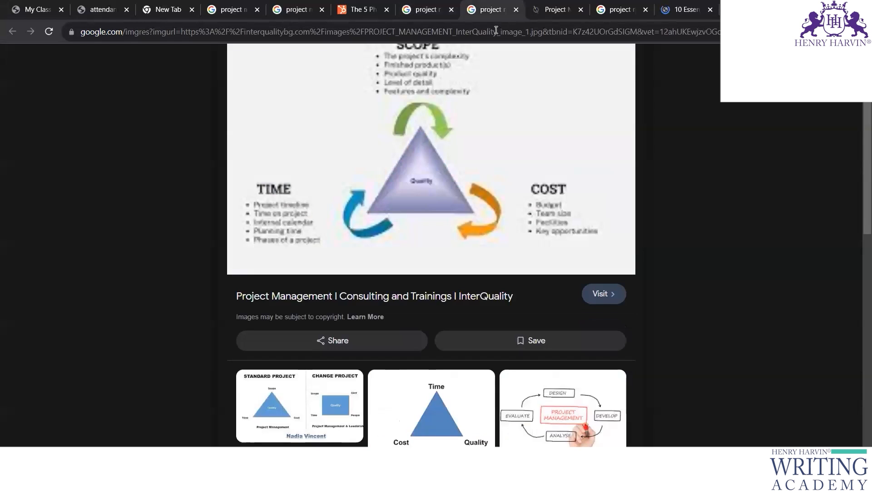
pyautogui.click(555, 10)
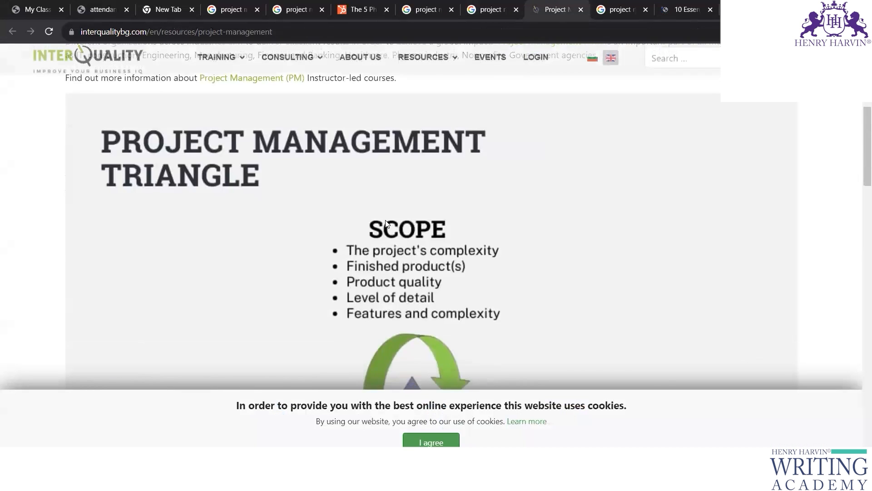
pyautogui.scroll(-5, 386, 223)
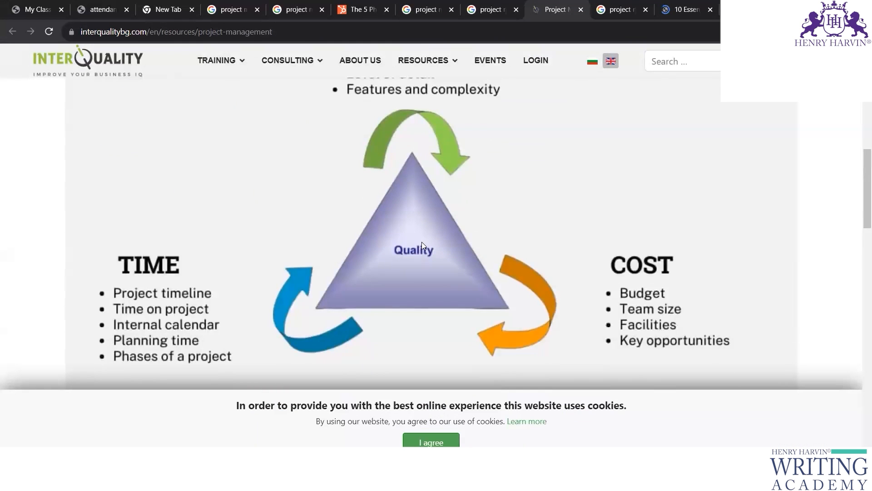
# Copy the "Top Project Management Software Tools" picture from the ShriLearning article
pyautogui.click(616, 12)
pyautogui.click(706, 14)
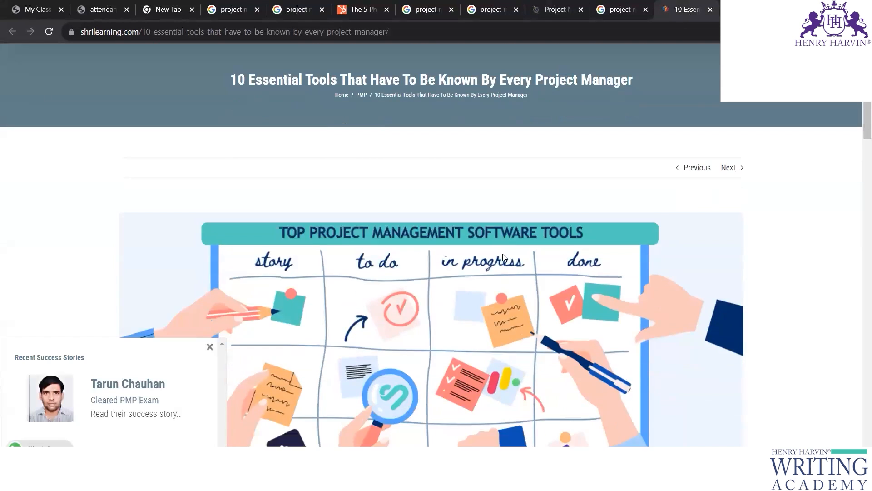
pyautogui.scroll(-3, 454, 146)
pyautogui.rightClick(455, 147)
pyautogui.click(479, 186)
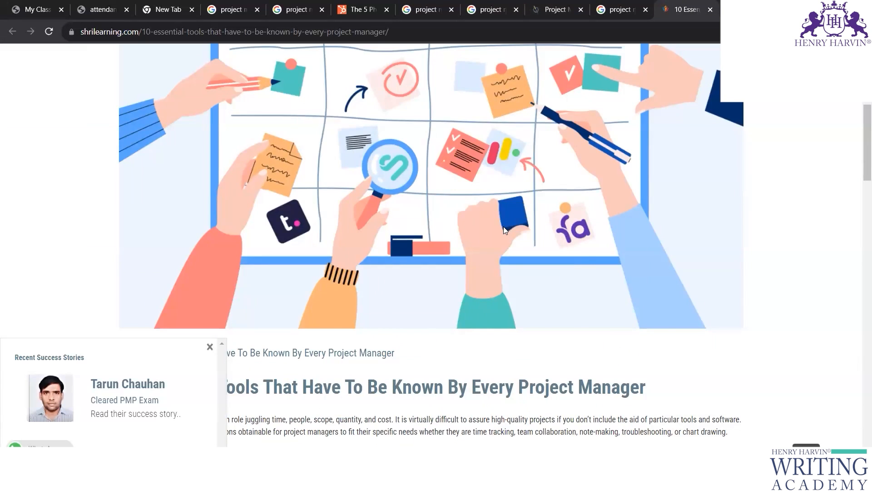
pyautogui.scroll(5, 503, 227)
pyautogui.scroll(-3, 504, 226)
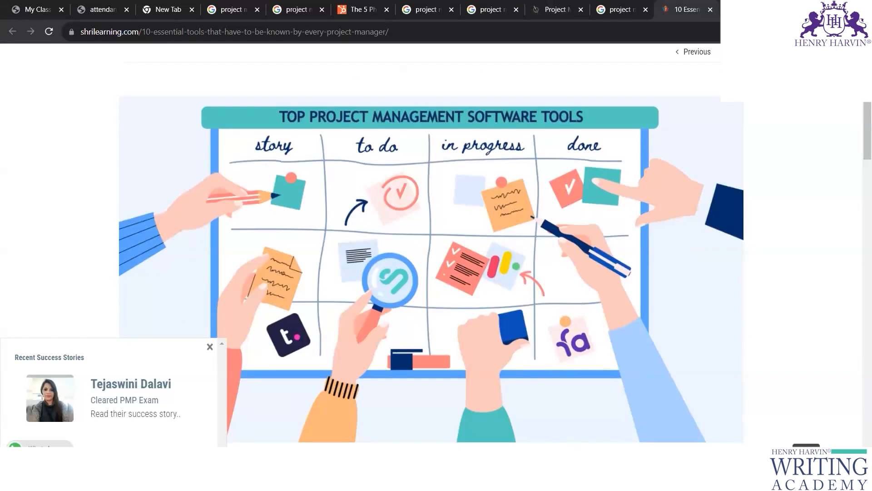
# Switch to Storyline and insert the 3600 x 2400 team meeting photo with wall sticky notes from the photo results onto slide 1.3
pyautogui.click(586, 479)
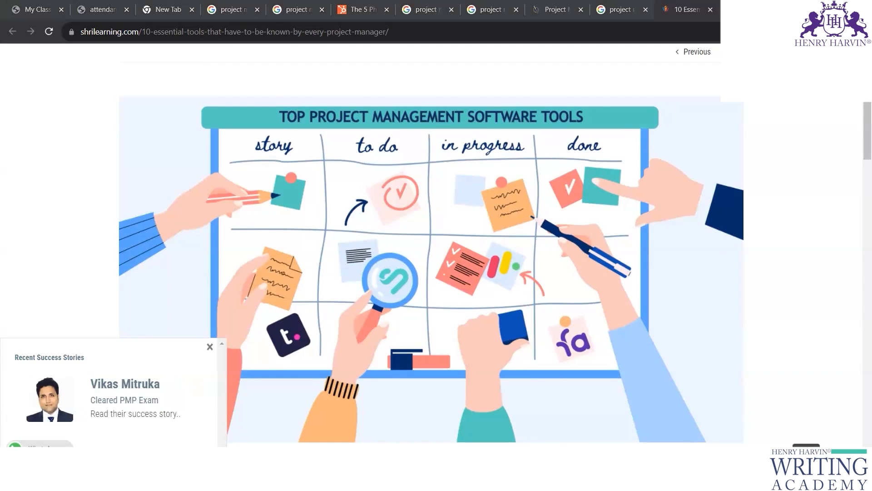
pyautogui.click(709, 424)
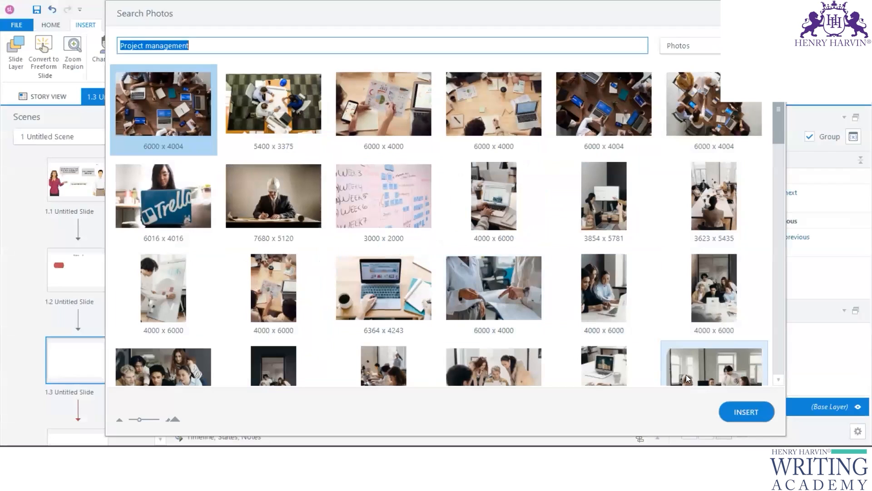
pyautogui.scroll(-3, 227, 227)
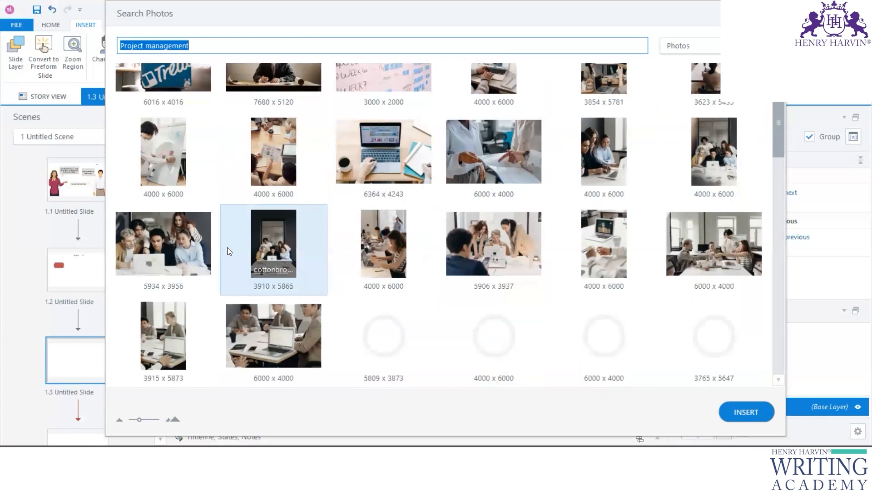
pyautogui.scroll(-5, 371, 244)
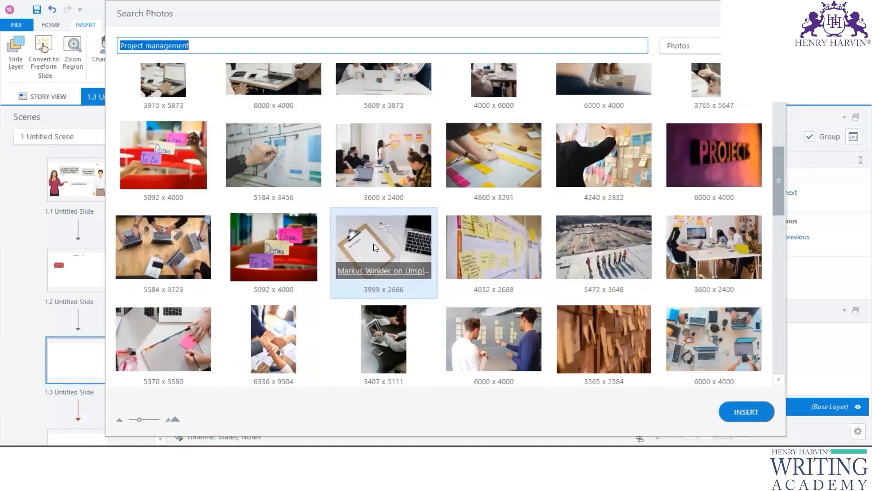
pyautogui.click(409, 180)
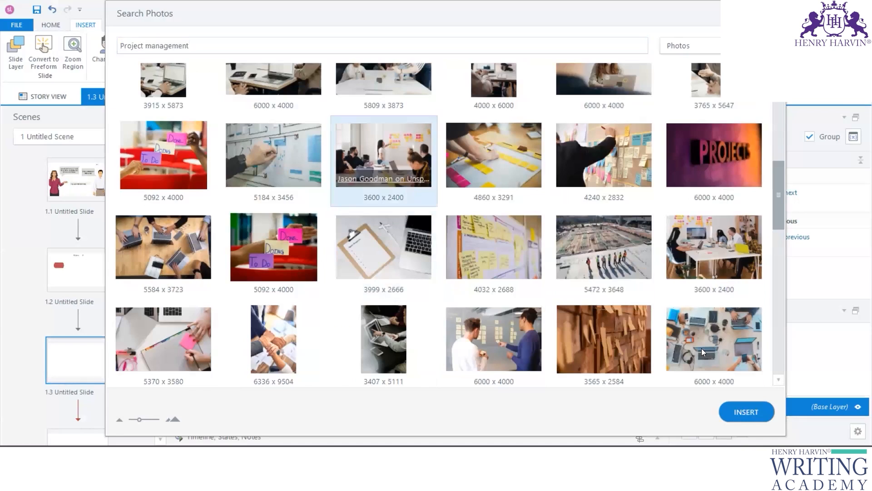
pyautogui.moveTo(586, 475)
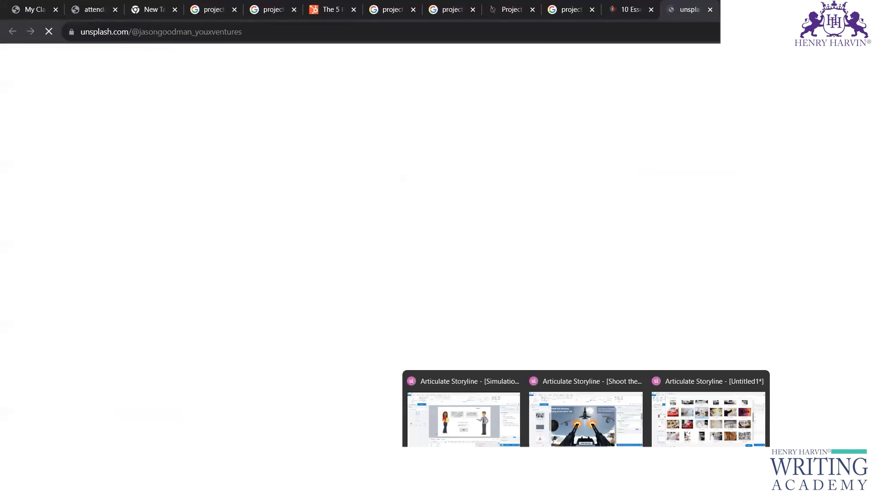
pyautogui.click(709, 418)
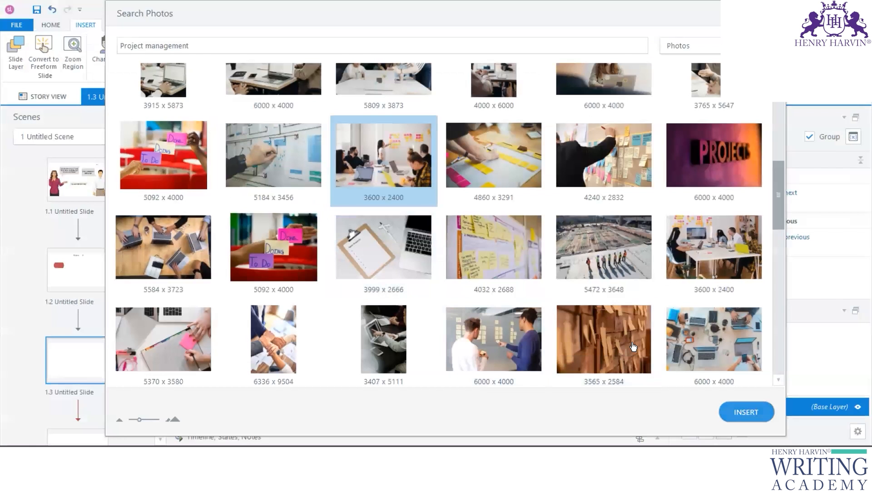
pyautogui.click(746, 410)
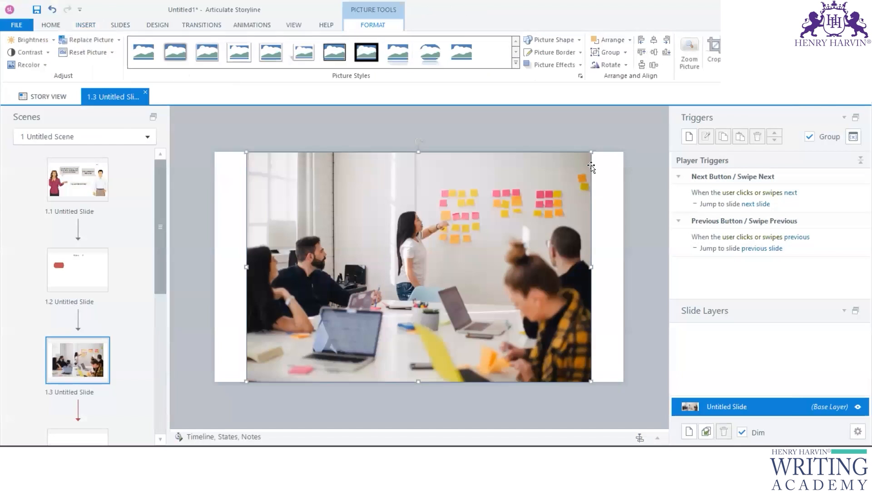
# Shrink the team meeting photo proportionally and place it on the left side of the slide
pyautogui.moveTo(591, 154); pyautogui.dragTo(406, 275)
pyautogui.moveTo(319, 263); pyautogui.dragTo(314, 257)
pyautogui.click(421, 236)
# Paste the copied software tools picture onto slide 1.3, shrink it proportionally and move it to the slide's right side
pyautogui.rightClick(446, 262)
pyautogui.click(435, 272)
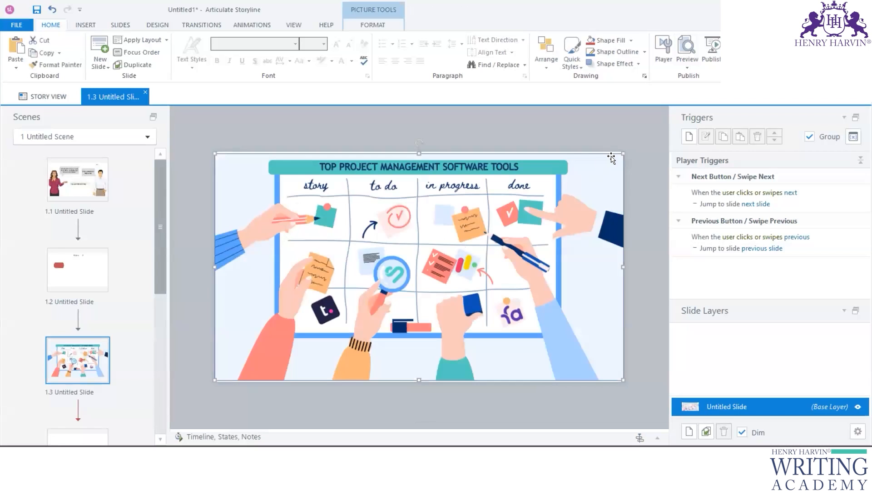
pyautogui.moveTo(622, 154); pyautogui.dragTo(493, 226)
pyautogui.moveTo(387, 273); pyautogui.dragTo(498, 240)
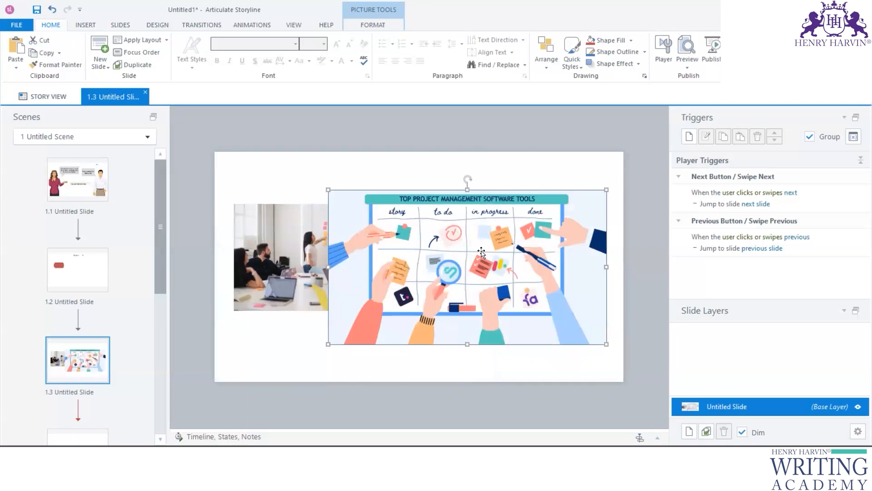
# Reduce the team meeting photo further and shift the software tools picture slightly right so the two sit side by side
pyautogui.click(324, 296)
pyautogui.moveTo(395, 311); pyautogui.dragTo(339, 294)
pyautogui.moveTo(472, 271); pyautogui.dragTo(484, 271)
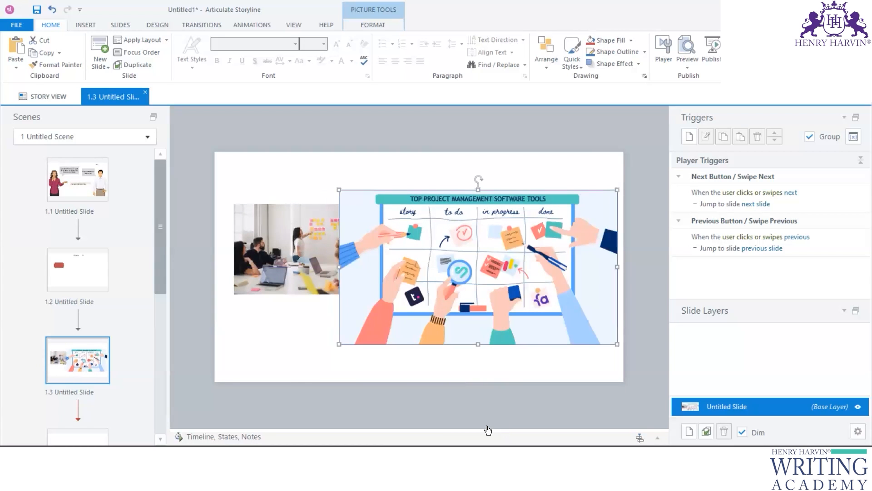
# Open the blank slide 1.4 and switch back to Chrome
pyautogui.scroll(-2, 72, 365)
pyautogui.click(74, 365)
pyautogui.click(536, 458)
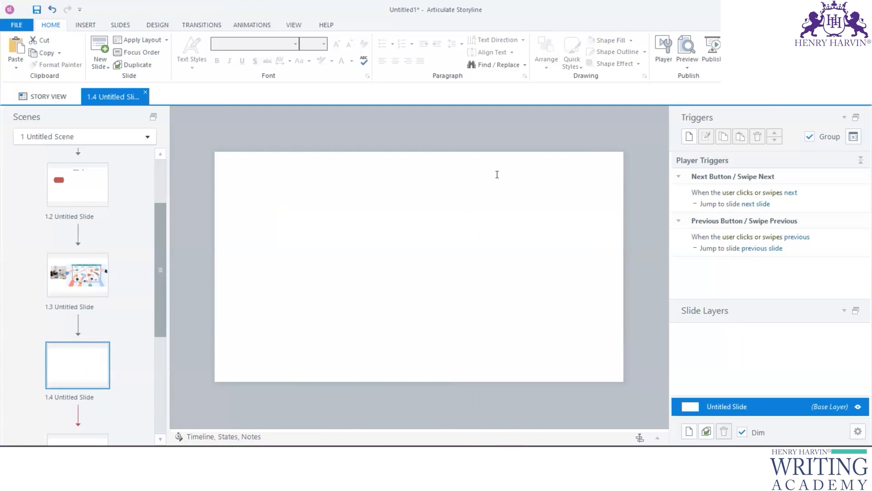
# Copy the five-stage project management phases diagram from the HubSpot article
pyautogui.click(504, 10)
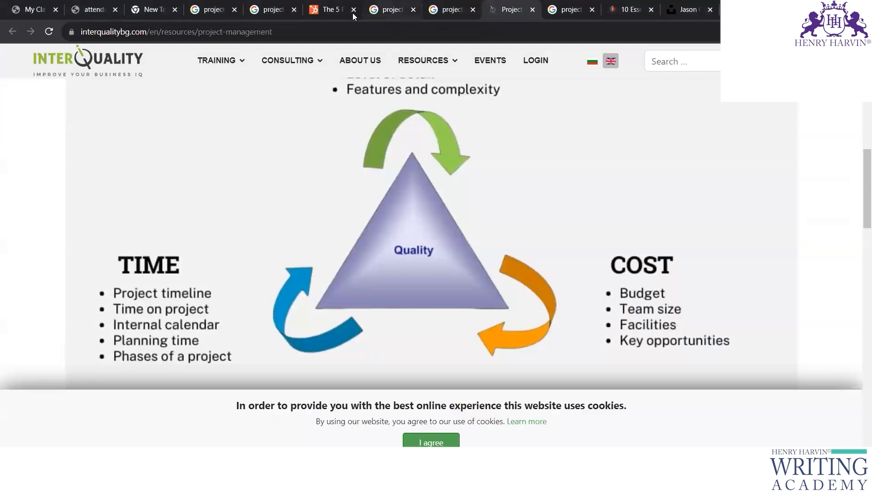
pyautogui.click(384, 12)
pyautogui.click(330, 10)
pyautogui.scroll(-20, 372, 216)
pyautogui.rightClick(405, 160)
pyautogui.click(456, 200)
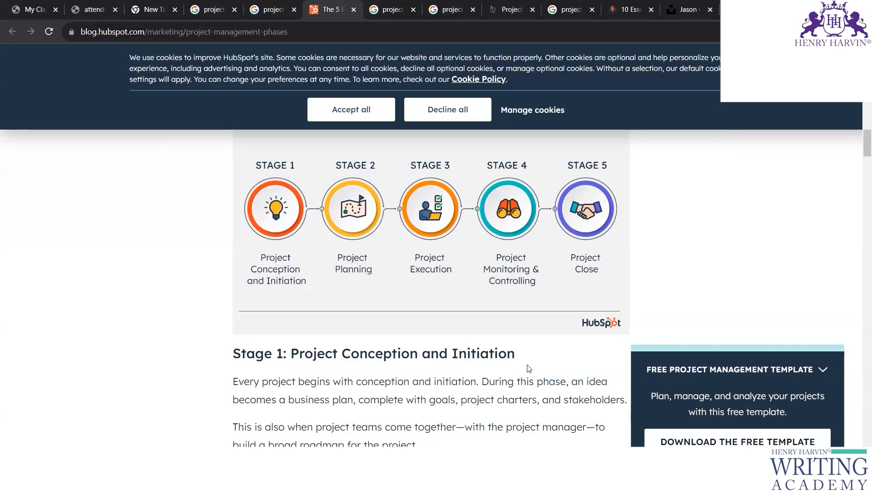
# Switch to the untitled Storyline project and crop the HubSpot footer and right margin off the phases diagram on slide 1.4
pyautogui.click(586, 480)
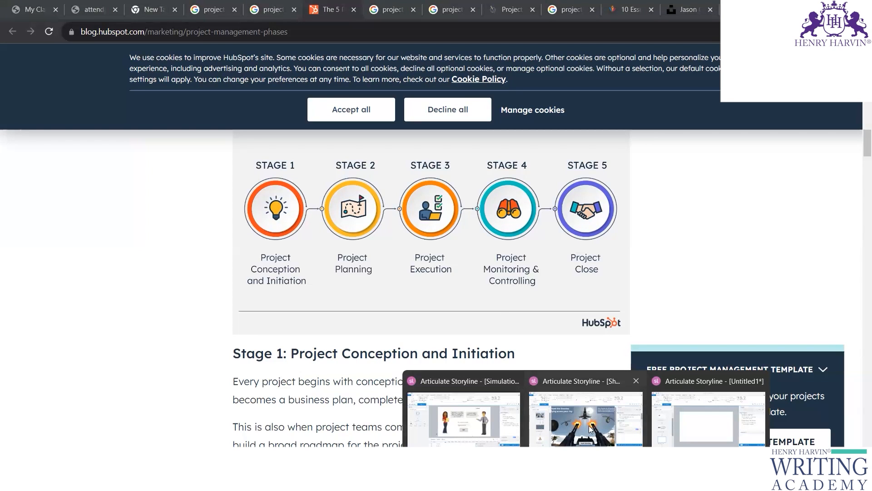
pyautogui.click(707, 418)
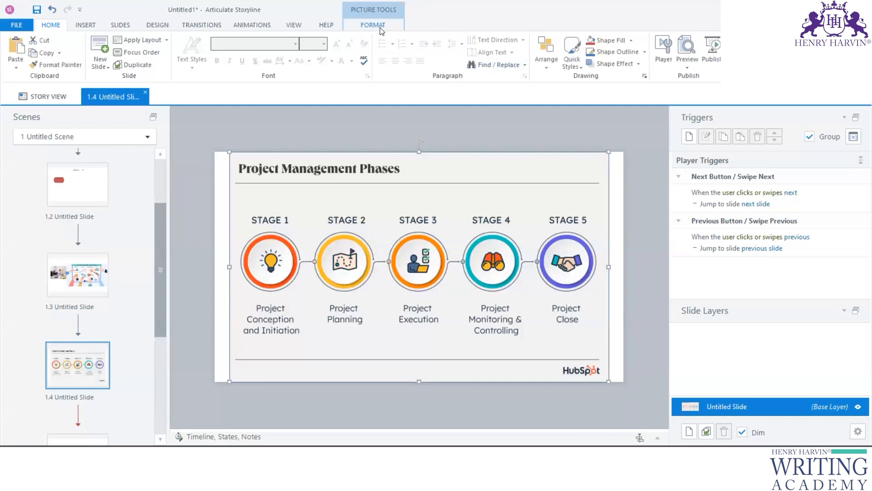
pyautogui.click(373, 25)
pyautogui.click(713, 53)
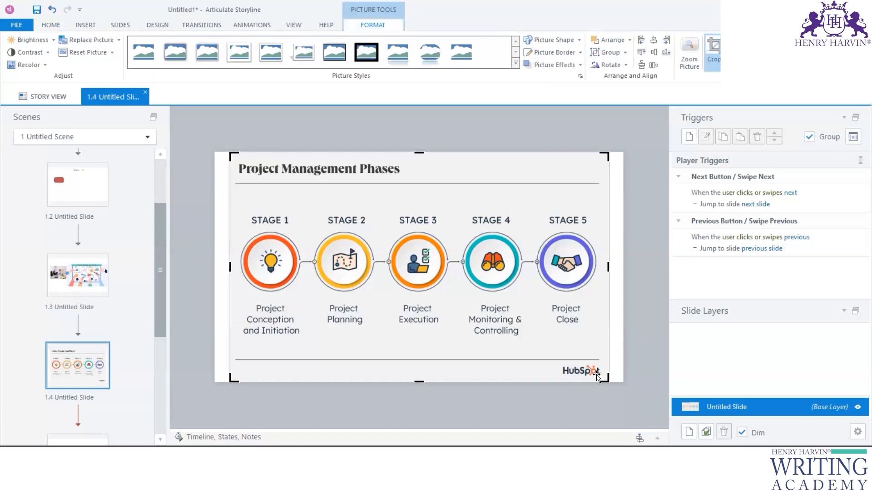
pyautogui.moveTo(597, 376); pyautogui.dragTo(602, 344)
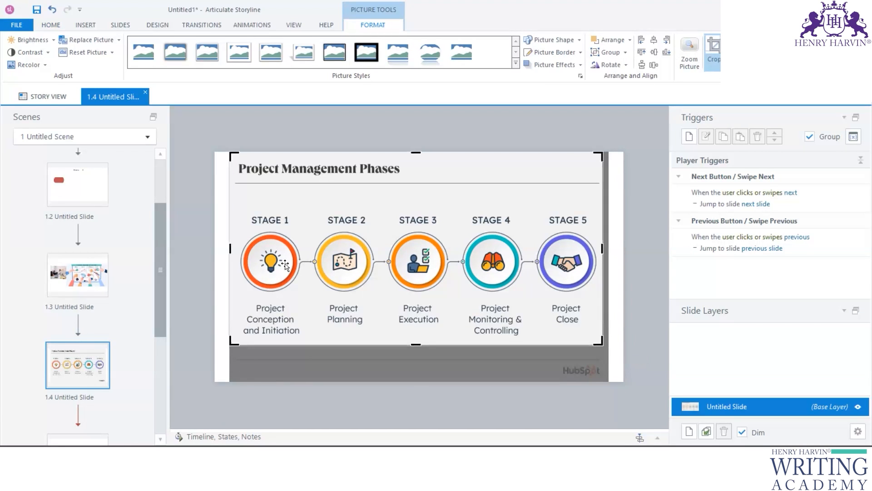
# Shift the cropped phases diagram slightly down and reorder its slide ahead of the team photo and software tools slide
pyautogui.click(462, 197)
pyautogui.moveTo(459, 216); pyautogui.dragTo(460, 229)
pyautogui.moveTo(83, 364); pyautogui.dragTo(81, 275)
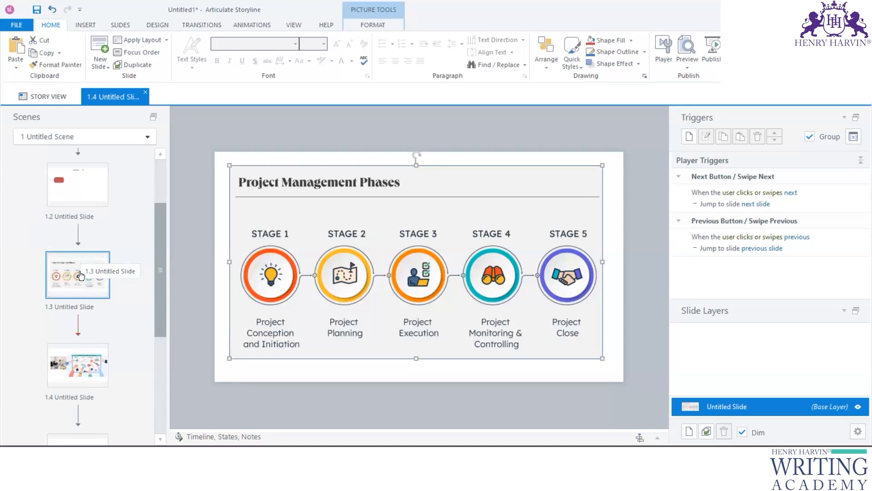
# Open the blank slide 1.5, switch to Chrome and browse the project management image results
pyautogui.scroll(-3, 107, 387)
pyautogui.click(78, 343)
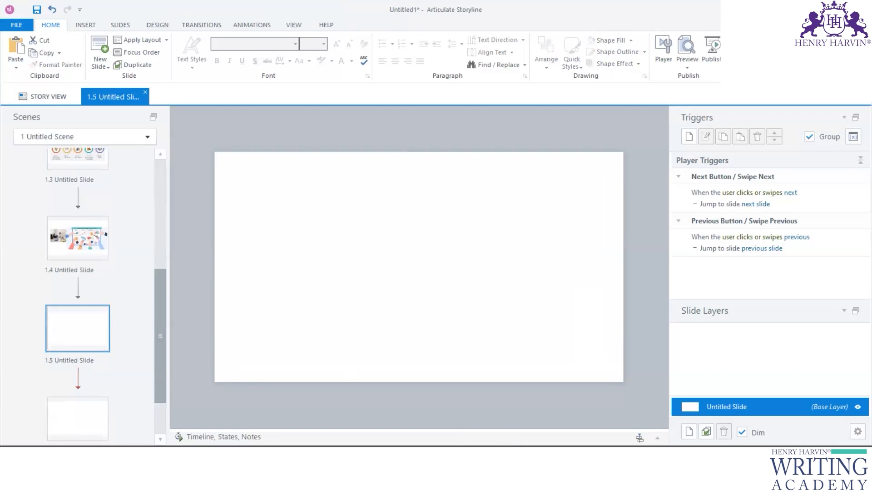
pyautogui.hotkey('alt', 'Tab')
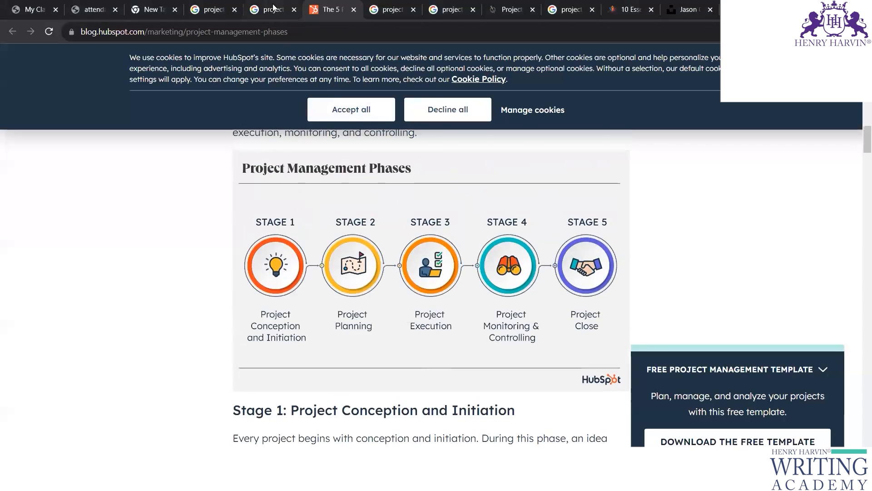
pyautogui.click(273, 7)
pyautogui.scroll(-5, 379, 230)
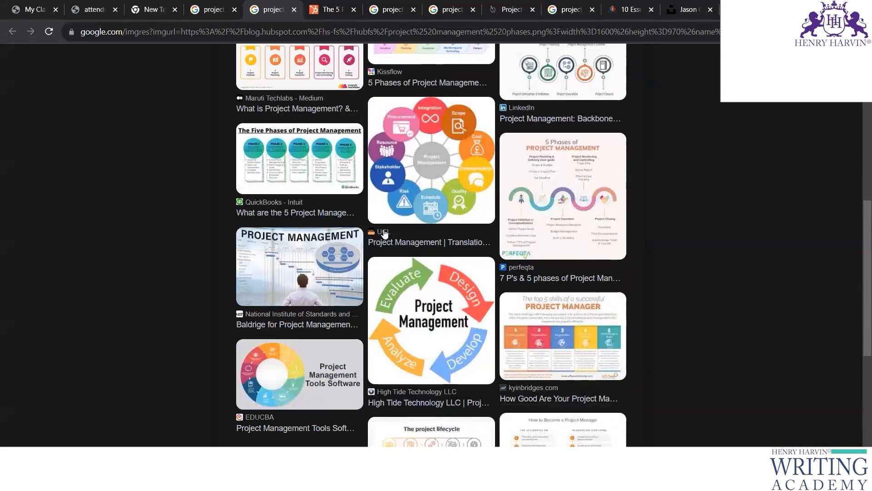
pyautogui.scroll(-1, 384, 233)
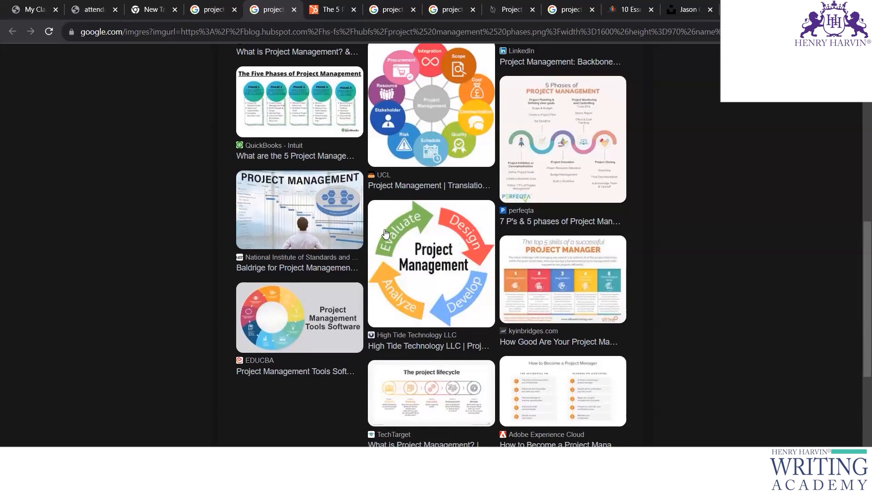
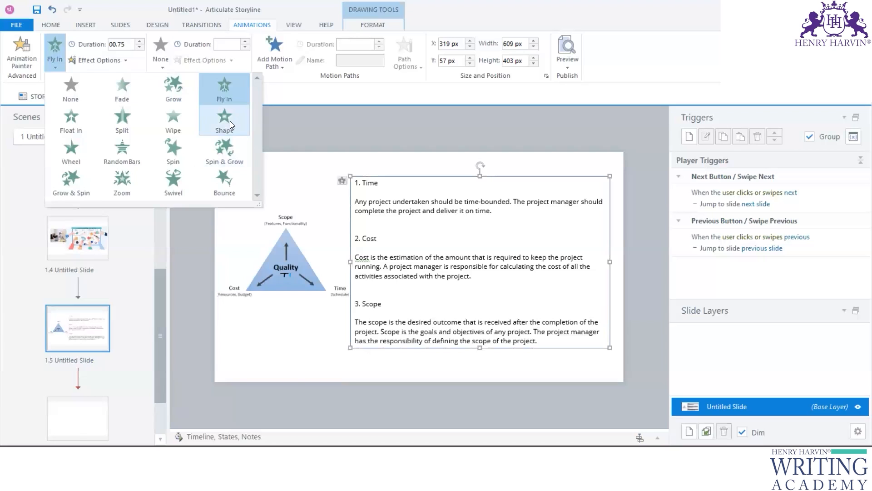
# Check the Shape effect options, and set the entrance animation of slide 1.5's Time, Cost and Scope text box to Fly In
pyautogui.click(125, 61)
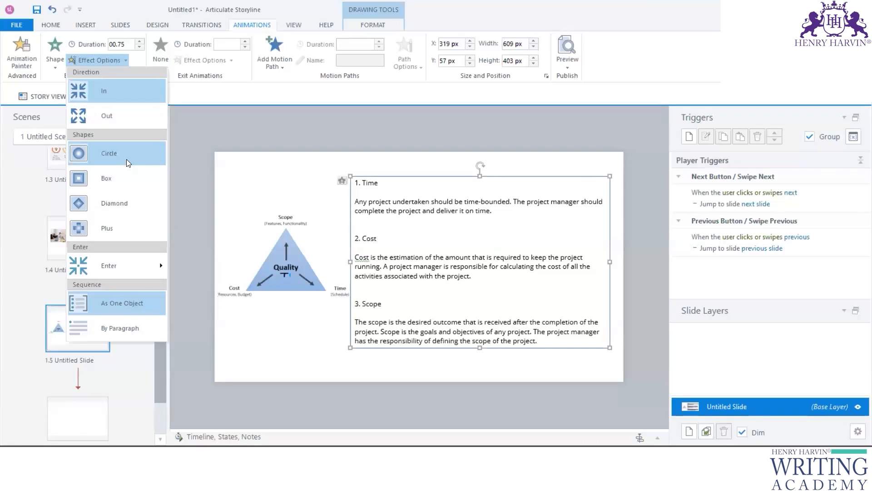
pyautogui.click(188, 134)
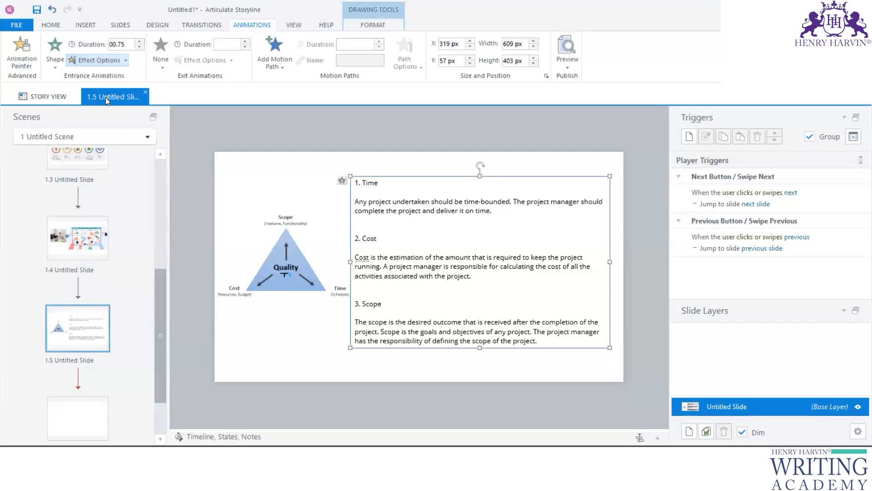
pyautogui.click(54, 67)
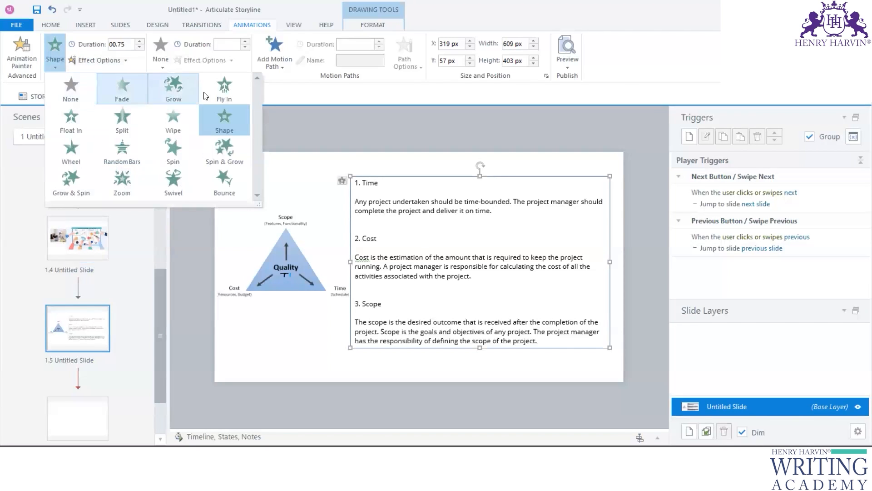
pyautogui.click(218, 88)
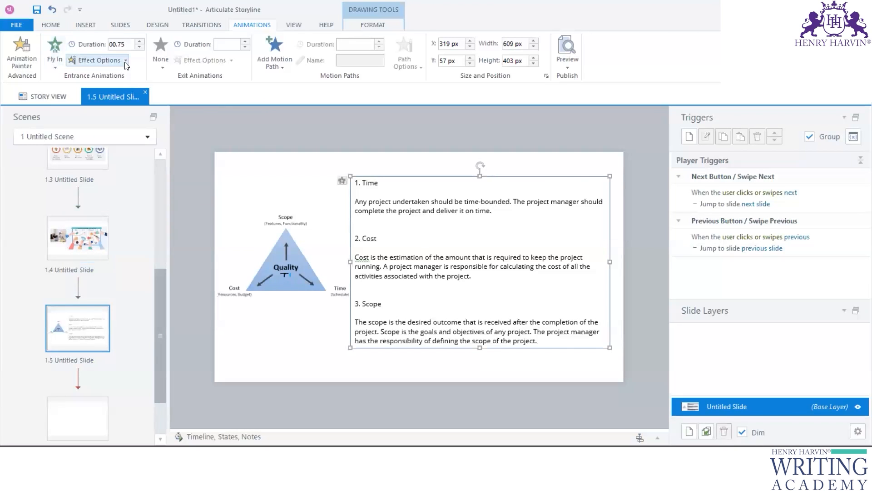
pyautogui.click(54, 64)
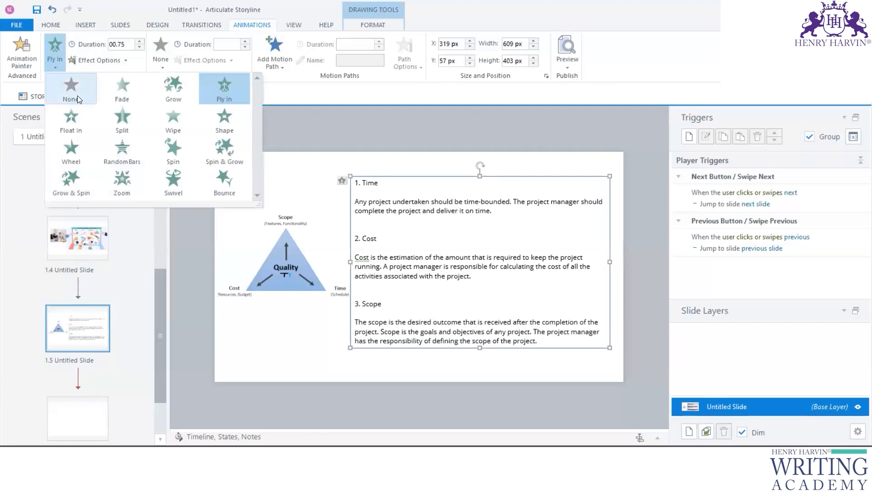
pyautogui.click(300, 126)
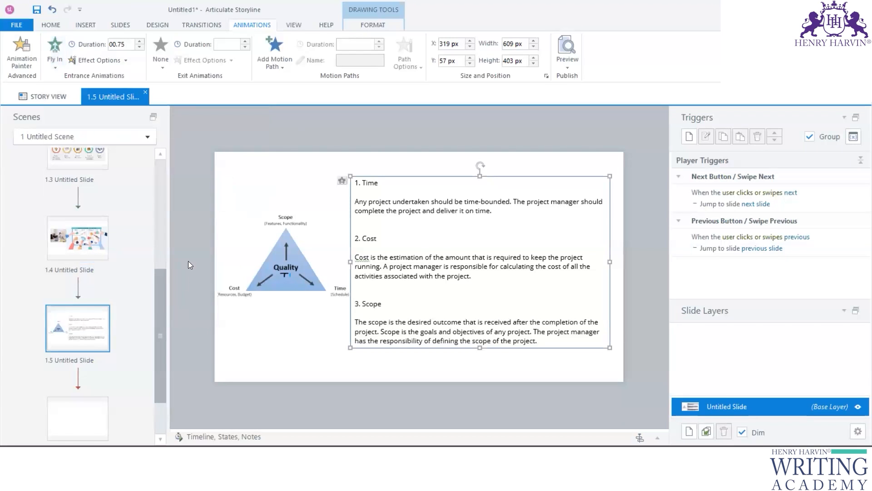
# Open slide 1.2 and select its red button
pyautogui.moveTo(156, 319); pyautogui.dragTo(157, 238)
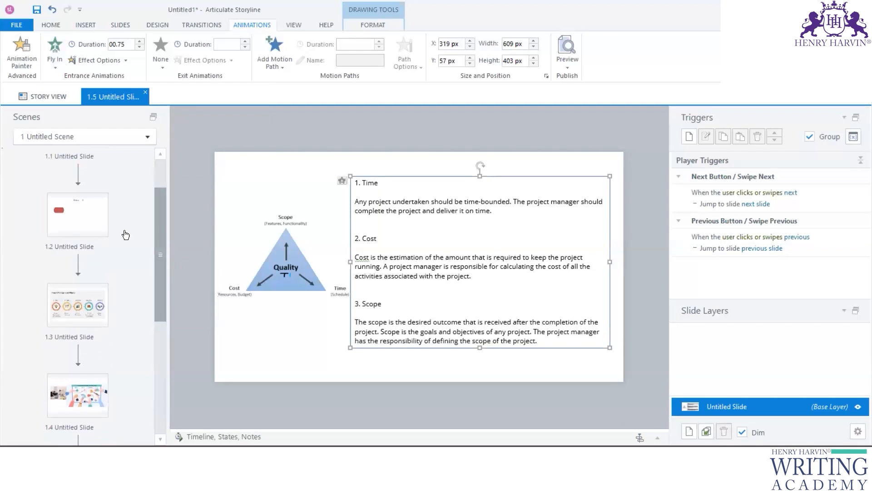
pyautogui.click(96, 224)
pyautogui.click(308, 231)
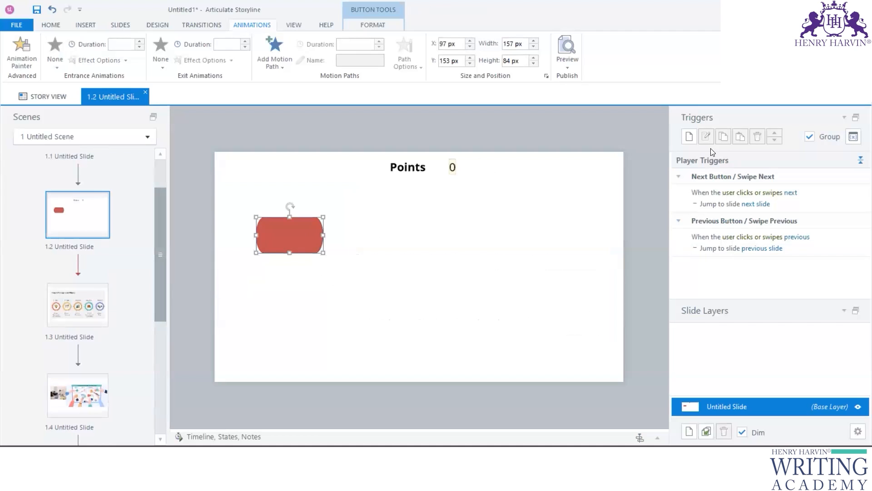
pyautogui.click(696, 145)
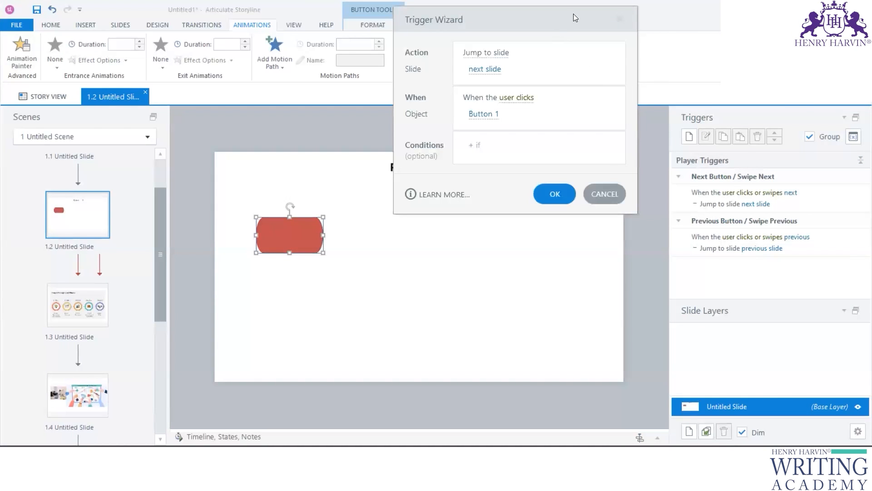
pyautogui.moveTo(574, 14); pyautogui.dragTo(739, 22)
pyautogui.click(657, 64)
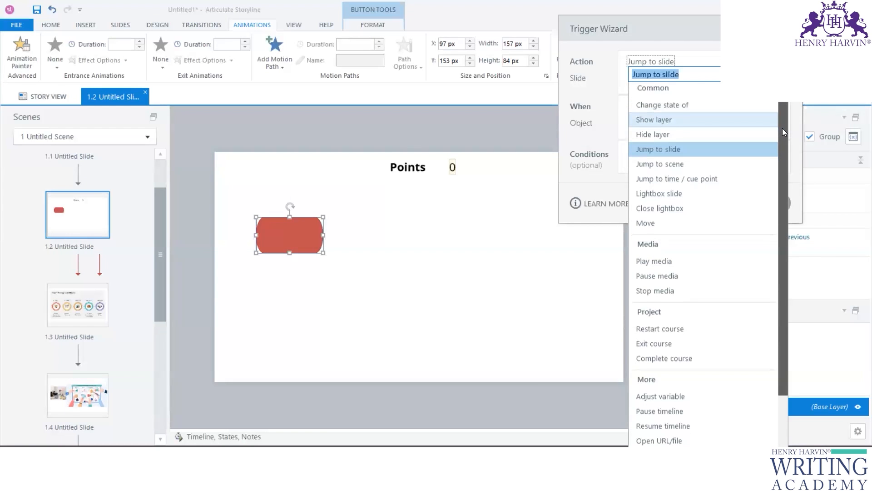
pyautogui.press('Escape')
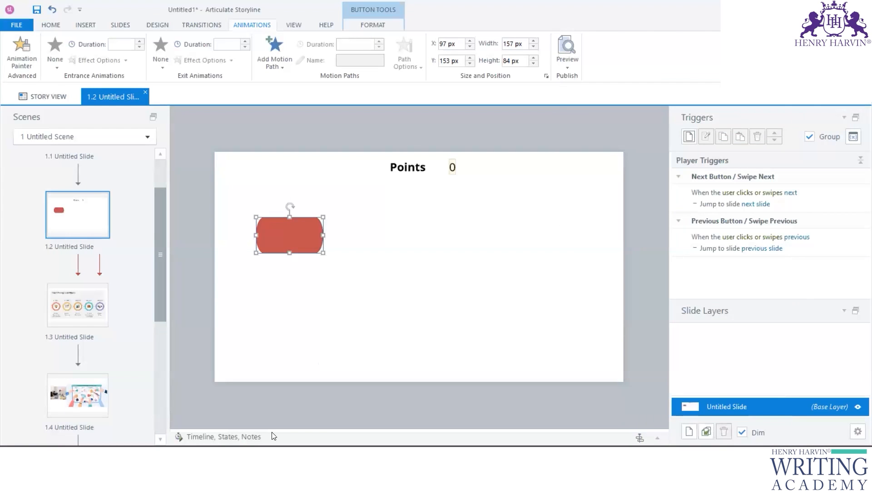
# Display the red button's states with enough room to see the Normal, Hover, Down, Visited and Disabled previews
pyautogui.moveTo(273, 429); pyautogui.dragTo(273, 269)
pyautogui.click(244, 282)
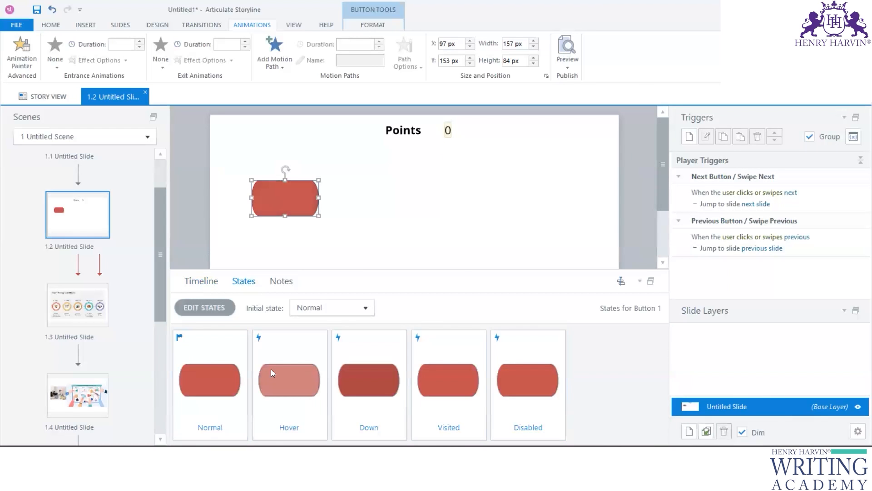
pyautogui.moveTo(445, 269); pyautogui.dragTo(446, 232)
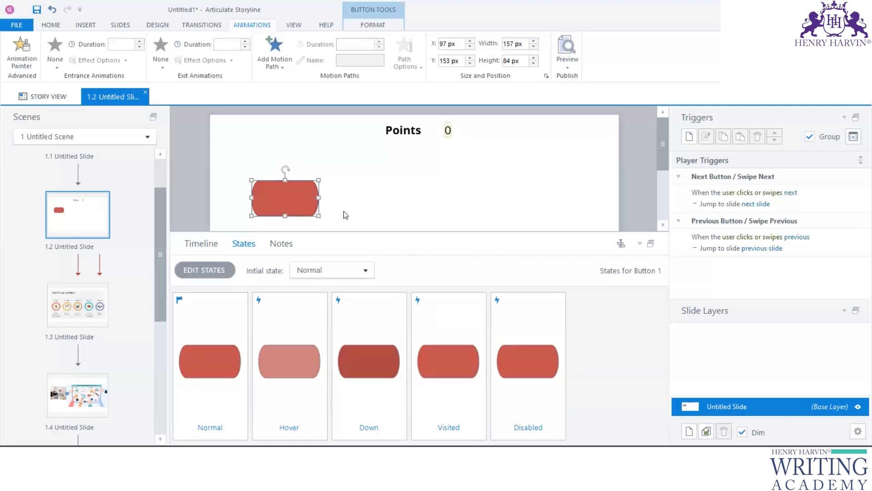
pyautogui.click(83, 27)
pyautogui.click(107, 49)
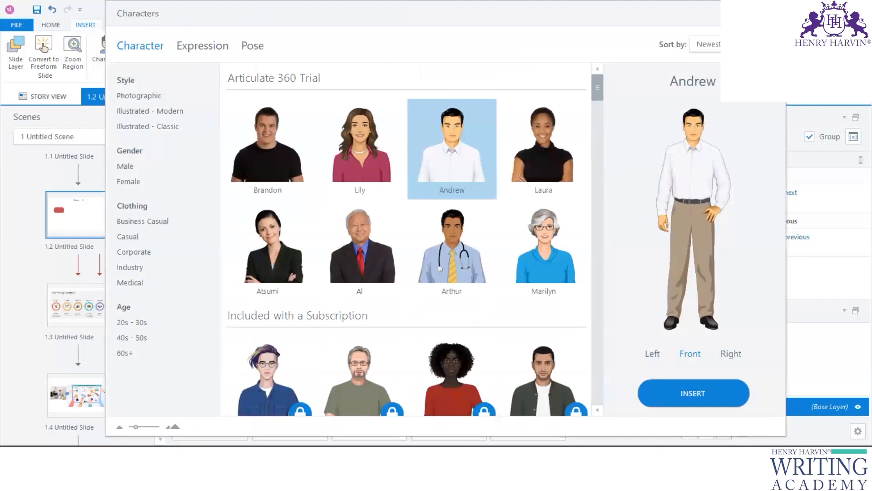
pyautogui.click(774, 13)
# Insert the project management icon showing a manager with a clipboard and gears onto slide 1.2
pyautogui.click(197, 50)
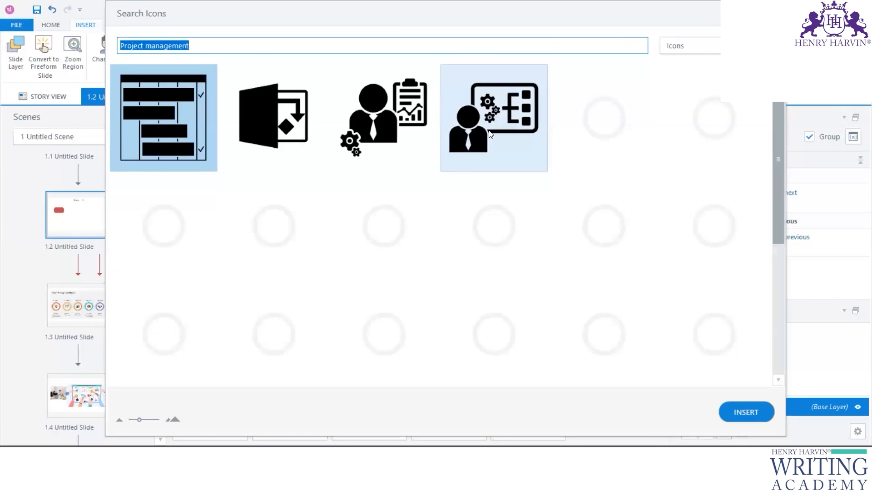
pyautogui.click(491, 135)
pyautogui.click(410, 130)
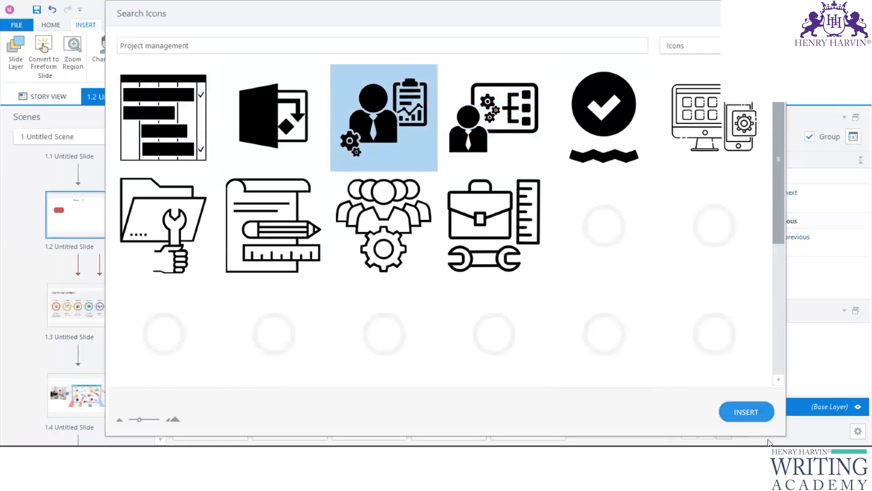
pyautogui.click(747, 412)
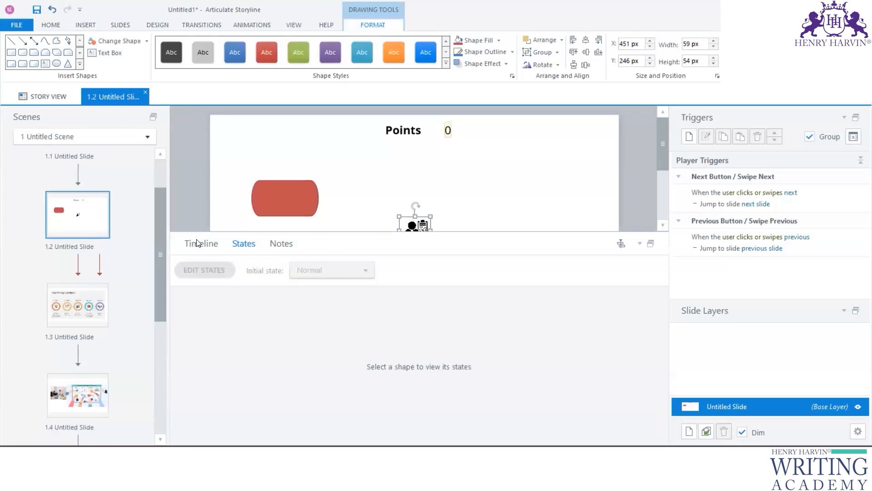
# Move the project management icon up to about X 457 px, Y 183 px, level with the red button
pyautogui.click(198, 244)
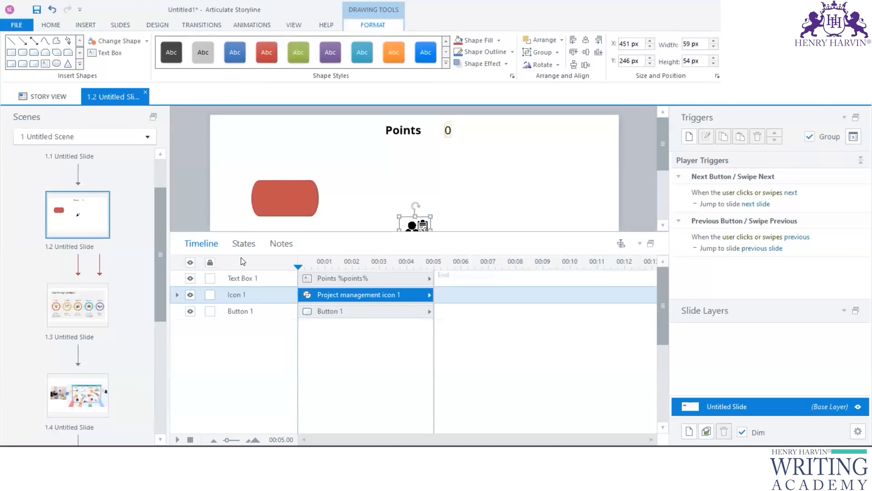
pyautogui.click(244, 246)
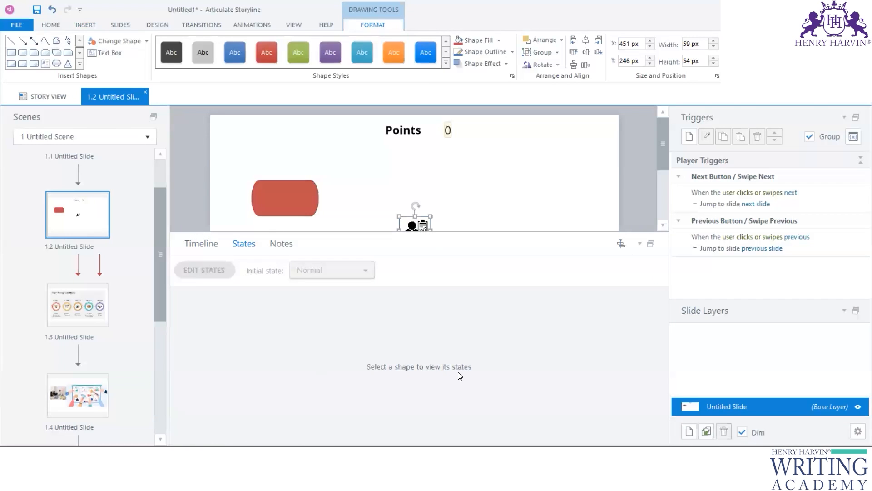
pyautogui.moveTo(419, 227); pyautogui.dragTo(421, 204)
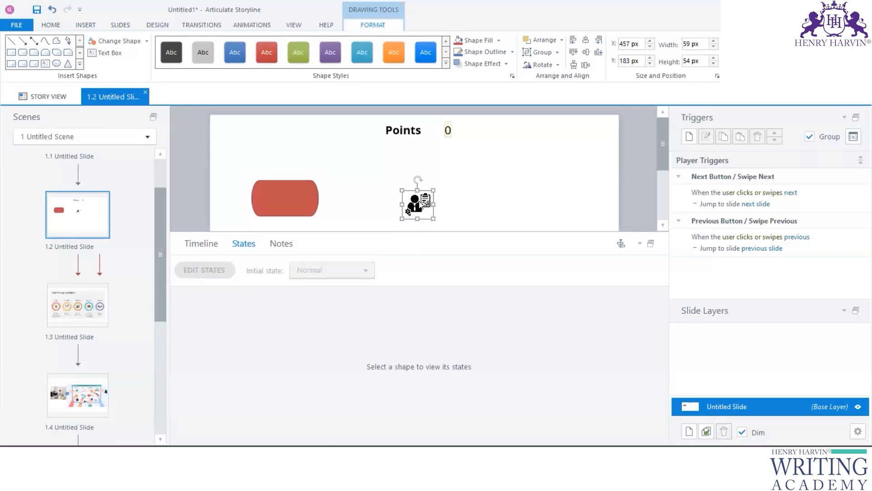
# Draw a rounded rectangle about 145 by 92 px in the slide's upper right area
pyautogui.click(85, 25)
pyautogui.click(305, 68)
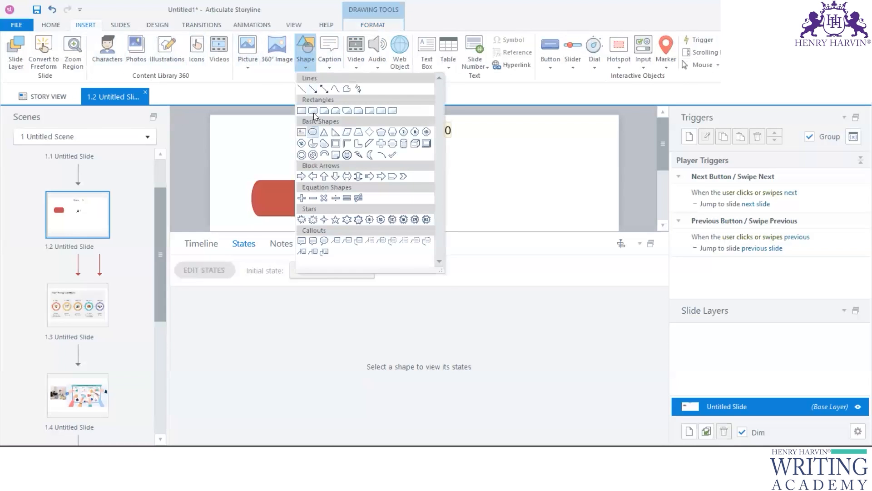
pyautogui.click(306, 110)
pyautogui.moveTo(483, 149); pyautogui.dragTo(545, 189)
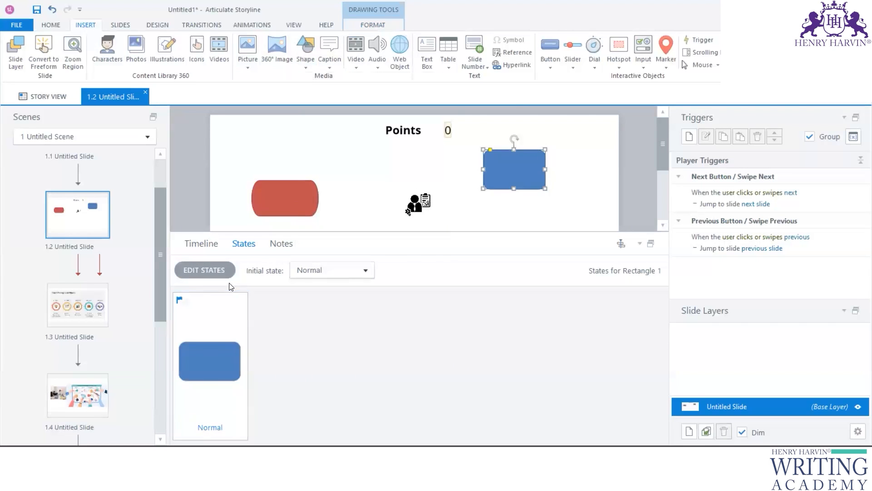
# Add the built-in Selected state to the blue rounded rectangle
pyautogui.click(355, 281)
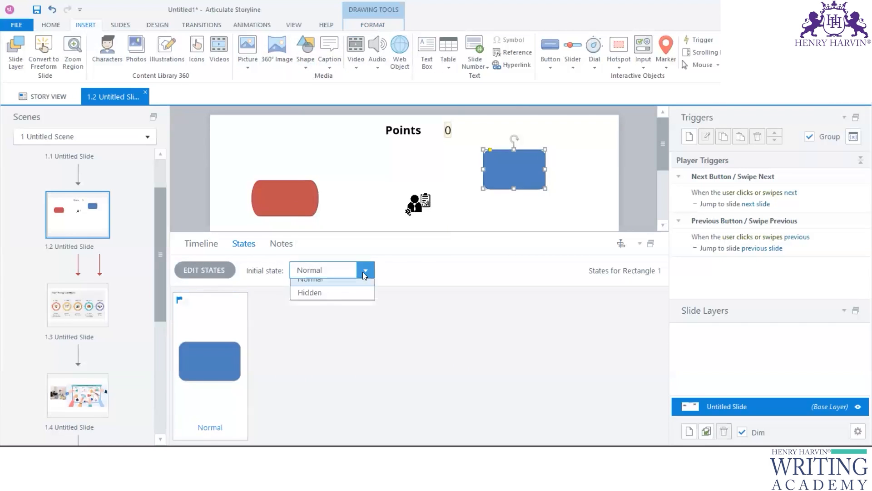
pyautogui.click(211, 271)
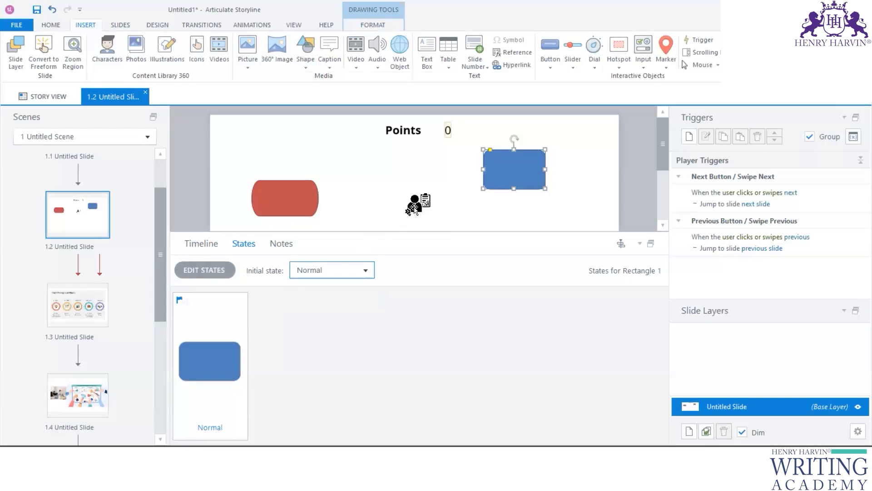
pyautogui.click(211, 272)
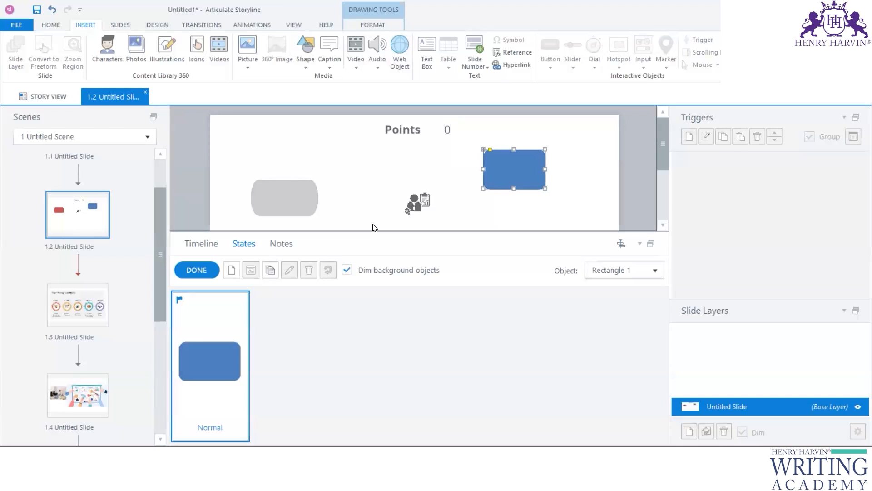
pyautogui.click(231, 271)
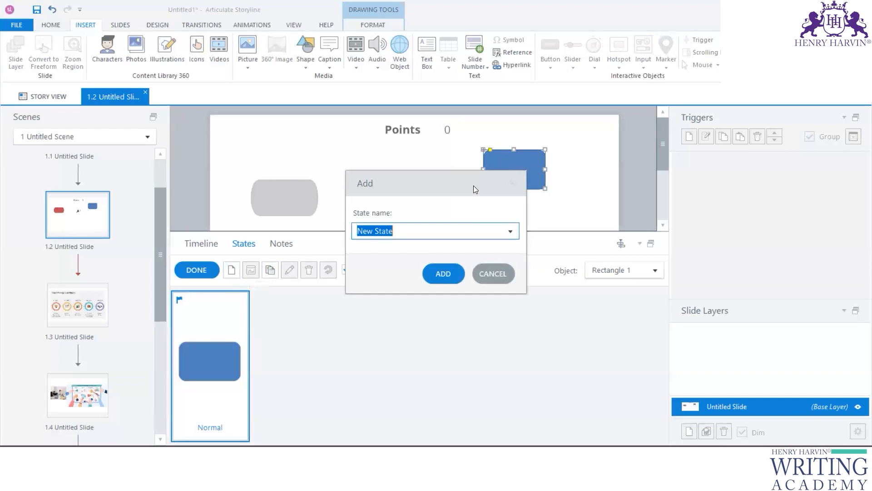
pyautogui.click(511, 231)
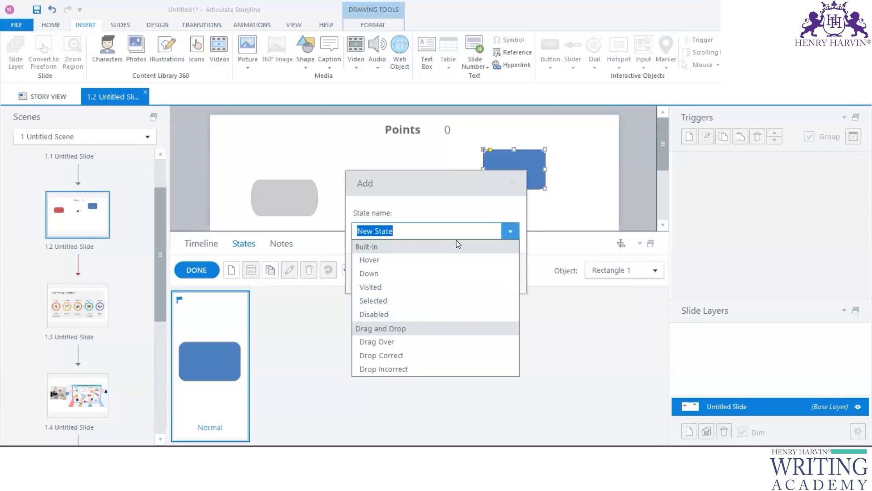
pyautogui.press('BackSpace')
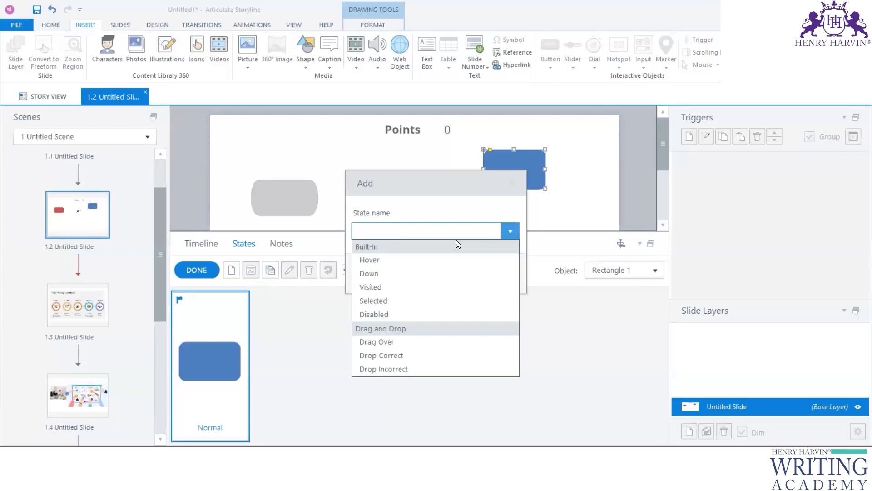
pyautogui.write('B')
pyautogui.press('BackSpace')
pyautogui.press('BackSpace')
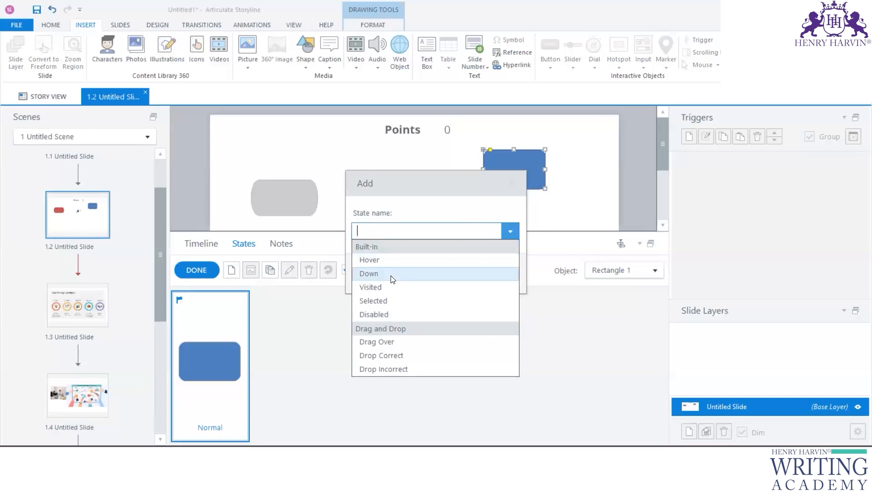
pyautogui.click(390, 301)
pyautogui.click(444, 273)
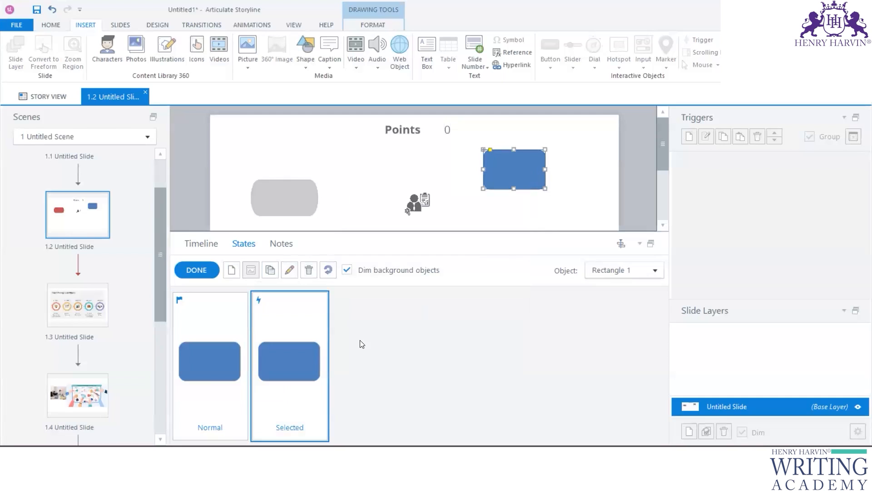
# Give the rectangle's Selected state the green shape style and finish editing its states
pyautogui.click(374, 25)
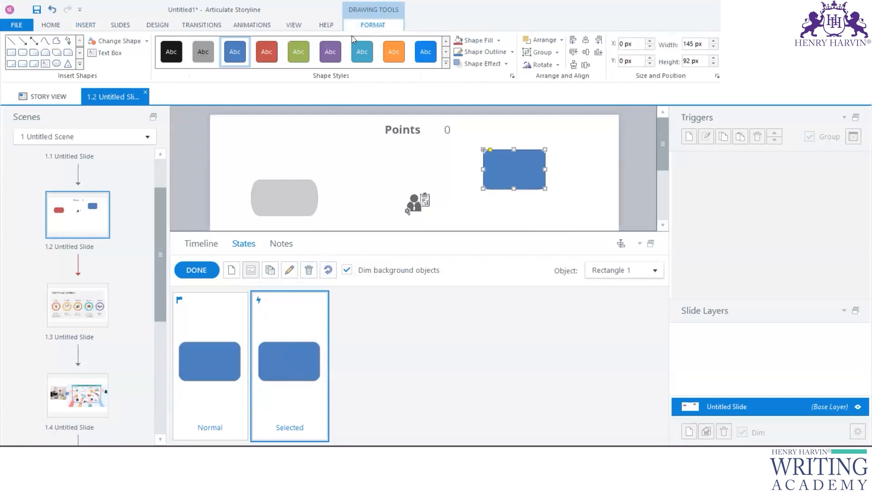
pyautogui.click(331, 51)
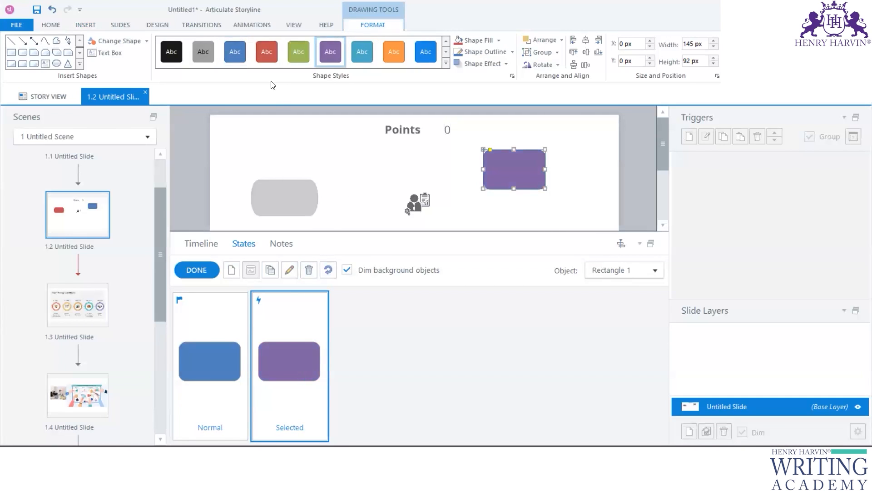
pyautogui.click(298, 54)
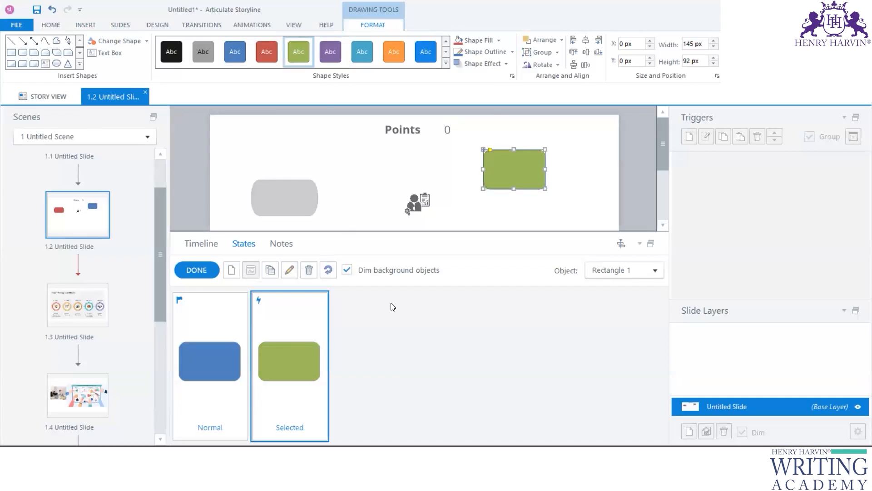
pyautogui.click(197, 270)
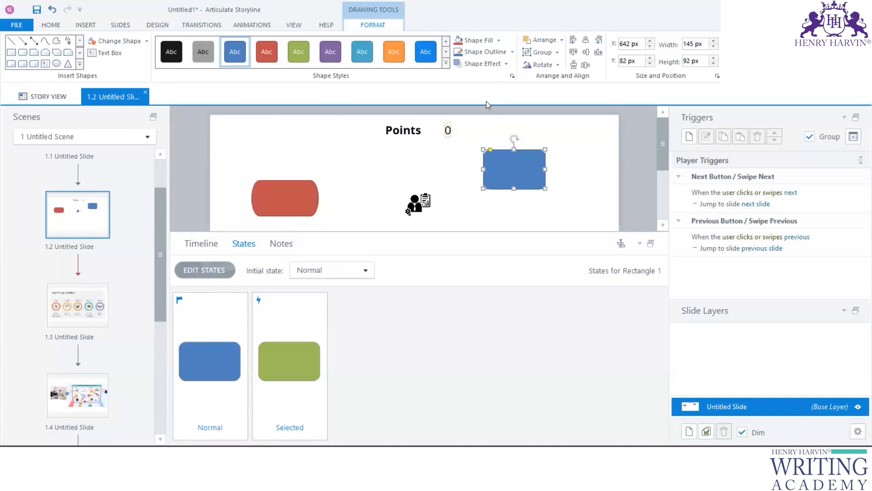
# Delete the blue rectangle and the project management icon from the slide
pyautogui.click(85, 25)
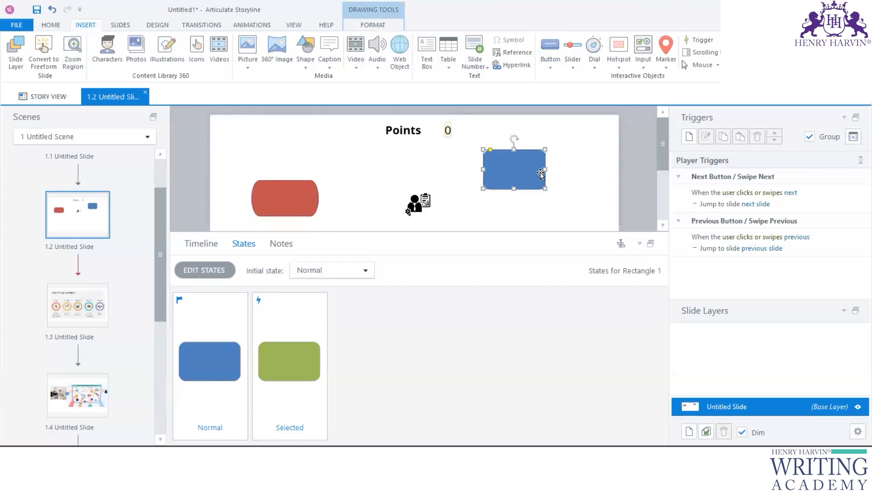
pyautogui.press('Delete')
pyautogui.click(417, 202)
pyautogui.press('Delete')
pyautogui.moveTo(304, 232); pyautogui.dragTo(321, 350)
pyautogui.click(690, 137)
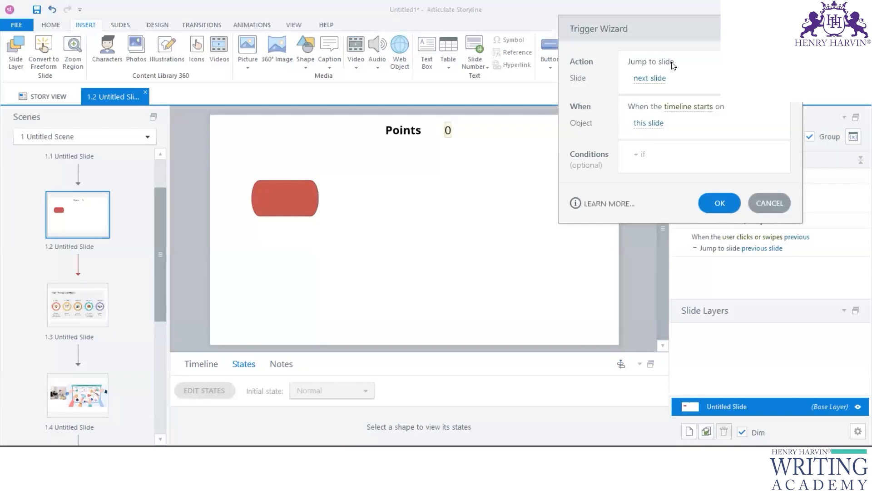
pyautogui.click(673, 63)
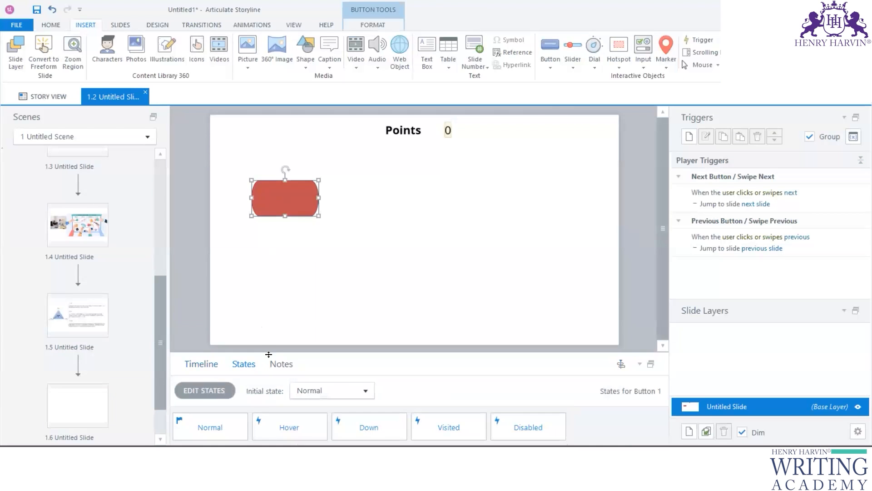
# Try a plain light grey rectangular style on the whole red button and undo it
pyautogui.moveTo(286, 351); pyautogui.dragTo(295, 192)
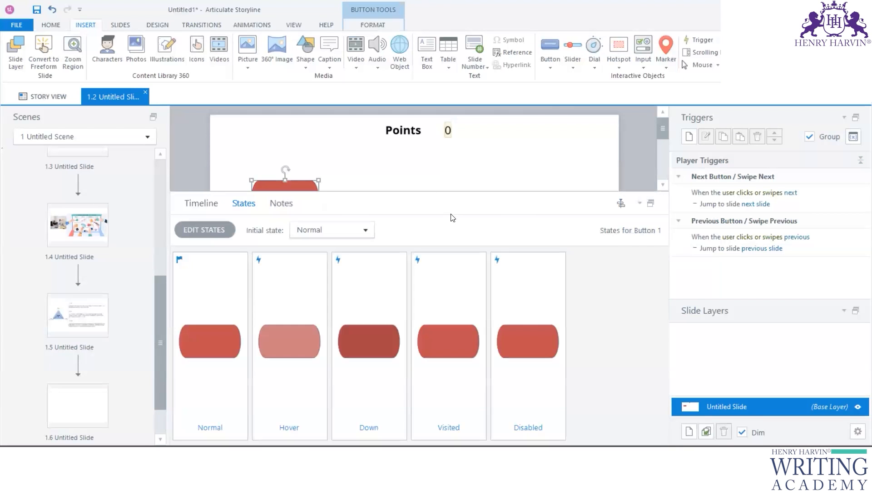
pyautogui.click(372, 25)
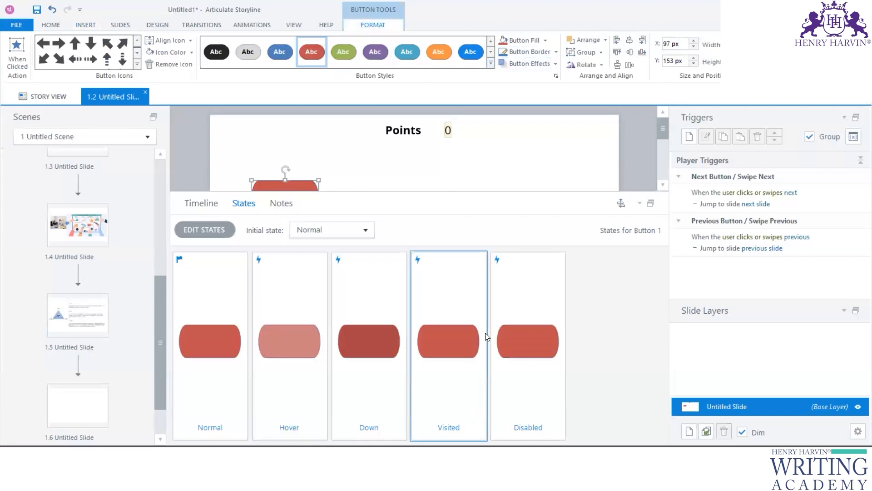
pyautogui.click(491, 65)
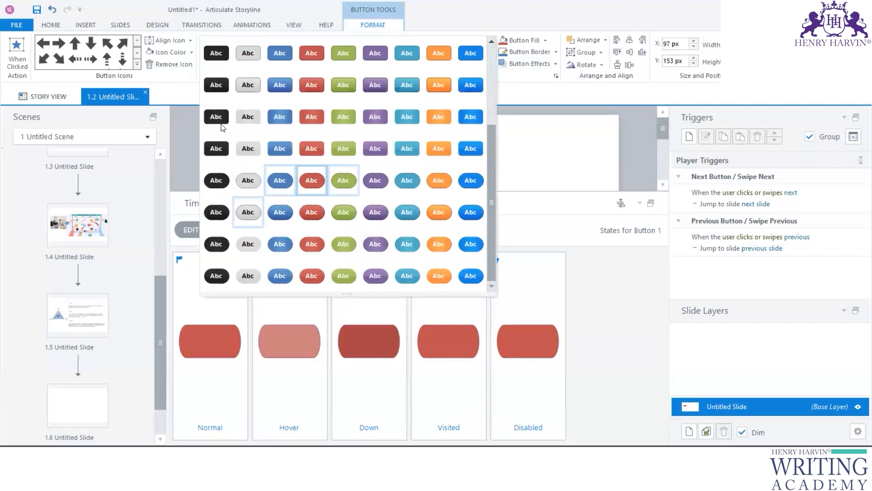
pyautogui.click(244, 55)
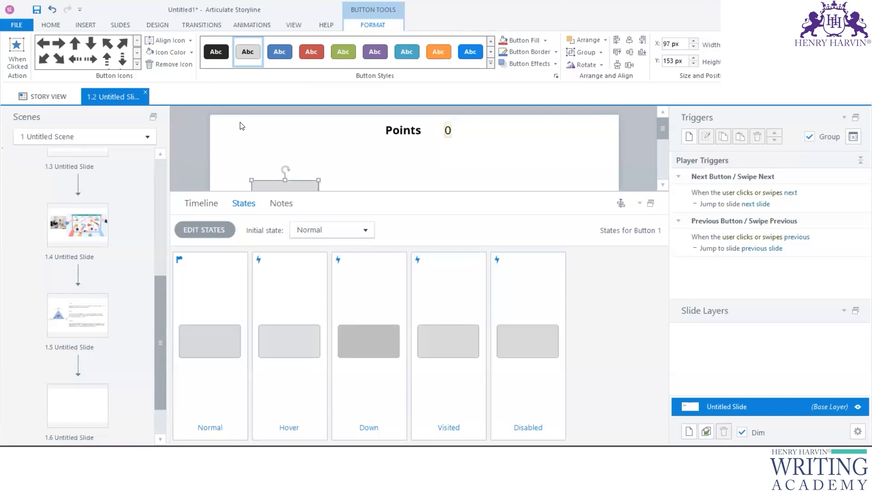
pyautogui.hotkey('ctrl', 'z')
# Edit the red button's states and apply a light grey gradient button style to its Disabled state
pyautogui.click(514, 296)
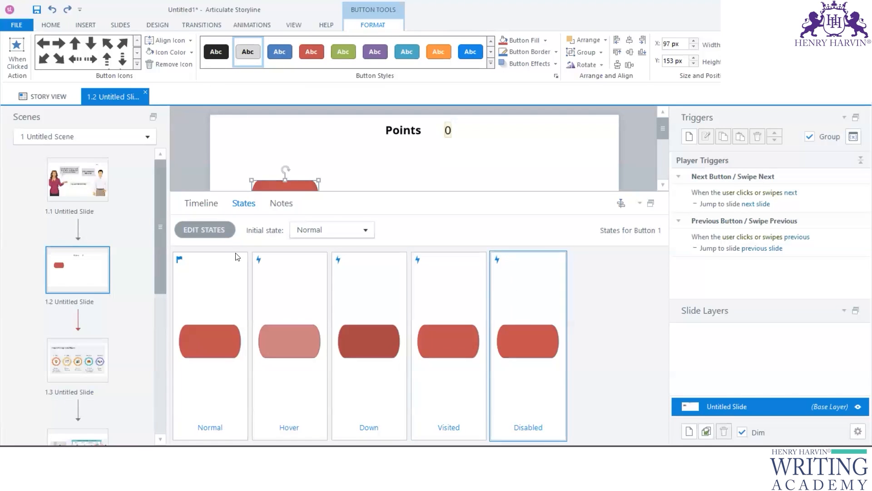
pyautogui.click(207, 231)
pyautogui.click(522, 289)
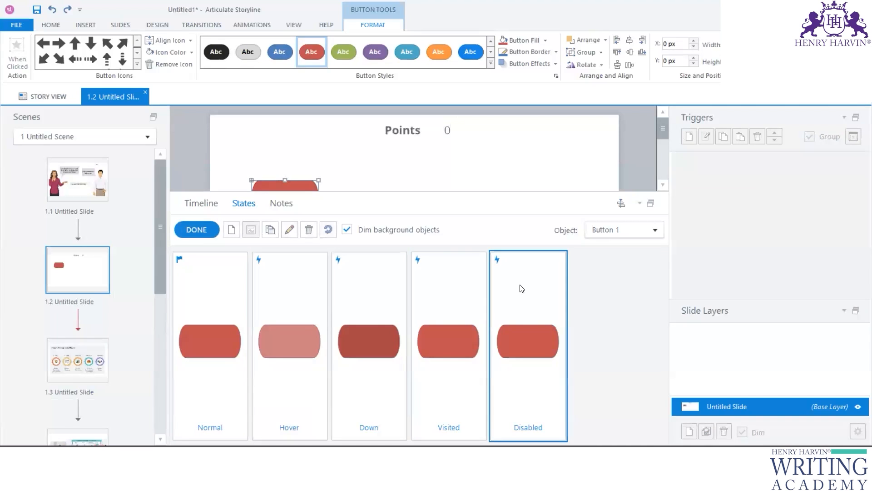
pyautogui.click(491, 64)
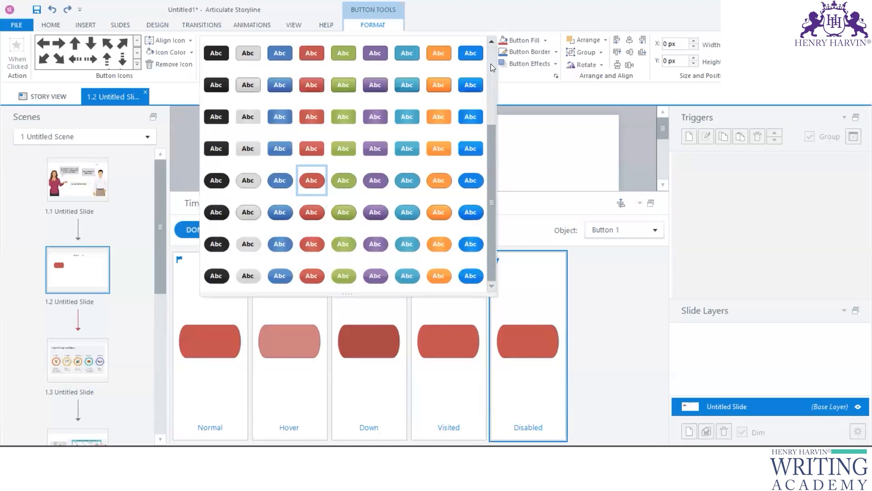
pyautogui.click(248, 87)
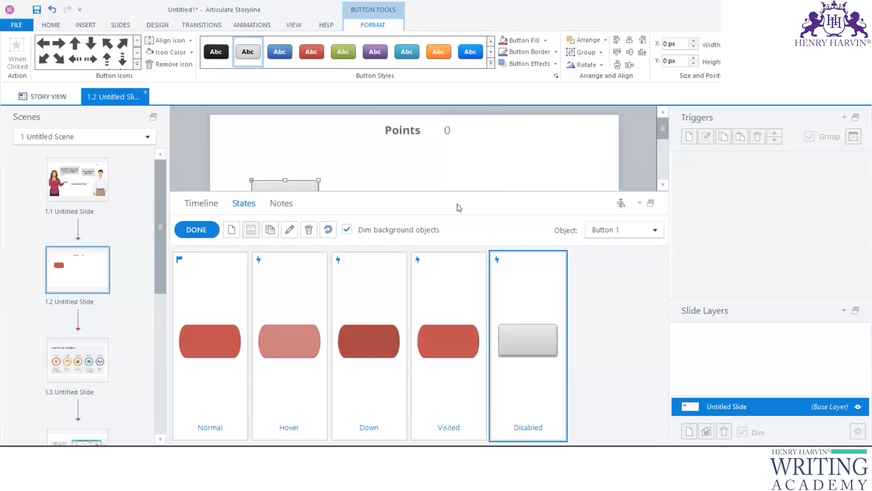
# Apply a plain light grey rectangular style to the button's Visited state and finish editing the states
pyautogui.click(452, 282)
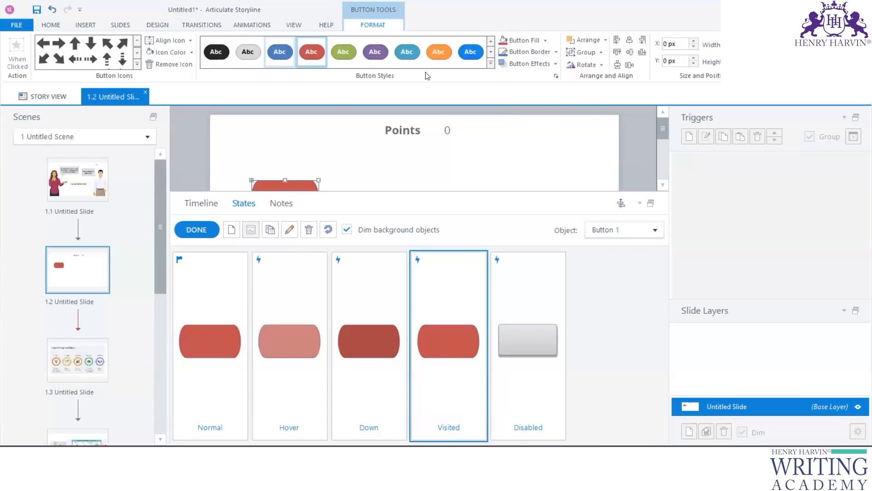
pyautogui.click(491, 64)
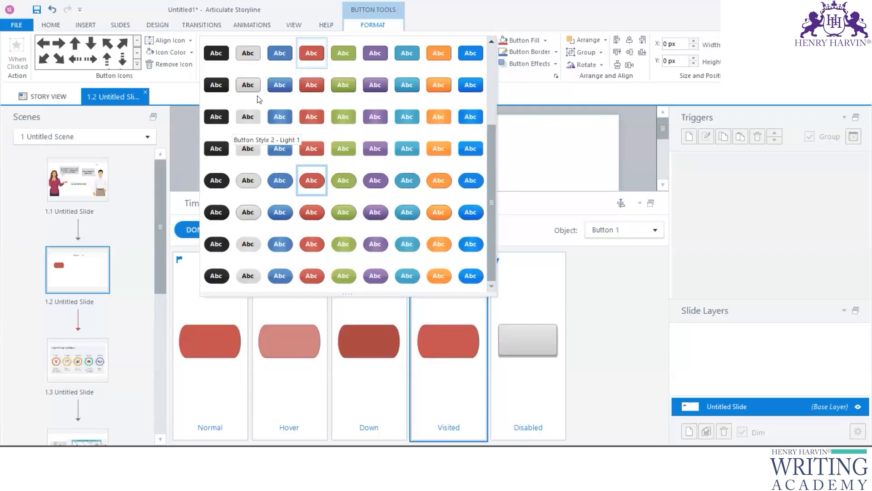
pyautogui.click(246, 55)
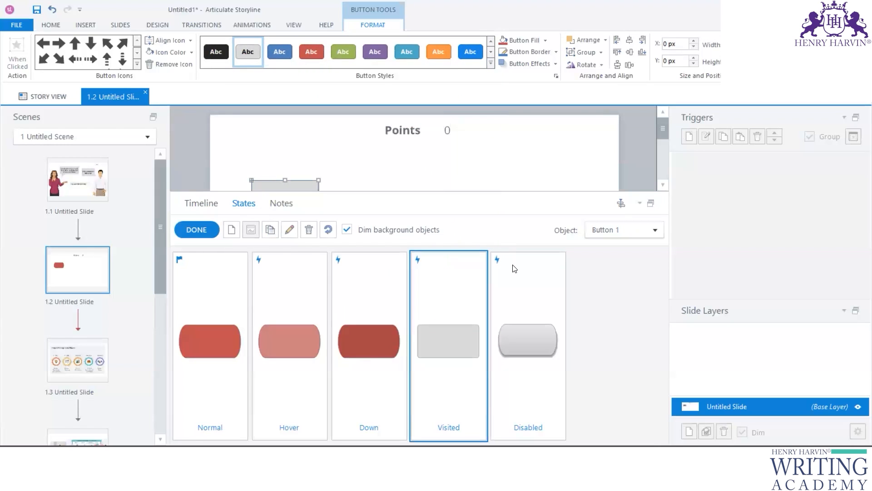
pyautogui.click(524, 274)
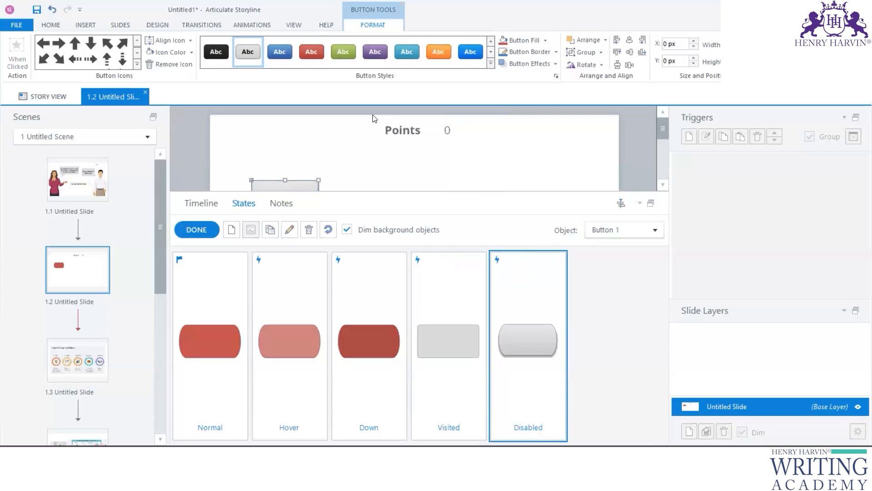
pyautogui.click(433, 276)
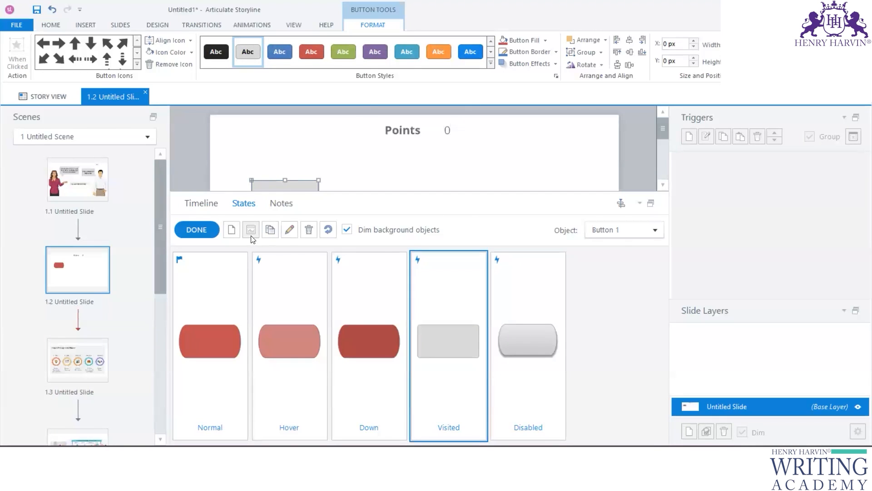
pyautogui.click(202, 230)
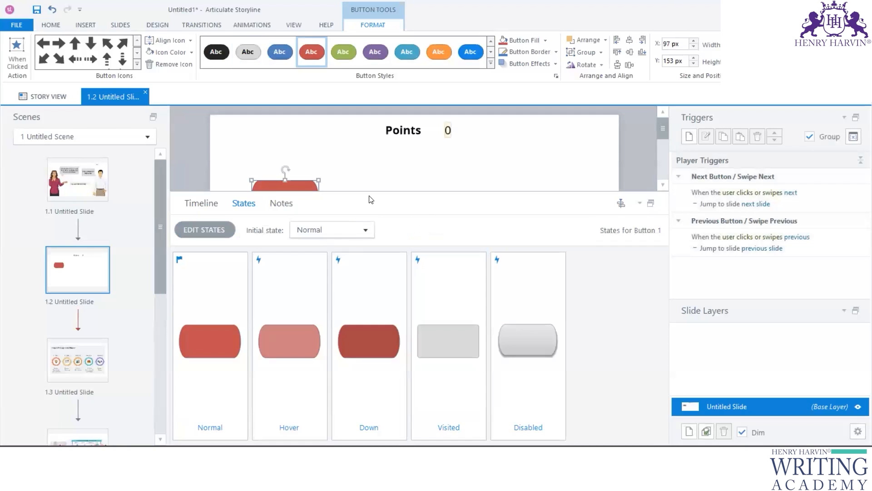
# Preview the button's Hover state on the slide
pyautogui.moveTo(371, 193); pyautogui.dragTo(372, 194)
pyautogui.click(304, 270)
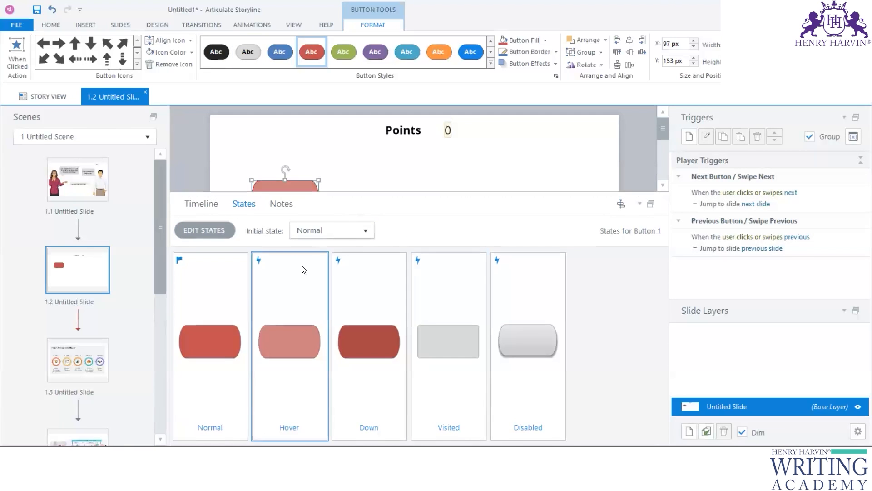
# Edit the red button's states and apply the plain red rectangular style to its Normal state
pyautogui.click(215, 232)
pyautogui.click(491, 63)
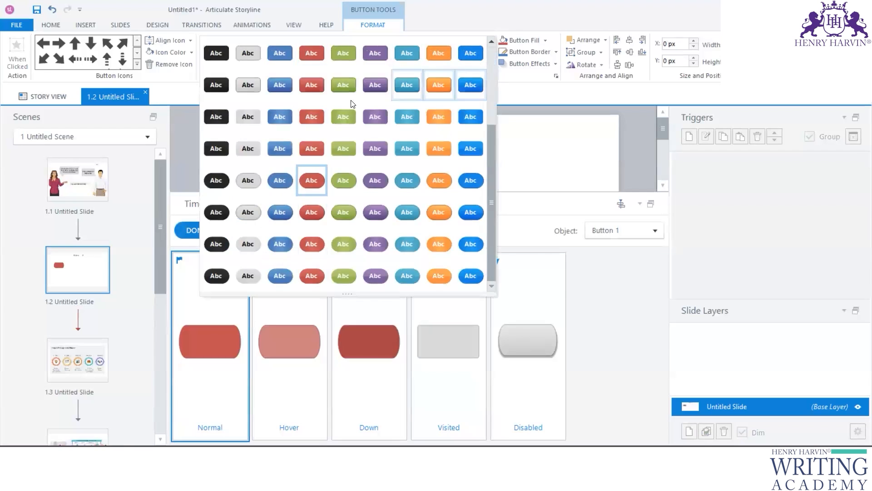
pyautogui.click(314, 52)
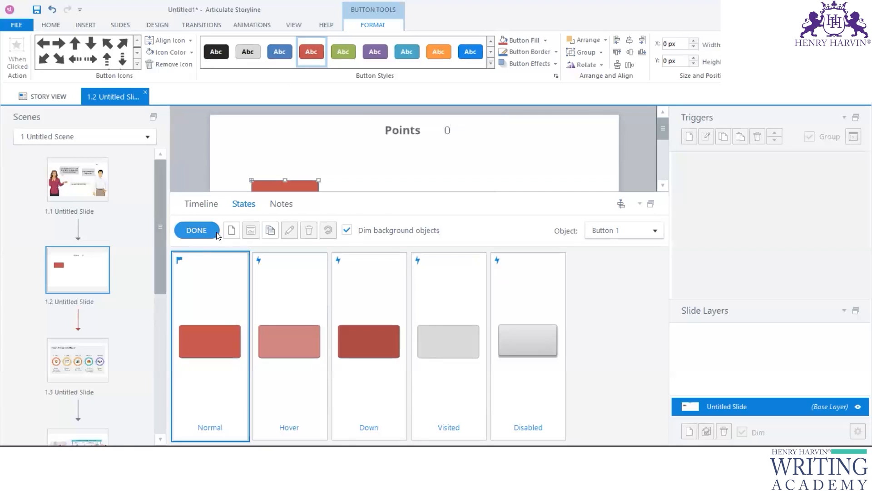
# Apply Button Style 1 - Accent 2 to the button's Visited state and review the Normal and Disabled states
pyautogui.click(462, 282)
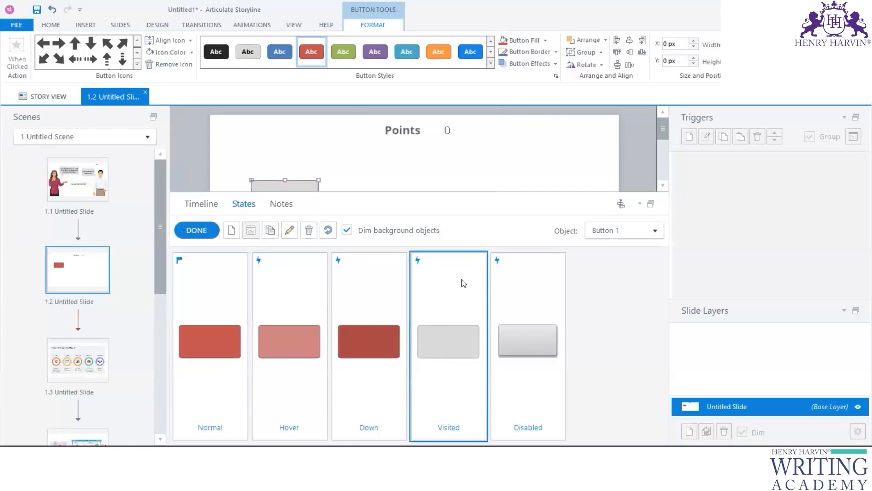
pyautogui.click(516, 288)
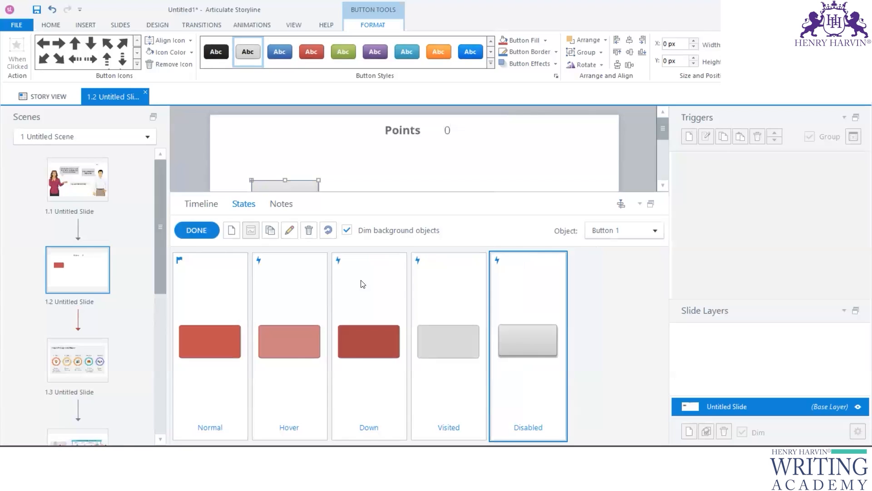
pyautogui.click(445, 286)
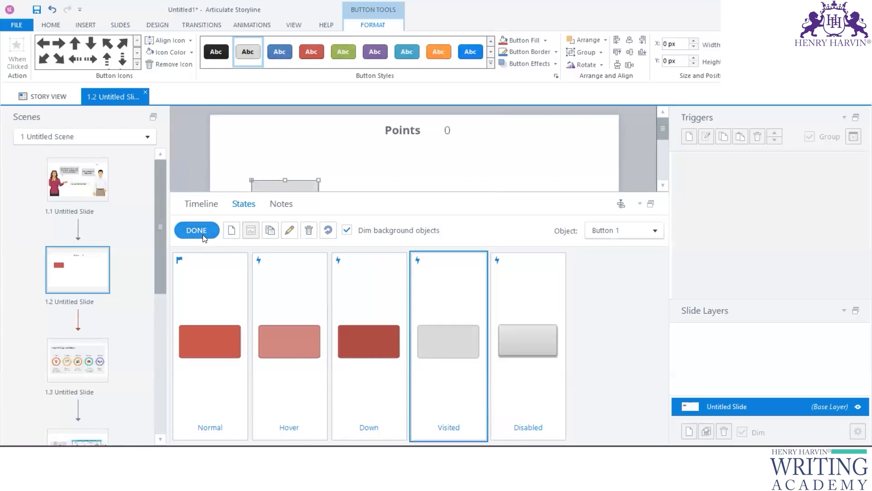
pyautogui.click(311, 51)
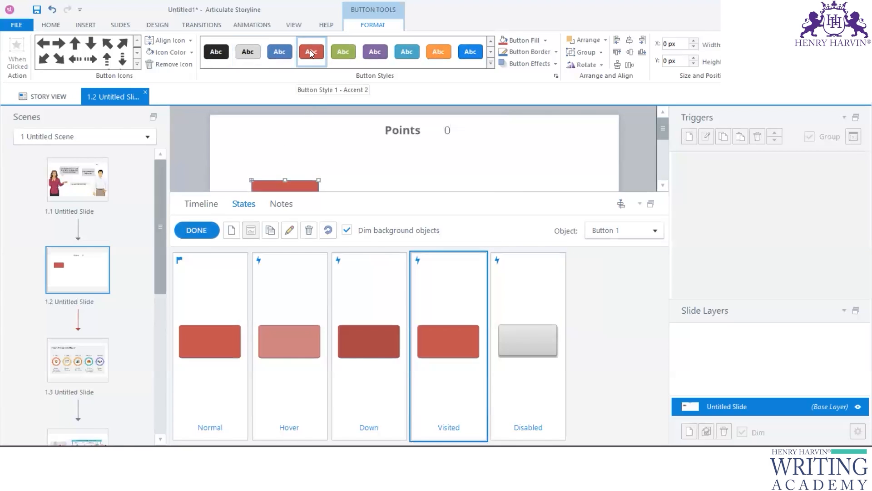
pyautogui.click(226, 301)
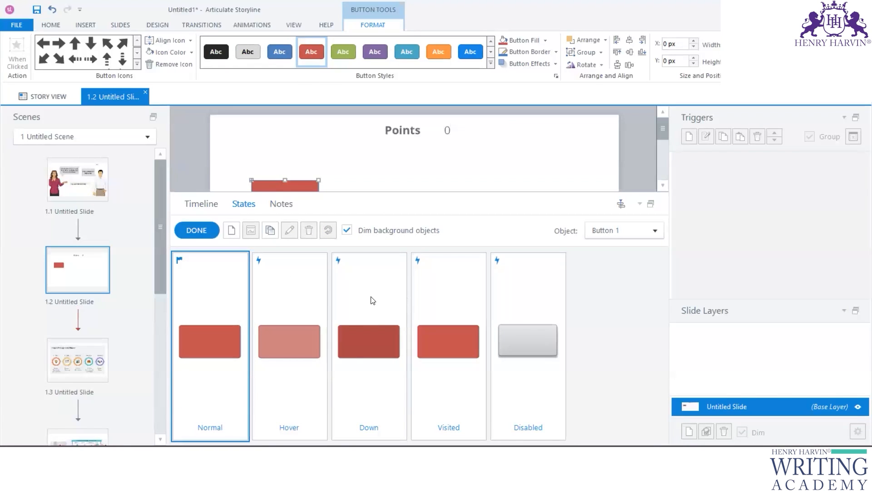
pyautogui.click(538, 297)
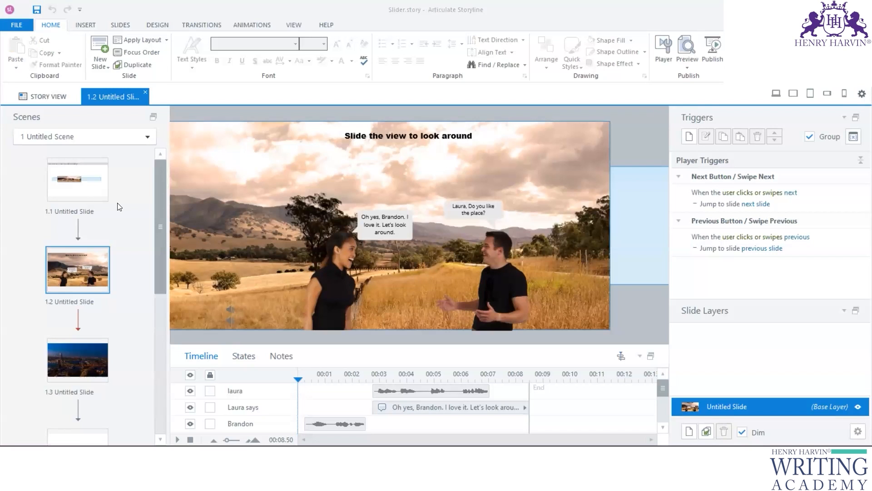
# Try moving the panoramic slider on slide 1.1 of the Slider project and undo the move
pyautogui.click(98, 192)
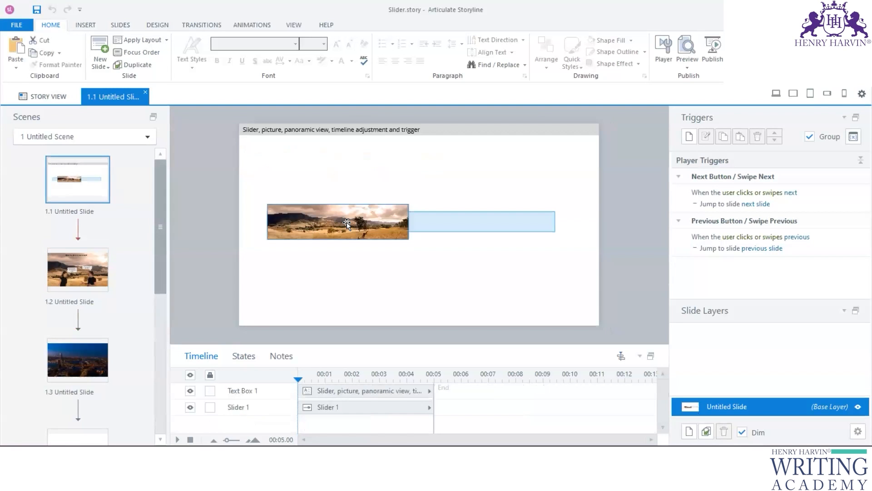
pyautogui.moveTo(347, 222); pyautogui.dragTo(362, 258)
pyautogui.hotkey('ctrl', 'z')
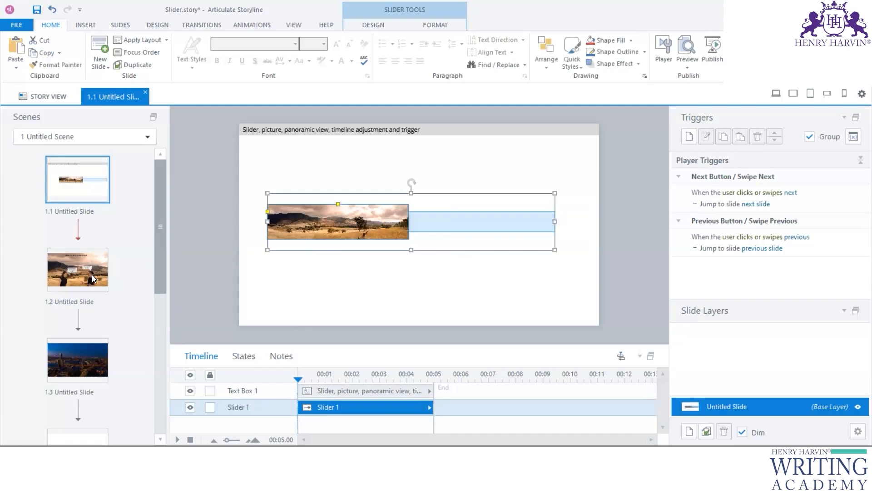
# Compare the full-size panoramic slider on slide 1.2 with the small one on slide 1.1, examining how far each extends
pyautogui.click(92, 275)
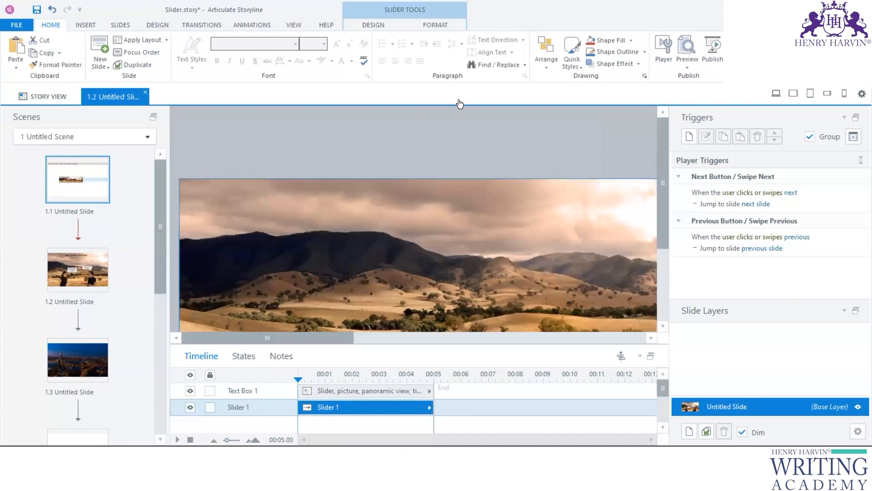
pyautogui.click(100, 274)
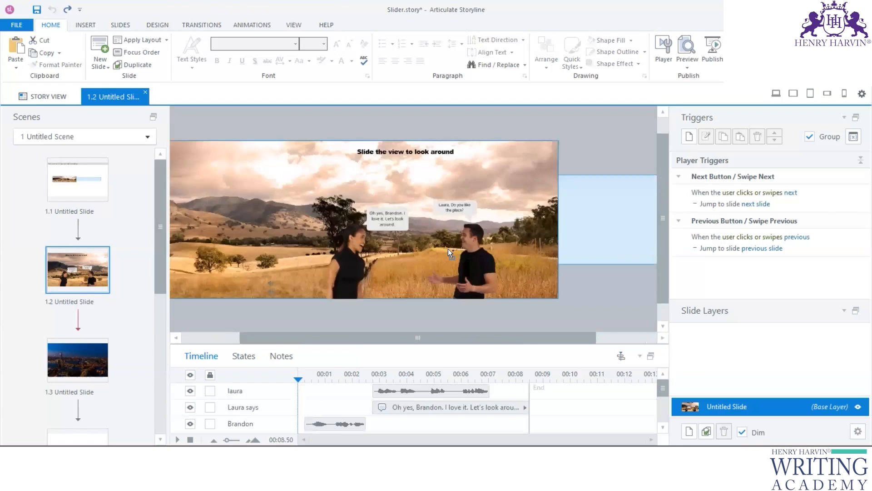
pyautogui.scroll(-2, 448, 249)
pyautogui.scroll(-3, 486, 254)
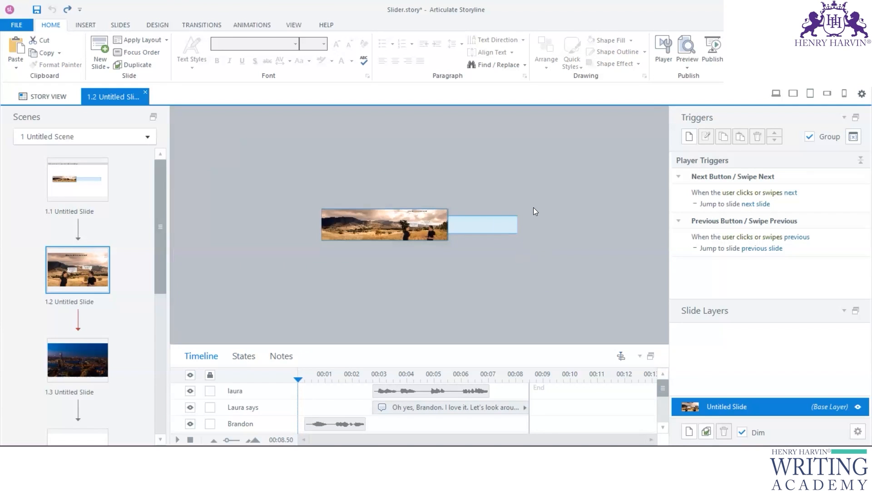
pyautogui.click(97, 197)
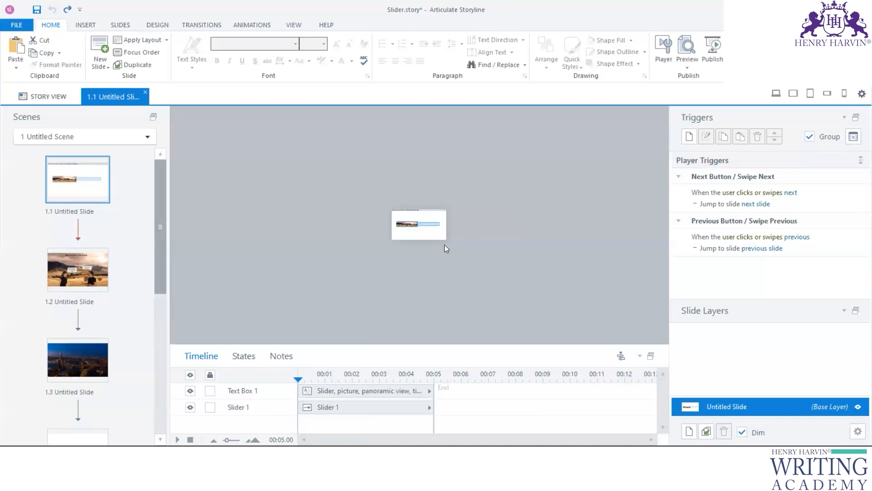
pyautogui.scroll(5, 454, 244)
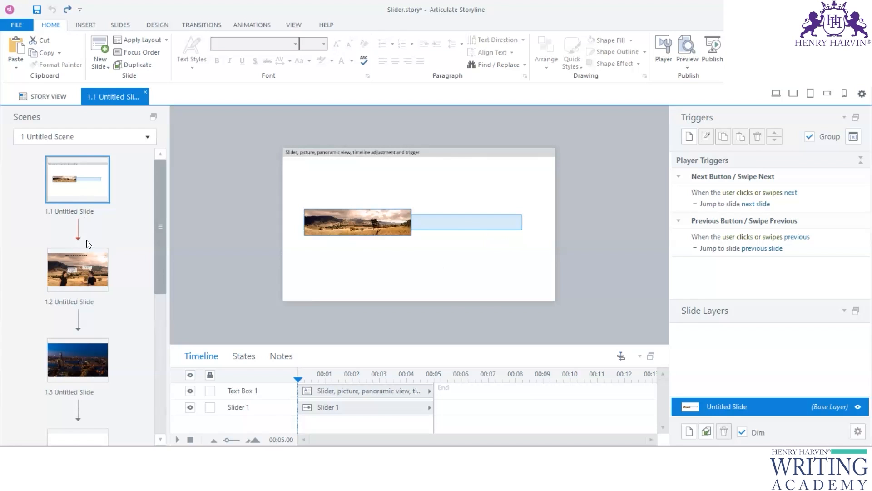
pyautogui.click(88, 287)
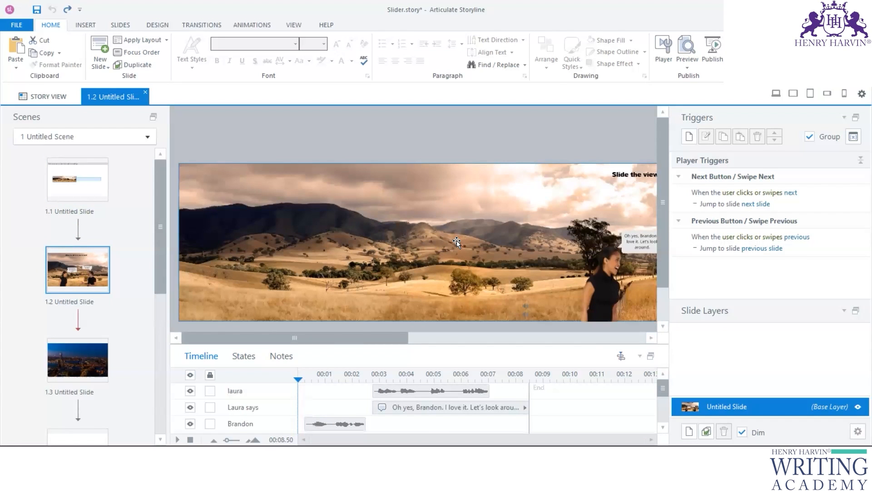
pyautogui.scroll(-3, 462, 239)
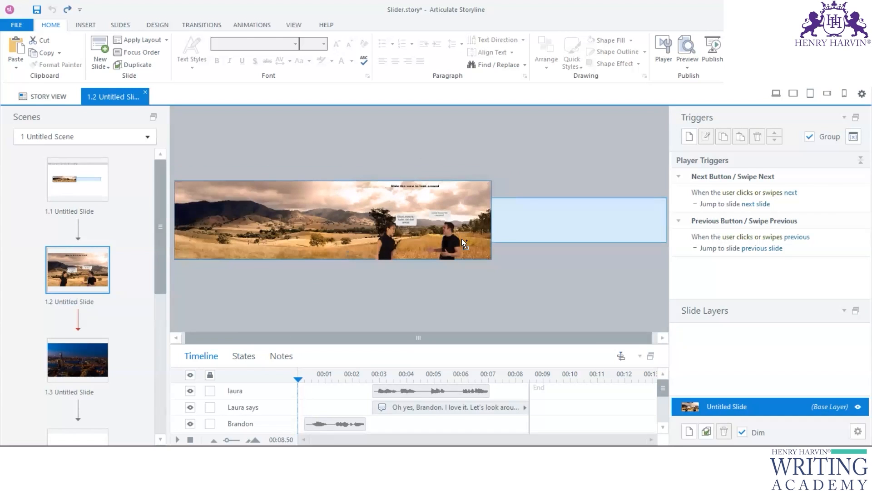
pyautogui.scroll(-1, 462, 239)
pyautogui.scroll(3, 461, 240)
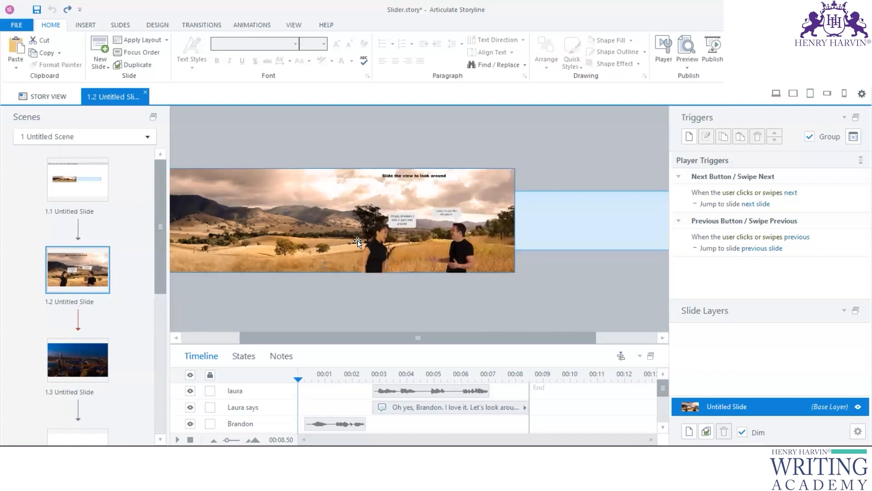
# Preview slide 1.2 on its own and replay it
pyautogui.click(688, 64)
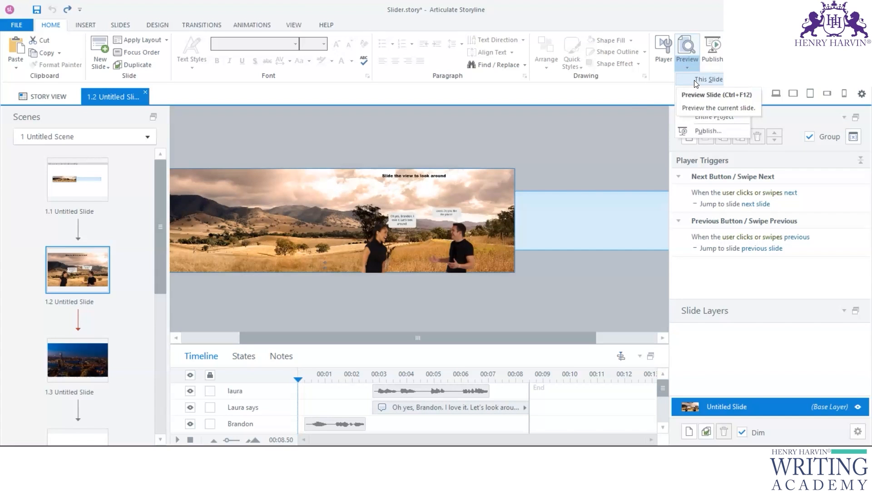
pyautogui.click(695, 81)
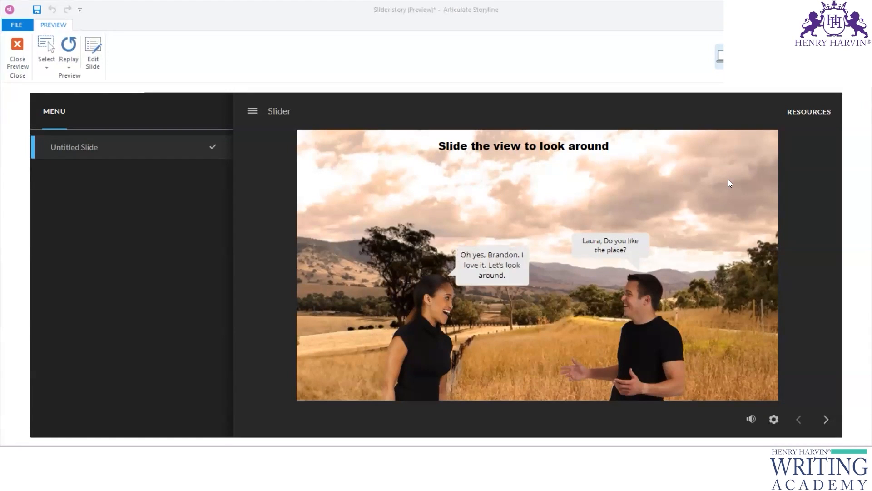
pyautogui.click(70, 51)
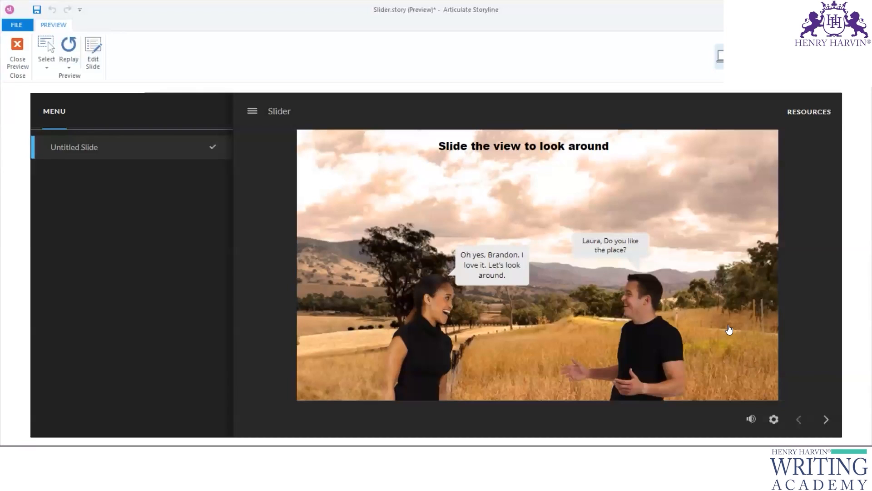
# Slide the landscape panorama back and forth in the preview to look around behind the two characters
pyautogui.moveTo(511, 293); pyautogui.dragTo(755, 296)
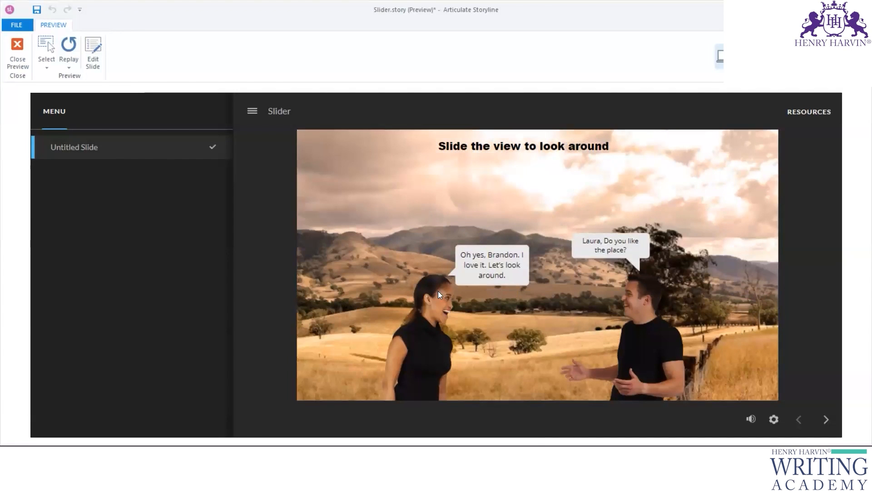
pyautogui.moveTo(582, 214); pyautogui.dragTo(555, 224)
pyautogui.moveTo(683, 215); pyautogui.dragTo(717, 206)
pyautogui.moveTo(648, 196); pyautogui.dragTo(725, 250)
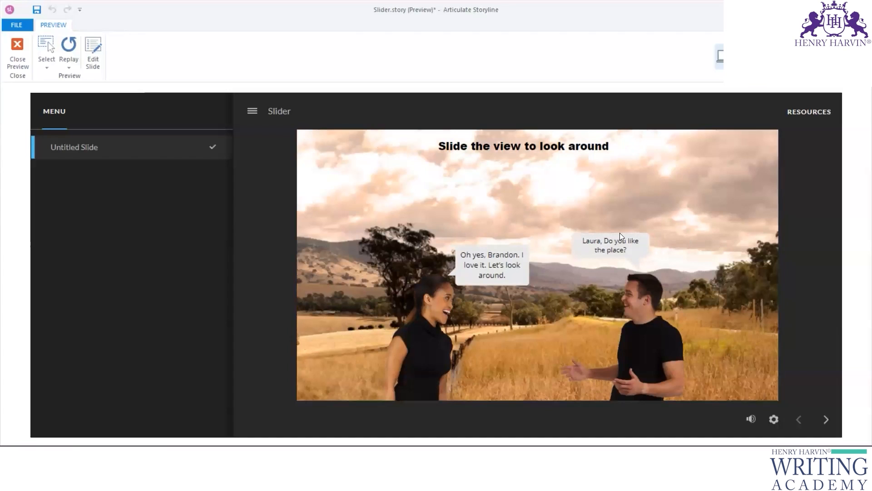
pyautogui.moveTo(475, 220); pyautogui.dragTo(406, 241)
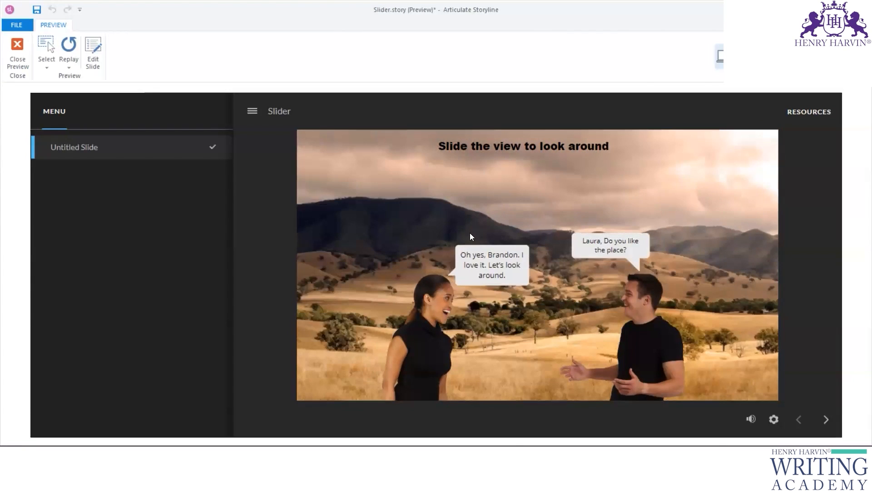
pyautogui.moveTo(490, 224); pyautogui.dragTo(464, 227)
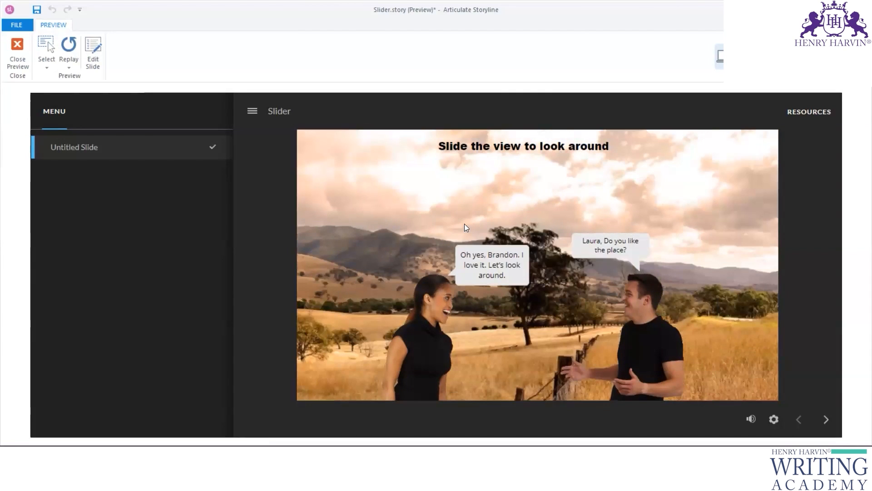
pyautogui.moveTo(670, 236); pyautogui.dragTo(734, 213)
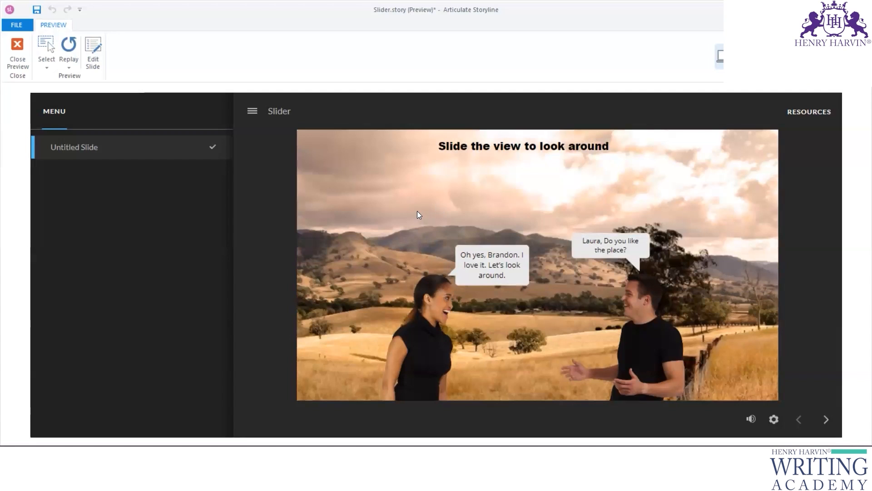
pyautogui.moveTo(417, 211); pyautogui.dragTo(581, 213)
pyautogui.moveTo(388, 214); pyautogui.dragTo(537, 215)
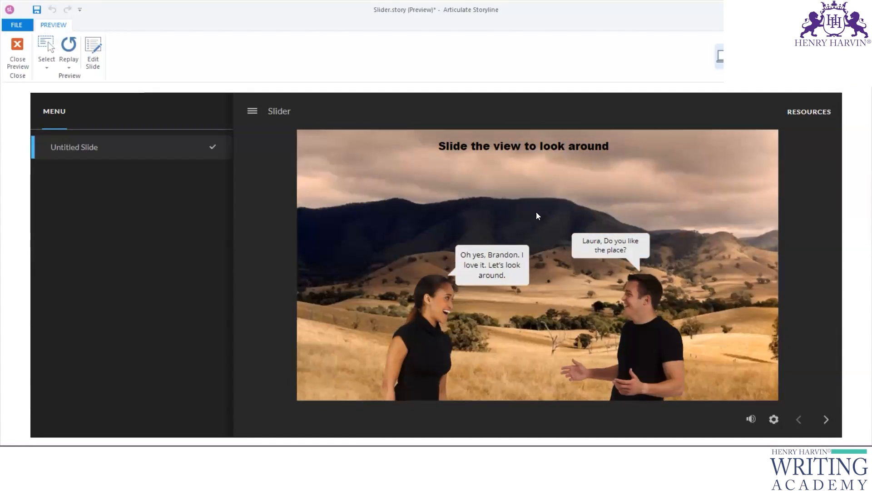
pyautogui.moveTo(618, 215); pyautogui.dragTo(434, 216)
pyautogui.moveTo(682, 205); pyautogui.dragTo(491, 210)
pyautogui.moveTo(717, 213); pyautogui.dragTo(510, 210)
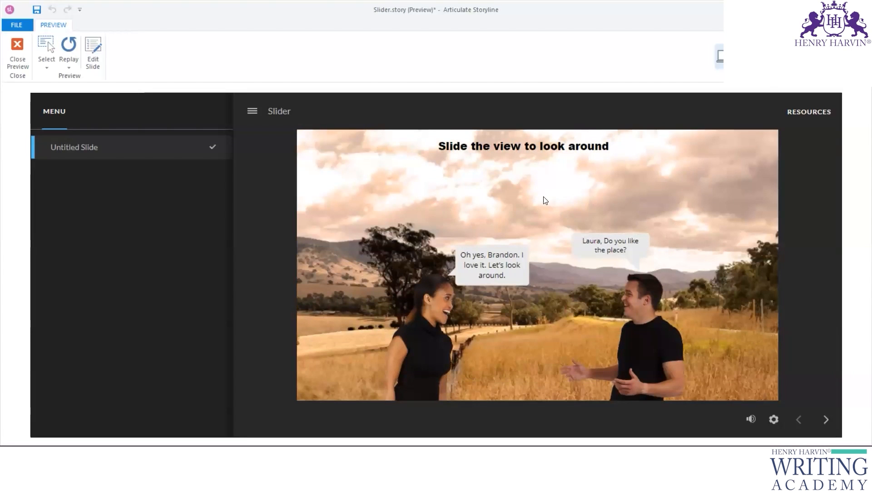
# Close the preview and open slide 1.3 with the night city panorama
pyautogui.click(17, 59)
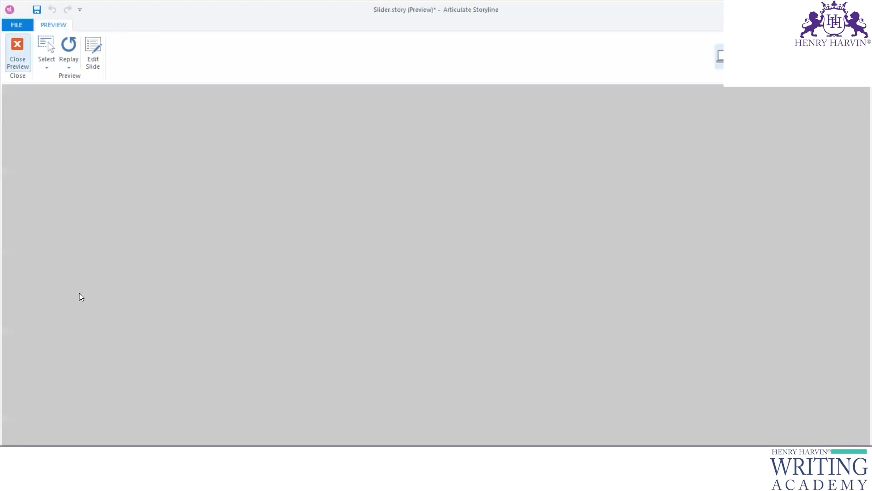
pyautogui.scroll(-2, 88, 336)
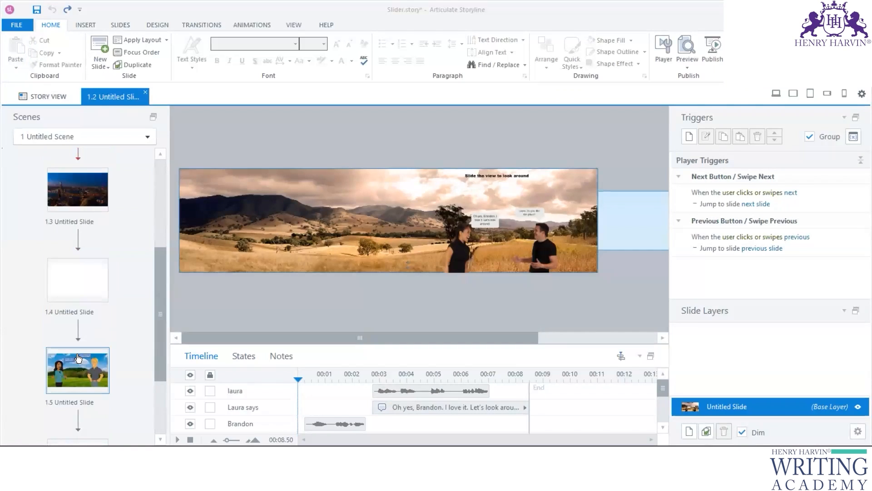
pyautogui.click(80, 215)
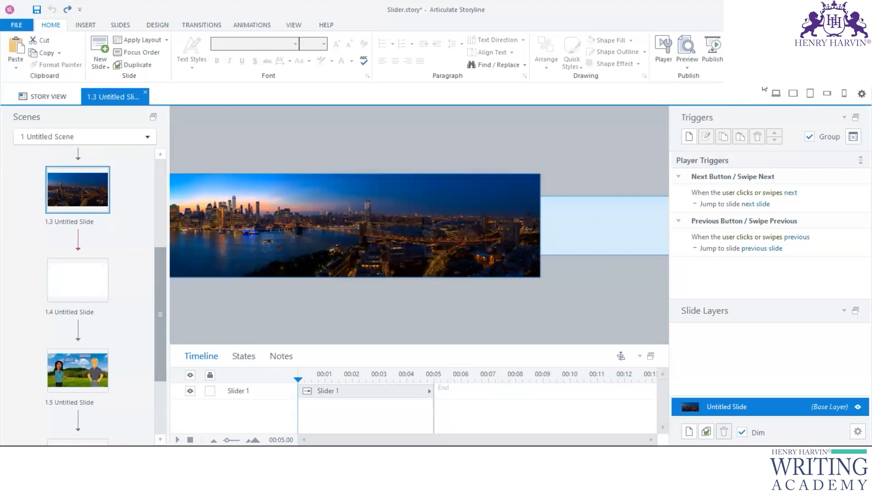
pyautogui.click(686, 66)
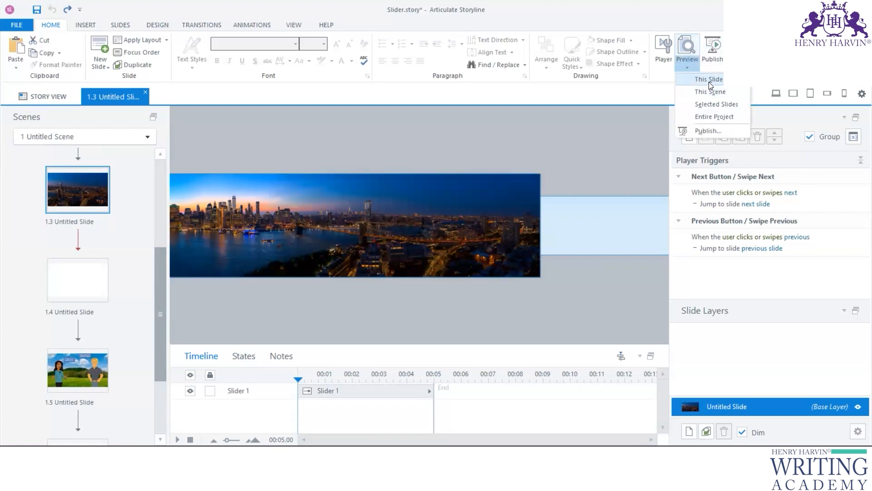
pyautogui.click(71, 371)
pyautogui.click(684, 67)
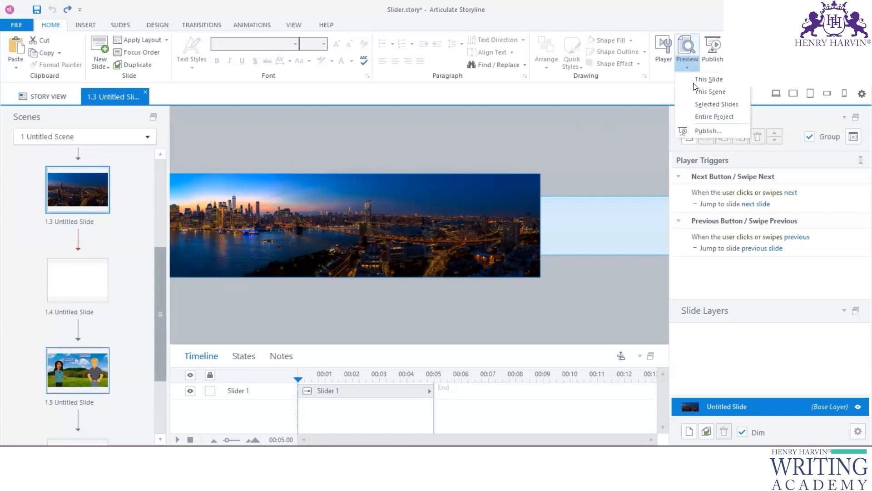
pyautogui.click(694, 83)
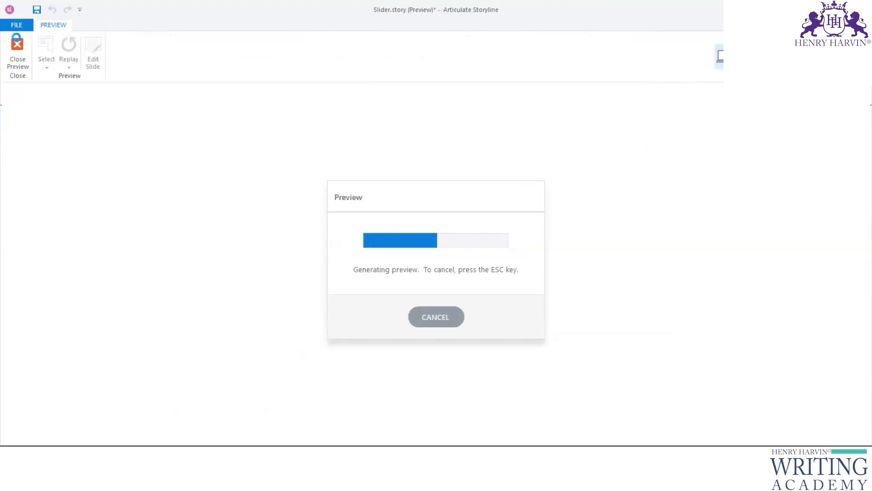
pyautogui.press('Escape')
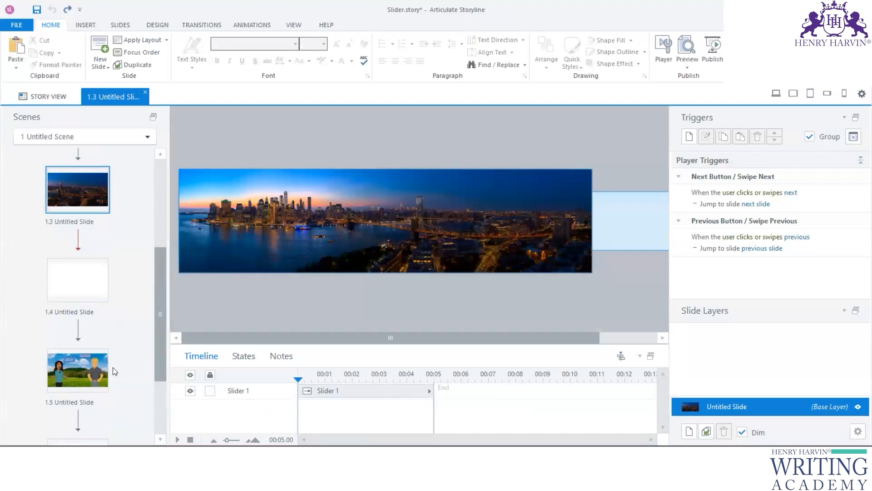
# Preview the selected slides 1.3 and 1.5 together, try to advance past the night city panorama, and close the preview
pyautogui.click(687, 67)
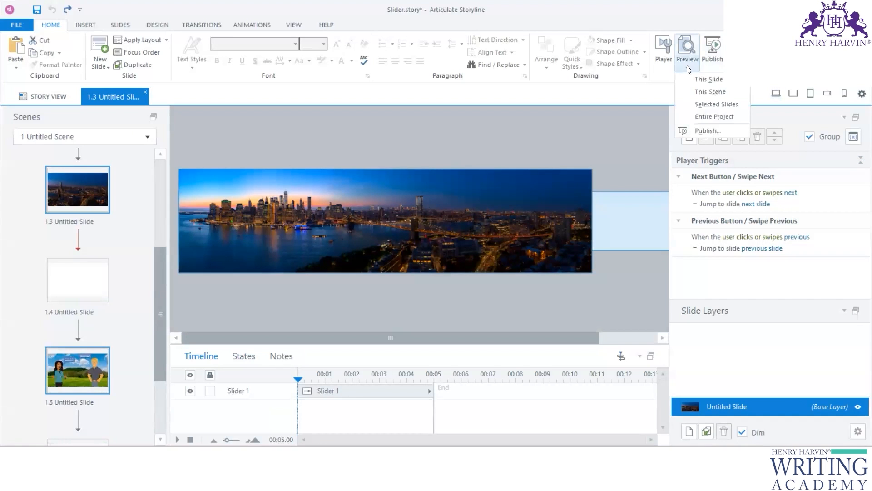
pyautogui.click(709, 109)
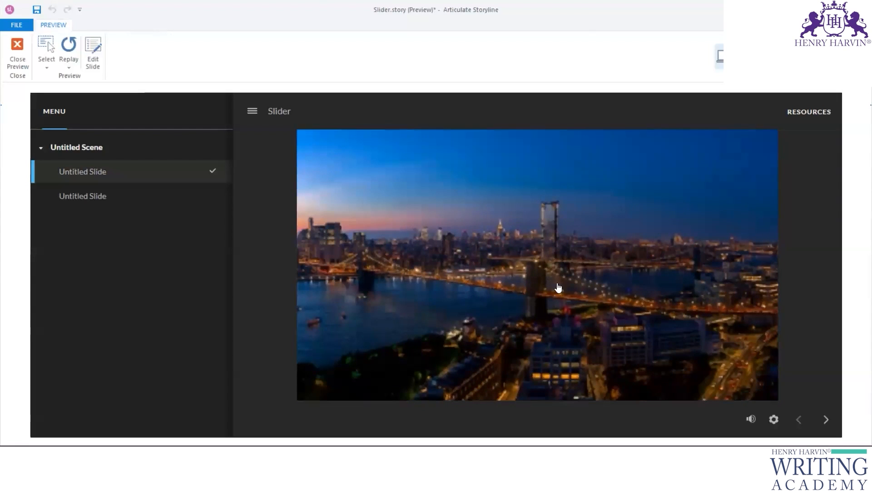
pyautogui.click(828, 421)
pyautogui.click(434, 274)
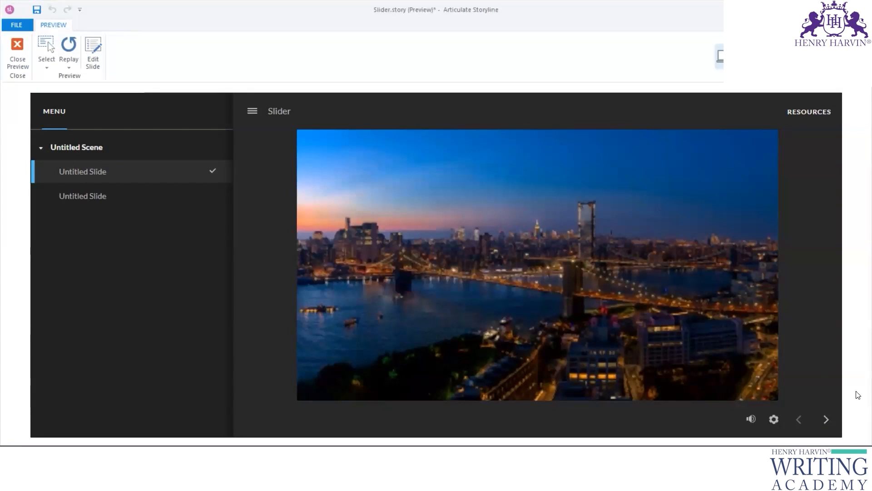
pyautogui.click(828, 422)
pyautogui.click(436, 275)
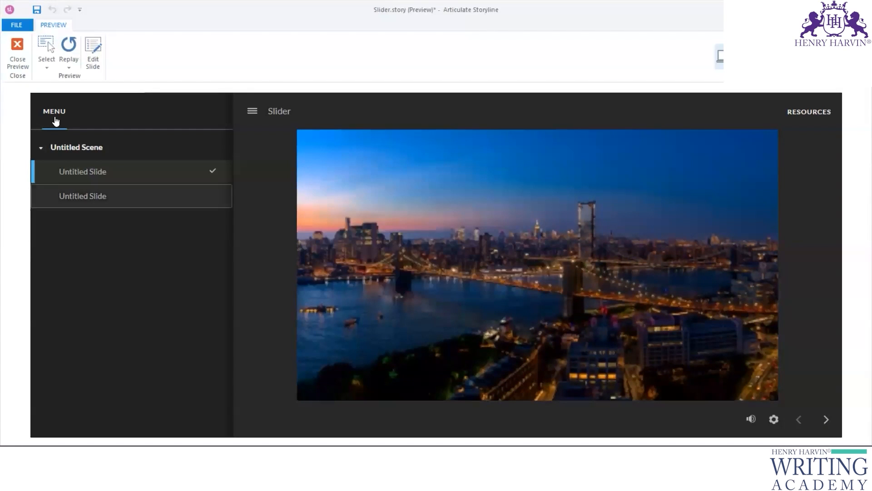
pyautogui.click(17, 59)
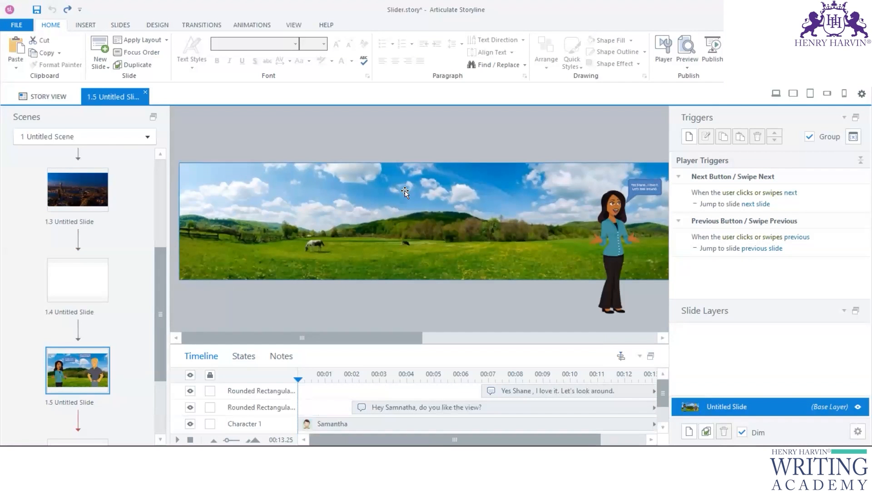
# Preview slide 1.5 with the two characters on its own, then close the preview
pyautogui.click(686, 66)
pyautogui.click(694, 89)
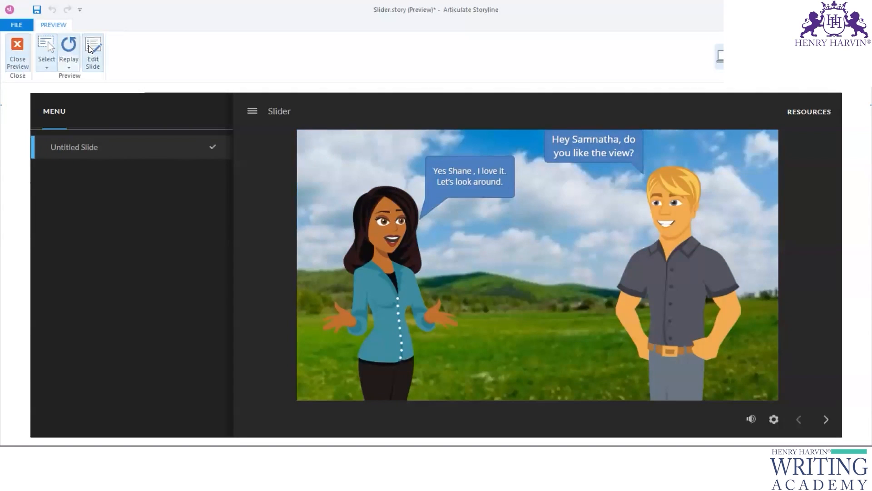
pyautogui.click(7, 50)
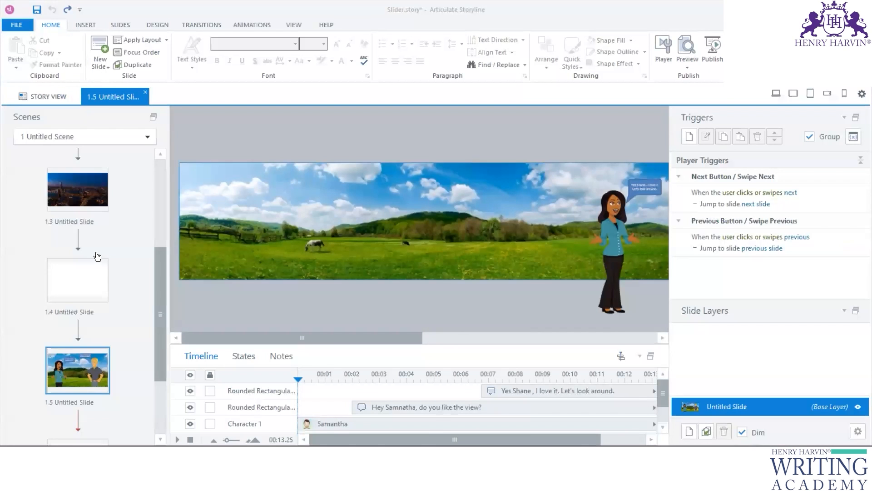
# Open slide 1.1 and switch to the Sliders _character project
pyautogui.scroll(5, 98, 259)
pyautogui.click(89, 203)
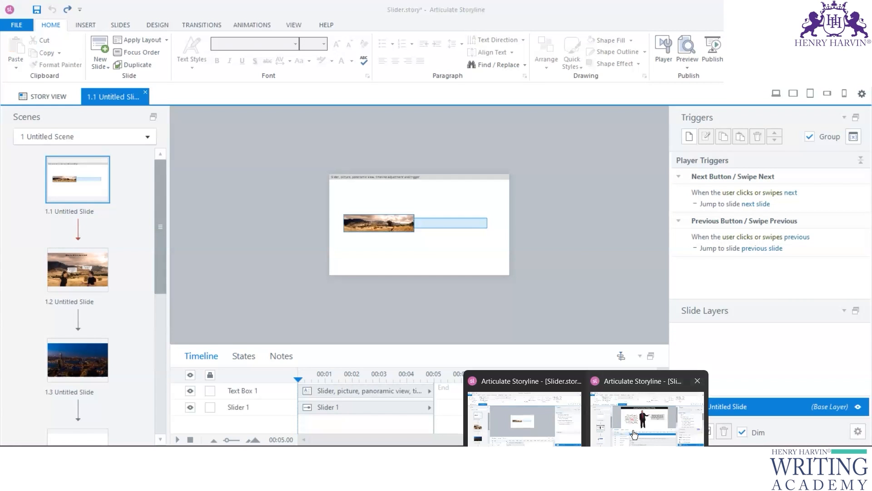
pyautogui.click(632, 430)
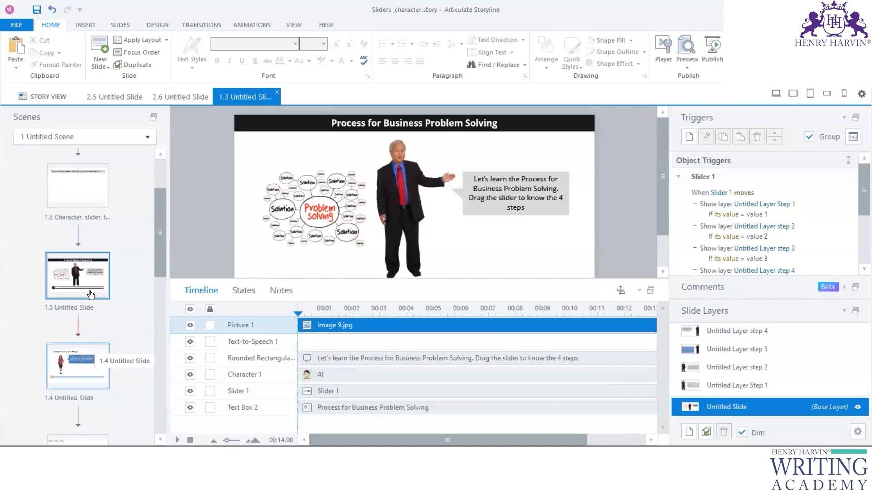
# Preview the Process for Business Problem Solving slide alone, move its slider through the four steps and back, and close the preview
pyautogui.moveTo(349, 287); pyautogui.dragTo(341, 390)
pyautogui.click(680, 71)
pyautogui.click(700, 93)
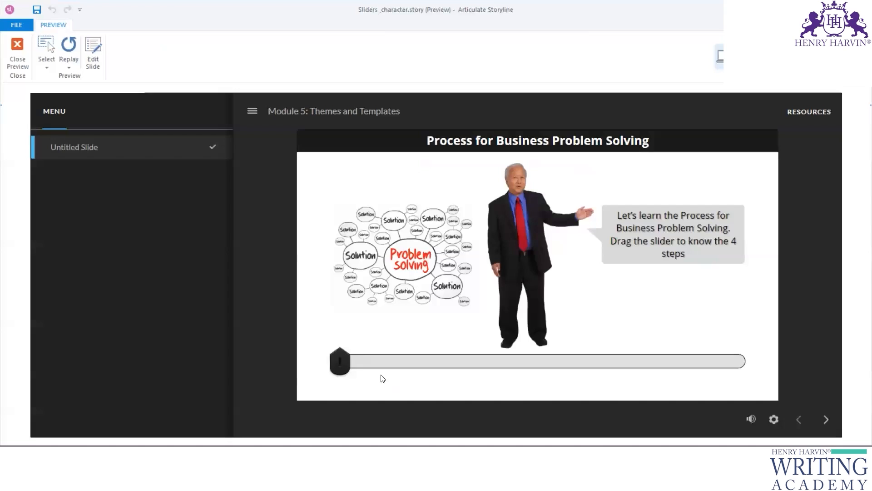
pyautogui.click(416, 367)
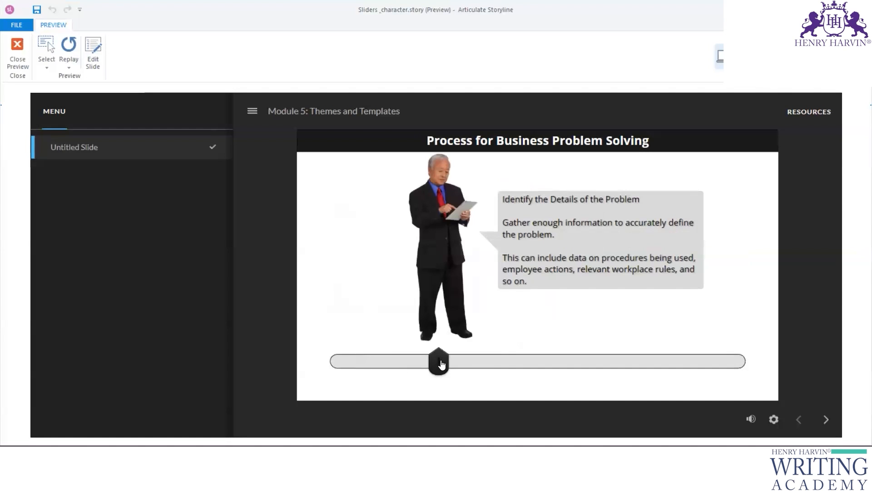
pyautogui.click(502, 362)
pyautogui.click(632, 359)
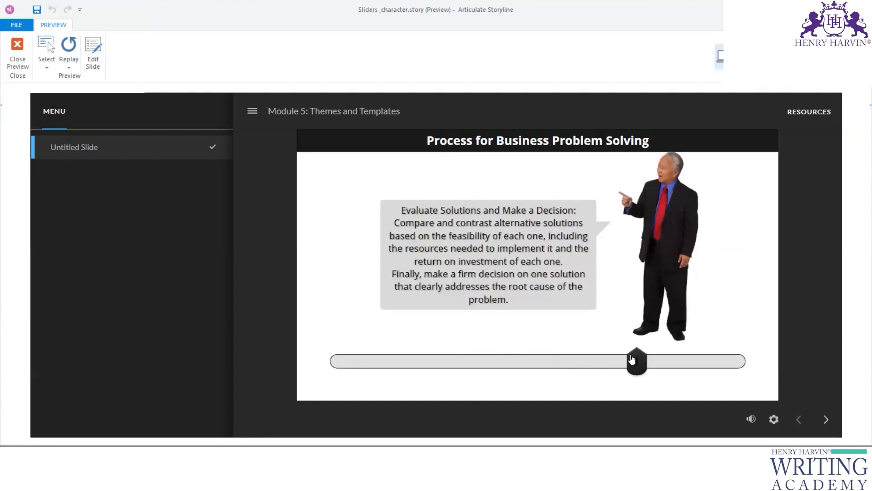
pyautogui.click(736, 359)
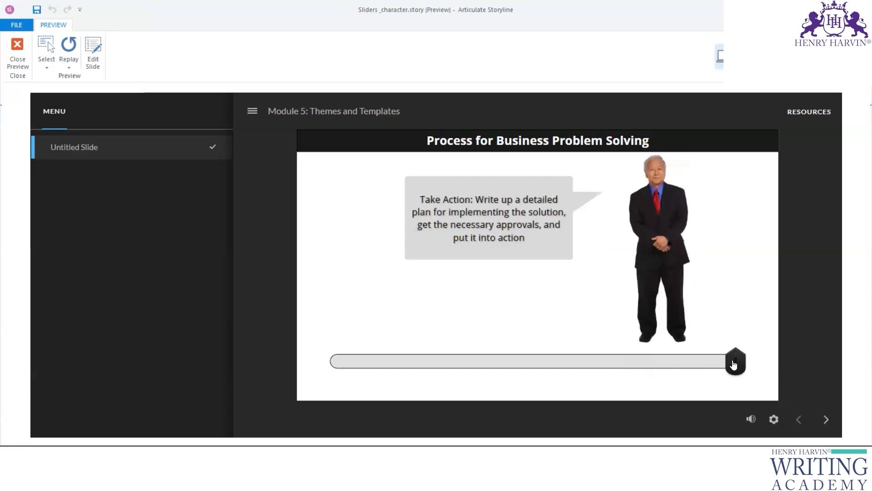
pyautogui.moveTo(737, 367); pyautogui.dragTo(336, 360)
pyautogui.click(12, 60)
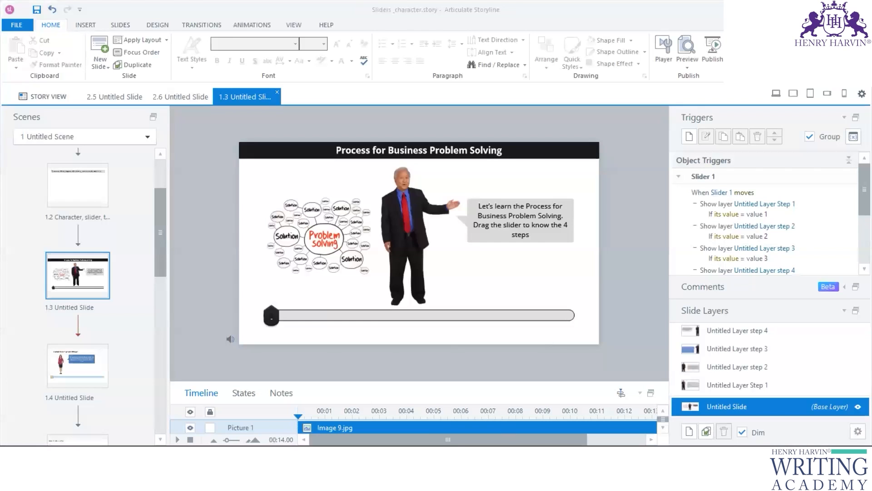
# Switch back to the Slider project and open the blank slide 1.4
pyautogui.moveTo(586, 473)
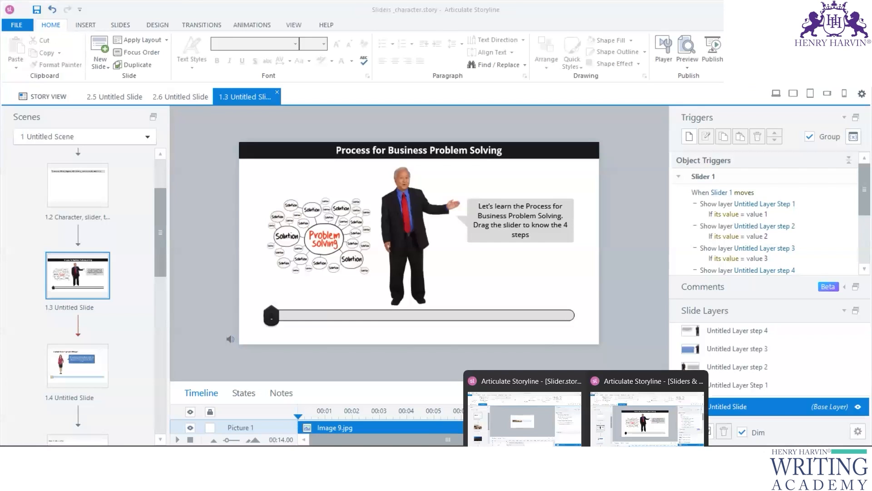
pyautogui.scroll(-2, 71, 296)
pyautogui.click(71, 296)
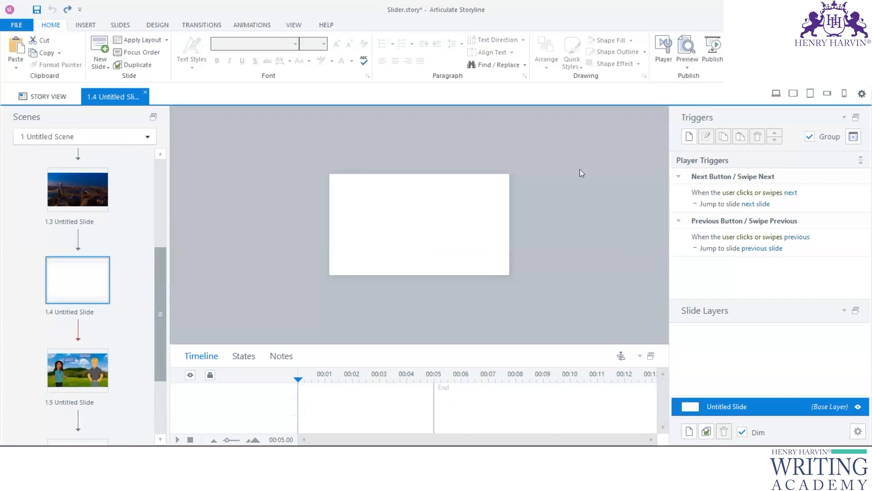
# Switch to Chrome, search Google for "panoramic view" and show the image results
pyautogui.click(536, 476)
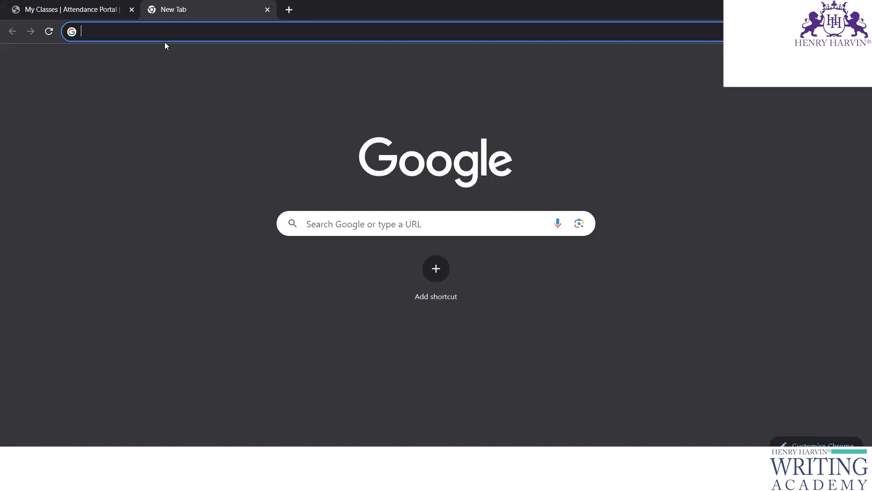
pyautogui.write('pa')
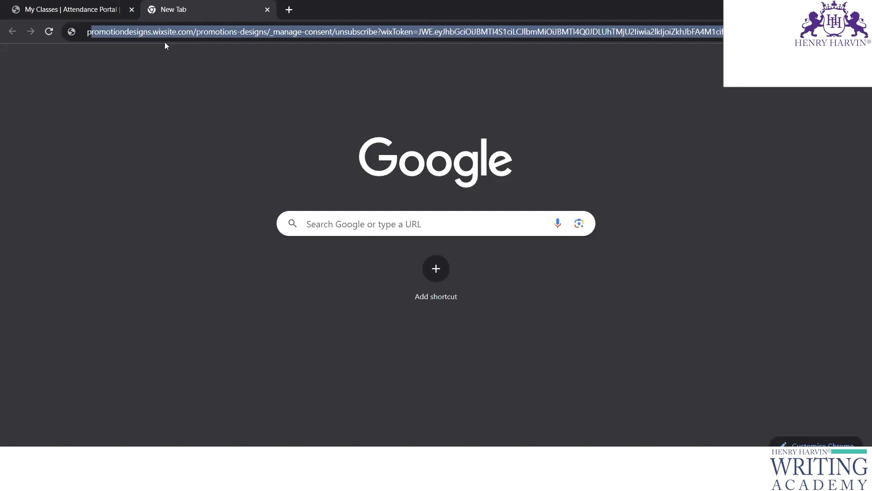
pyautogui.write('narom')
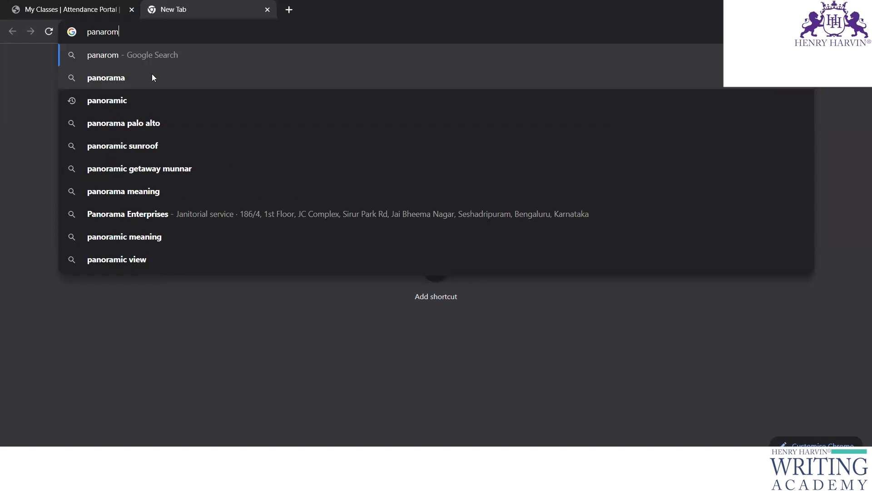
pyautogui.click(138, 258)
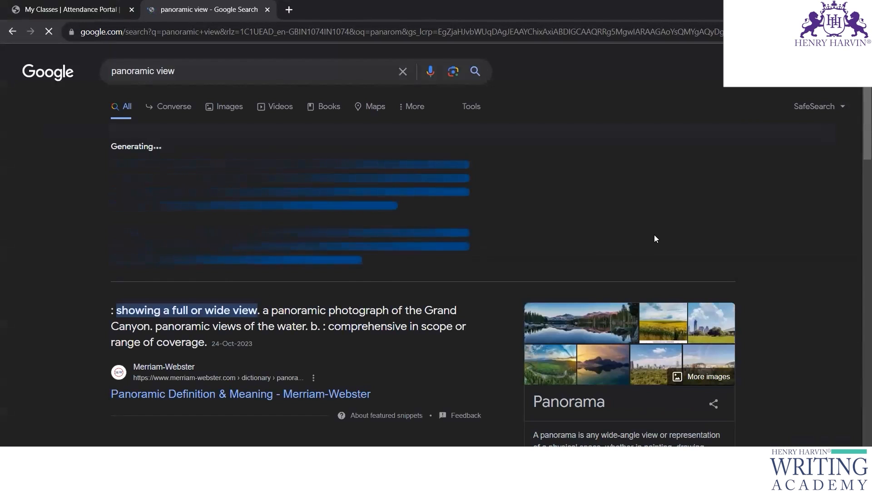
pyautogui.click(234, 105)
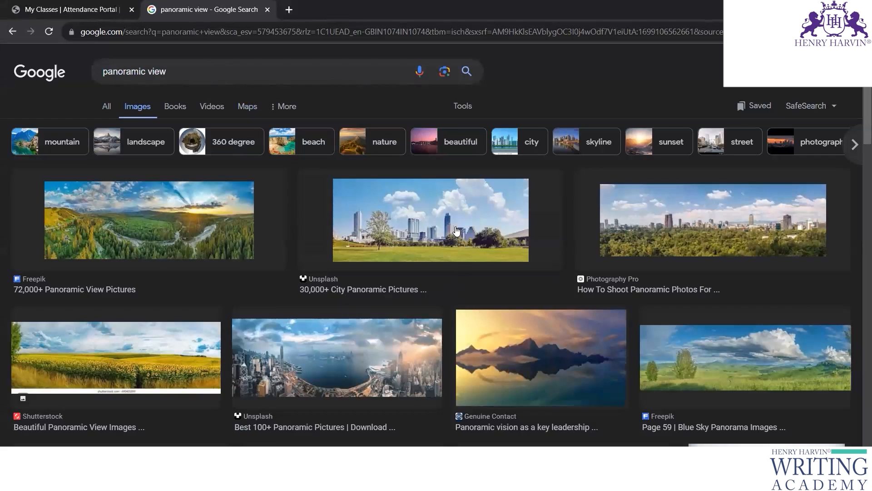
# Open the Unsplash park skyline, the Unsplash harbour city and the Photography Pro panorama results in separate new tabs
pyautogui.rightClick(456, 232)
pyautogui.click(476, 231)
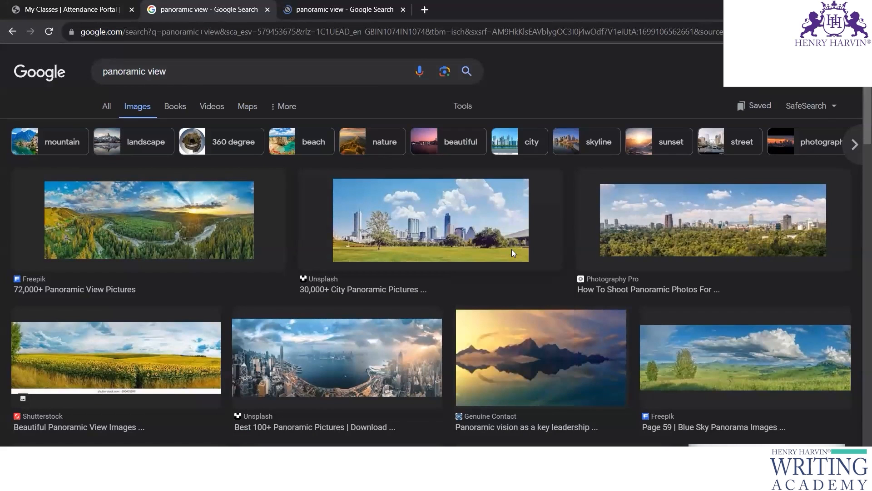
pyautogui.scroll(-1, 513, 252)
pyautogui.rightClick(366, 121)
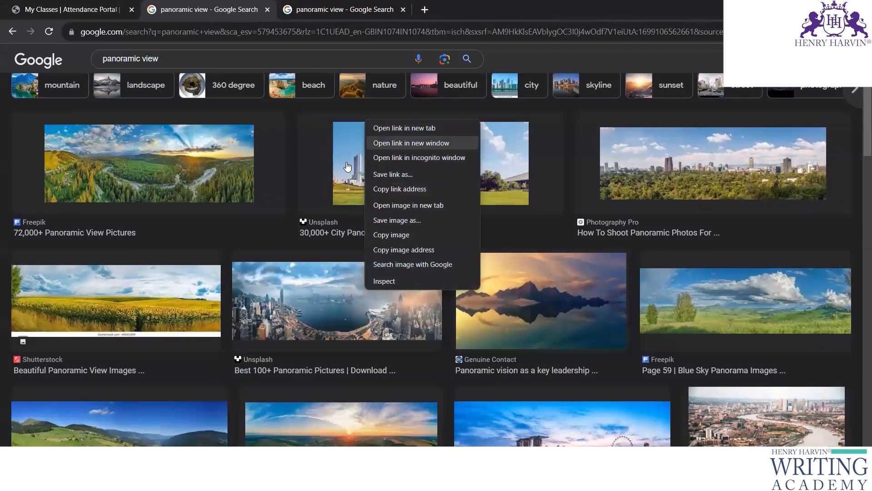
pyautogui.click(404, 128)
pyautogui.rightClick(701, 151)
pyautogui.click(714, 162)
# Examine the three opened panorama images in their tabs and their related pictures
pyautogui.scroll(-3, 715, 162)
pyautogui.click(323, 12)
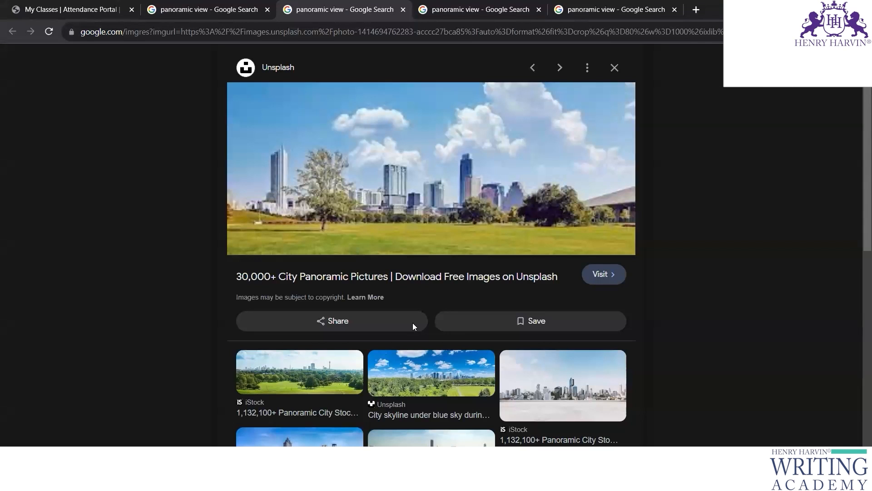
pyautogui.click(489, 7)
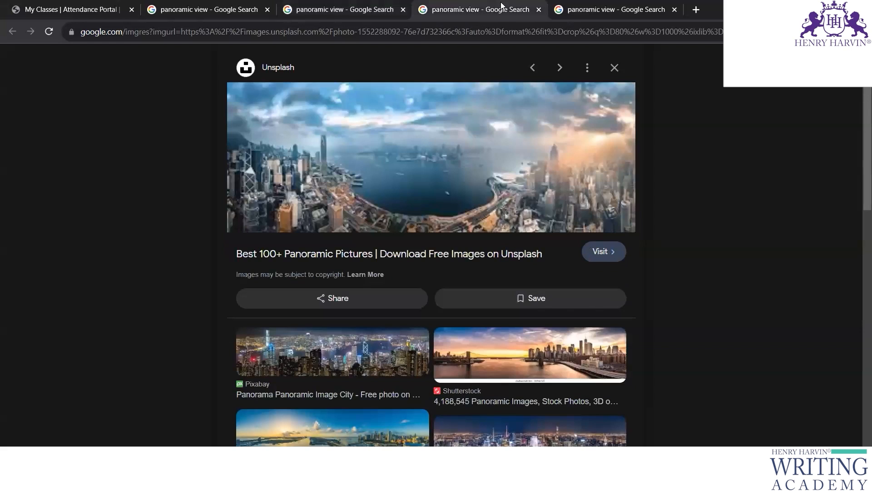
pyautogui.click(598, 11)
pyautogui.scroll(-2, 543, 275)
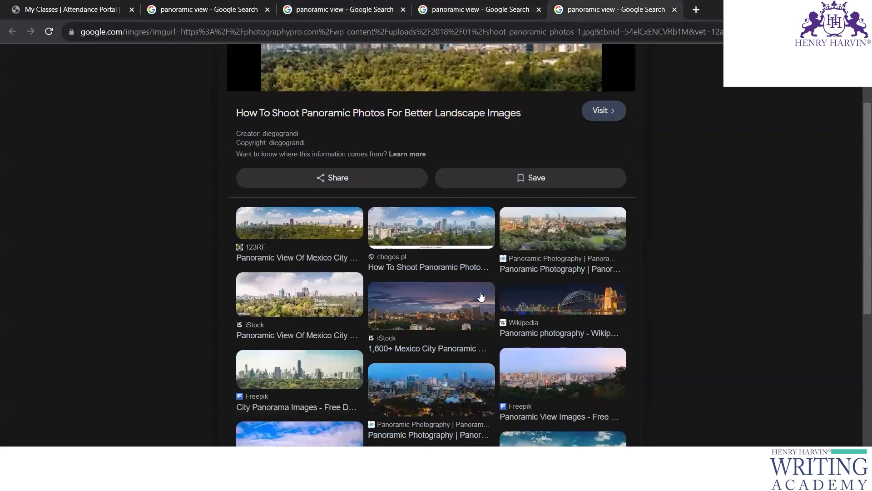
pyautogui.click(285, 12)
# Go back to the image results and open the Pinheads source page of the evening Singapore skyline panorama
pyautogui.click(209, 9)
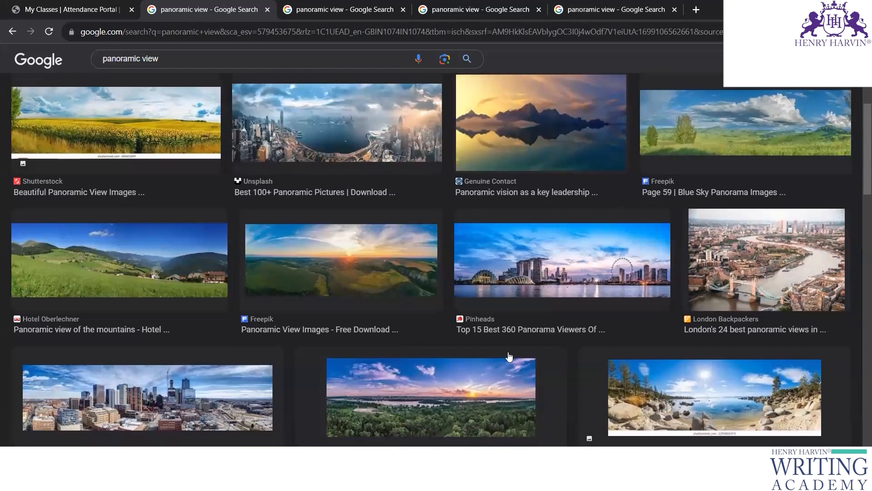
pyautogui.scroll(-3, 564, 150)
pyautogui.click(564, 149)
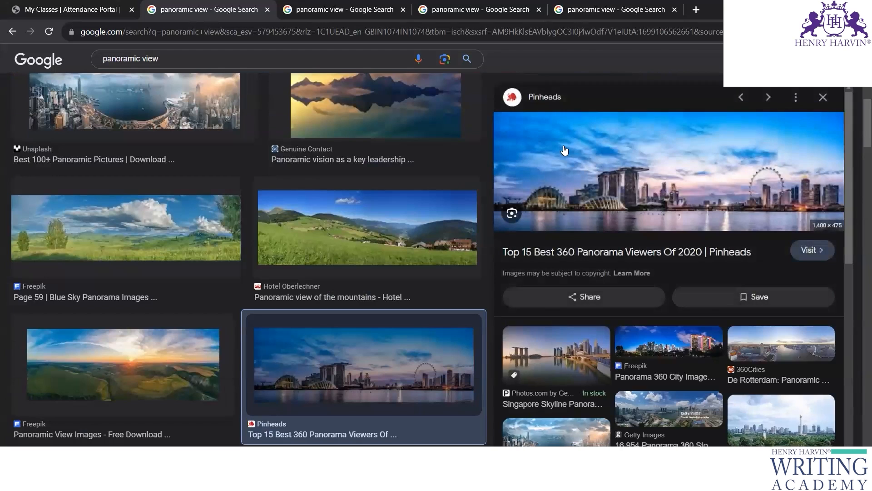
pyautogui.rightClick(640, 158)
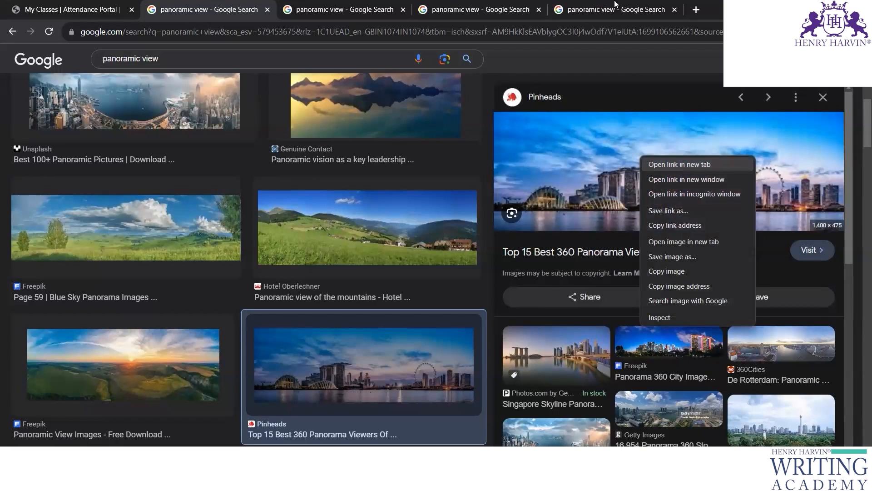
pyautogui.click(601, 170)
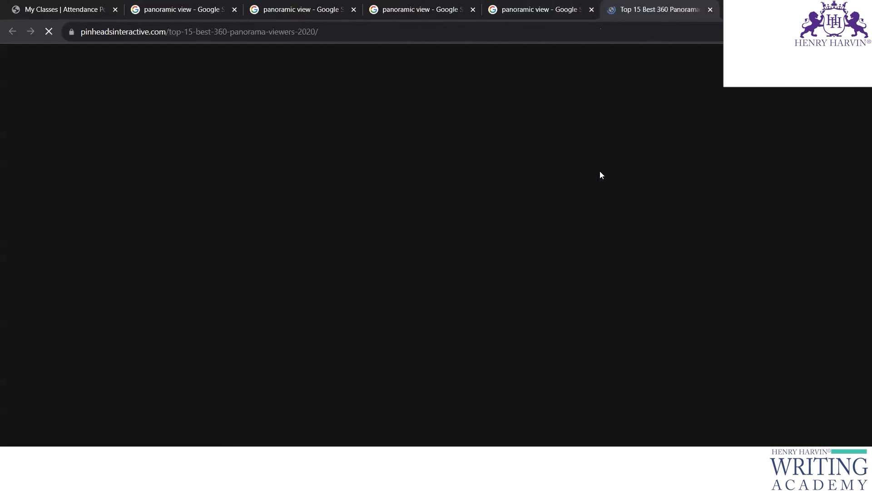
# Find the Singapore skyline panorama in the Pinheads article and copy the image
pyautogui.scroll(-6, 609, 205)
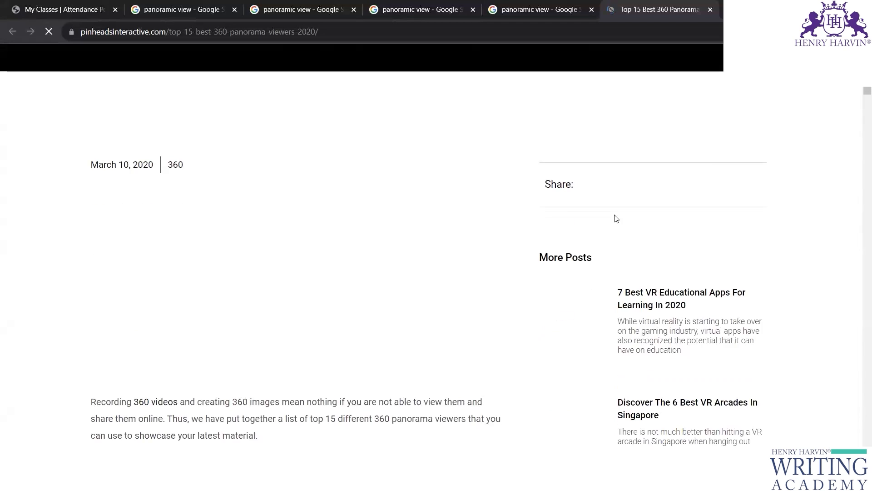
pyautogui.scroll(-10, 616, 218)
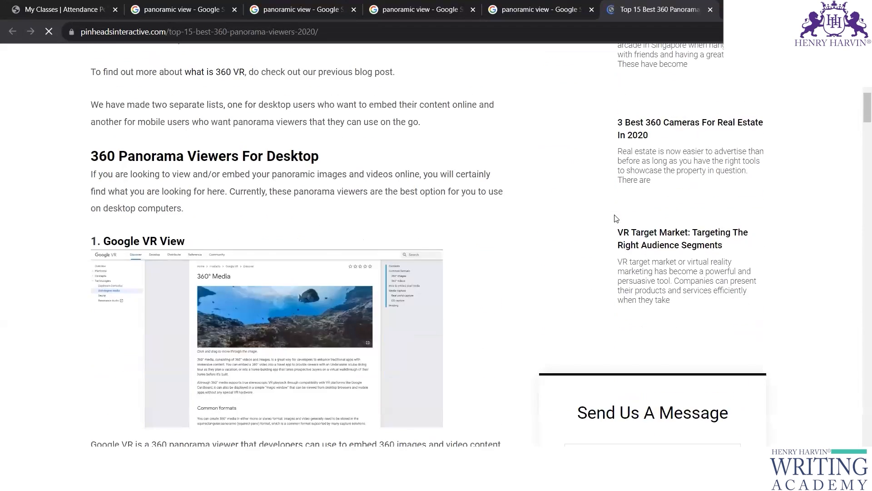
pyautogui.scroll(15, 616, 218)
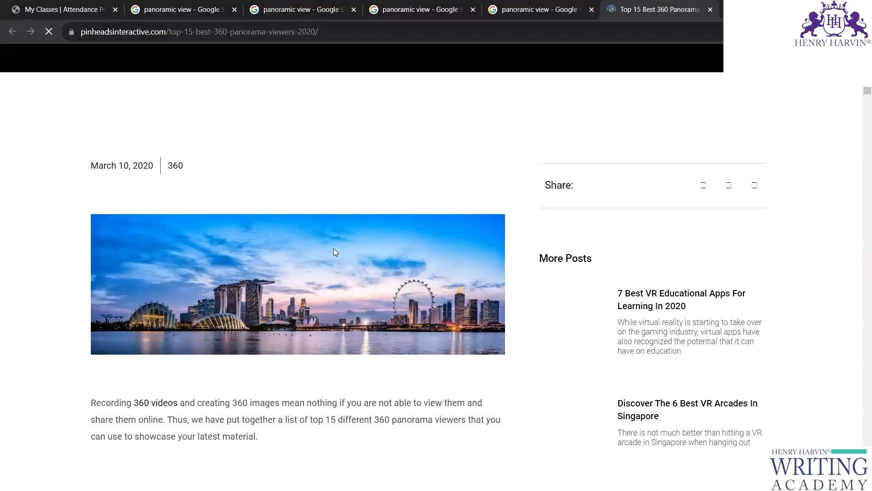
pyautogui.rightClick(333, 248)
pyautogui.click(373, 288)
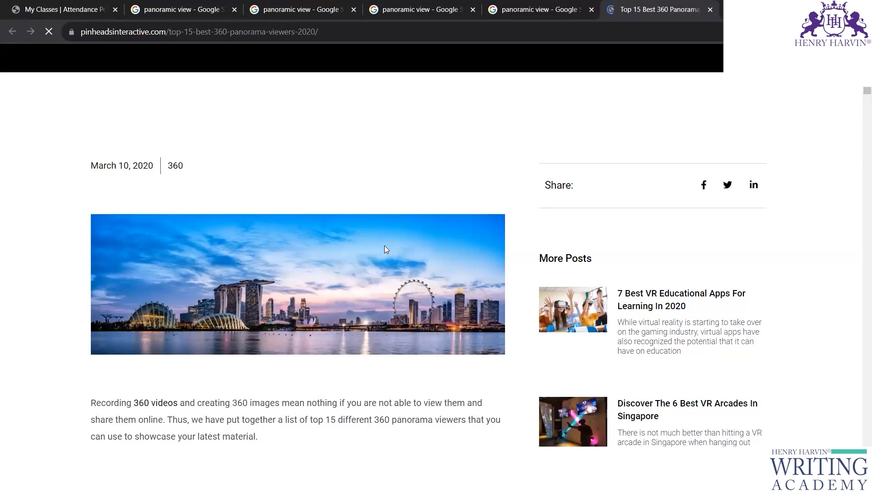
pyautogui.rightClick(369, 248)
pyautogui.click(395, 286)
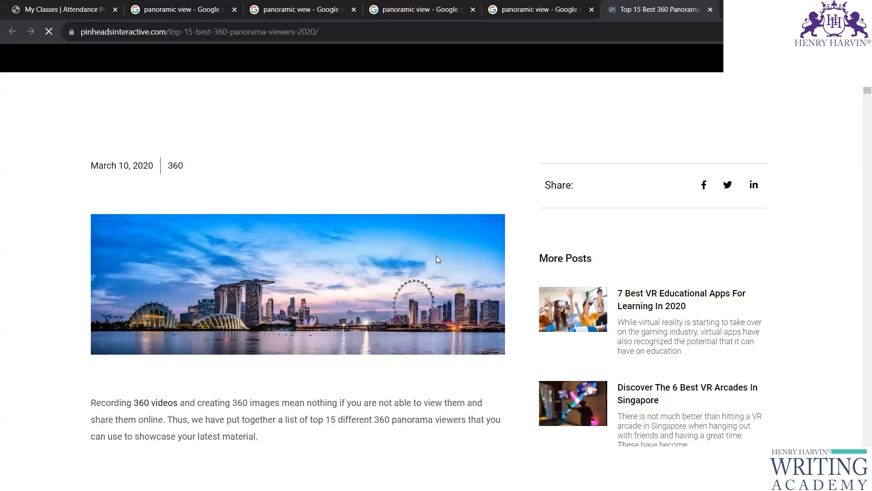
pyautogui.click(450, 218)
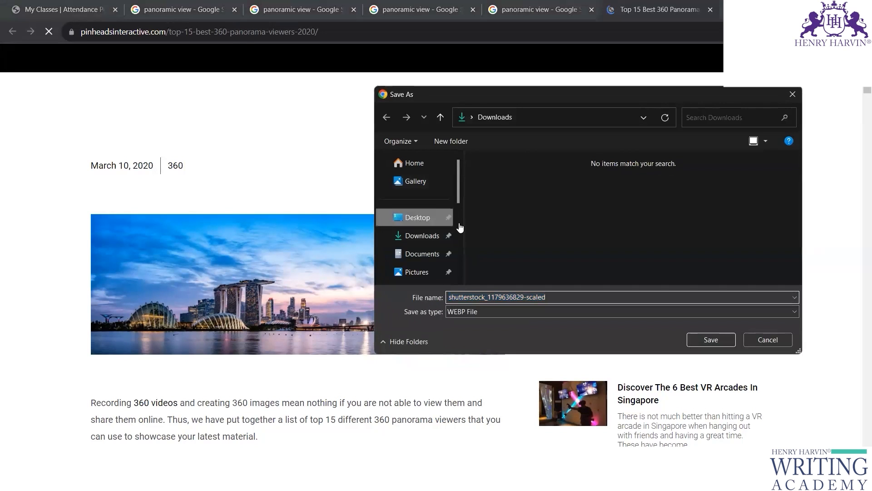
pyautogui.click(549, 311)
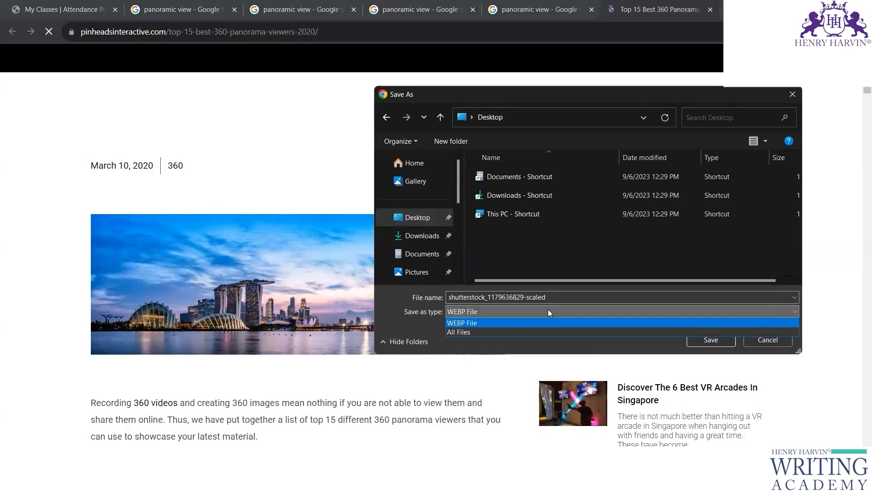
pyautogui.click(782, 91)
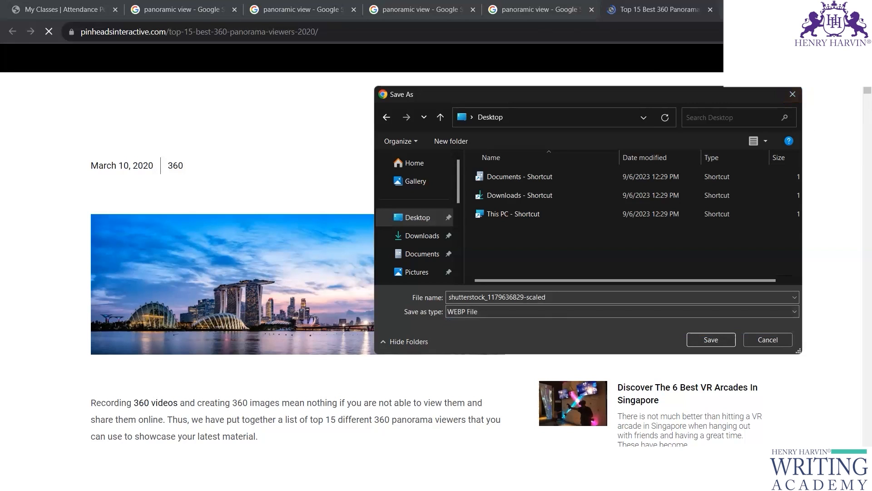
pyautogui.click(794, 93)
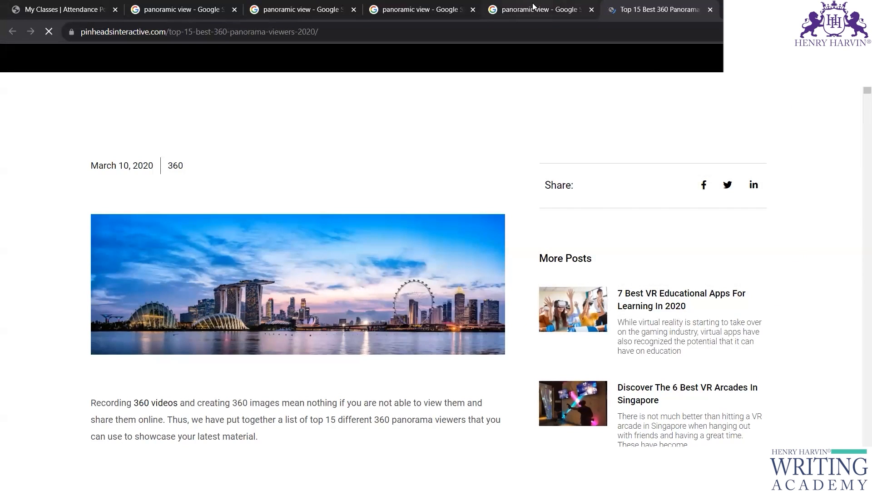
# Return to the Unsplash park skyline result and open the related Adobe Stock downtown skyline panorama
pyautogui.click(536, 9)
pyautogui.click(299, 10)
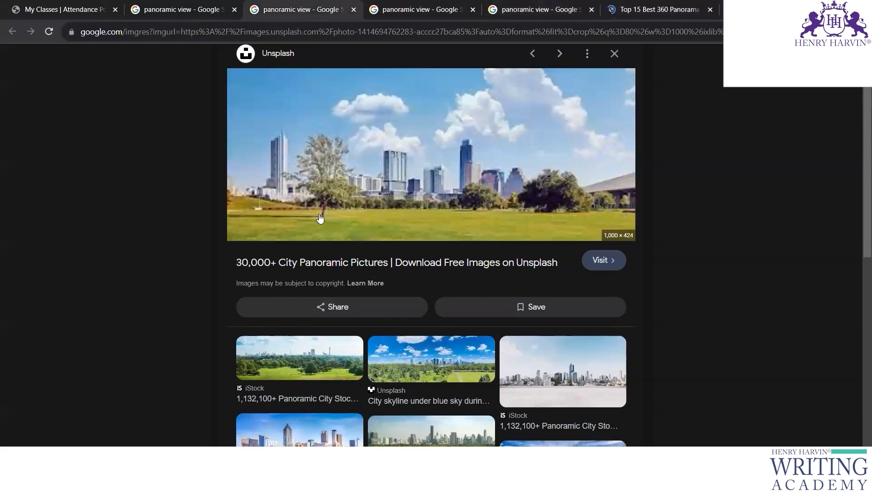
pyautogui.scroll(-5, 321, 218)
pyautogui.click(304, 228)
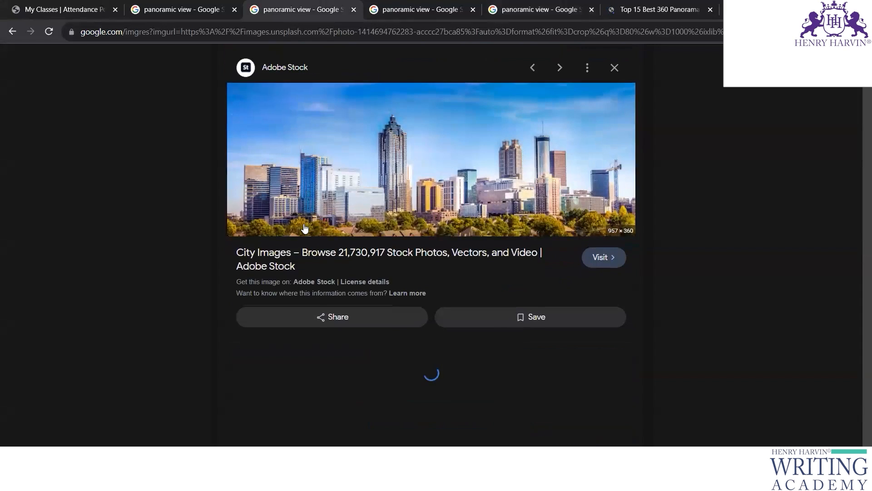
# Save the Adobe Stock skyline image to the Desktop as a JPEG named A
pyautogui.rightClick(455, 145)
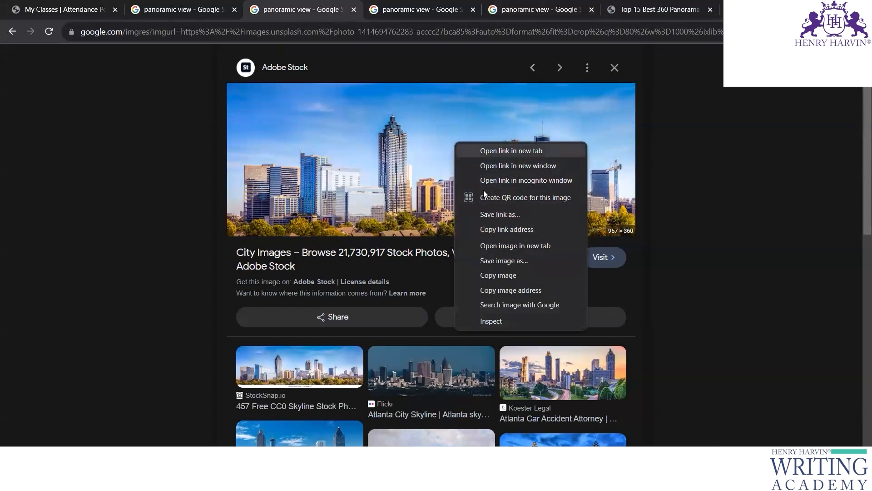
pyautogui.click(498, 261)
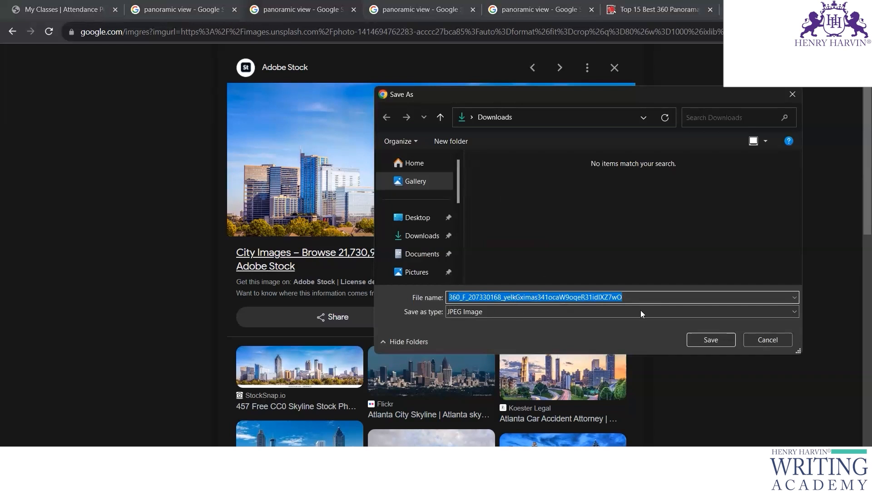
pyautogui.press('BackSpace')
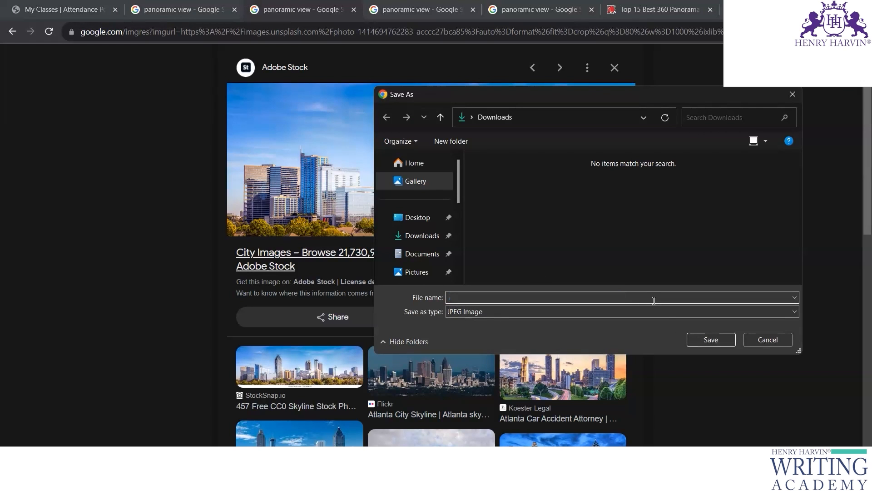
pyautogui.click(431, 219)
pyautogui.click(699, 341)
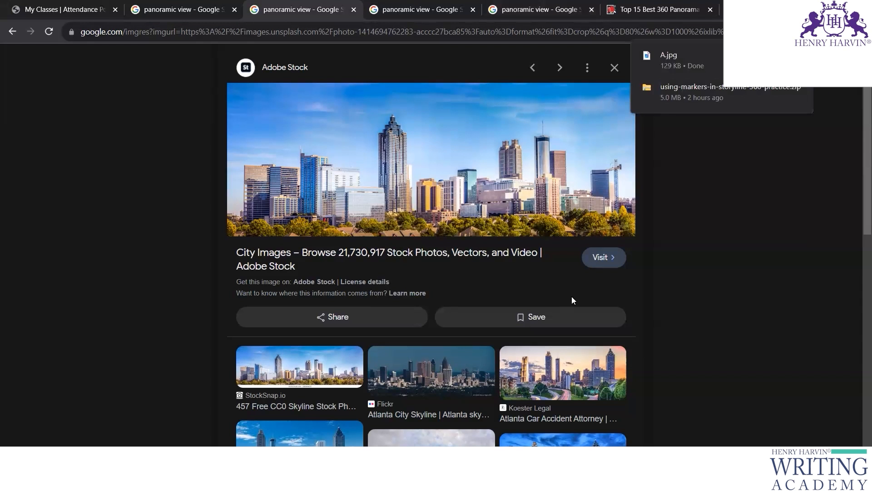
# Browse the related skyline pictures, view the Depositphotos Atlanta image, and open the Adobe Stock Atlanta panorama
pyautogui.scroll(-6, 572, 300)
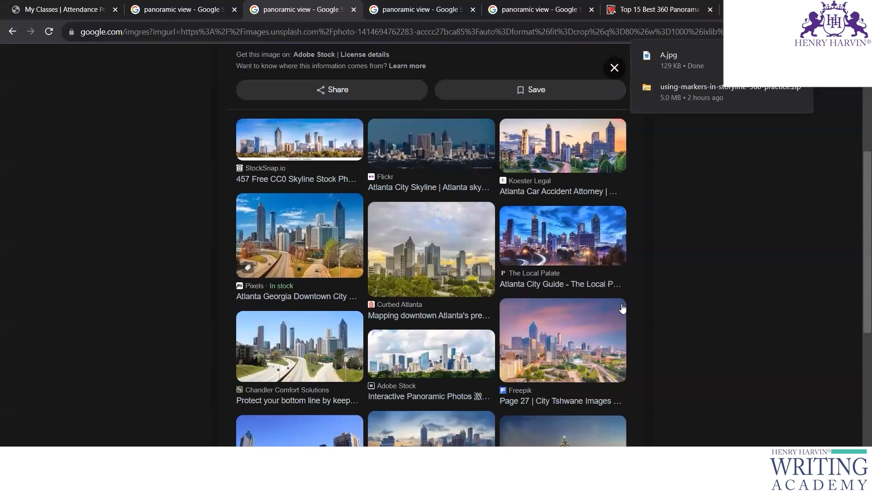
pyautogui.scroll(-2, 623, 308)
pyautogui.click(443, 314)
pyautogui.scroll(-2, 591, 300)
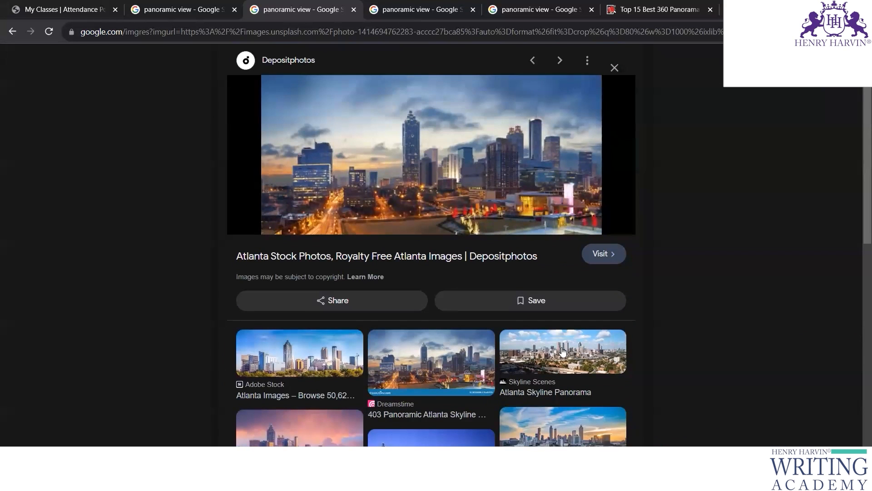
pyautogui.click(318, 305)
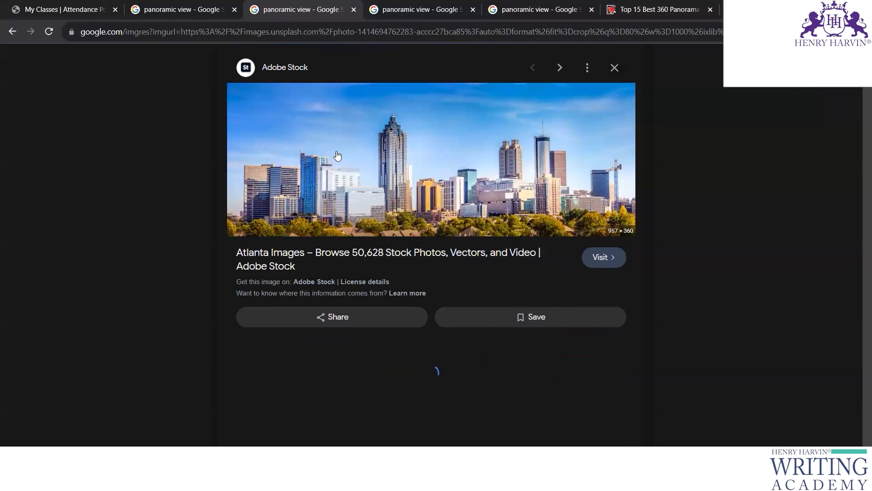
# Save the Adobe Stock Atlanta panorama to the Desktop, replacing the existing file A
pyautogui.rightClick(416, 132)
pyautogui.click(445, 254)
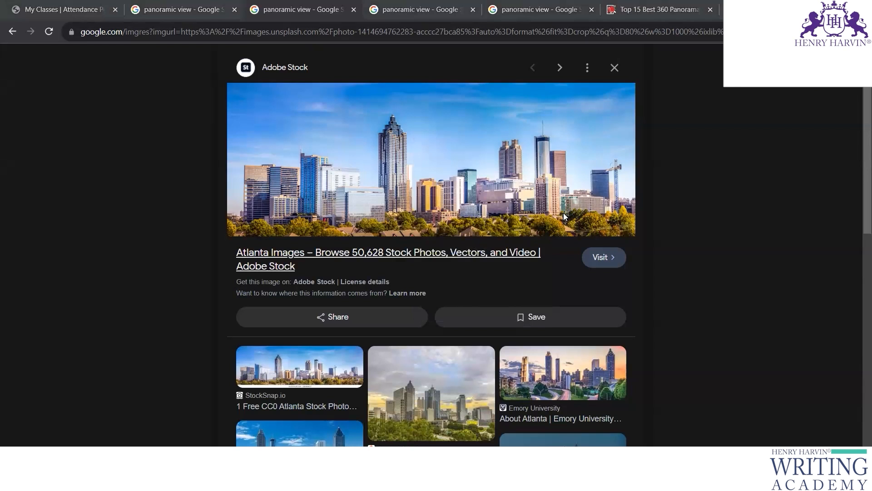
pyautogui.click(502, 176)
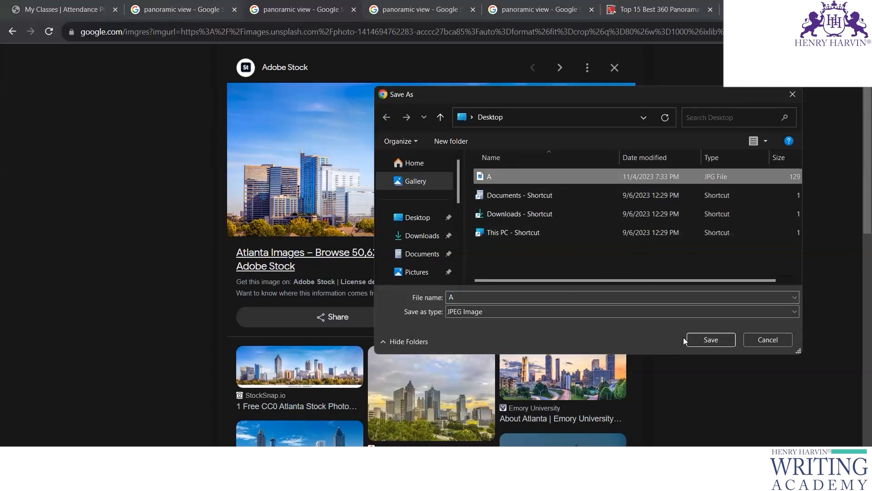
pyautogui.click(702, 341)
pyautogui.click(469, 242)
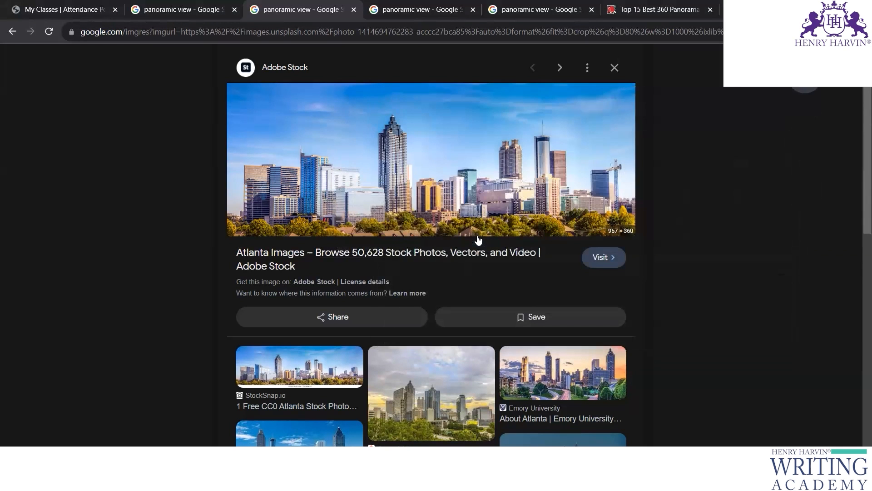
# Switch to Articulate Storyline and draw a slider with a square thumb across the lower part of blank slide 1.4
pyautogui.scroll(-3, 510, 307)
pyautogui.scroll(-3, 511, 307)
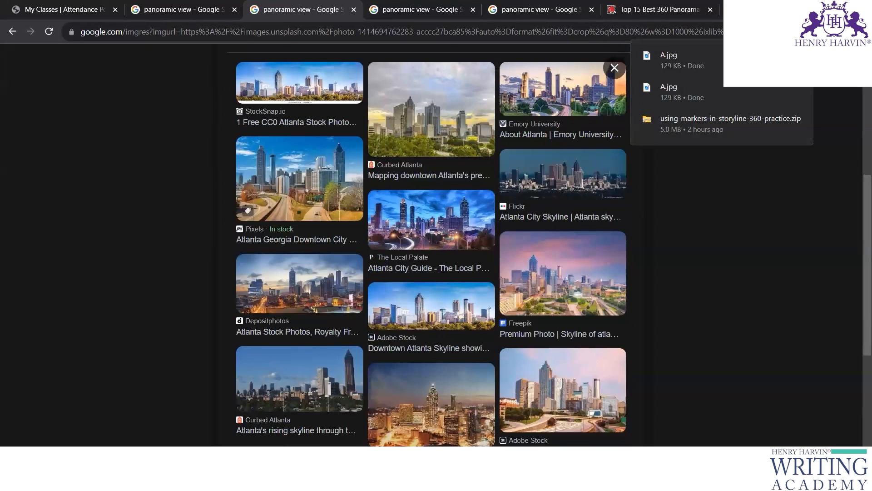
pyautogui.click(587, 480)
pyautogui.click(525, 409)
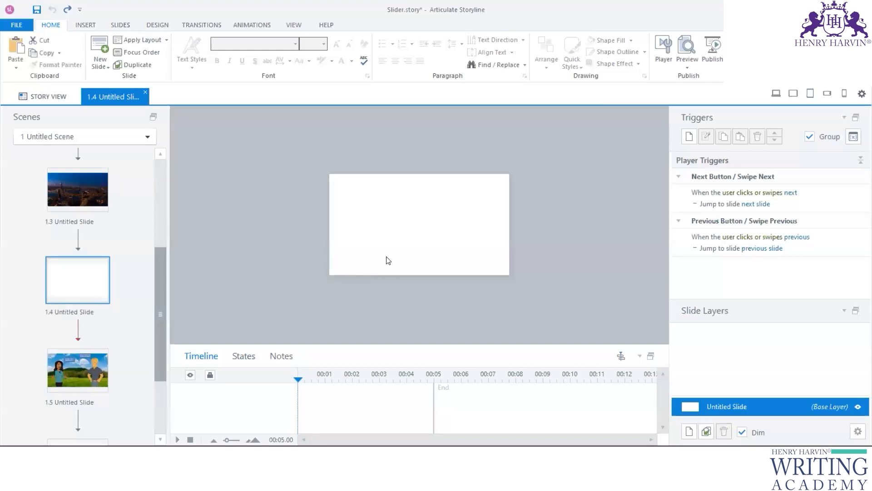
pyautogui.click(86, 25)
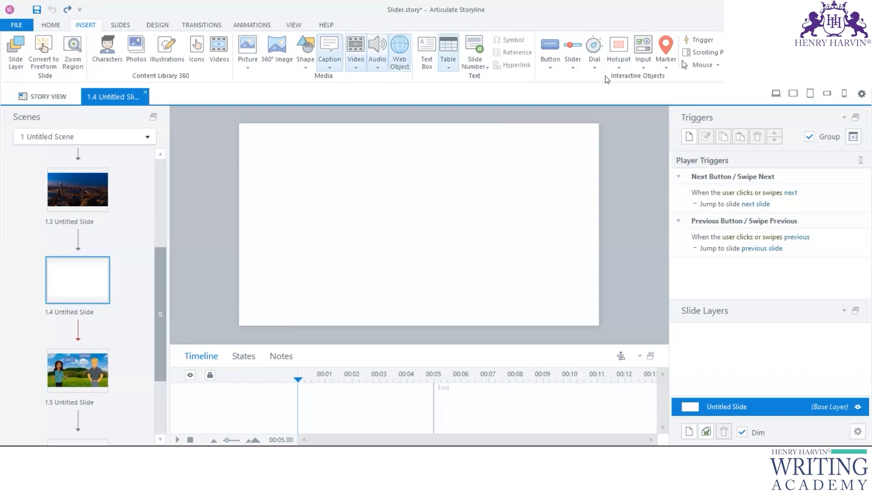
pyautogui.click(573, 66)
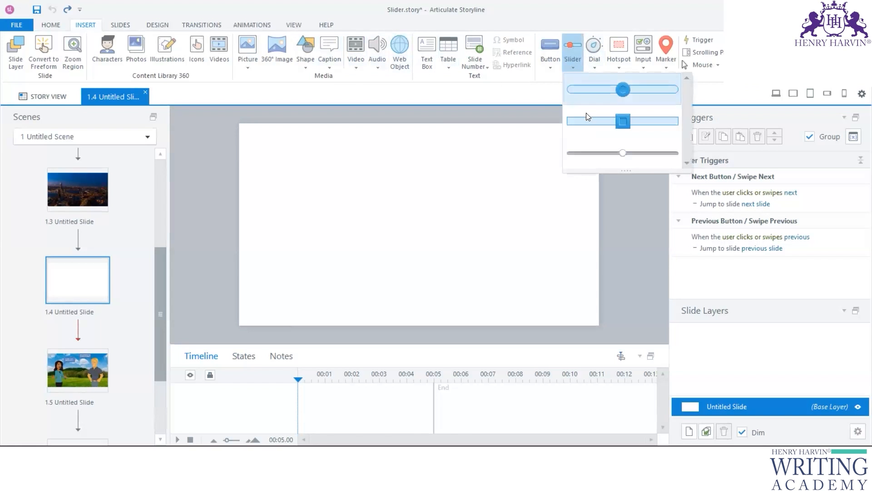
pyautogui.click(611, 123)
pyautogui.moveTo(268, 267)
pyautogui.mouseDown()
pyautogui.moveTo(497, 312)
pyautogui.moveTo(552, 311)
pyautogui.mouseUp()
# Move the slider to the middle of the slide and enlarge it to about 894 × 197 px at X 37, Y 143
pyautogui.moveTo(484, 258); pyautogui.dragTo(499, 185)
pyautogui.moveTo(282, 240); pyautogui.dragTo(253, 243)
pyautogui.click(568, 196)
pyautogui.click(568, 211)
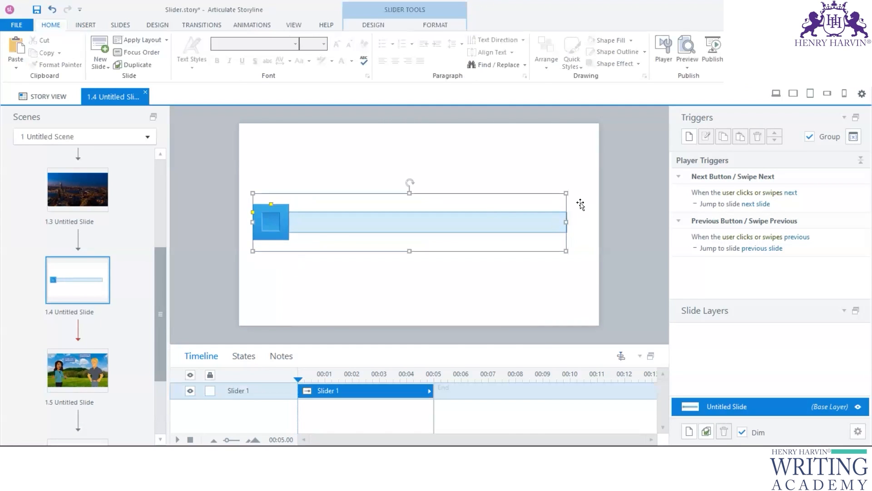
pyautogui.moveTo(568, 191); pyautogui.dragTo(588, 176)
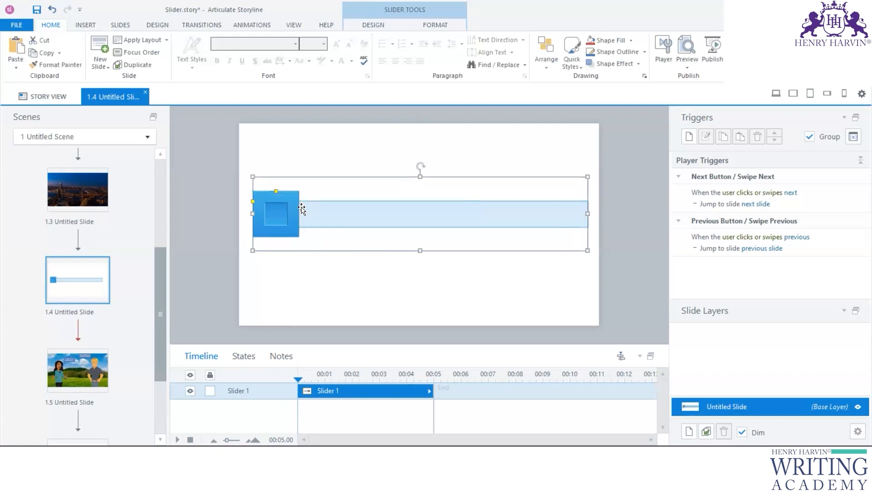
# Fill the slider's thumb with the picture A from the Desktop
pyautogui.click(282, 211)
pyautogui.rightClick(282, 211)
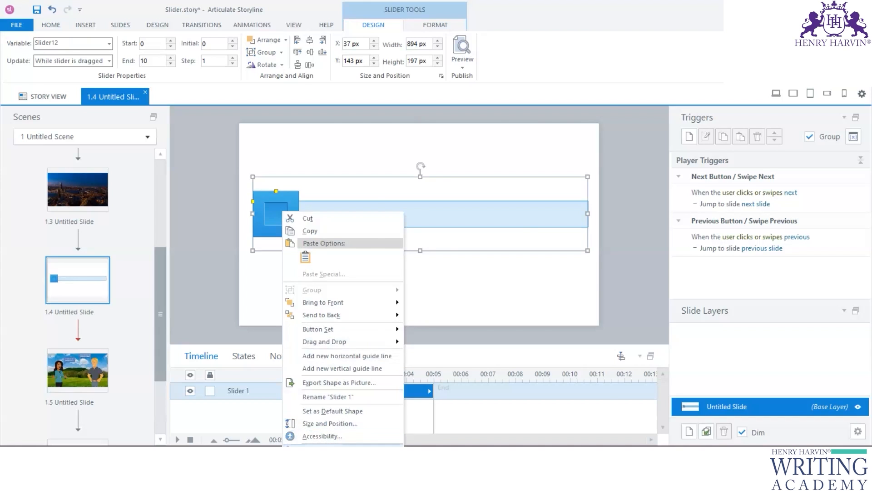
pyautogui.click(323, 449)
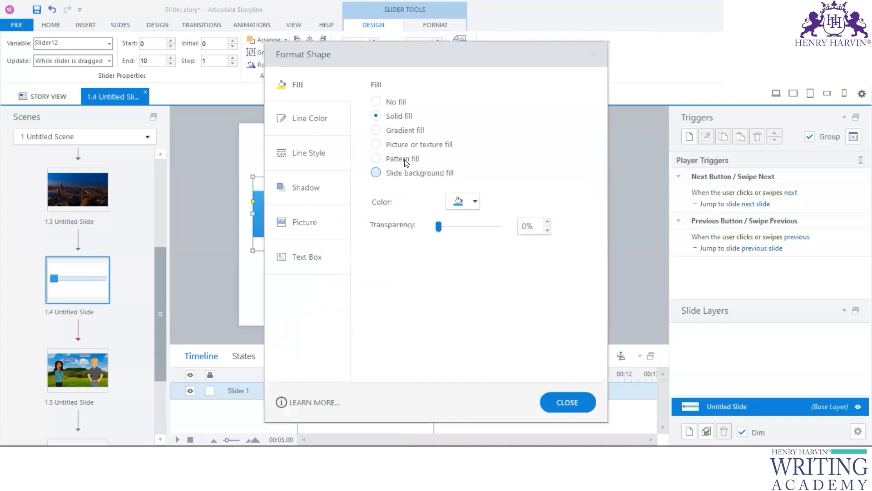
pyautogui.click(376, 145)
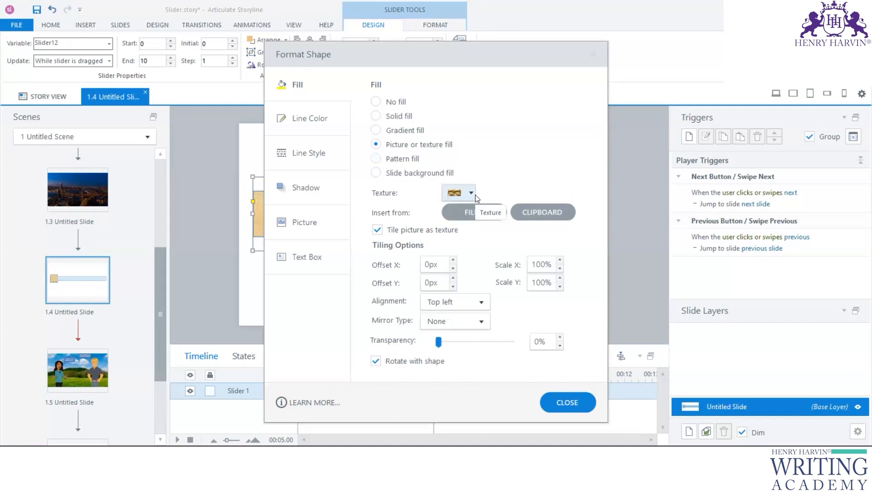
pyautogui.click(461, 213)
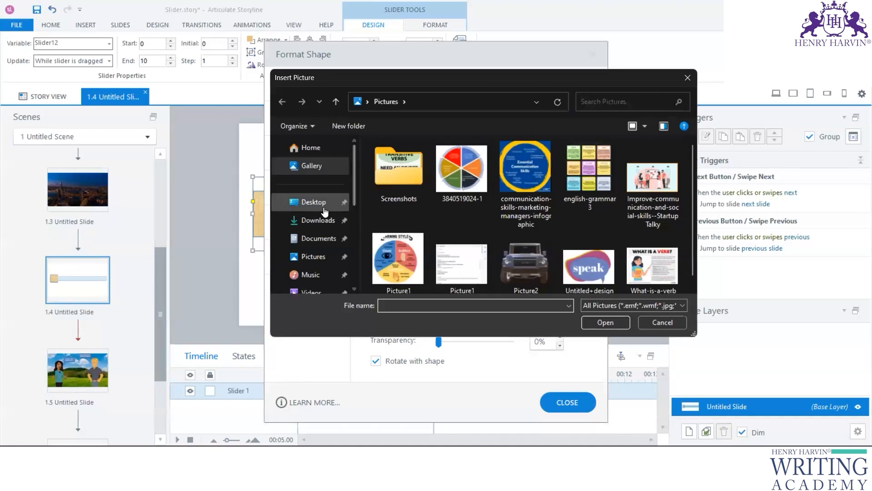
pyautogui.click(318, 201)
pyautogui.click(393, 160)
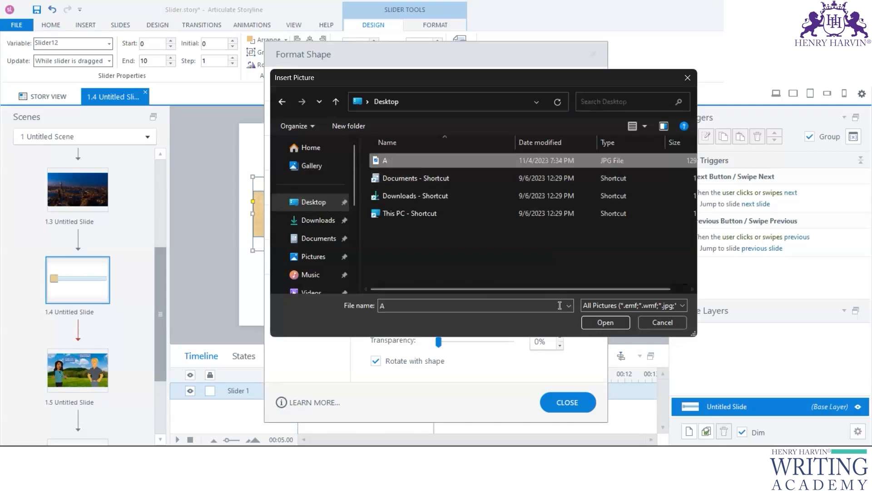
pyautogui.click(587, 318)
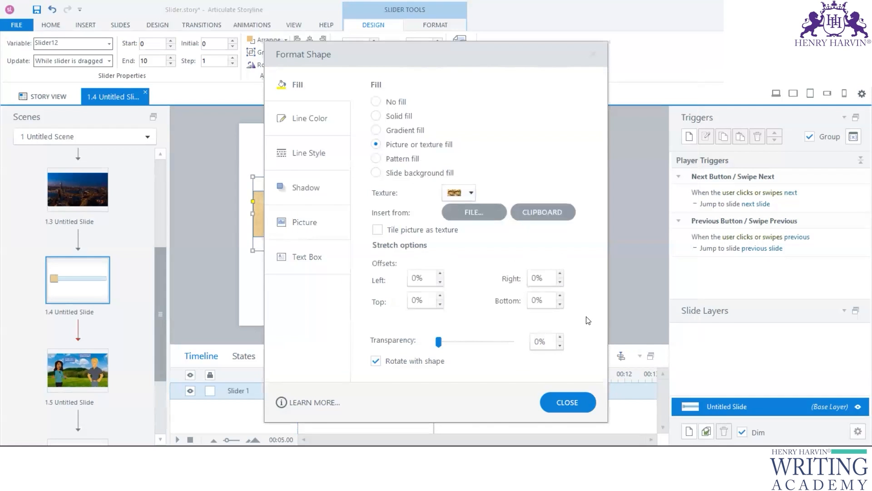
pyautogui.click(562, 404)
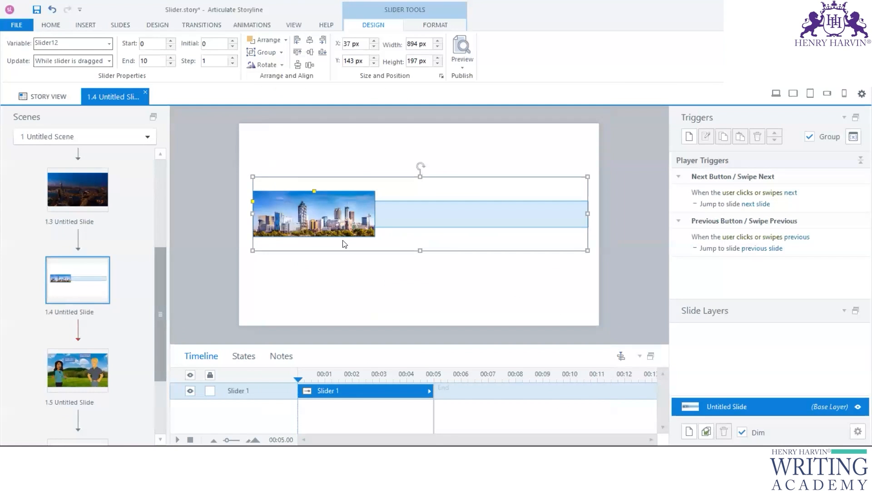
# Check the example panorama slider on slide 1.1 and, back on slide 1.4, move the slider partly beyond the slide's left edge
pyautogui.scroll(5, 141, 222)
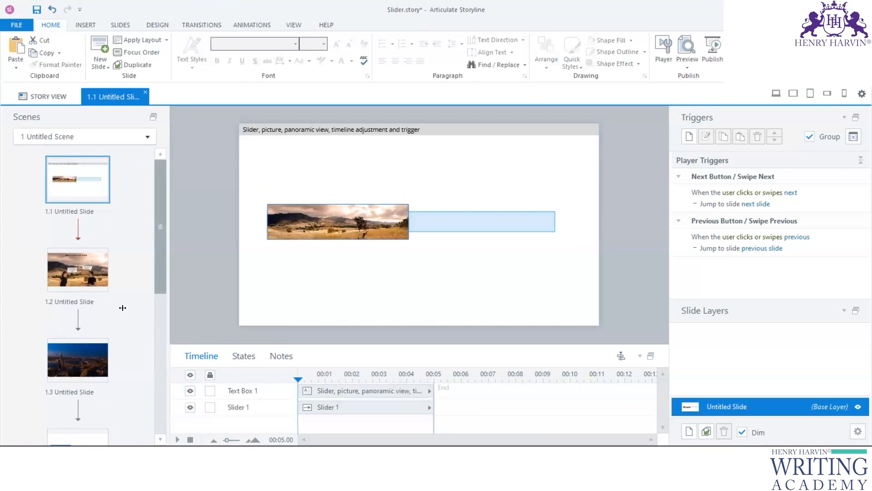
pyautogui.scroll(-4, 121, 304)
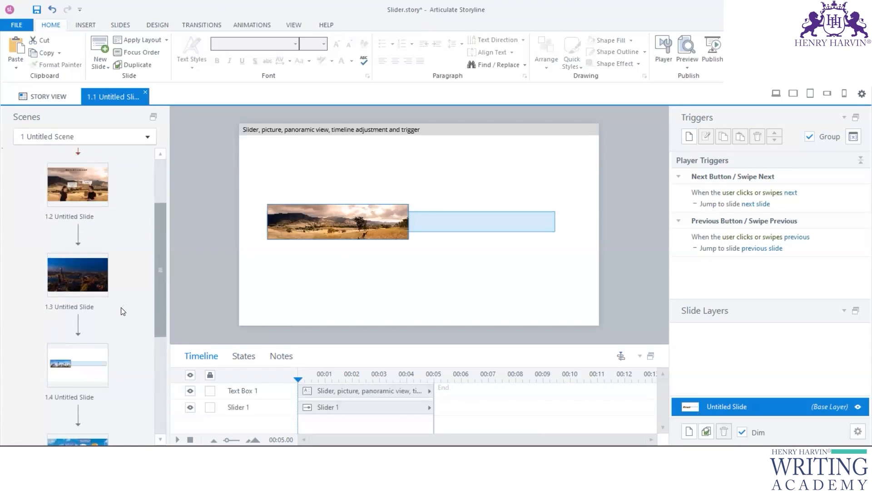
pyautogui.click(462, 210)
pyautogui.moveTo(391, 210); pyautogui.dragTo(343, 212)
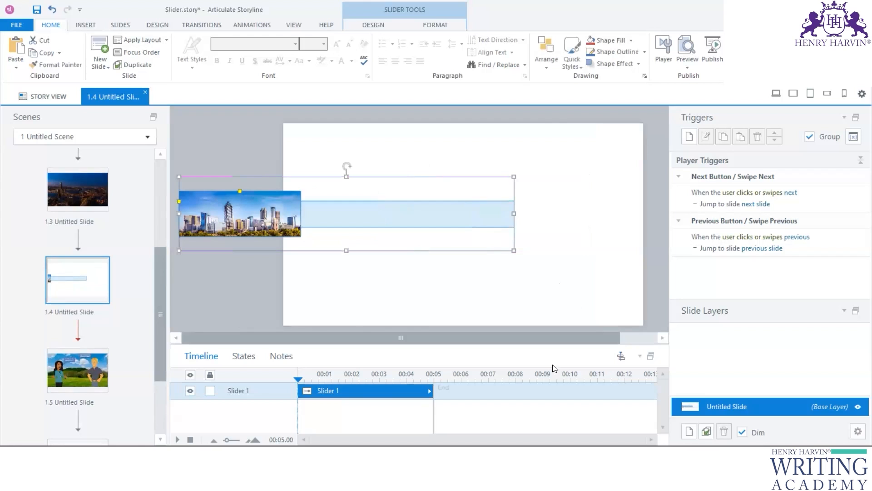
# Enlarge the slider on slide 1.4 and reposition it so it extends well past both side edges of the slide
pyautogui.scroll(-2, 567, 267)
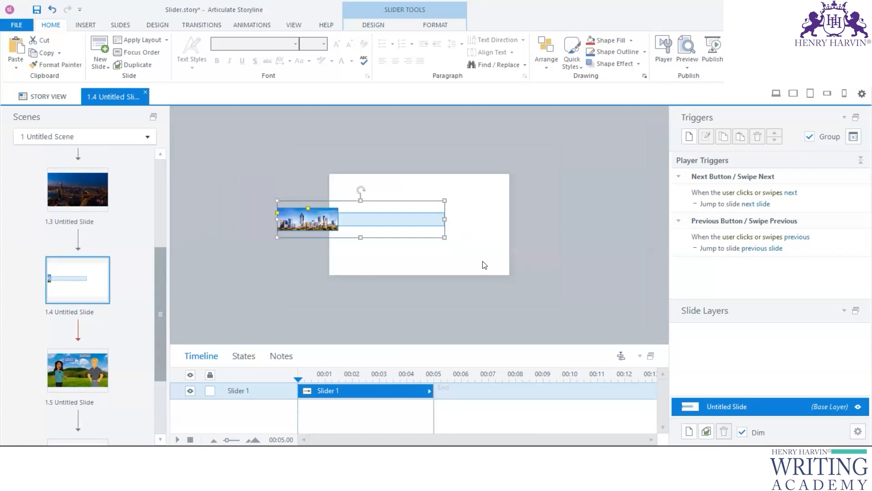
pyautogui.moveTo(445, 236); pyautogui.dragTo(645, 284)
pyautogui.moveTo(456, 195); pyautogui.dragTo(404, 188)
pyautogui.moveTo(596, 234); pyautogui.dragTo(655, 235)
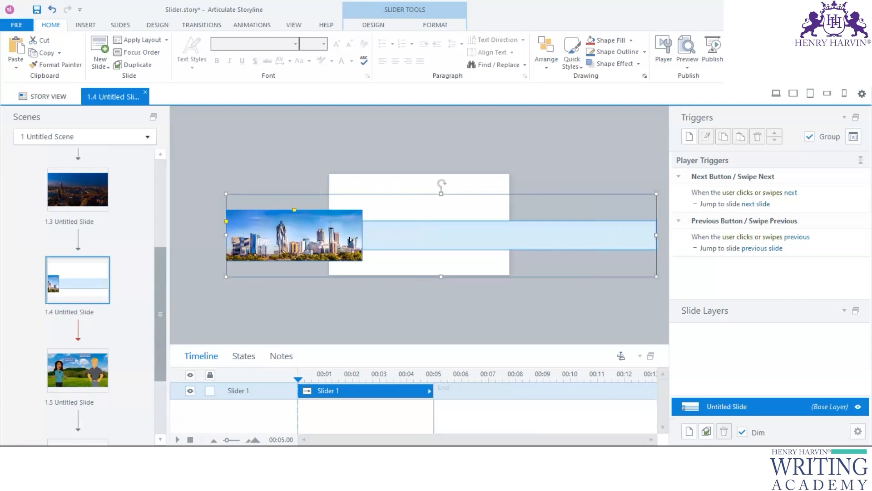
pyautogui.click(234, 197)
pyautogui.click(417, 229)
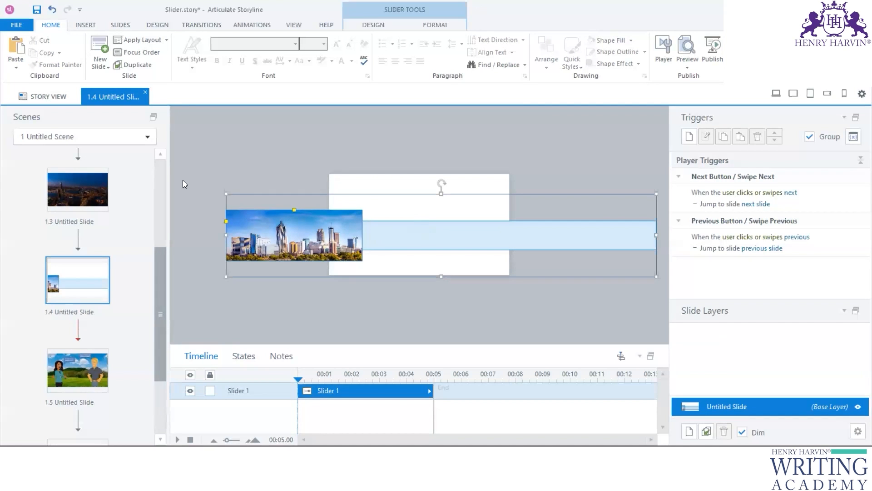
# Enlarge the slider to about 2611 × 663 px and move it to X -1192, Y -248, with its thumb at 3
pyautogui.moveTo(224, 193); pyautogui.dragTo(168, 152)
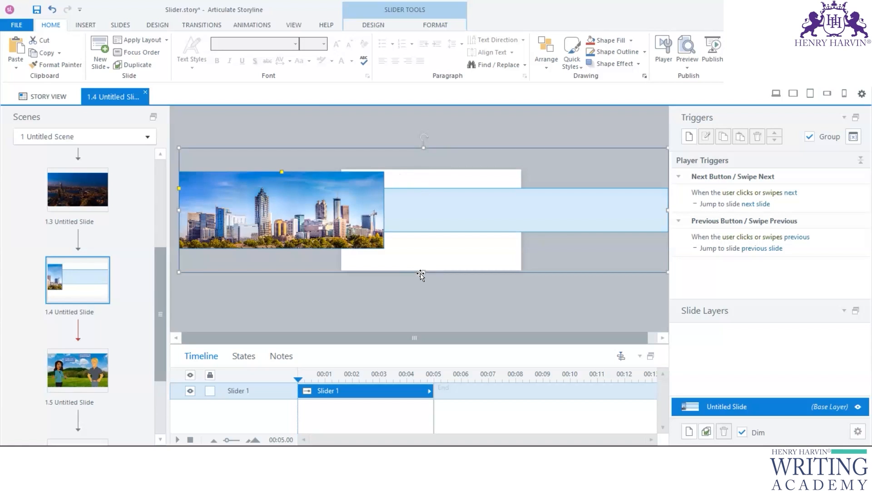
pyautogui.moveTo(381, 235)
pyautogui.mouseDown()
pyautogui.moveTo(467, 251)
pyautogui.moveTo(376, 247)
pyautogui.mouseUp()
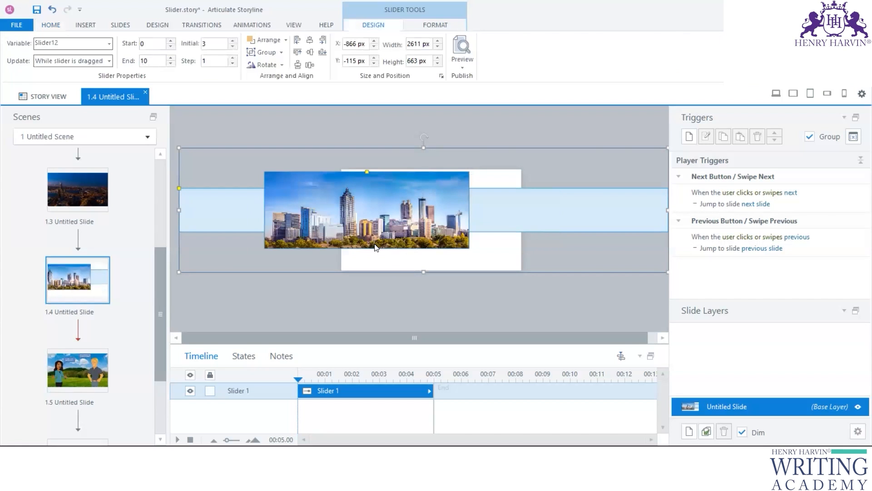
pyautogui.moveTo(387, 147); pyautogui.dragTo(336, 122)
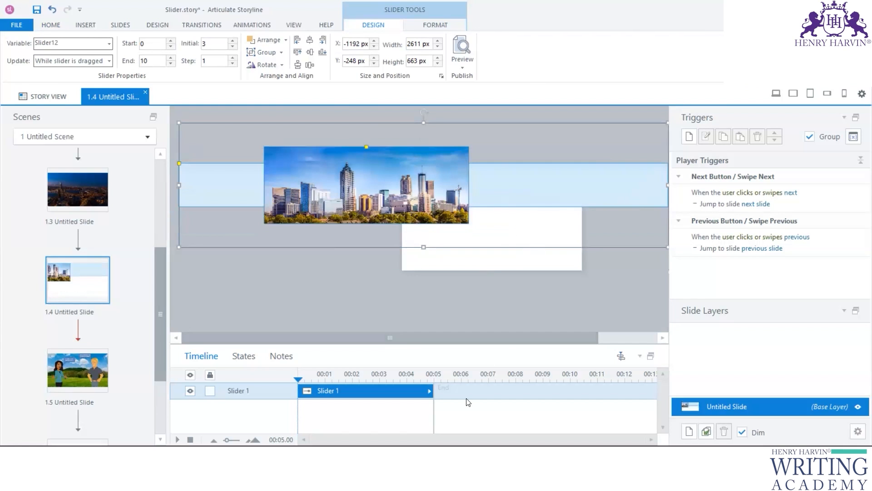
# Enlarge the slider to about 3167 × 902 px, with its thumb at 6, and lower it to Y -193 over the slide
pyautogui.moveTo(399, 338); pyautogui.dragTo(458, 337)
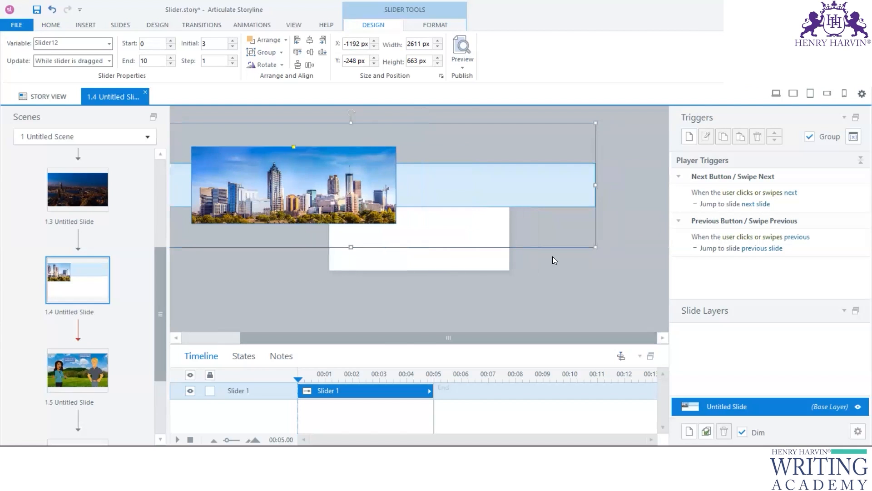
pyautogui.moveTo(594, 248); pyautogui.dragTo(700, 293)
pyautogui.moveTo(451, 189); pyautogui.dragTo(547, 194)
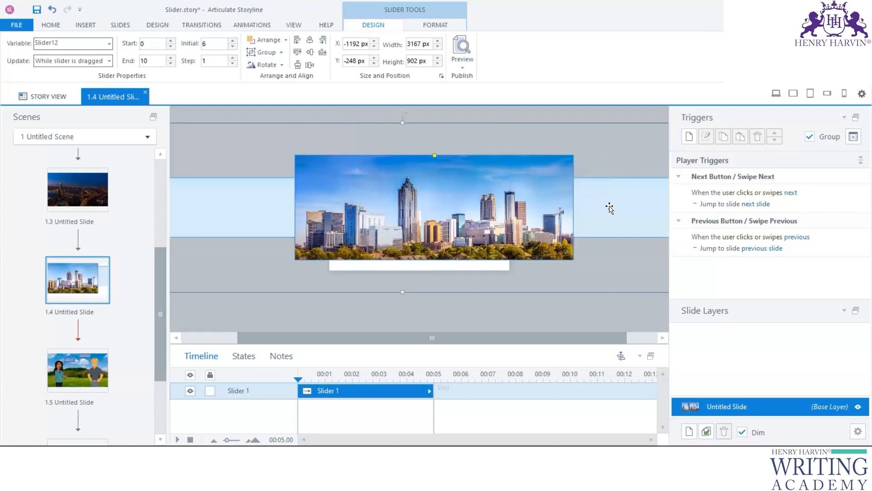
pyautogui.moveTo(614, 132); pyautogui.dragTo(615, 143)
# Examine how the example panorama slider on slide 1.2 is sized and placed around its slide
pyautogui.scroll(3, 99, 237)
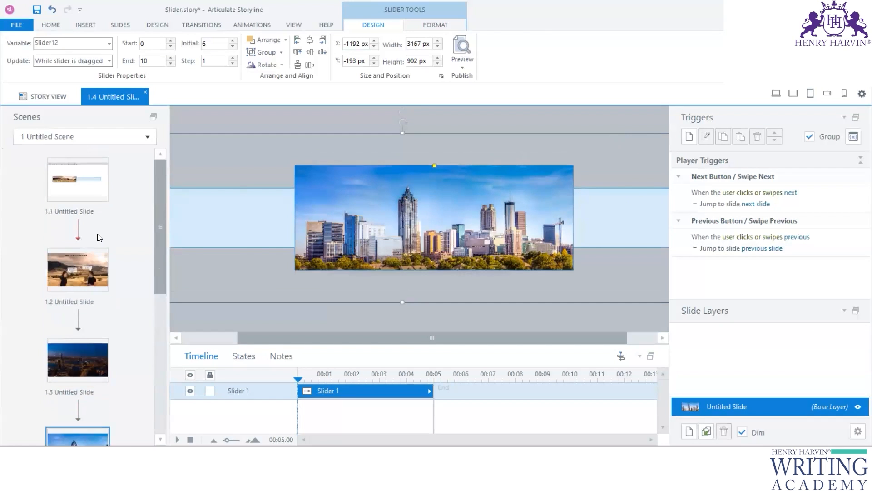
pyautogui.click(84, 266)
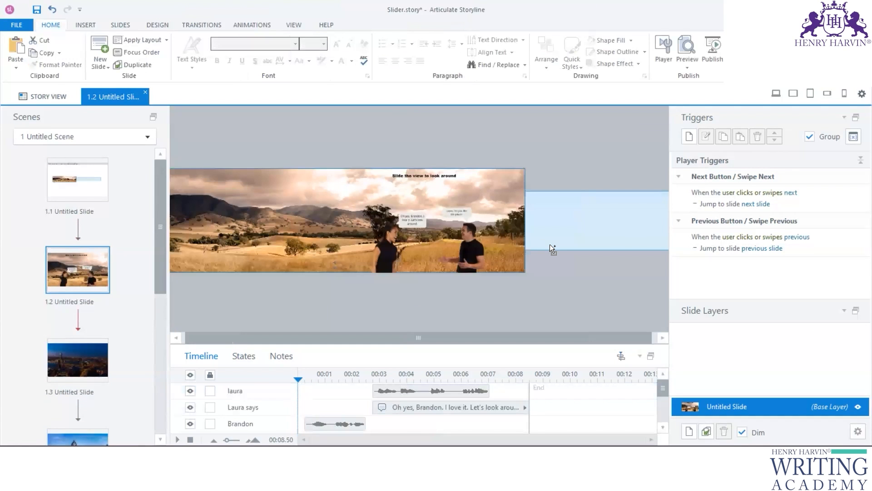
pyautogui.scroll(-1, 549, 244)
pyautogui.scroll(-1, 549, 245)
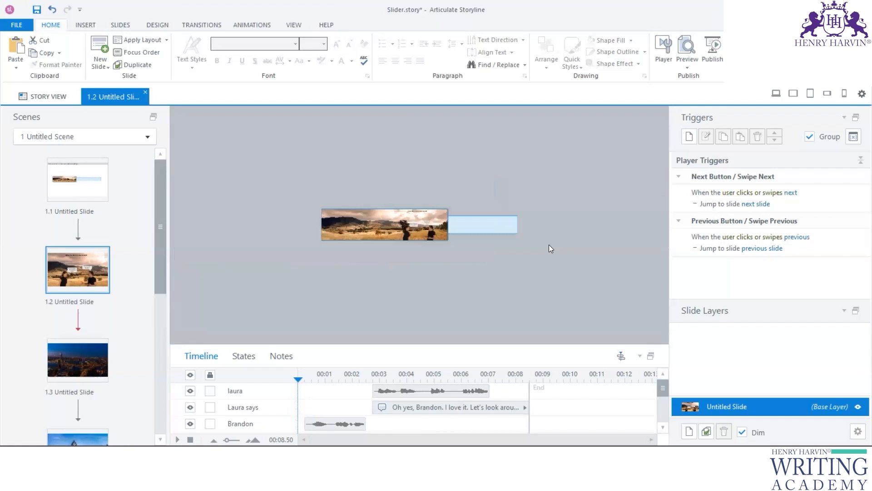
pyautogui.scroll(2, 549, 245)
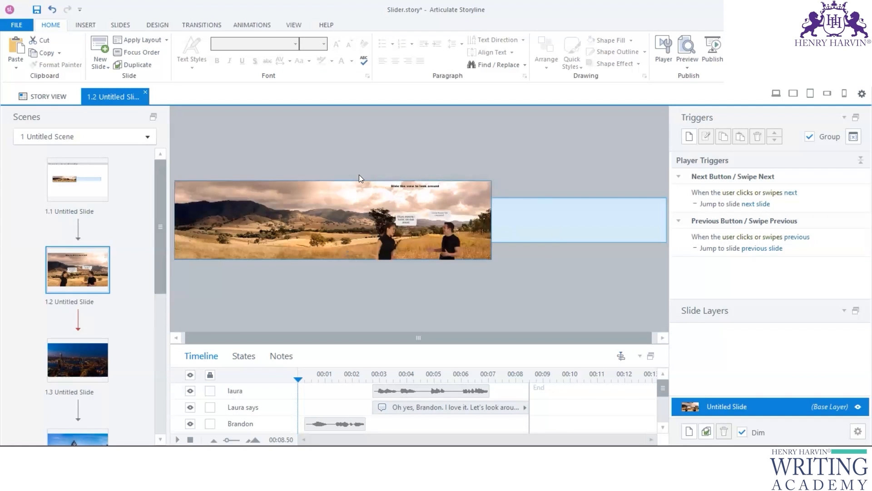
# Back on slide 1.4, nudge the skyline slider down and slightly reduce its overall size
pyautogui.scroll(-3, 93, 328)
pyautogui.click(80, 286)
pyautogui.click(518, 236)
pyautogui.moveTo(485, 159)
pyautogui.mouseDown()
pyautogui.moveTo(482, 222)
pyautogui.moveTo(485, 162)
pyautogui.mouseUp()
pyautogui.moveTo(629, 288); pyautogui.dragTo(624, 281)
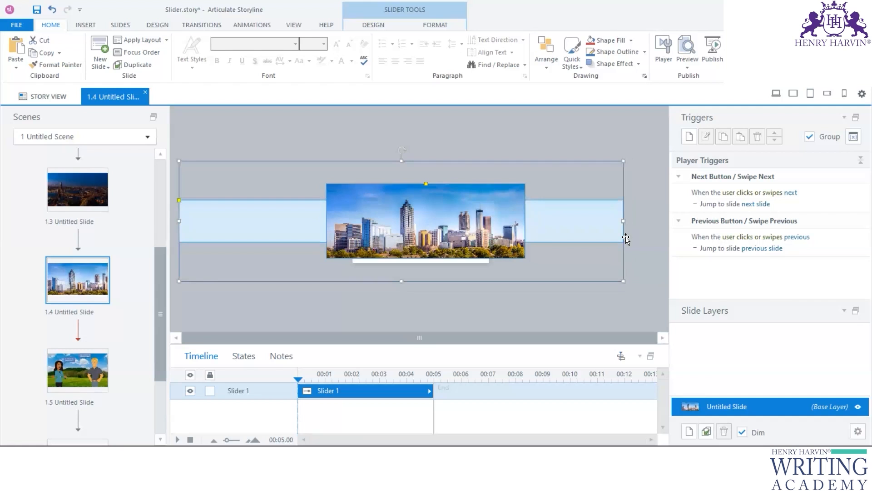
# Widen the skyline slider, lower it to line up with the slide's bottom edge, and return its thumb to the track's start
pyautogui.moveTo(624, 221); pyautogui.dragTo(653, 221)
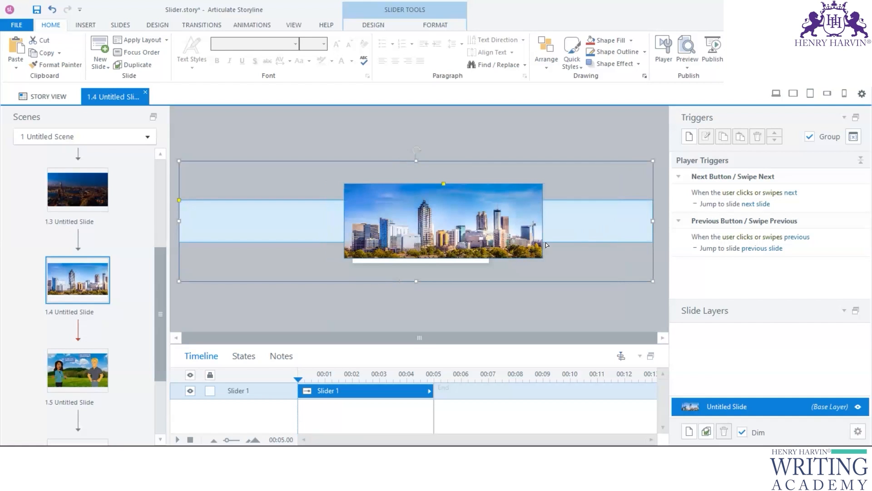
pyautogui.moveTo(538, 283); pyautogui.dragTo(538, 288)
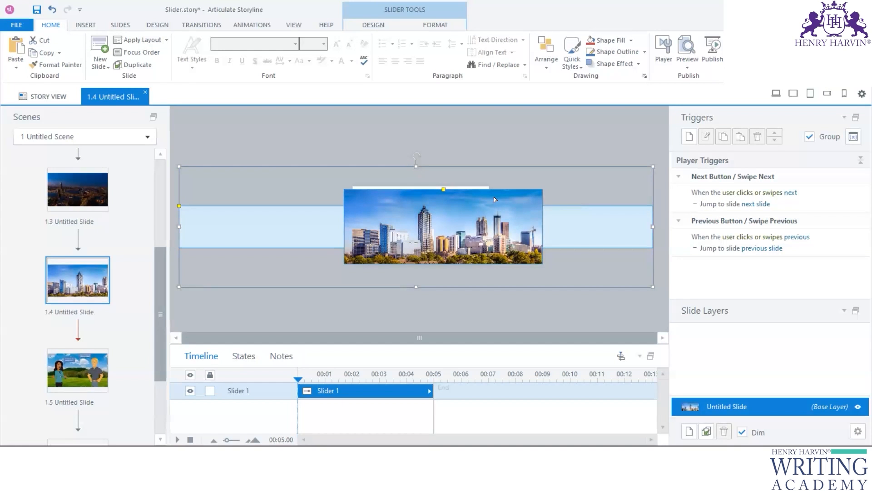
pyautogui.moveTo(506, 206); pyautogui.dragTo(252, 198)
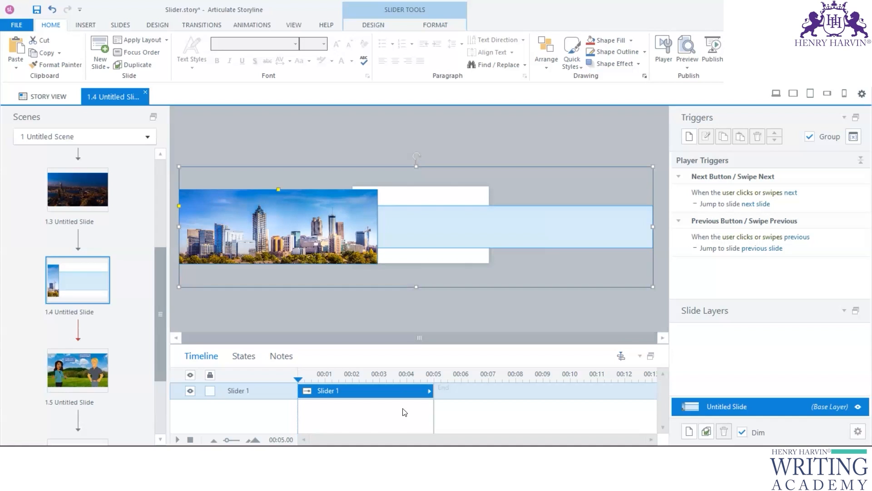
pyautogui.moveTo(353, 176)
pyautogui.mouseDown()
pyautogui.moveTo(353, 186)
pyautogui.moveTo(394, 193)
pyautogui.mouseUp()
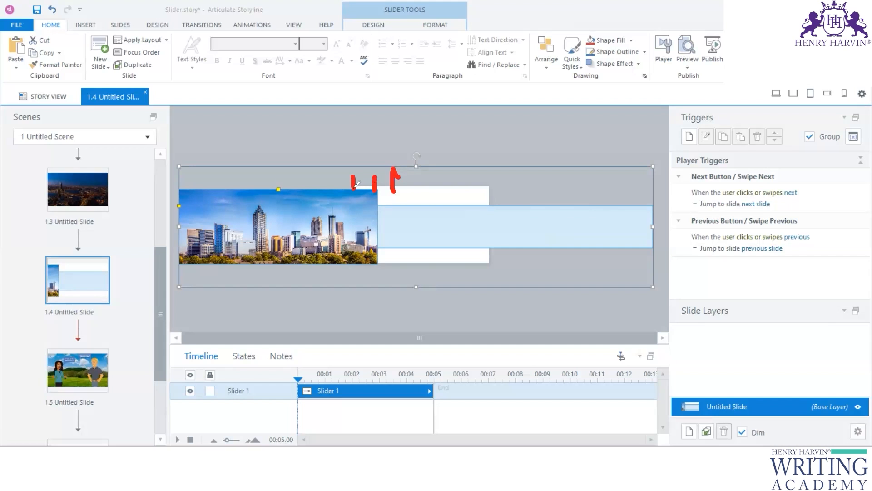
pyautogui.moveTo(372, 175); pyautogui.dragTo(375, 188)
pyautogui.moveTo(348, 181)
pyautogui.mouseDown()
pyautogui.moveTo(497, 218)
pyautogui.moveTo(477, 266)
pyautogui.moveTo(348, 191)
pyautogui.mouseUp()
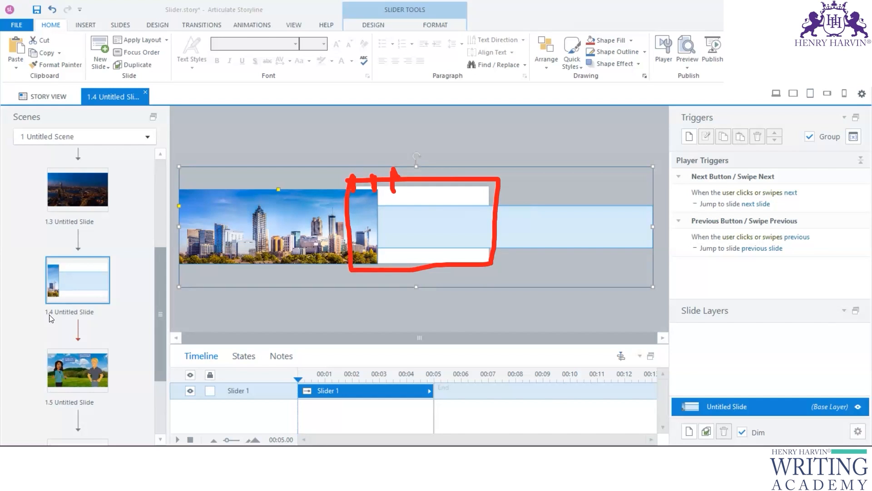
pyautogui.moveTo(301, 214); pyautogui.dragTo(608, 223)
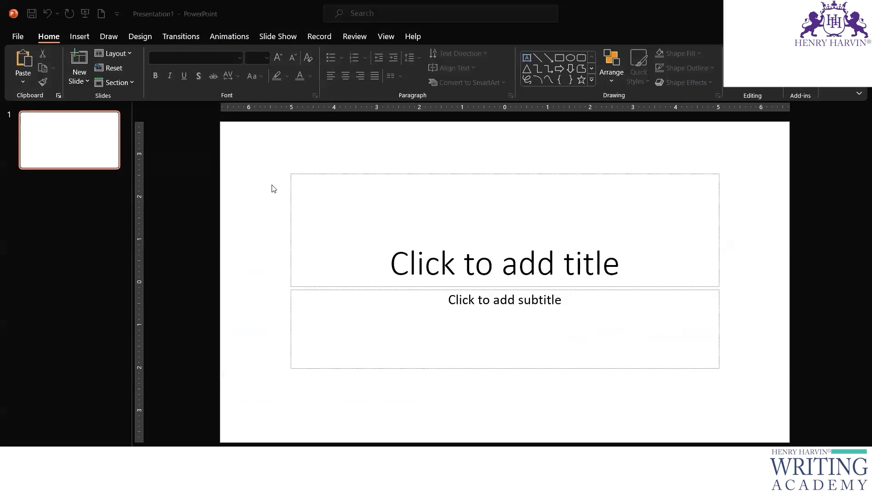
# Switch to Google Chrome and get its empty new tab ready for a web search
pyautogui.hotkey('alt', 'Tab')
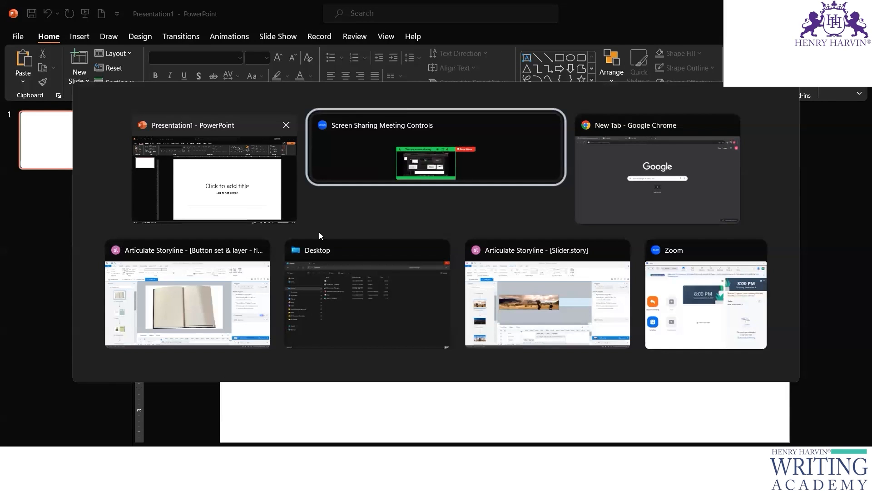
pyautogui.hotkey('alt', 'Tab')
pyautogui.click(599, 202)
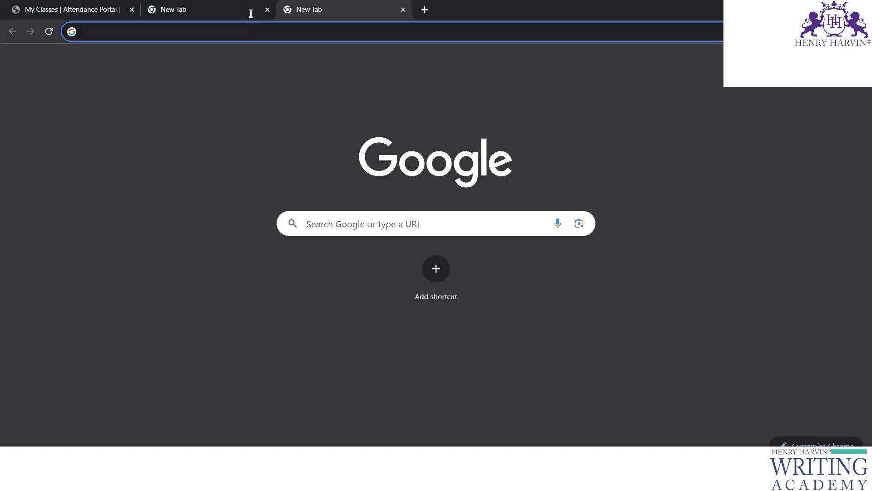
pyautogui.click(251, 24)
pyautogui.write('diagram')
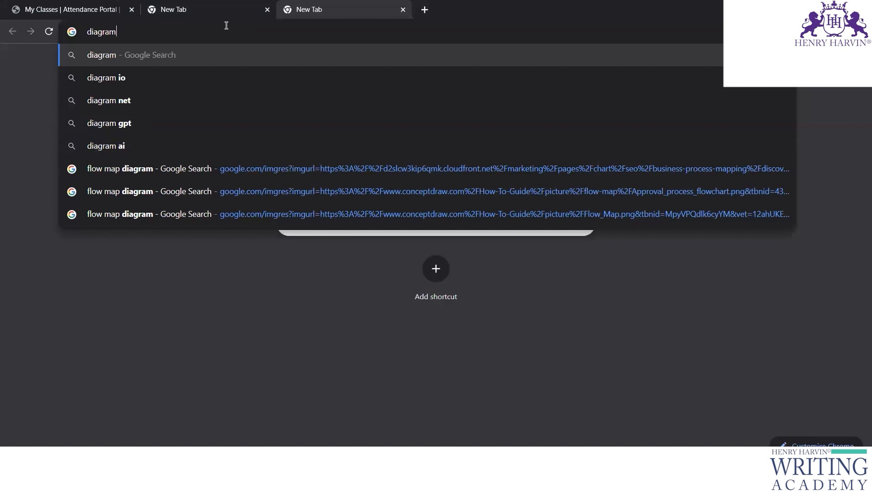
pyautogui.press('BackSpace')
pyautogui.press('BackSpace')
pyautogui.press('BackSpace')
pyautogui.press('BackSpace')
pyautogui.press('BackSpace')
pyautogui.press('BackSpace')
pyautogui.press('BackSpace')
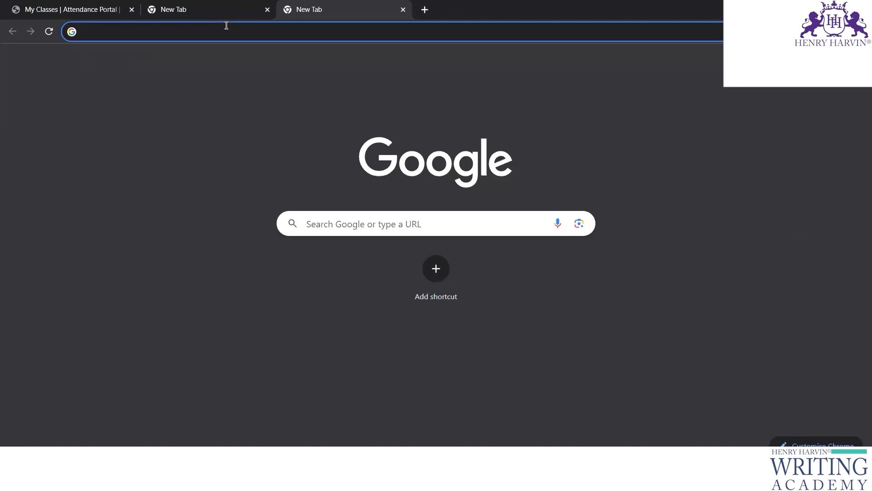
# Search Google for "horizontal process flow chart"
pyautogui.write('hotizonal line')
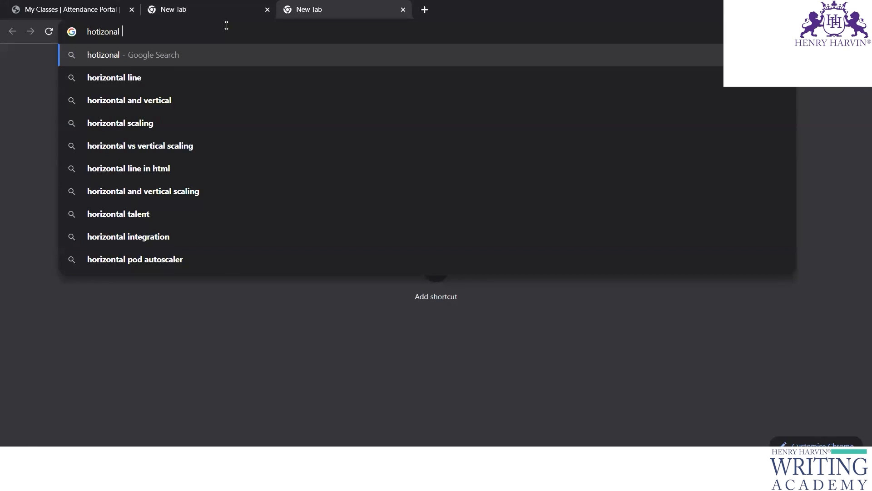
pyautogui.press('Down')
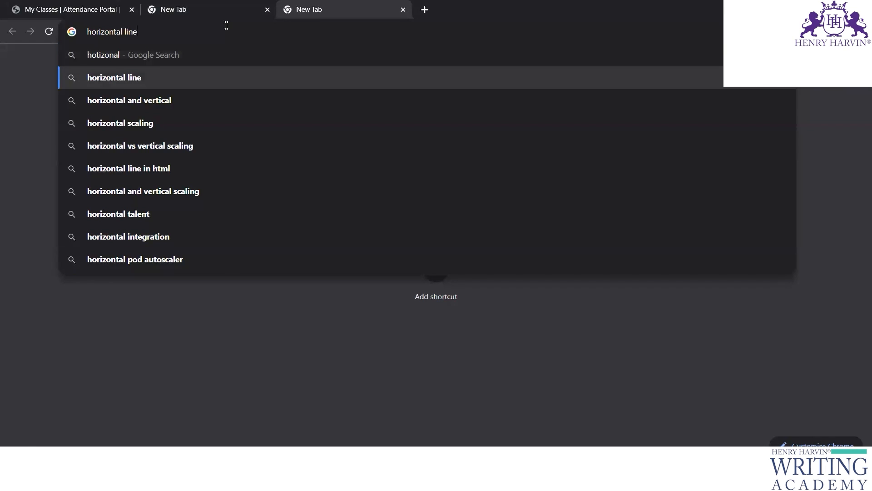
pyautogui.hotkey('ctrl', 'BackSpace')
pyautogui.write('flow')
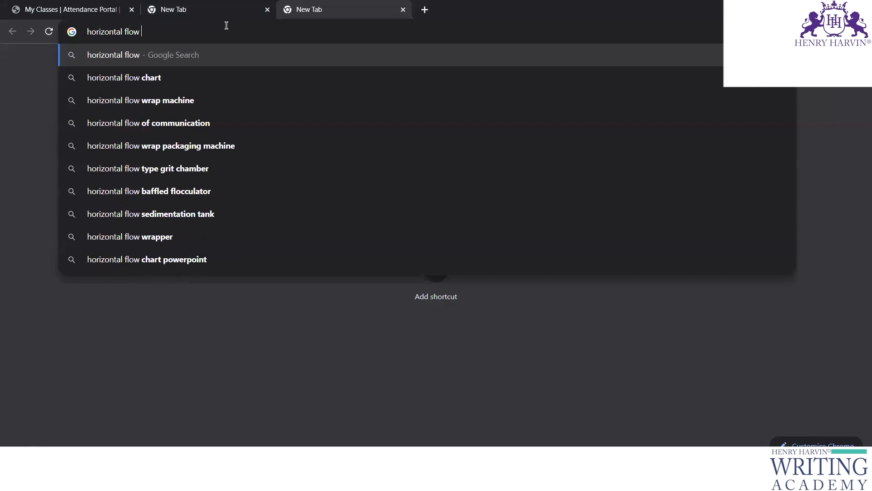
pyautogui.press('BackSpace')
pyautogui.press('BackSpace')
pyautogui.press('BackSpace')
pyautogui.press('BackSpace')
pyautogui.press('BackSpace')
pyautogui.write('pro')
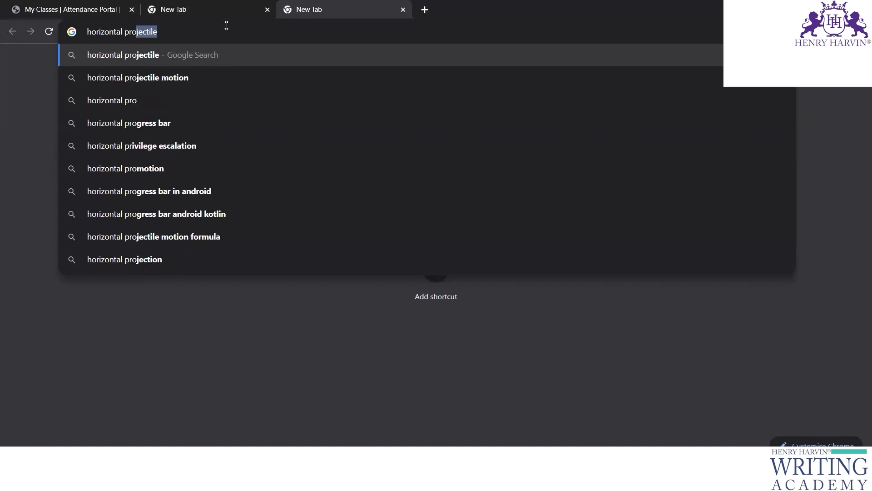
pyautogui.write('cess')
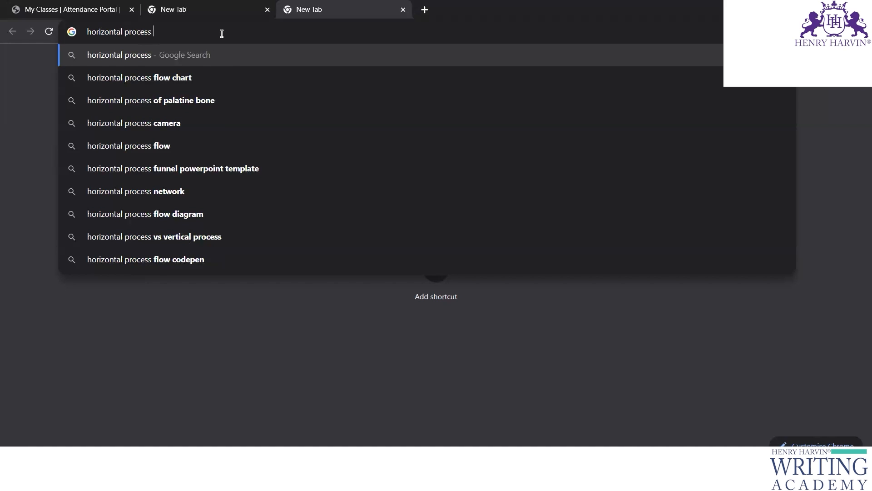
pyautogui.click(201, 78)
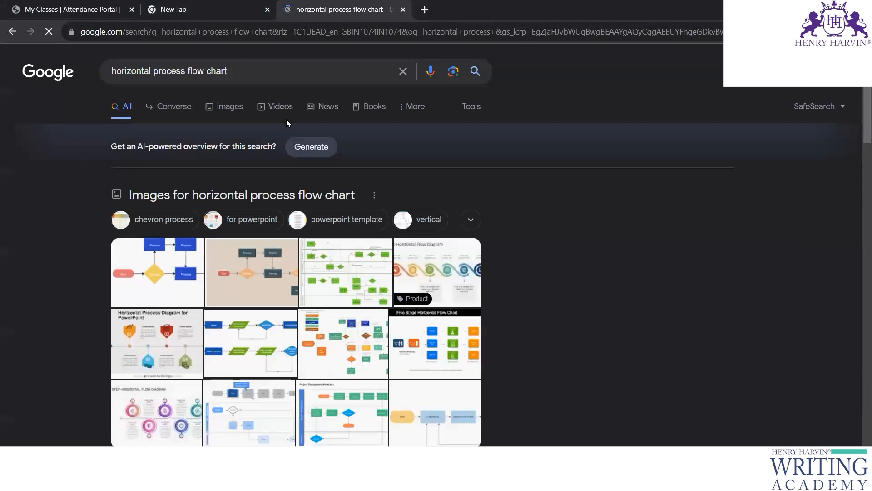
# Open the two-row blue and green flowchart picture from the search results in a new tab
pyautogui.scroll(-3, 278, 205)
pyautogui.rightClick(237, 155)
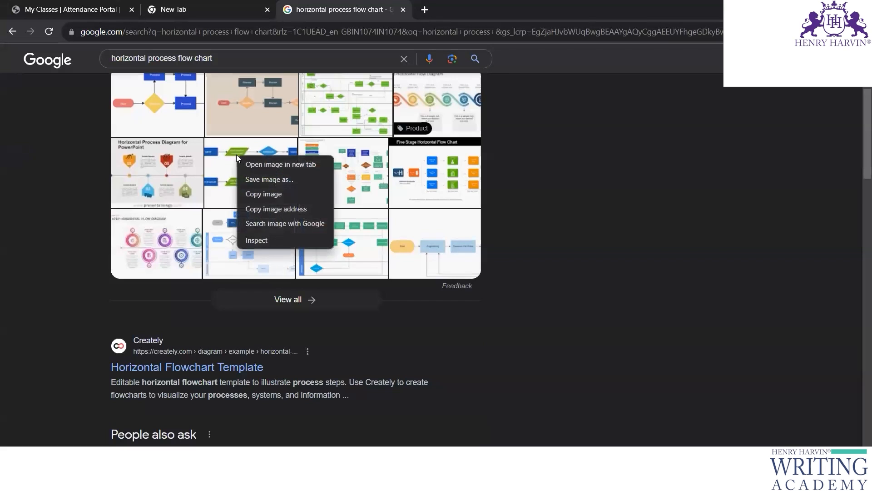
pyautogui.click(251, 164)
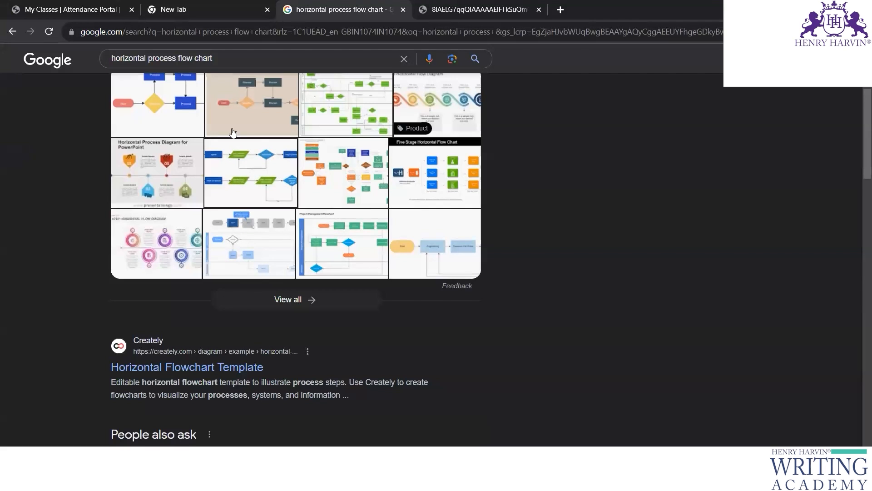
# Show the image results and open the Creately Horizontal Flowchart Template and the Wondershare EdrawMax flowchart in new tabs for viewing
pyautogui.scroll(3, 260, 162)
pyautogui.click(231, 109)
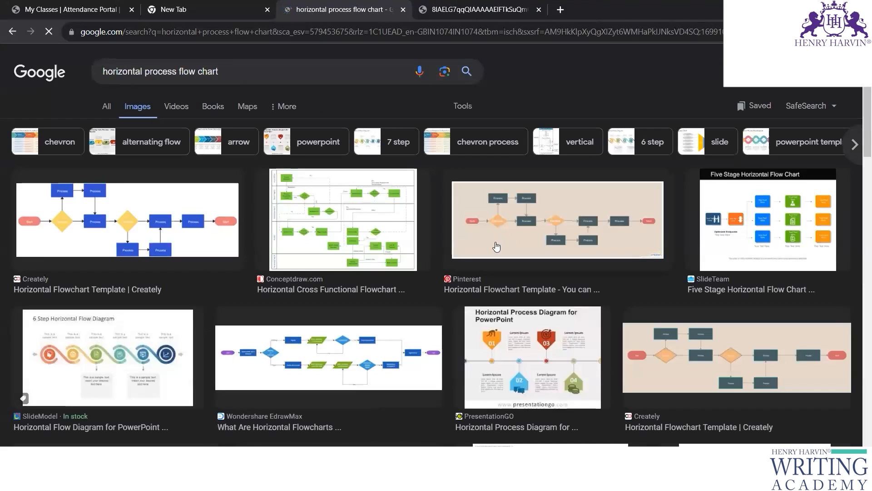
pyautogui.rightClick(112, 199)
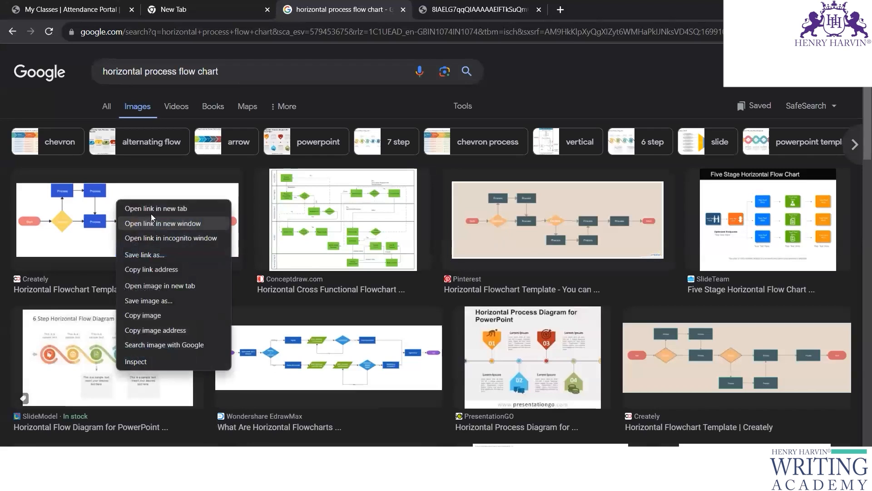
pyautogui.click(156, 208)
pyautogui.rightClick(315, 354)
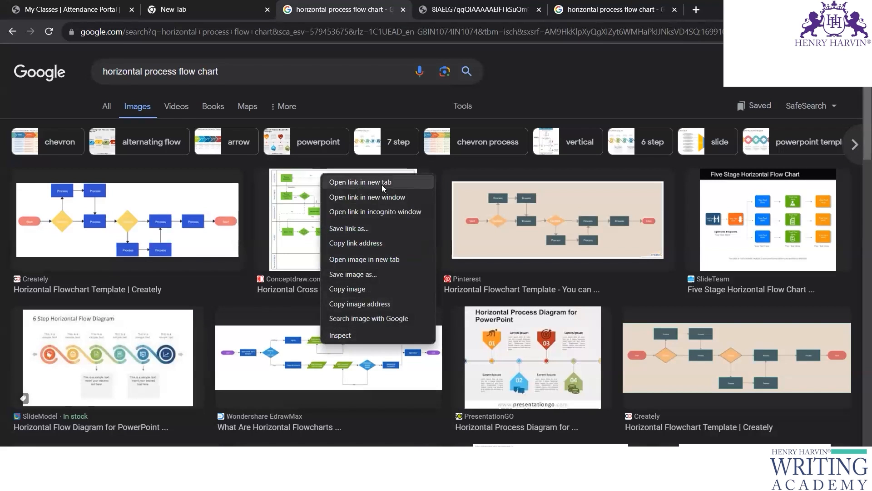
pyautogui.click(359, 184)
pyautogui.click(557, 11)
pyautogui.click(649, 11)
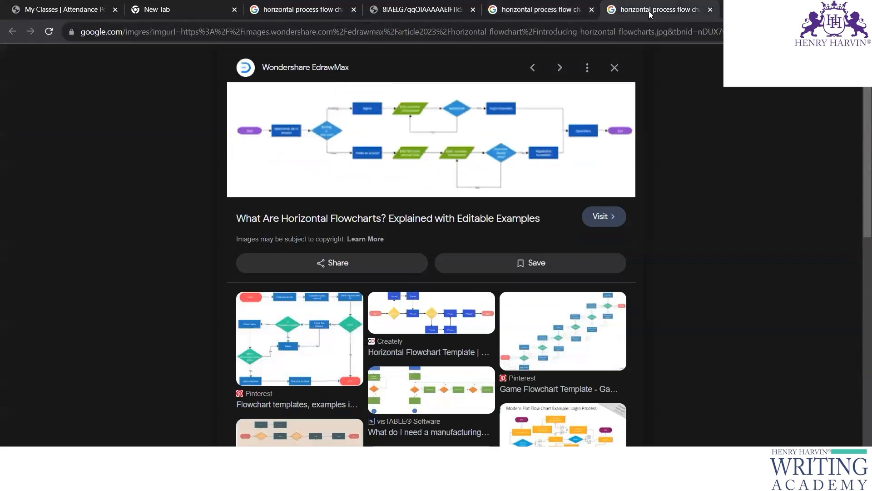
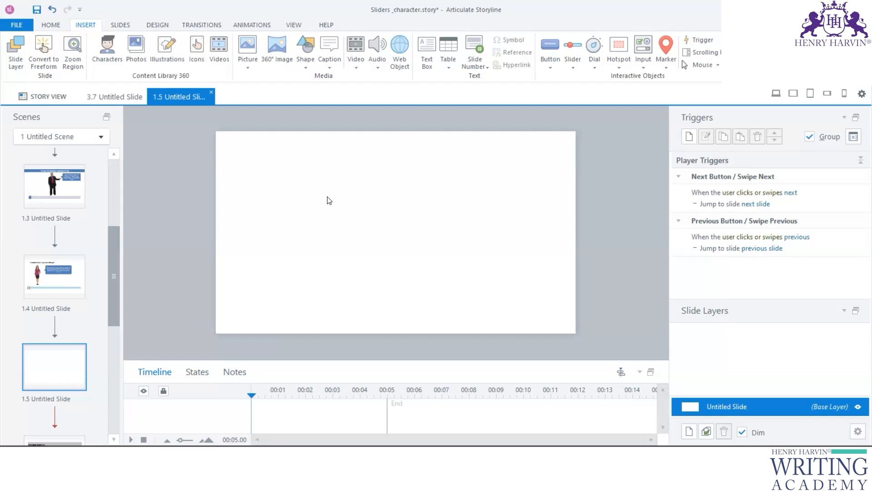
pyautogui.press('alt')
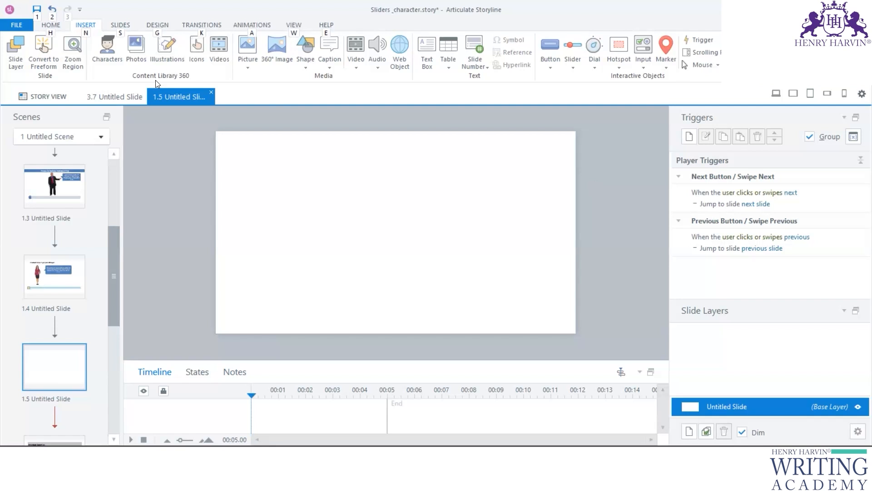
pyautogui.click(50, 25)
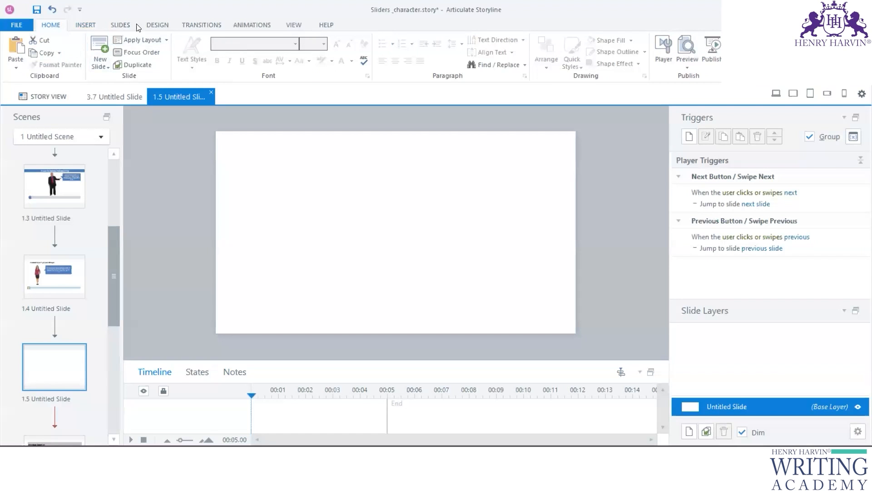
# Add a full-width text box along the upper edge of slide 1.5 reading "Steps involved in business problem solving" at font size 18
pyautogui.click(88, 26)
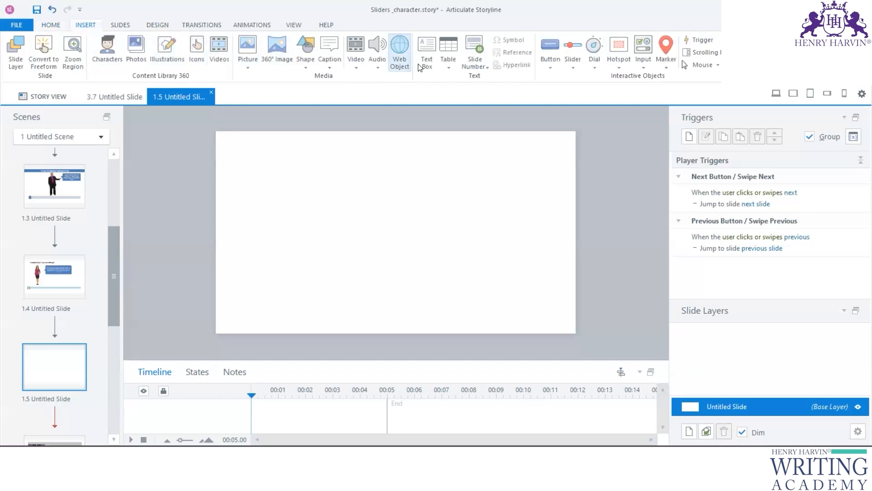
pyautogui.click(426, 49)
pyautogui.moveTo(217, 132); pyautogui.dragTo(574, 162)
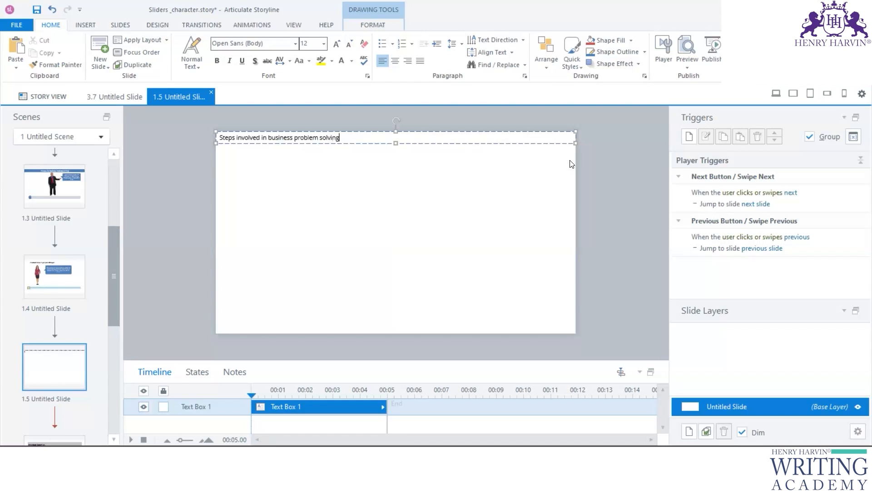
pyautogui.hotkey('ctrl', 'a')
pyautogui.hotkey('ctrl', 'shift', '.')
pyautogui.hotkey('ctrl', 'shift', '.')
pyautogui.hotkey('ctrl', 'shift', '.')
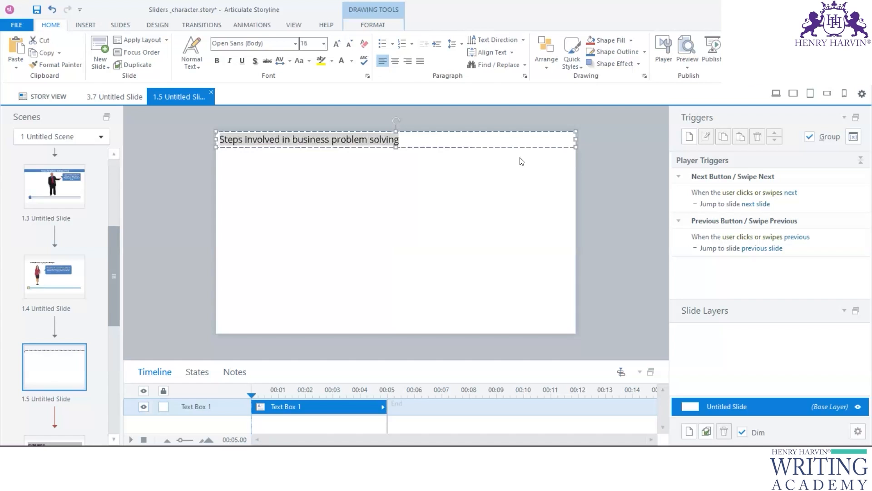
# Switch to Google Chrome and search for "steps in data analysis"
pyautogui.hotkey('alt', 'Tab')
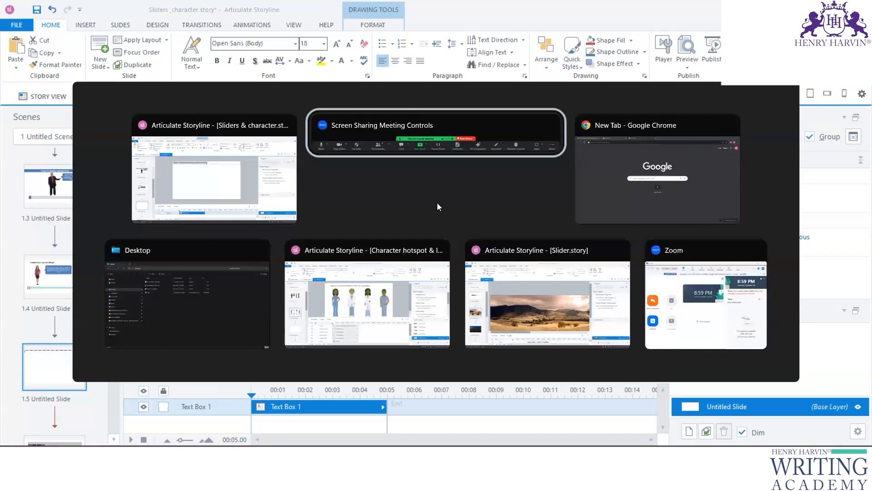
pyautogui.click(615, 192)
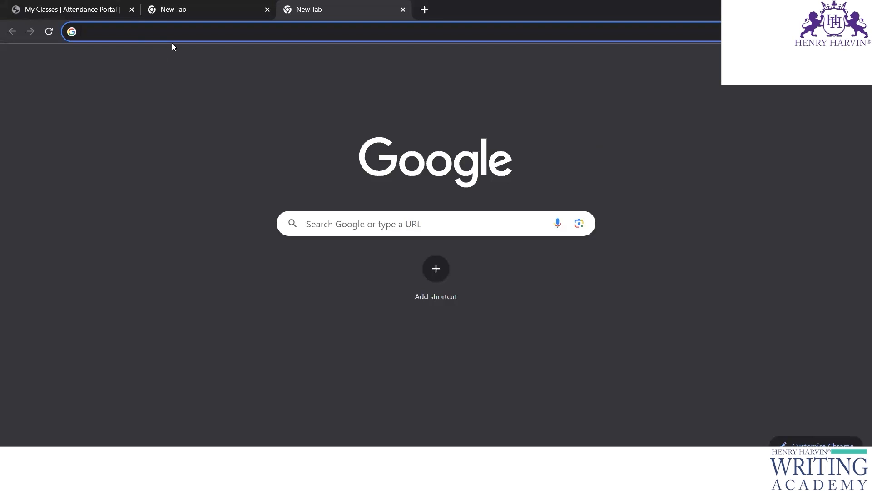
pyautogui.write('steps')
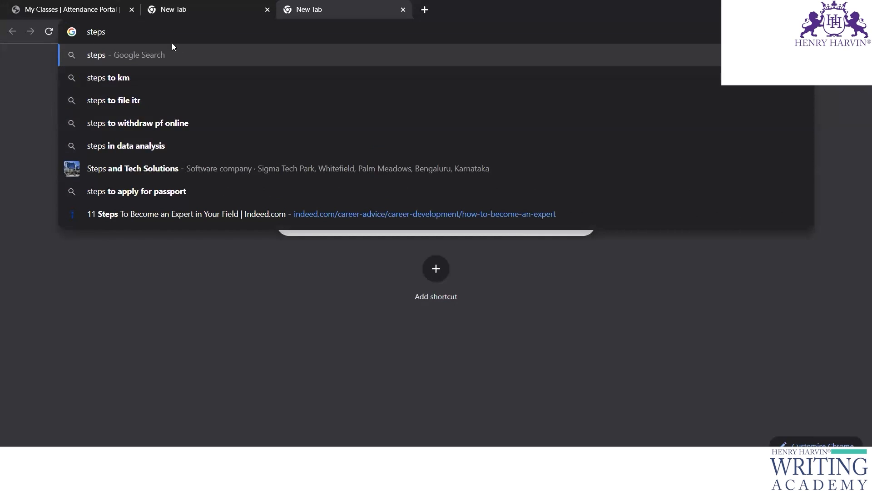
pyautogui.write(' in')
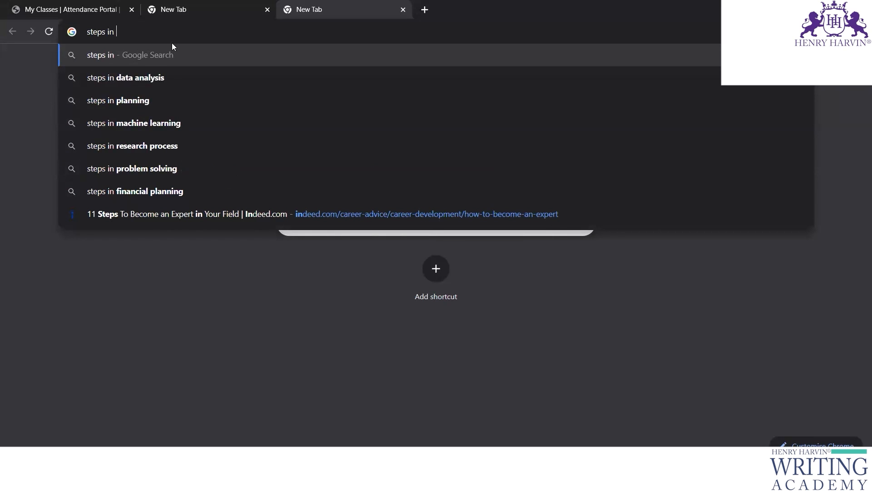
pyautogui.press('Down')
pyautogui.press('Return')
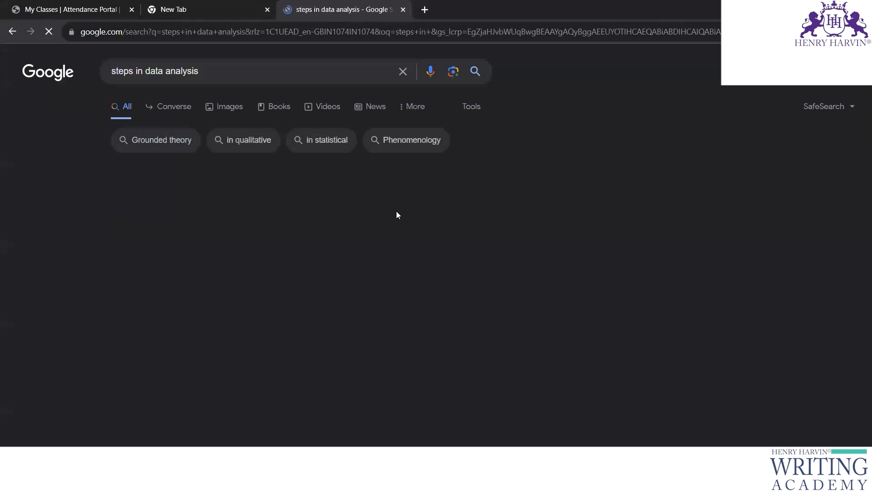
# Look through the search results and view the G2 circular five-step data analysis diagram in a new tab
pyautogui.scroll(-3, 192, 372)
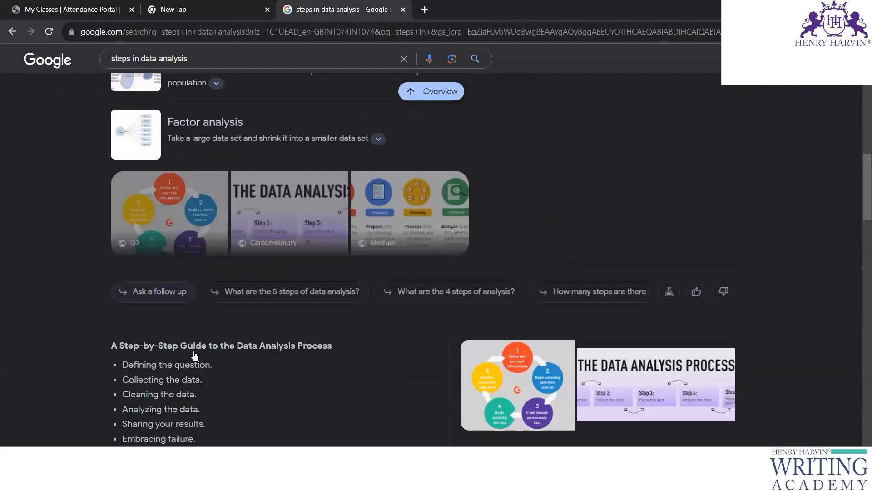
pyautogui.scroll(-3, 194, 350)
pyautogui.scroll(-2, 198, 253)
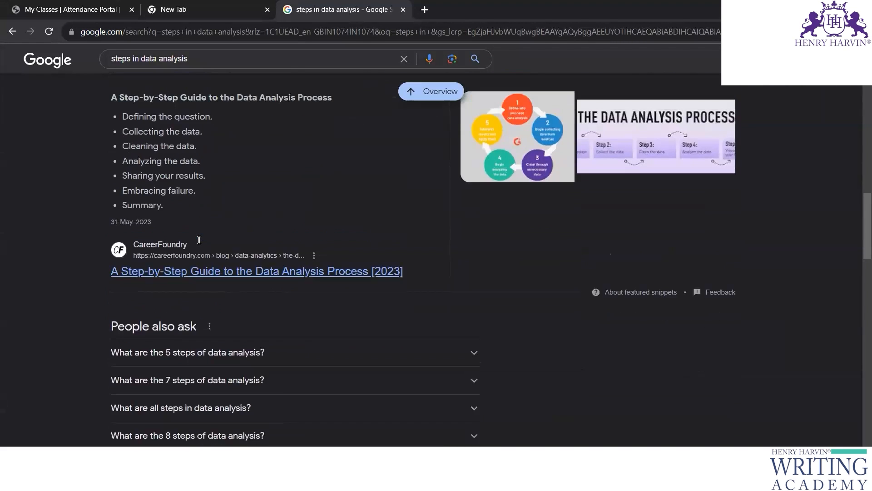
pyautogui.scroll(5, 199, 240)
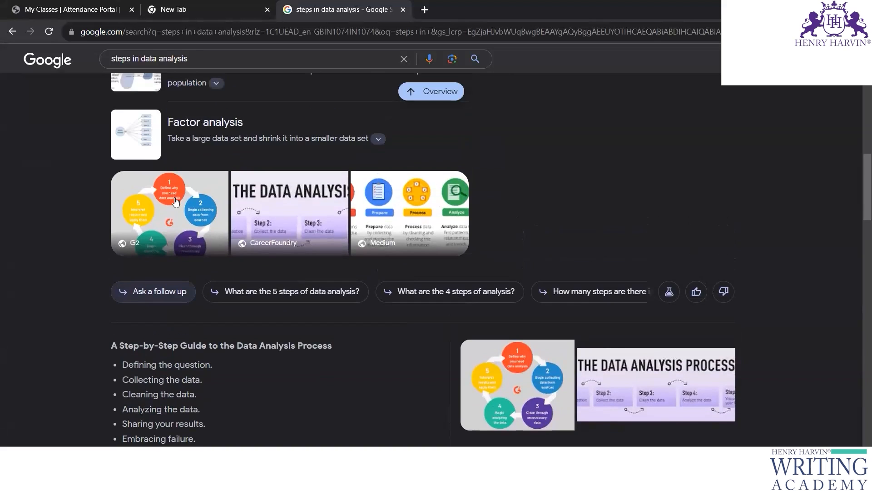
pyautogui.rightClick(172, 191)
pyautogui.click(198, 197)
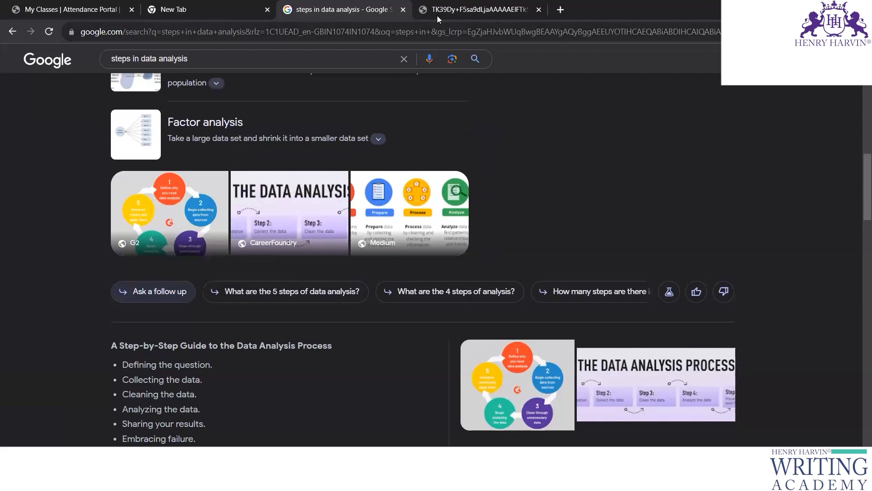
pyautogui.click(493, 10)
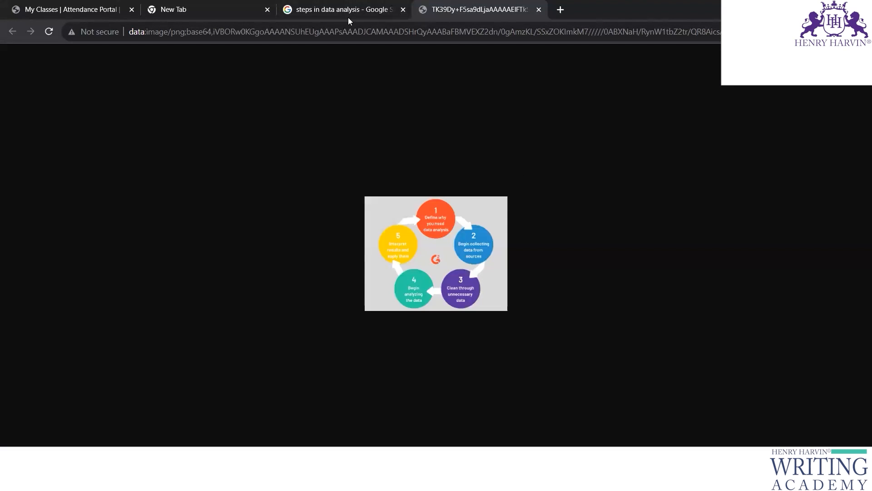
# Search Google for "steps in data analysis" in another new tab and show the image results
pyautogui.click(287, 10)
pyautogui.scroll(10, 317, 163)
pyautogui.moveTo(188, 59); pyautogui.dragTo(101, 57)
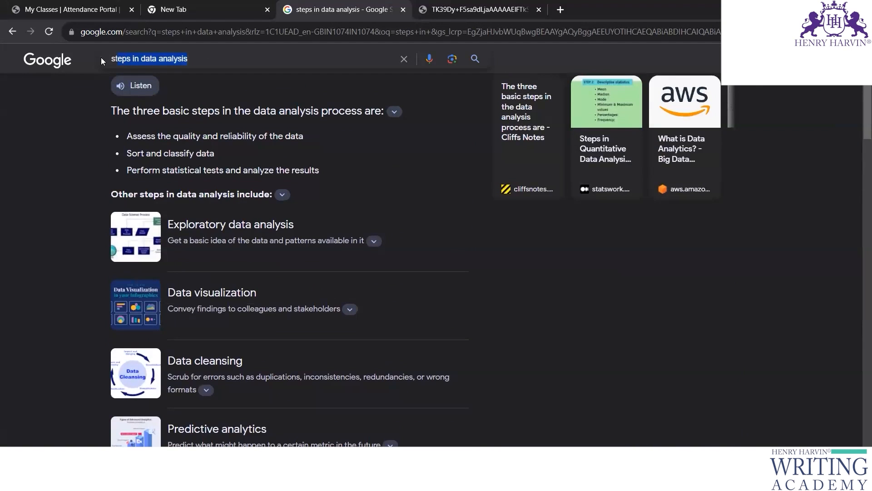
pyautogui.click(561, 9)
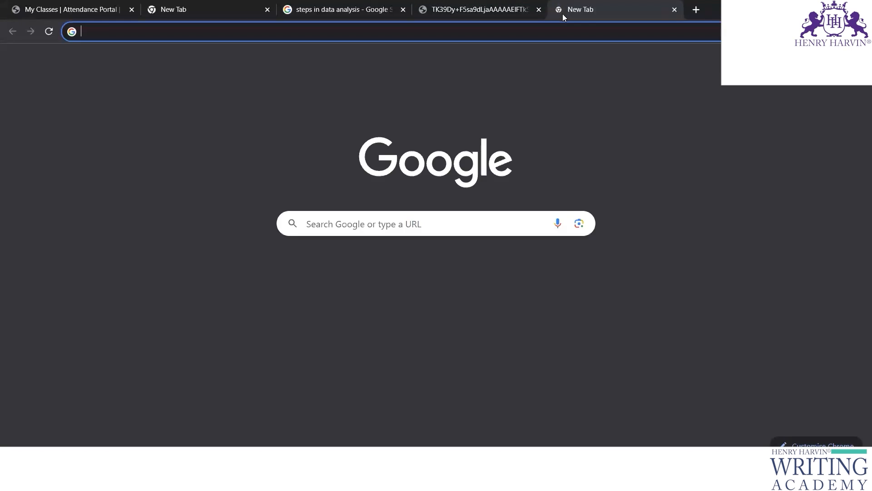
pyautogui.write('steps in data analysis')
pyautogui.press('Return')
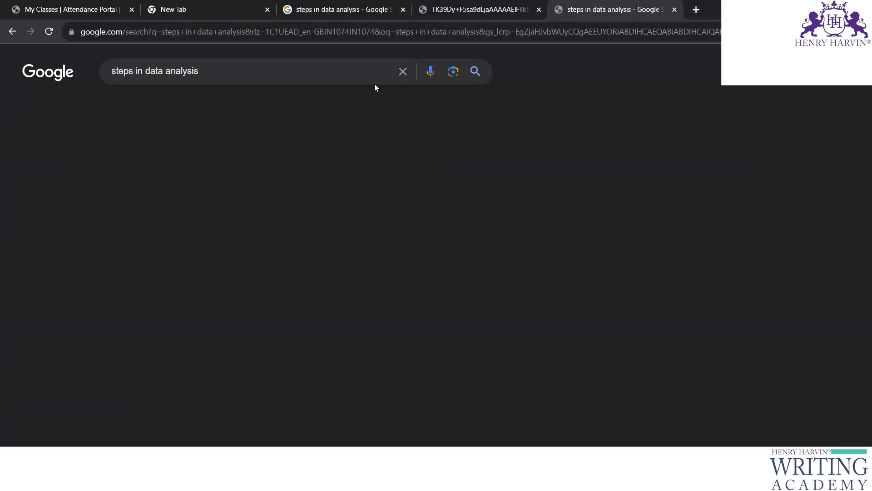
pyautogui.click(481, 70)
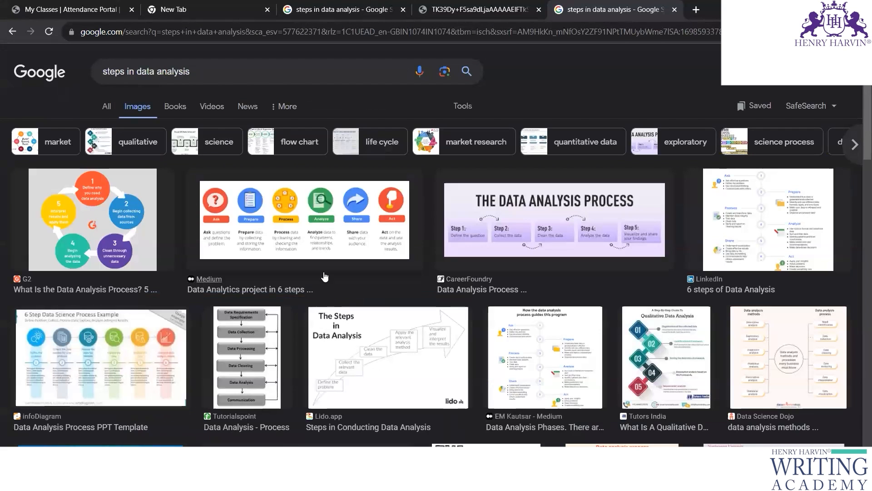
# Open the Medium six-step data analytics picture in a new tab and visit its source article
pyautogui.rightClick(320, 217)
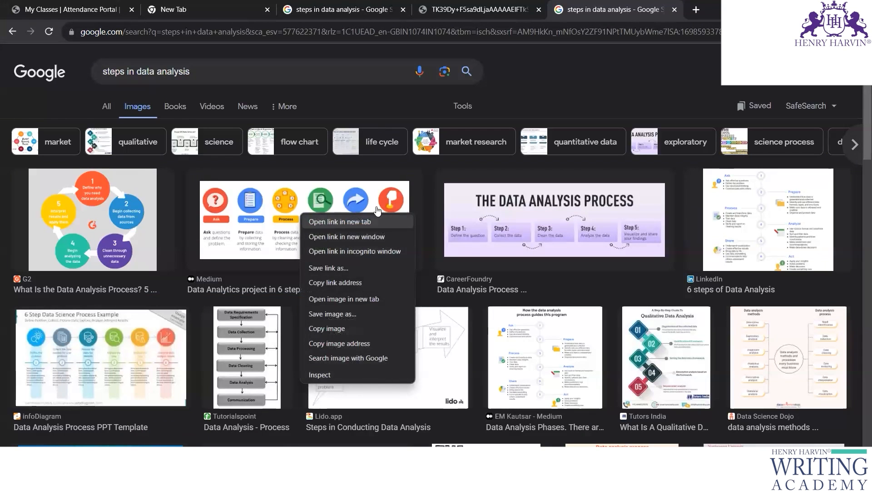
pyautogui.click(332, 222)
pyautogui.click(659, 9)
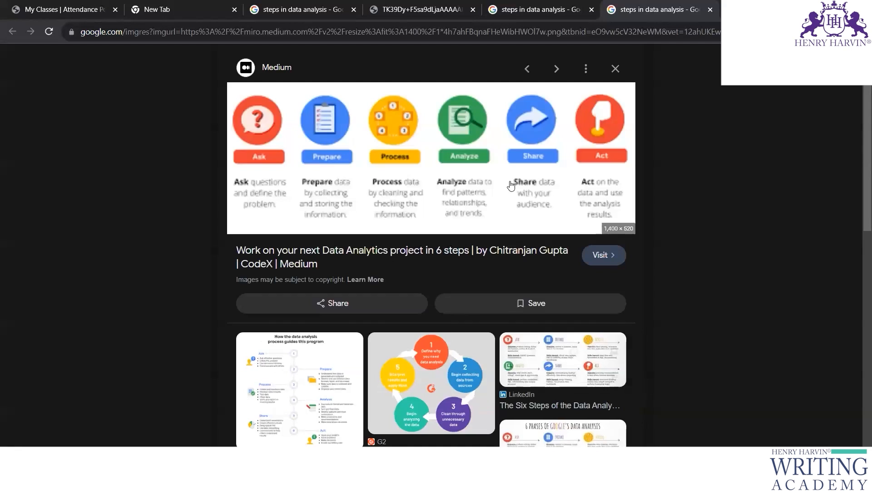
pyautogui.click(410, 255)
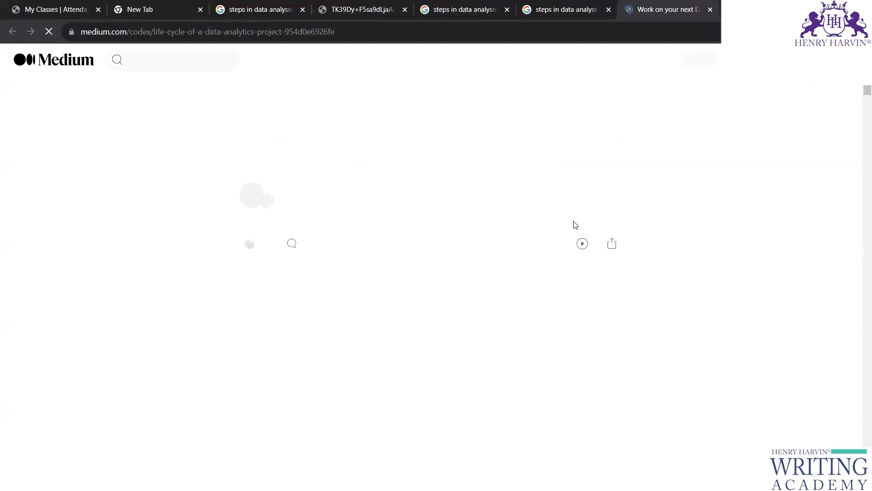
# Enlarge the six-step Ask-to-Act picture in the Medium article and copy the image
pyautogui.scroll(-10, 559, 259)
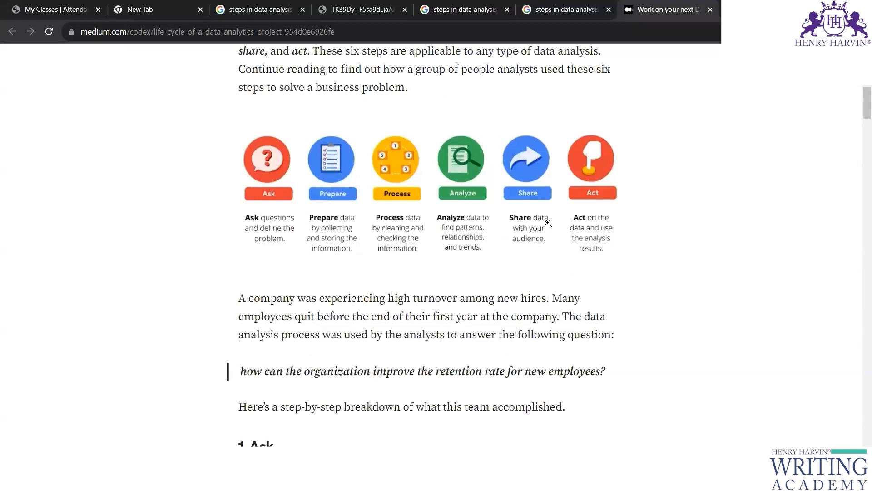
pyautogui.rightClick(413, 173)
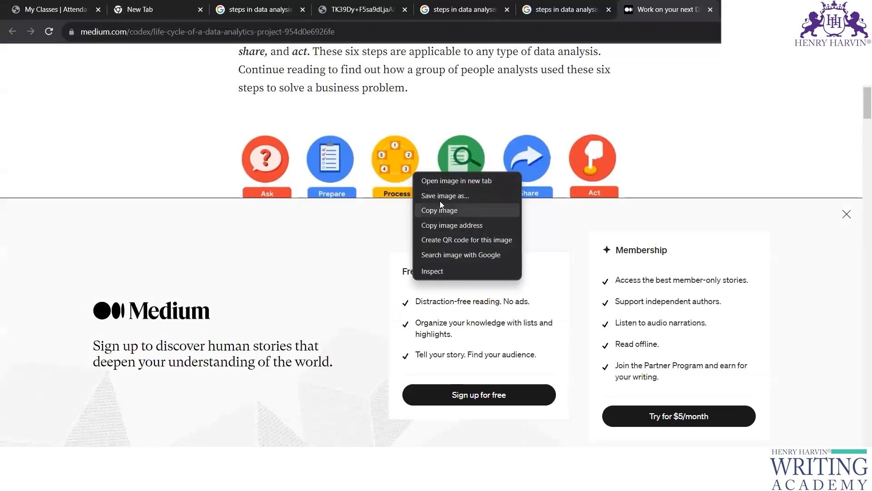
pyautogui.click(440, 209)
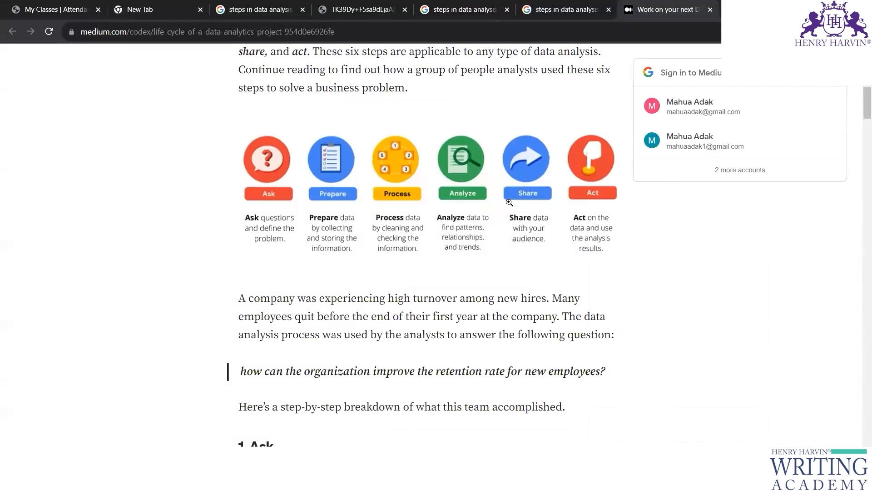
pyautogui.click(509, 203)
pyautogui.rightClick(473, 191)
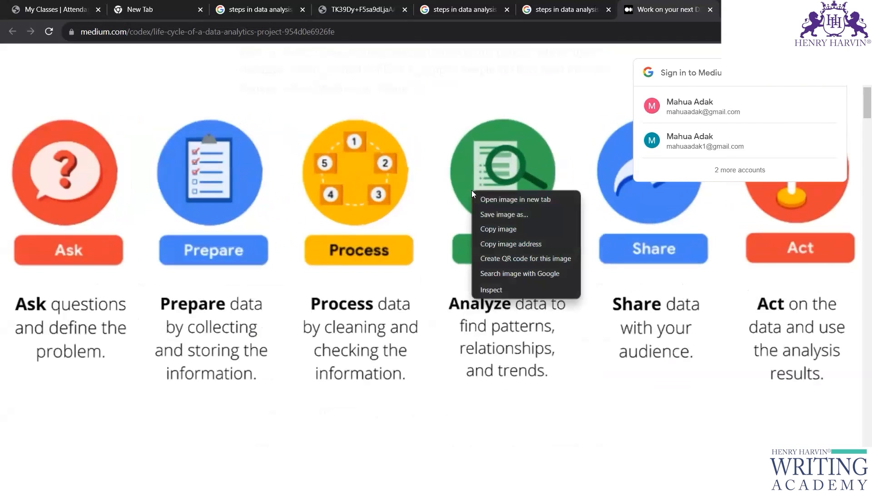
pyautogui.click(491, 229)
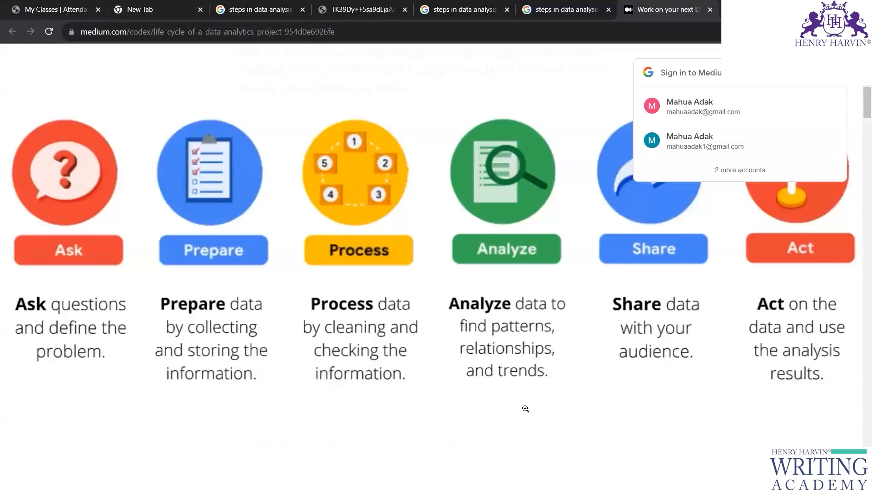
# Switch to the Articulate Storyline sliders project and paste the copied six-step picture onto slide 1.5
pyautogui.hotkey('alt', 'Tab')
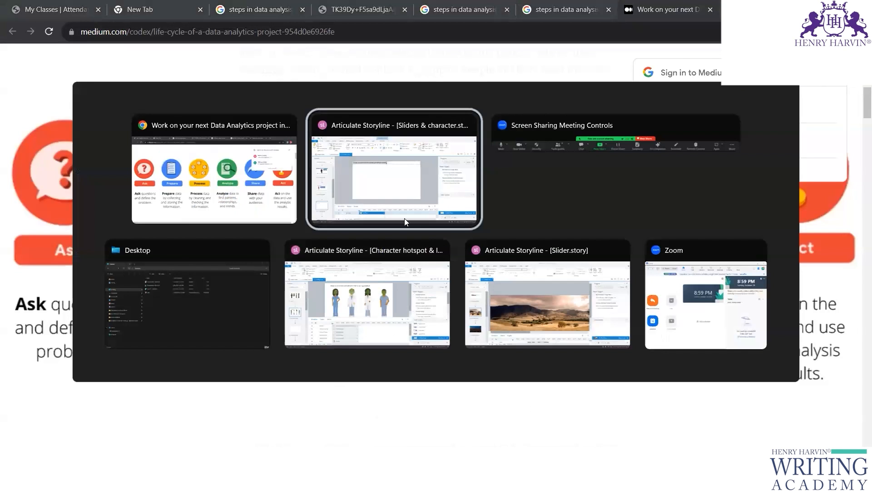
pyautogui.rightClick(220, 196)
pyautogui.click(241, 236)
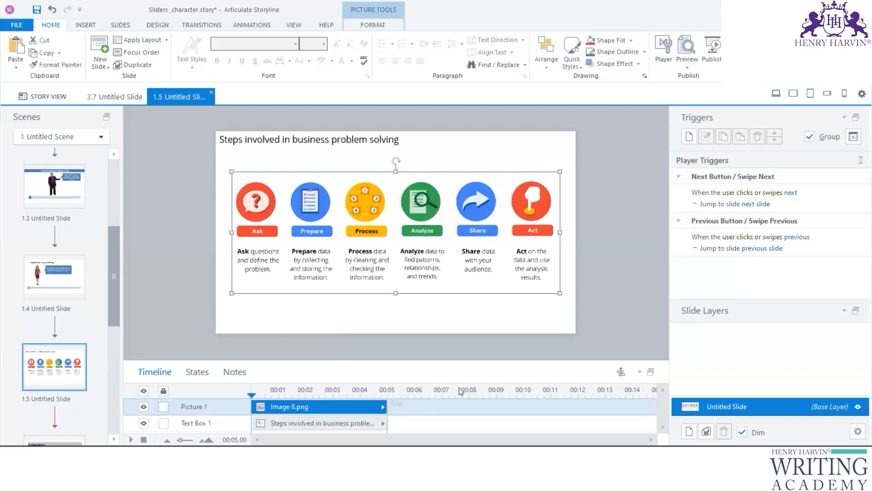
# Switch to Chrome and copy the search phrase "steps in data analysis" from the first Google results page
pyautogui.hotkey('alt', 'Tab')
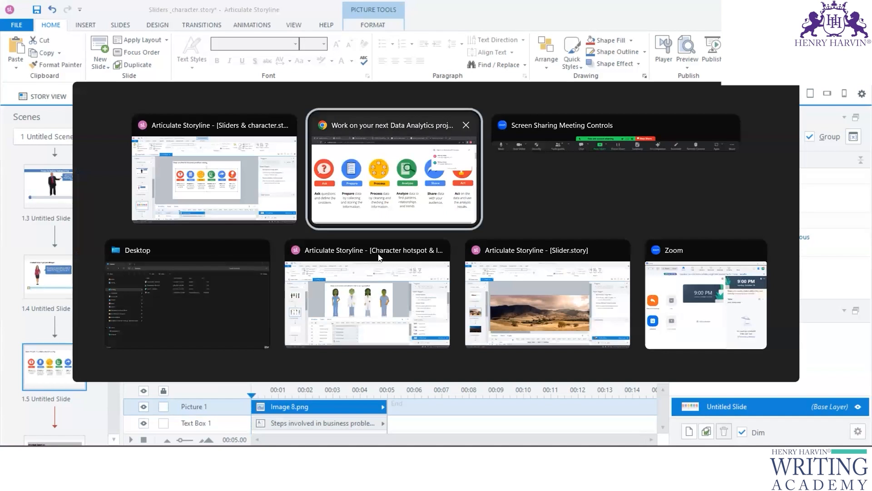
pyautogui.press('Escape')
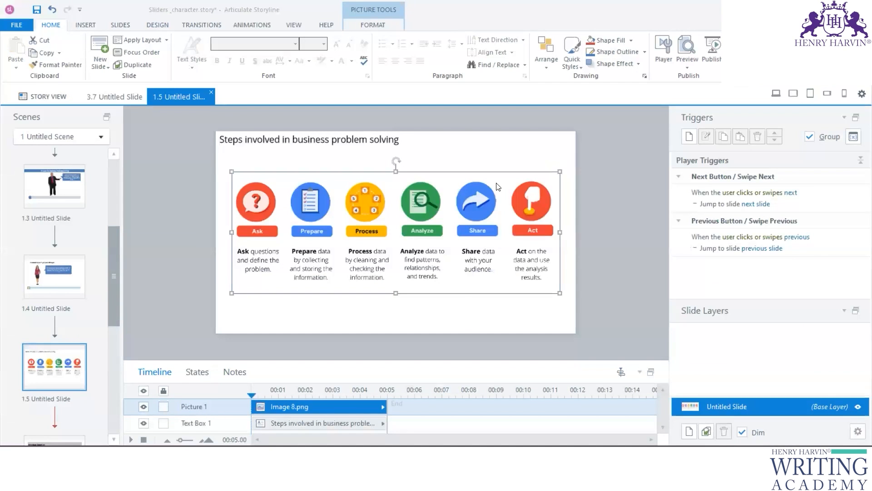
pyautogui.hotkey('alt', 'Tab')
pyautogui.hotkey('alt', 'Tab')
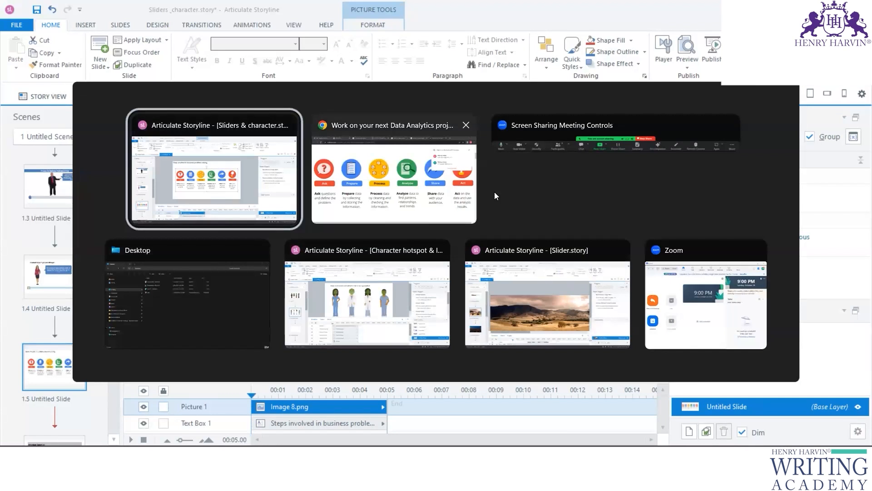
pyautogui.click(392, 178)
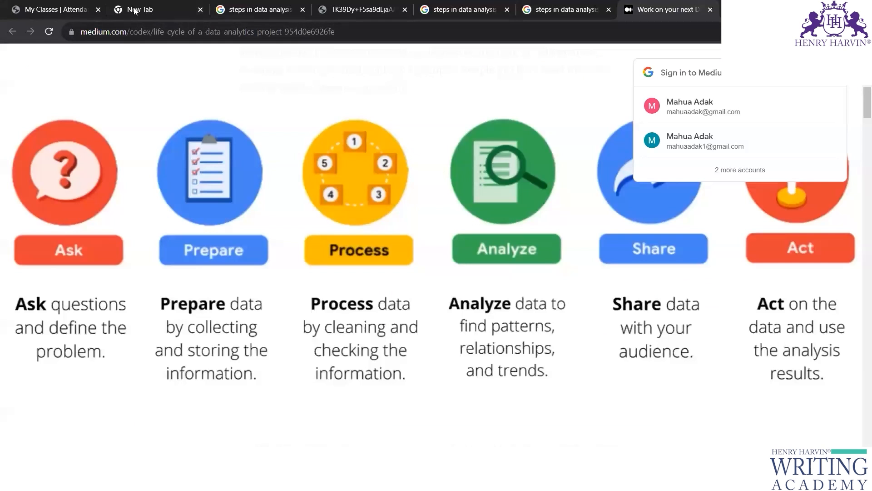
pyautogui.click(178, 9)
pyautogui.hotkey('ctrl', 'Tab')
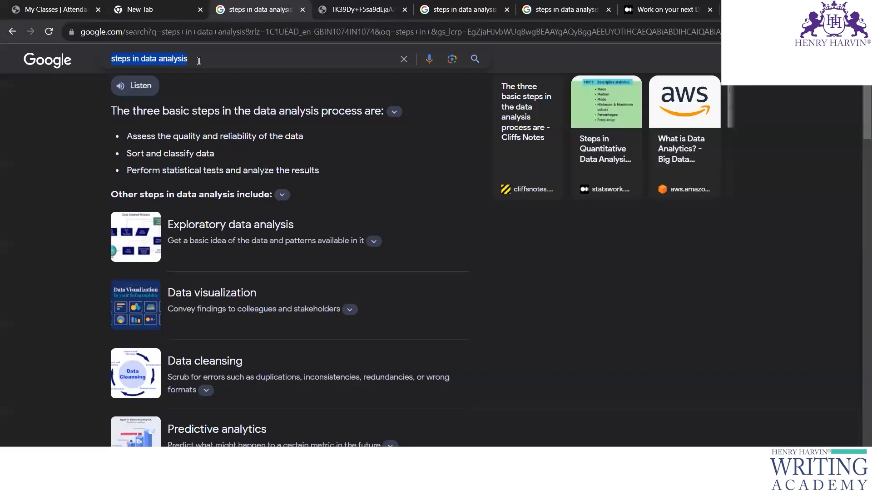
# Switch back to Articulate Storyline and replace "business problem solving" in the slide title with the copied phrase "steps in data analysis"
pyautogui.hotkey('alt', 'Tab')
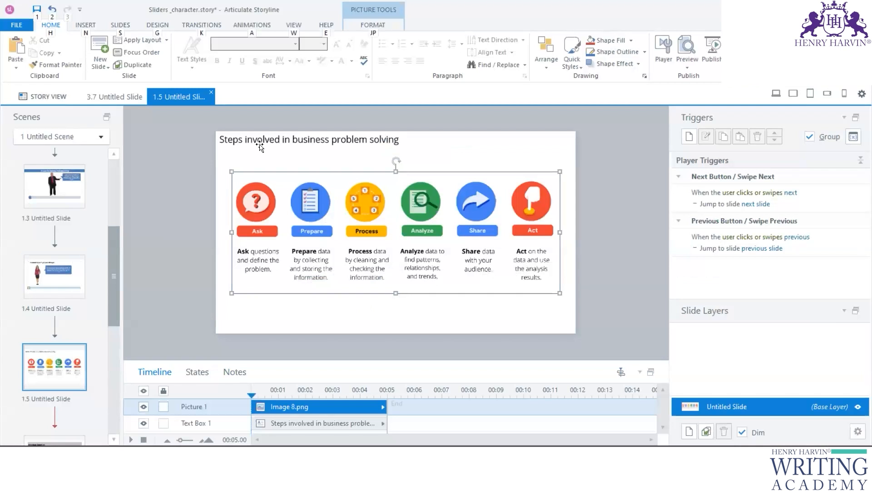
pyautogui.click(293, 139)
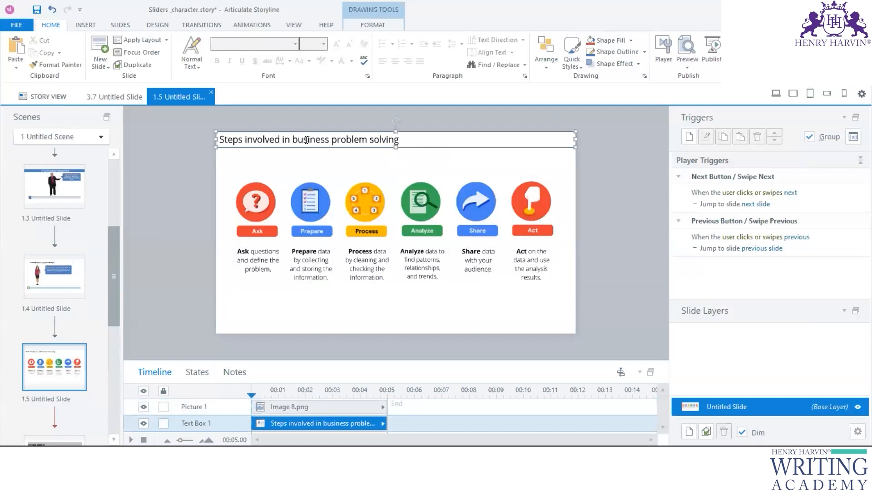
pyautogui.moveTo(293, 139); pyautogui.dragTo(400, 139)
pyautogui.hotkey('ctrl', 'v')
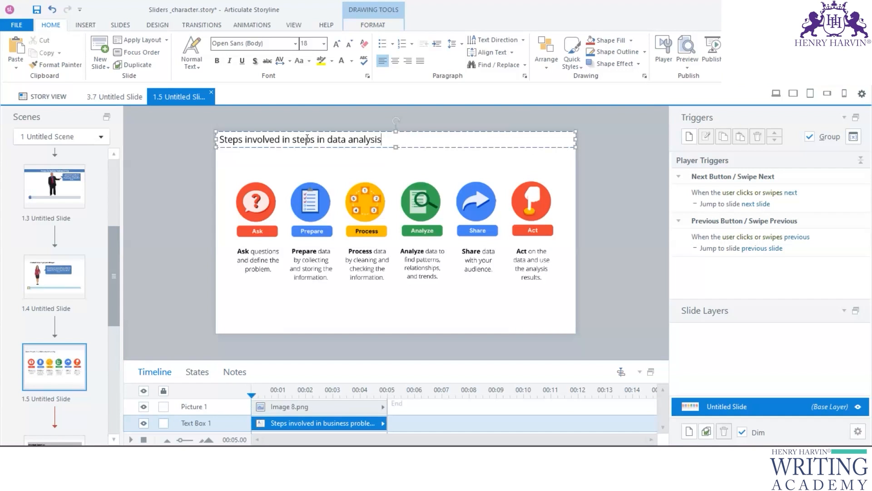
# Shorten the slide title to "Steps in data analysis"
pyautogui.moveTo(294, 141); pyautogui.dragTo(188, 136)
pyautogui.press('BackSpace')
pyautogui.press('Delete')
pyautogui.write('S')
pyautogui.click(257, 284)
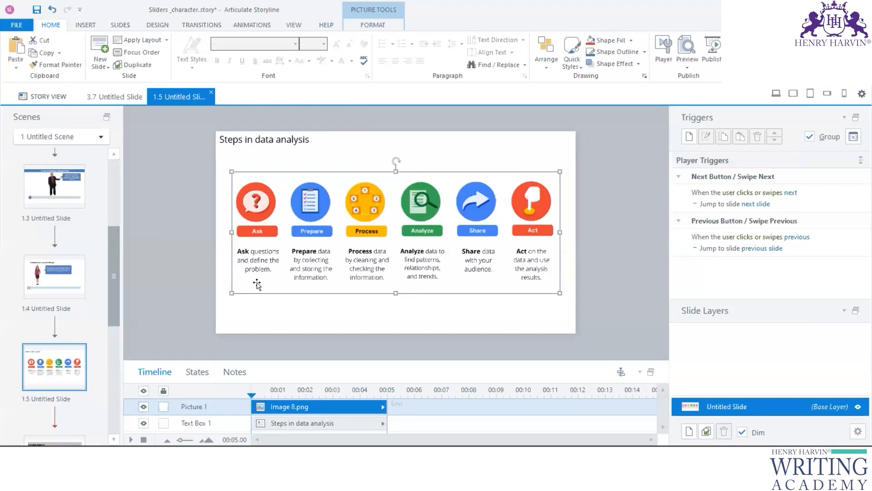
# Duplicate slide 1.5 and select the six-step picture on the duplicate
pyautogui.rightClick(55, 375)
pyautogui.click(117, 312)
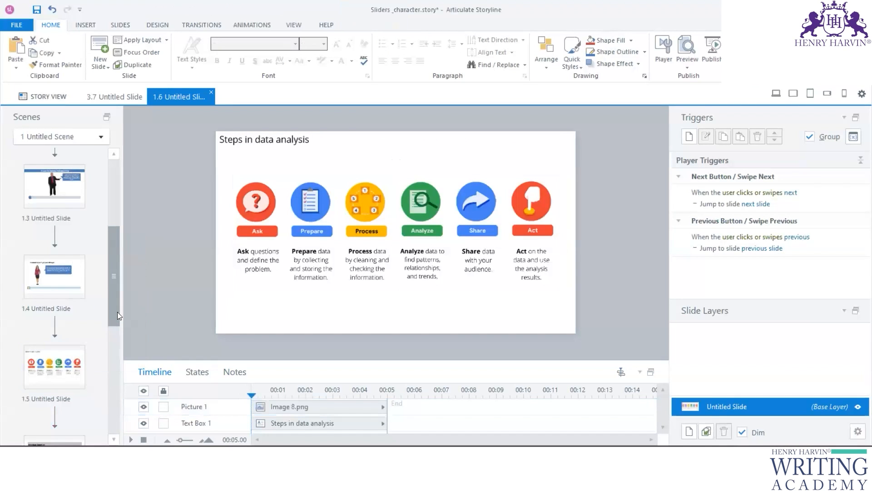
pyautogui.click(430, 226)
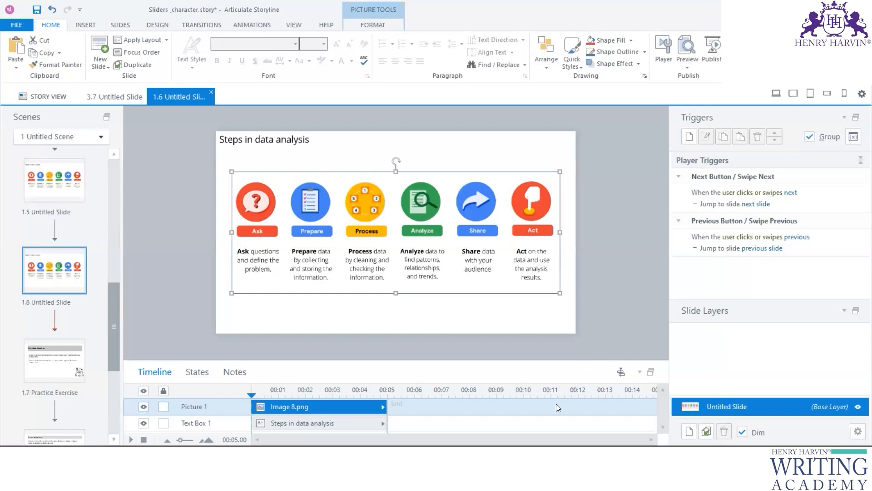
# Switch to Chrome, browse the "steps in data analysis" image results including the Grepsr five-step diagram, and return to Articulate Storyline
pyautogui.hotkey('alt', 'Tab')
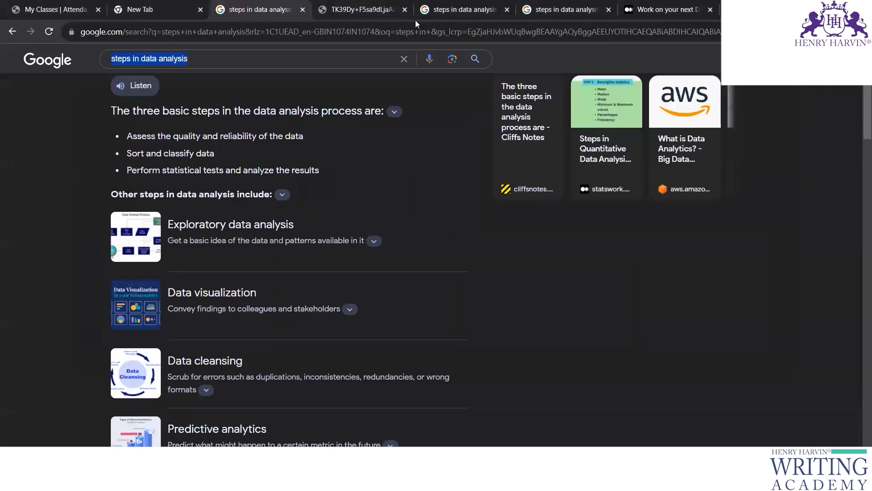
pyautogui.click(456, 9)
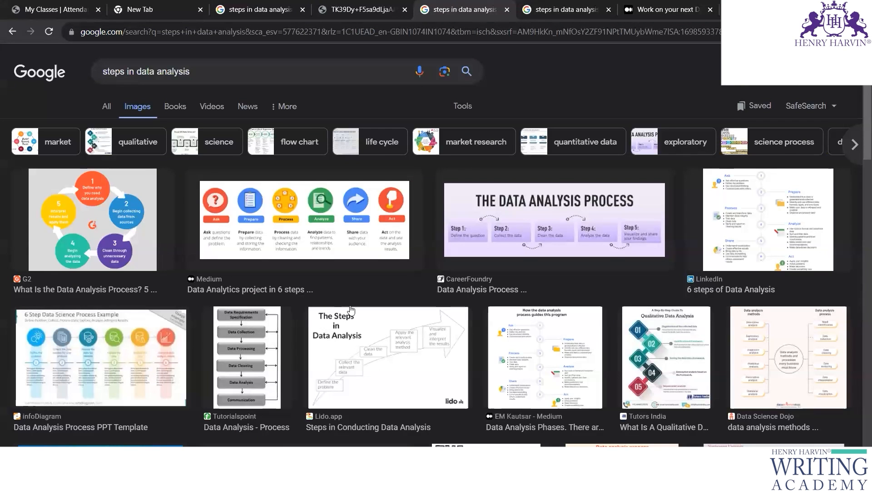
pyautogui.scroll(-3, 350, 309)
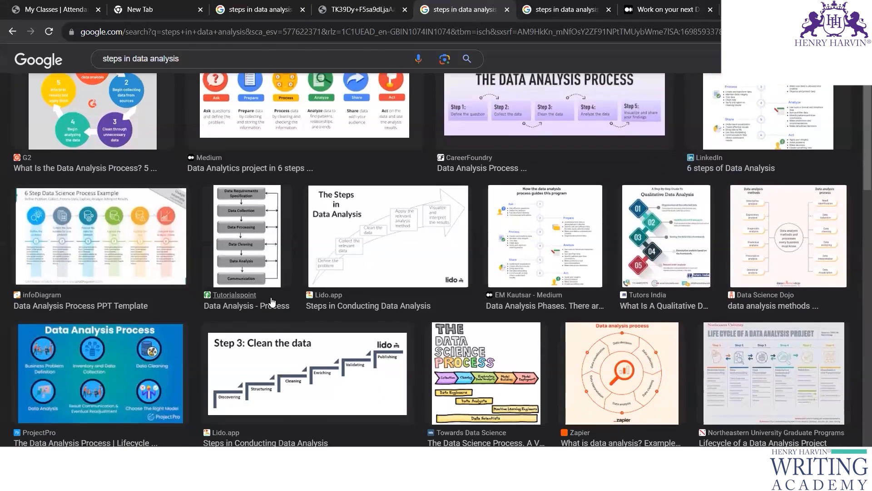
pyautogui.scroll(-10, 272, 302)
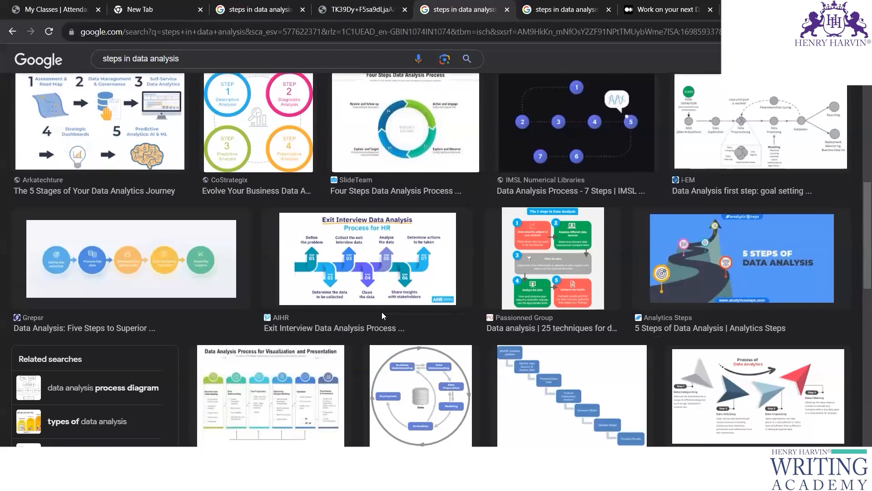
pyautogui.scroll(-3, 382, 312)
pyautogui.click(308, 199)
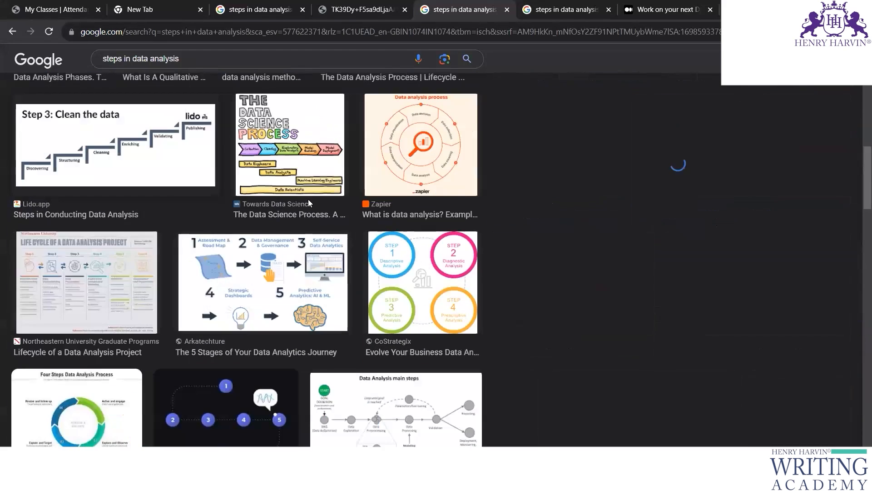
pyautogui.scroll(-3, 347, 295)
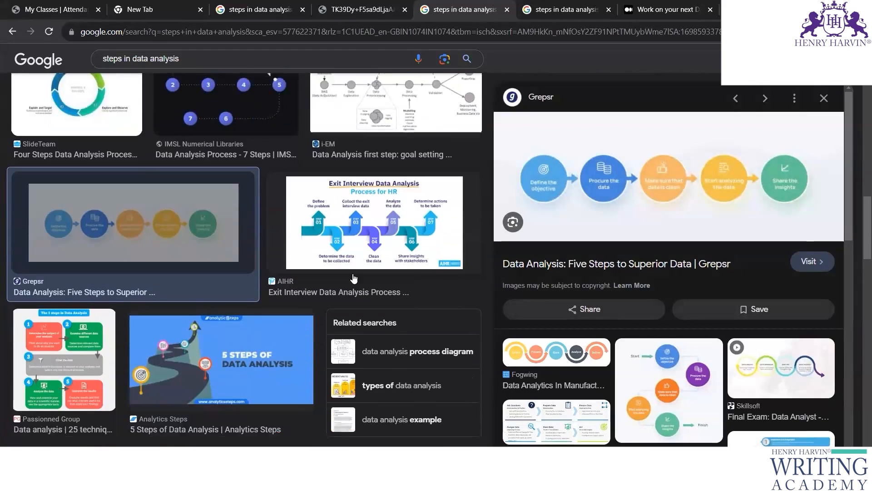
pyautogui.scroll(-11, 354, 277)
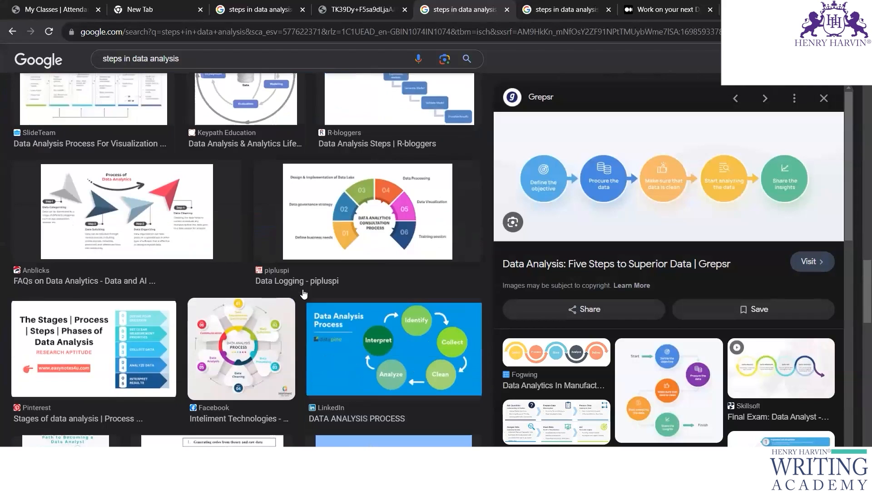
pyautogui.scroll(-3, 305, 294)
pyautogui.hotkey('alt', 'Tab')
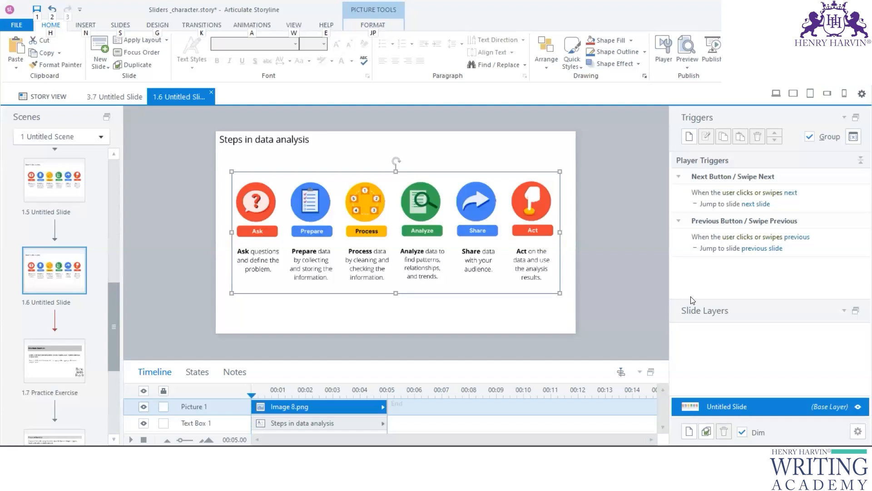
# Add a new layer to slide 1.6 and paste a copy of the base layer's six-step picture onto it
pyautogui.click(689, 431)
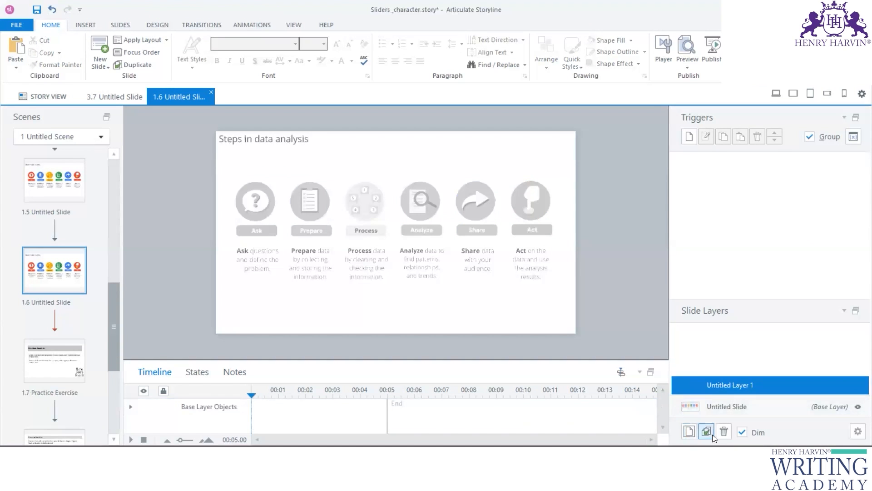
pyautogui.click(708, 408)
pyautogui.click(472, 255)
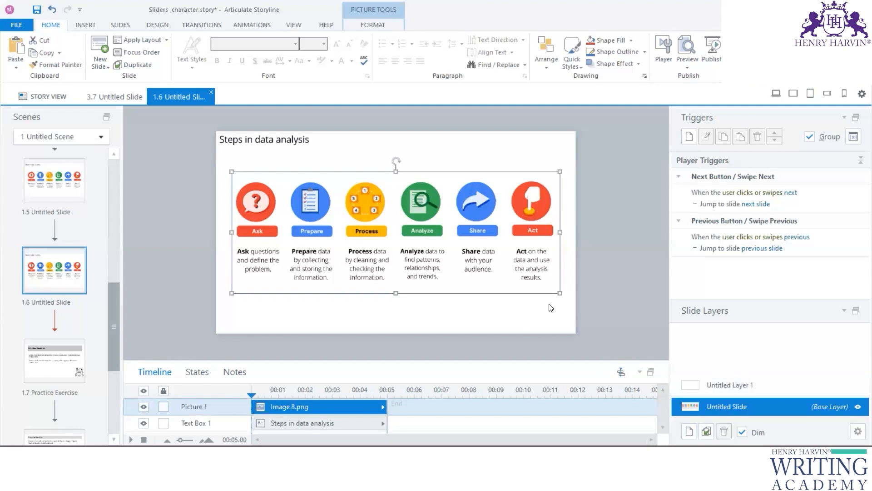
pyautogui.click(796, 384)
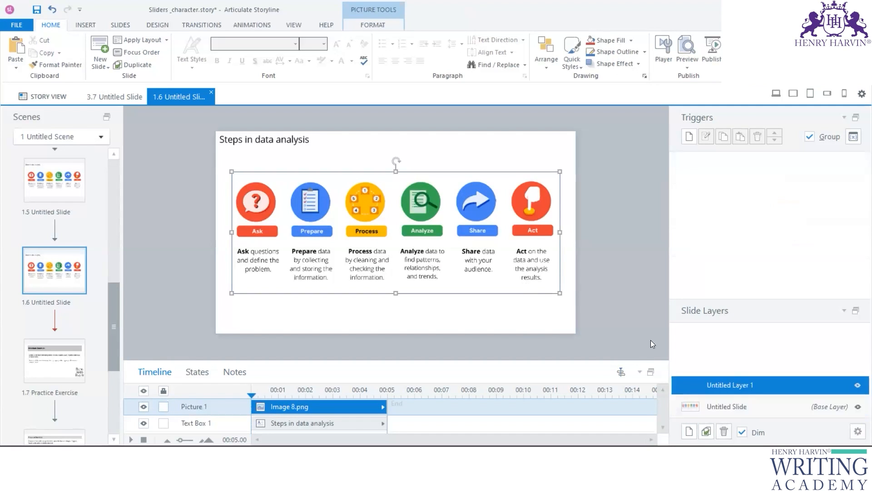
pyautogui.hotkey('ctrl', 'v')
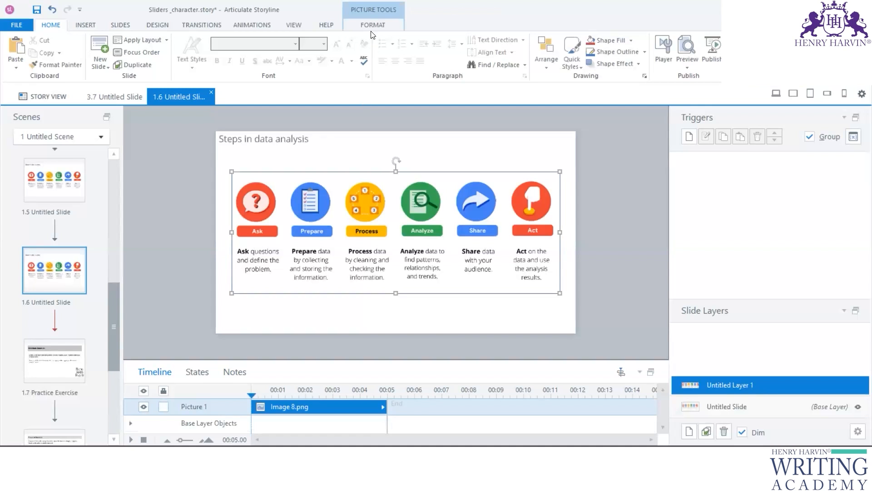
# Crop the pasted picture to its Ask column, about 142×316, and place it enlarged over the Share column
pyautogui.click(373, 25)
pyautogui.click(714, 53)
pyautogui.moveTo(560, 172); pyautogui.dragTo(285, 175)
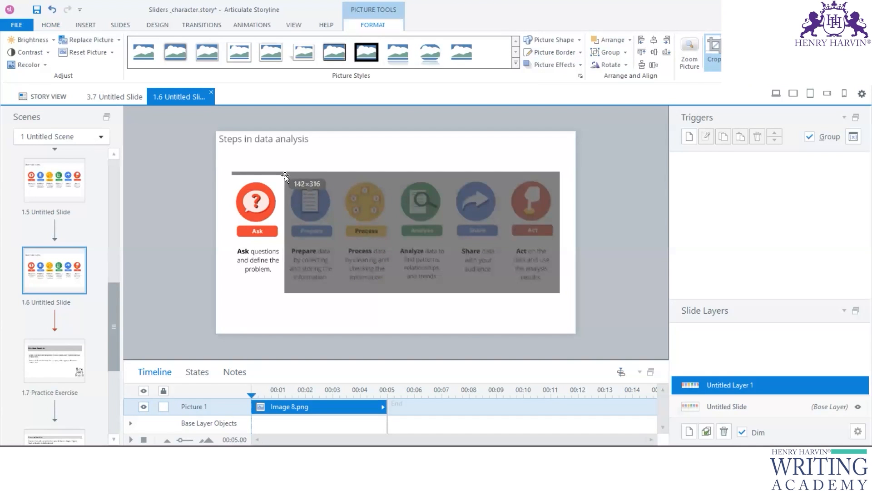
pyautogui.click(312, 306)
pyautogui.moveTo(267, 217); pyautogui.dragTo(497, 184)
pyautogui.moveTo(461, 292); pyautogui.dragTo(441, 311)
pyautogui.moveTo(496, 233); pyautogui.dragTo(497, 239)
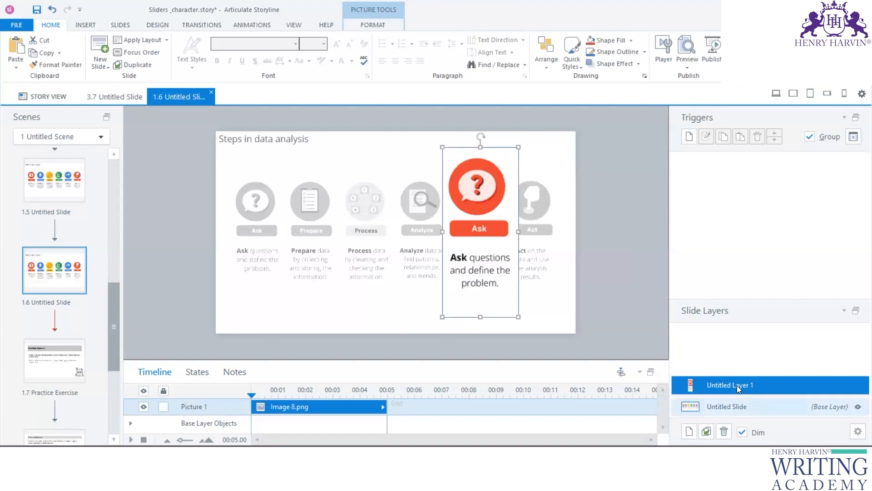
# Add a second layer and hide the base layer's Picture 1 on Untitled Layer 1
pyautogui.click(707, 431)
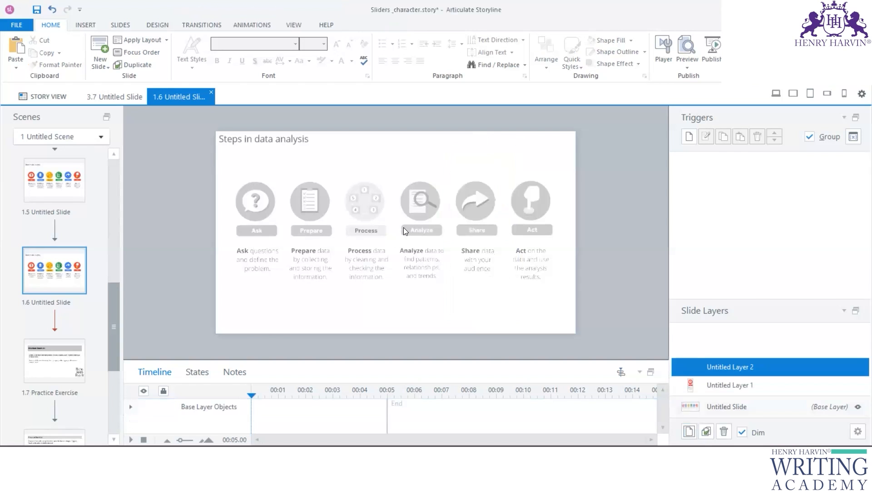
pyautogui.click(724, 386)
pyautogui.moveTo(240, 362); pyautogui.dragTo(230, 192)
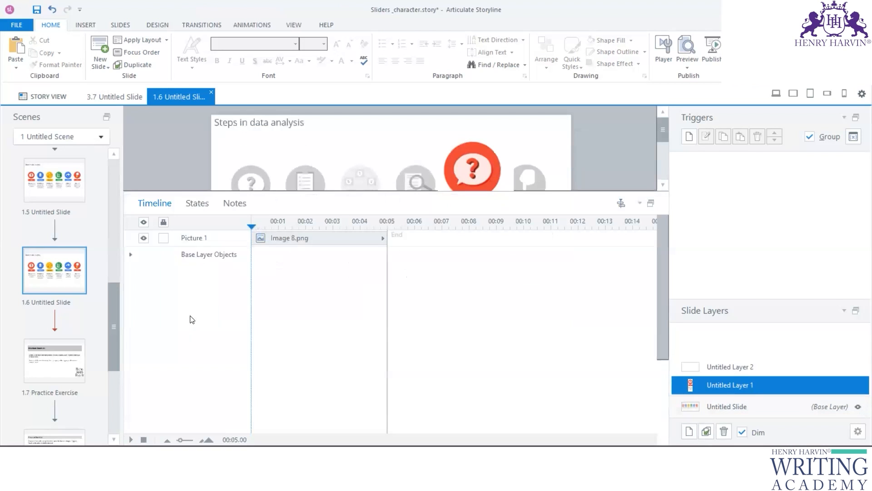
pyautogui.click(130, 255)
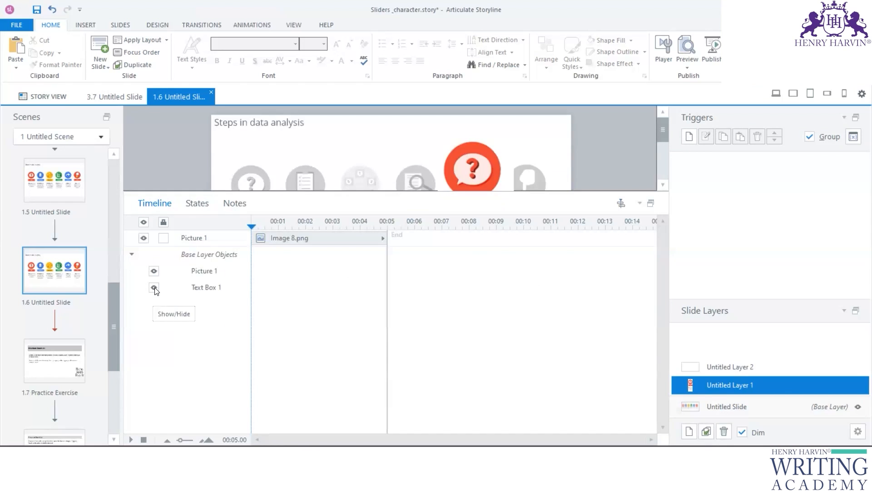
pyautogui.click(154, 271)
pyautogui.moveTo(276, 192); pyautogui.dragTo(448, 338)
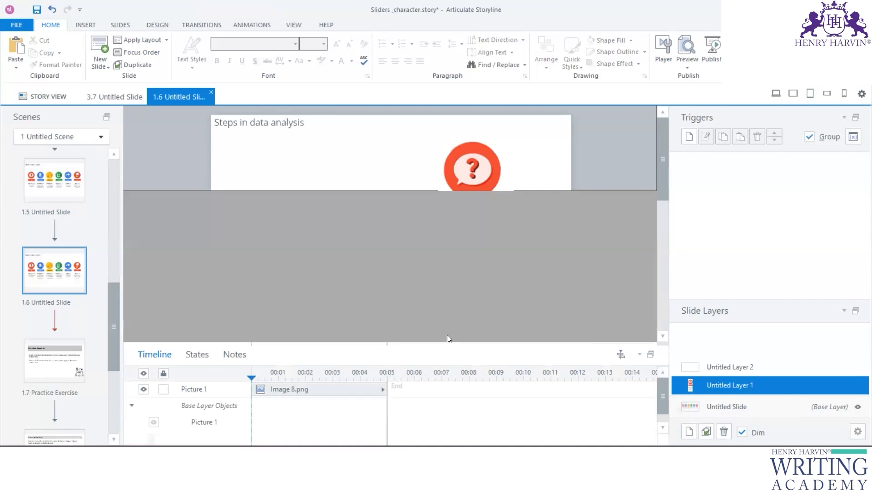
# Delete the empty Untitled Layer 2 and reselect Untitled Layer 1
pyautogui.click(741, 368)
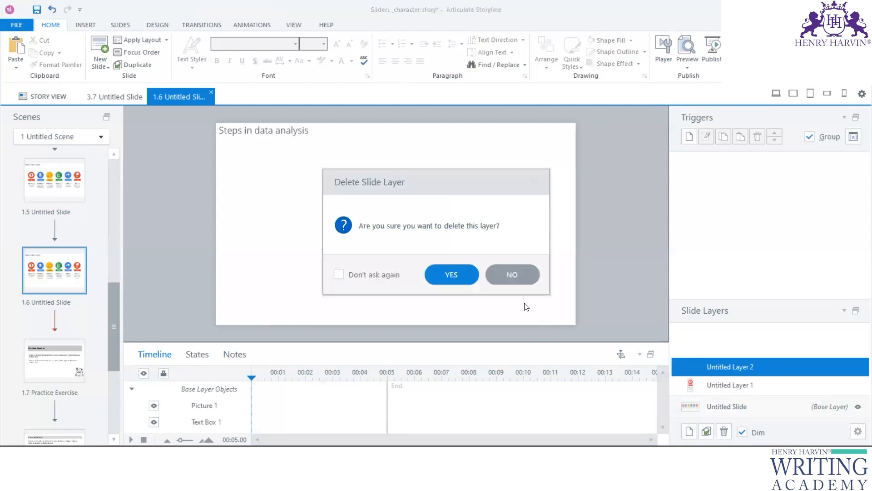
pyautogui.click(451, 279)
pyautogui.rightClick(740, 382)
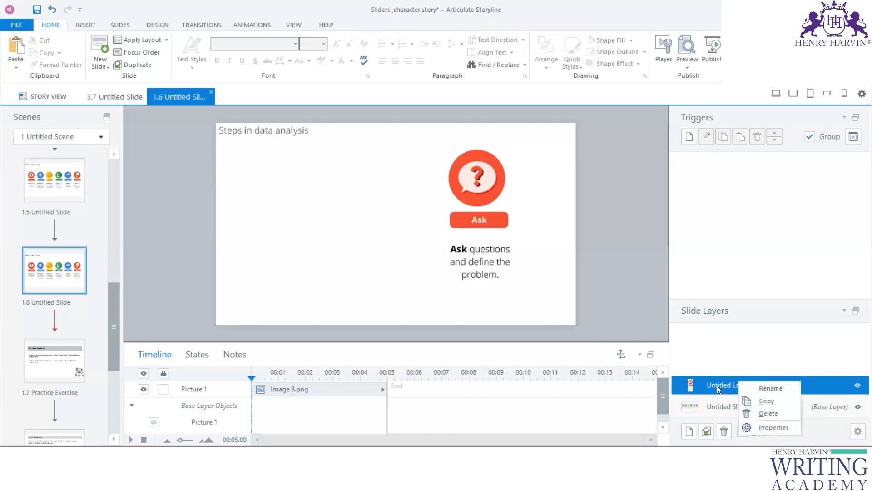
pyautogui.click(717, 385)
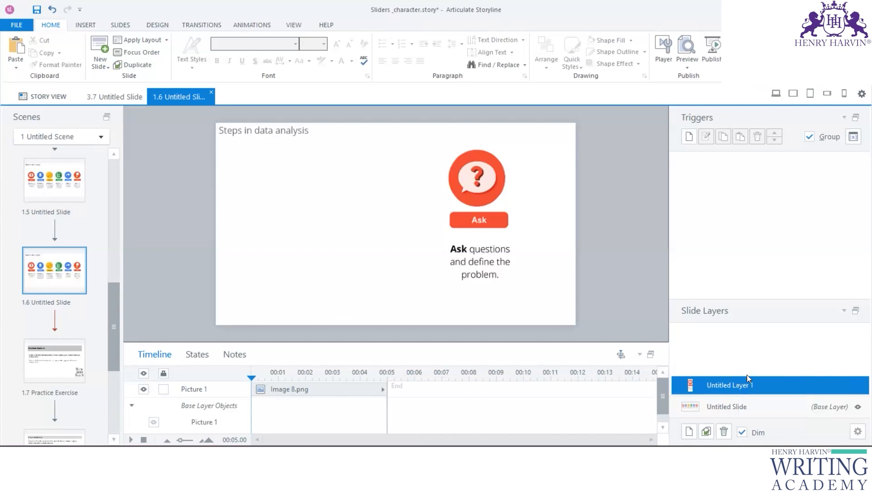
# Paste the six-step picture onto a new layer and crop it to its Prepare column near the slide's right edge
pyautogui.click(710, 431)
pyautogui.hotkey('ctrl', 'v')
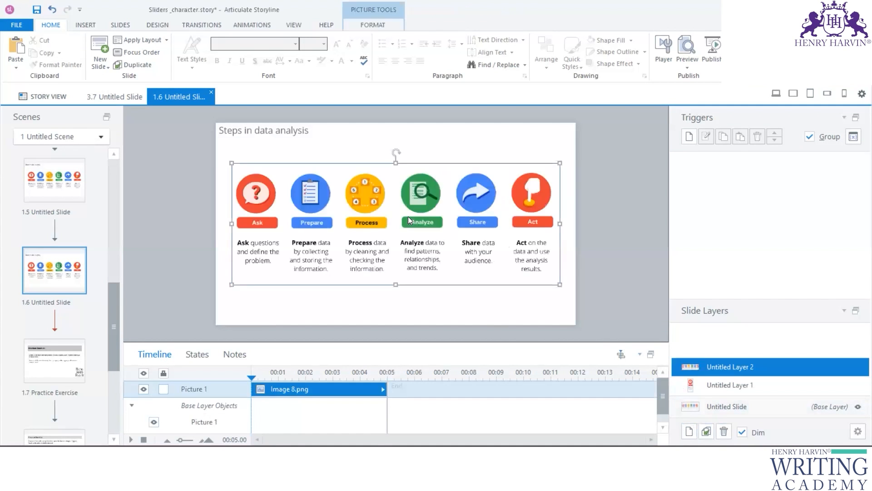
pyautogui.click(378, 28)
pyautogui.click(713, 51)
pyautogui.moveTo(562, 221); pyautogui.dragTo(337, 222)
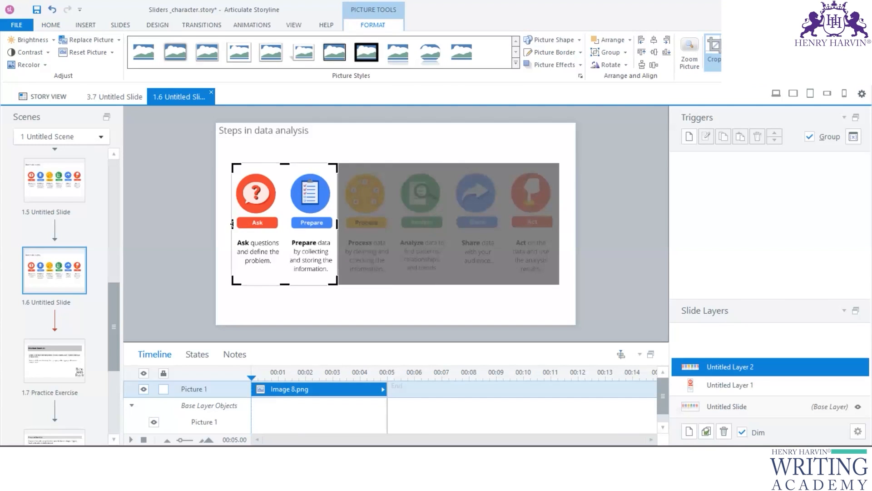
pyautogui.moveTo(230, 223); pyautogui.dragTo(476, 180)
pyautogui.click(187, 225)
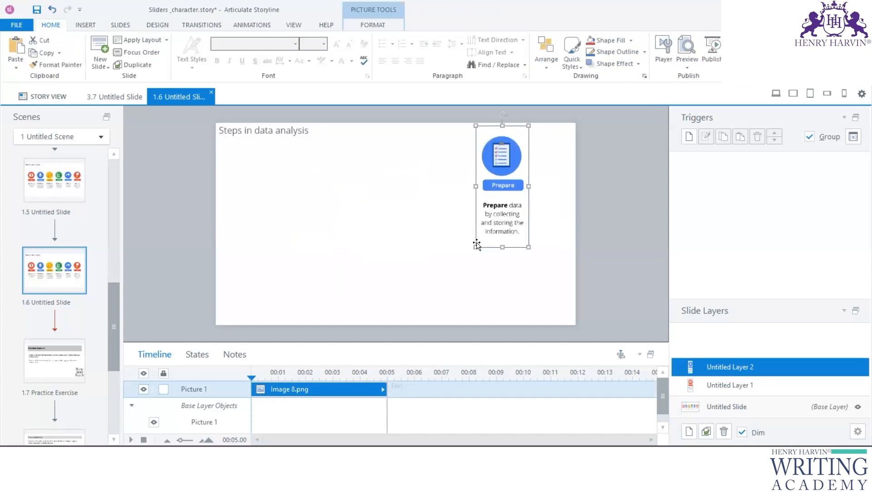
# Enlarge the cropped Prepare picture and hide the base layer's Picture 1 on Untitled Layer 2
pyautogui.moveTo(461, 274); pyautogui.dragTo(452, 303)
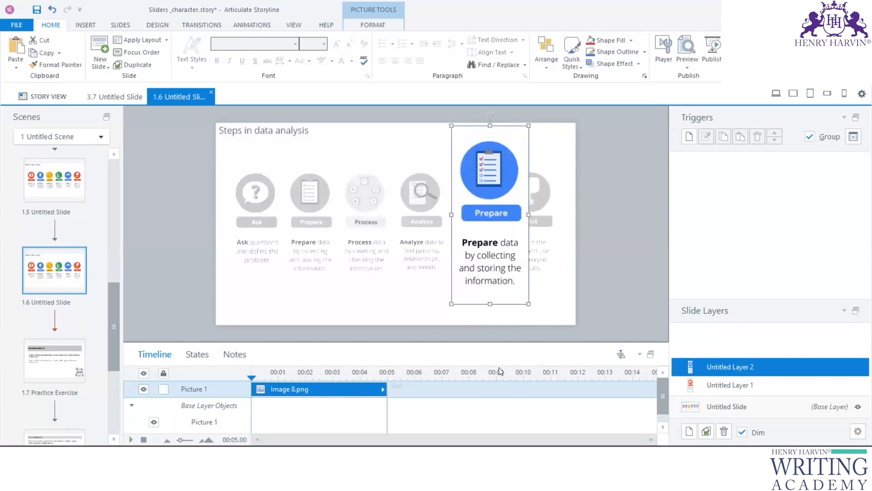
pyautogui.moveTo(211, 344); pyautogui.dragTo(217, 213)
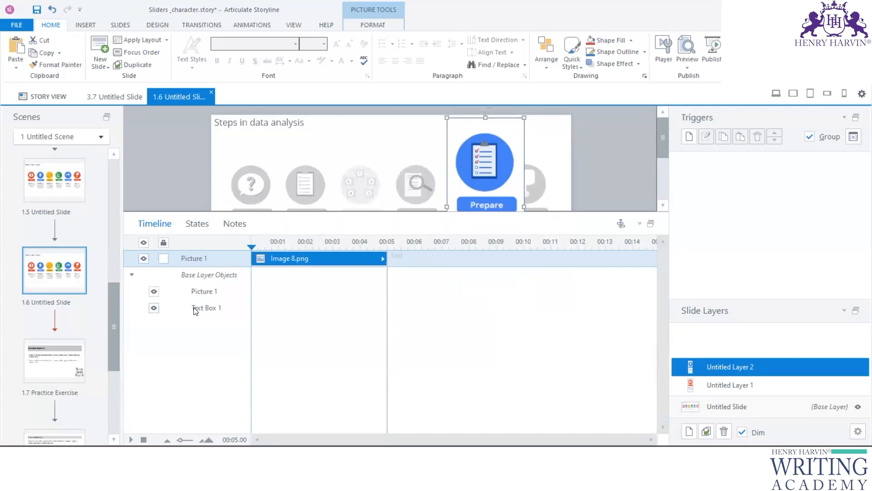
pyautogui.click(153, 292)
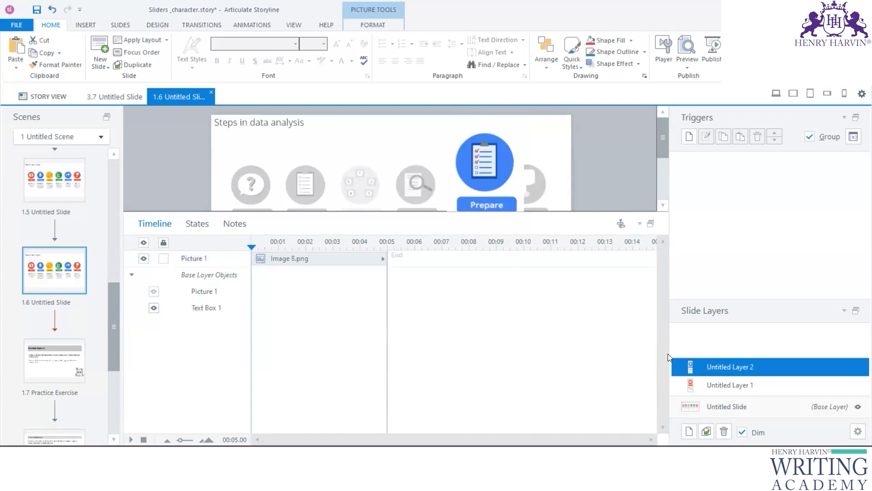
# Paste the six-step picture onto a third new layer and crop it to its Process column
pyautogui.click(689, 431)
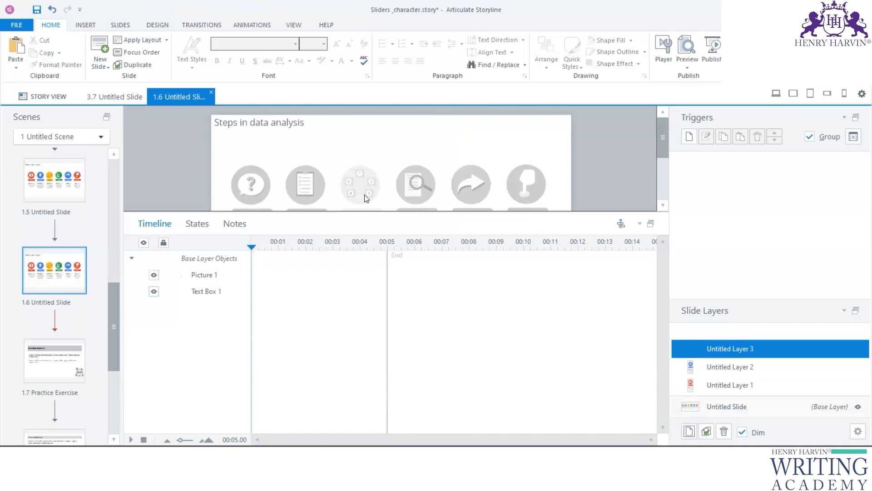
pyautogui.moveTo(361, 212); pyautogui.dragTo(364, 337)
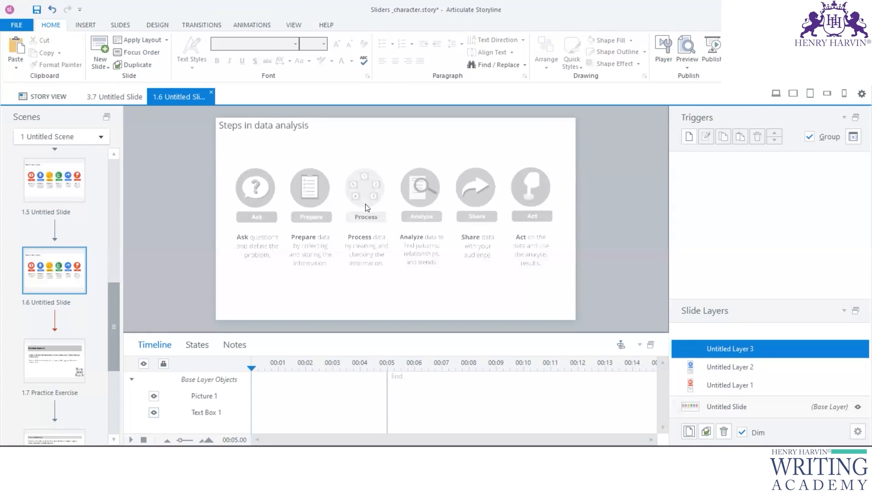
pyautogui.hotkey('ctrl', 'v')
pyautogui.click(379, 27)
pyautogui.click(717, 50)
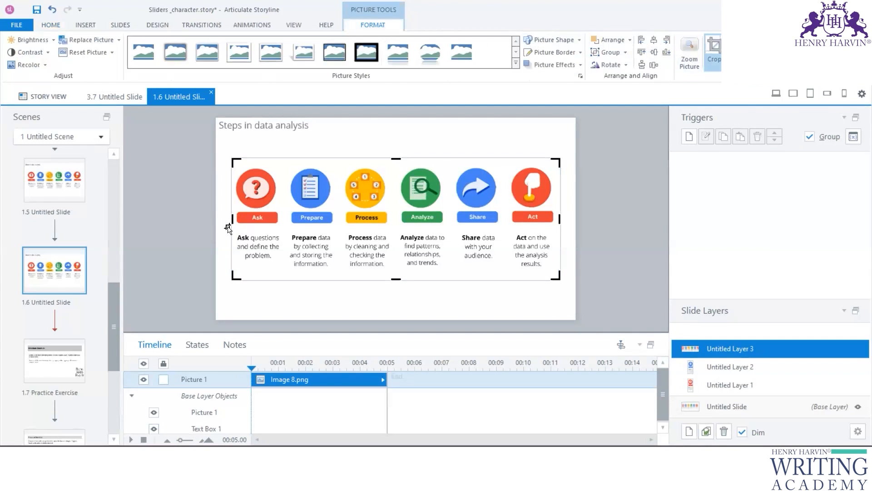
pyautogui.moveTo(230, 220); pyautogui.dragTo(344, 220)
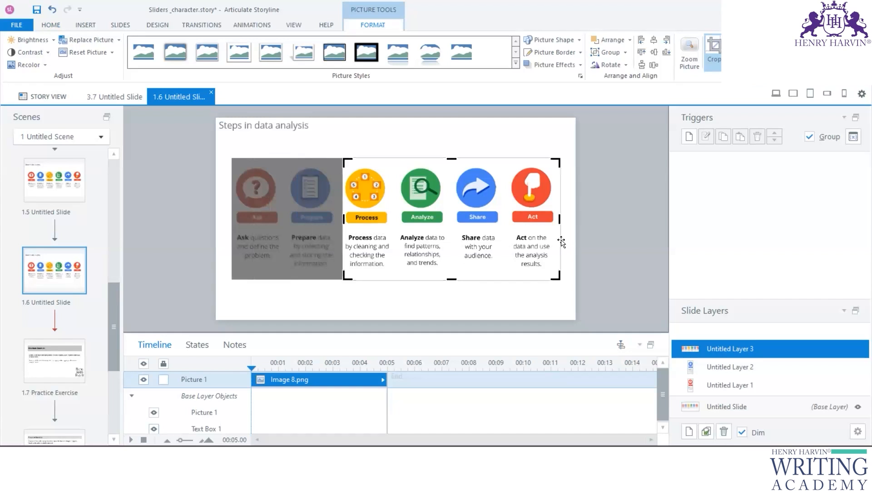
pyautogui.moveTo(560, 219); pyautogui.dragTo(396, 220)
pyautogui.click(399, 290)
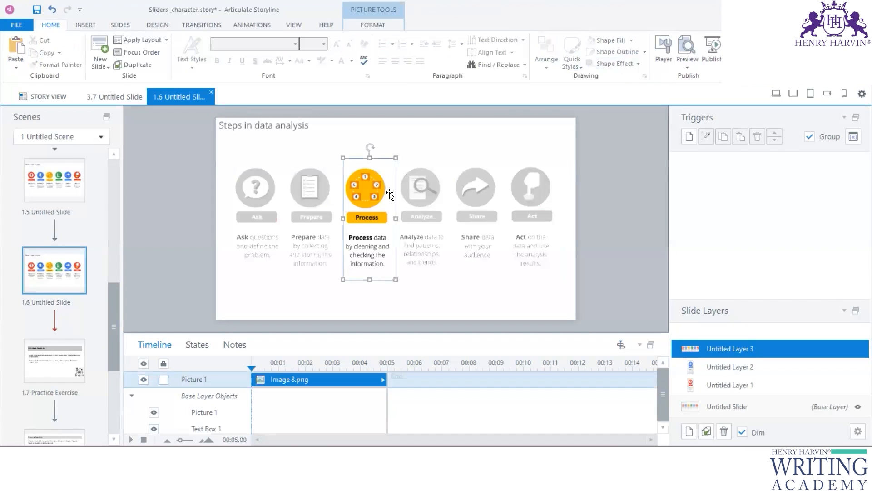
# Enlarge the cropped Process picture on Untitled Layer 3 and place it over the dimmed Process column
pyautogui.moveTo(396, 158); pyautogui.dragTo(446, 131)
pyautogui.moveTo(344, 279); pyautogui.dragTo(322, 302)
pyautogui.moveTo(483, 223); pyautogui.dragTo(372, 215)
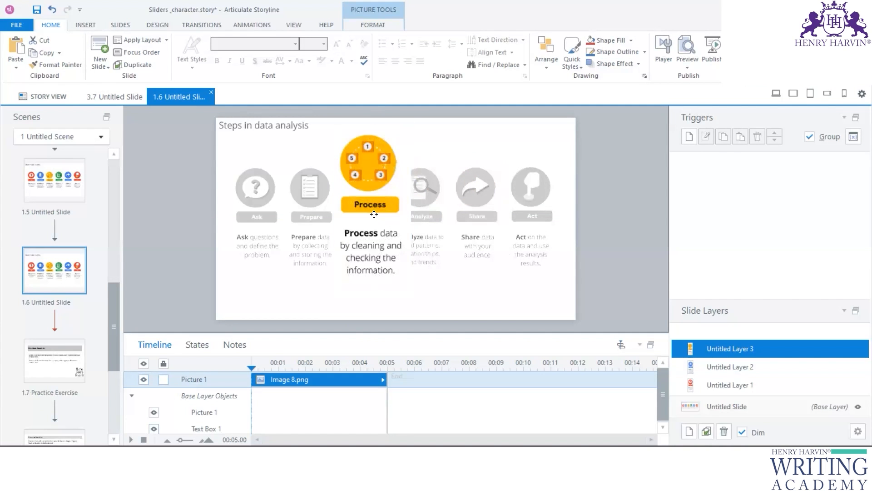
# Move the Prepare picture on Untitled Layer 2 and the Ask picture on Untitled Layer 1 back to their own columns
pyautogui.click(711, 366)
pyautogui.moveTo(488, 173); pyautogui.dragTo(307, 172)
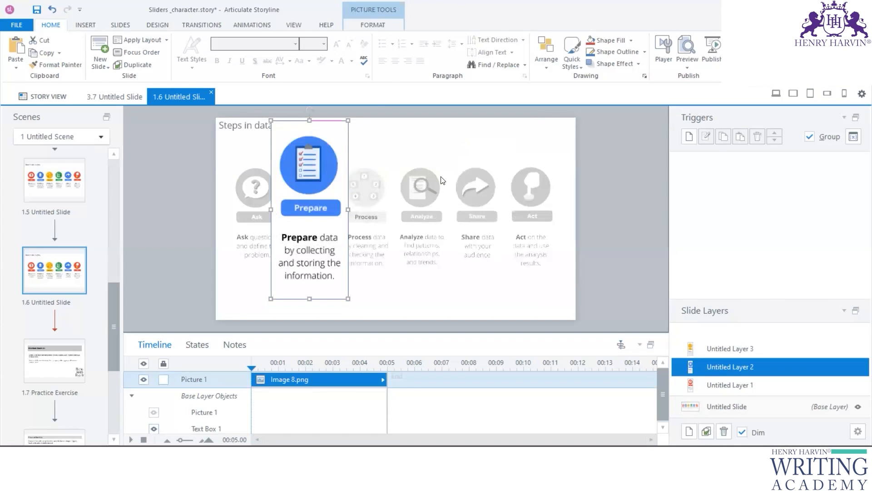
pyautogui.click(730, 385)
pyautogui.moveTo(481, 216); pyautogui.dragTo(276, 217)
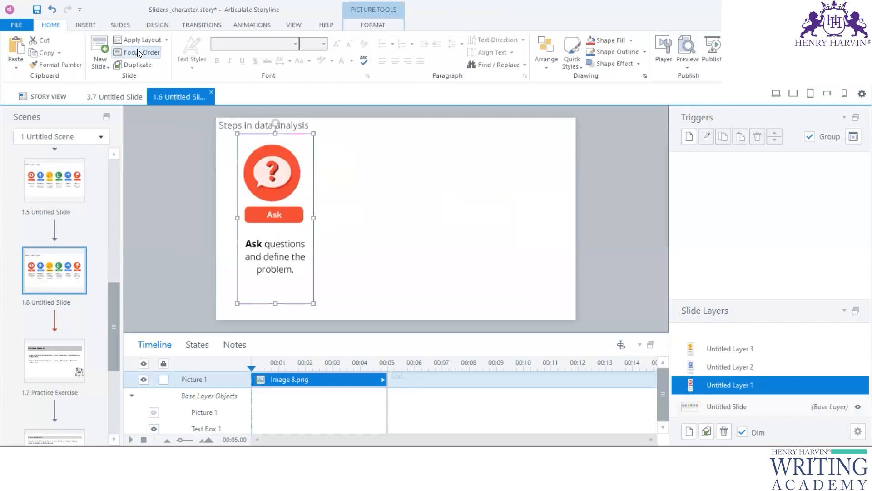
# Draw a rounded rectangular caption beside the Ask picture on Untitled Layer 1, filling the empty area to its right
pyautogui.click(84, 25)
pyautogui.click(327, 59)
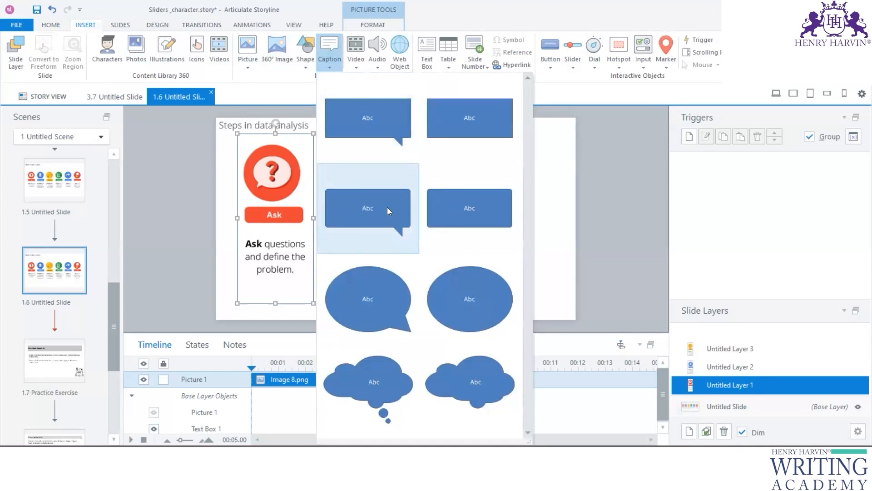
pyautogui.click(450, 208)
pyautogui.moveTo(341, 159); pyautogui.dragTo(540, 267)
# Draw a large caption box beside the Prepare picture on Untitled Layer 2
pyautogui.click(731, 367)
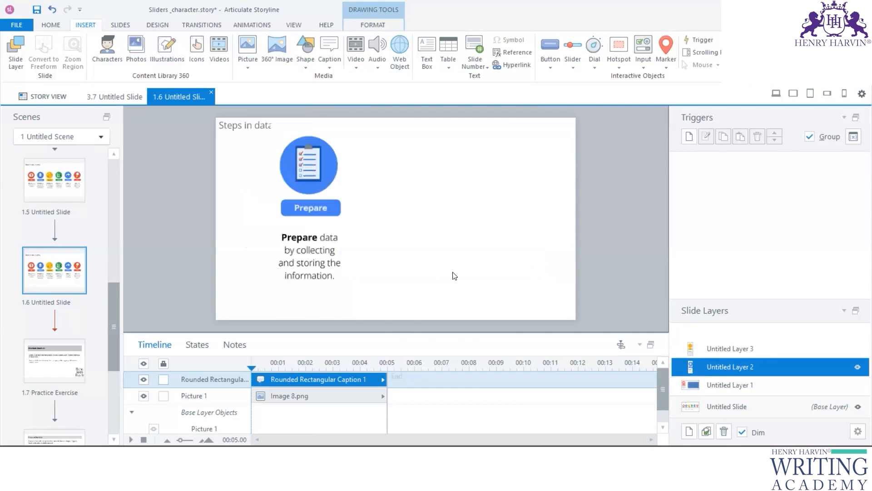
pyautogui.press('Delete')
pyautogui.click(327, 66)
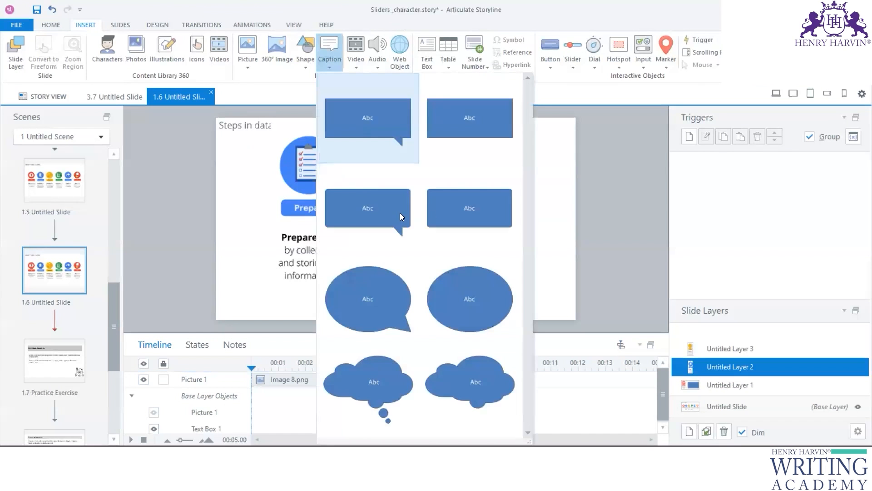
pyautogui.click(383, 198)
pyautogui.moveTo(363, 149); pyautogui.dragTo(551, 271)
# Draw a rounded rectangular caption to the right of the Process picture on Untitled Layer 3
pyautogui.click(677, 349)
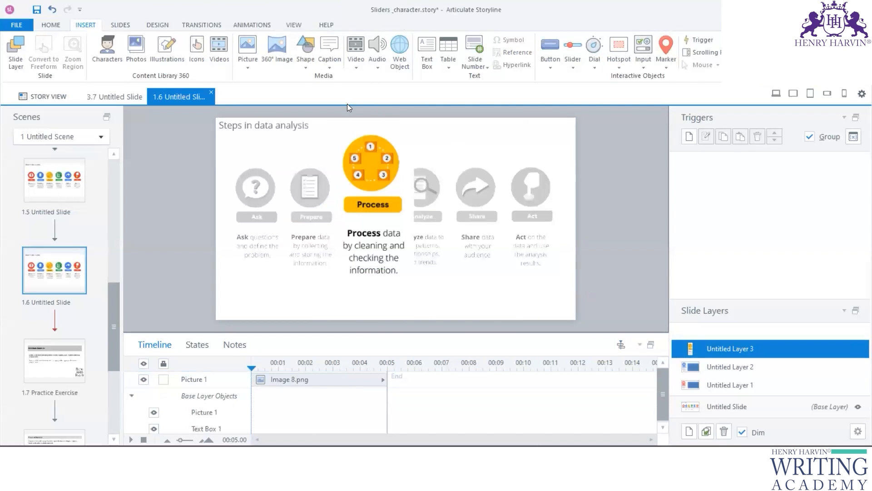
pyautogui.click(330, 62)
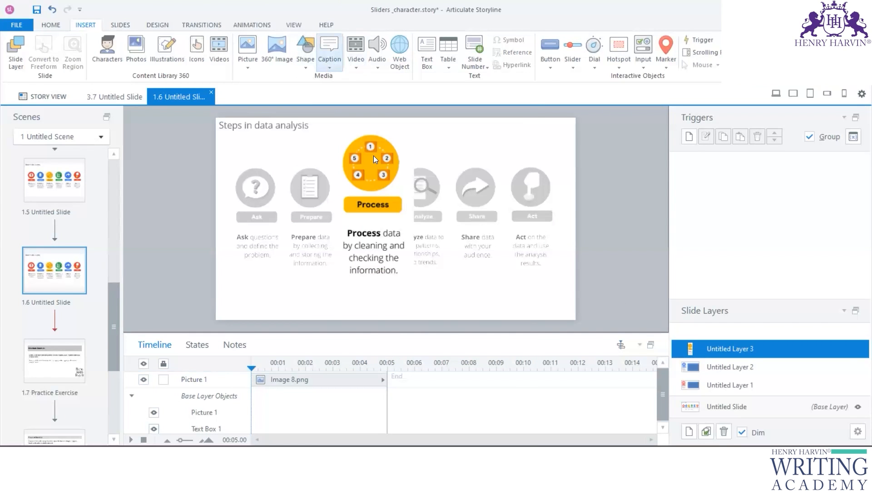
pyautogui.click(448, 187)
pyautogui.moveTo(433, 152); pyautogui.dragTo(547, 279)
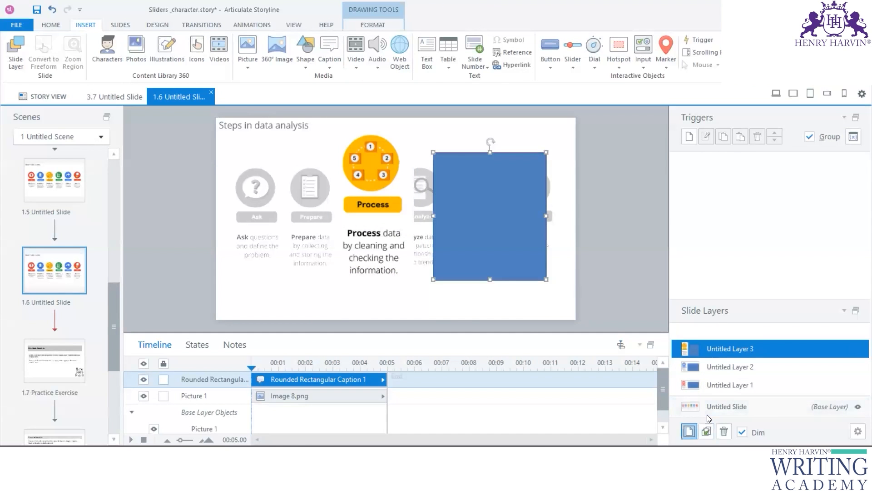
# Paste the six-step picture onto a fourth new layer and crop it to its Analyze column
pyautogui.click(689, 431)
pyautogui.hotkey('ctrl', 'v')
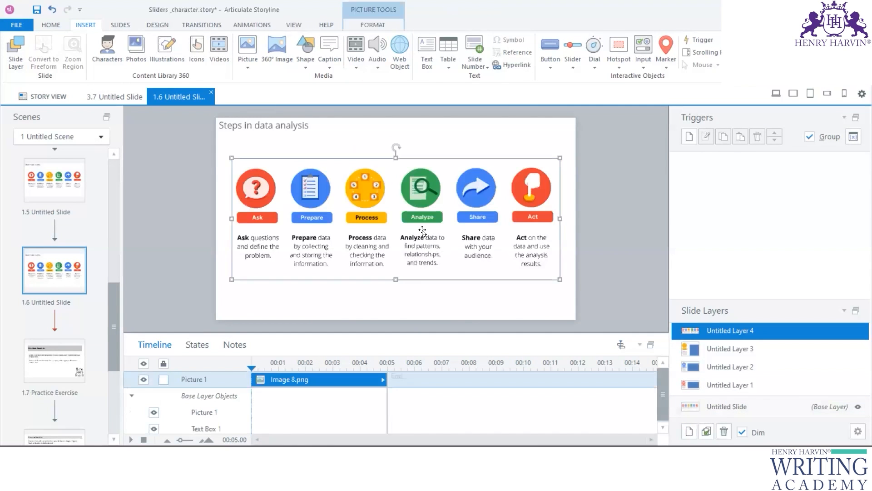
pyautogui.click(372, 24)
pyautogui.click(713, 50)
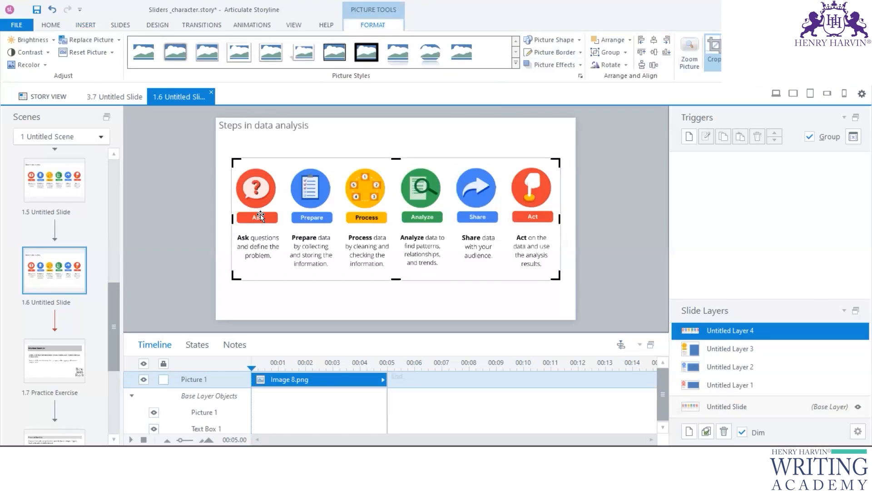
pyautogui.moveTo(232, 218); pyautogui.dragTo(394, 219)
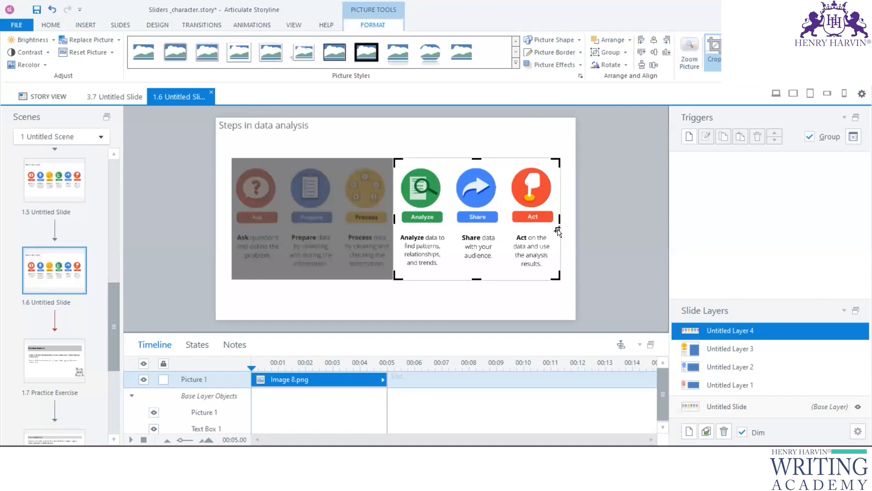
pyautogui.moveTo(560, 220); pyautogui.dragTo(453, 220)
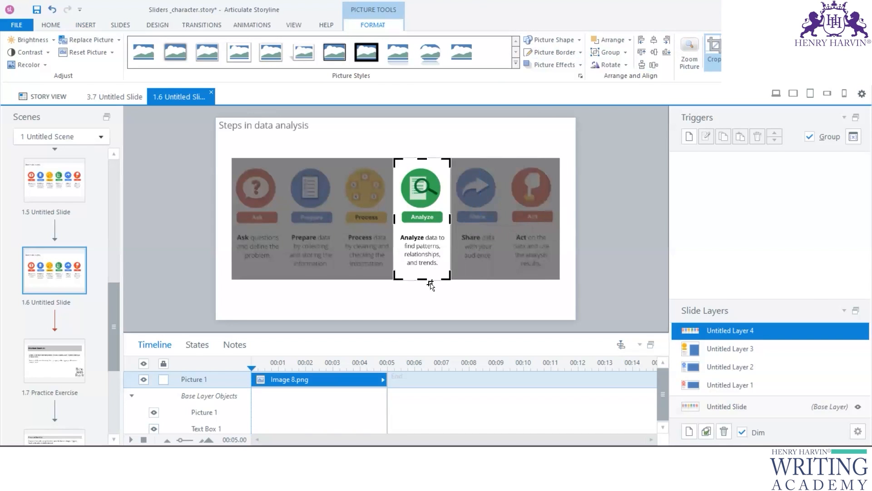
pyautogui.click(420, 307)
# Enlarge the cropped Analyze picture and position it over the dimmed Analyze column
pyautogui.click(422, 257)
pyautogui.moveTo(391, 278); pyautogui.dragTo(377, 316)
pyautogui.moveTo(450, 160); pyautogui.dragTo(462, 134)
pyautogui.moveTo(434, 211); pyautogui.dragTo(439, 202)
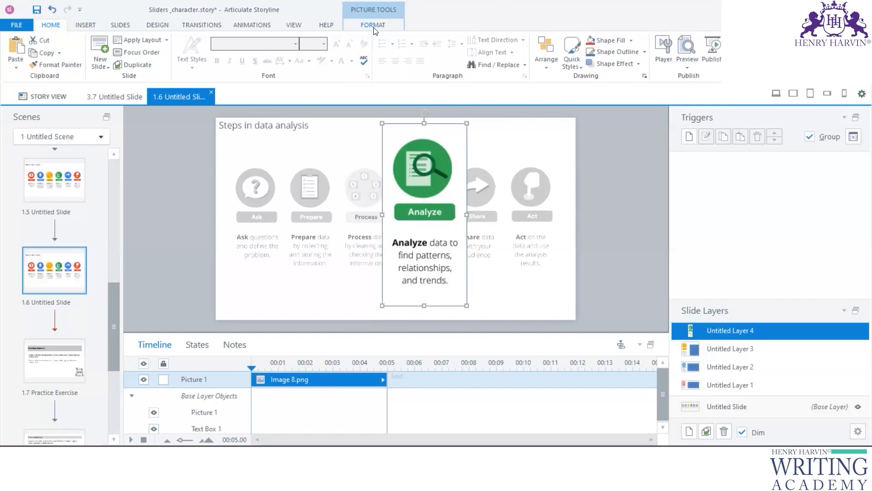
# Draw a rounded rectangular caption to the left of the Analyze picture on Untitled Layer 4
pyautogui.click(374, 26)
pyautogui.click(85, 25)
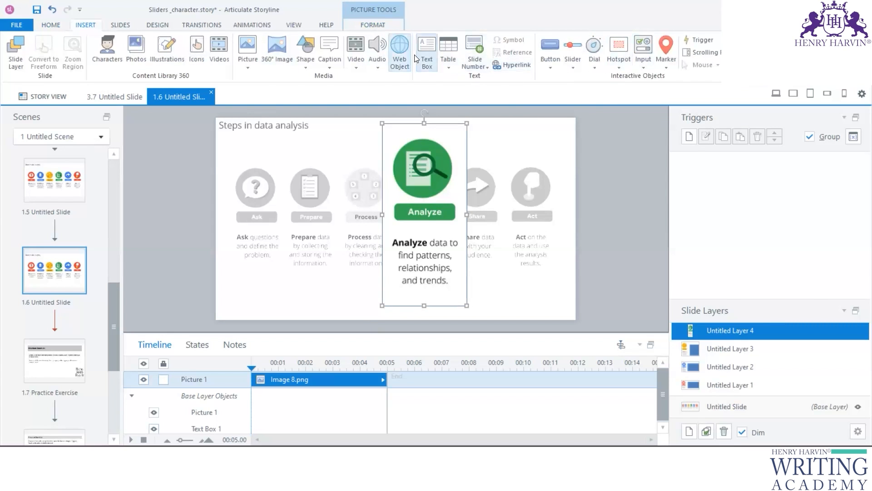
pyautogui.click(409, 162)
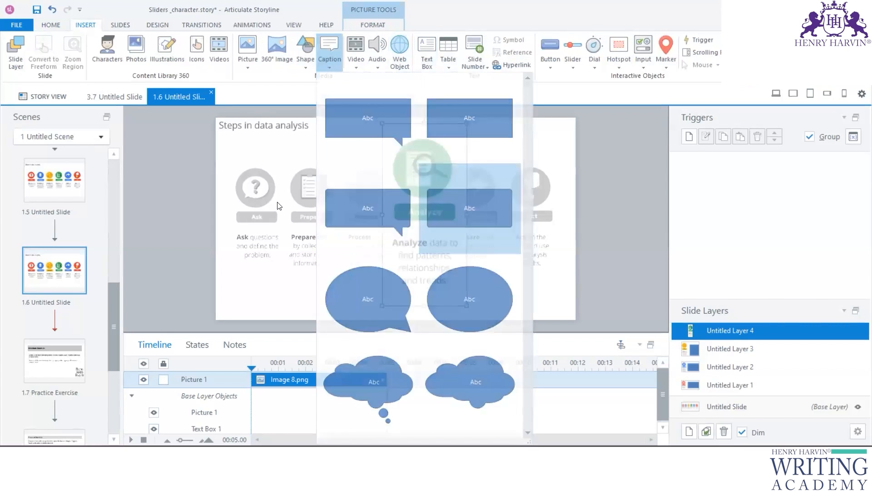
pyautogui.moveTo(244, 155); pyautogui.dragTo(369, 280)
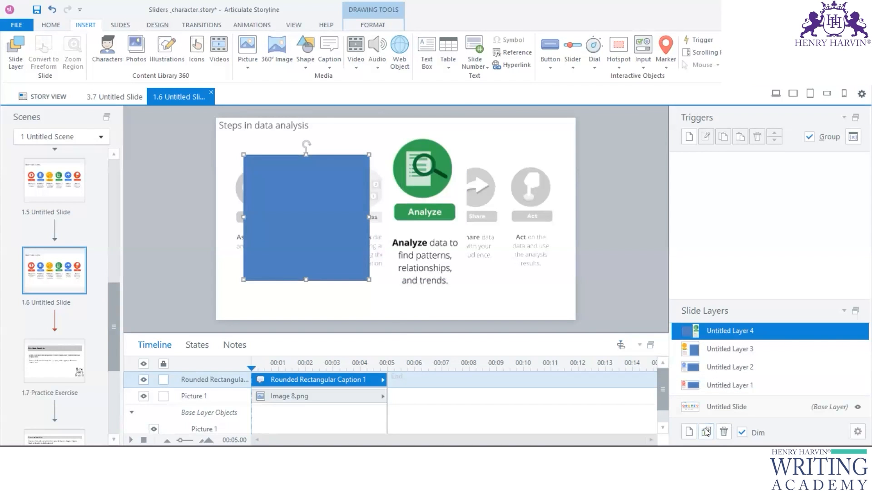
# Paste the six-step picture onto a fifth new layer and crop it to its Share column, about 148×325
pyautogui.click(690, 432)
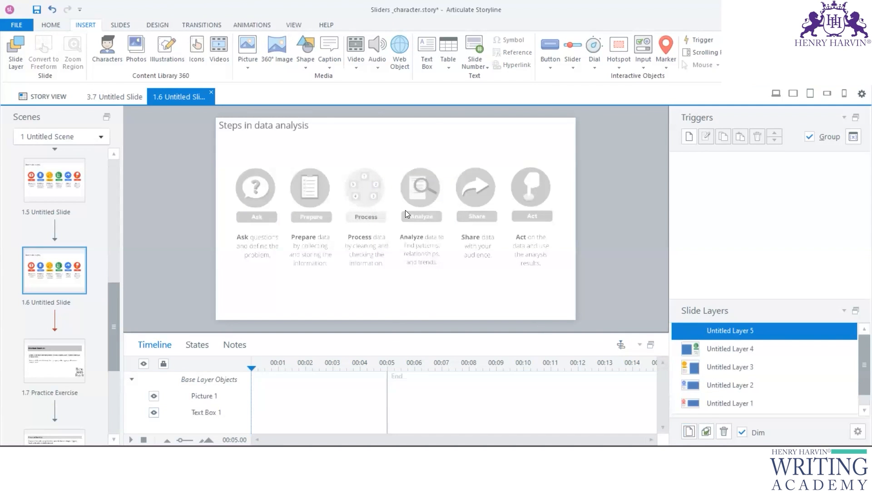
pyautogui.hotkey('ctrl', 'v')
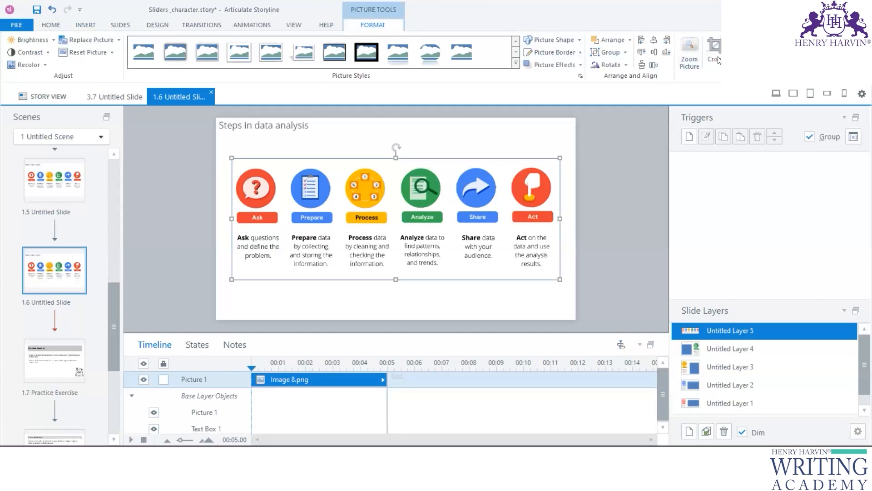
pyautogui.click(717, 57)
pyautogui.moveTo(233, 218); pyautogui.dragTo(448, 218)
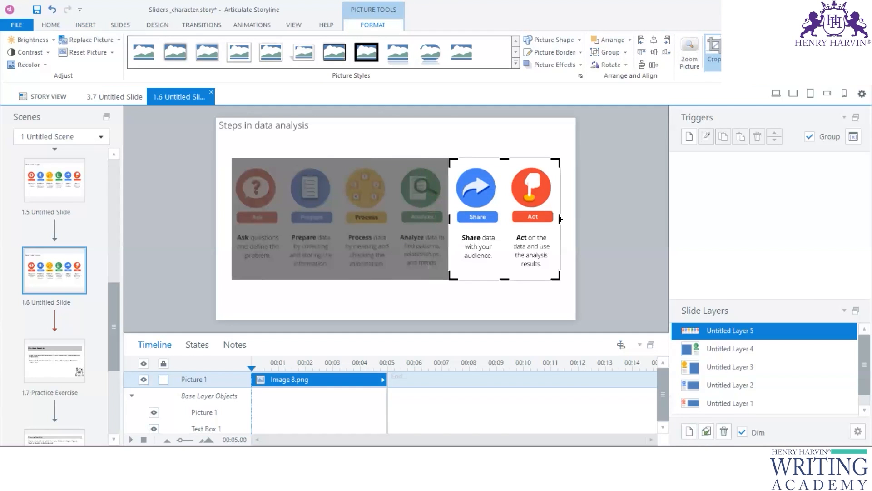
pyautogui.moveTo(561, 220); pyautogui.dragTo(505, 222)
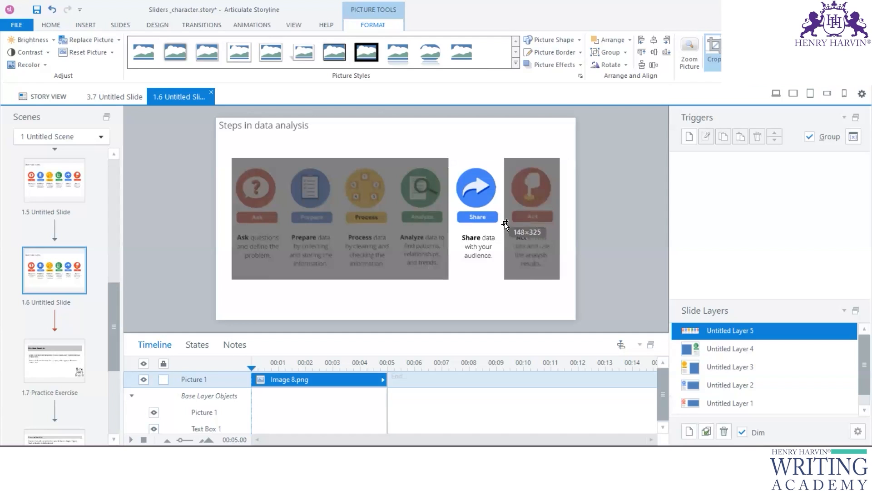
pyautogui.click(606, 267)
# Enlarge the cropped Share picture on Untitled Layer 5 to nearly the full slide height
pyautogui.click(483, 240)
pyautogui.moveTo(505, 159); pyautogui.dragTo(535, 121)
pyautogui.moveTo(448, 281); pyautogui.dragTo(431, 317)
# Draw a rounded rectangular caption to the left of the Share picture on Untitled Layer 5
pyautogui.click(374, 25)
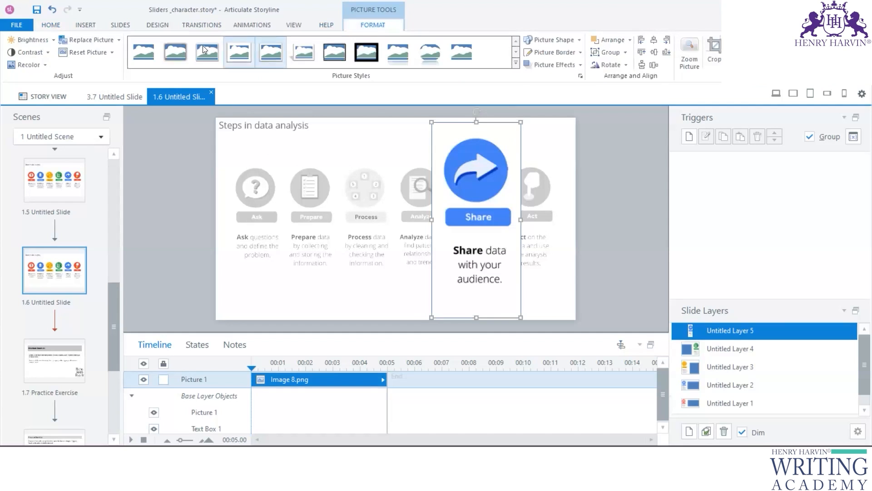
pyautogui.click(86, 25)
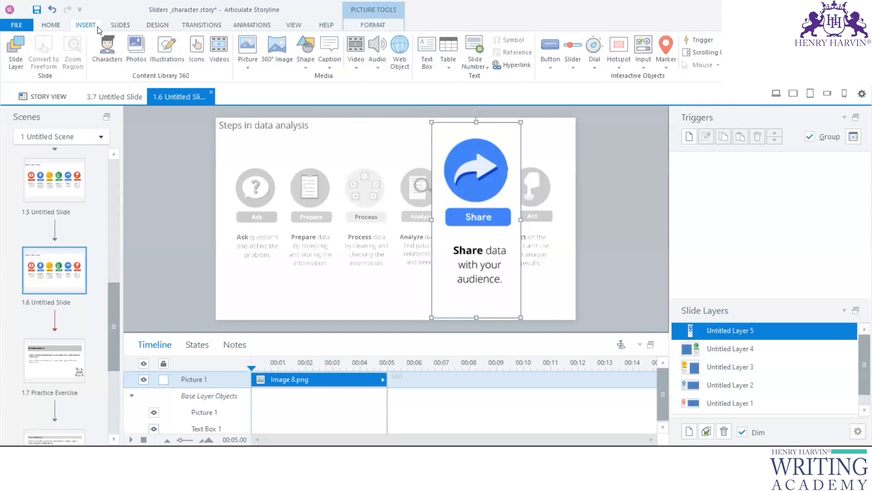
pyautogui.click(427, 51)
pyautogui.click(329, 60)
pyautogui.click(371, 130)
pyautogui.moveTo(249, 156); pyautogui.dragTo(417, 279)
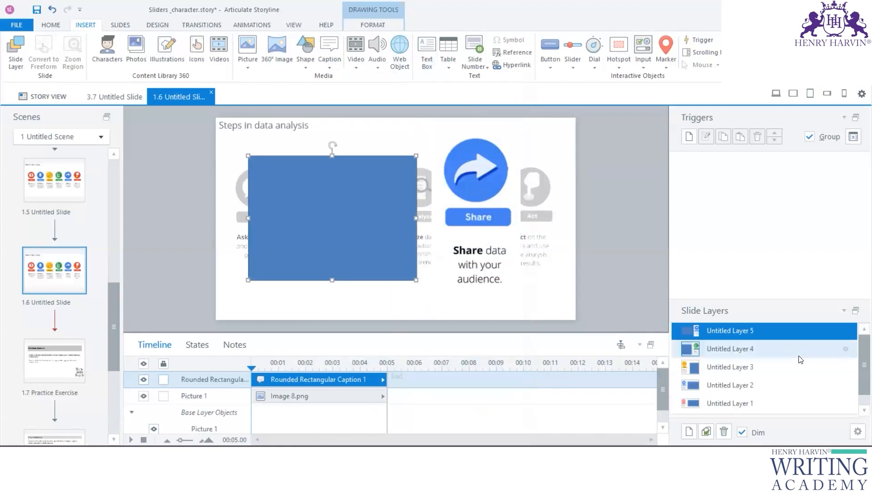
# Paste the six-step picture onto a sixth new layer, crop it to its Act column and enlarge the crop
pyautogui.click(689, 431)
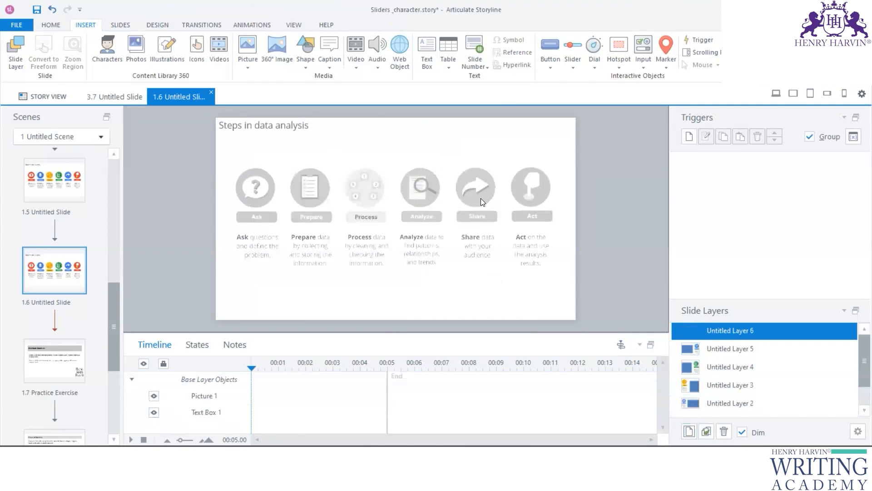
pyautogui.hotkey('ctrl', 'v')
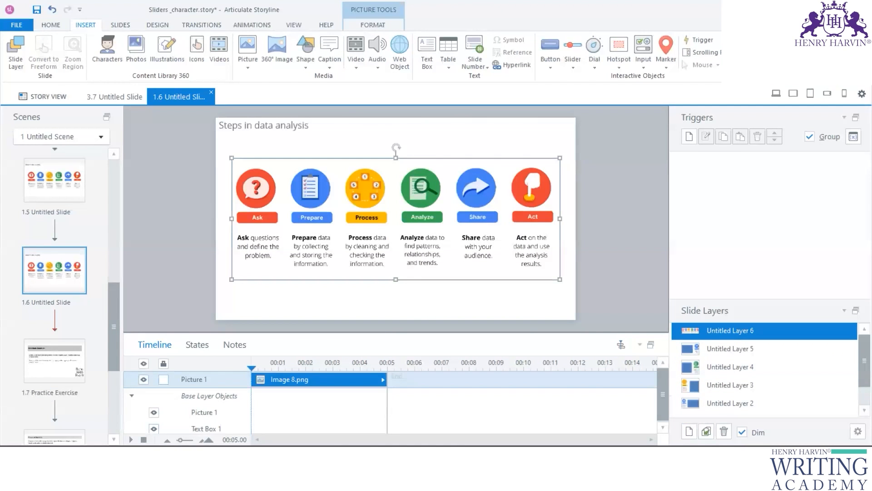
pyautogui.click(372, 25)
pyautogui.click(714, 50)
pyautogui.moveTo(229, 218); pyautogui.dragTo(543, 180)
pyautogui.click(575, 217)
pyautogui.moveTo(508, 245); pyautogui.dragTo(473, 305)
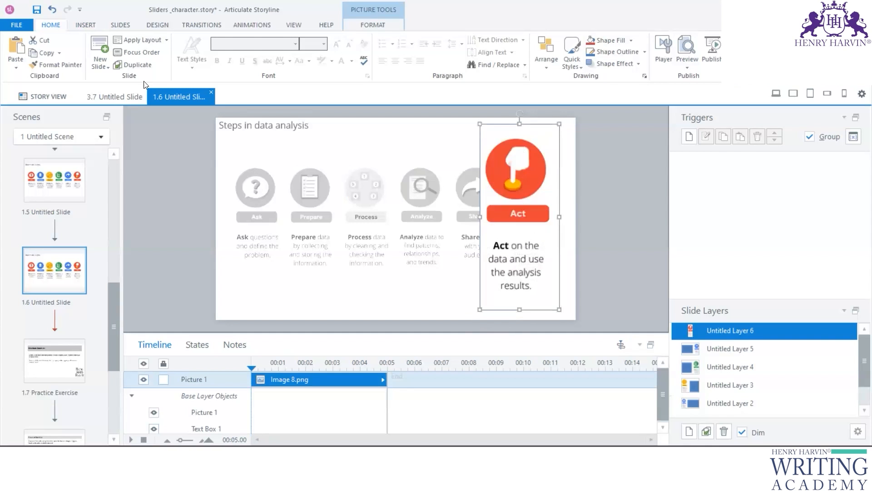
# Draw a rounded rectangular caption of about 476×306 to the left of the Act picture on Untitled Layer 6
pyautogui.click(368, 25)
pyautogui.click(86, 25)
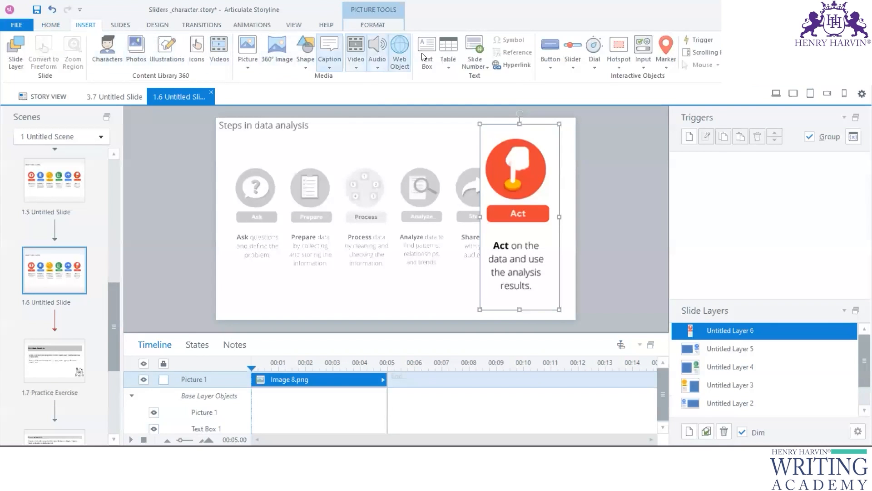
pyautogui.click(328, 61)
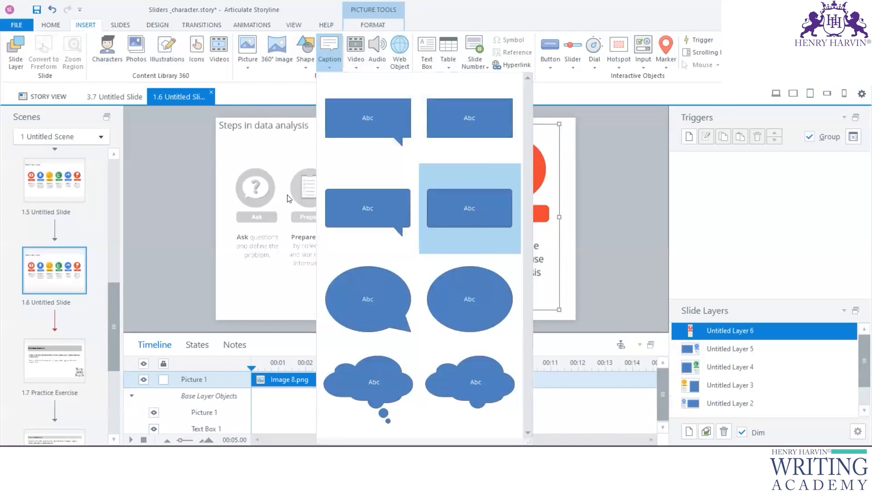
pyautogui.click(470, 208)
pyautogui.moveTo(259, 165)
pyautogui.mouseDown()
pyautogui.moveTo(438, 263)
pyautogui.moveTo(439, 279)
pyautogui.mouseUp()
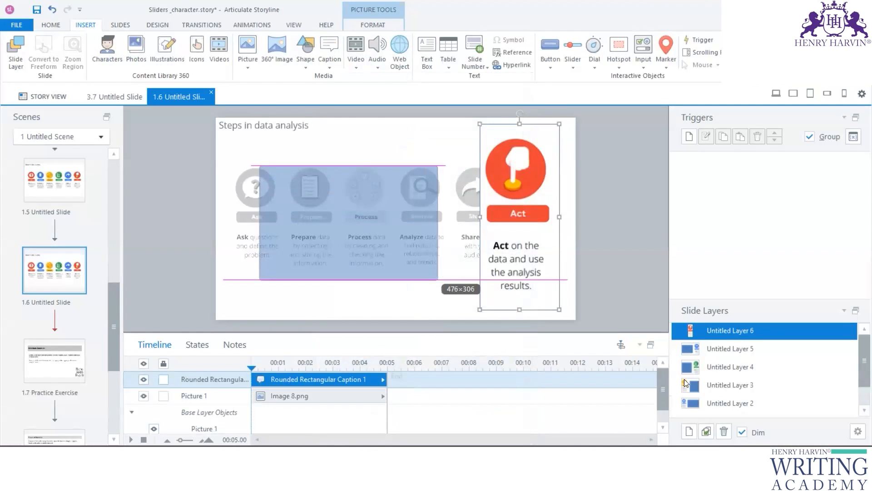
# Enlarge the Analyze picture on Untitled Layer 4 further, extending it to the slide's lower edge
pyautogui.click(730, 348)
pyautogui.click(492, 187)
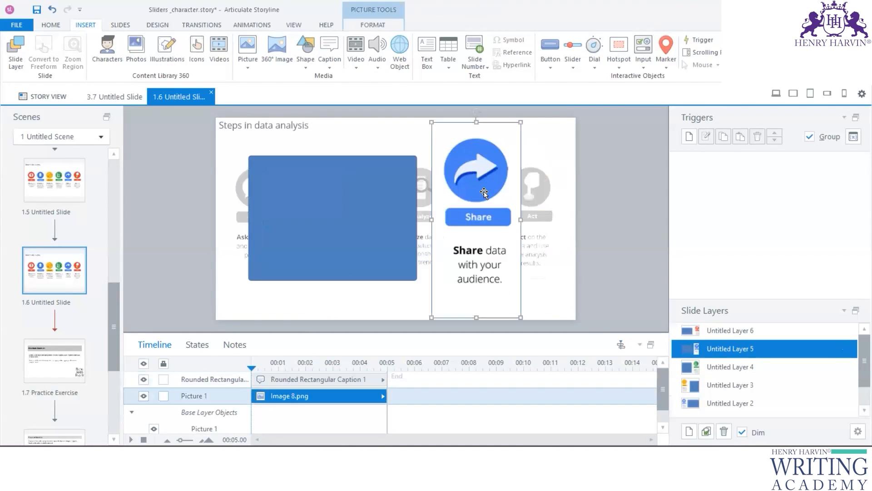
pyautogui.click(693, 366)
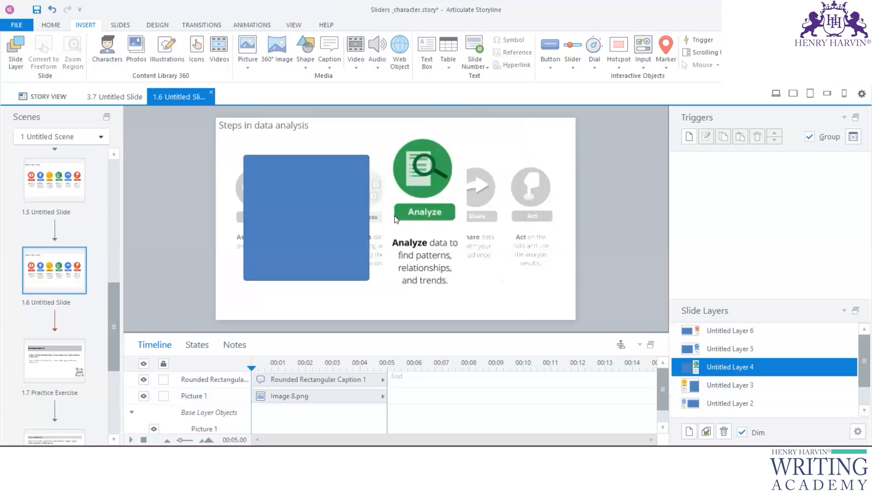
pyautogui.click(395, 219)
pyautogui.moveTo(383, 306); pyautogui.dragTo(374, 321)
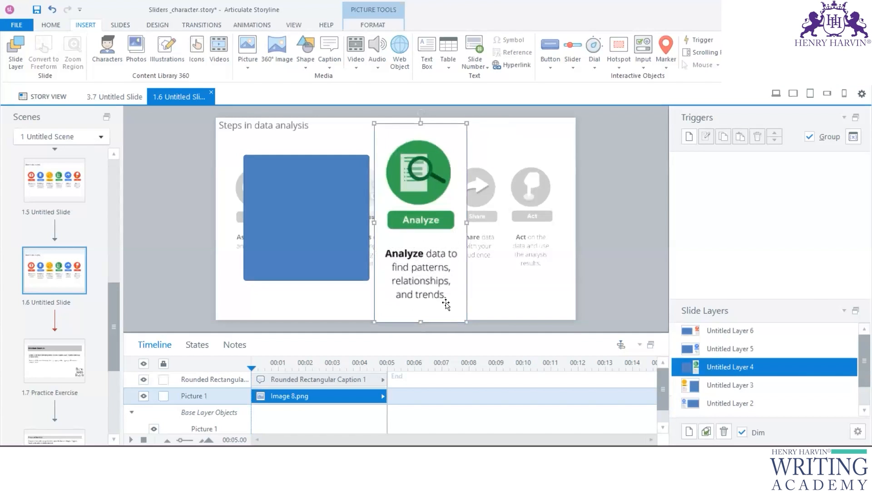
# Give the timeline more height and hide the base layer's Picture 1 on Untitled Layer 6
pyautogui.click(723, 331)
pyautogui.moveTo(284, 334); pyautogui.dragTo(284, 191)
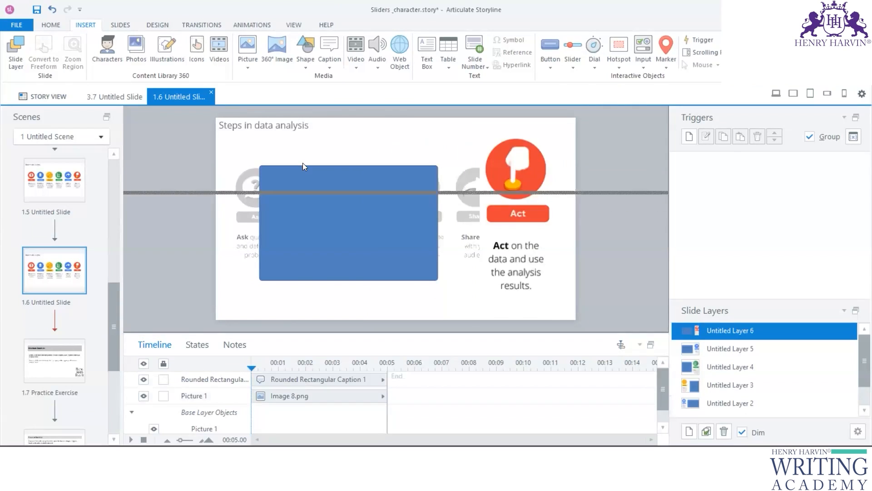
pyautogui.click(733, 349)
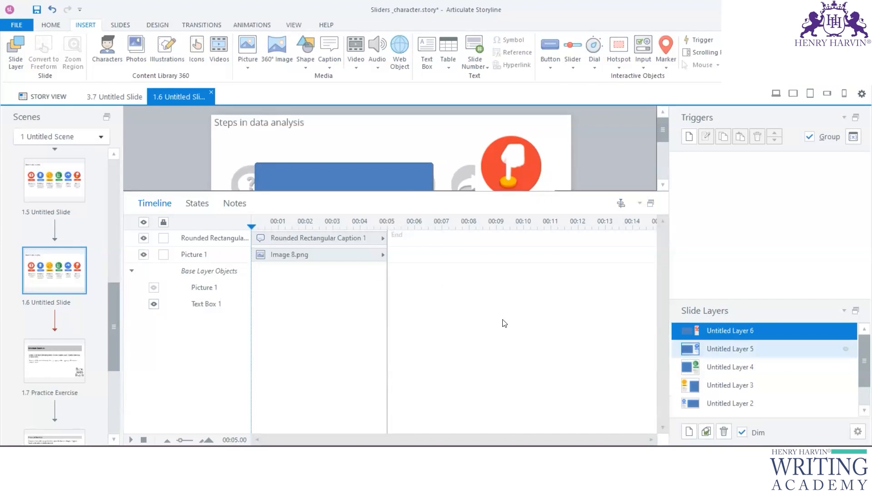
# Review the objects on Untitled Layers 4 and 3 and reduce the timeline's height to expose more of the slide
pyautogui.click(730, 367)
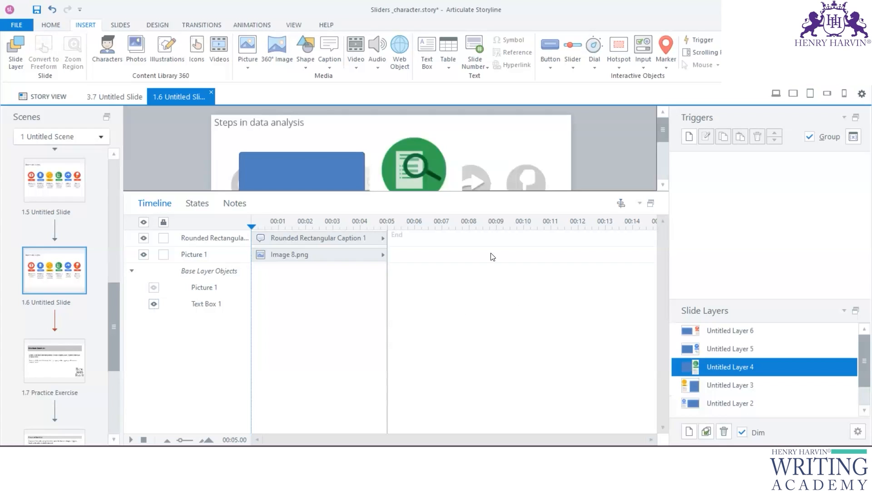
pyautogui.click(455, 139)
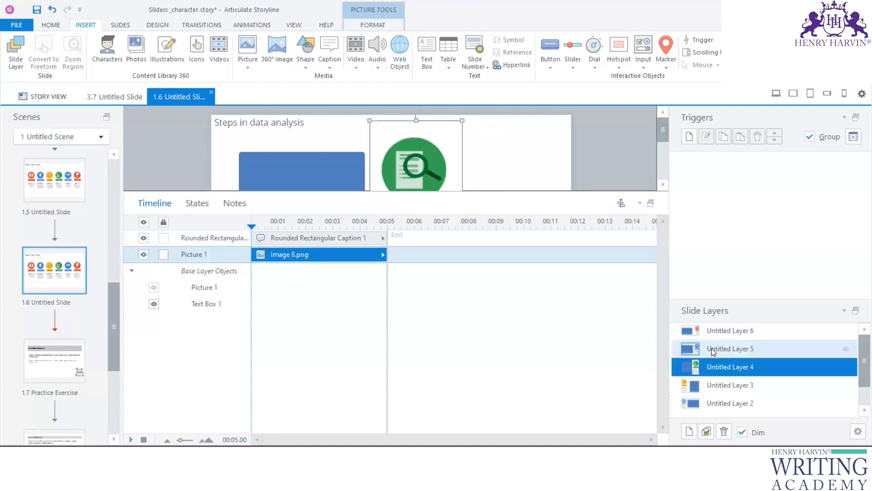
pyautogui.click(741, 385)
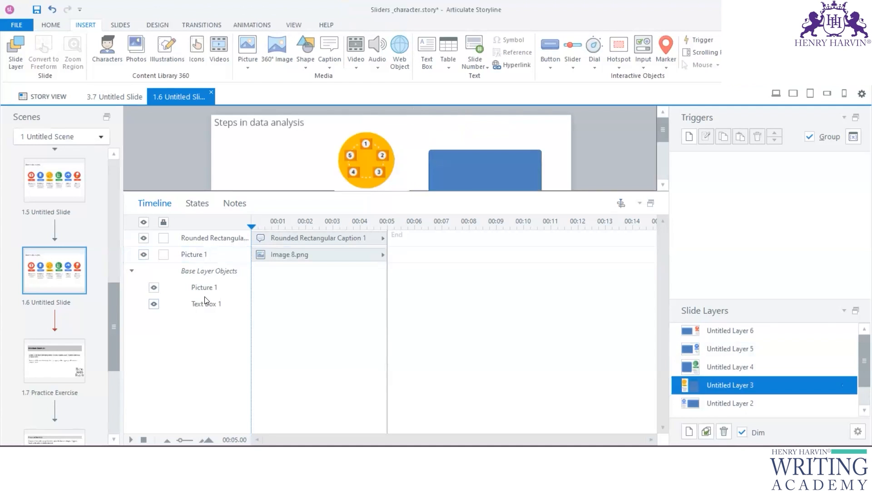
pyautogui.click(731, 367)
pyautogui.moveTo(520, 194); pyautogui.dragTo(521, 318)
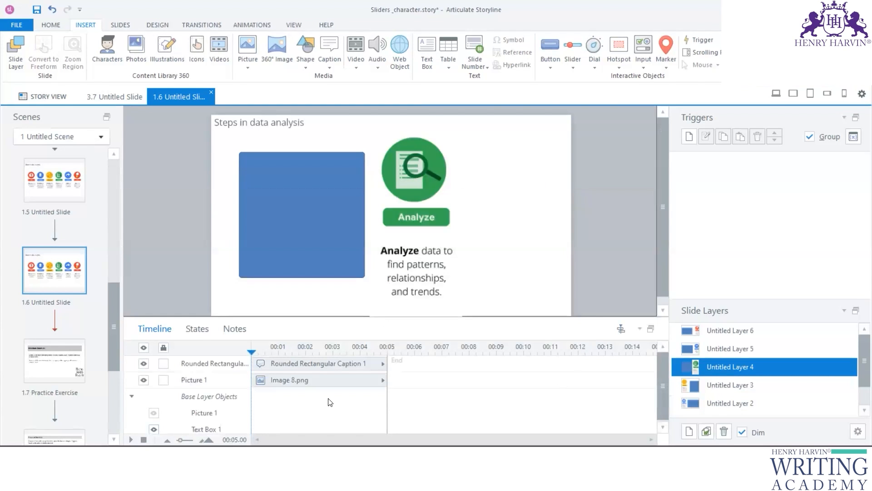
# Delete the six-step picture from the base layer of slide 1.6
pyautogui.scroll(-2, 727, 409)
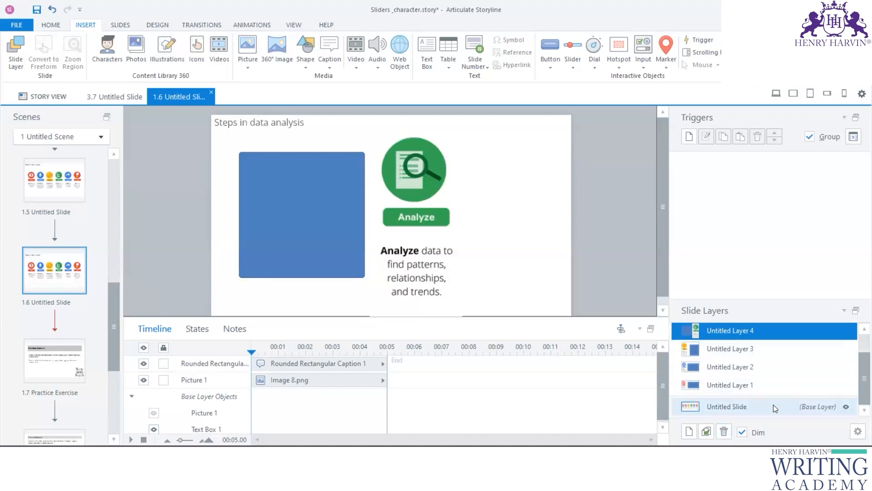
pyautogui.click(748, 407)
pyautogui.click(414, 225)
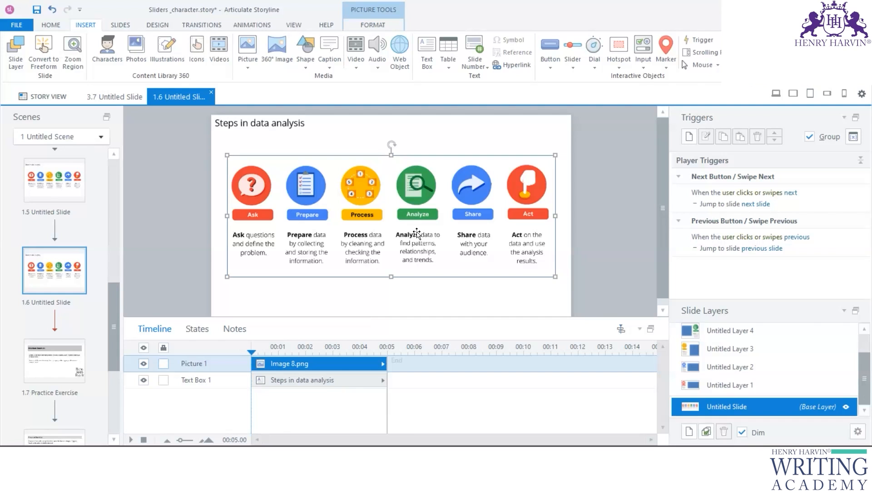
pyautogui.press('Delete')
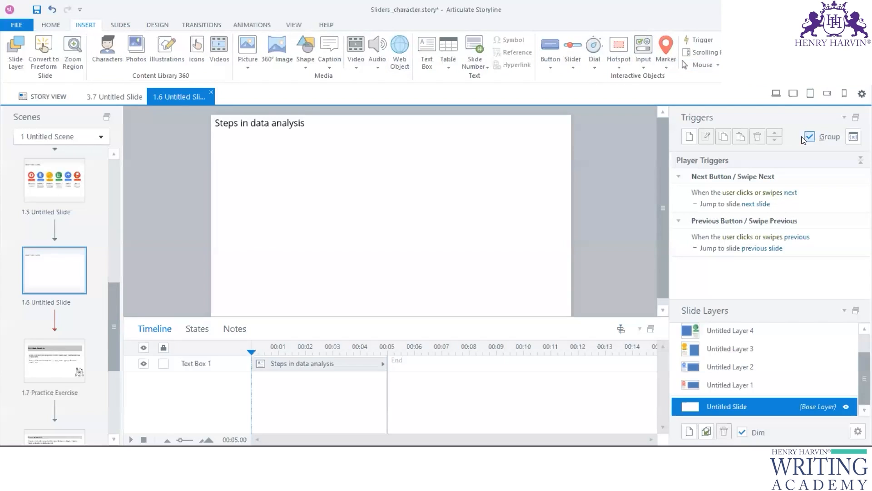
# Check the project variables and draw a thin-track, round-thumb slider of about 780×159 px across the base layer's lower part
pyautogui.click(854, 138)
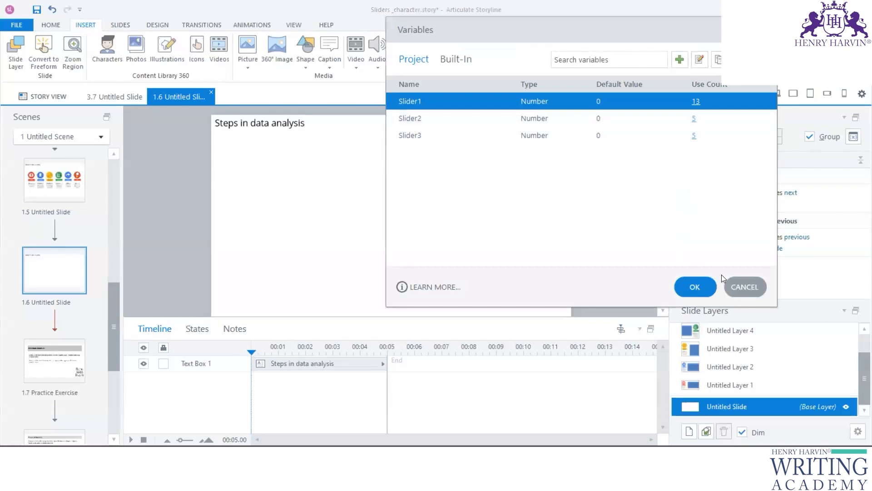
pyautogui.click(695, 286)
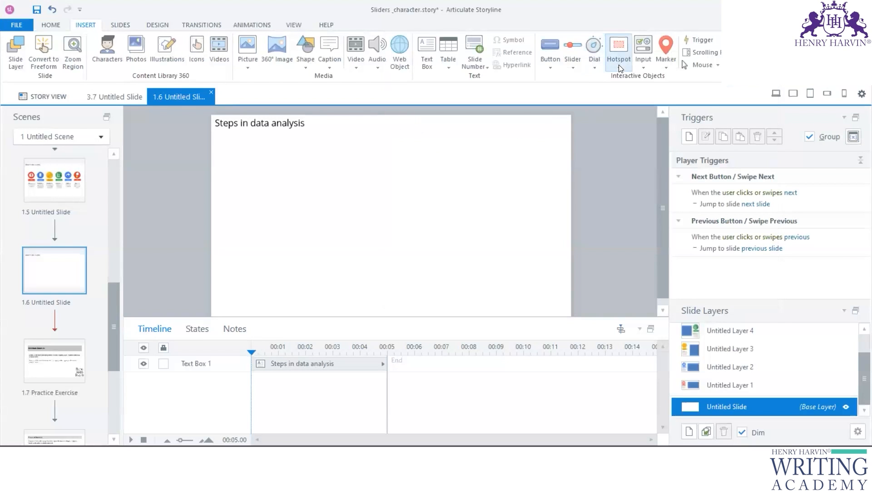
pyautogui.click(574, 66)
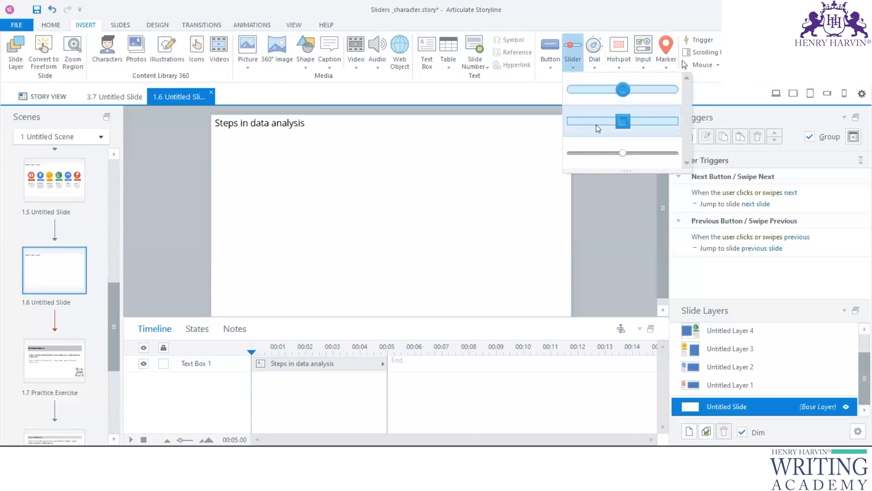
pyautogui.click(597, 153)
pyautogui.moveTo(244, 254); pyautogui.dragTo(536, 299)
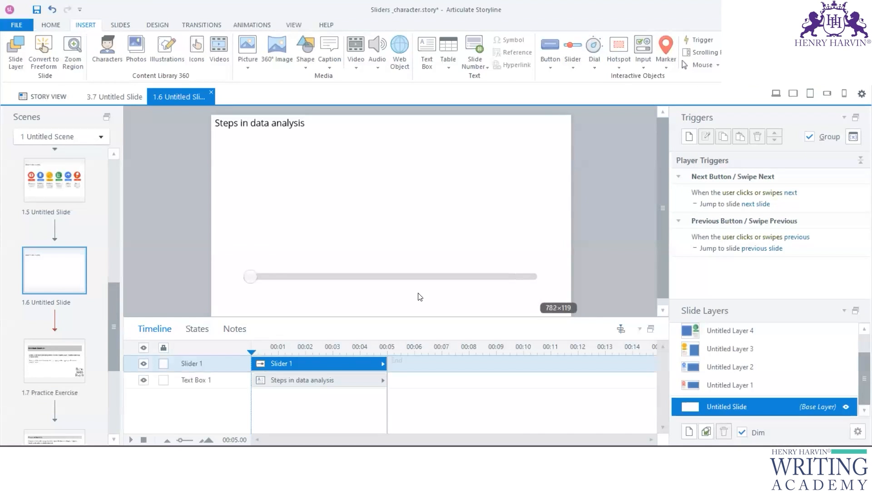
pyautogui.moveTo(390, 253); pyautogui.dragTo(390, 238)
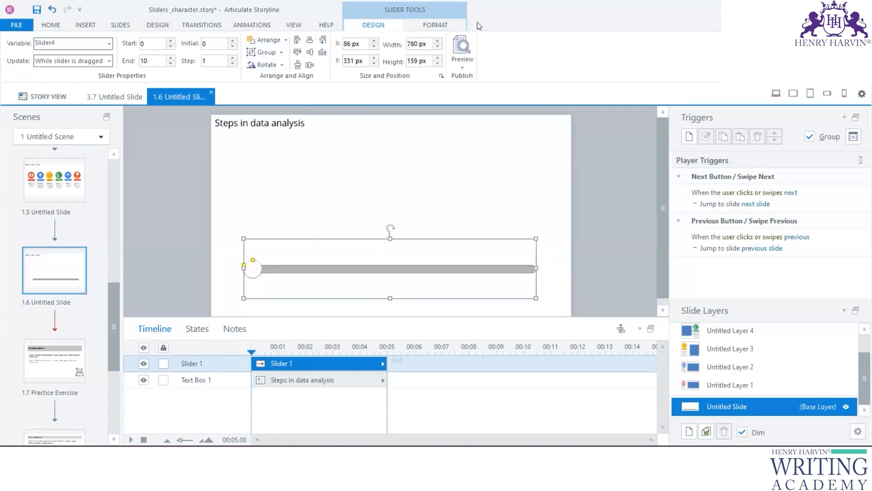
# Apply the black pointed thumb style to the slider
pyautogui.click(436, 26)
pyautogui.click(22, 59)
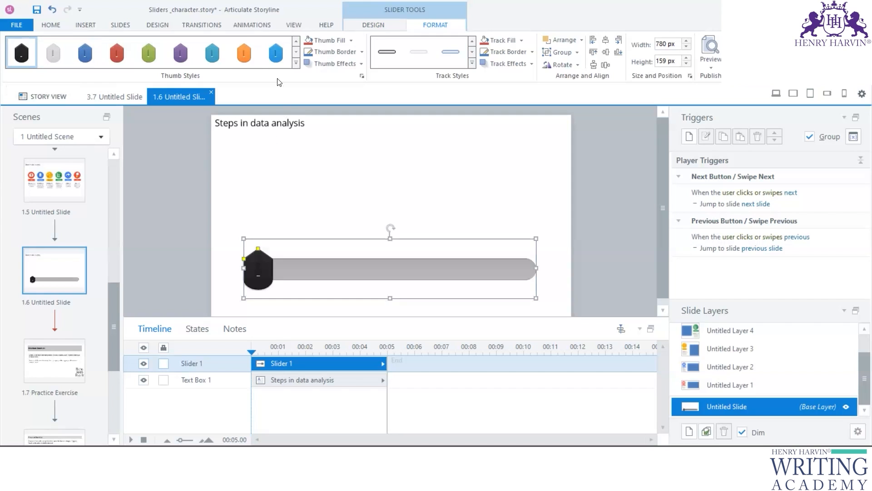
# Try the blue rounded bar thumb style on the slider and undo it
pyautogui.click(296, 64)
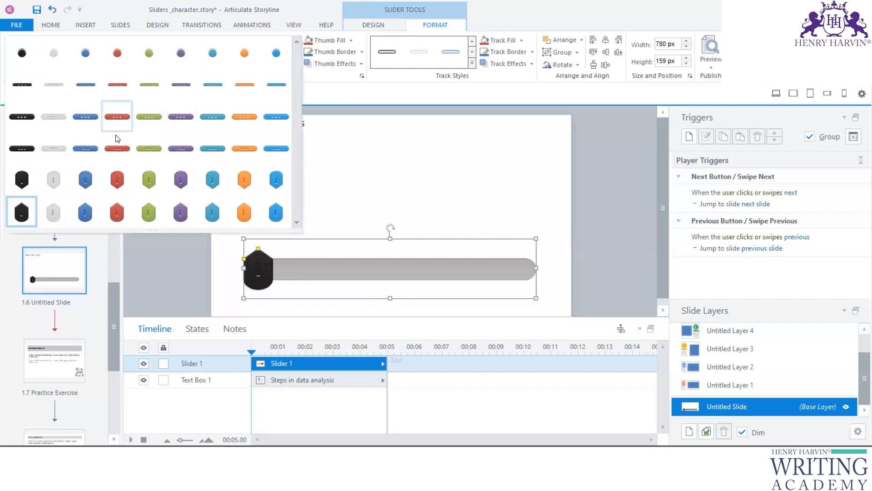
pyautogui.click(86, 150)
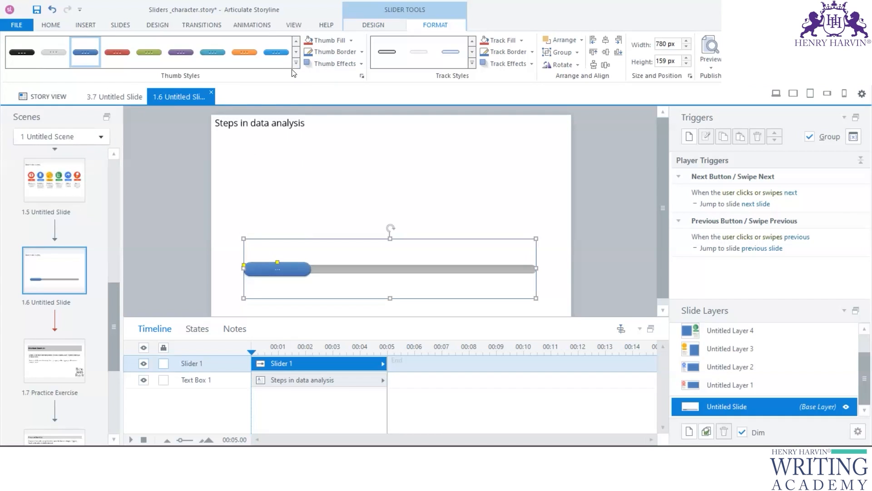
pyautogui.hotkey('ctrl', 'z')
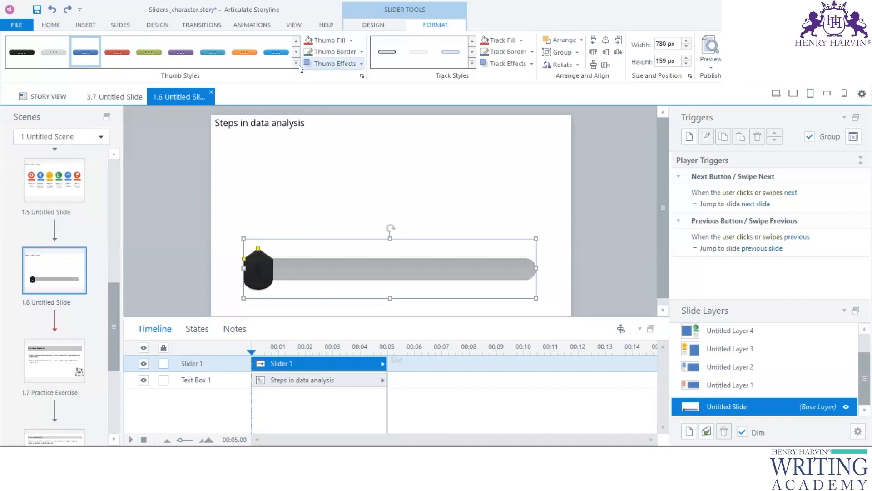
pyautogui.click(345, 281)
pyautogui.click(356, 270)
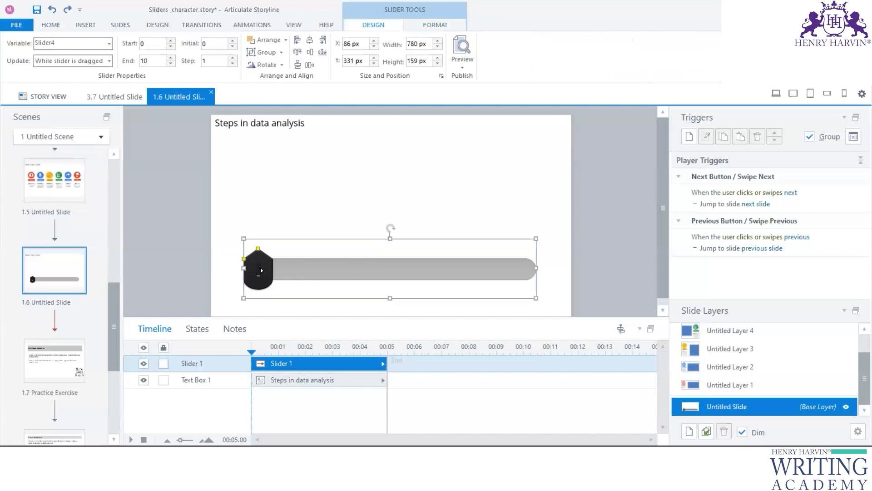
pyautogui.rightClick(253, 279)
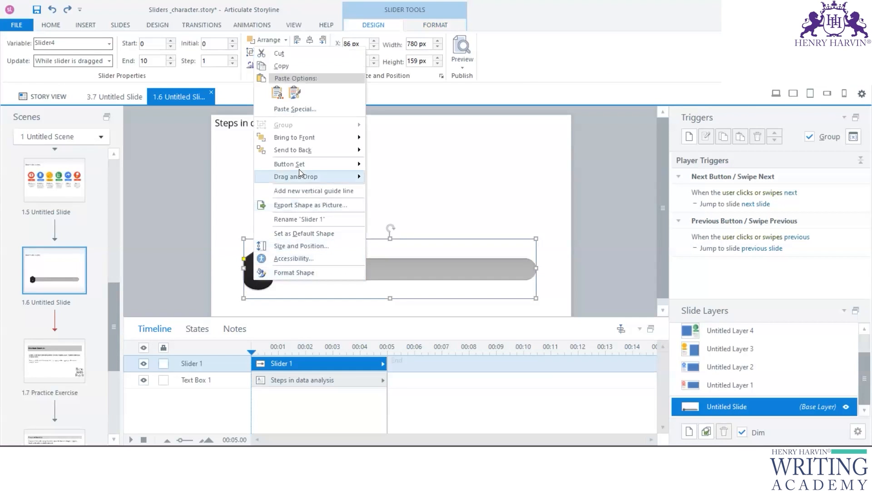
pyautogui.moveTo(285, 166)
pyautogui.press('Escape')
pyautogui.press('Escape')
# Switch to the browser and search Google Images for "data analysis"
pyautogui.hotkey('alt', 'Tab')
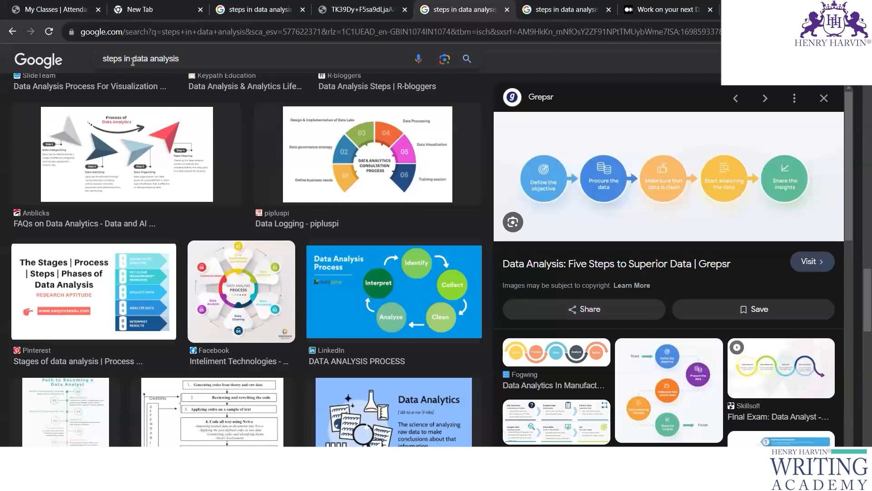
pyautogui.moveTo(130, 59); pyautogui.dragTo(58, 48)
pyautogui.press('BackSpace')
pyautogui.press('Return')
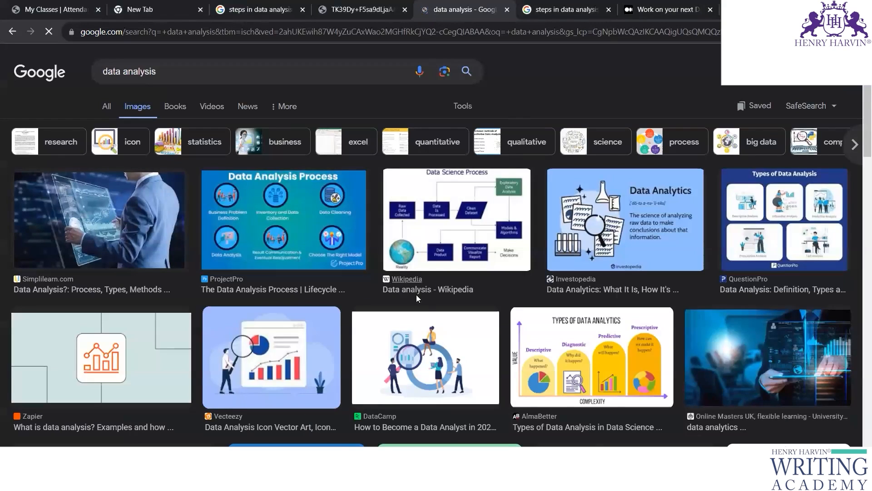
pyautogui.scroll(-2, 397, 319)
pyautogui.scroll(-5, 396, 319)
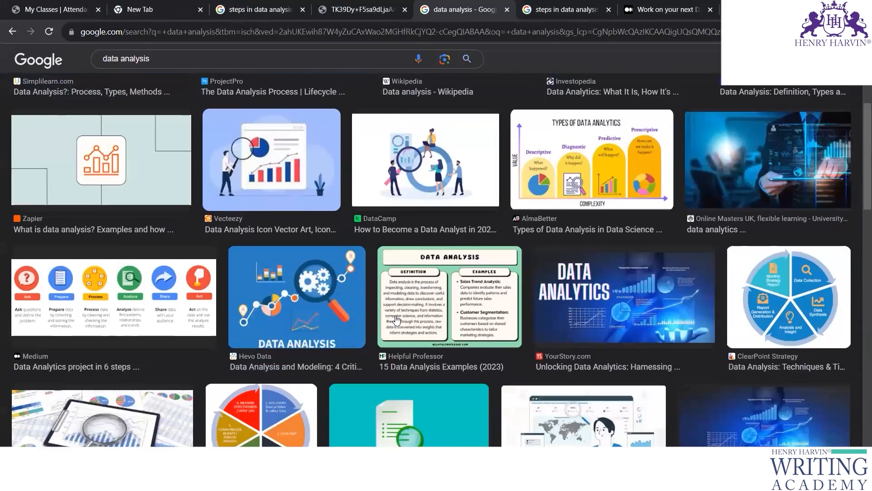
pyautogui.scroll(-3, 396, 320)
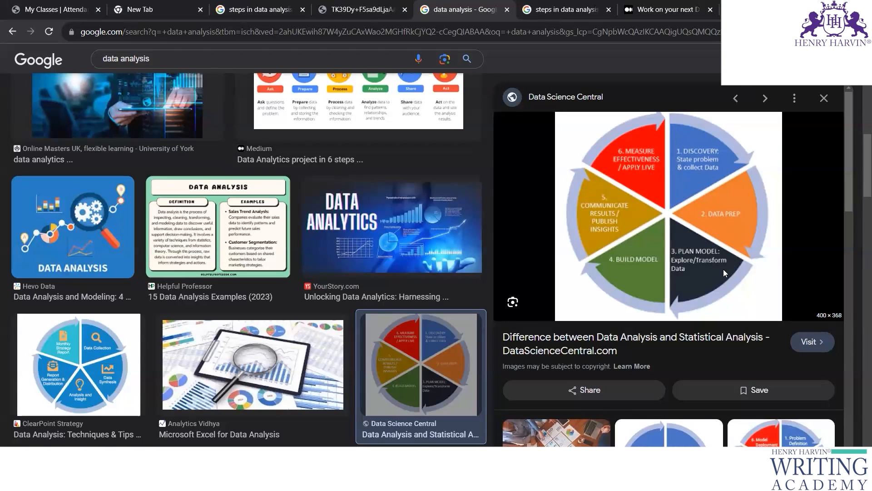
pyautogui.rightClick(724, 269)
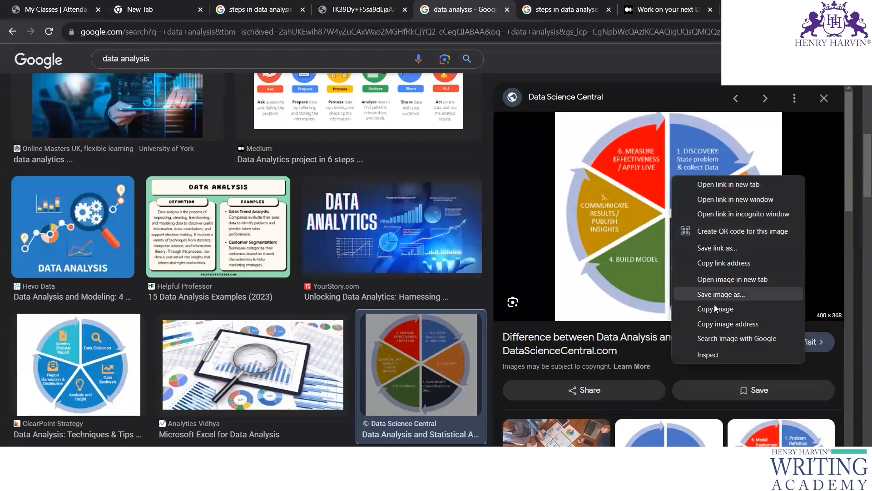
pyautogui.click(717, 302)
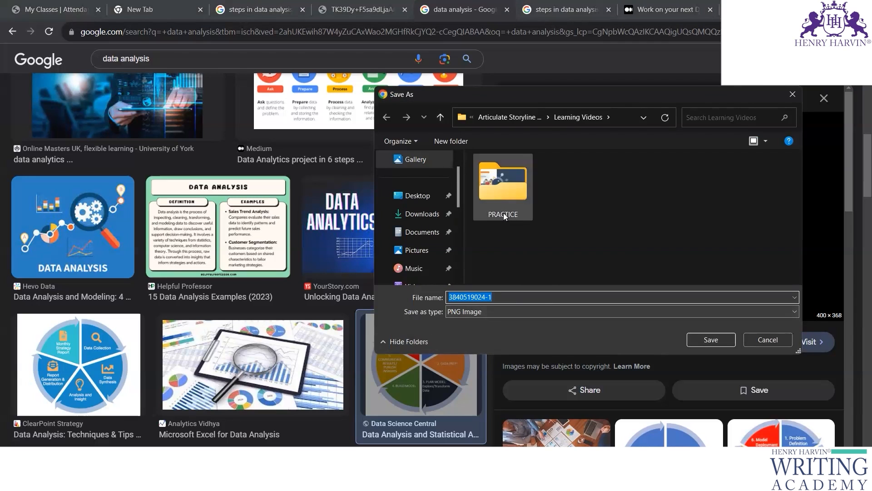
pyautogui.click(425, 231)
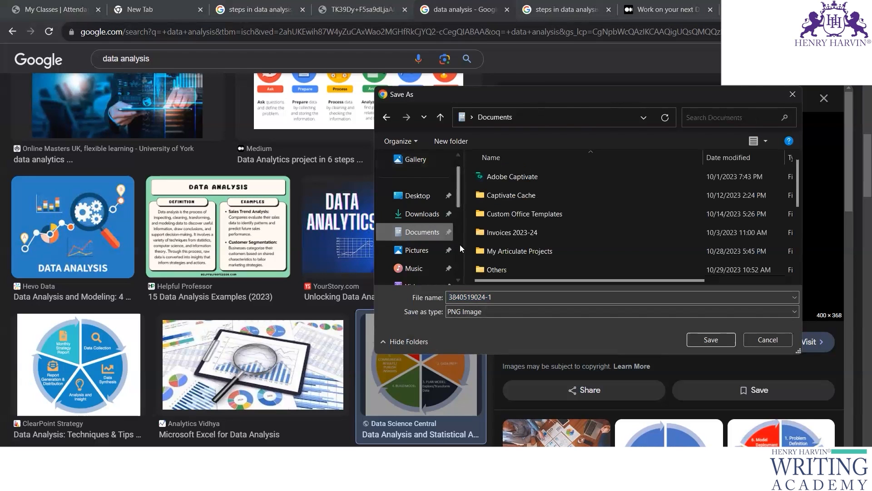
pyautogui.click(427, 251)
pyautogui.click(712, 340)
# Browse further data analysis image results and switch back to Storyline
pyautogui.scroll(-4, 446, 291)
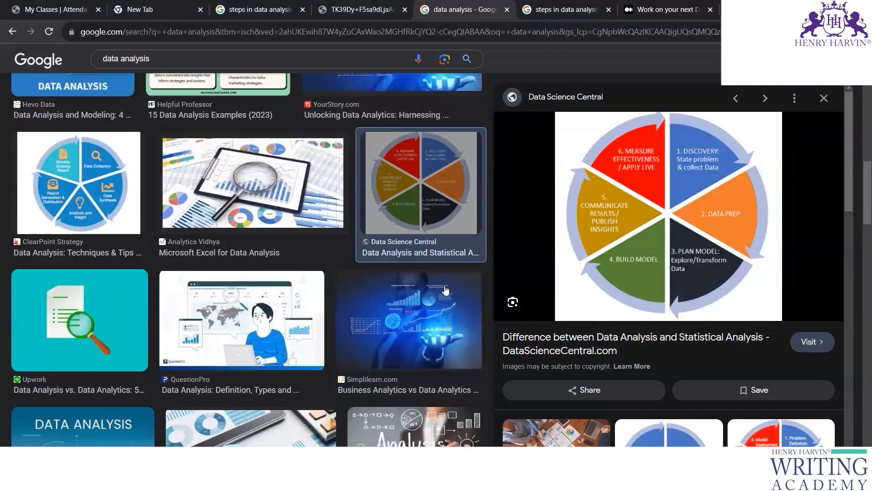
pyautogui.scroll(-8, 445, 291)
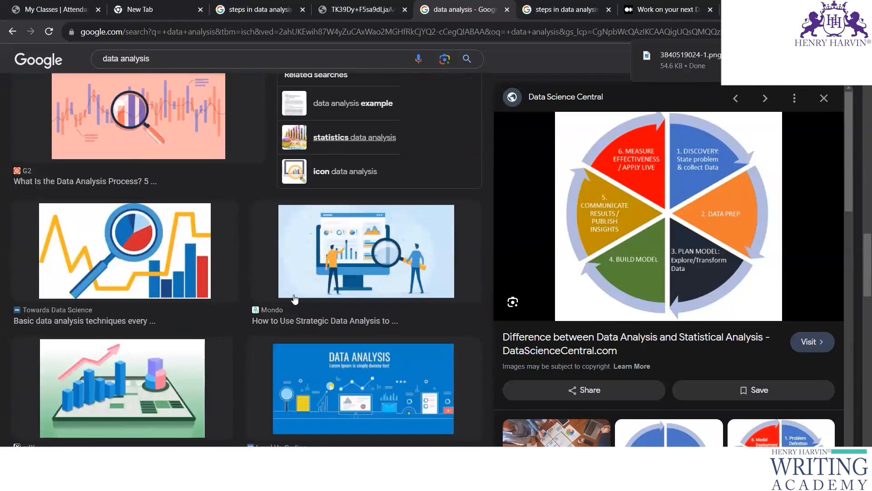
pyautogui.scroll(-5, 295, 299)
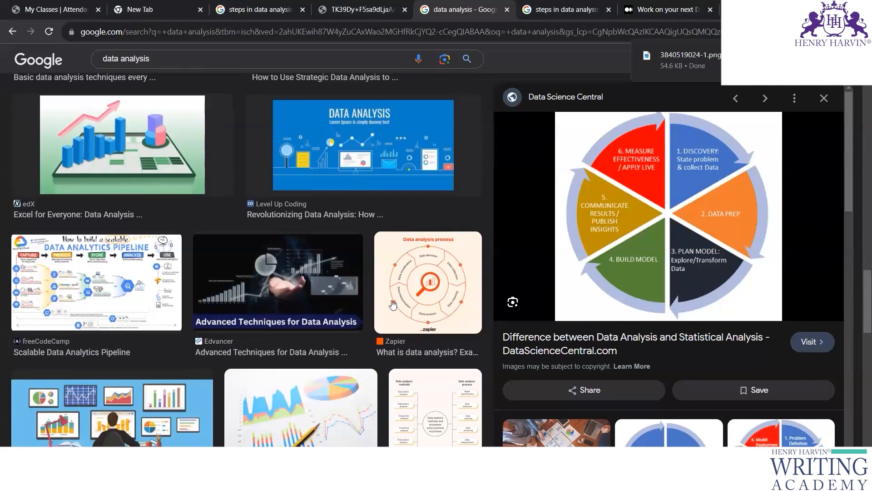
pyautogui.hotkey('alt', 'Tab')
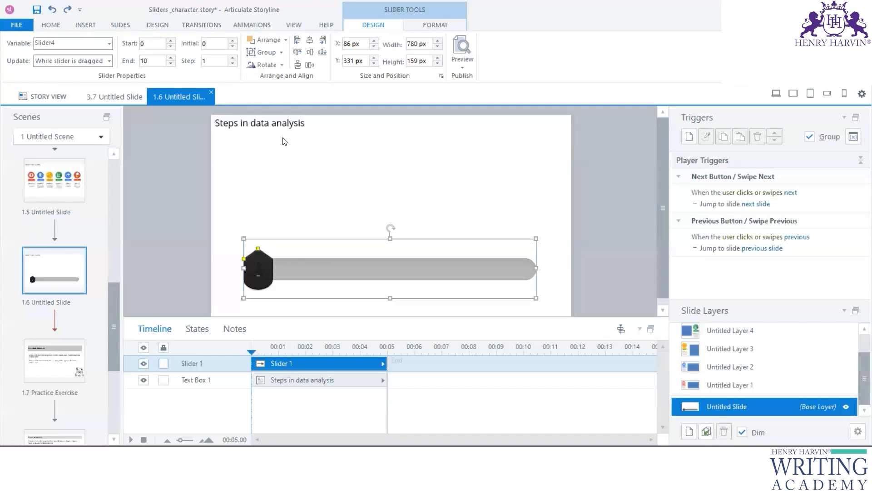
pyautogui.click(436, 26)
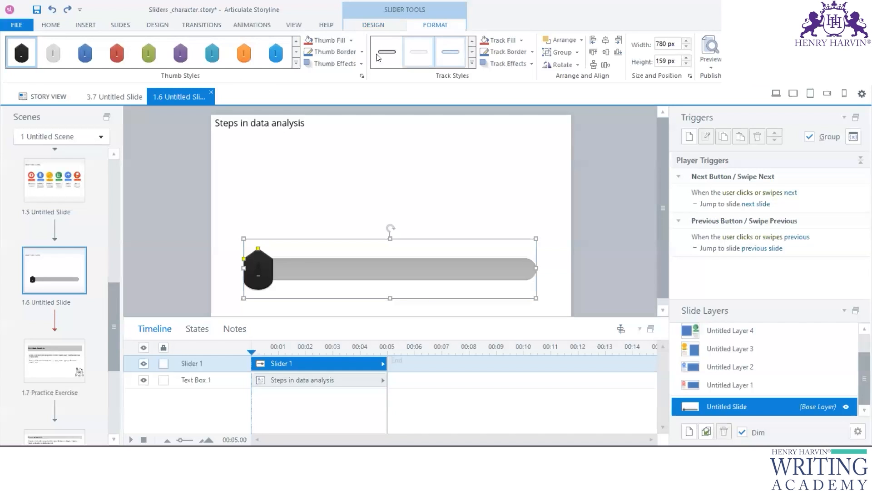
pyautogui.rightClick(263, 265)
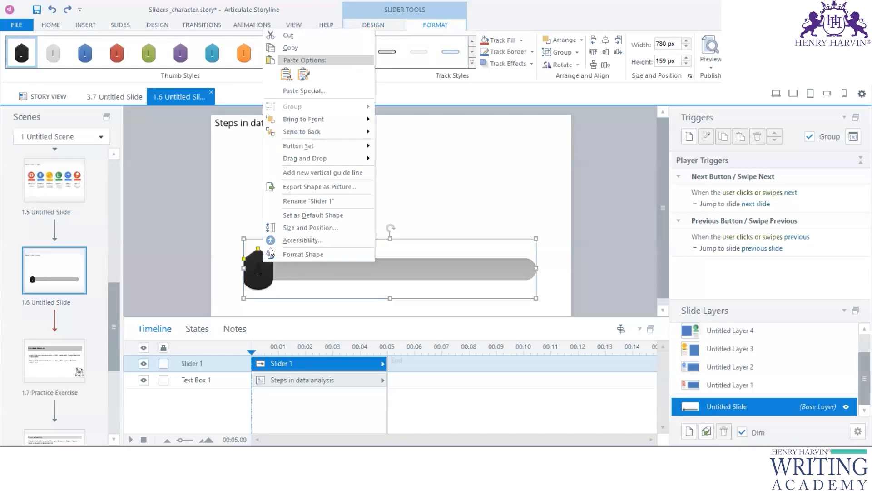
pyautogui.click(431, 175)
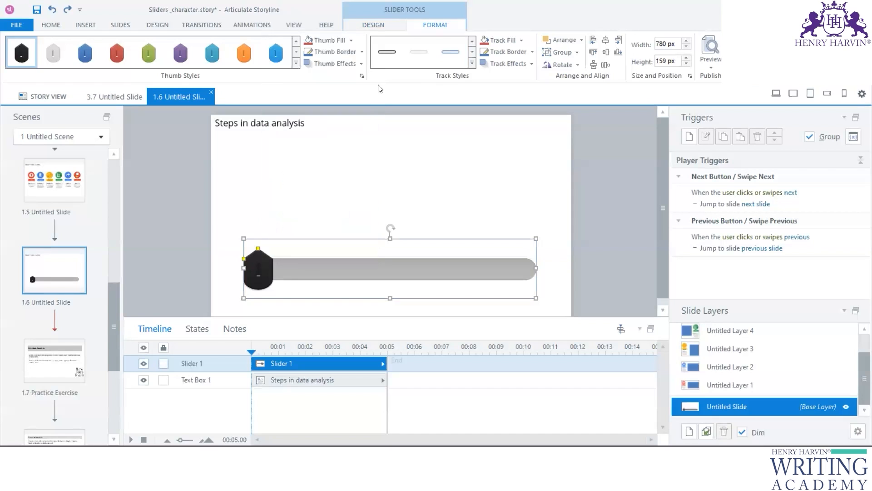
pyautogui.rightClick(250, 259)
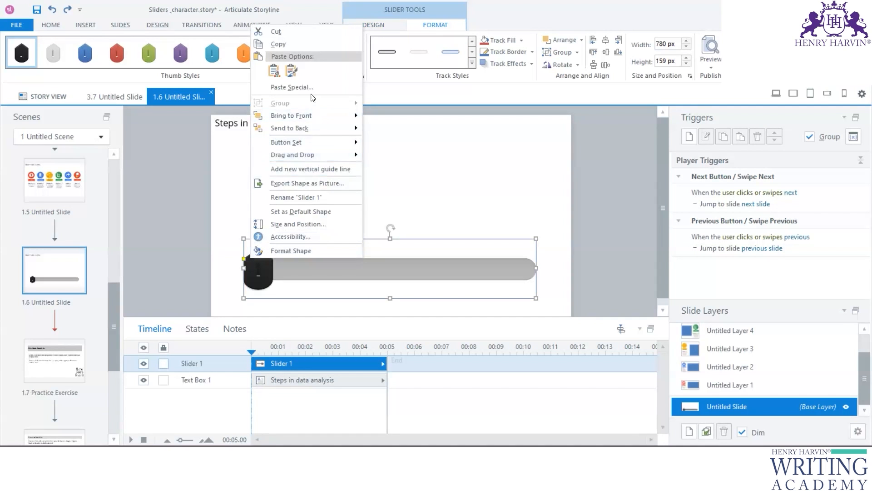
pyautogui.click(440, 156)
pyautogui.click(373, 25)
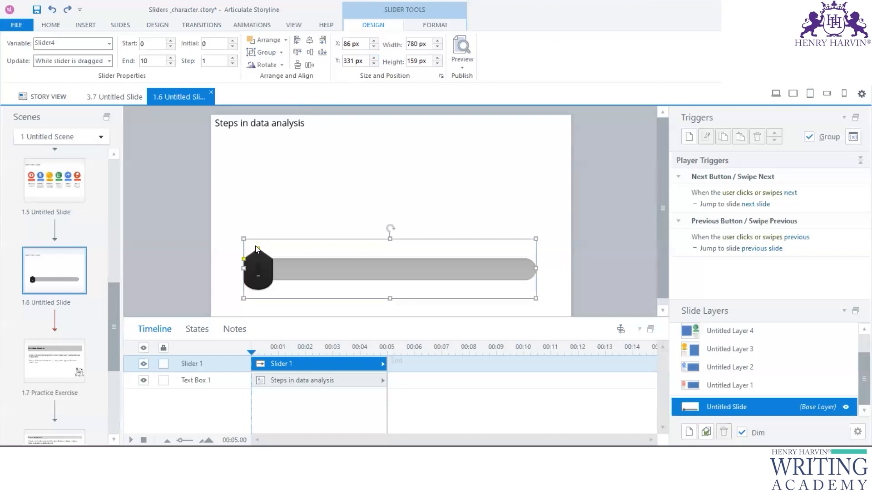
pyautogui.click(438, 18)
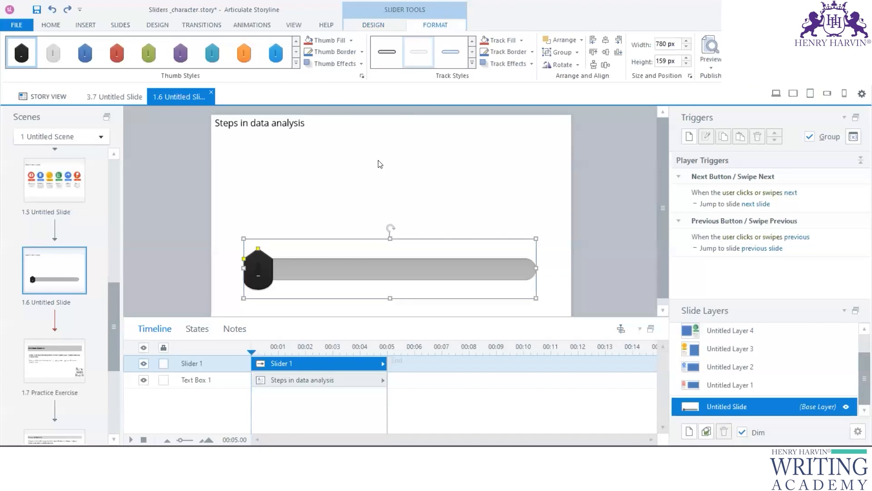
pyautogui.rightClick(263, 276)
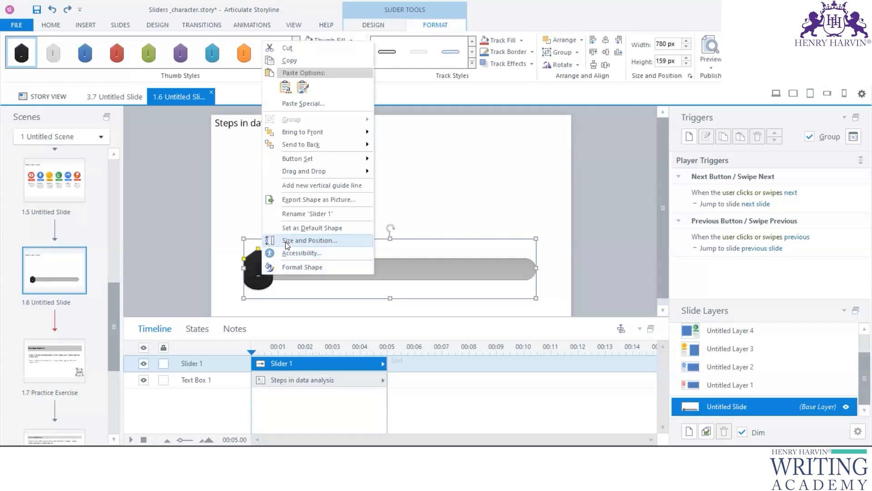
pyautogui.click(298, 267)
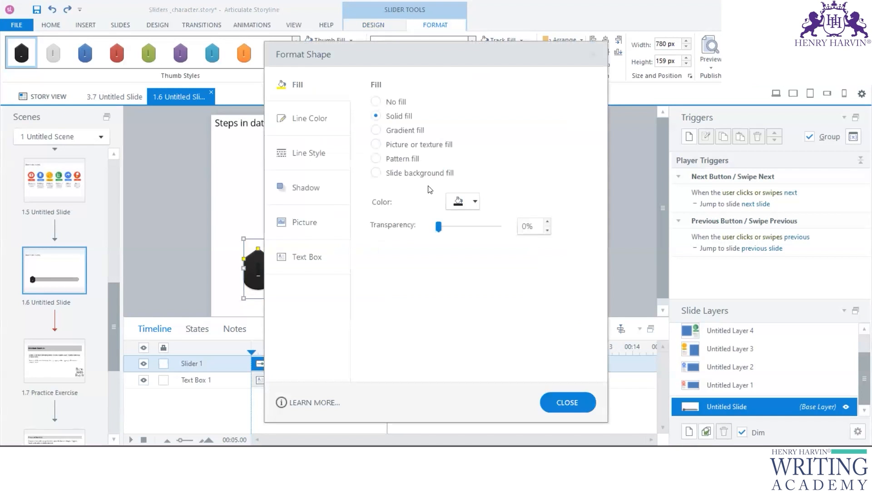
pyautogui.click(400, 144)
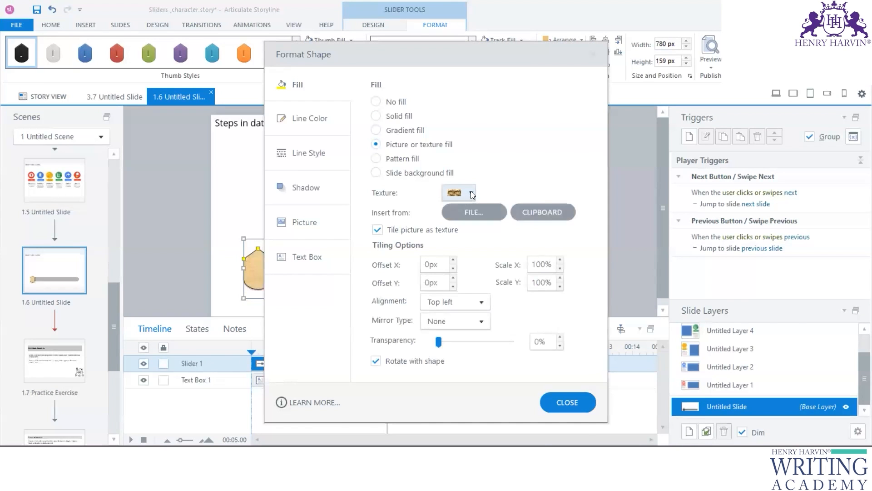
pyautogui.click(471, 192)
pyautogui.click(493, 165)
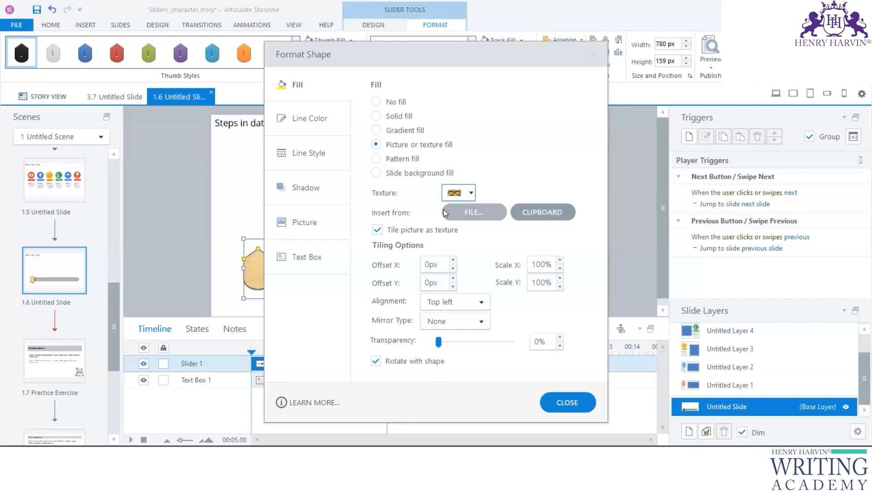
pyautogui.click(496, 212)
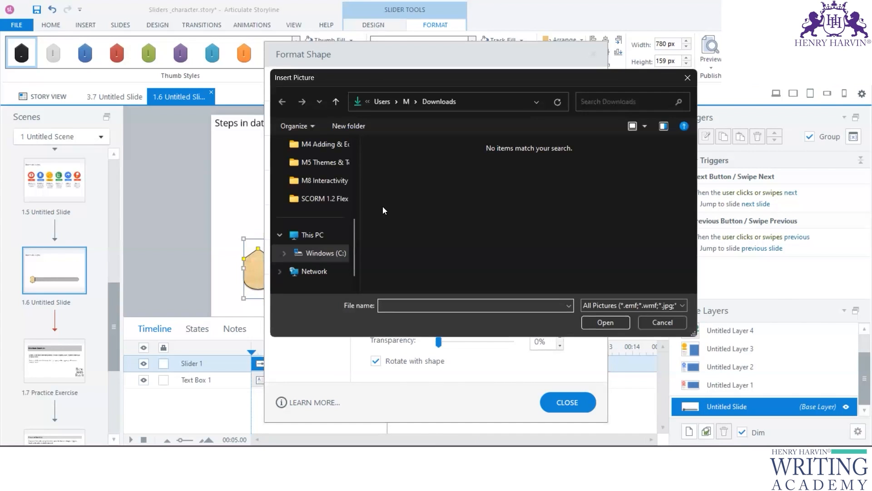
pyautogui.scroll(5, 353, 232)
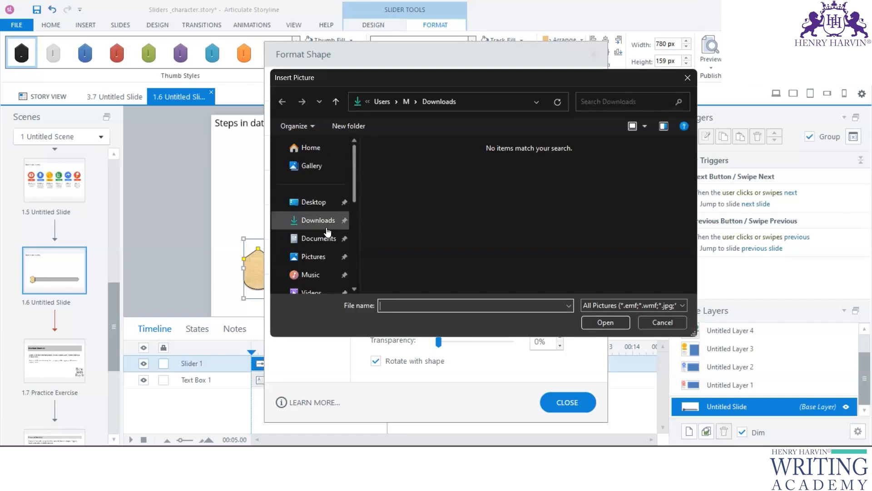
pyautogui.click(319, 256)
pyautogui.click(463, 171)
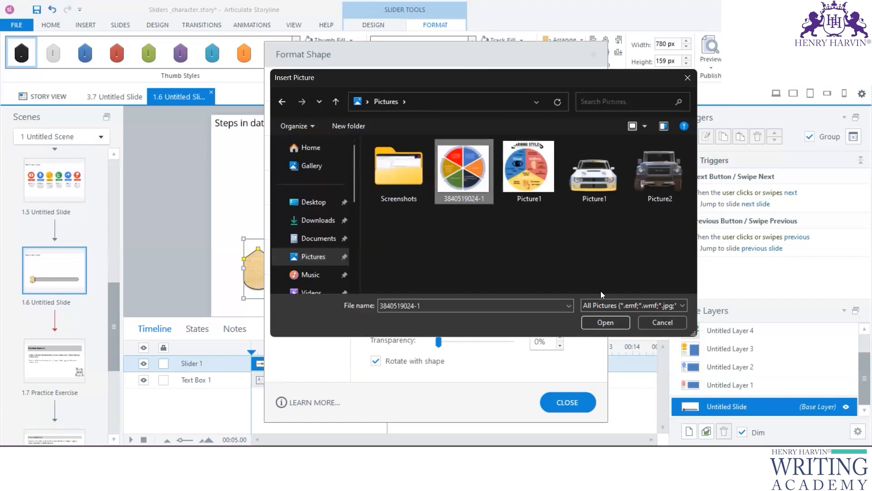
pyautogui.click(604, 322)
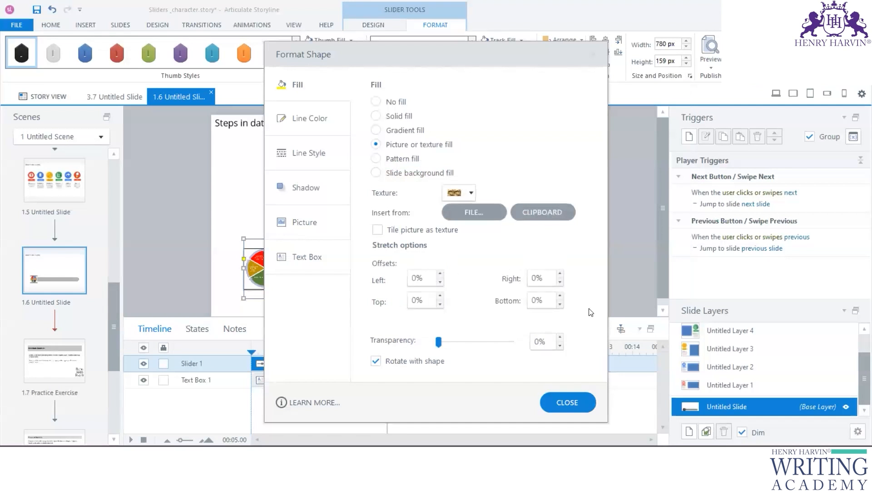
pyautogui.click(554, 397)
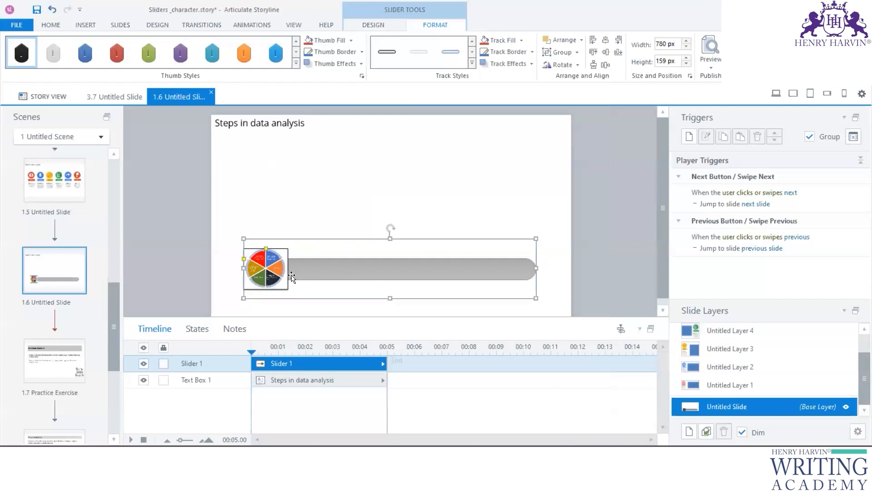
# Shift the slider to about X 44 px, Y 338 px and widen it to about 880 px
pyautogui.click(205, 274)
pyautogui.moveTo(262, 271)
pyautogui.mouseDown()
pyautogui.moveTo(318, 268)
pyautogui.moveTo(254, 271)
pyautogui.moveTo(261, 274)
pyautogui.mouseUp()
pyautogui.moveTo(520, 271); pyautogui.dragTo(558, 273)
# Check the data analysis steps on slide 1.5 and set the end value of slide 1.6's slider to 6
pyautogui.click(54, 182)
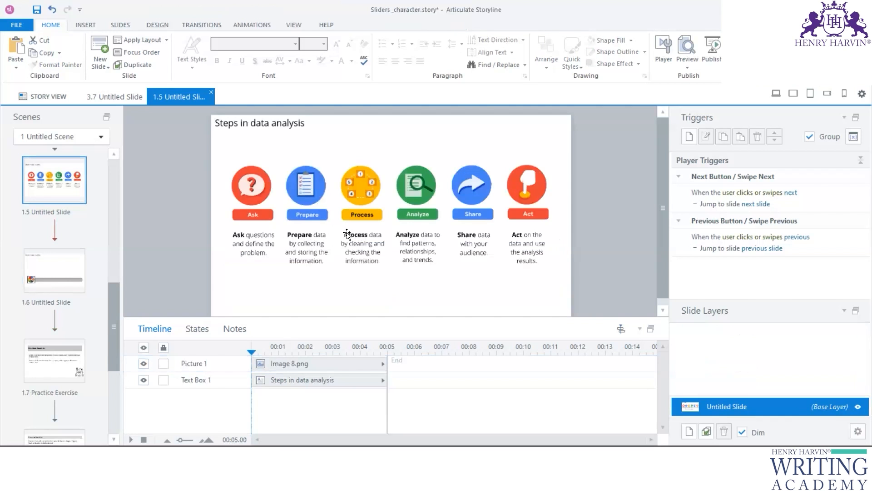
pyautogui.click(76, 279)
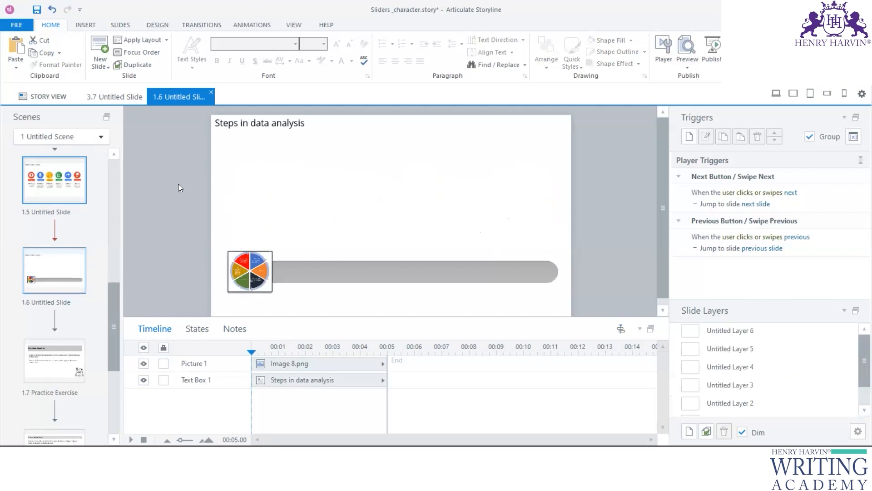
pyautogui.click(314, 272)
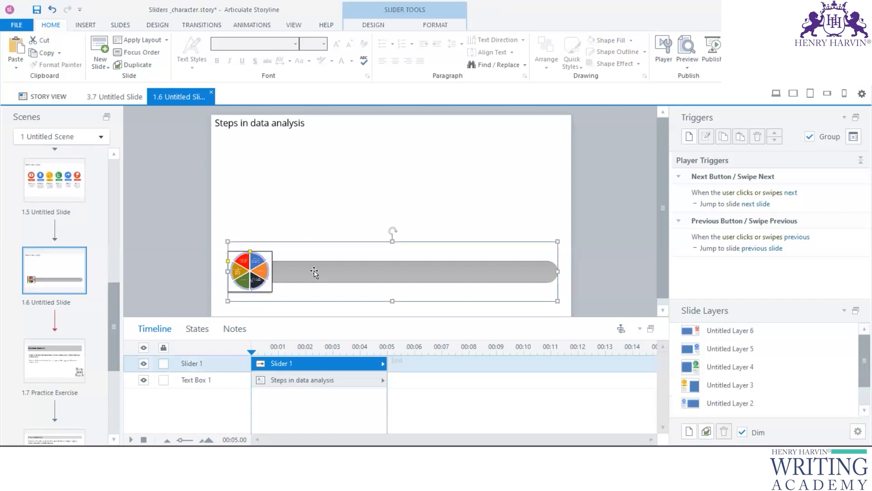
pyautogui.click(373, 24)
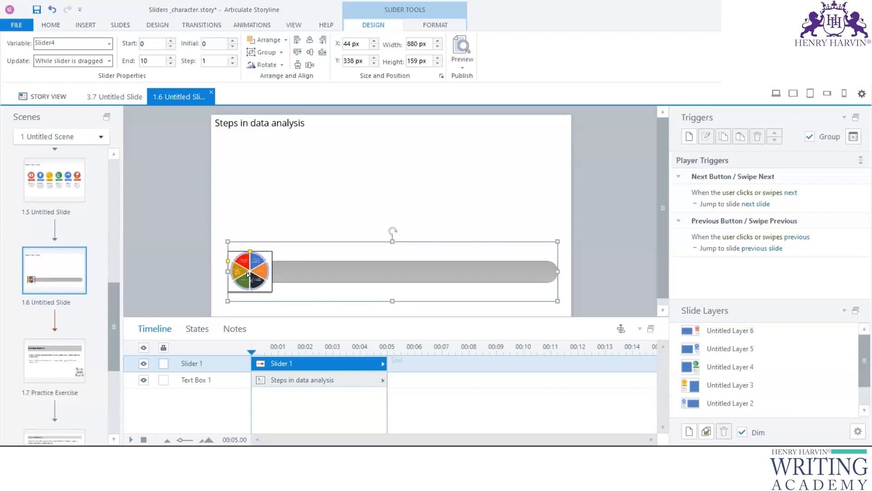
pyautogui.click(171, 57)
pyautogui.click(171, 58)
pyautogui.click(171, 58)
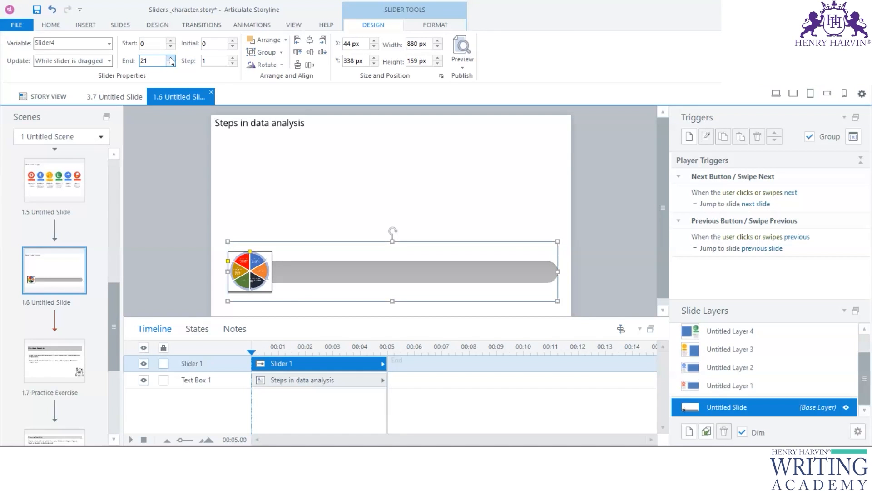
pyautogui.moveTo(152, 61); pyautogui.dragTo(129, 64)
pyautogui.write('6')
pyautogui.click(173, 151)
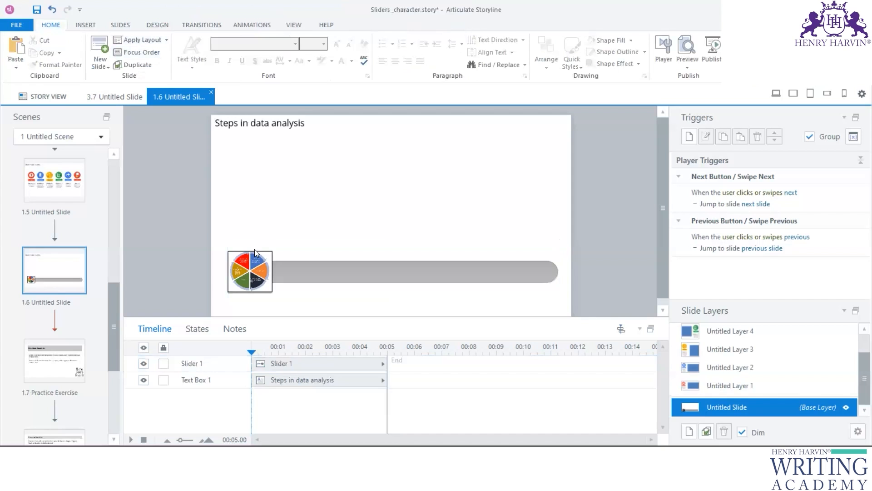
# Review the slider's initial and step values and look through the slide's layers
pyautogui.click(249, 272)
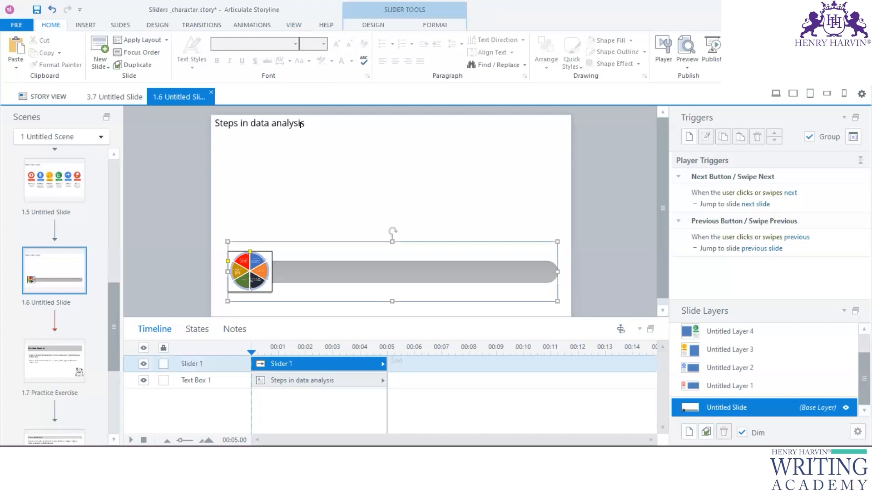
pyautogui.click(373, 25)
pyautogui.click(209, 45)
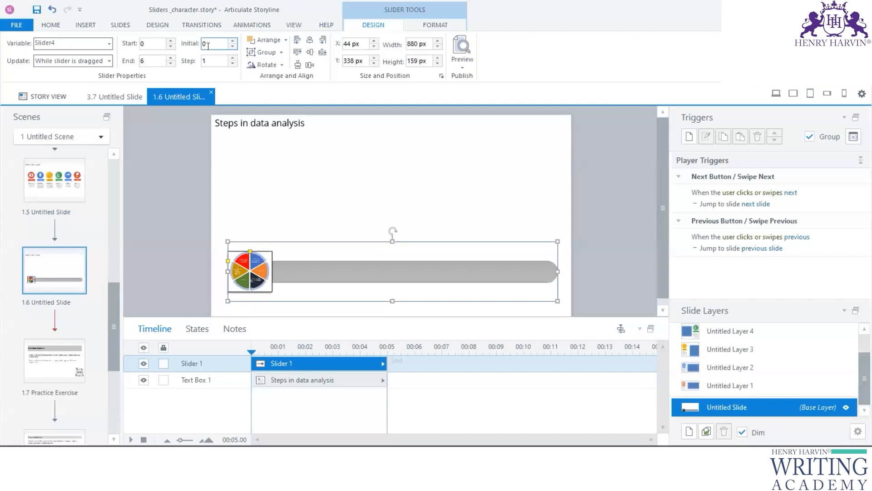
pyautogui.click(208, 65)
pyautogui.scroll(2, 755, 389)
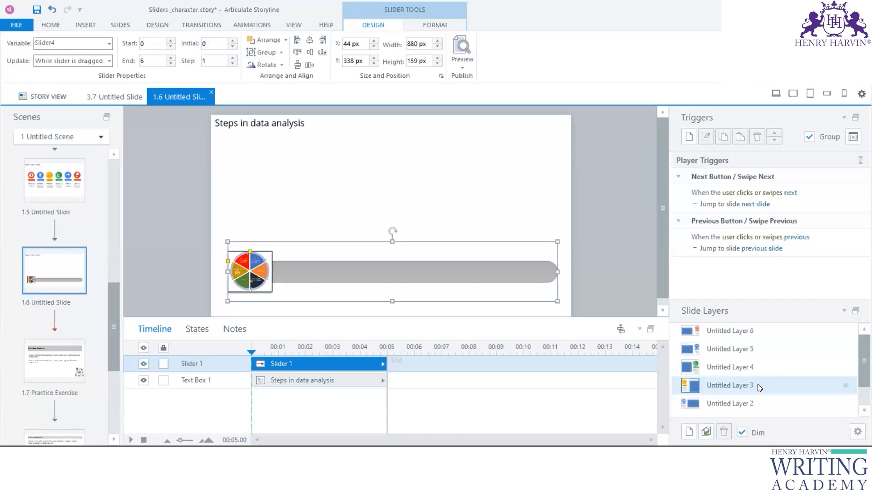
pyautogui.scroll(-2, 758, 385)
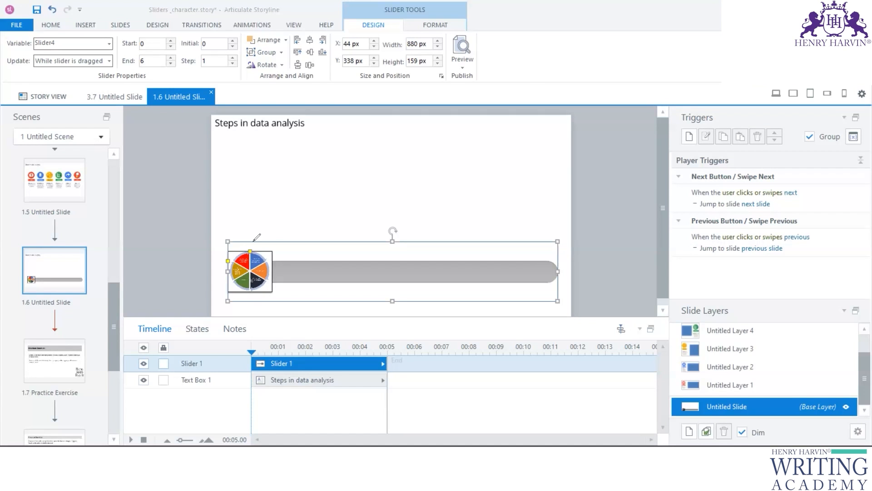
pyautogui.moveTo(252, 239); pyautogui.dragTo(252, 251)
pyautogui.moveTo(305, 237); pyautogui.dragTo(305, 255)
pyautogui.moveTo(327, 236); pyautogui.dragTo(333, 256)
pyautogui.moveTo(369, 236); pyautogui.dragTo(381, 266)
pyautogui.moveTo(428, 239); pyautogui.dragTo(442, 272)
pyautogui.moveTo(485, 244); pyautogui.dragTo(490, 268)
pyautogui.moveTo(561, 251)
pyautogui.mouseDown()
pyautogui.moveTo(558, 282)
pyautogui.moveTo(555, 257)
pyautogui.mouseUp()
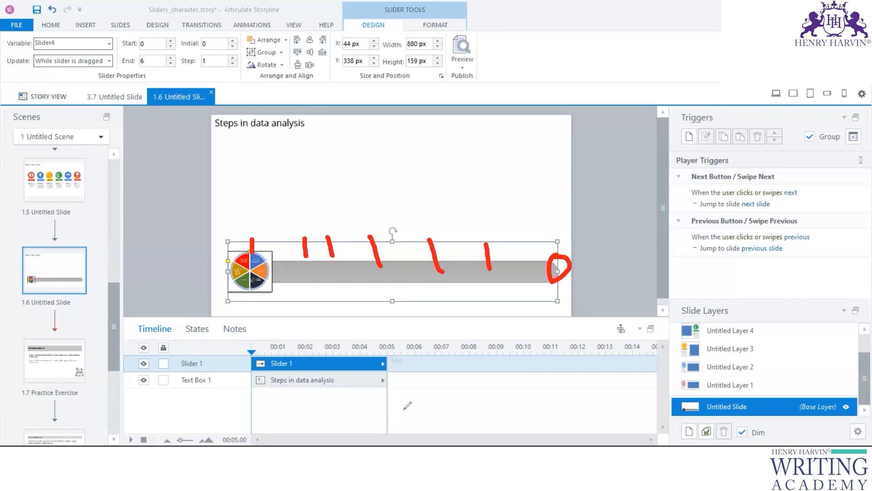
pyautogui.press('Escape')
# Format the title "Steps in data analysis" as bold, 28 pt and centered
pyautogui.click(326, 195)
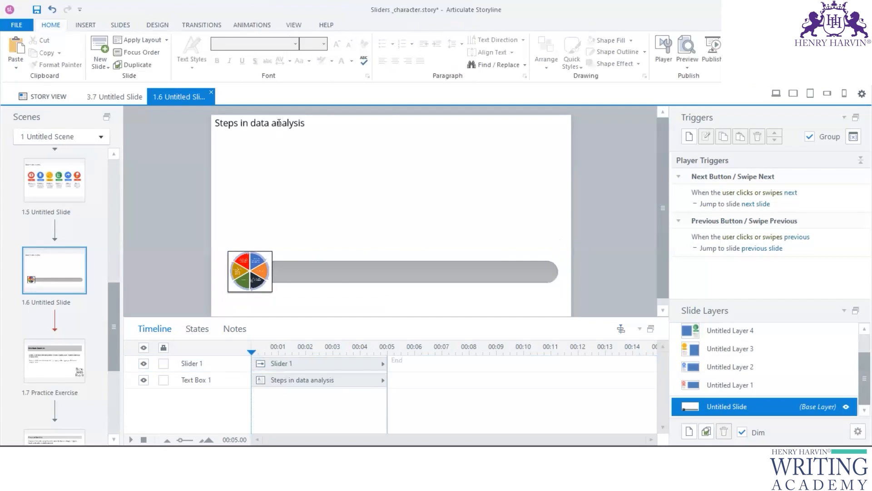
pyautogui.click(278, 124)
pyautogui.moveTo(307, 122); pyautogui.dragTo(213, 123)
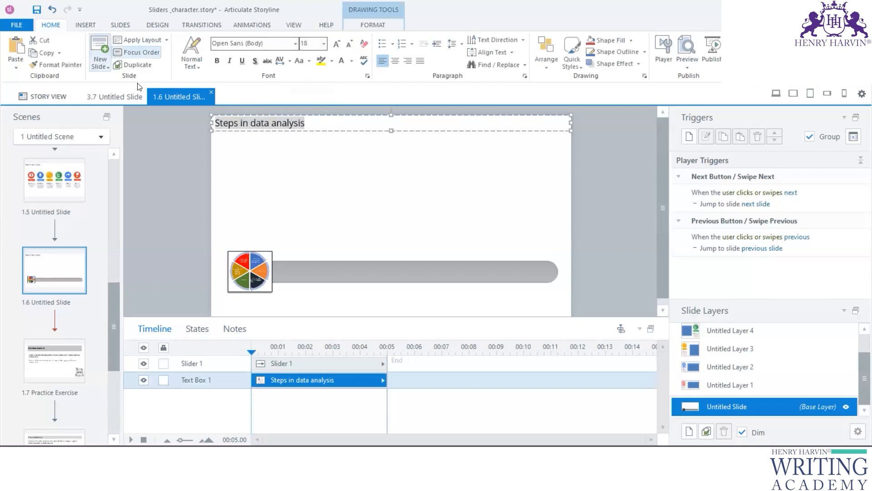
pyautogui.hotkey('ctrl', 'b')
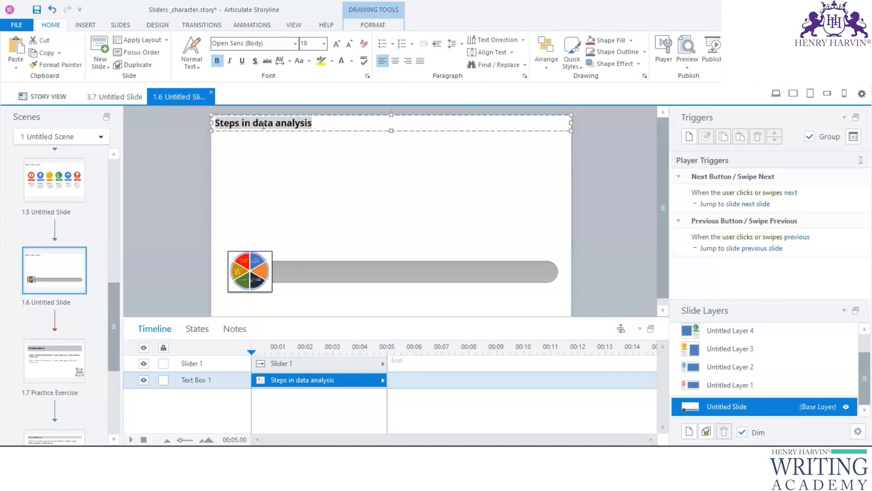
pyautogui.hotkey('ctrl', 'shift', '.')
pyautogui.hotkey('ctrl', 'shift', '.')
pyautogui.hotkey('ctrl', 'shift', '.')
pyautogui.hotkey('ctrl', 'shift', '.')
pyautogui.hotkey('ctrl', 'shift', '.')
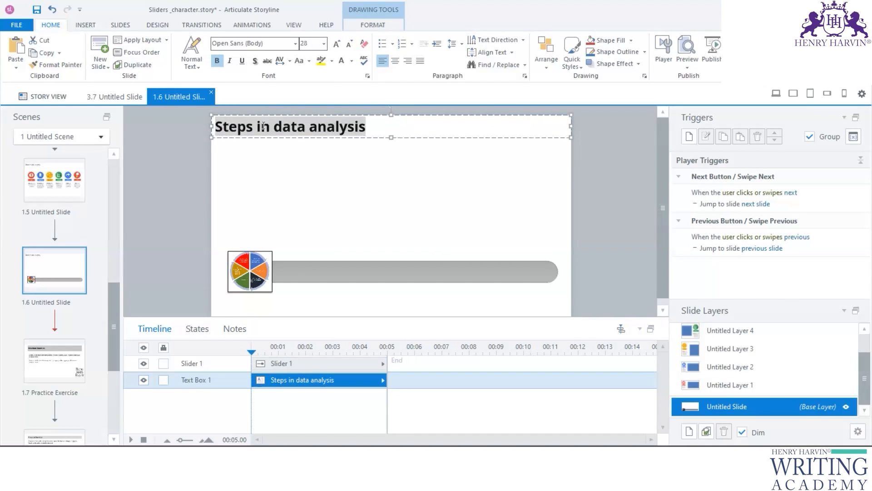
pyautogui.hotkey('ctrl', 'e')
pyautogui.click(377, 201)
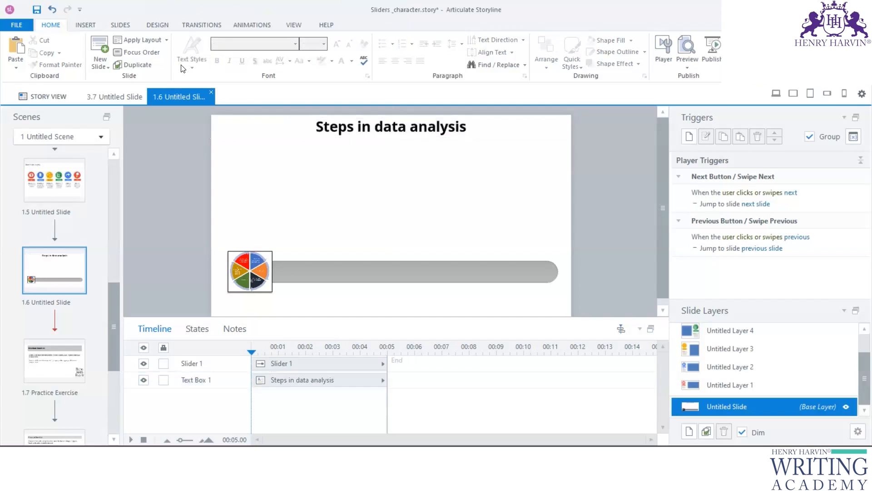
# Draw a text box about 518 × 100 px between the title and the slider
pyautogui.click(91, 26)
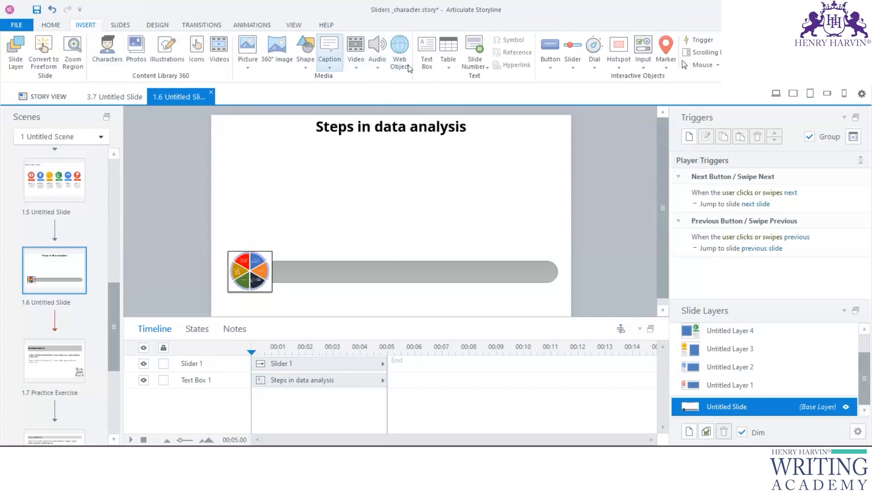
pyautogui.click(428, 52)
pyautogui.moveTo(276, 164); pyautogui.dragTo(473, 203)
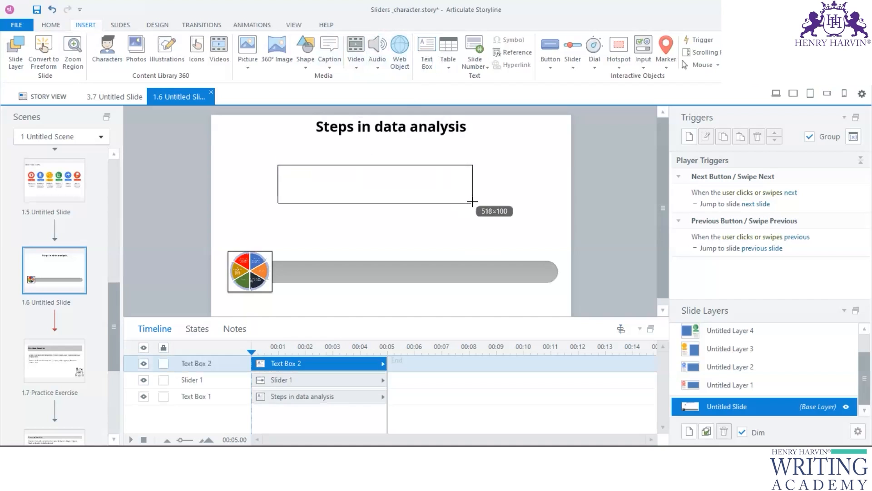
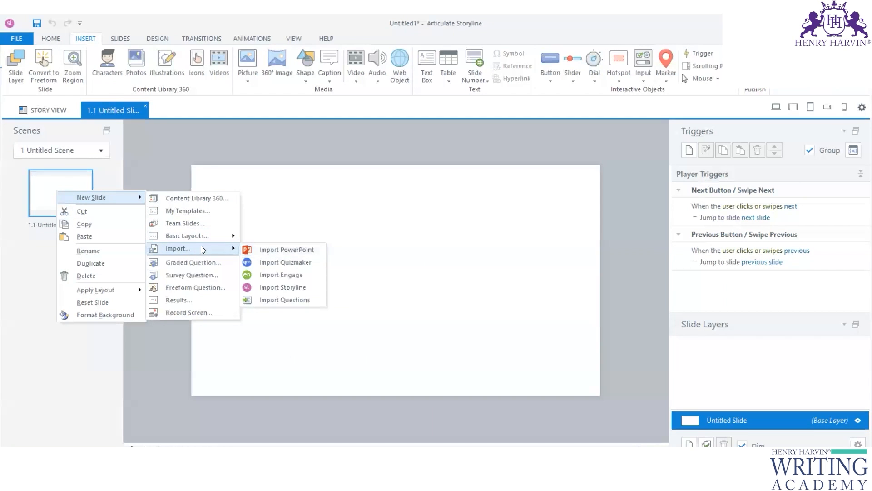
# Insert all 43 slides of the Velocity template from Content Library 360 into the new project
pyautogui.click(215, 199)
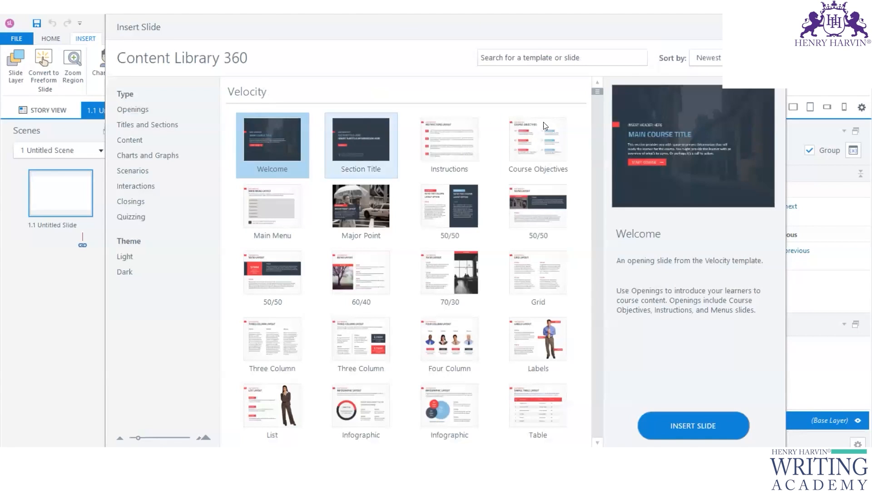
pyautogui.moveTo(599, 94); pyautogui.dragTo(598, 84)
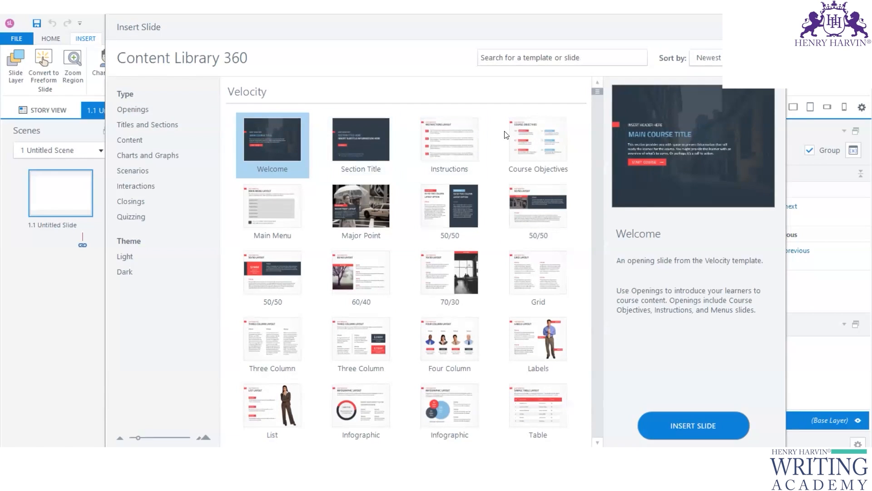
pyautogui.moveTo(599, 94)
pyautogui.mouseDown()
pyautogui.moveTo(599, 103)
pyautogui.moveTo(599, 89)
pyautogui.mouseUp()
pyautogui.keyDown('shift'); pyautogui.click(462, 184); pyautogui.keyUp('shift')
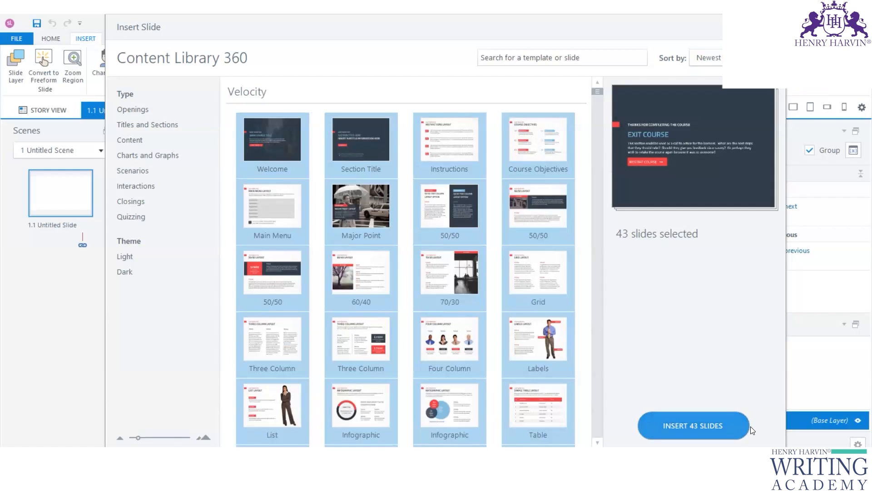
pyautogui.click(698, 427)
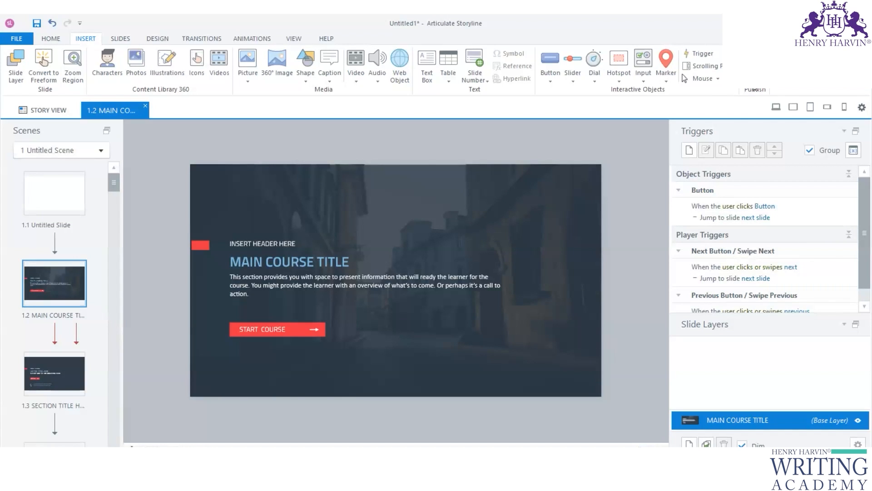
# Preview the course and test the Start Course button on the main course title slide, going back once to repeat it
pyautogui.click(756, 86)
pyautogui.click(771, 106)
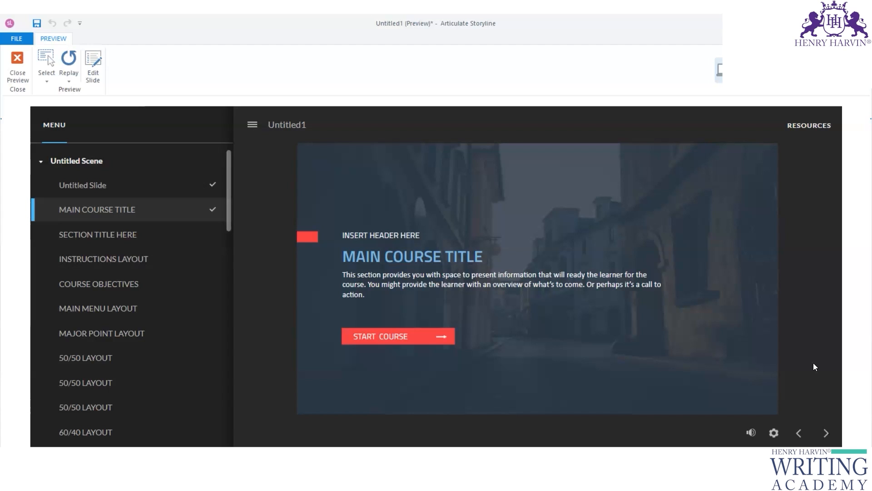
pyautogui.click(393, 339)
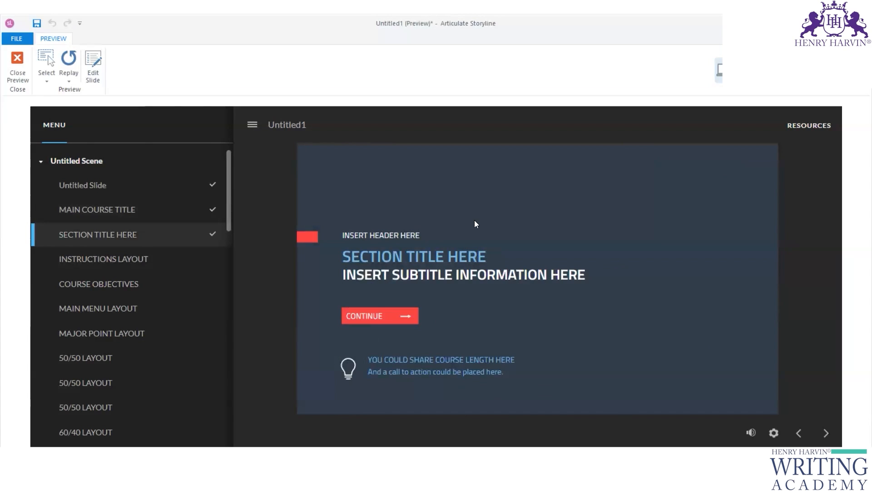
pyautogui.click(799, 432)
pyautogui.click(381, 338)
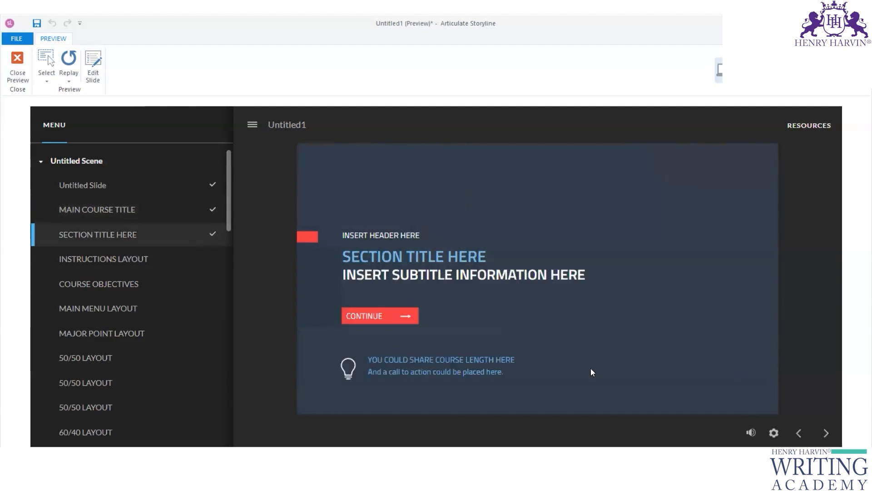
# Test the Continue button on the section title slide, then advance the preview through the instructions and objectives slides to Main Menu Layout
pyautogui.click(380, 316)
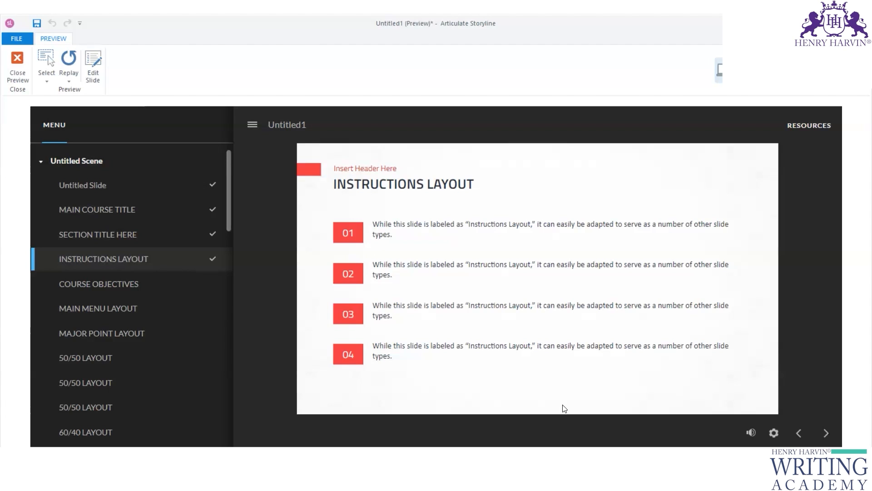
pyautogui.click(826, 434)
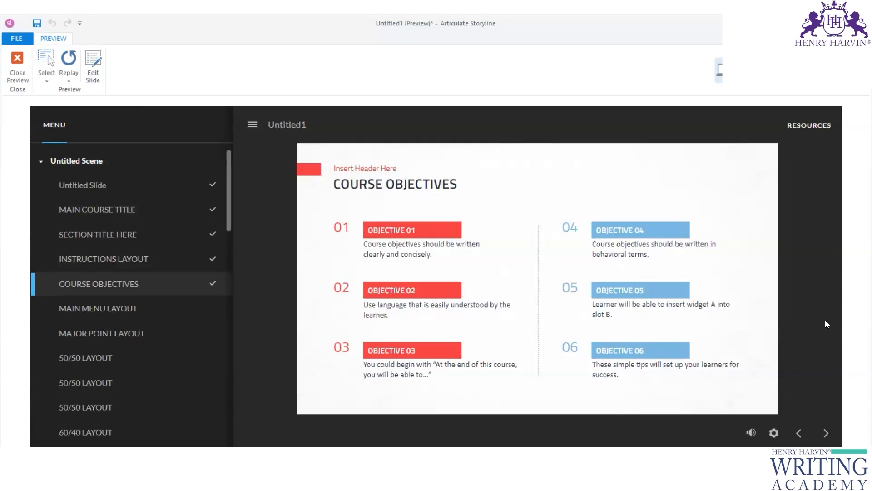
pyautogui.click(827, 434)
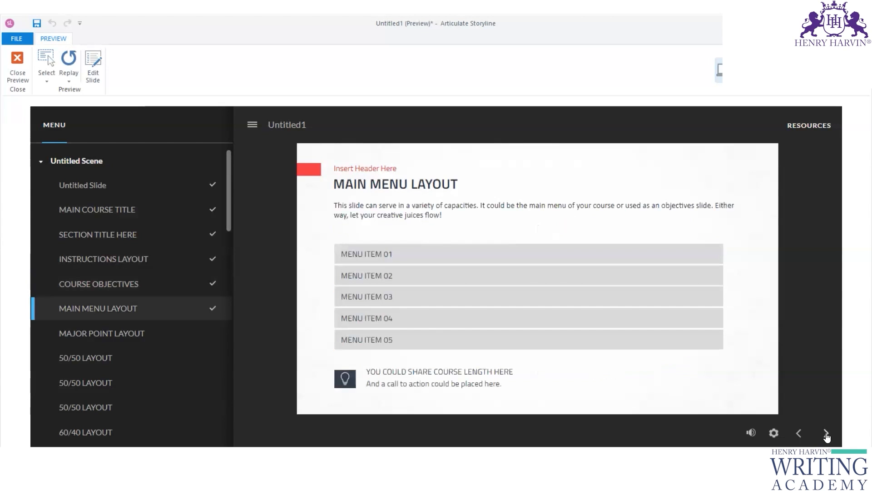
# Test Menu Items 01, 02 and 03 on the Main Menu Layout slide, returning to the menu after each of the first two
pyautogui.click(371, 253)
pyautogui.click(798, 432)
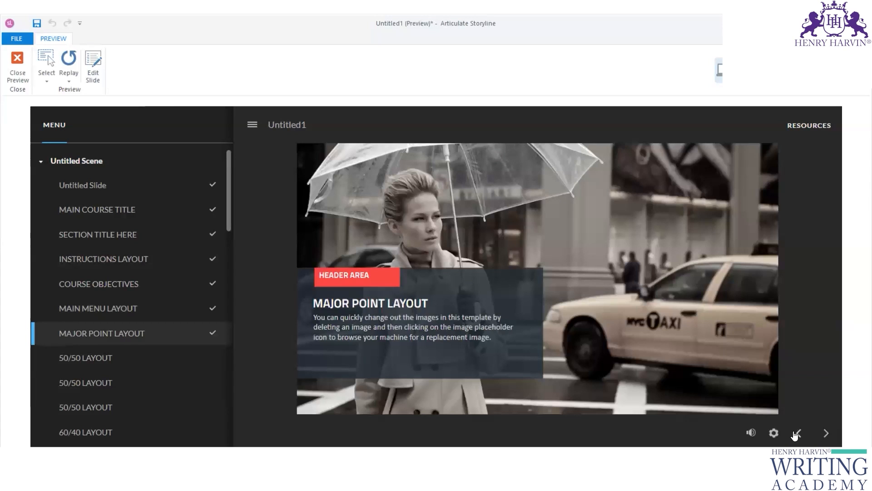
pyautogui.click(392, 279)
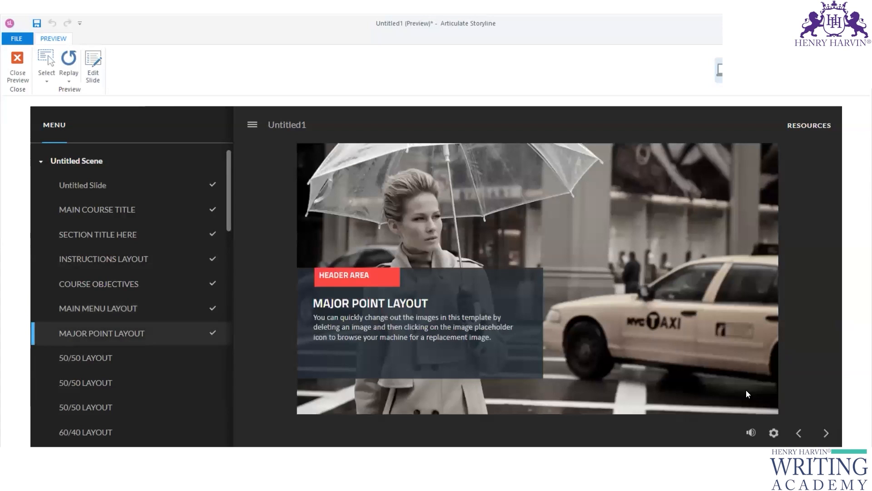
pyautogui.click(798, 432)
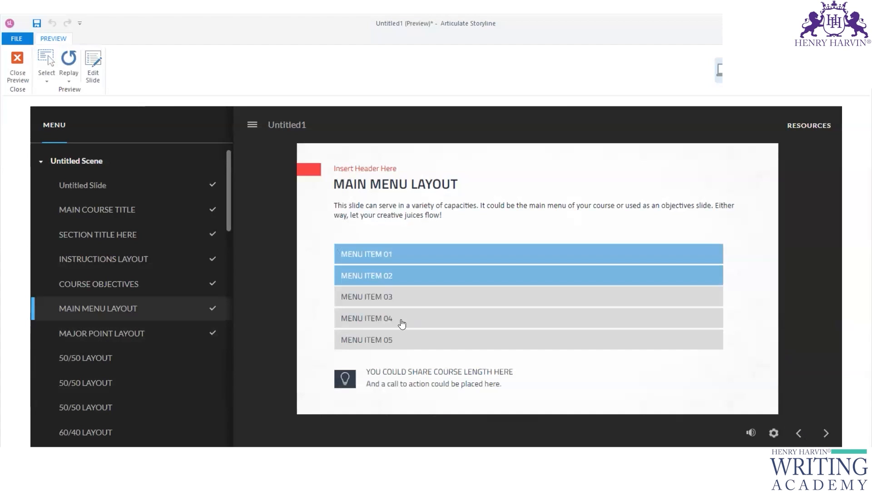
pyautogui.click(401, 296)
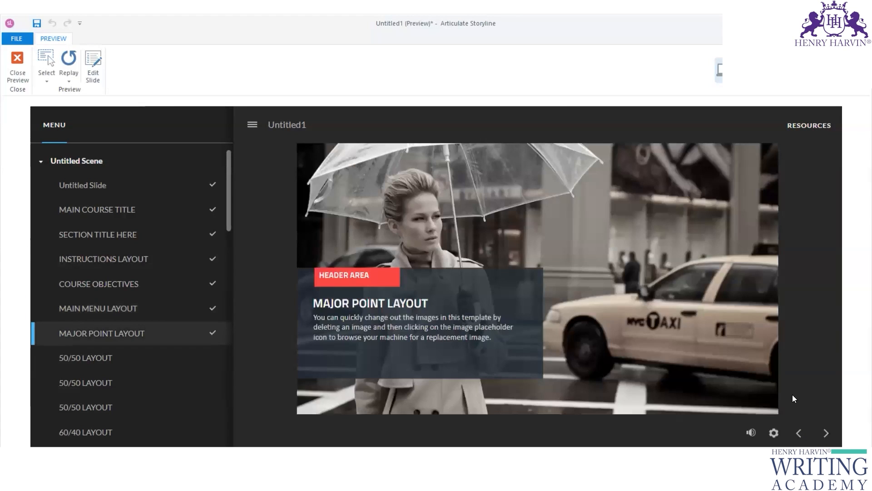
# Review the template's content layouts in the preview, from the first 50/50 Layout slide through to the Infographic Layout slide
pyautogui.click(825, 433)
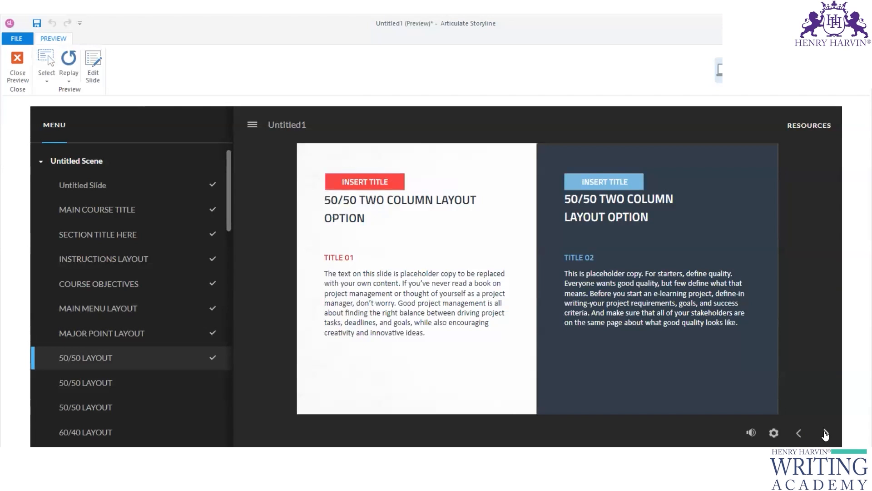
pyautogui.click(826, 433)
pyautogui.click(826, 433)
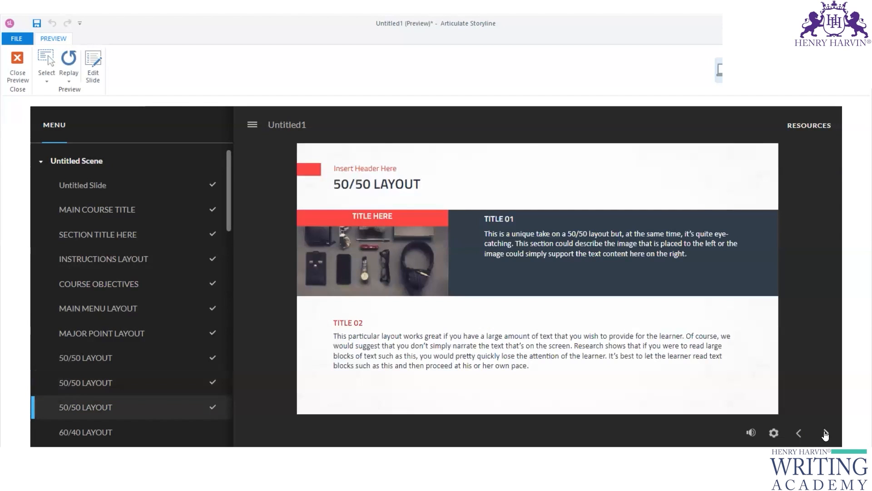
pyautogui.click(825, 433)
pyautogui.click(825, 433)
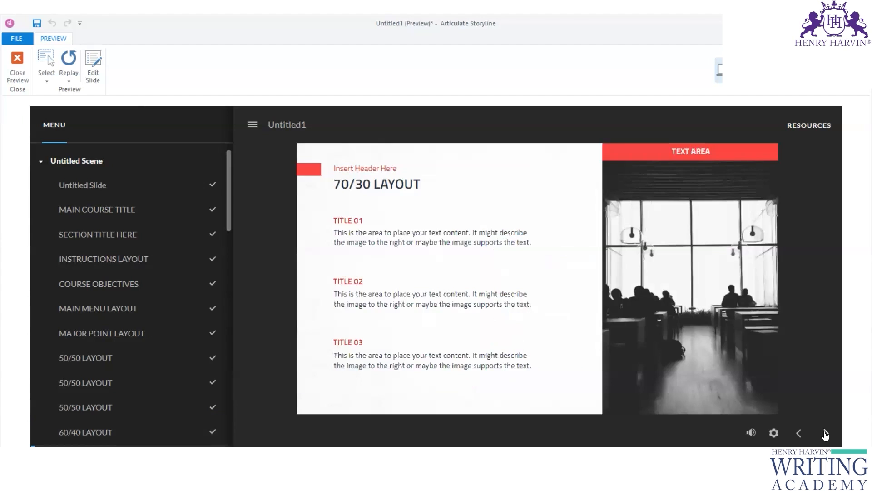
pyautogui.click(826, 433)
pyautogui.click(825, 433)
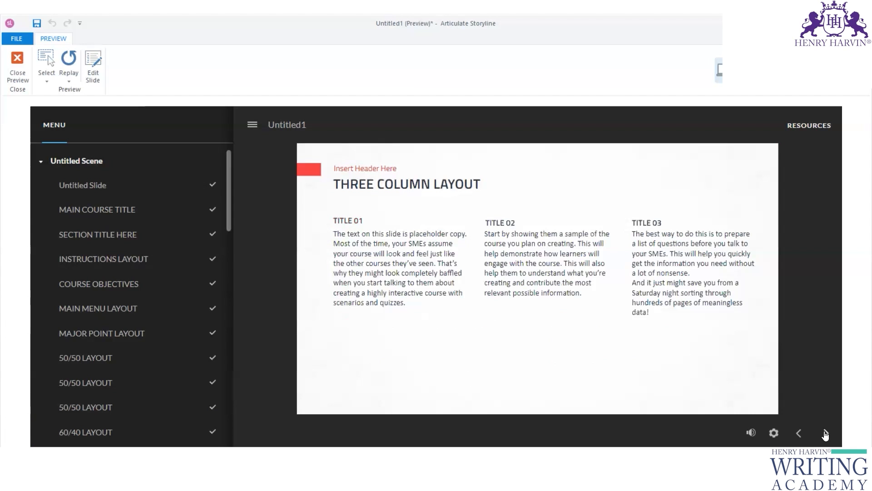
pyautogui.click(825, 433)
pyautogui.click(825, 433)
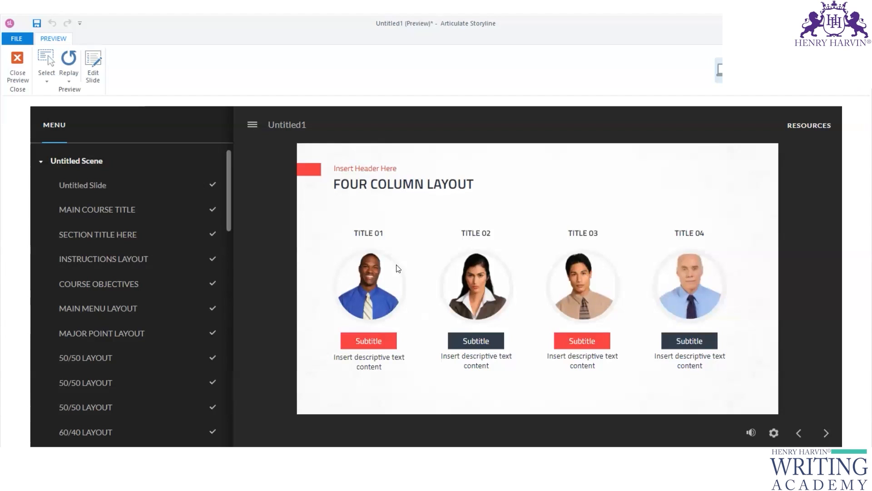
pyautogui.click(826, 433)
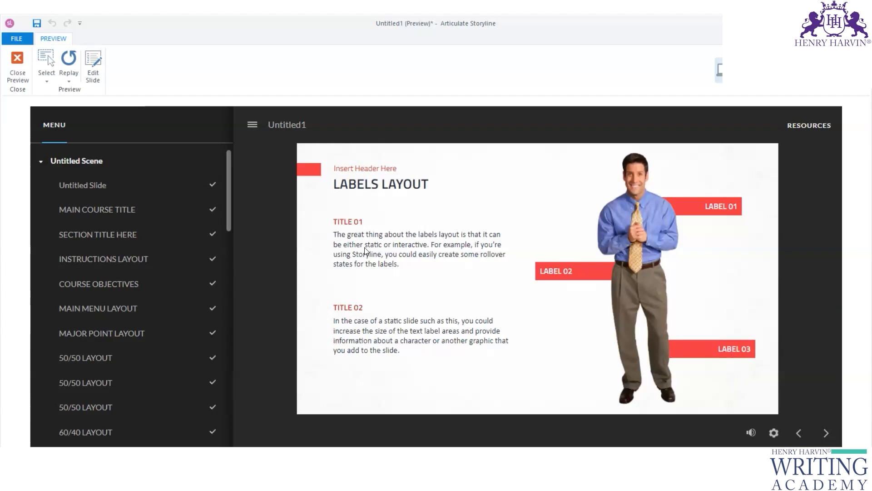
pyautogui.click(826, 434)
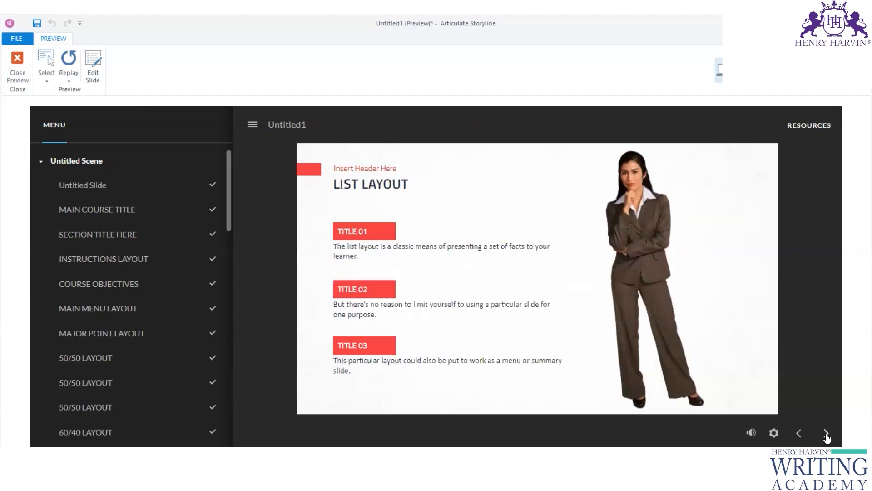
pyautogui.click(826, 433)
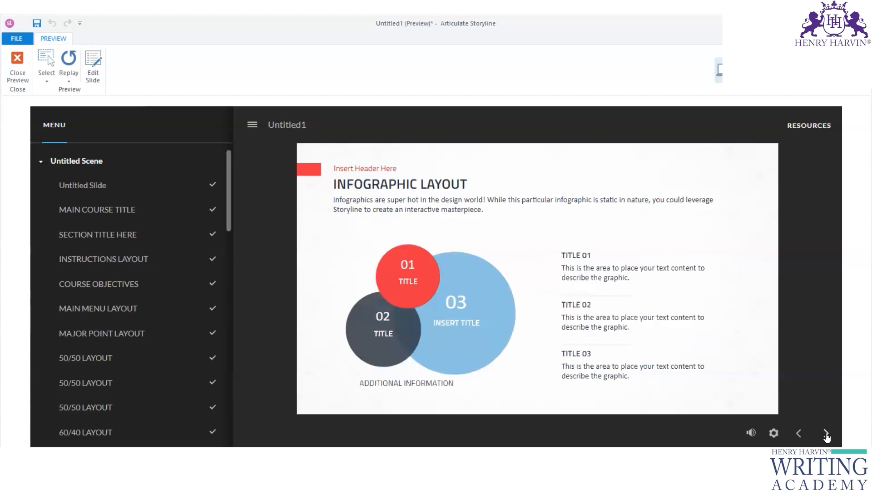
# Advance the course preview to the scenario selection slide, open Scenario 01 and try answer choice A
pyautogui.click(826, 434)
pyautogui.click(826, 434)
pyautogui.click(826, 434)
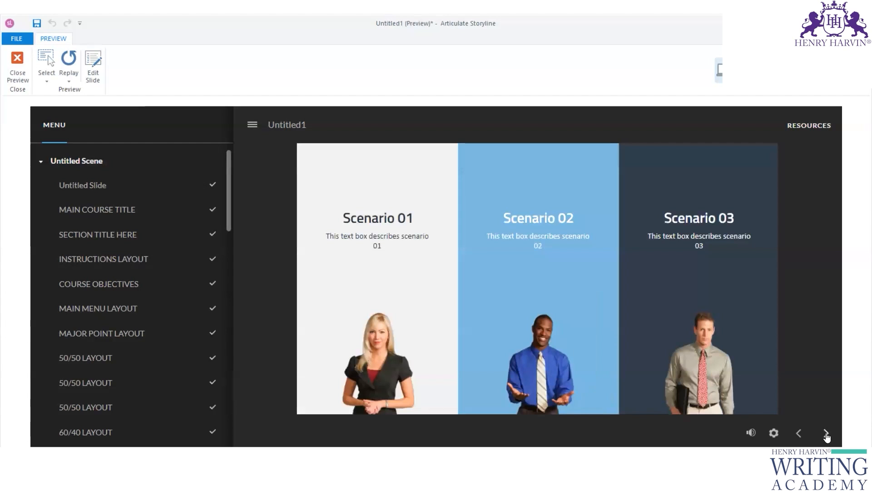
pyautogui.click(411, 292)
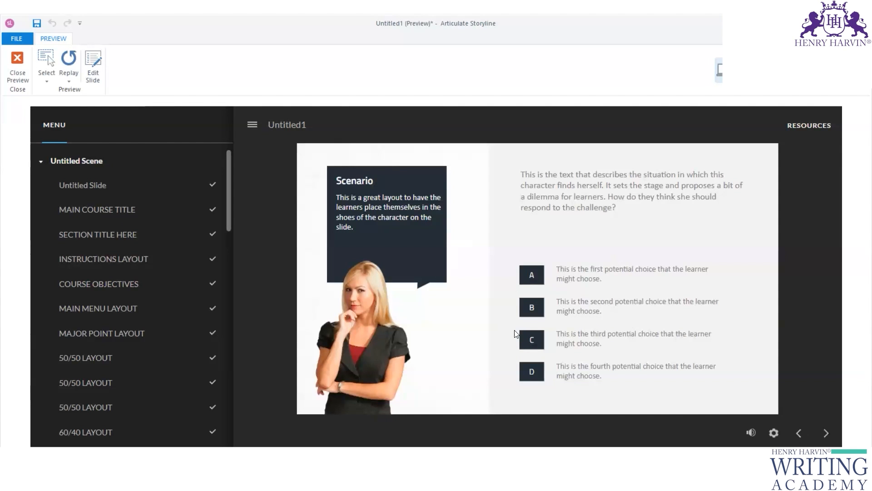
pyautogui.click(531, 275)
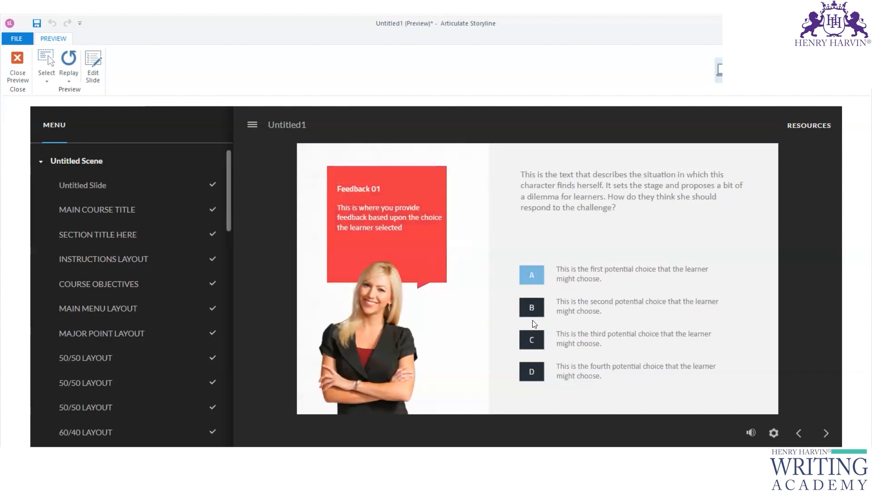
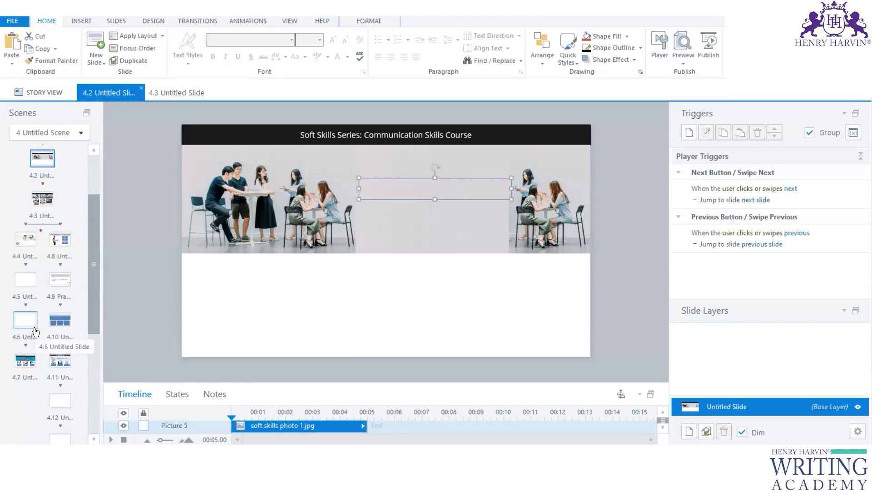
# Duplicate the blank slide 4.4 in scene 4
pyautogui.click(25, 283)
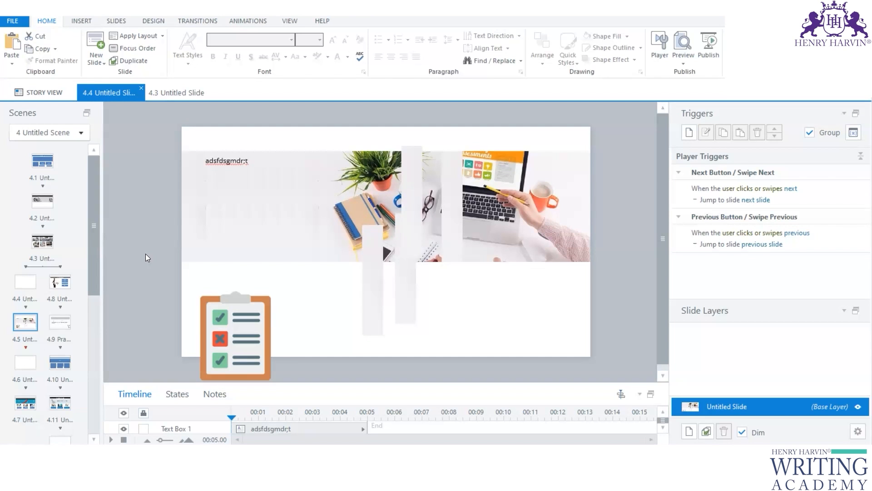
pyautogui.click(27, 284)
pyautogui.rightClick(29, 285)
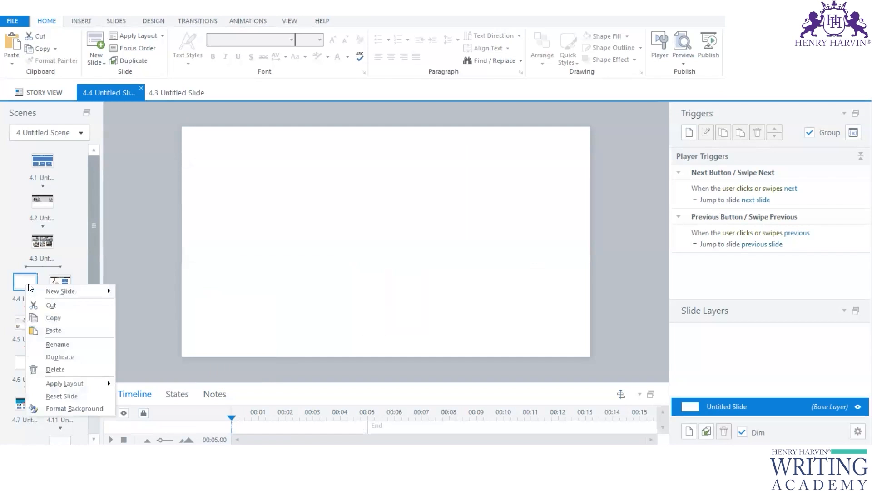
pyautogui.click(59, 357)
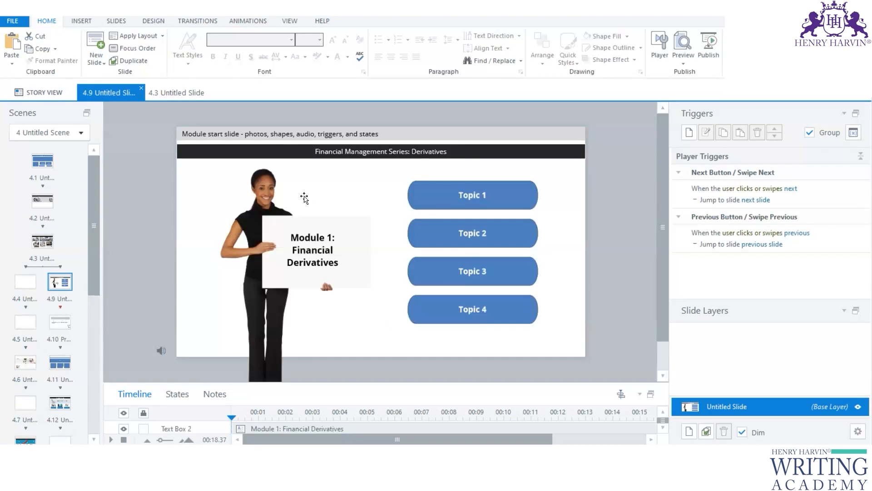
# Copy the "Soft Skills Series: Communication Skills Course" title bar from slide 4.3 onto the blank slide 4.4
pyautogui.click(42, 241)
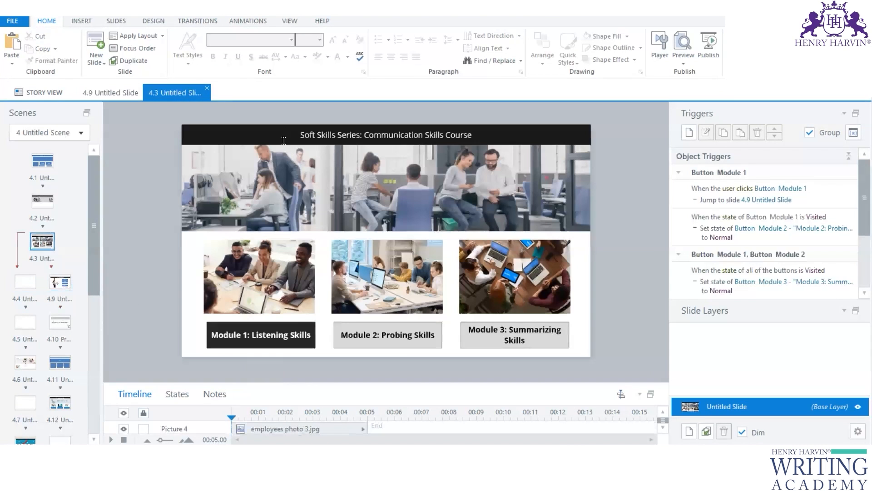
pyautogui.click(282, 323)
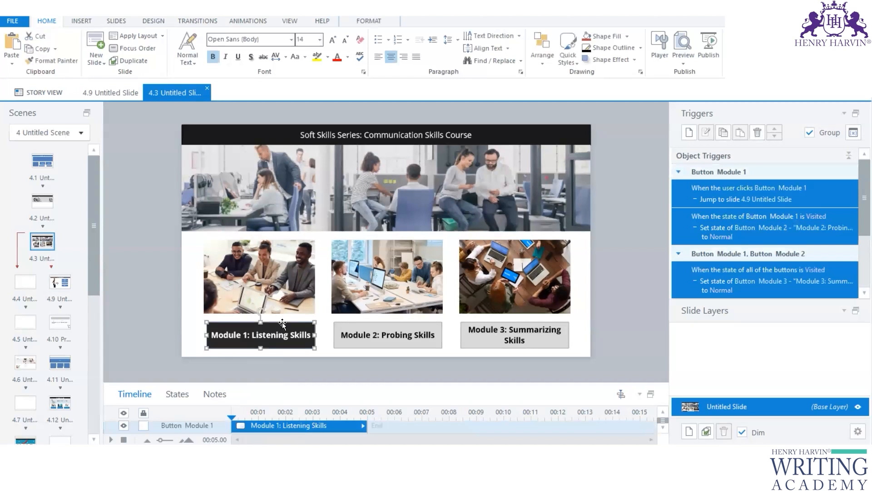
pyautogui.click(25, 283)
pyautogui.click(31, 243)
pyautogui.click(257, 128)
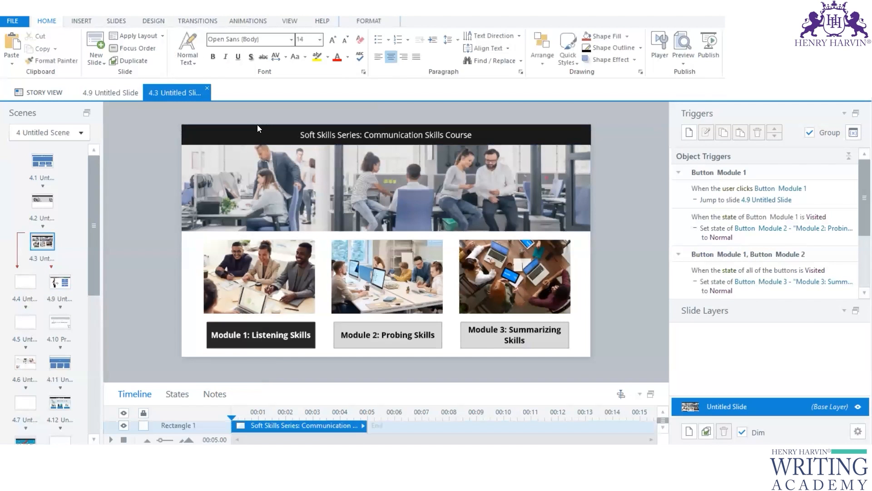
pyautogui.click(25, 282)
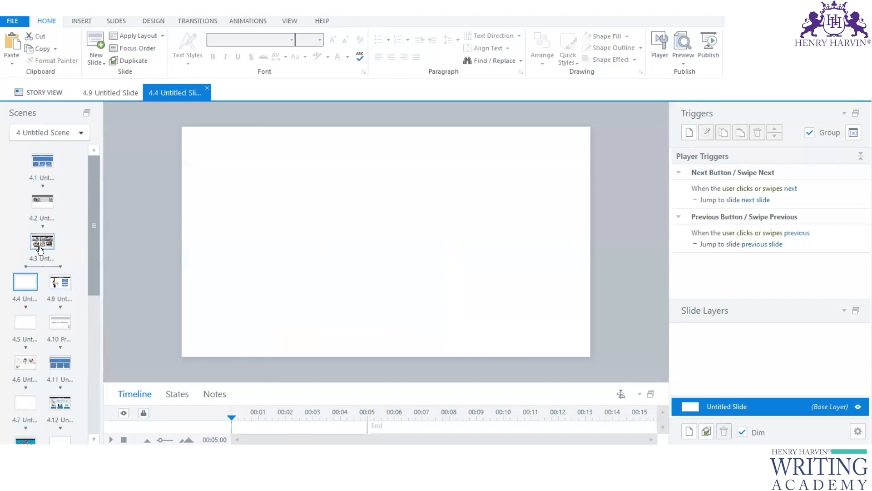
pyautogui.click(41, 249)
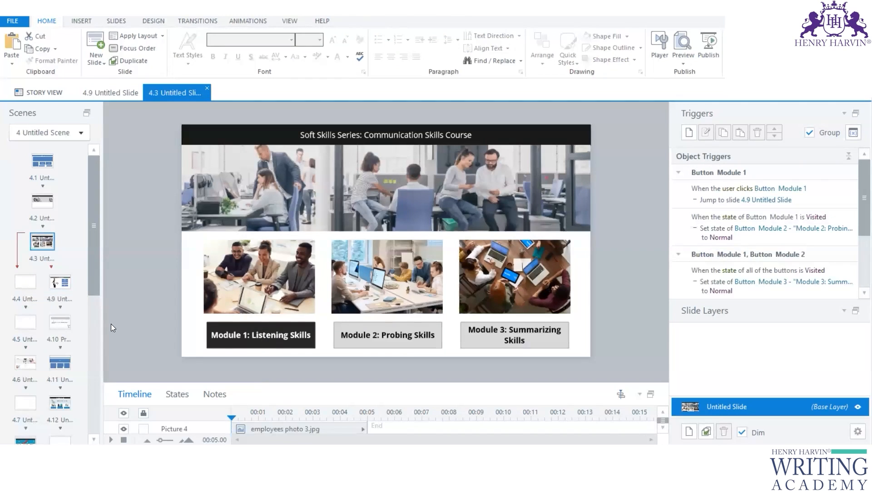
pyautogui.click(25, 282)
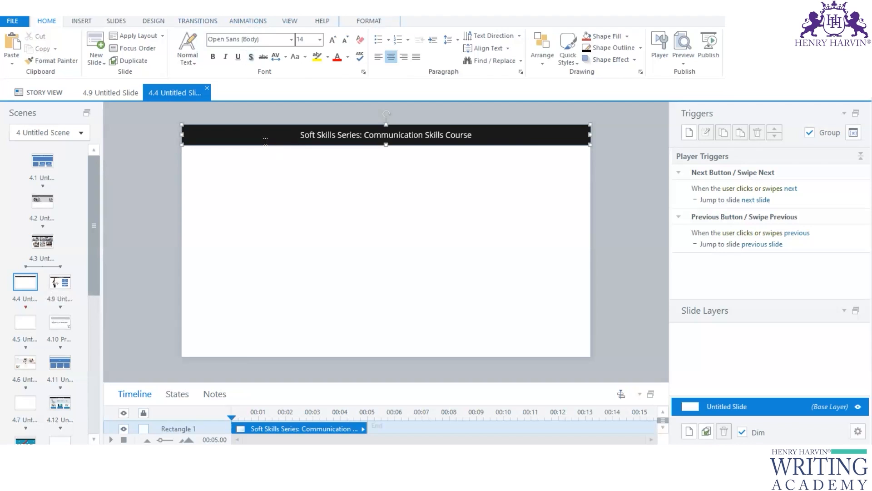
pyautogui.click(38, 262)
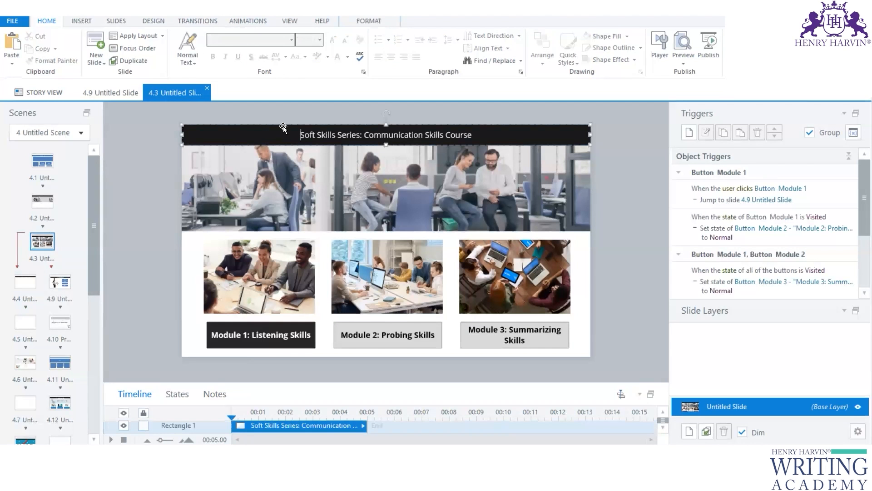
pyautogui.click(39, 290)
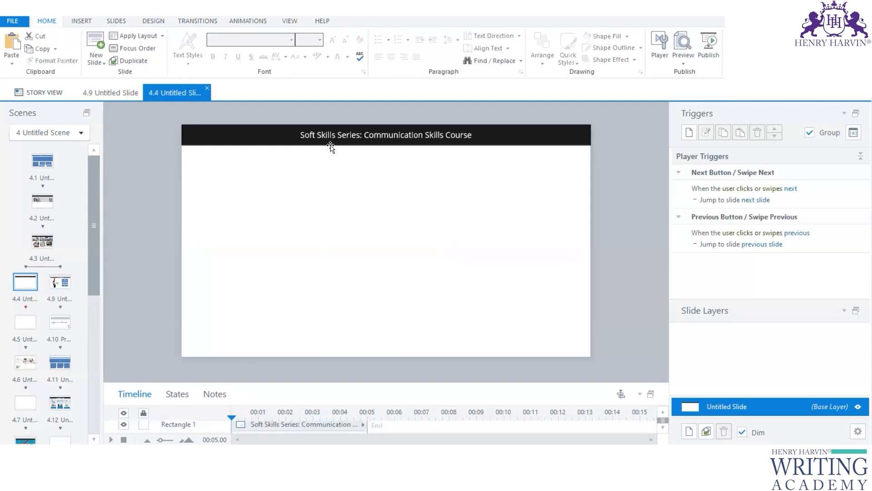
# Extend slide 4.4's title bar text to read "Soft Skills Series: Communication Skills Course – Module 1 - Listening Skills"
pyautogui.click(364, 134)
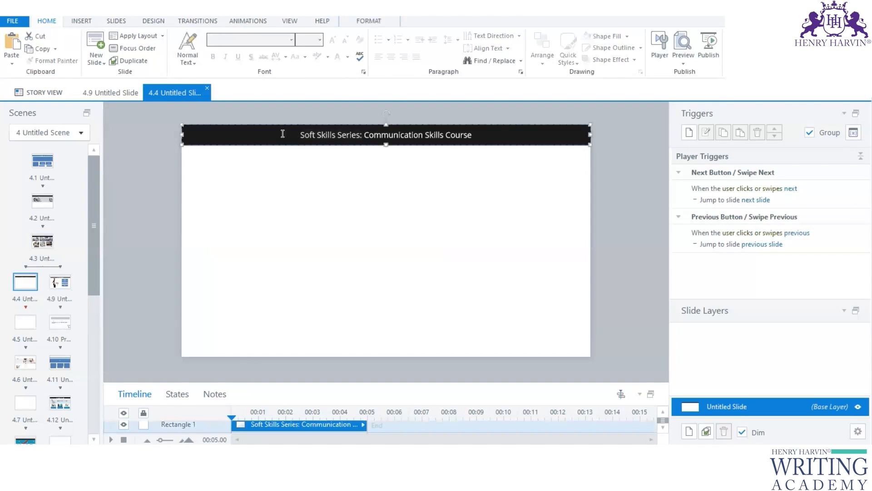
pyautogui.click(487, 136)
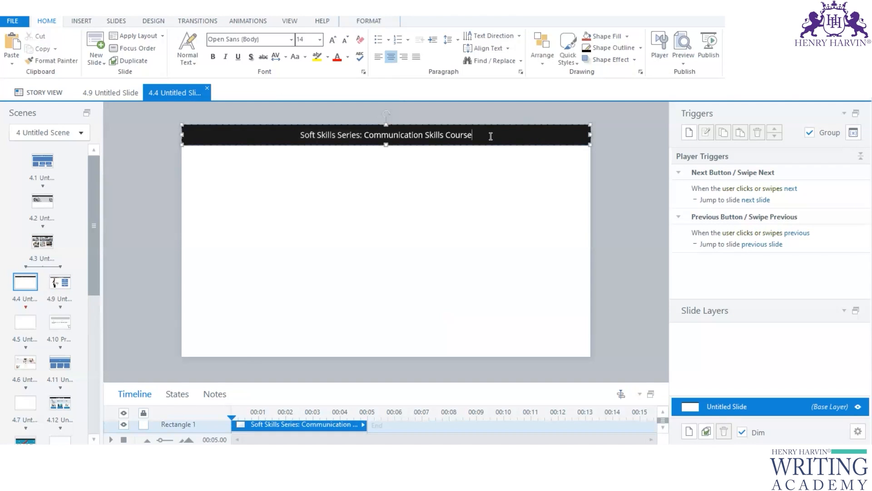
pyautogui.write('- Li')
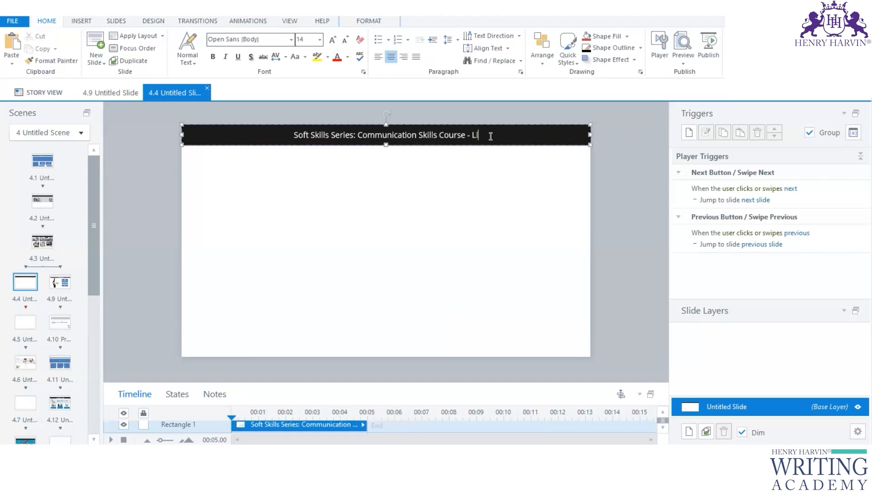
pyautogui.write('stening Skills')
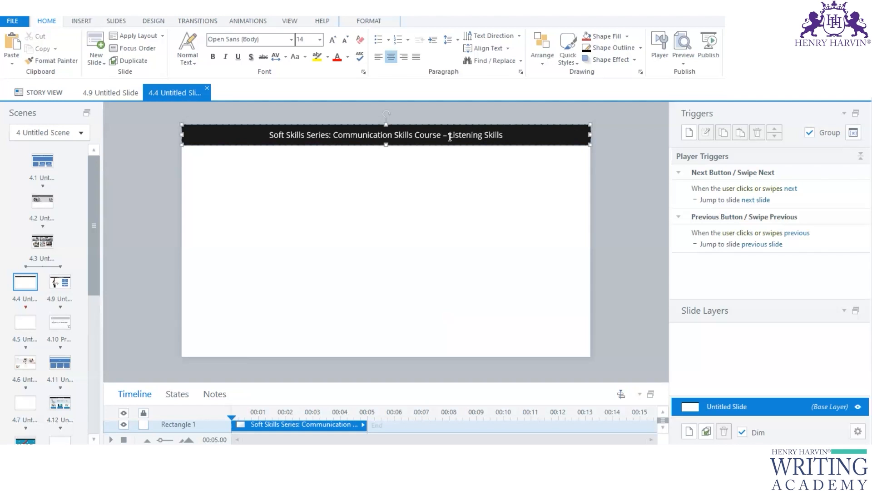
pyautogui.write('MOdule ')
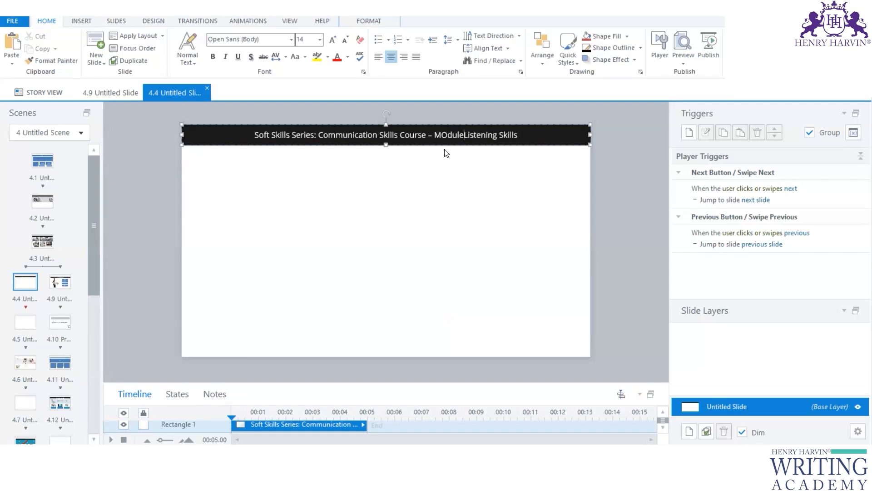
pyautogui.write('1 ')
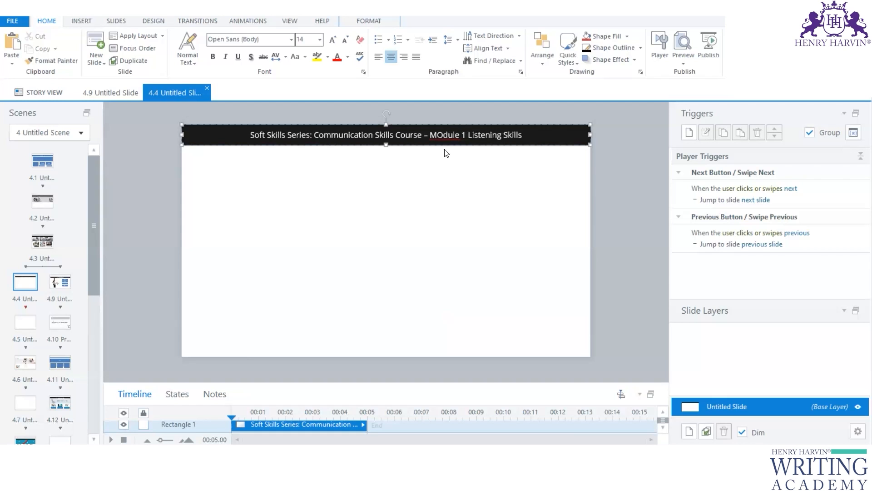
pyautogui.write('-')
pyautogui.moveTo(440, 135); pyautogui.dragTo(437, 135)
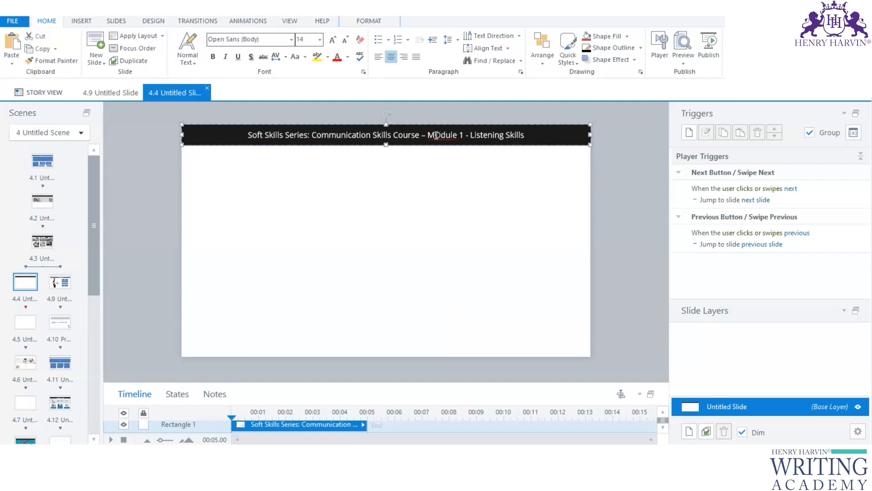
pyautogui.write('o')
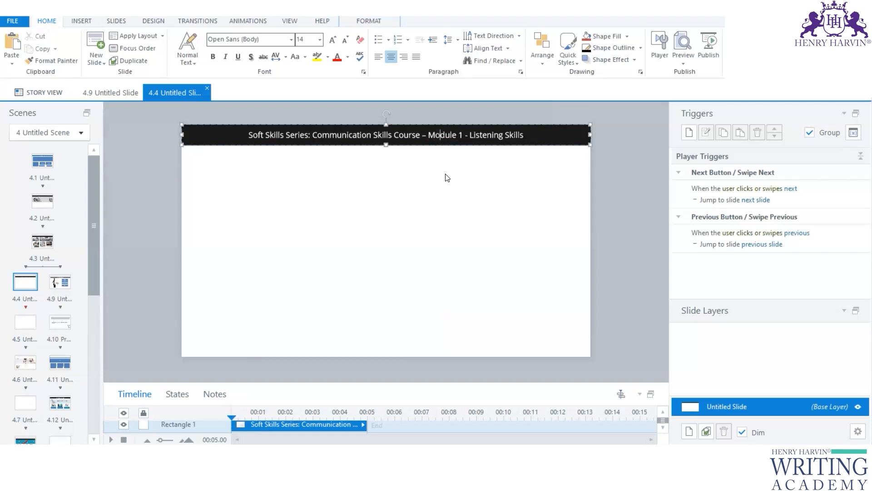
pyautogui.click(363, 215)
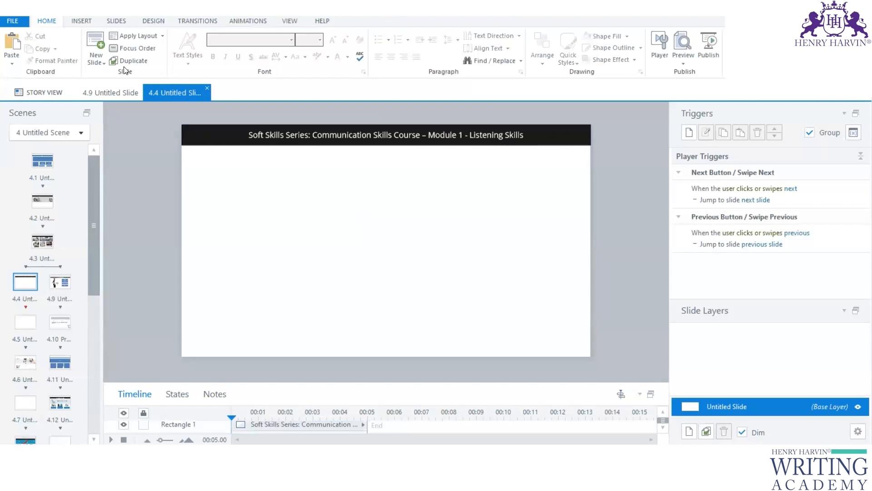
# Insert the Illustrated - Classic character Carmen, facing front, onto slide 4.4
pyautogui.click(251, 22)
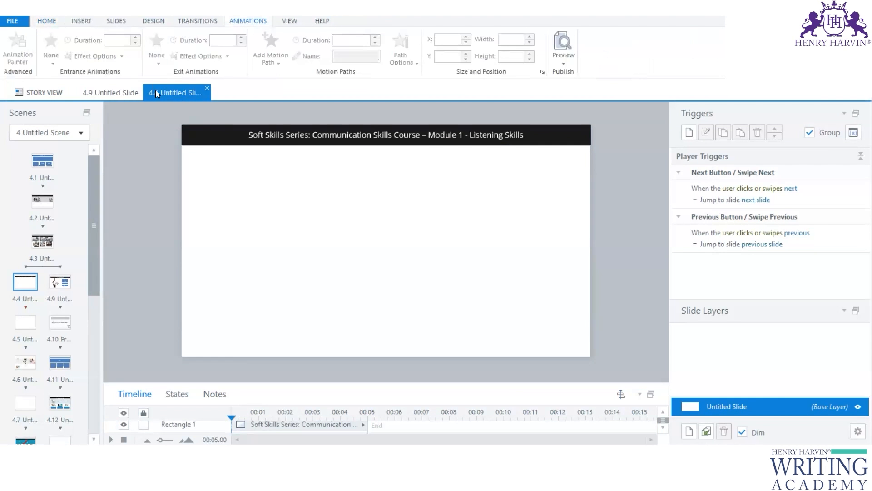
pyautogui.click(81, 21)
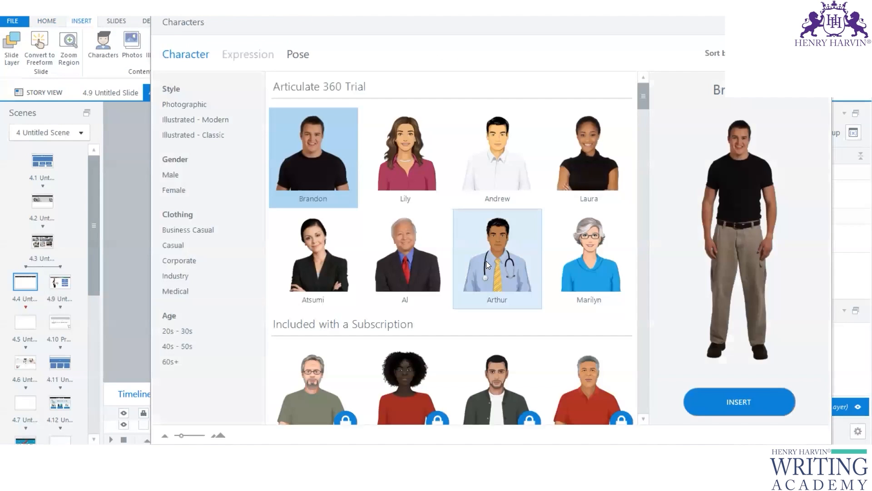
pyautogui.click(417, 172)
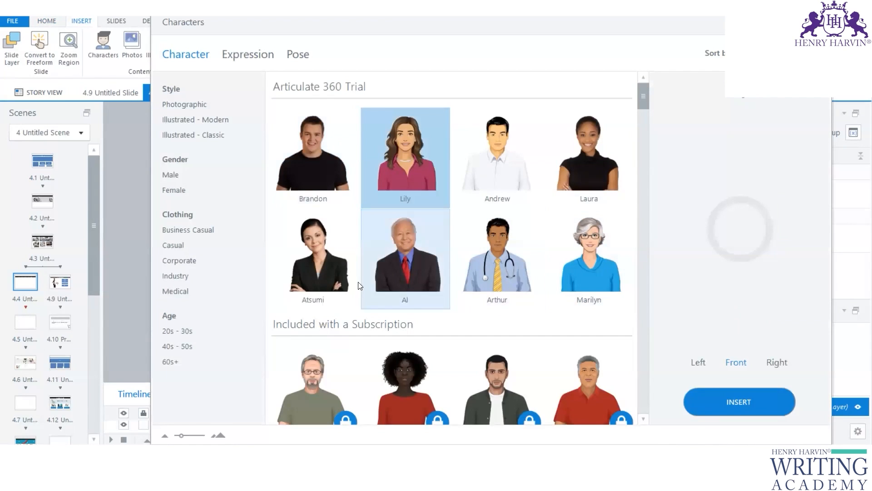
pyautogui.click(225, 132)
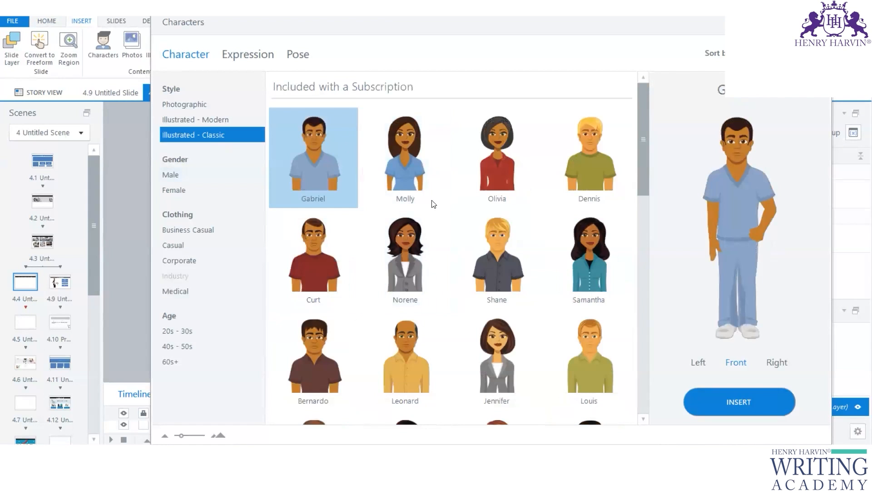
pyautogui.scroll(-5, 502, 300)
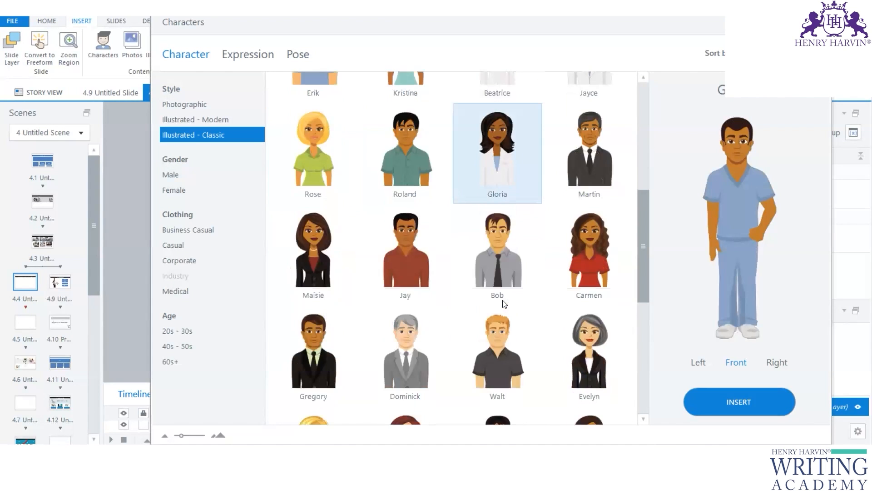
pyautogui.scroll(-1, 545, 204)
pyautogui.click(594, 126)
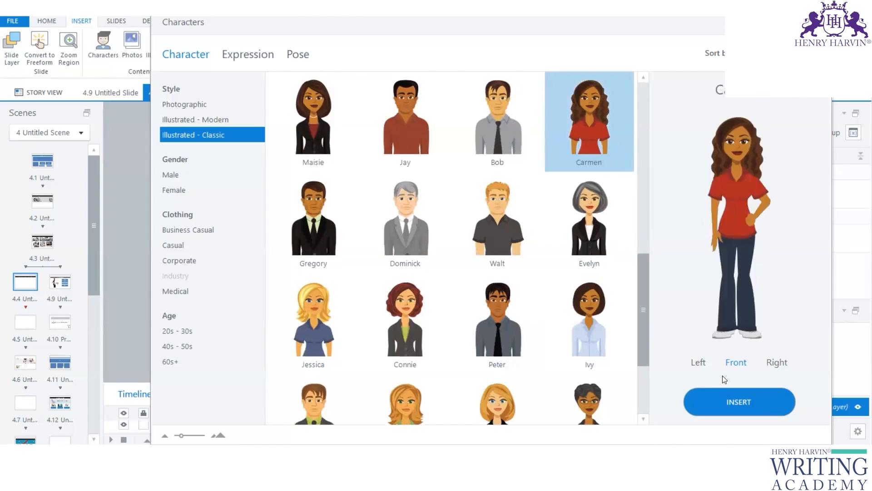
pyautogui.click(739, 402)
# Move the character to the slide's left side and enlarge it to about 212 × 741 px, extending below the slide edge
pyautogui.moveTo(368, 226); pyautogui.dragTo(220, 245)
pyautogui.moveTo(262, 346); pyautogui.dragTo(323, 308)
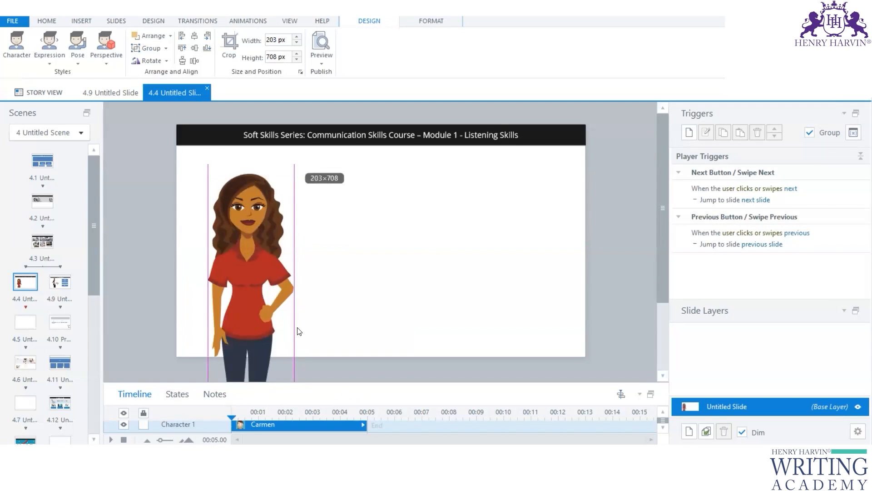
pyautogui.scroll(-3, 285, 354)
pyautogui.moveTo(294, 372); pyautogui.dragTo(298, 387)
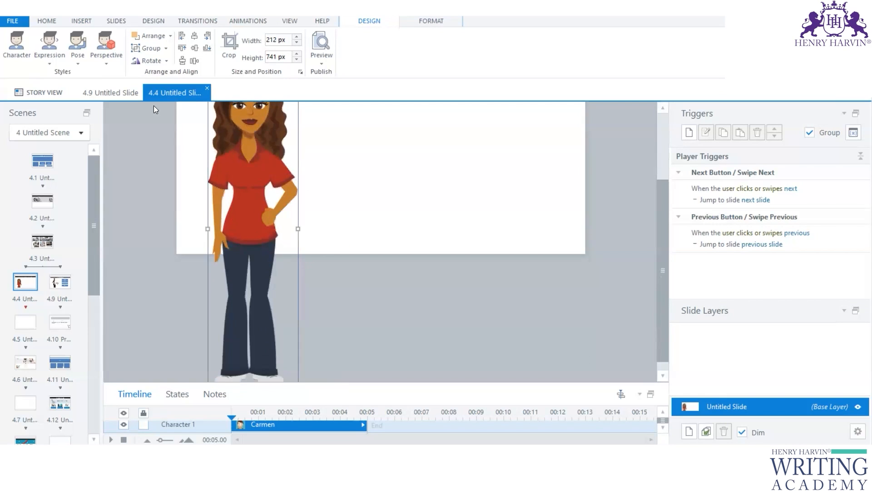
# Change the Carmen character's pose to Holding poster
pyautogui.click(77, 60)
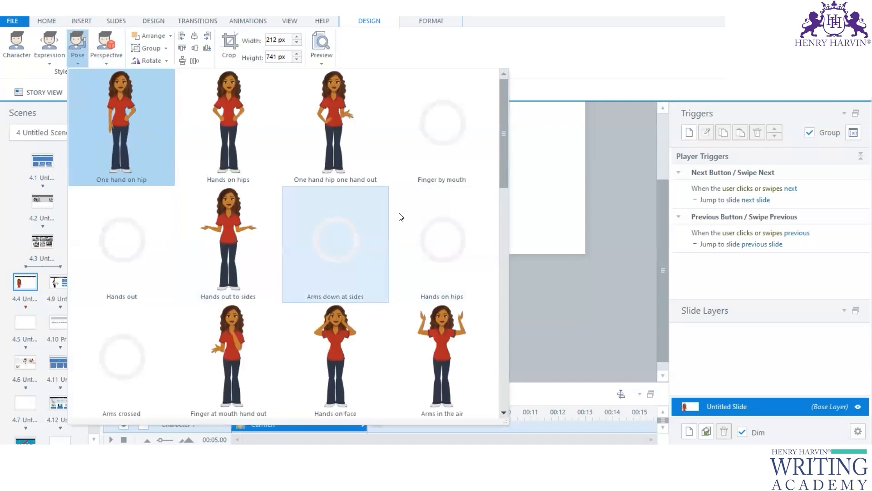
pyautogui.scroll(-2, 393, 308)
pyautogui.scroll(-6, 392, 303)
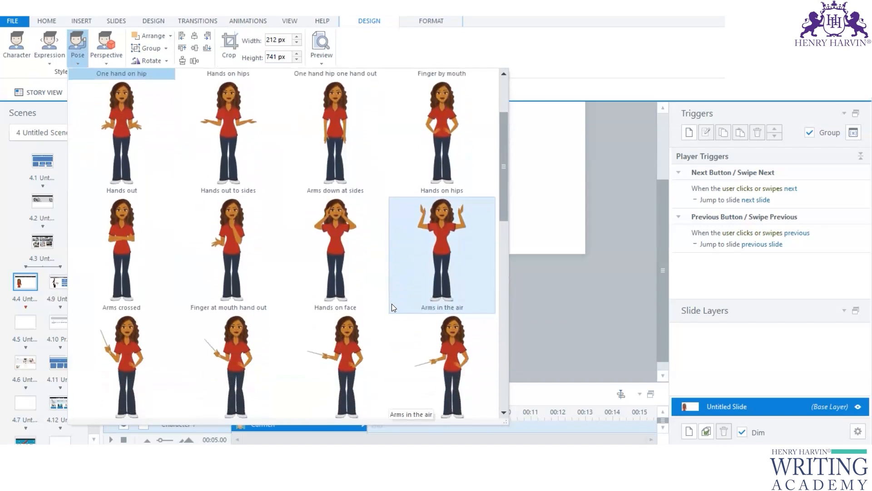
pyautogui.scroll(6, 392, 305)
pyautogui.scroll(-1, 393, 307)
pyautogui.scroll(-8, 394, 307)
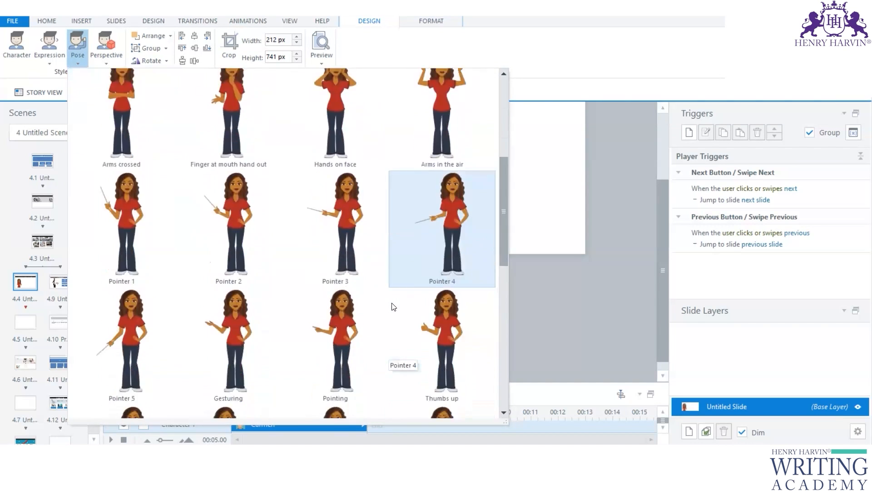
pyautogui.scroll(10, 393, 303)
pyautogui.scroll(-15, 391, 300)
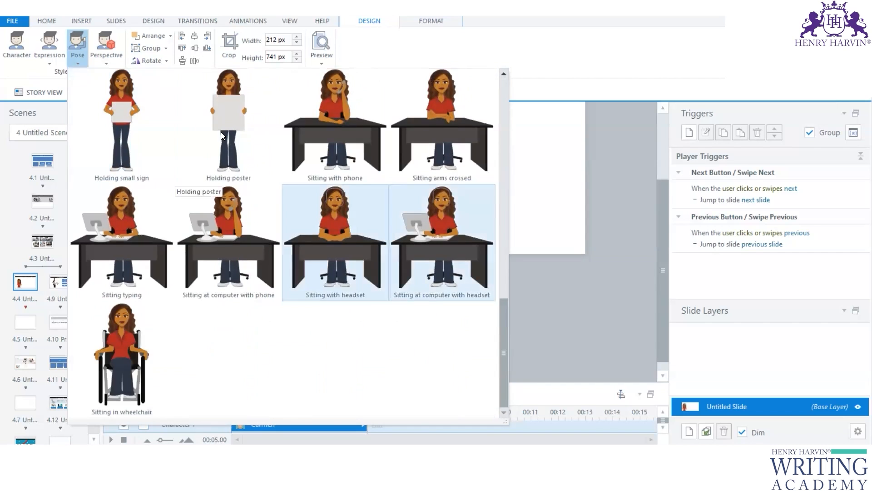
pyautogui.click(234, 120)
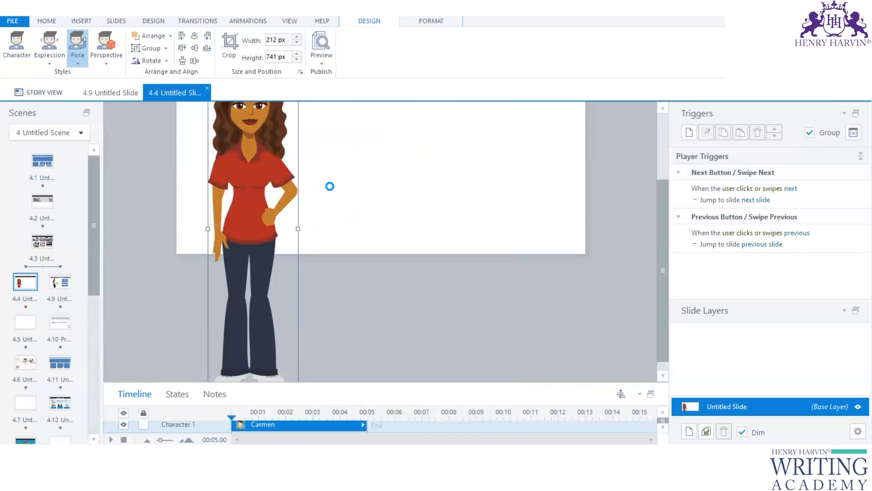
# Give the poster-holding character an open-mouthed smiling expression and move her slightly up and inward on the slide
pyautogui.click(106, 63)
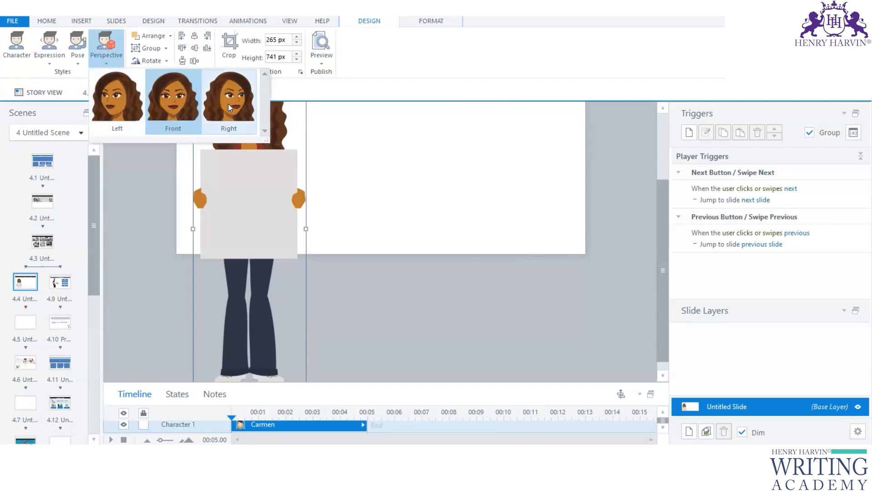
pyautogui.click(77, 65)
pyautogui.click(76, 65)
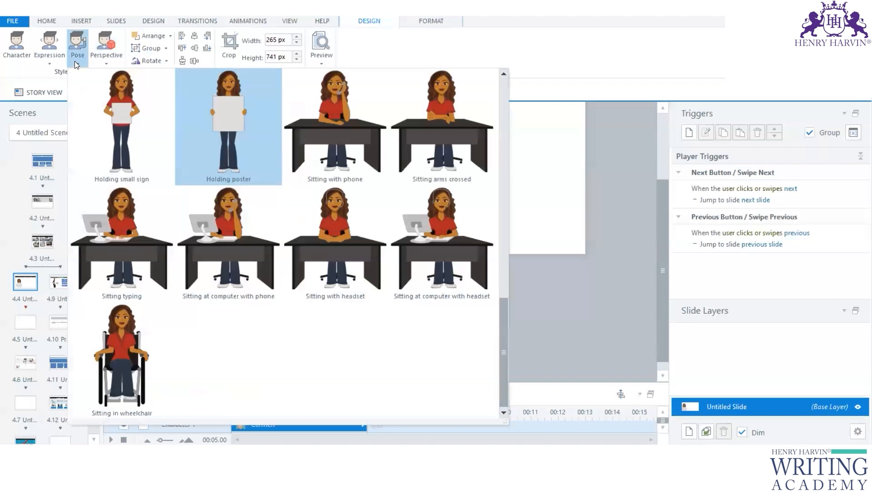
pyautogui.scroll(5, 100, 91)
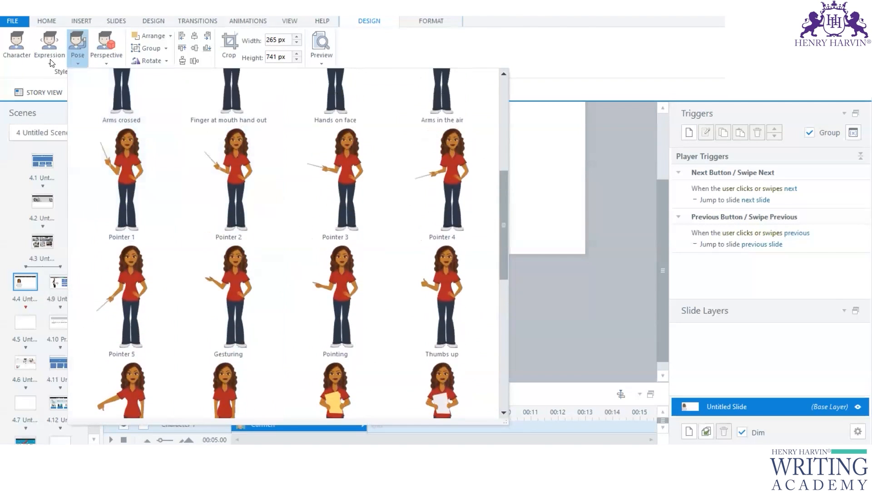
pyautogui.click(49, 63)
pyautogui.click(338, 135)
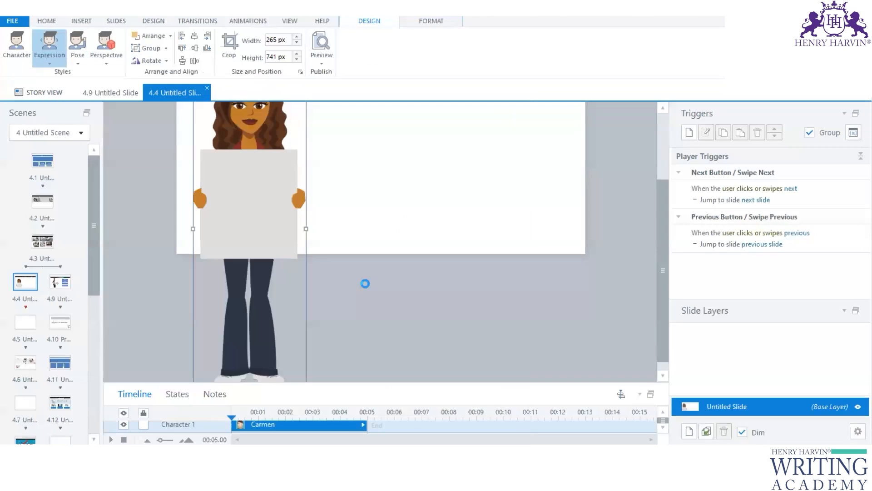
pyautogui.scroll(3, 403, 293)
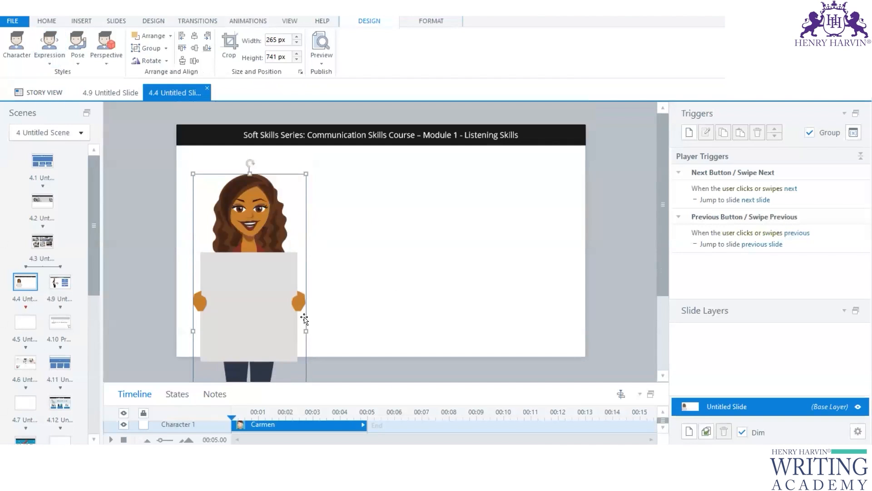
pyautogui.moveTo(285, 213); pyautogui.dragTo(299, 195)
# Shorten the title bar text to "Soft Skills Series: Communication Skills Course" by removing the module name
pyautogui.click(450, 135)
pyautogui.click(519, 135)
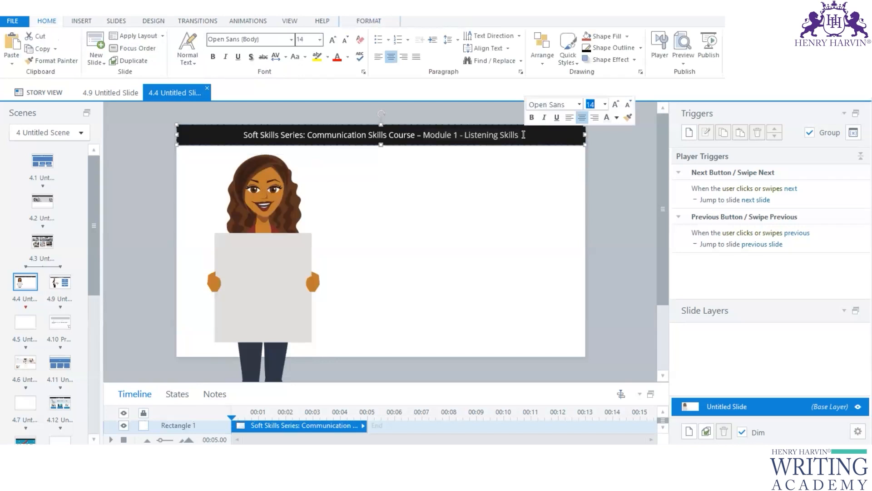
pyautogui.press('BackSpace')
pyautogui.press('BackSpace')
pyautogui.press('BackSpace')
pyautogui.press('BackSpace')
pyautogui.press('BackSpace')
pyautogui.press('BackSpace')
pyautogui.press('BackSpace')
pyautogui.press('BackSpace')
pyautogui.press('BackSpace')
pyautogui.press('BackSpace')
pyautogui.press('BackSpace')
pyautogui.press('BackSpace')
pyautogui.press('BackSpace')
pyautogui.press('BackSpace')
pyautogui.press('BackSpace')
pyautogui.press('BackSpace')
pyautogui.press('BackSpace')
pyautogui.press('BackSpace')
pyautogui.press('BackSpace')
pyautogui.press('BackSpace')
pyautogui.press('BackSpace')
pyautogui.press('BackSpace')
pyautogui.press('BackSpace')
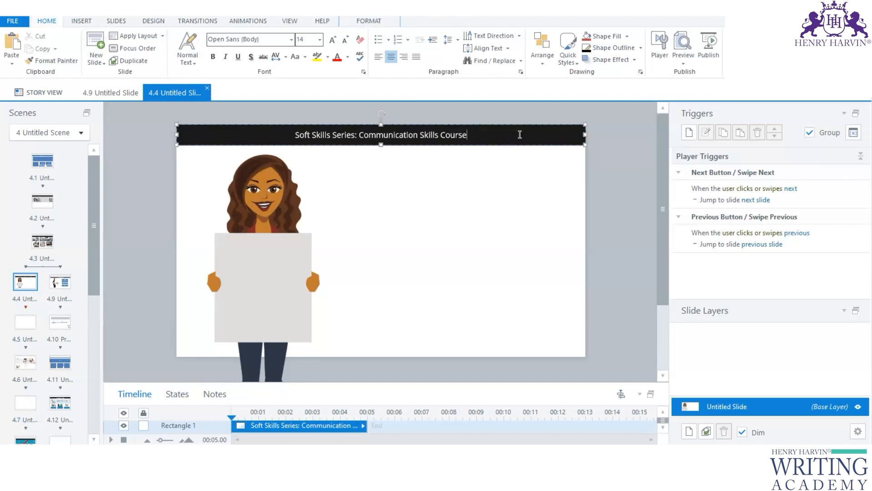
# Add a text box on the character's poster reading "Module 1 - Listening Skills" in bold 24-point text
pyautogui.click(82, 22)
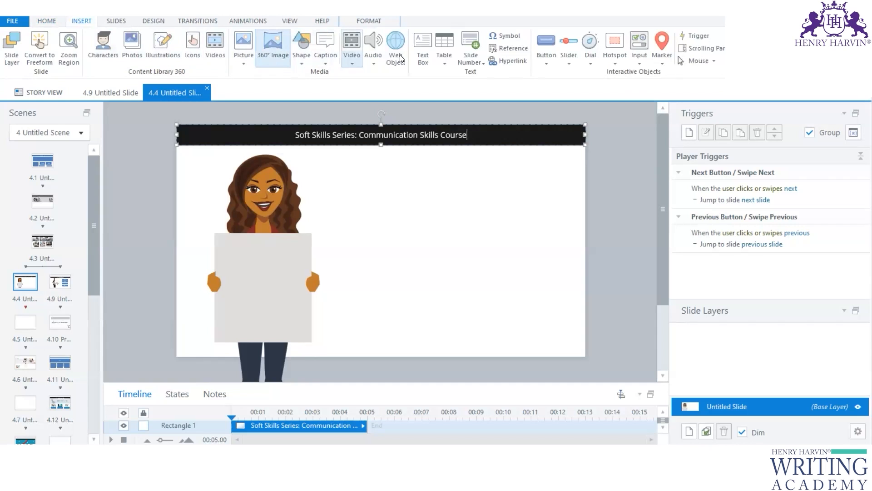
pyautogui.click(419, 45)
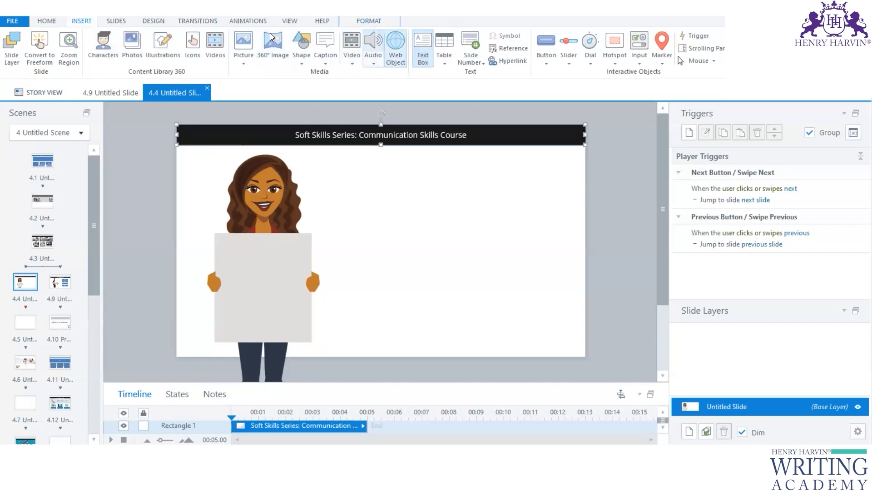
pyautogui.moveTo(234, 255)
pyautogui.mouseDown()
pyautogui.moveTo(289, 302)
pyautogui.moveTo(235, 256)
pyautogui.mouseUp()
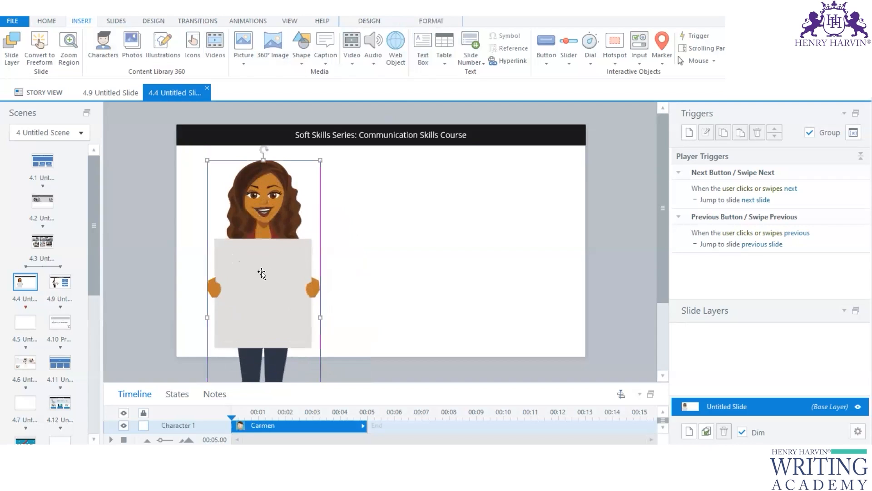
pyautogui.click(249, 266)
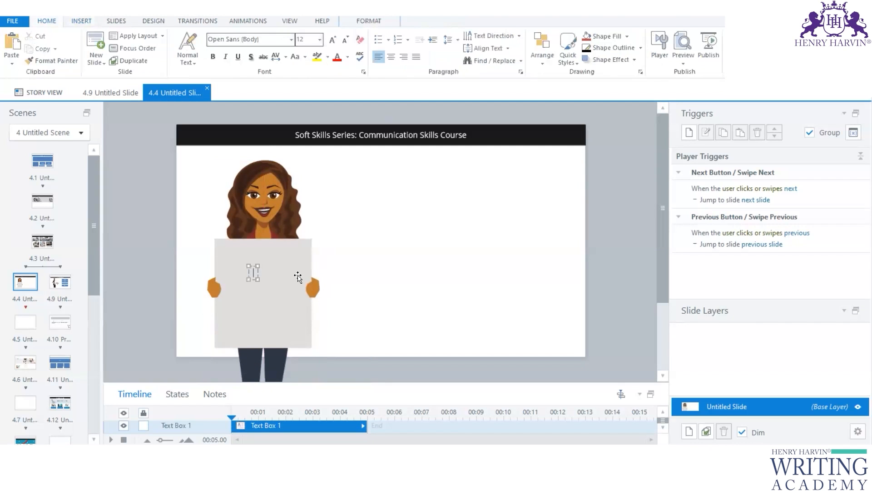
pyautogui.write('Module 1 - Listening Skills')
pyautogui.hotkey('ctrl', 'a')
pyautogui.hotkey('ctrl', 'shift', '.')
pyautogui.hotkey('ctrl', 'shift', '.')
pyautogui.hotkey('ctrl', 'shift', '.')
pyautogui.hotkey('ctrl', 'shift', '.')
pyautogui.hotkey('ctrl', 'shift', '.')
pyautogui.hotkey('ctrl', 'b')
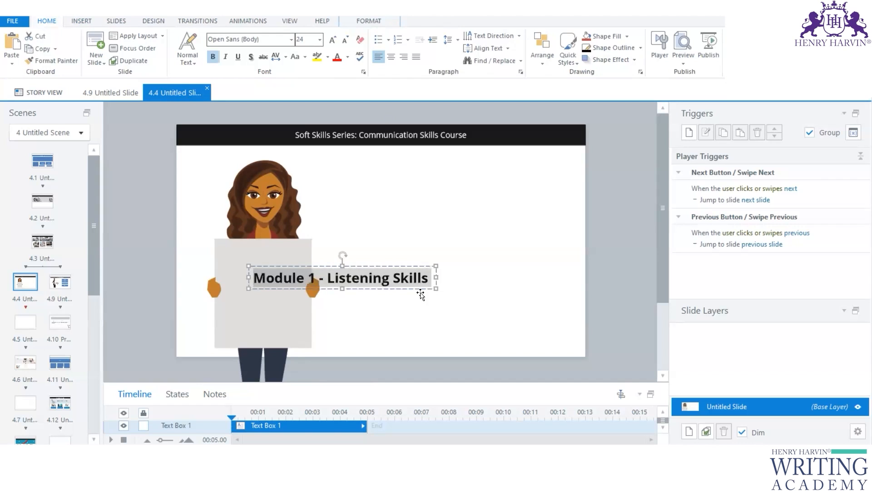
# Fit the "Module 1 - Listening Skills" text box within the poster's width and centre-align its text
pyautogui.moveTo(435, 288); pyautogui.dragTo(264, 250)
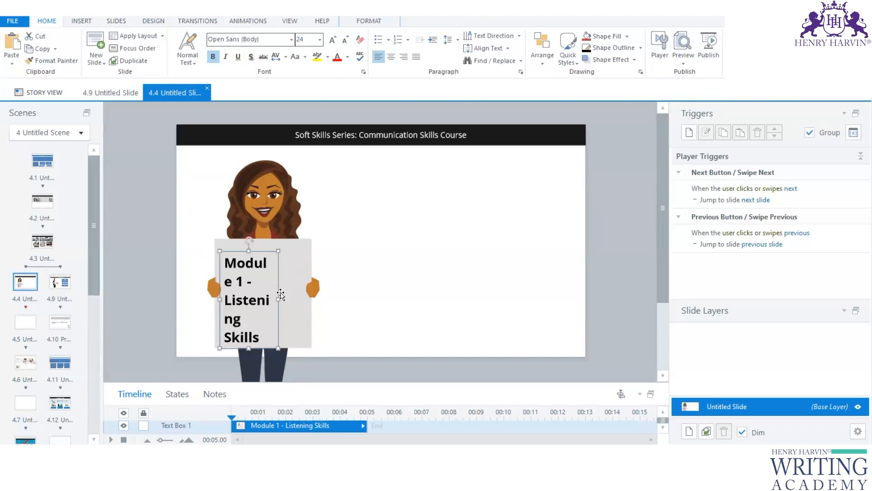
pyautogui.moveTo(277, 299); pyautogui.dragTo(304, 299)
pyautogui.moveTo(248, 279); pyautogui.dragTo(229, 265)
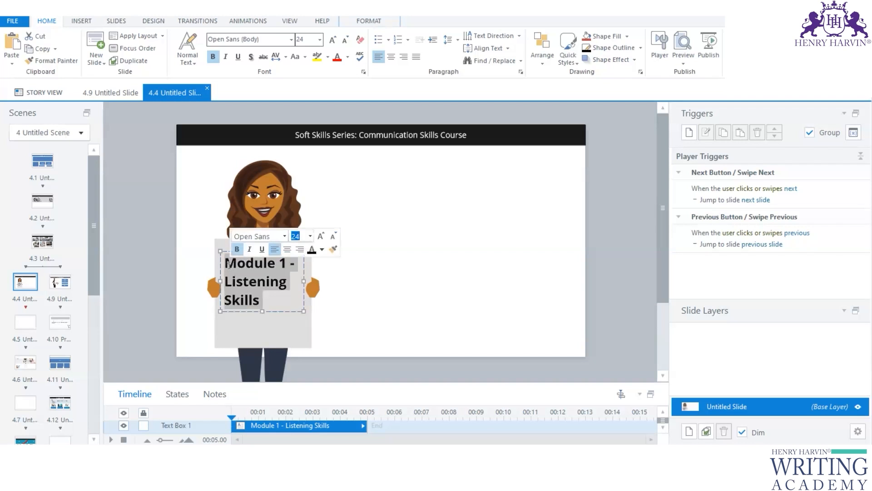
pyautogui.hotkey('ctrl', 'e')
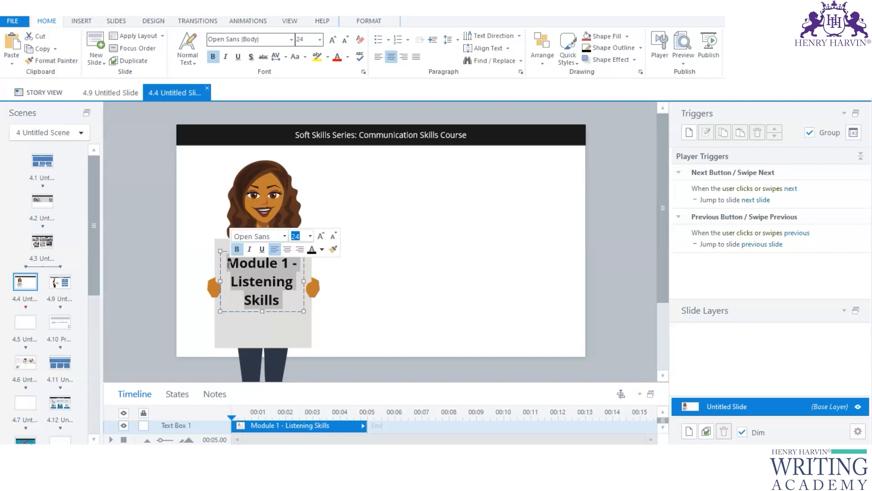
# Set the poster text's font to Arial Black and reduce its size so "Module 1 -" fits on one line
pyautogui.click(82, 24)
pyautogui.click(42, 24)
pyautogui.click(292, 40)
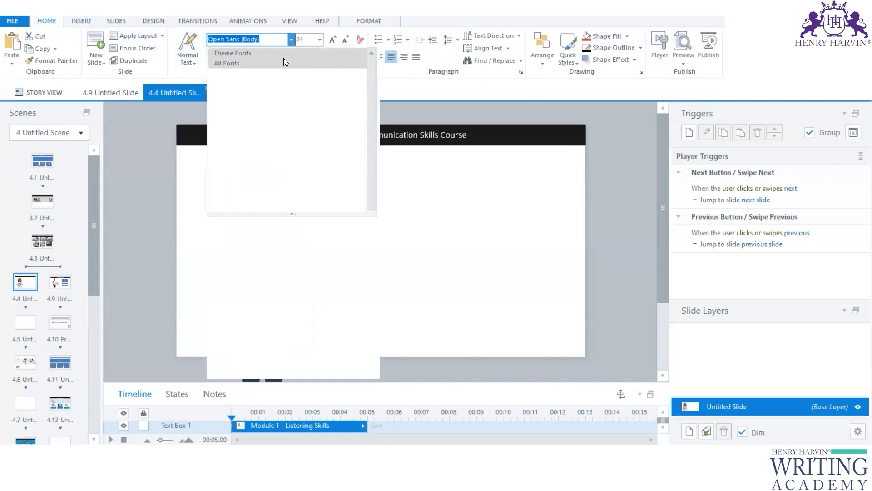
pyautogui.click(318, 151)
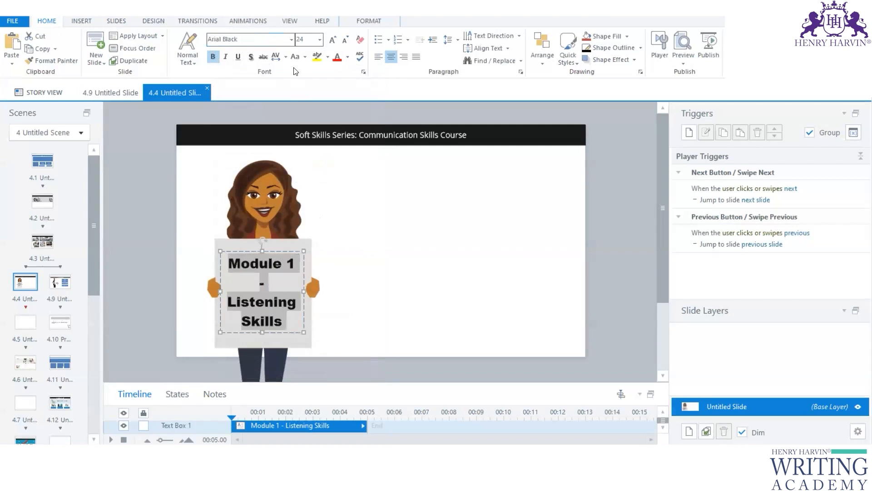
pyautogui.click(342, 42)
pyautogui.click(343, 42)
pyautogui.click(342, 42)
pyautogui.moveTo(284, 296); pyautogui.dragTo(288, 308)
pyautogui.click(398, 280)
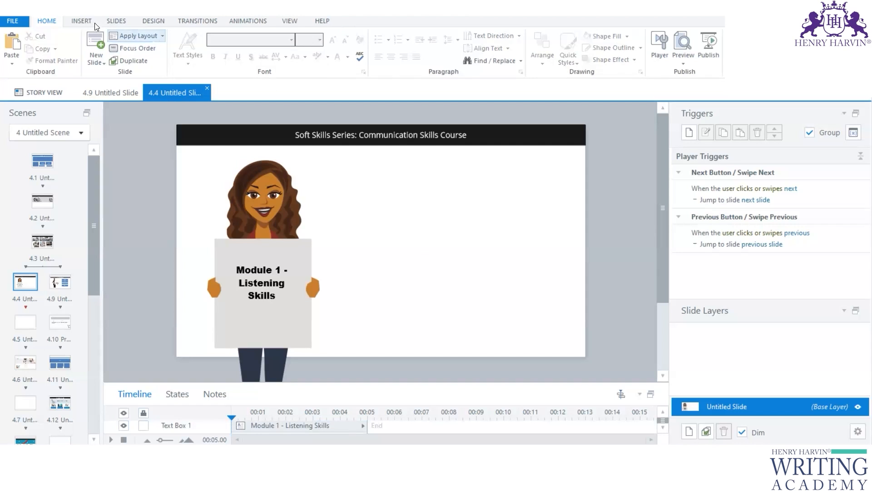
# Insert a blue pill-shaped button at about X 546 px, Y 90 px, and delete the extra copy below it
pyautogui.click(82, 21)
pyautogui.click(543, 67)
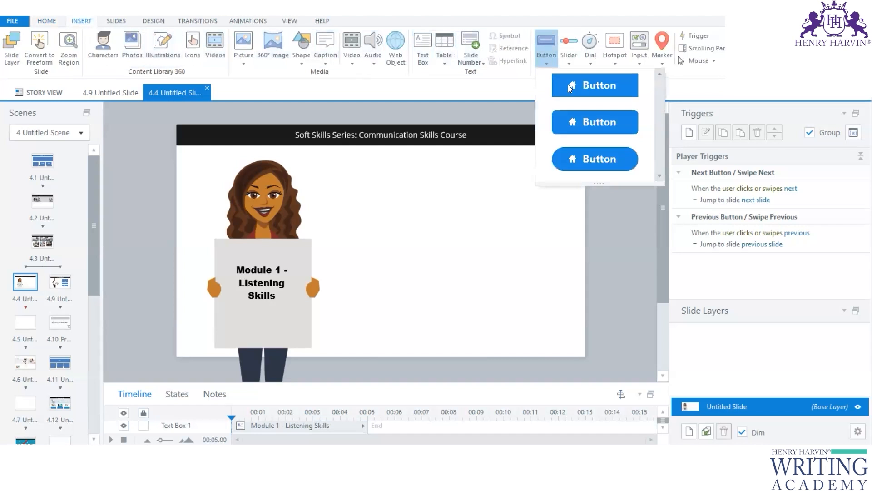
pyautogui.click(590, 160)
pyautogui.moveTo(408, 165)
pyautogui.mouseDown()
pyautogui.moveTo(527, 194)
pyautogui.moveTo(504, 220)
pyautogui.moveTo(504, 251)
pyautogui.moveTo(533, 253)
pyautogui.mouseUp()
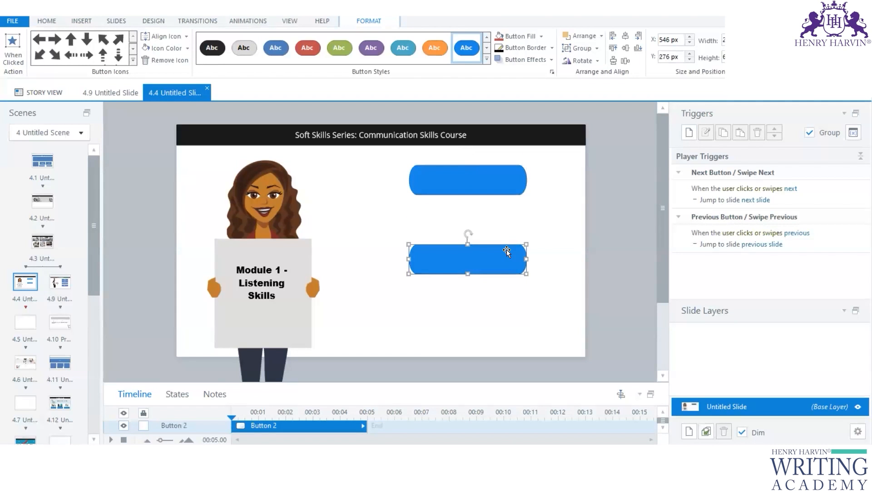
pyautogui.press('Delete')
# Label the blue button "Topic 1"
pyautogui.click(500, 189)
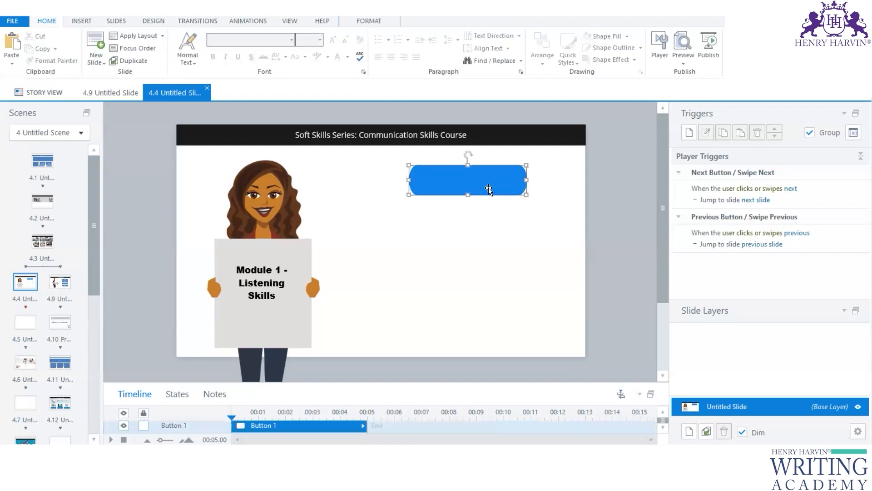
pyautogui.write('Topics')
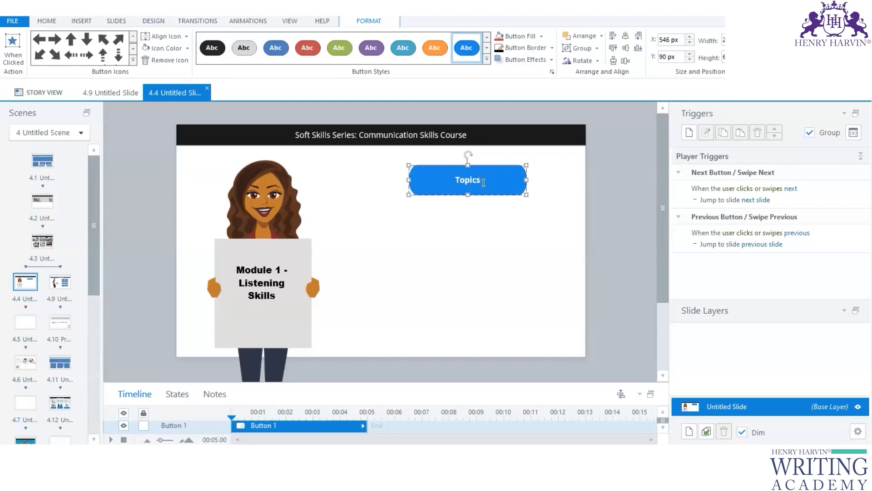
pyautogui.press('BackSpace')
pyautogui.write('1')
pyautogui.click(477, 236)
pyautogui.click(496, 181)
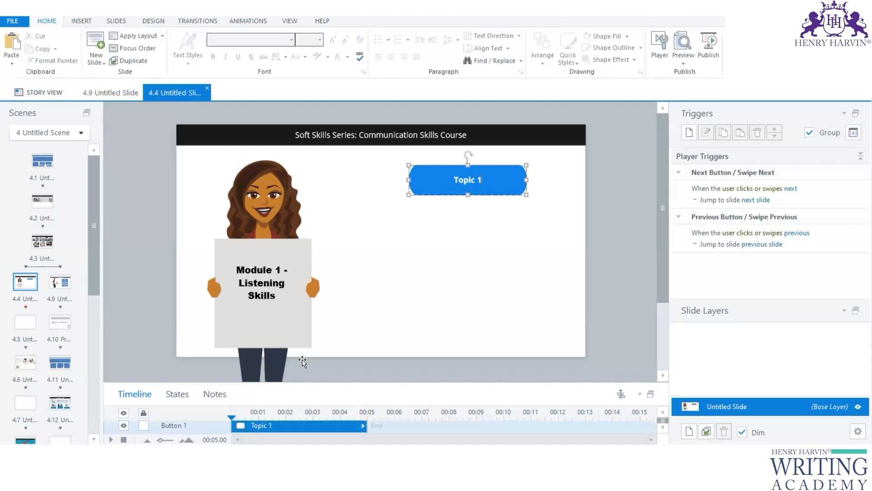
# Enlarge the timeline area and examine the Topic 1 button's built-in states: Normal, Hover, Down, Visited and Disabled
pyautogui.moveTo(302, 383); pyautogui.dragTo(300, 272)
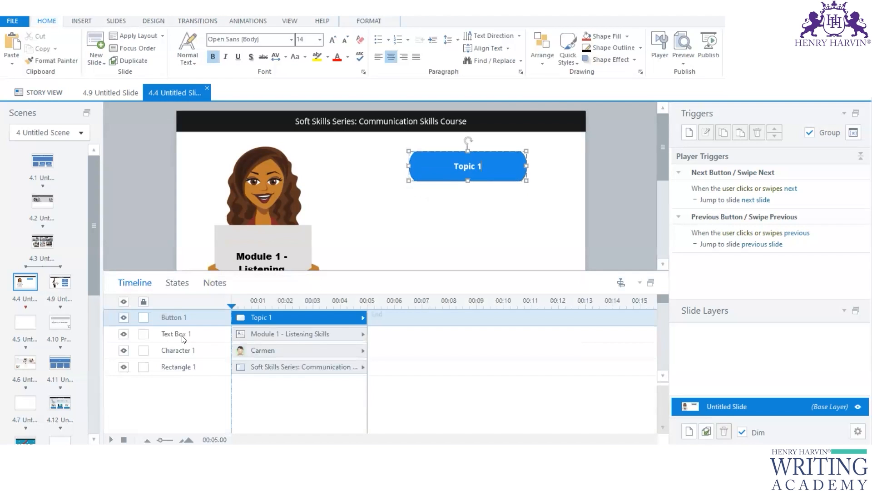
pyautogui.click(177, 285)
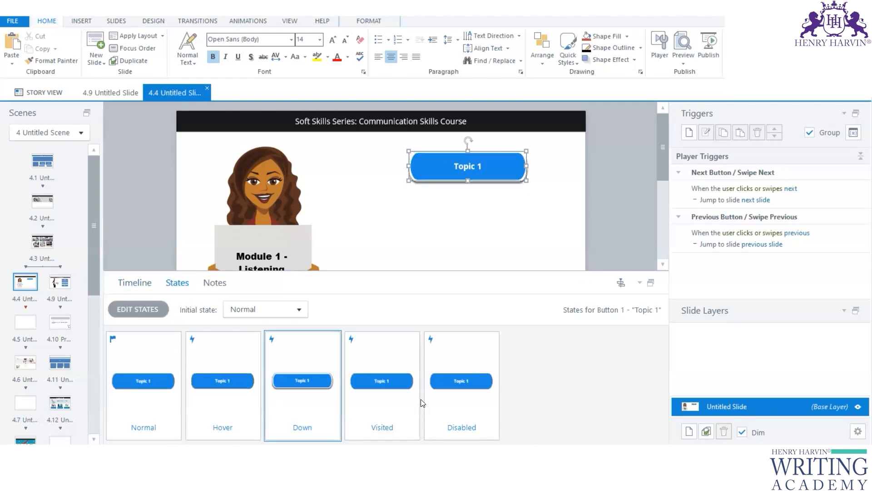
pyautogui.click(159, 309)
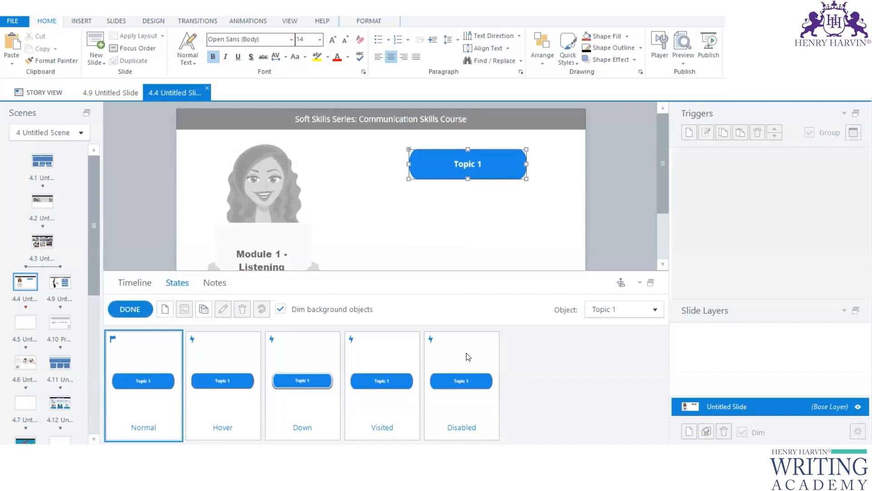
pyautogui.click(433, 352)
pyautogui.click(133, 286)
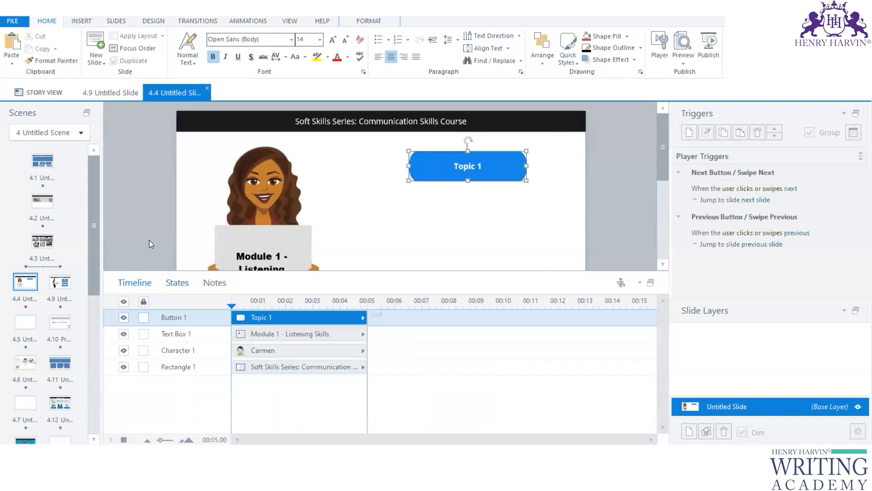
pyautogui.moveTo(163, 274); pyautogui.dragTo(140, 284)
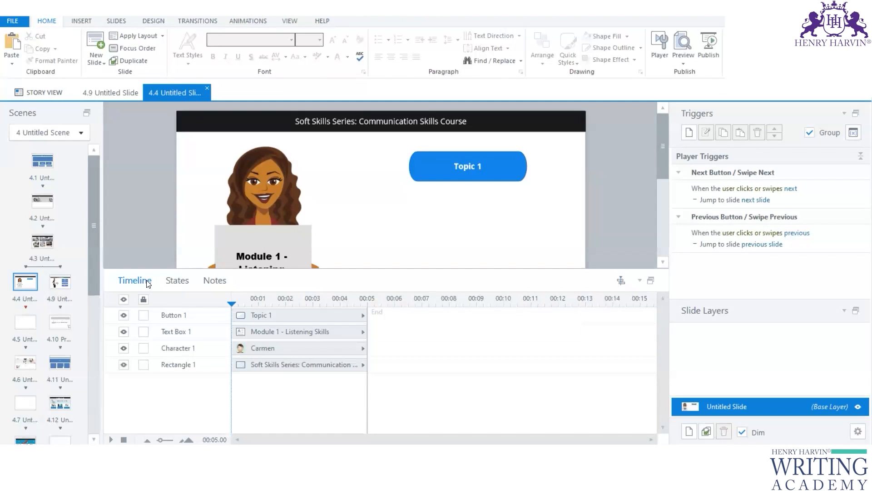
pyautogui.click(470, 173)
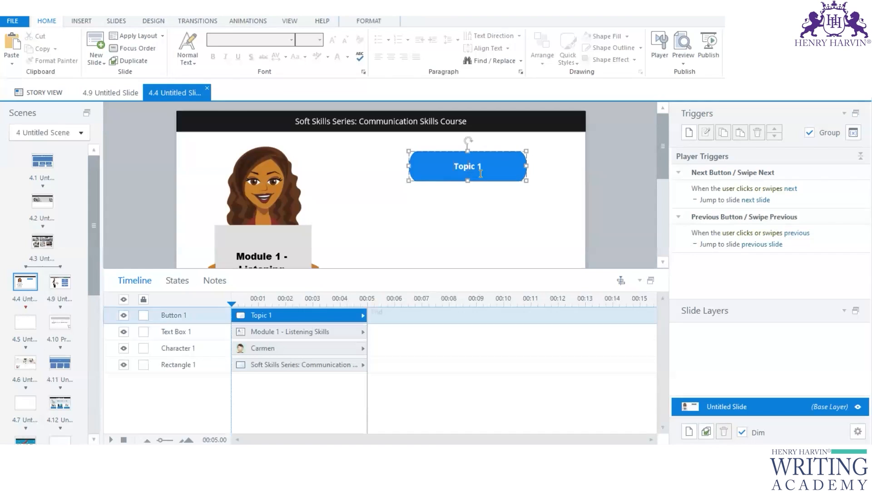
pyautogui.click(178, 281)
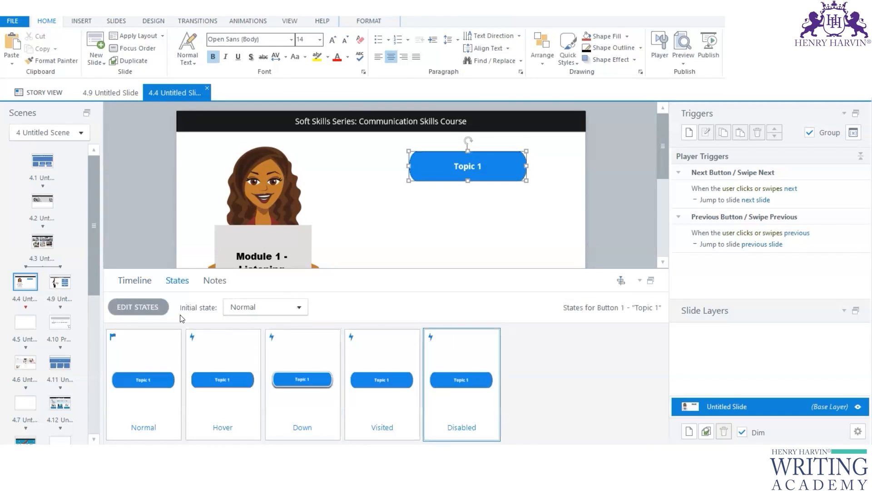
# Open the Topic 1 button's states for editing and give its Disabled state the light grey rounded button style
pyautogui.click(156, 305)
pyautogui.click(467, 357)
pyautogui.click(376, 23)
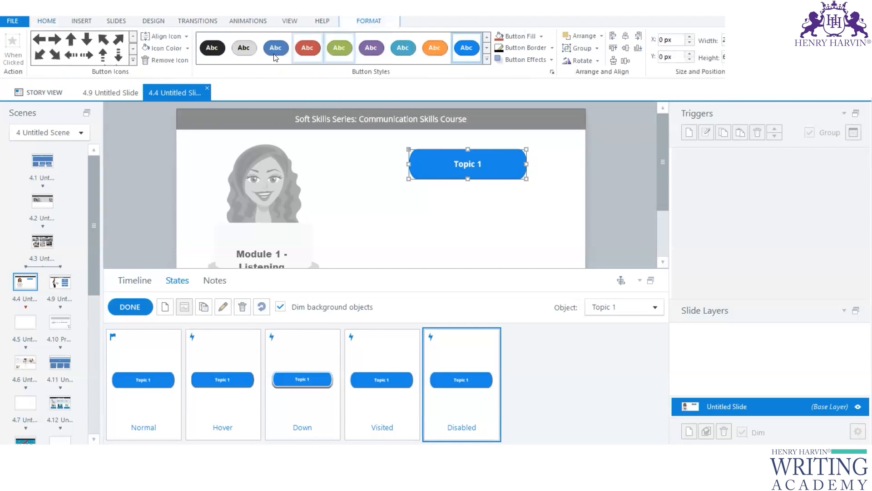
pyautogui.click(486, 58)
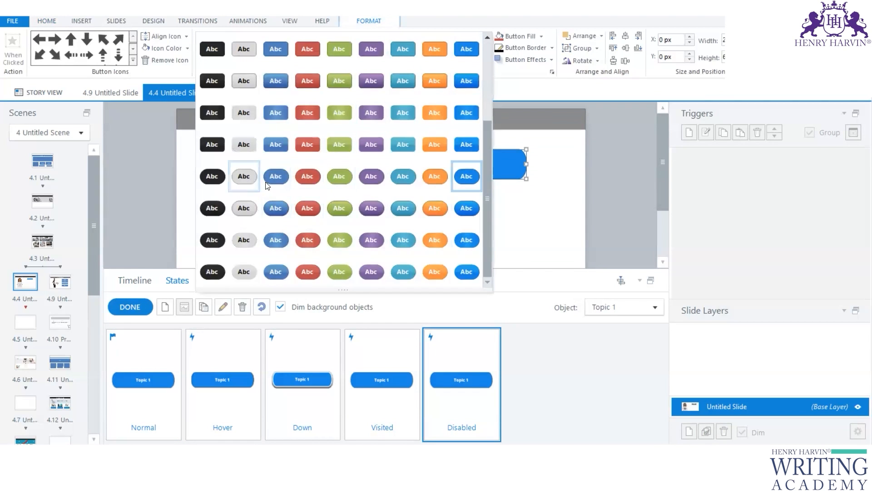
pyautogui.click(244, 205)
# Apply the flat green rounded button style to the Topic 1 button's Hover state
pyautogui.click(228, 366)
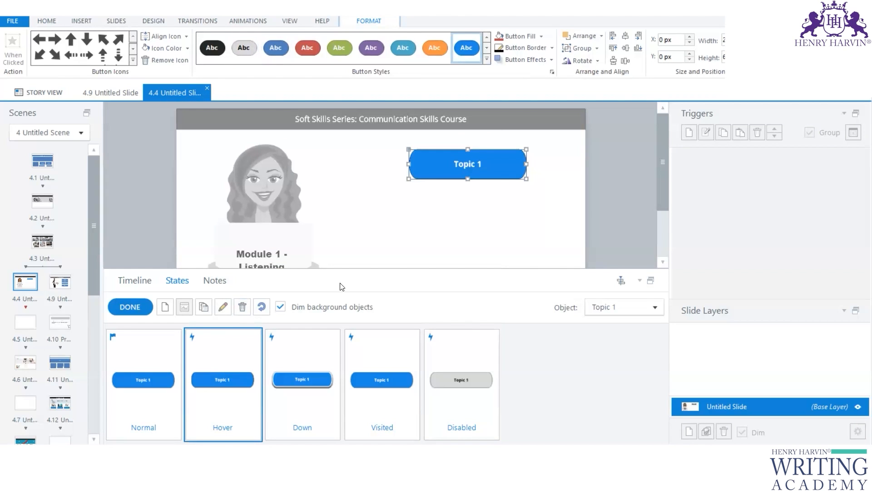
pyautogui.click(486, 58)
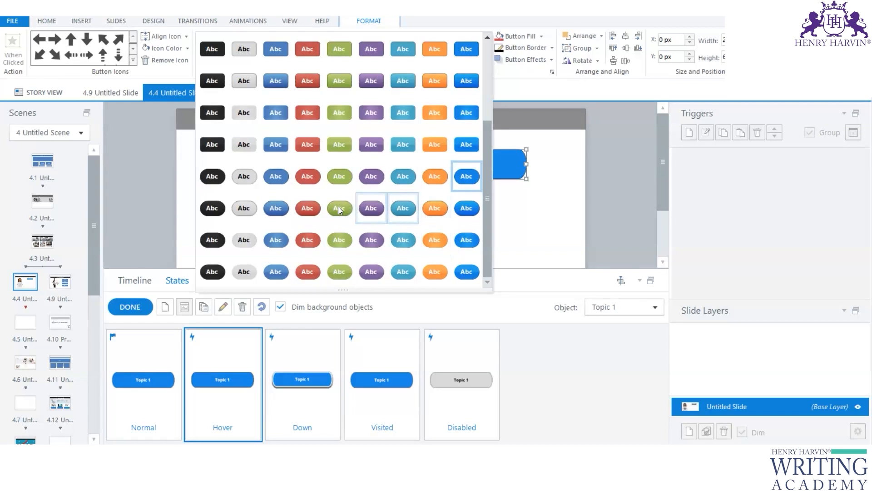
pyautogui.click(339, 179)
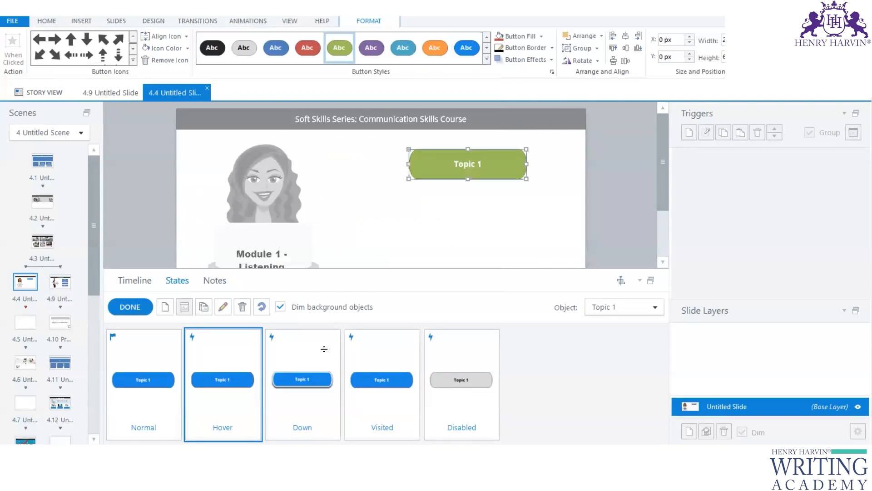
# Apply the orange rounded button style to the Topic 1 button's Visited state and finish editing the states
pyautogui.click(381, 352)
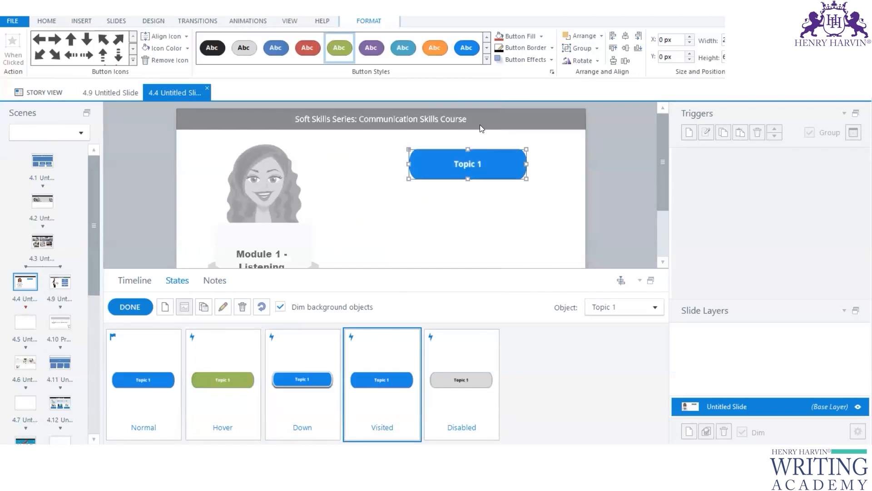
pyautogui.click(435, 48)
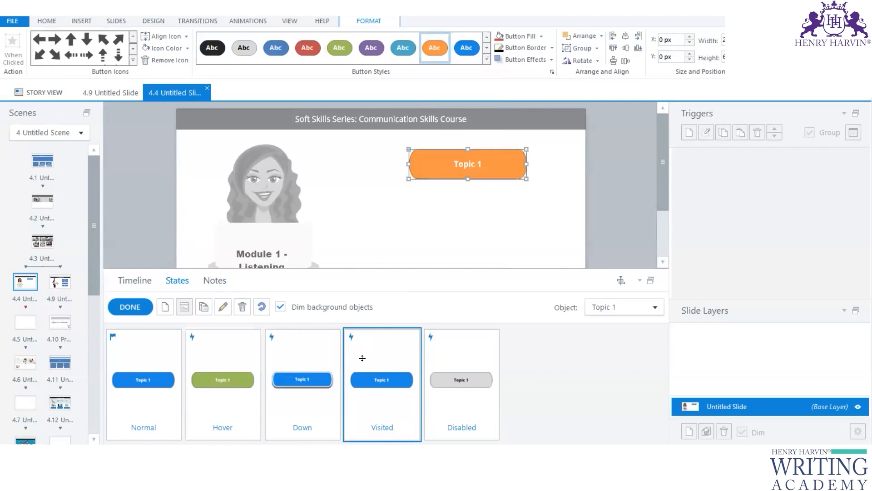
pyautogui.click(139, 303)
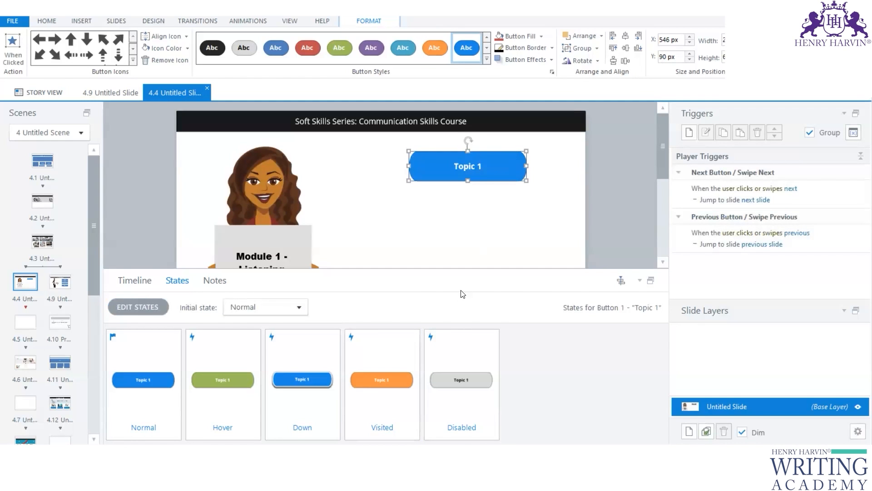
# Duplicate the Topic 1 button downwards to form a column of four, deleting the extra fifth copy at the slide's lower edge
pyautogui.moveTo(469, 270); pyautogui.dragTo(469, 335)
pyautogui.click(134, 346)
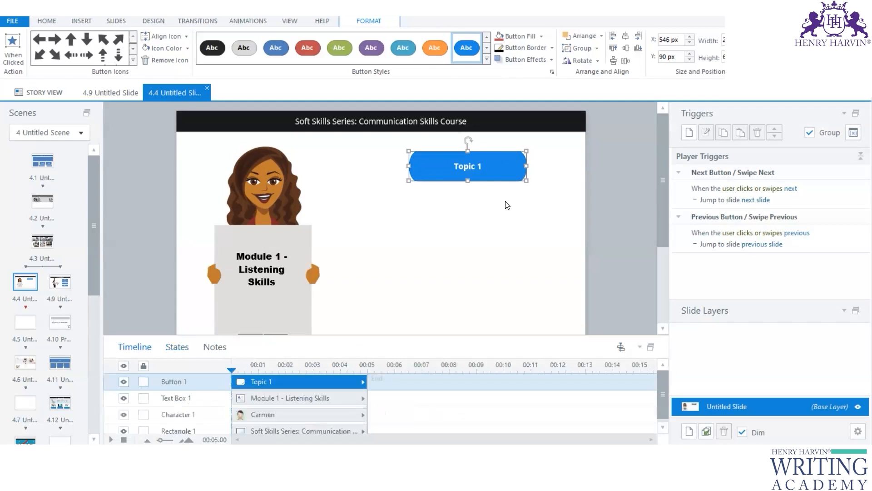
pyautogui.moveTo(498, 178); pyautogui.dragTo(558, 323)
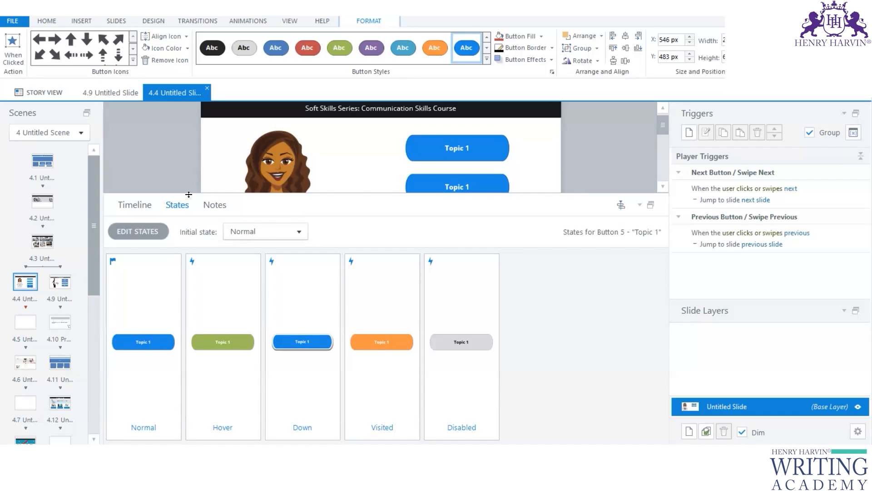
pyautogui.moveTo(188, 195); pyautogui.dragTo(189, 388)
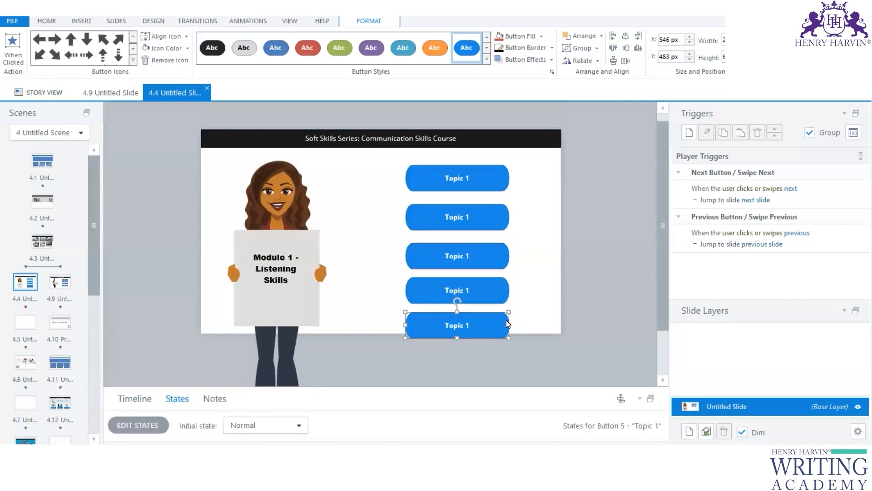
pyautogui.press('Delete')
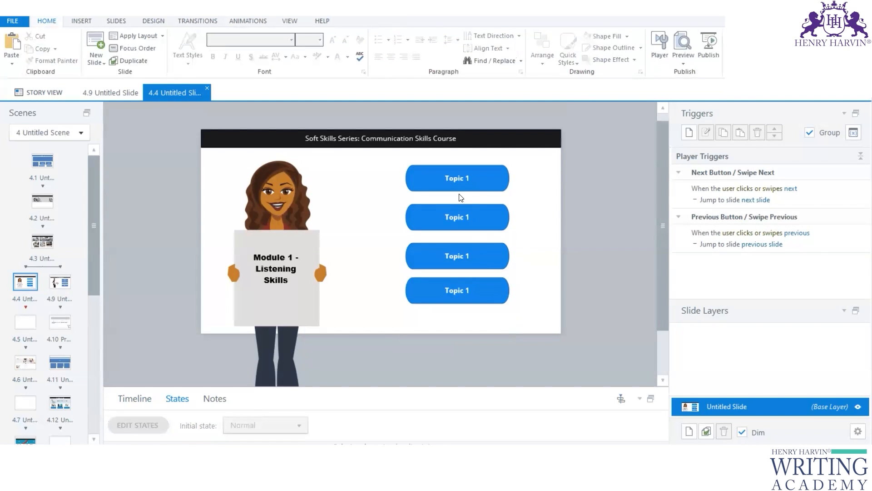
# Relabel the second button "Topic 2" and both the third and fourth buttons "Topic 3"
pyautogui.click(469, 217)
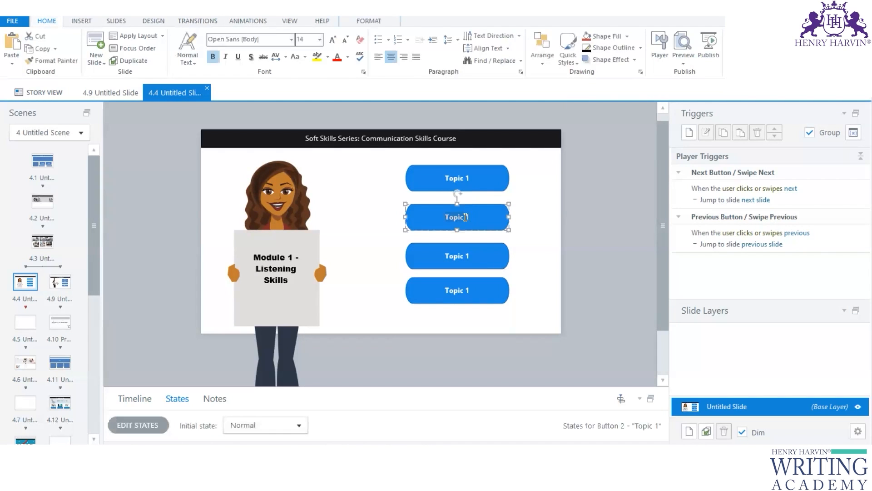
pyautogui.doubleClick(468, 218)
pyautogui.write('2')
pyautogui.click(469, 255)
pyautogui.doubleClick(469, 255)
pyautogui.write('3')
pyautogui.click(473, 291)
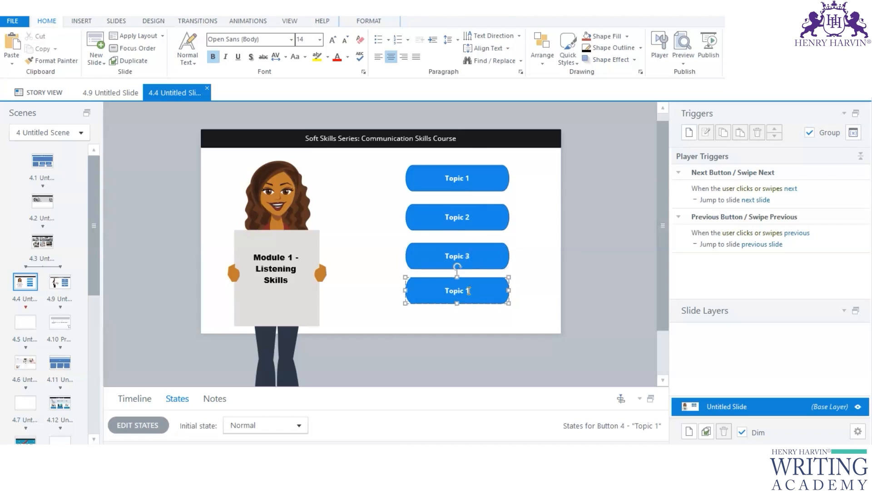
pyautogui.doubleClick(468, 291)
pyautogui.write('3')
# Show the enlarged timeline and rename the Button 4 object as "Button Topic 1"
pyautogui.moveTo(402, 388); pyautogui.dragTo(401, 281)
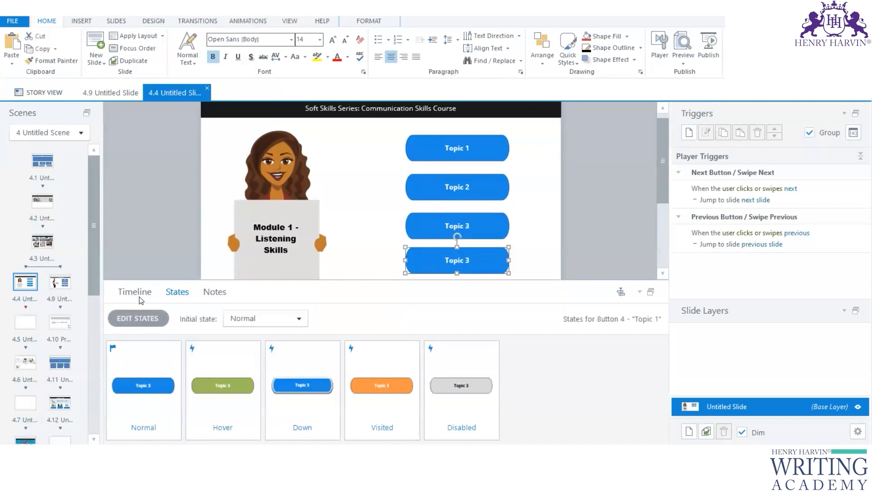
pyautogui.click(138, 293)
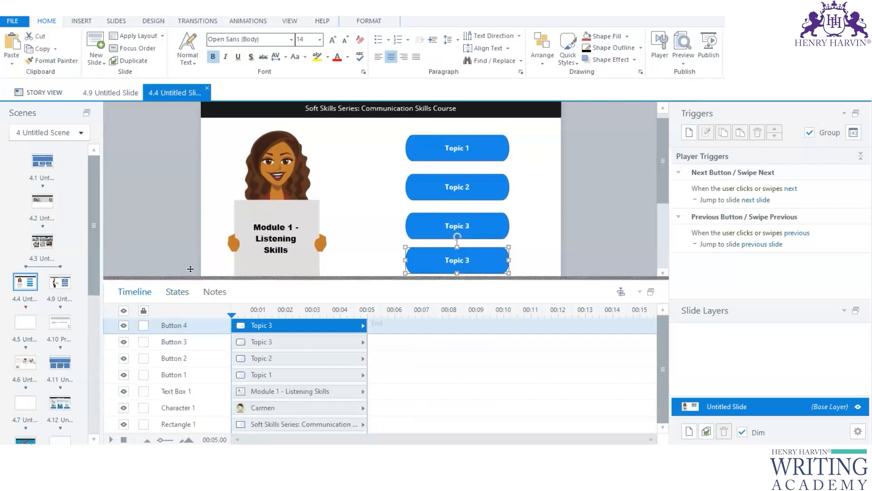
pyautogui.moveTo(191, 269); pyautogui.dragTo(191, 227)
pyautogui.doubleClick(186, 283)
pyautogui.doubleClick(188, 284)
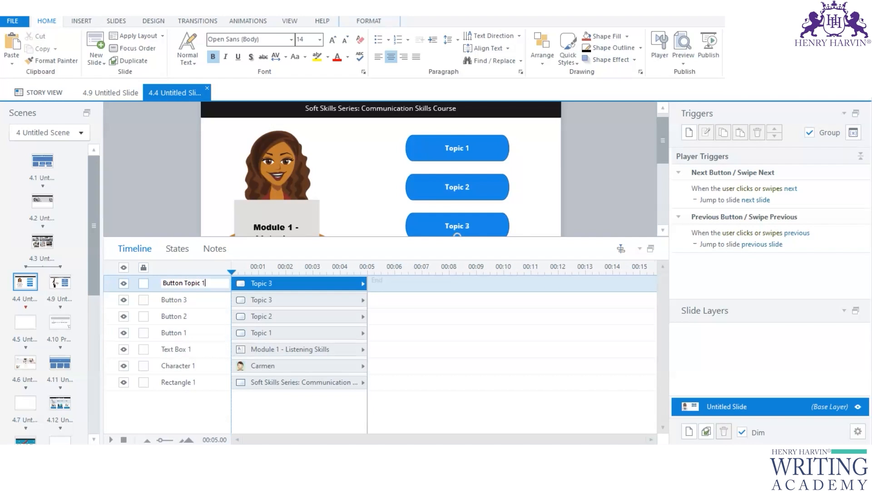
# Copy the new object name and reuse it to rename Button 3 as "Button Topic 2" in the timeline
pyautogui.moveTo(187, 283); pyautogui.dragTo(217, 283)
pyautogui.hotkey('ctrl', 'c')
pyautogui.doubleClick(187, 300)
pyautogui.click(186, 300)
pyautogui.hotkey('ctrl', 'v')
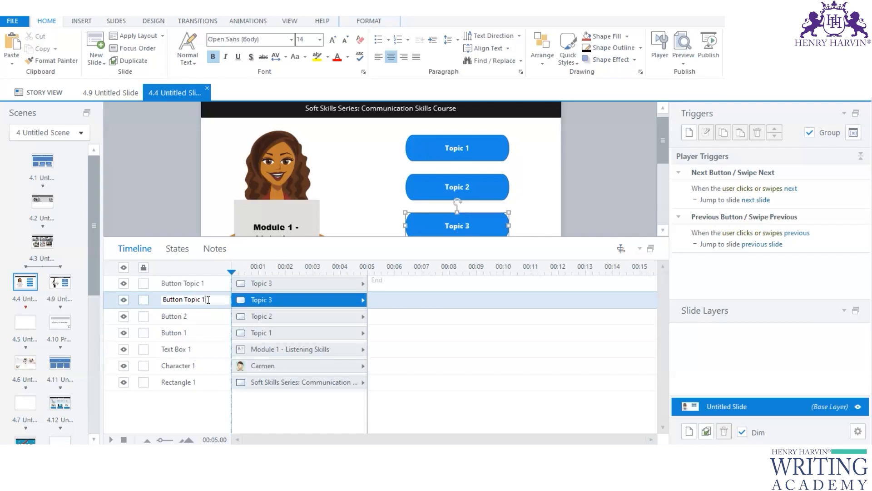
# Rename Button 2 as "Button Topic 3" and Button 1 as "Button Topic 4" in the timeline, then shrink the timeline area
pyautogui.doubleClick(188, 316)
pyautogui.click(189, 317)
pyautogui.hotkey('ctrl', 'v')
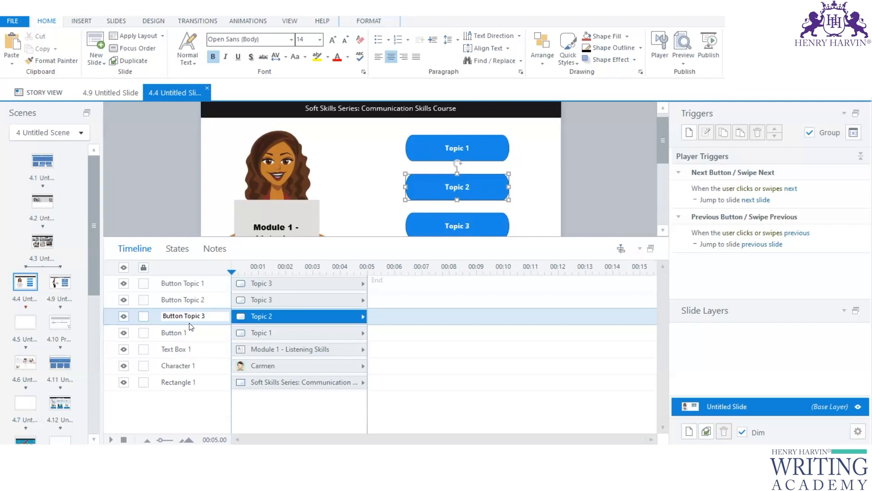
pyautogui.click(186, 333)
pyautogui.doubleClick(184, 333)
pyautogui.click(186, 332)
pyautogui.hotkey('ctrl', 'v')
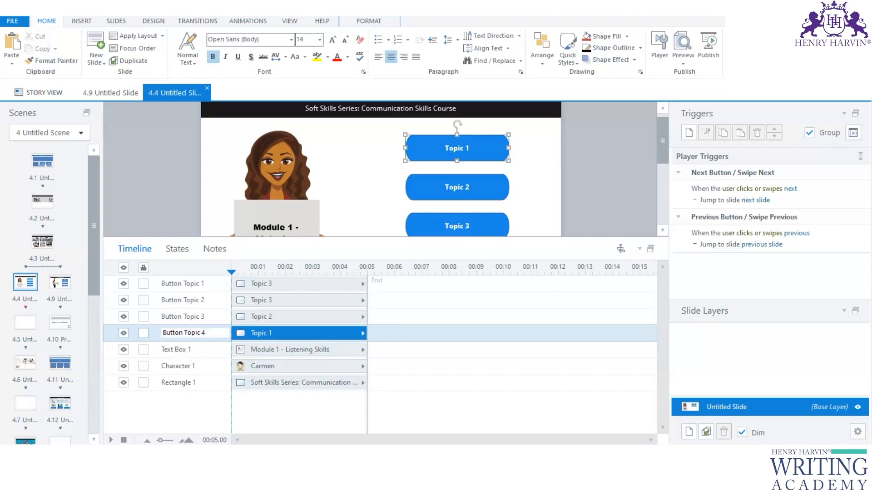
pyautogui.click(183, 235)
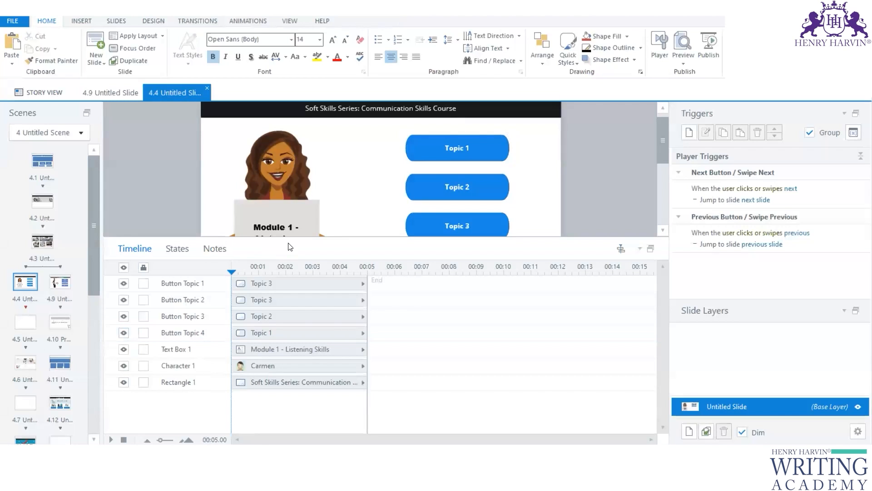
pyautogui.moveTo(291, 238); pyautogui.dragTo(297, 342)
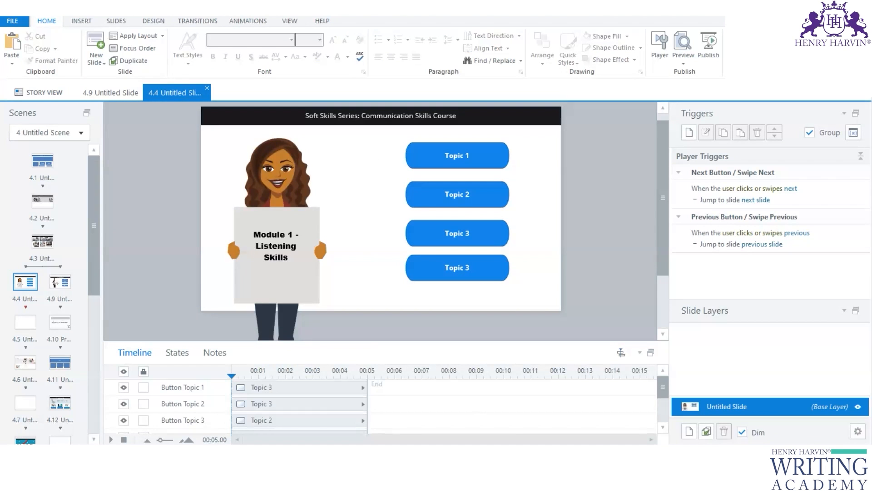
# Switch to the web browser and search Google for "welcome to course message" in a new tab
pyautogui.click(537, 481)
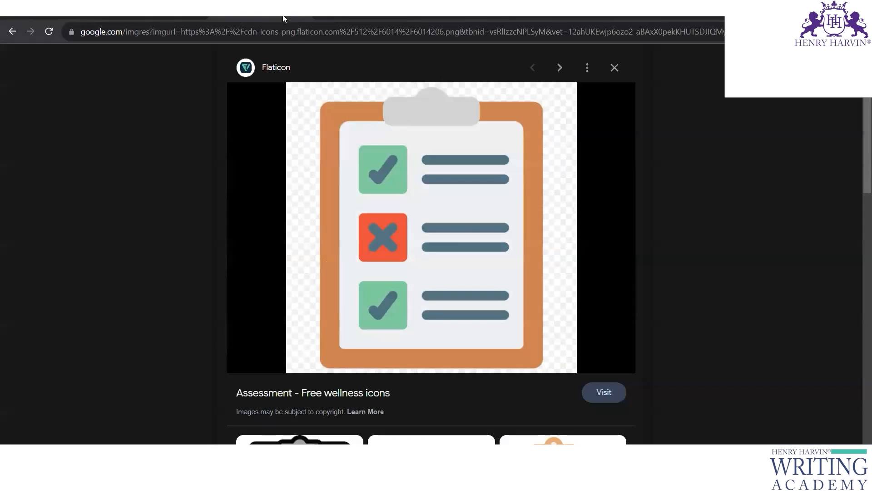
pyautogui.hotkey('ctrl', 't')
pyautogui.write('car')
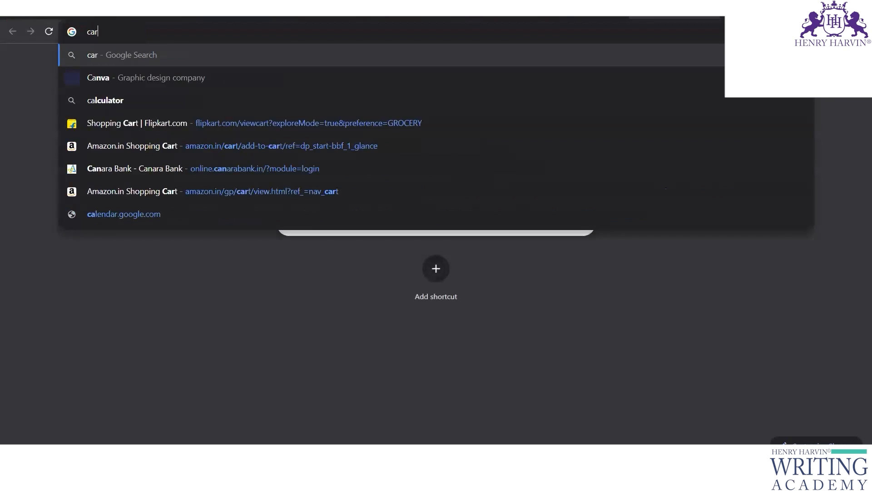
pyautogui.press('BackSpace')
pyautogui.press('BackSpace')
pyautogui.press('BackSpace')
pyautogui.write('wel')
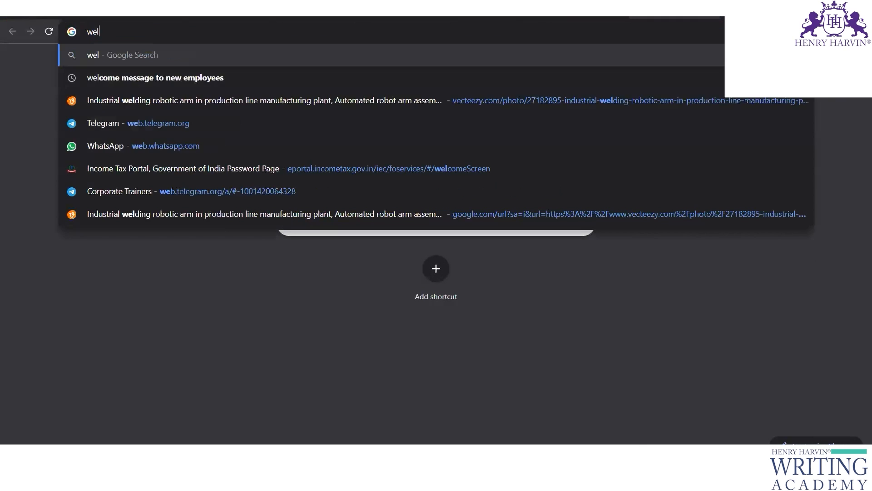
pyautogui.write('come messa')
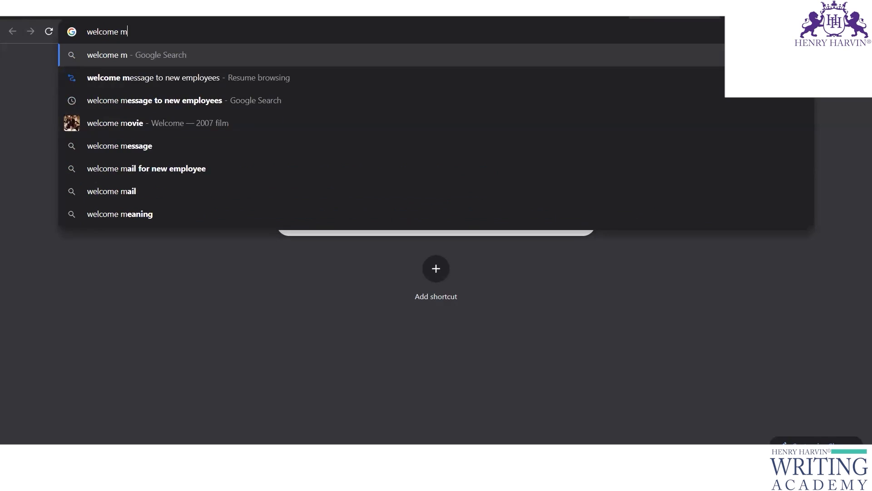
pyautogui.press('BackSpace')
pyautogui.press('BackSpace')
pyautogui.press('BackSpace')
pyautogui.press('BackSpace')
pyautogui.press('BackSpace')
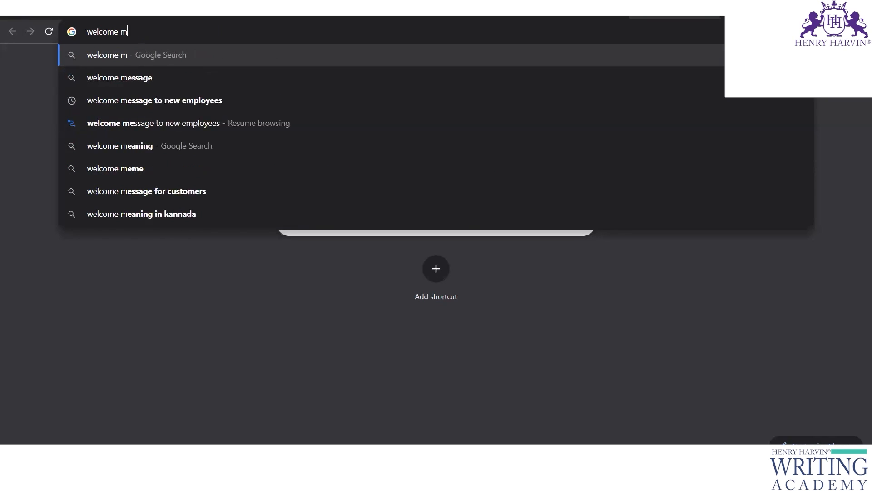
pyautogui.write('to course messager')
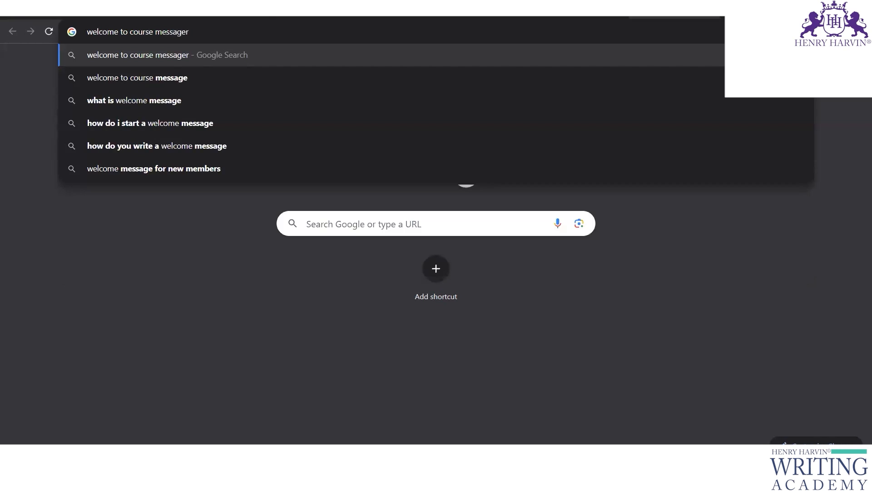
pyautogui.click(196, 78)
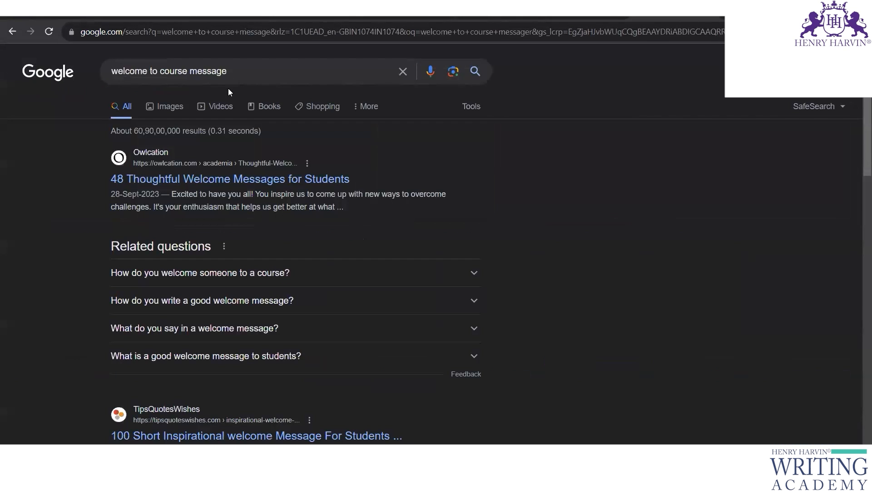
# Select the Sample Welcome Message excerpt from "Welcome to (name of course)!" through "amazing (insert topic) is" and switch back to Storyline
pyautogui.scroll(-2, 387, 181)
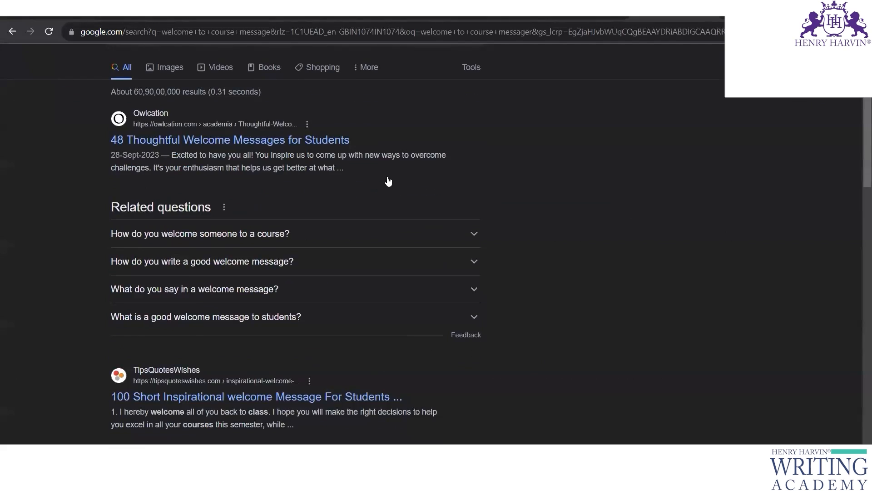
pyautogui.scroll(1, 317, 161)
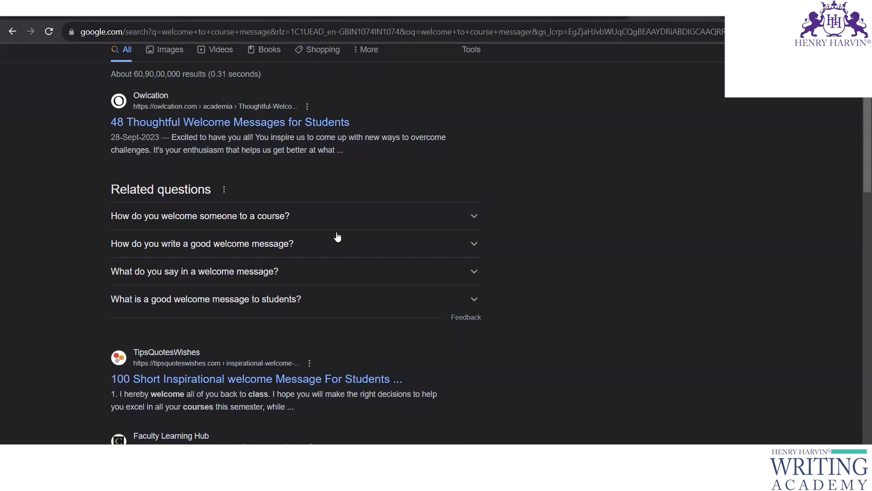
pyautogui.scroll(-4, 335, 235)
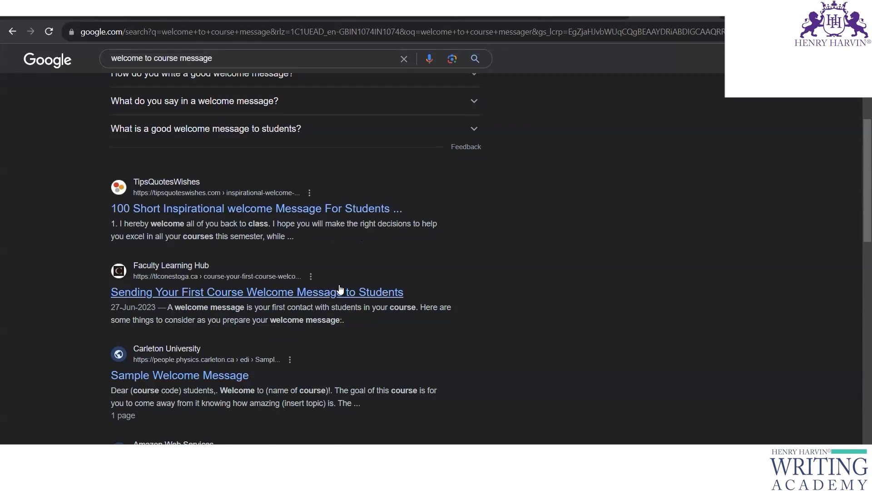
pyautogui.scroll(-1, 336, 289)
pyautogui.scroll(-3, 268, 281)
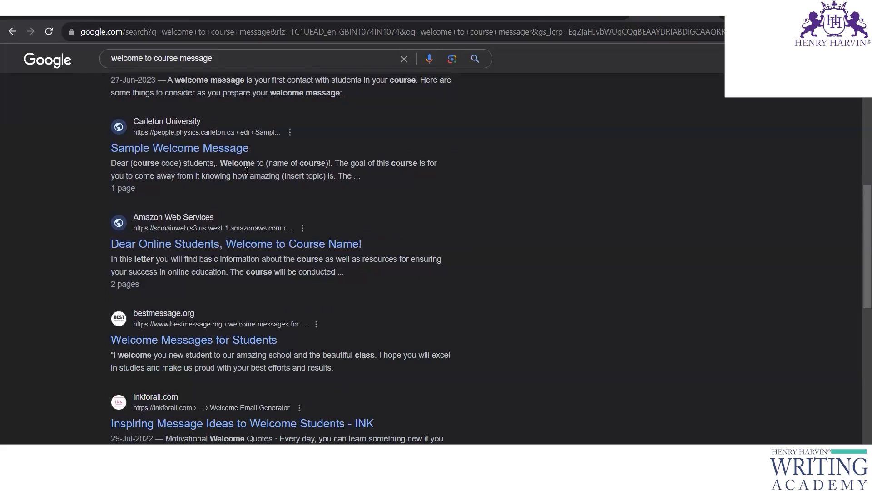
pyautogui.moveTo(220, 162); pyautogui.dragTo(333, 175)
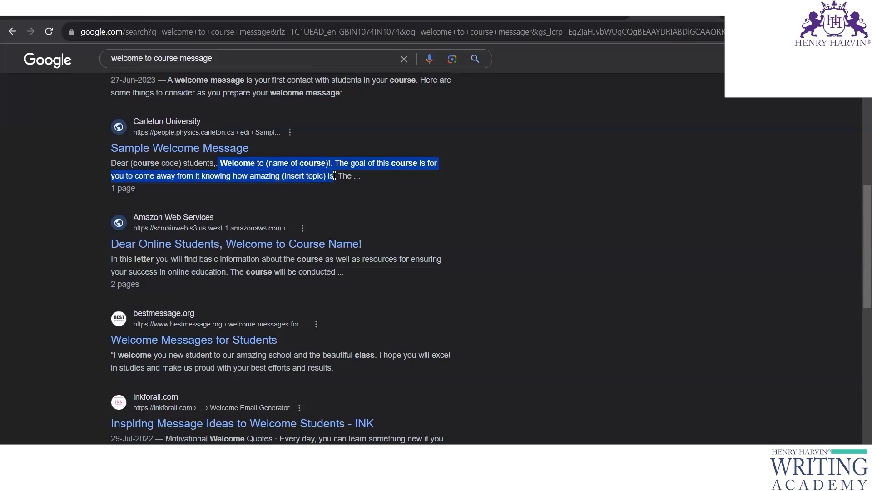
pyautogui.hotkey('alt', 'Tab')
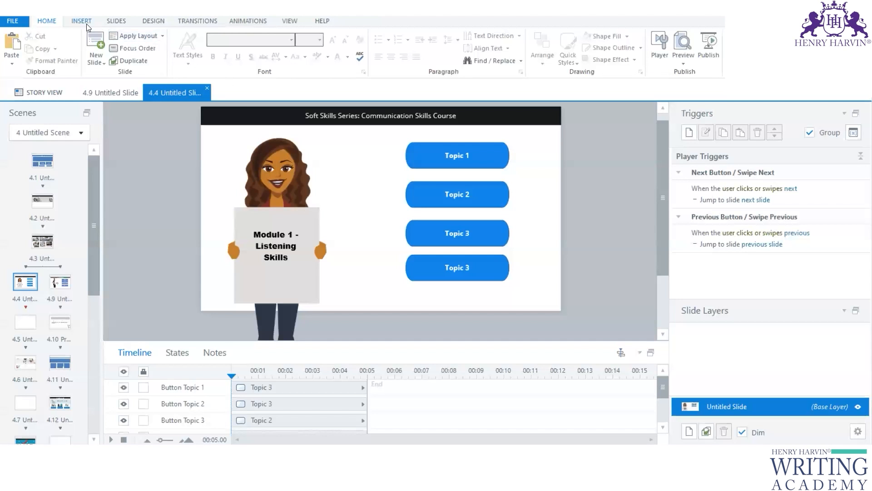
# Start a text-to-speech narration with the English (US) Danielle voice and paste the copied sample welcome message as its script
pyautogui.click(82, 21)
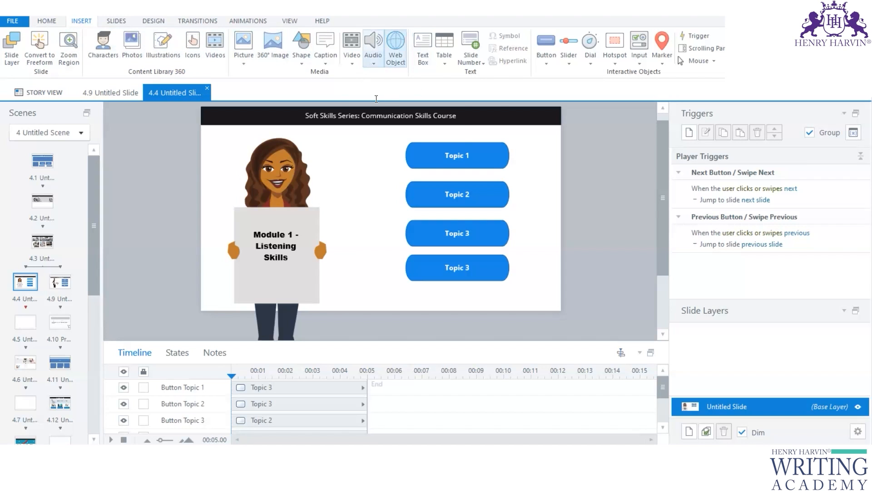
pyautogui.click(373, 63)
pyautogui.click(405, 115)
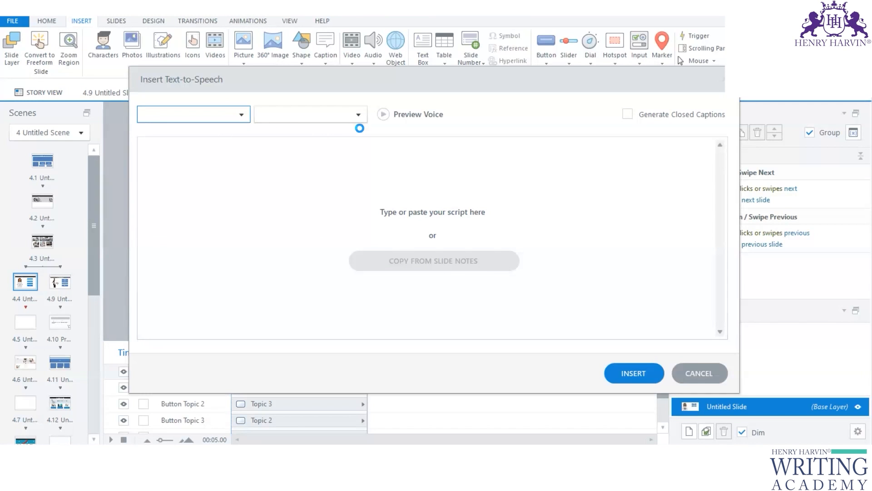
pyautogui.click(359, 117)
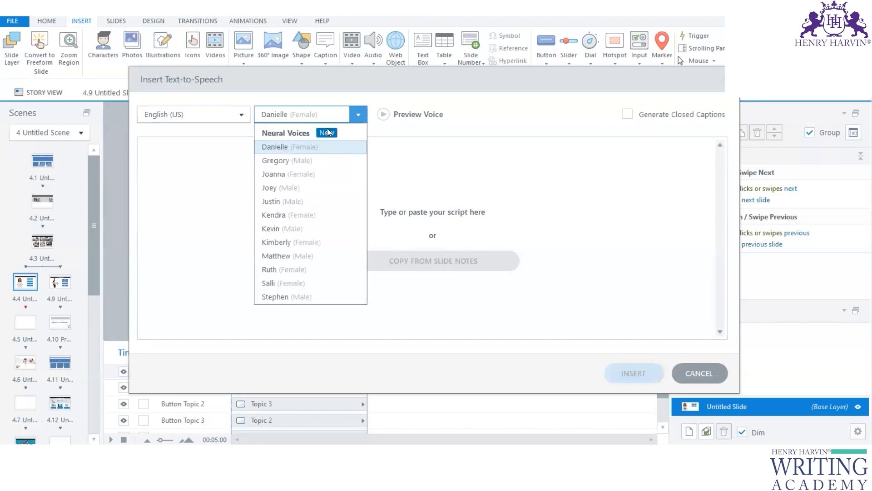
pyautogui.click(303, 148)
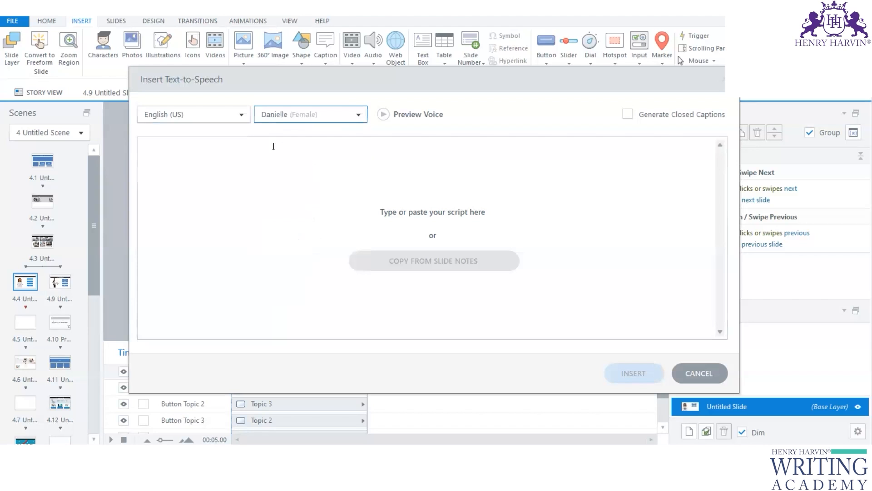
pyautogui.click(357, 115)
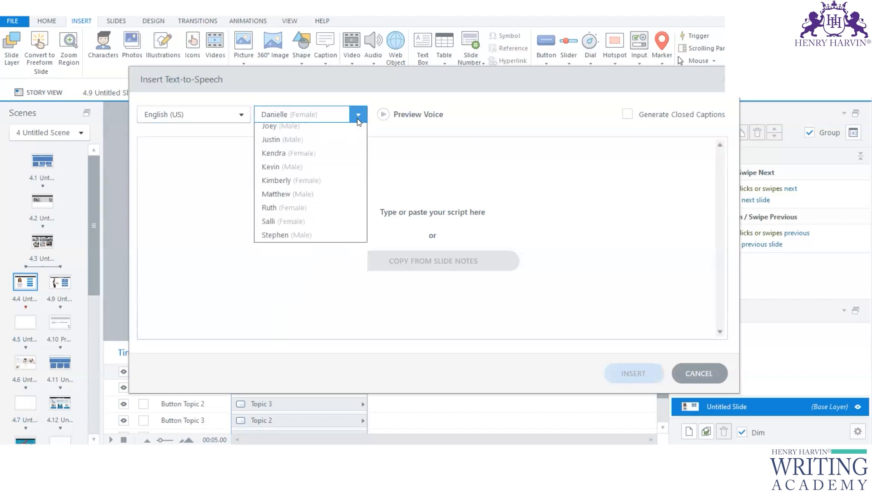
pyautogui.click(252, 155)
pyautogui.write('Welcome to (name of course)!. The goal of this course is for you to come away from it knowing how amazing (insert topic) is')
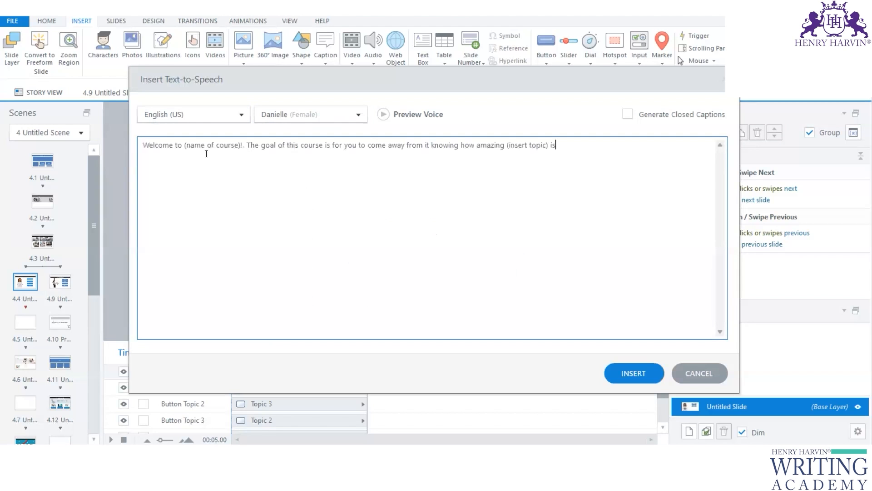
# Replace the "(name of course)" placeholder in the script with "on communication skills"
pyautogui.moveTo(186, 147); pyautogui.dragTo(242, 146)
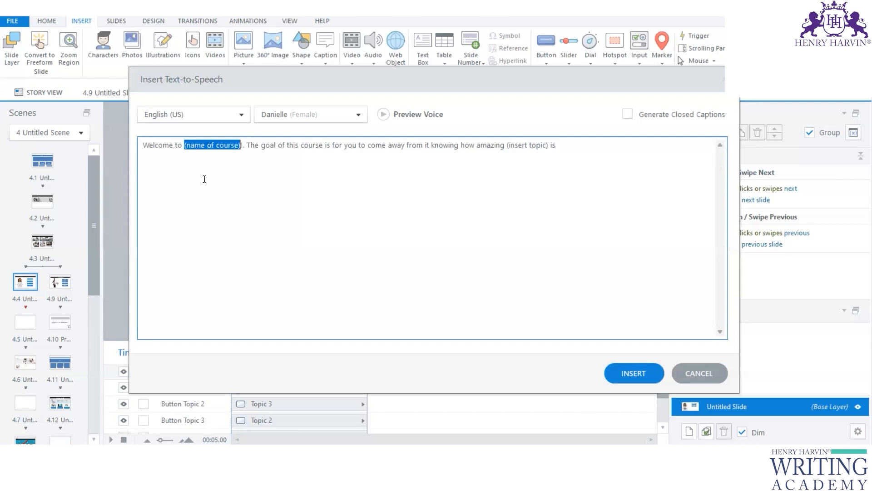
pyautogui.write('on communic')
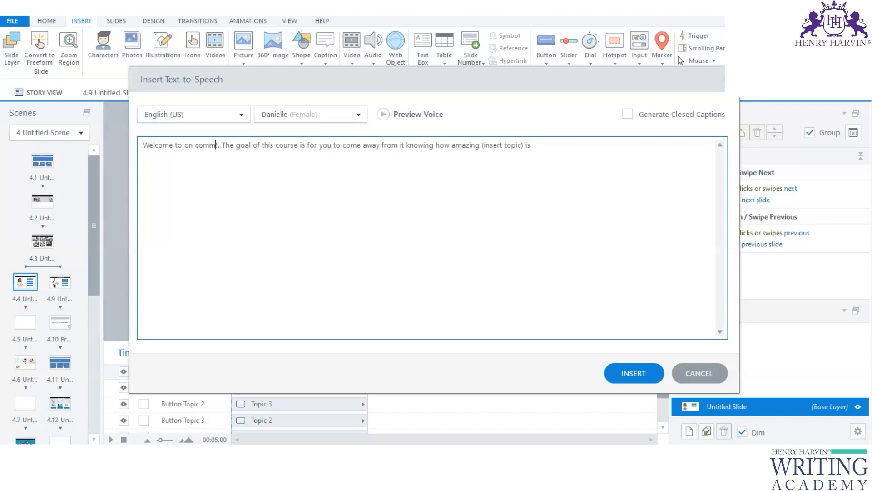
pyautogui.write('ation skills')
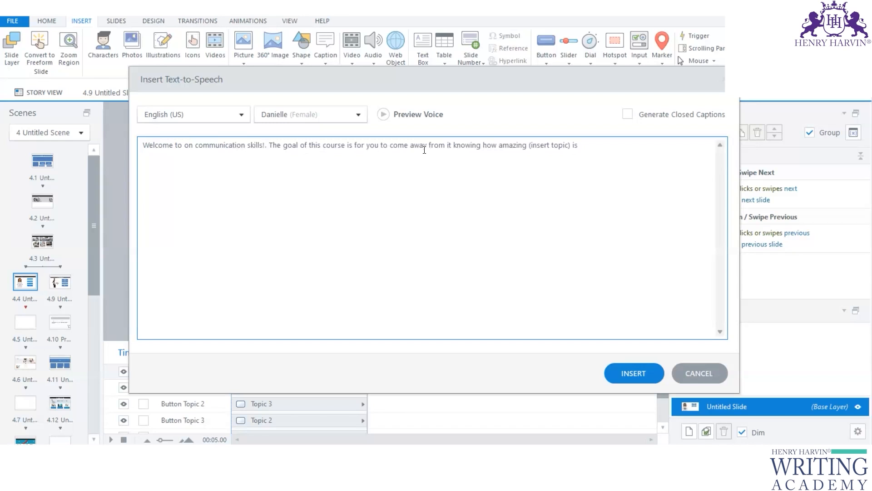
pyautogui.write('!')
# Replace the script text after "The goal of this course" with "to learn active listening skills. Let's begin with our"
pyautogui.moveTo(349, 146); pyautogui.dragTo(587, 154)
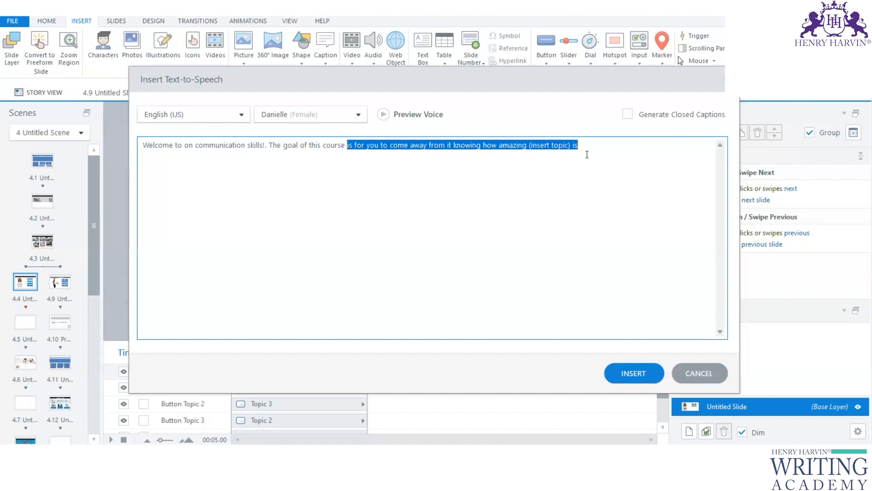
pyautogui.press('BackSpace')
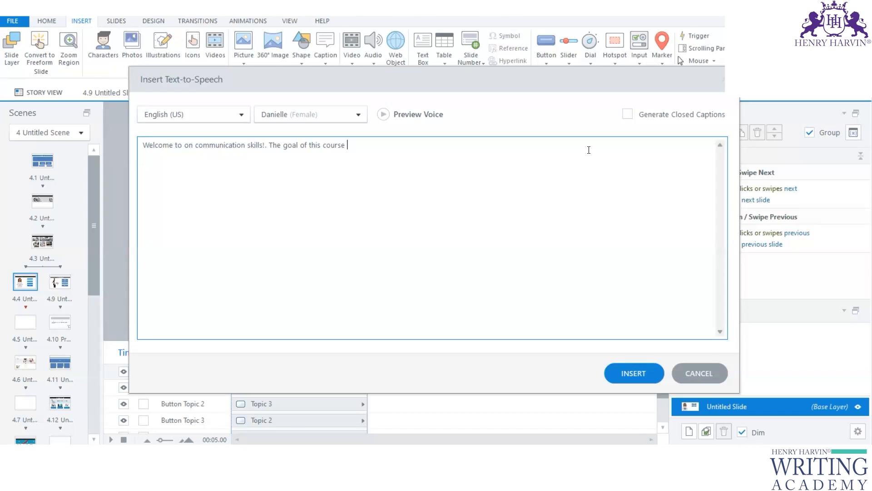
pyautogui.write('to learn active listening skills')
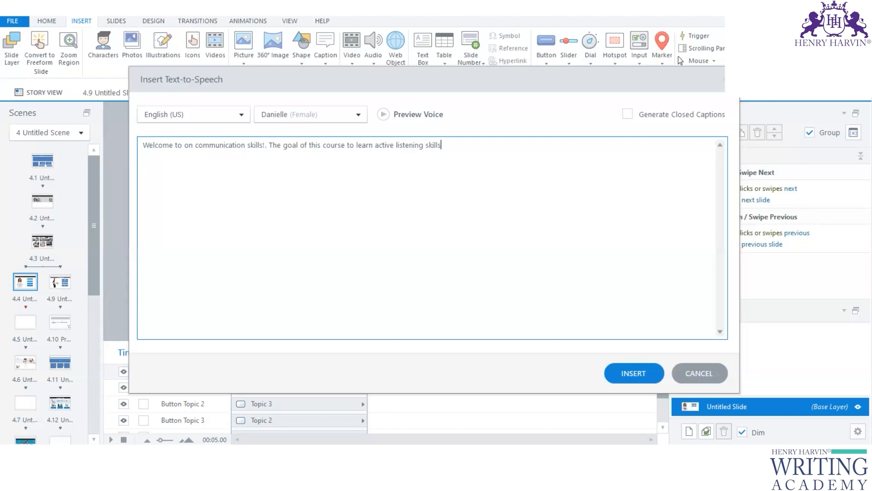
pyautogui.write(". Let's begin with our")
# Add "the course" before "on communication skills" and end the narration script with "first topic."
pyautogui.click(184, 145)
pyautogui.write('course')
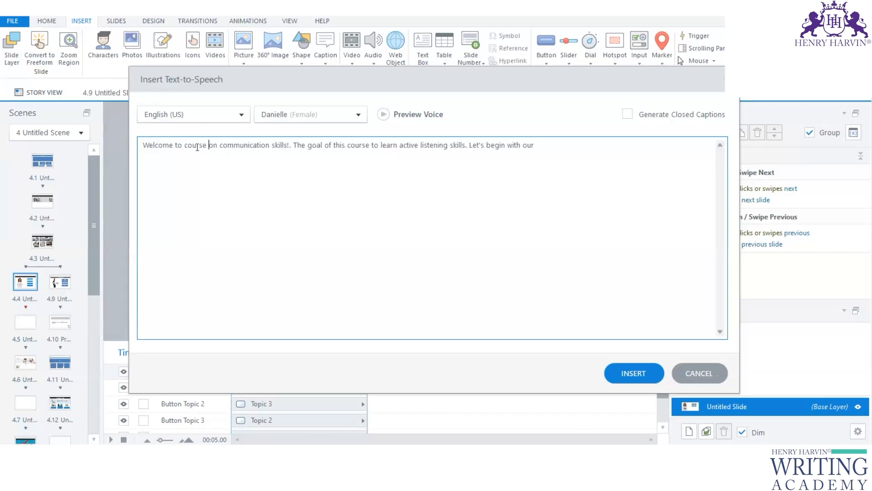
pyautogui.click(185, 145)
pyautogui.write('the ')
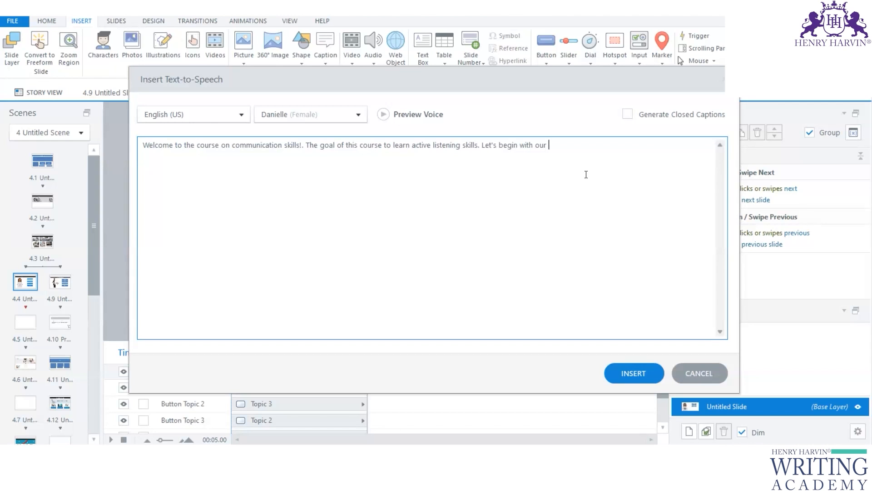
pyautogui.write('irst topics')
pyautogui.press('BackSpace')
pyautogui.write('.')
pyautogui.moveTo(588, 147); pyautogui.dragTo(247, 256)
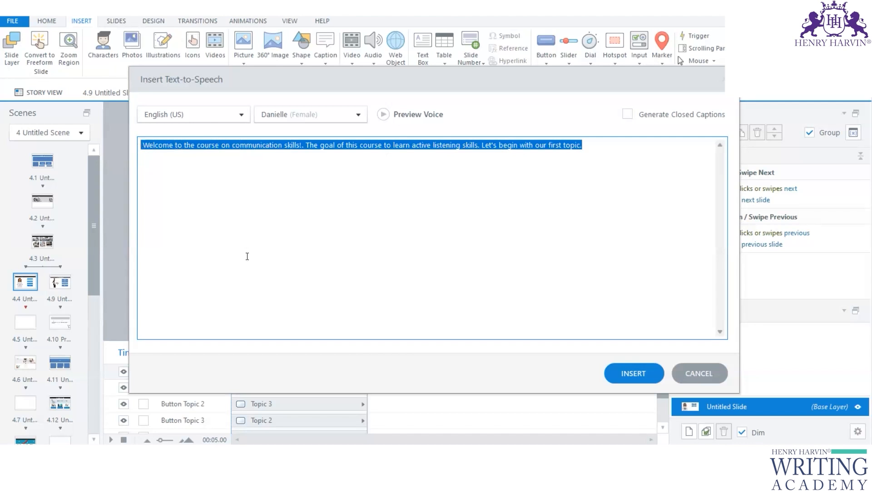
# Insert the text-to-speech narration on the slide and enlarge the timeline area to view its tracks
pyautogui.click(633, 375)
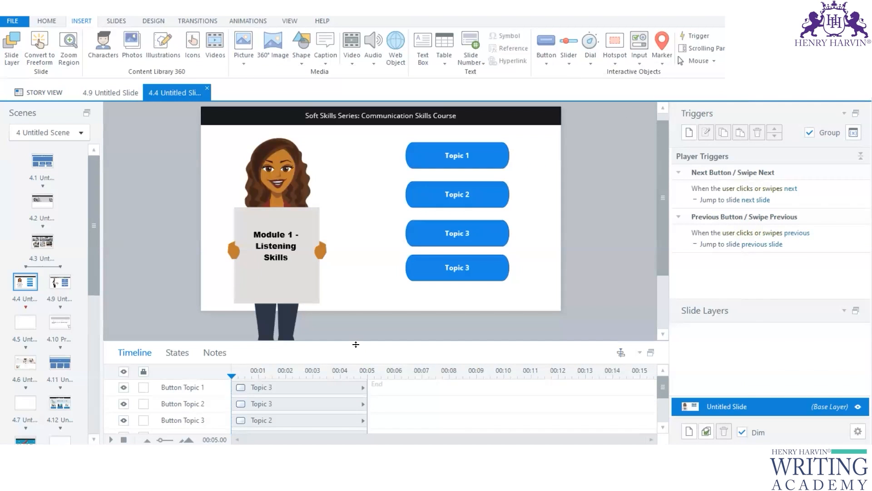
pyautogui.moveTo(357, 341); pyautogui.dragTo(360, 275)
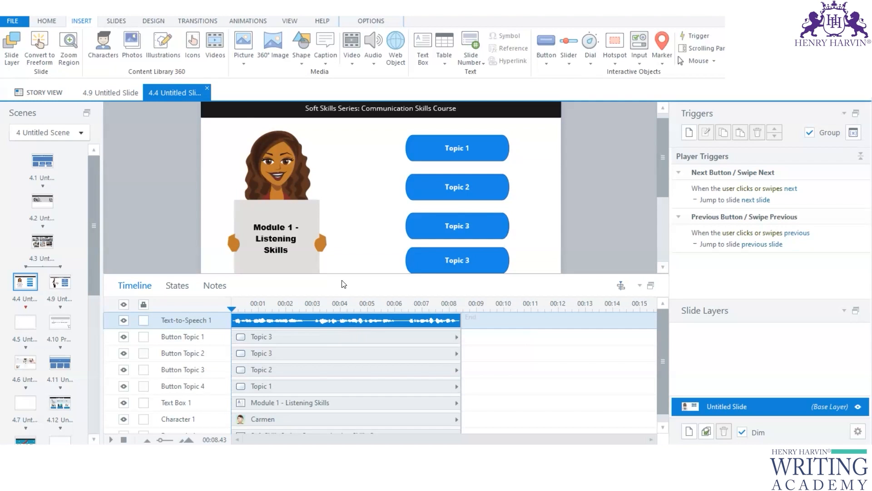
pyautogui.moveTo(344, 274); pyautogui.dragTo(344, 298)
pyautogui.scroll(-2, 354, 383)
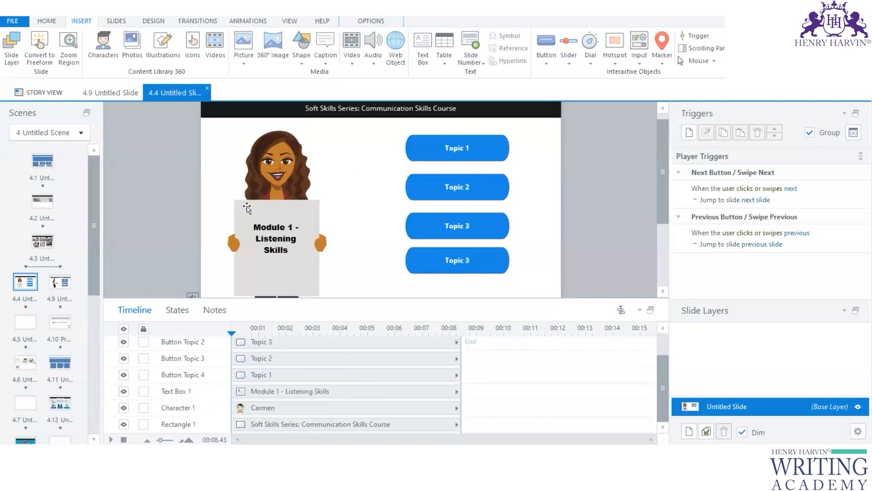
# On slide 4.3, change the Module 1: Listening Skills button's trigger to jump to slide 4.4
pyautogui.click(259, 283)
pyautogui.click(29, 290)
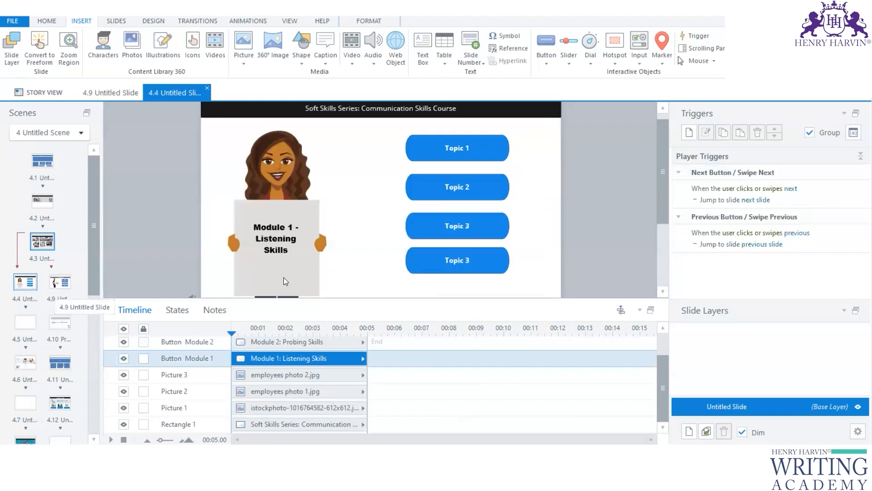
pyautogui.click(52, 247)
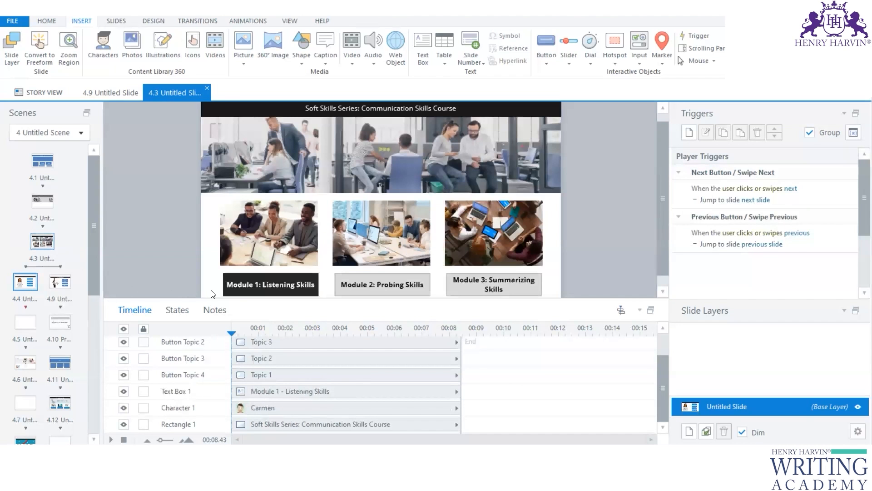
pyautogui.click(263, 275)
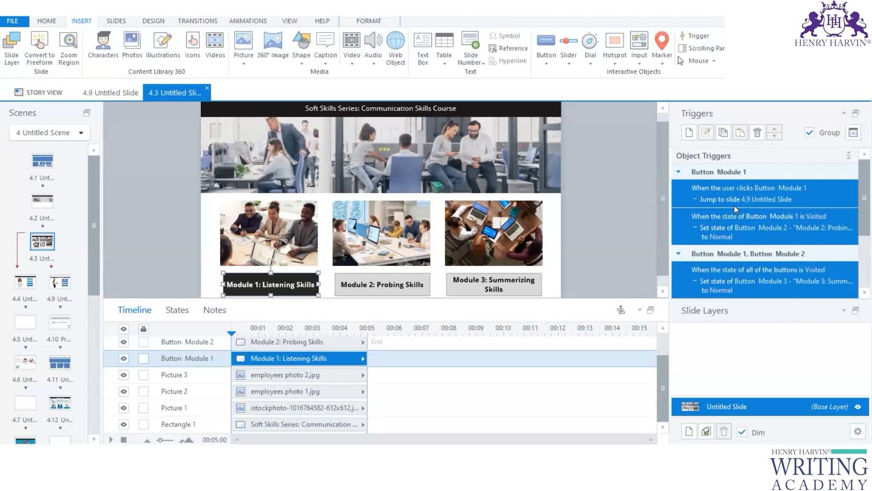
pyautogui.click(762, 201)
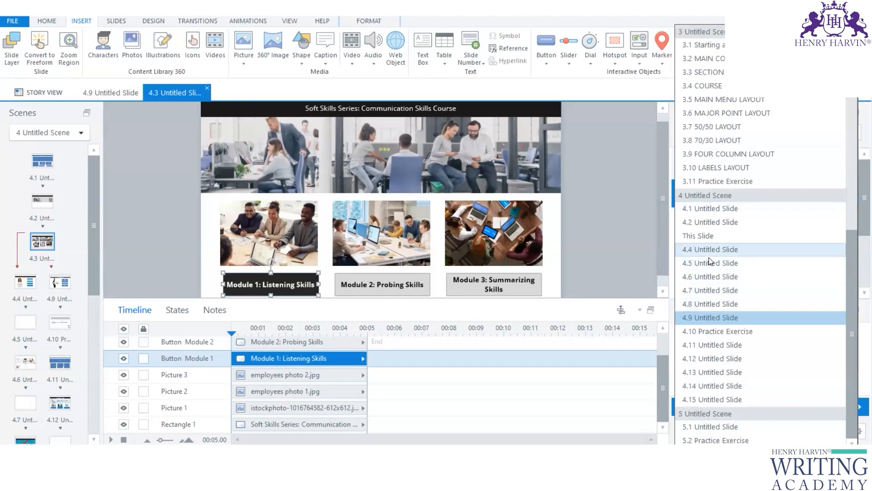
pyautogui.click(707, 250)
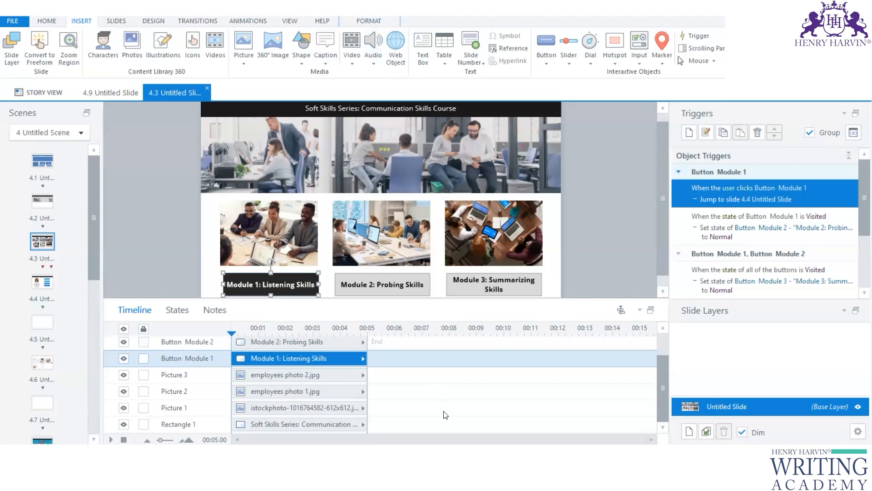
# Widen the scenes area, open slide 4.4 and shrink the timeline area to reveal the whole slide
pyautogui.moveTo(21, 298)
pyautogui.mouseDown()
pyautogui.moveTo(31, 307)
pyautogui.moveTo(45, 292)
pyautogui.moveTo(15, 298)
pyautogui.moveTo(25, 273)
pyautogui.moveTo(68, 286)
pyautogui.moveTo(60, 286)
pyautogui.mouseUp()
pyautogui.moveTo(102, 289); pyautogui.dragTo(149, 289)
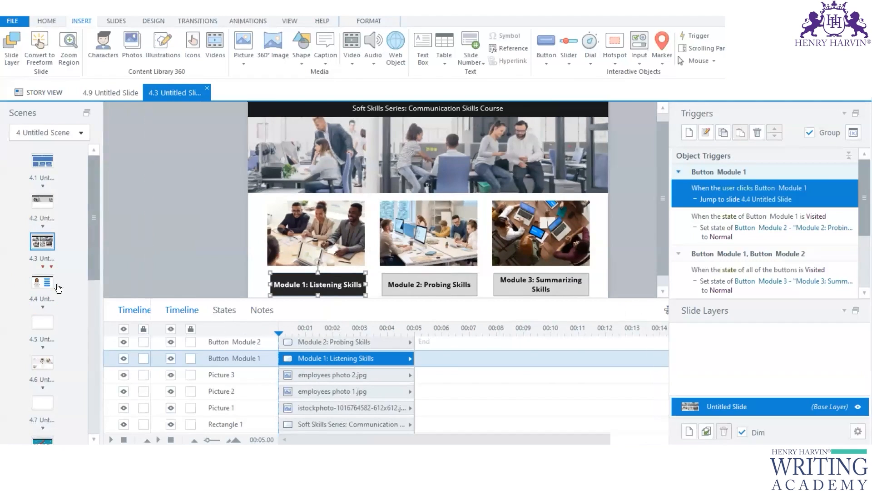
pyautogui.scroll(-2, 78, 347)
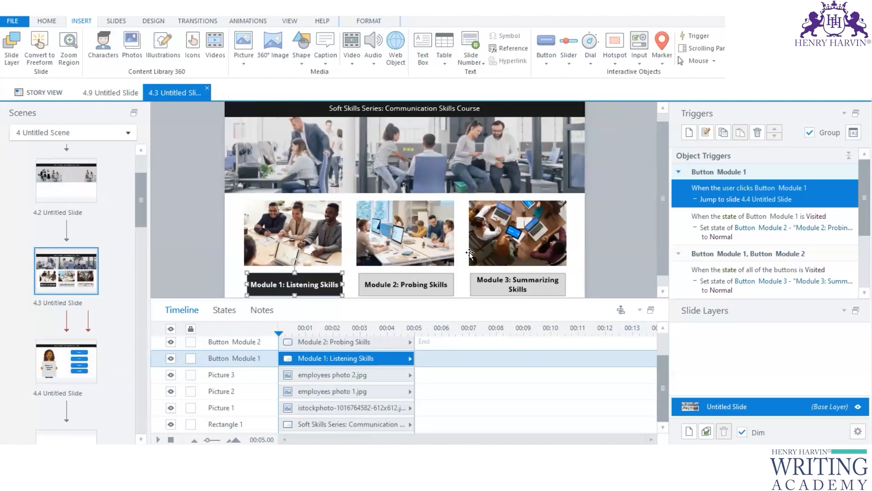
pyautogui.doubleClick(73, 361)
pyautogui.moveTo(447, 298); pyautogui.dragTo(447, 390)
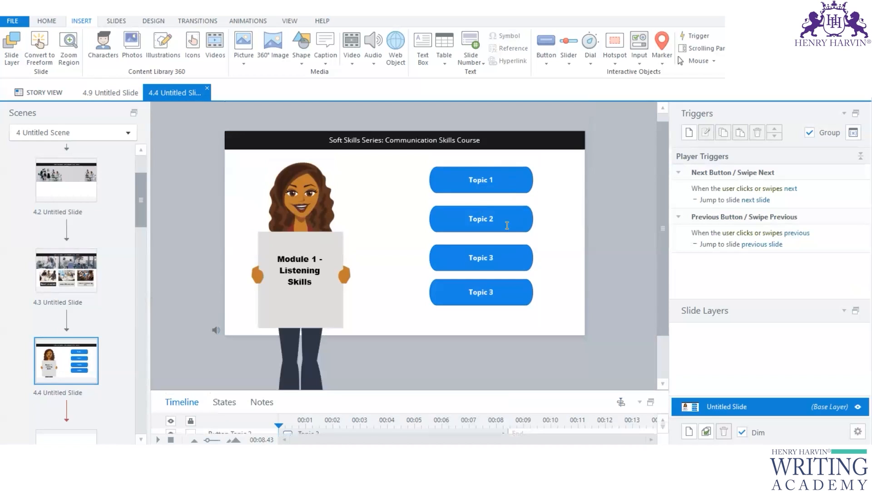
# Set the initial state of the Topic 2 button to Disabled
pyautogui.click(507, 217)
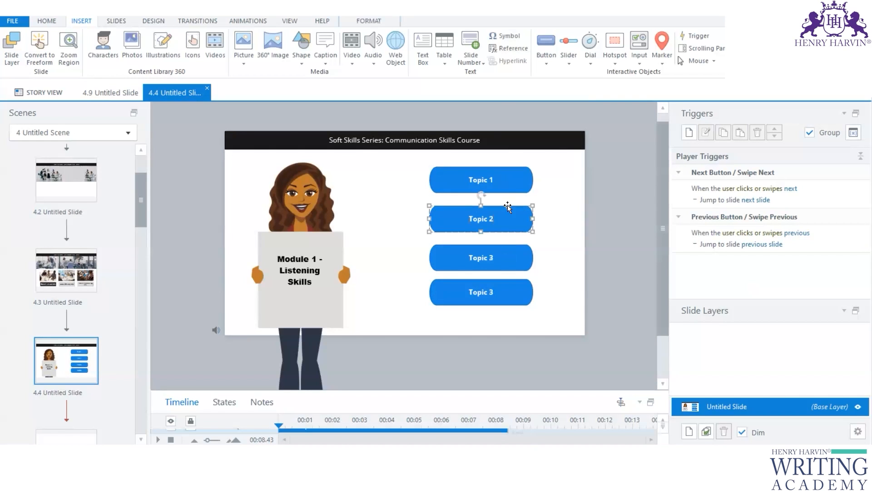
pyautogui.moveTo(393, 390); pyautogui.dragTo(369, 277)
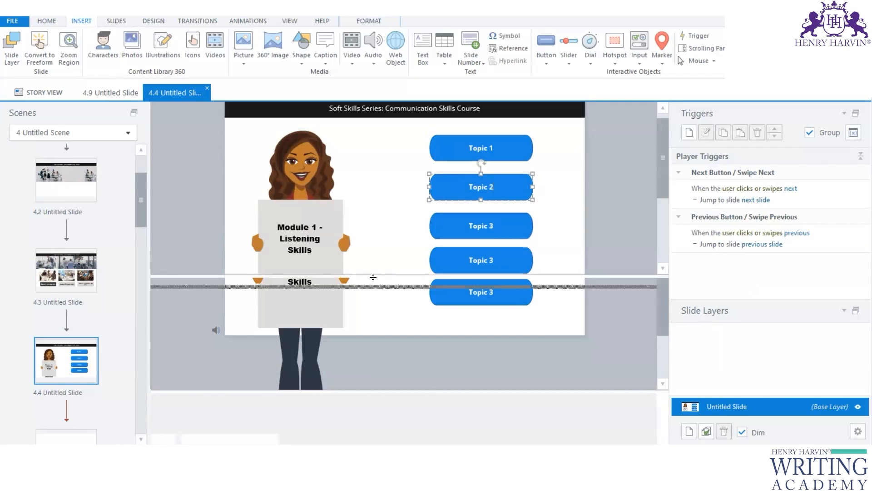
pyautogui.click(225, 286)
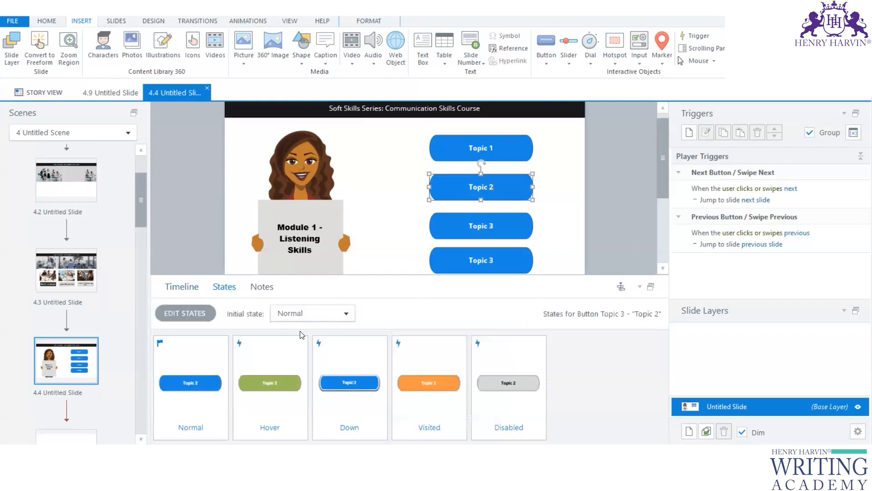
pyautogui.click(346, 313)
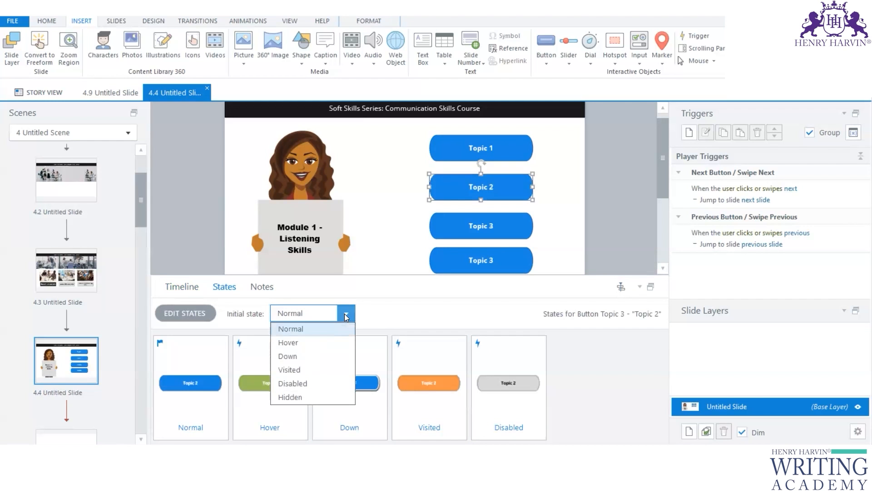
pyautogui.click(300, 383)
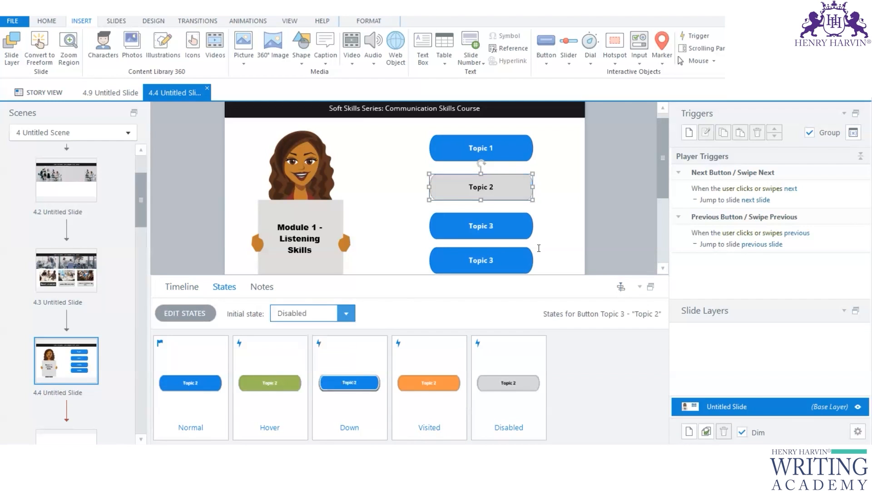
# Set the initial state of both buttons labelled Topic 3 to Disabled
pyautogui.click(516, 214)
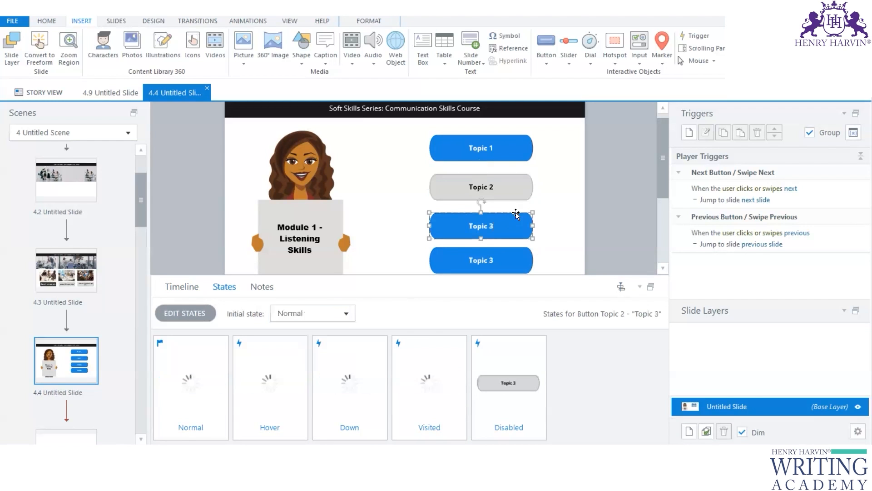
pyautogui.click(348, 314)
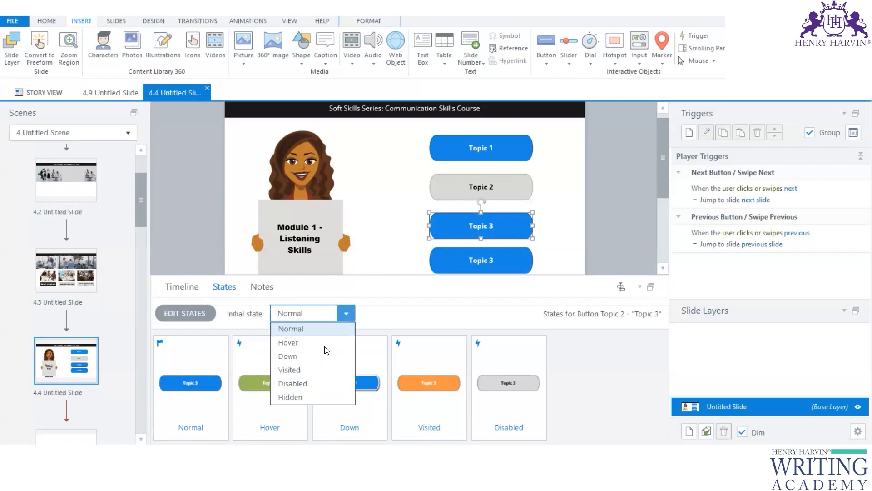
pyautogui.click(311, 384)
pyautogui.click(502, 264)
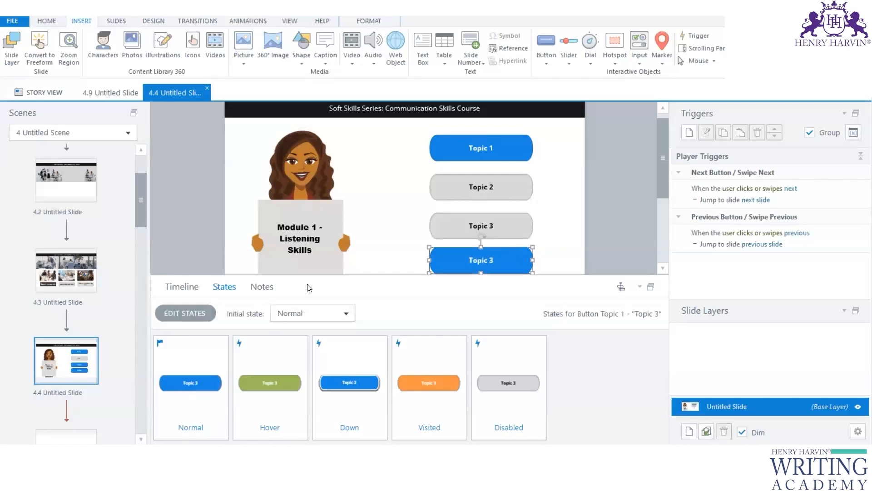
pyautogui.click(346, 313)
pyautogui.click(311, 383)
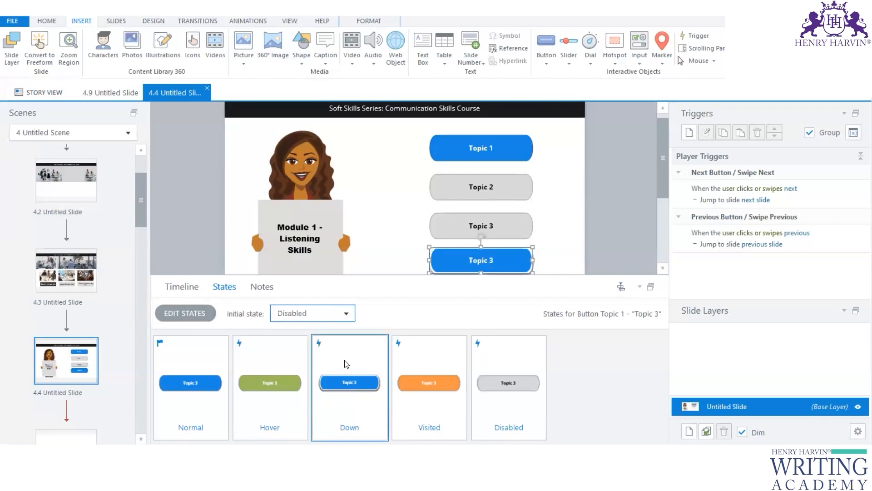
# Shrink the States area to reveal all of slide 4.4 and check the four topic buttons one by one
pyautogui.moveTo(382, 276); pyautogui.dragTo(393, 364)
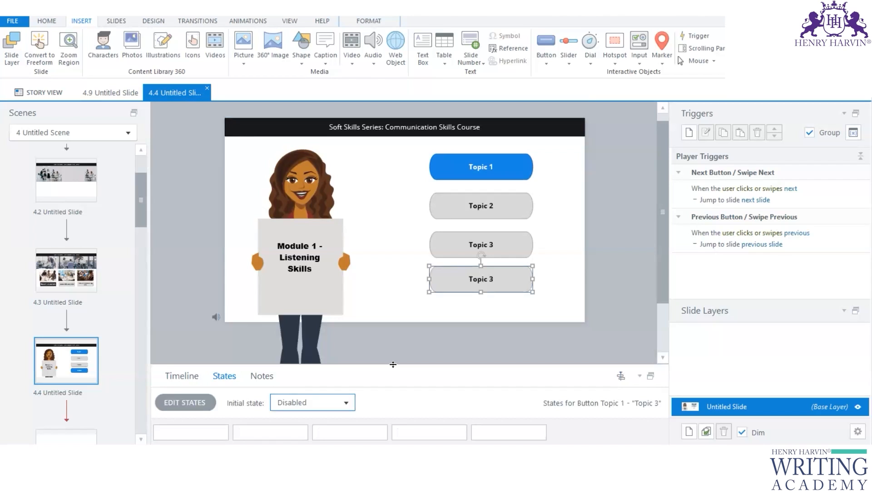
pyautogui.click(387, 249)
pyautogui.click(510, 207)
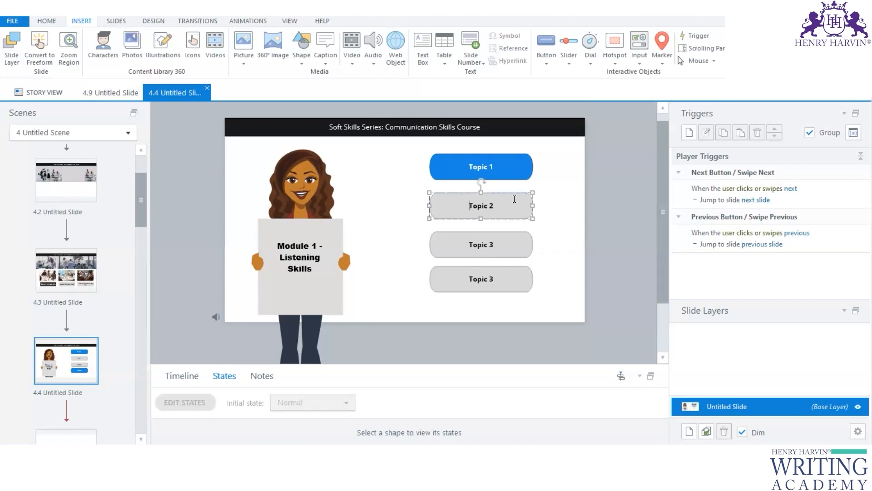
pyautogui.click(518, 166)
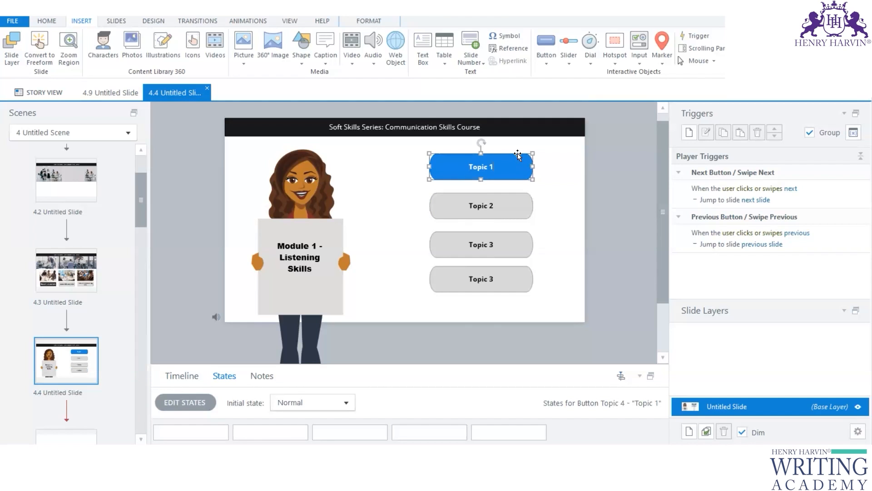
pyautogui.click(517, 208)
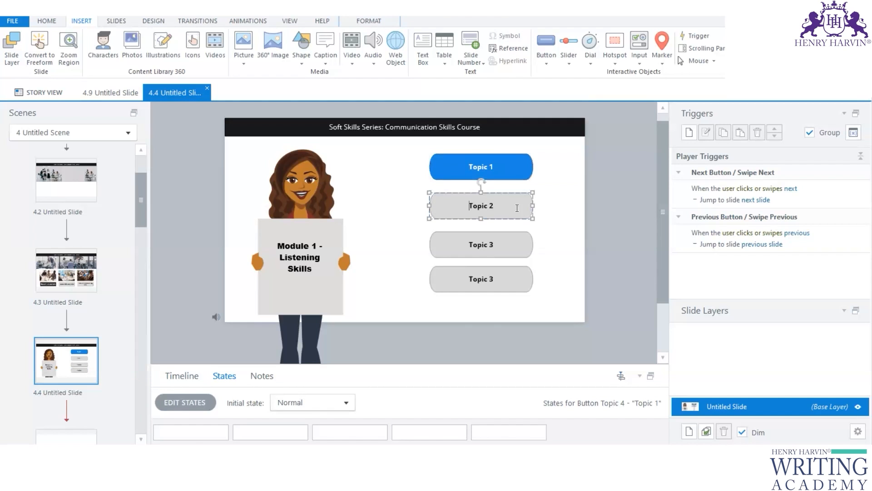
pyautogui.click(513, 245)
pyautogui.click(512, 282)
pyautogui.click(512, 279)
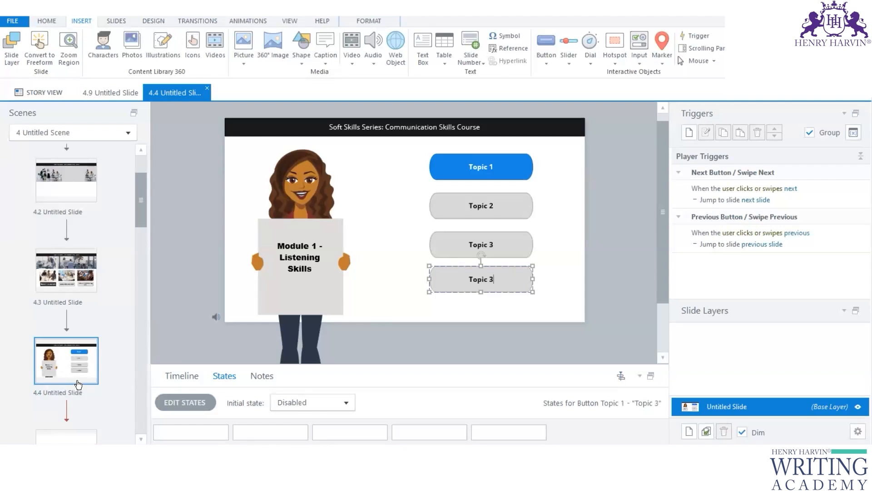
# Review the module menu on slide 4.3, then return to slide 4.4 with the whole slide in view
pyautogui.moveTo(192, 364)
pyautogui.mouseDown()
pyautogui.moveTo(193, 293)
pyautogui.moveTo(252, 321)
pyautogui.mouseUp()
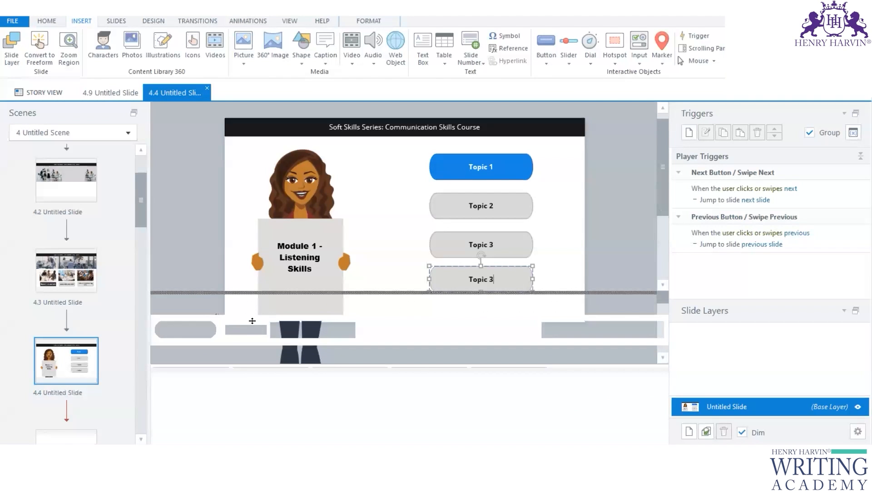
pyautogui.click(178, 303)
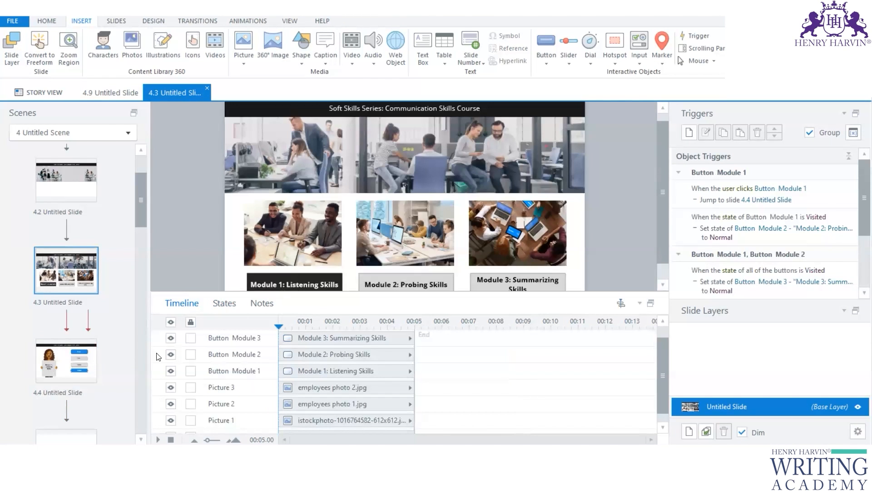
pyautogui.moveTo(195, 293); pyautogui.dragTo(196, 372)
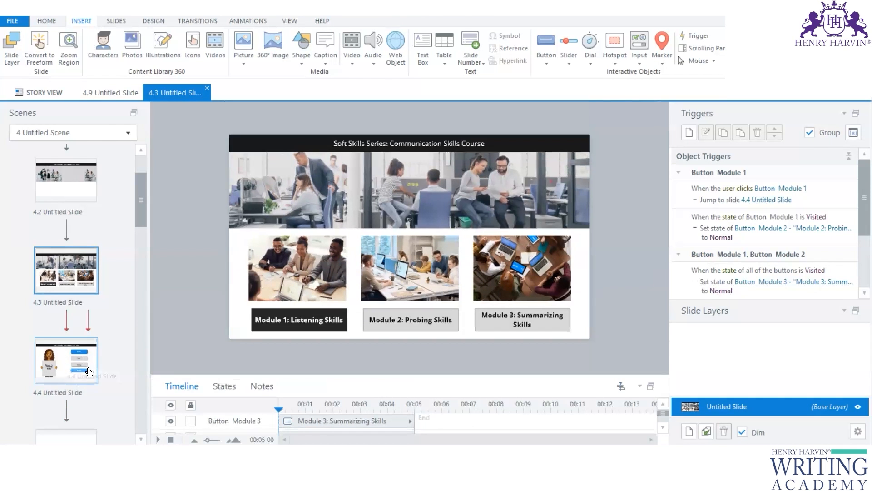
pyautogui.click(431, 193)
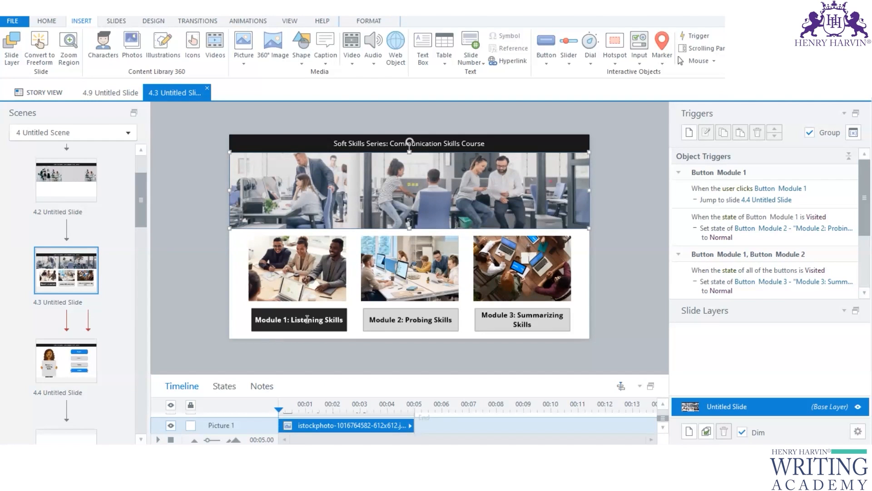
pyautogui.doubleClick(97, 350)
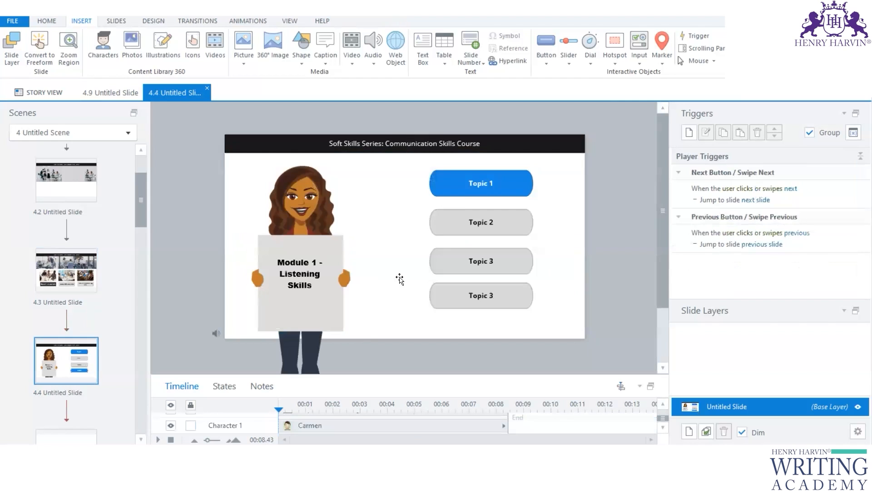
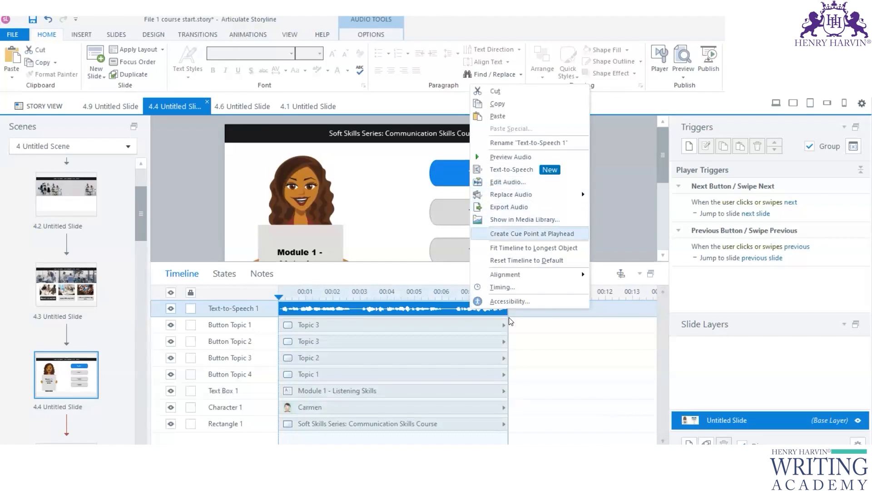
# Generate closed captions for the slide's text-to-speech narration, update the audio and shrink the timeline area
pyautogui.click(511, 169)
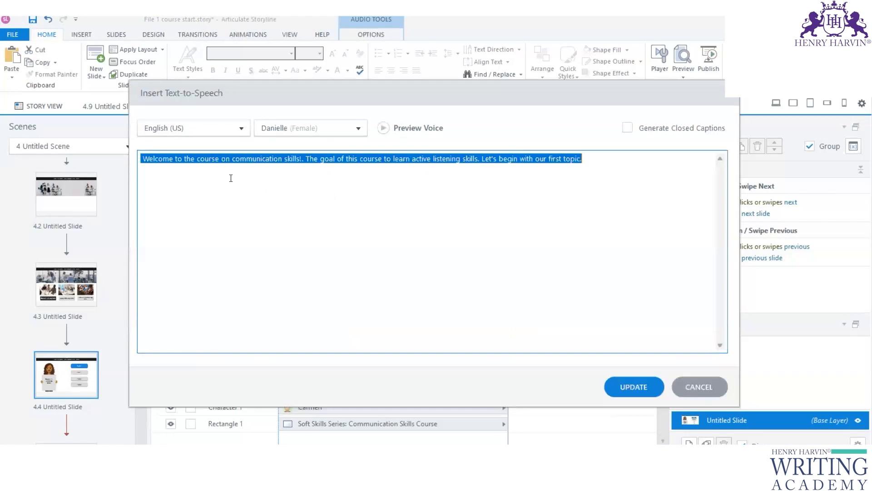
pyautogui.click(349, 159)
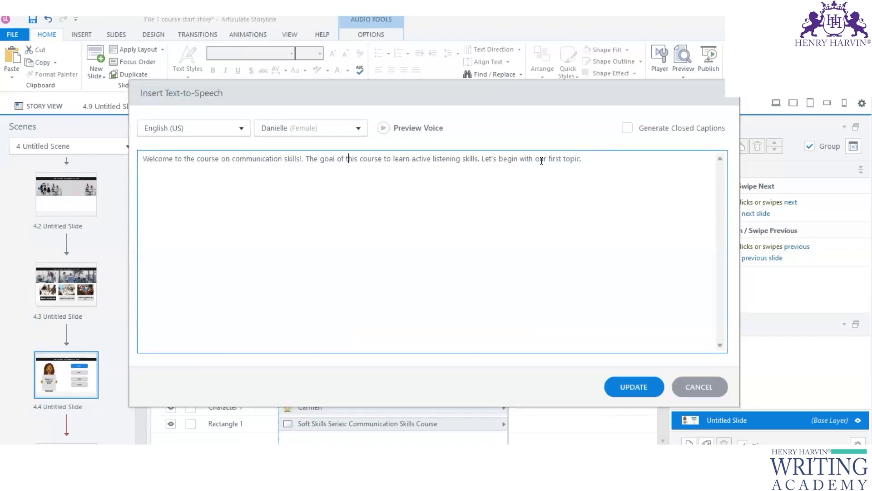
pyautogui.click(627, 130)
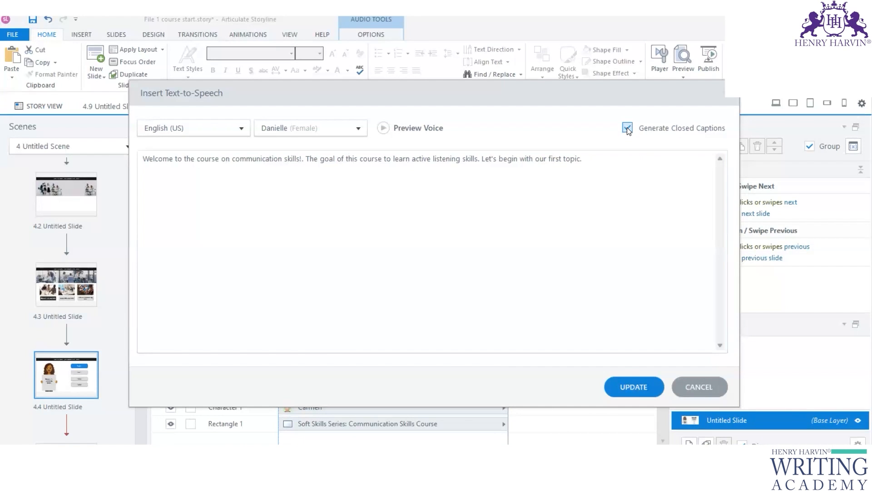
pyautogui.click(633, 388)
pyautogui.moveTo(593, 263); pyautogui.dragTo(595, 362)
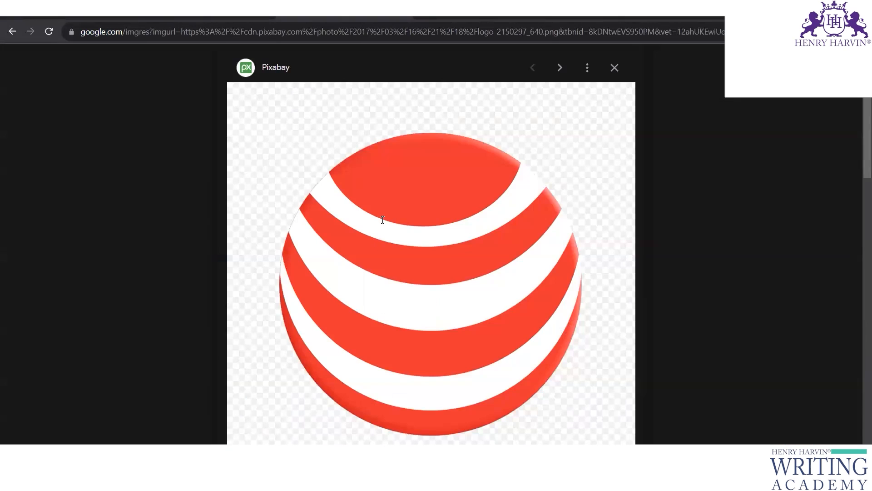
# Copy the striped red globe logo from the Chrome image page and switch to the Storyline project File 2 slide master
pyautogui.rightClick(393, 209)
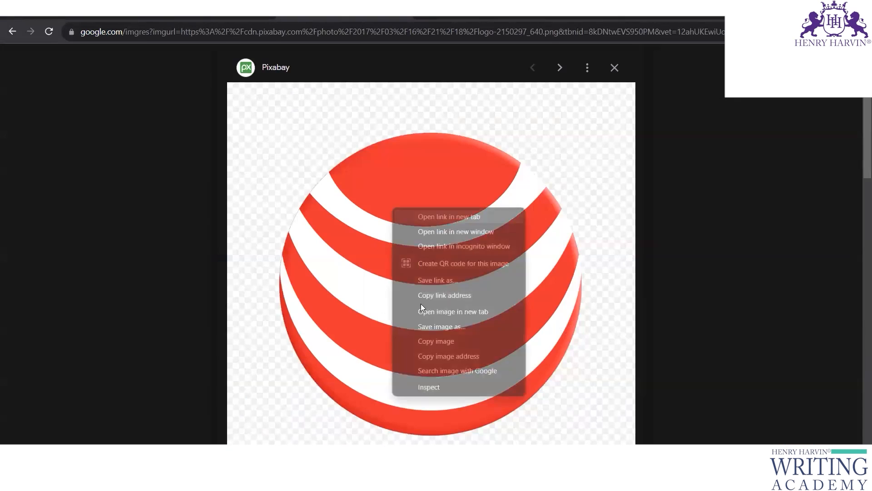
pyautogui.click(439, 341)
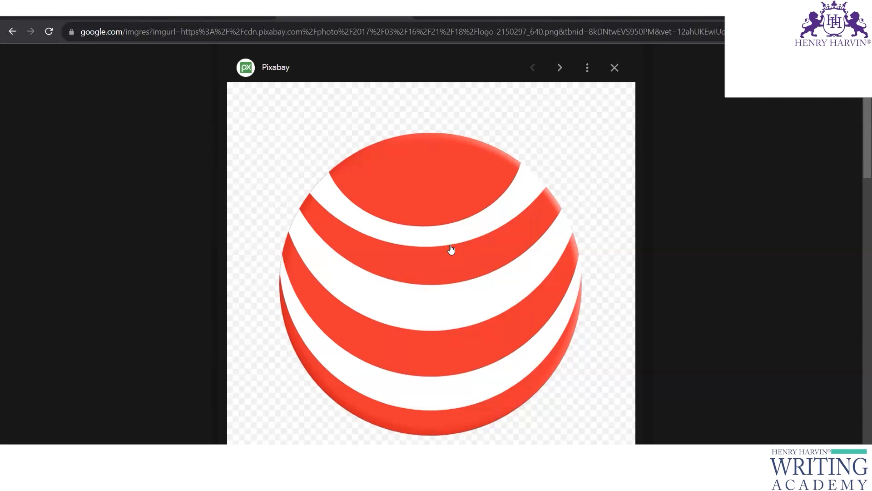
pyautogui.hotkey('alt', 'Tab')
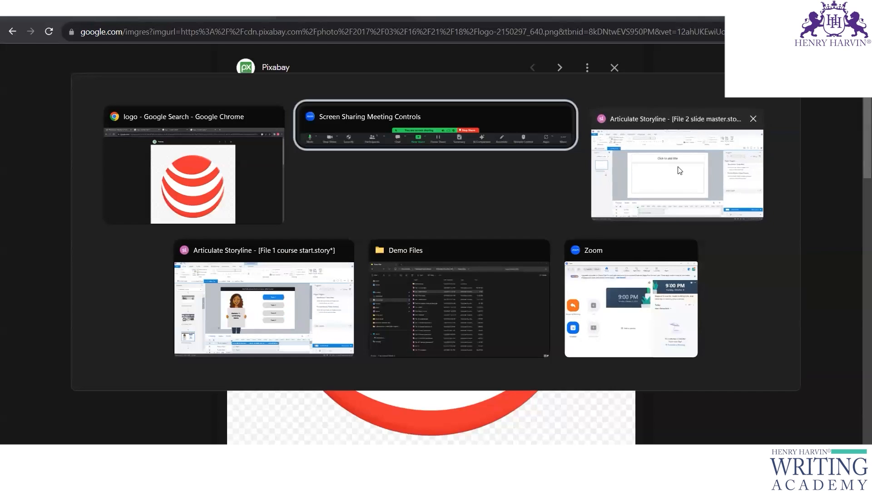
pyautogui.hotkey('alt', 'Tab')
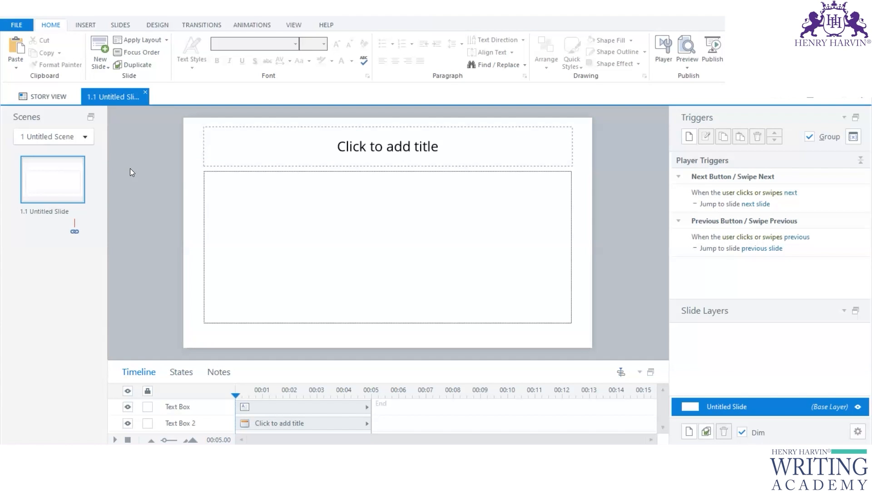
# Examine the new-slide options and the layouts available for slide 1.1 without applying any
pyautogui.click(85, 25)
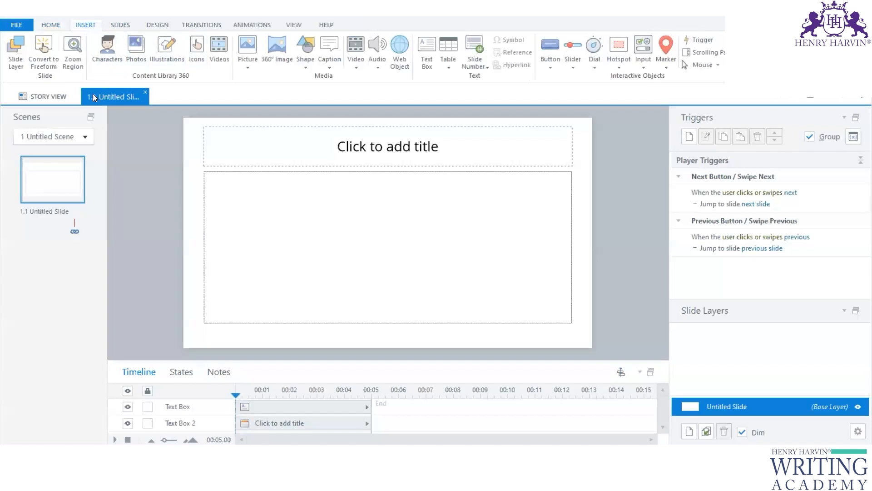
pyautogui.rightClick(75, 233)
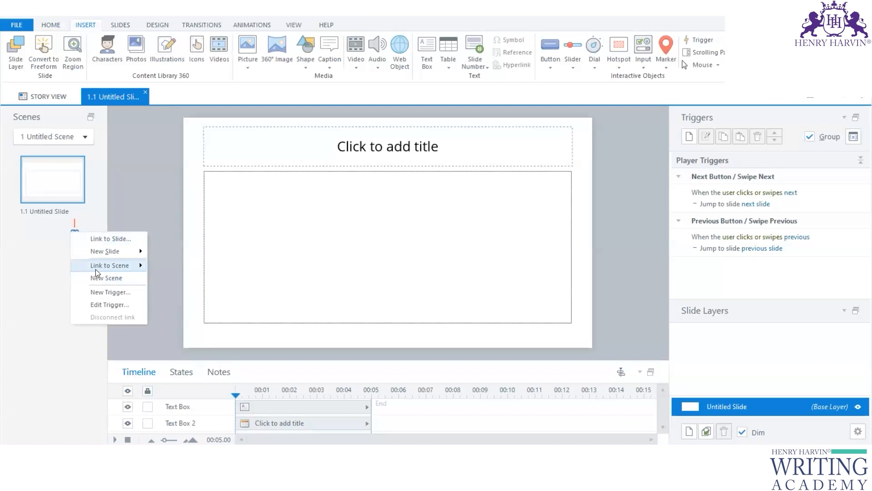
pyautogui.moveTo(110, 251)
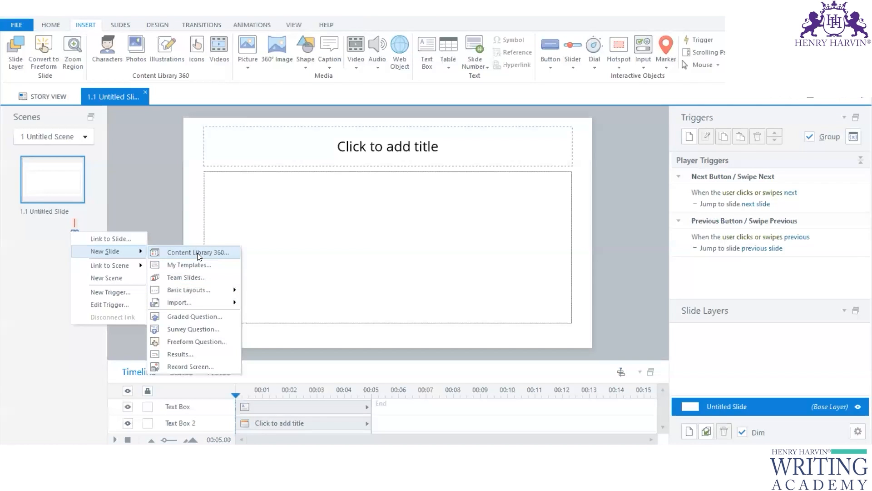
pyautogui.click(136, 189)
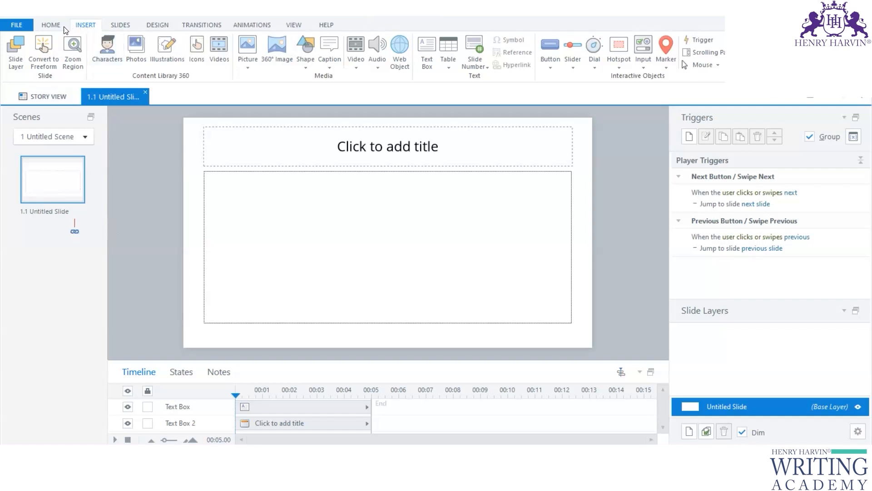
pyautogui.click(51, 25)
pyautogui.click(152, 40)
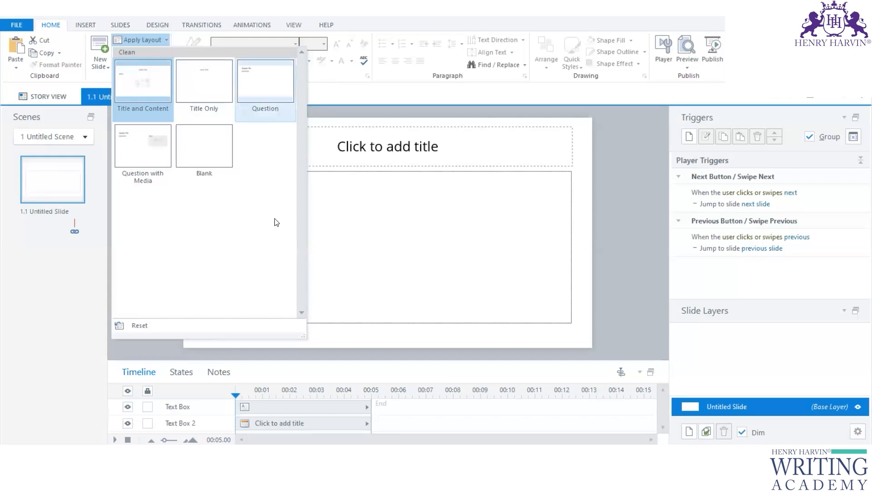
pyautogui.click(151, 350)
# Open the slide master view, add a second slide master and look through its layouts
pyautogui.click(294, 25)
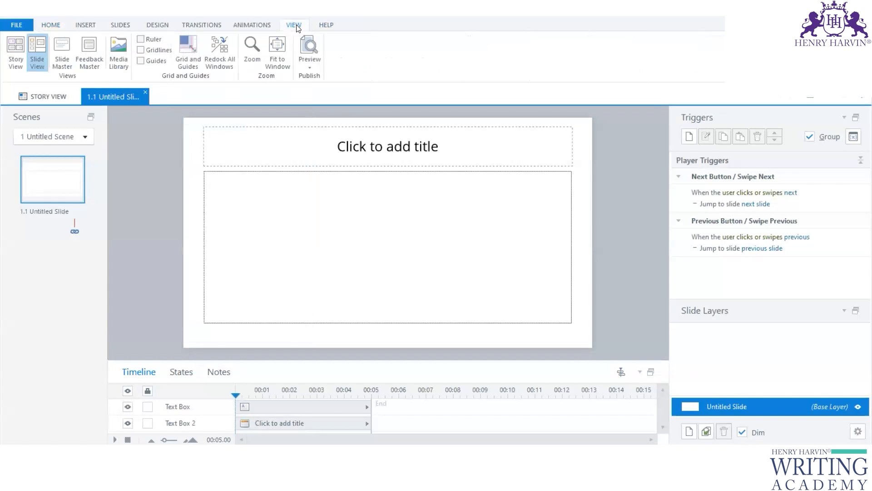
pyautogui.click(60, 63)
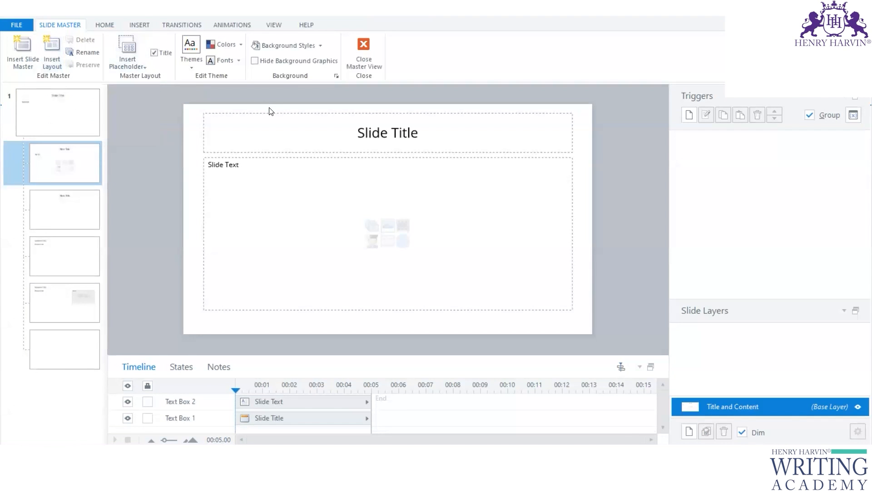
pyautogui.rightClick(52, 121)
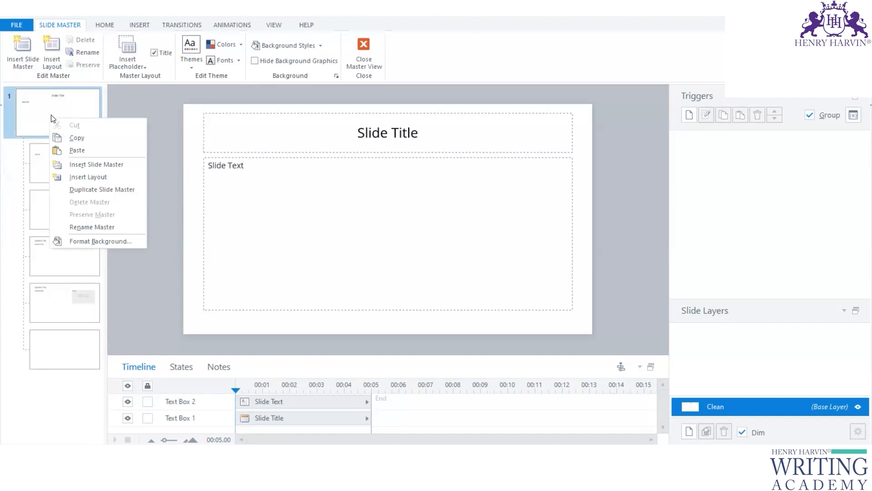
pyautogui.click(87, 190)
pyautogui.click(70, 207)
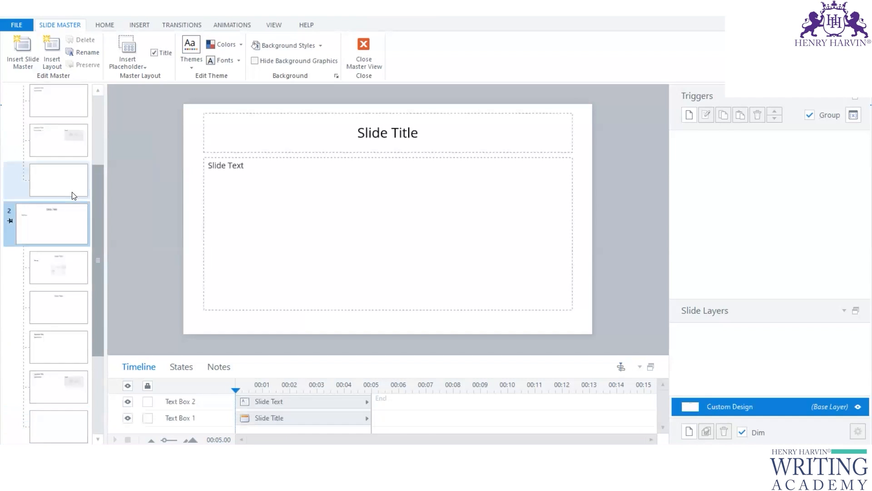
pyautogui.scroll(3, 64, 160)
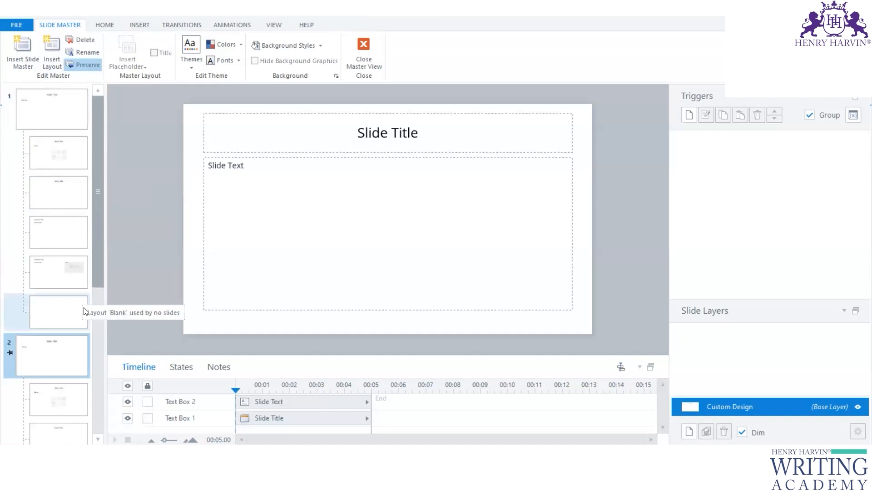
pyautogui.scroll(-3, 84, 311)
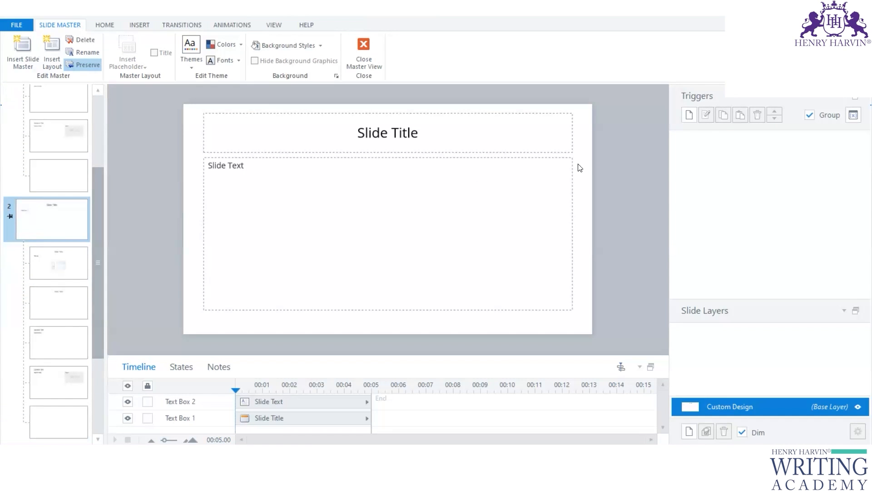
# Paste the logo onto the first slide master, reduce it and place it over the title area's lower edge
pyautogui.scroll(3, 29, 146)
pyautogui.click(63, 120)
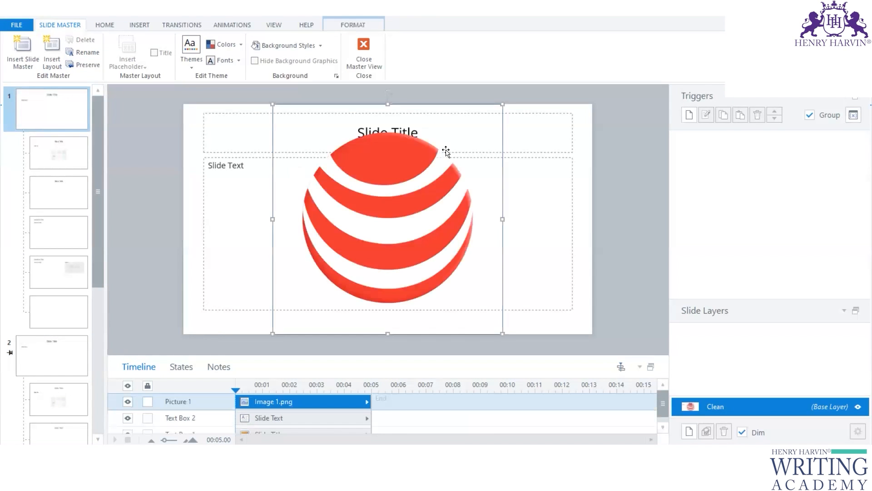
pyautogui.moveTo(472, 142); pyautogui.dragTo(355, 252)
pyautogui.moveTo(323, 288); pyautogui.dragTo(342, 167)
# Crop the empty margins off the logo on the first slide master and move it to the slide's upper-right corner
pyautogui.click(356, 28)
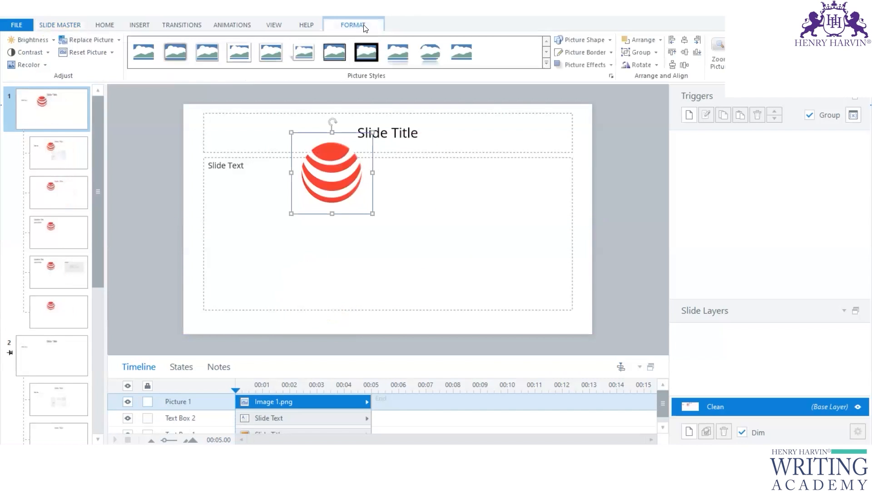
pyautogui.click(722, 62)
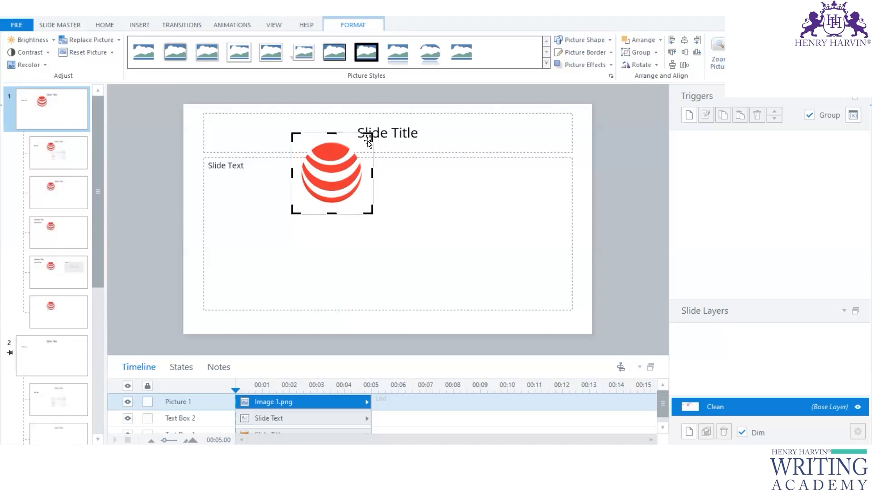
pyautogui.moveTo(366, 133); pyautogui.dragTo(364, 140)
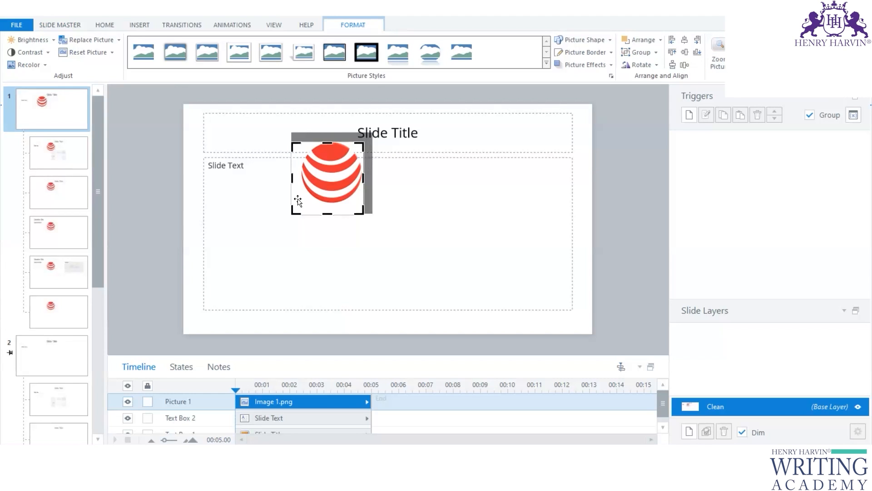
pyautogui.moveTo(294, 211); pyautogui.dragTo(296, 210)
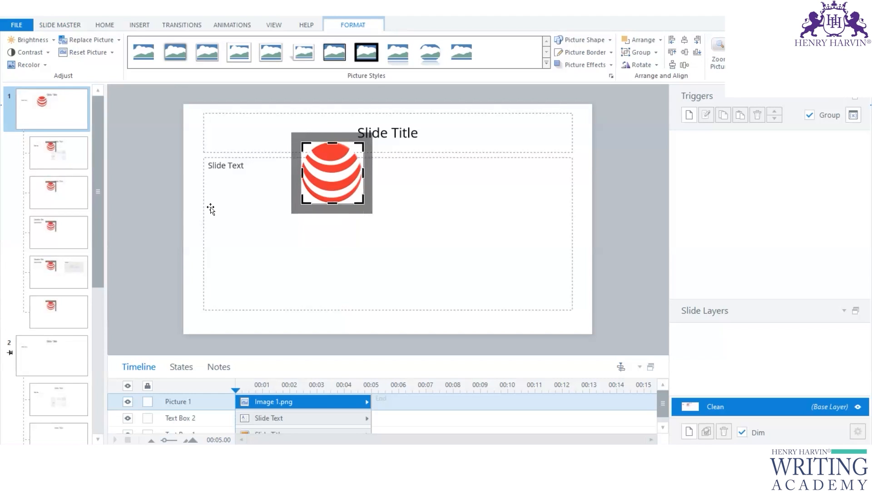
pyautogui.click(154, 201)
pyautogui.moveTo(368, 171); pyautogui.dragTo(608, 136)
pyautogui.moveTo(547, 144); pyautogui.dragTo(565, 130)
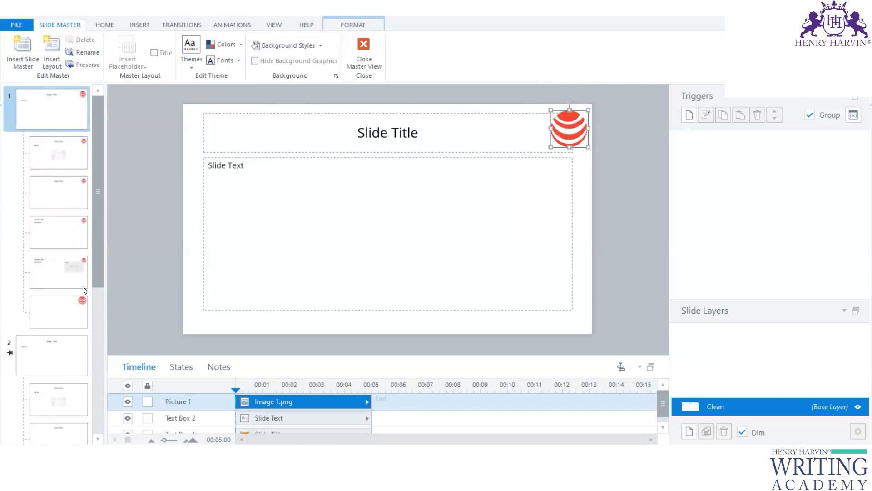
# Duplicate the second slide master
pyautogui.scroll(-5, 26, 127)
pyautogui.scroll(-3, 26, 126)
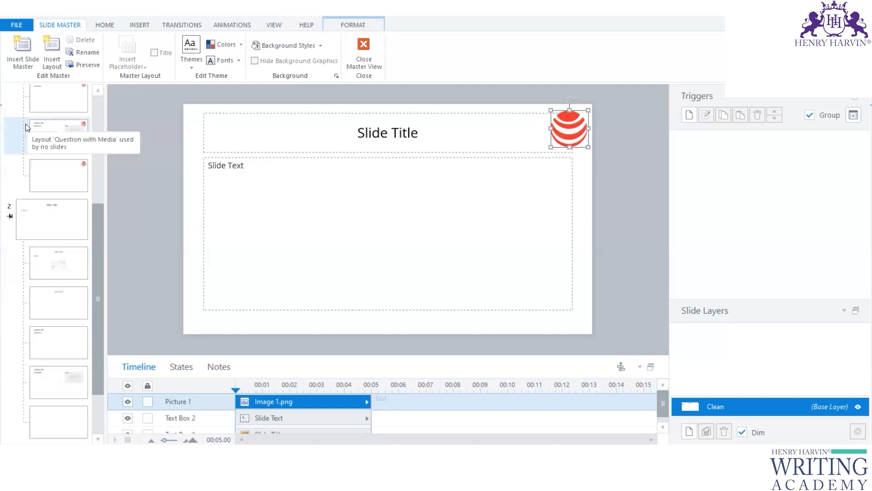
pyautogui.rightClick(26, 216)
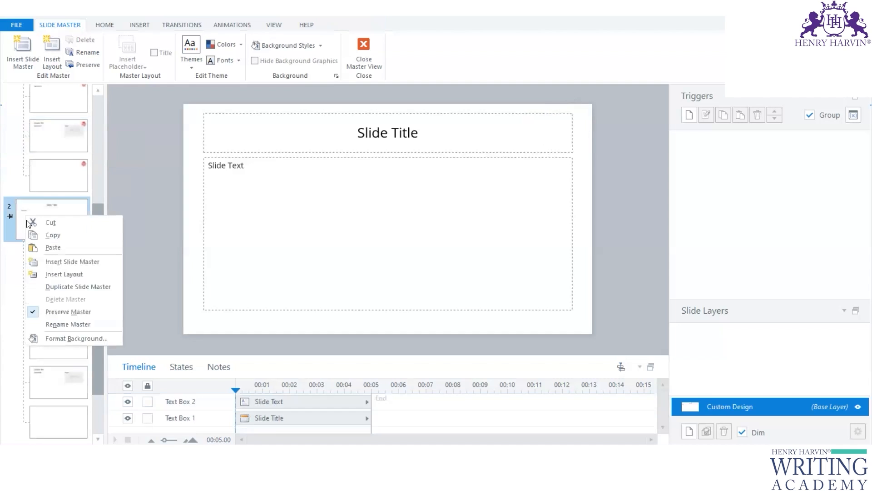
pyautogui.click(74, 288)
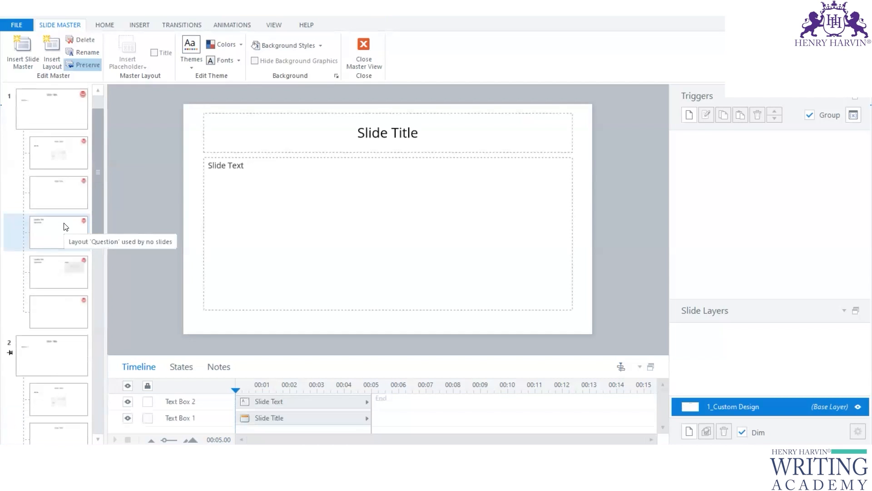
# Delete the duplicated slide master and the second slide master, keeping only the one with the logo
pyautogui.scroll(-9, 66, 223)
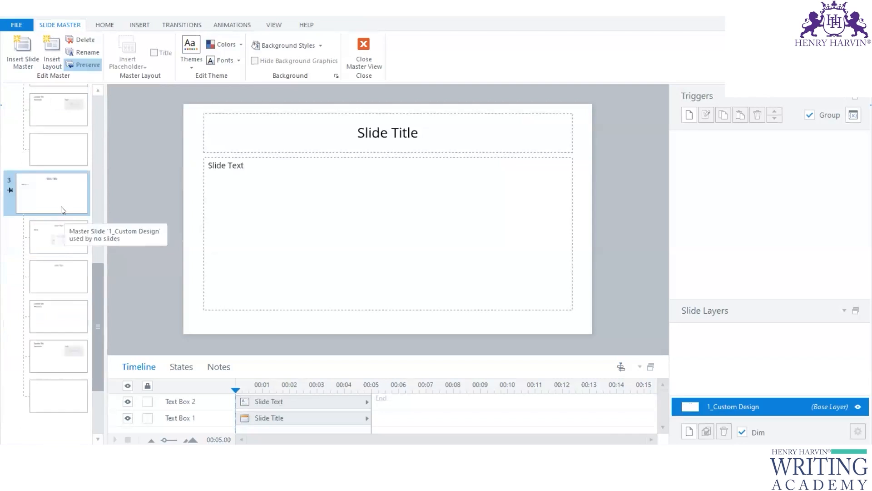
pyautogui.rightClick(55, 201)
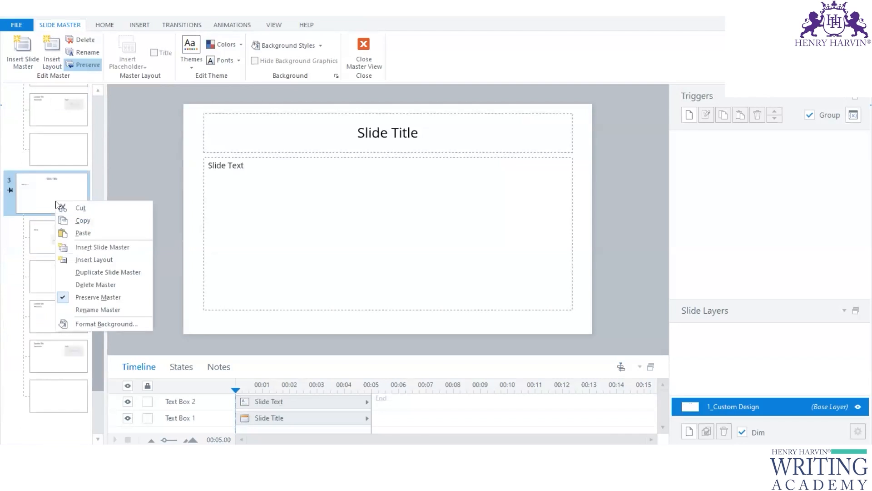
pyautogui.click(95, 285)
pyautogui.rightClick(36, 351)
pyautogui.click(77, 434)
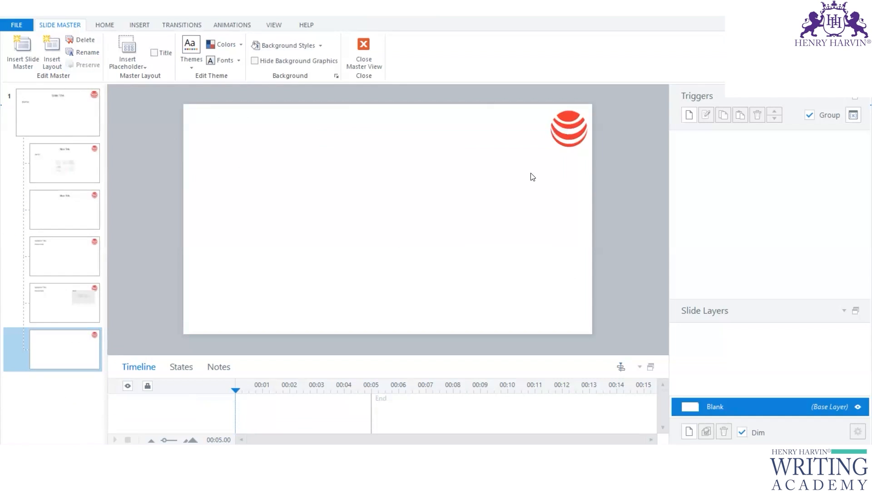
# Move the logo to the slide master's upper-left corner and shorten the title box from the left to clear it
pyautogui.click(57, 113)
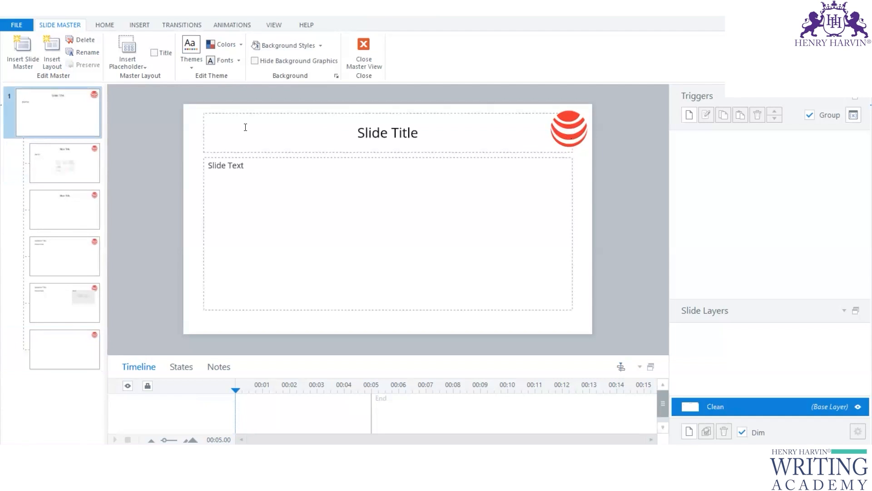
pyautogui.moveTo(578, 138); pyautogui.dragTo(244, 130)
pyautogui.click(299, 130)
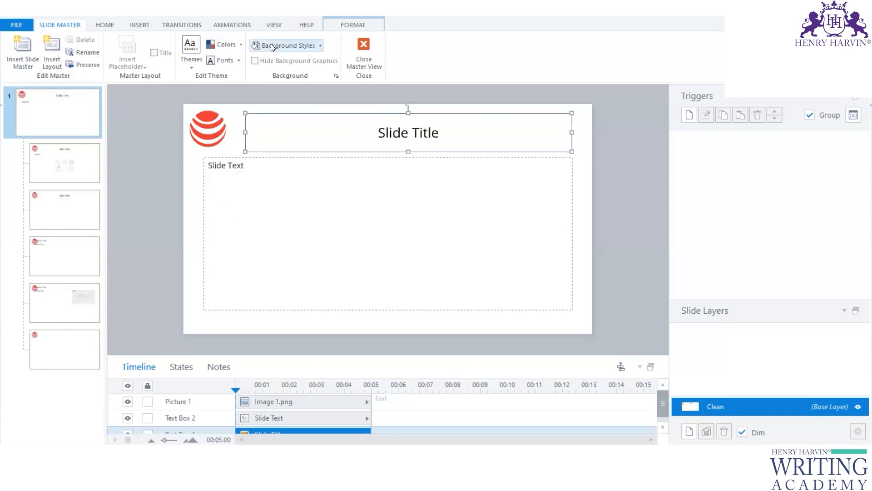
# Move the master's title box to the slide's top edge and extend it to the right edge, about 823 by 102 px
pyautogui.click(301, 110)
pyautogui.moveTo(301, 109); pyautogui.dragTo(301, 106)
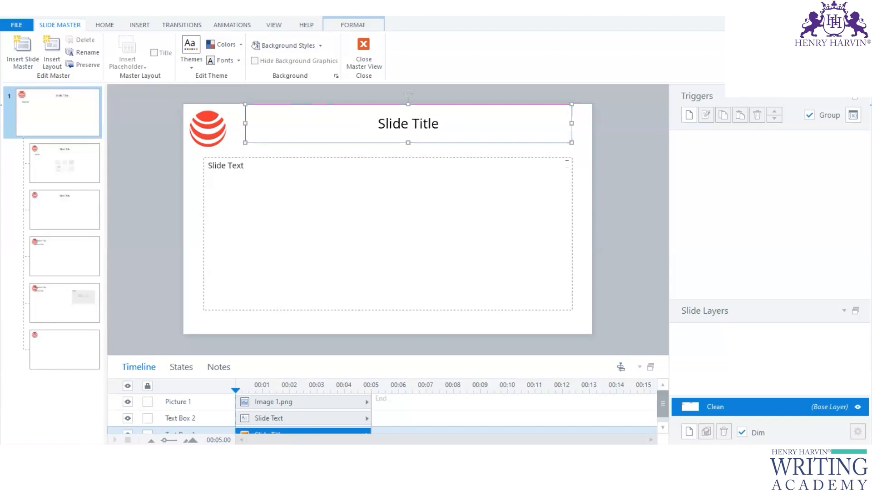
pyautogui.moveTo(573, 142); pyautogui.dragTo(589, 146)
pyautogui.moveTo(245, 127)
pyautogui.mouseDown()
pyautogui.moveTo(228, 128)
pyautogui.moveTo(242, 127)
pyautogui.mouseUp()
pyautogui.moveTo(243, 126); pyautogui.dragTo(243, 126)
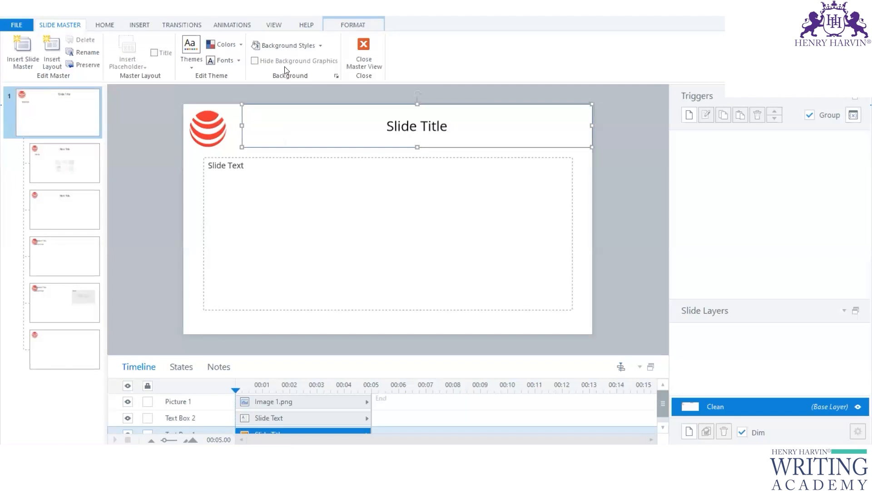
# Fill the master's title box with red #DB1616
pyautogui.click(354, 26)
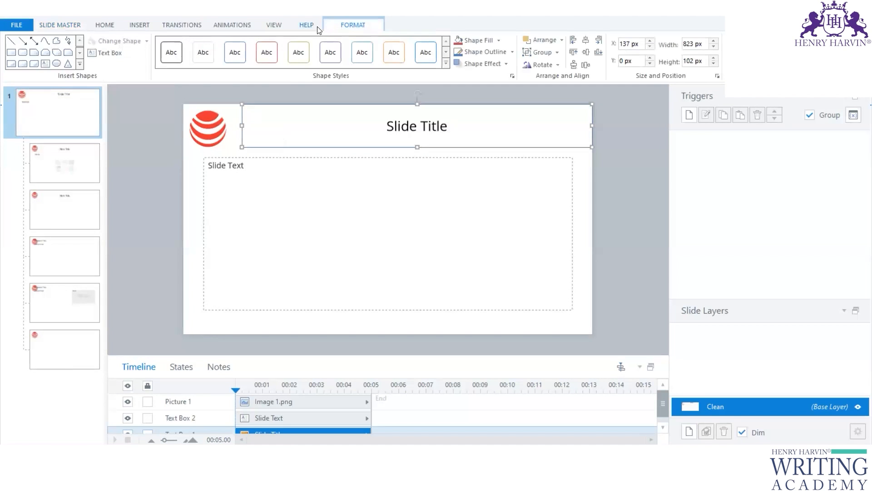
pyautogui.click(500, 42)
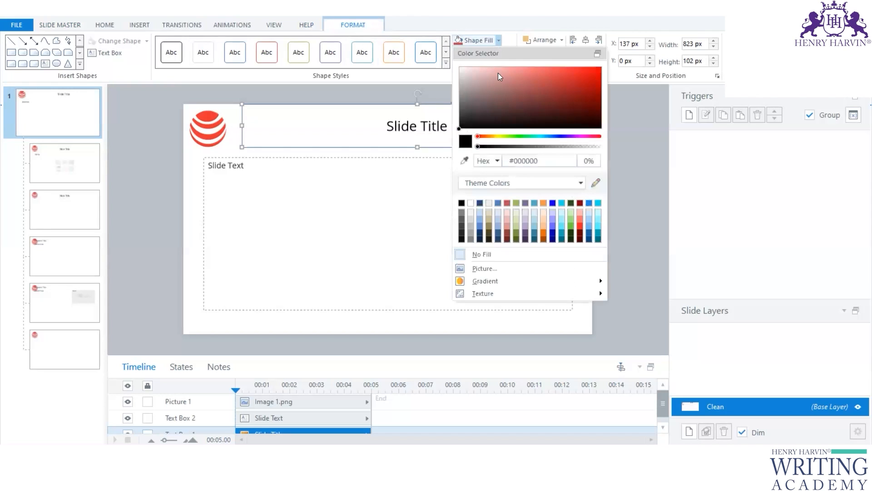
pyautogui.click(581, 226)
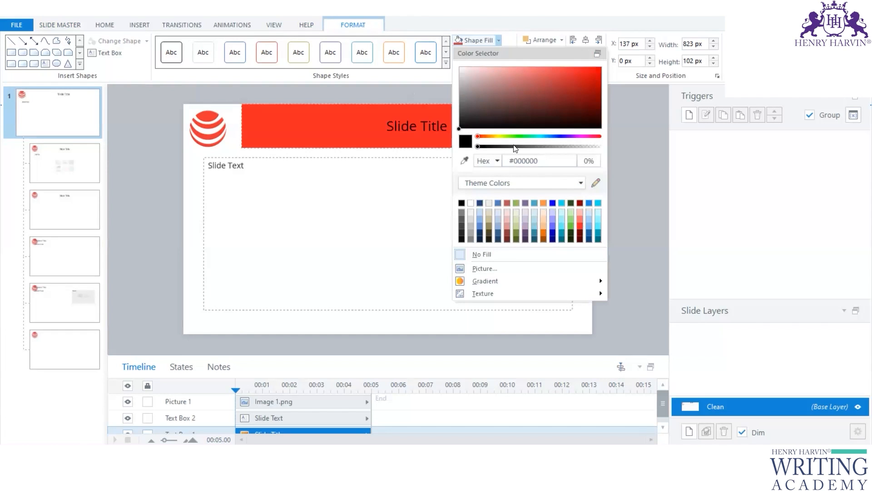
pyautogui.click(589, 75)
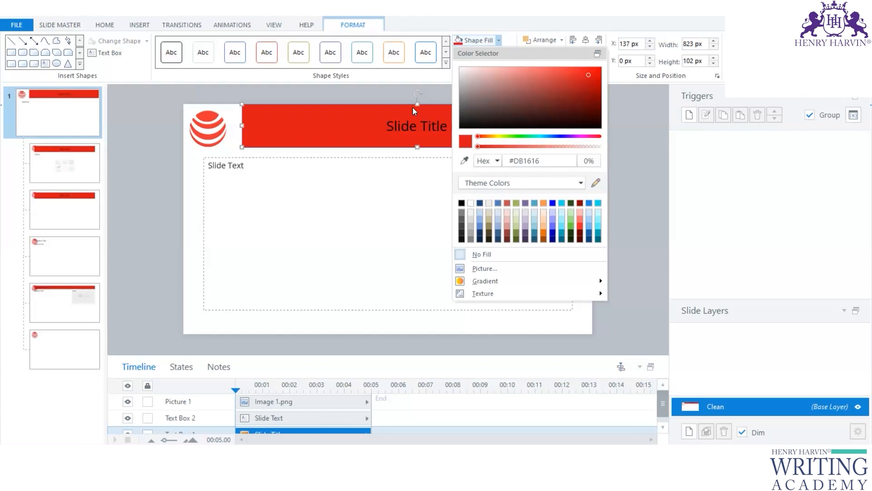
pyautogui.click(394, 91)
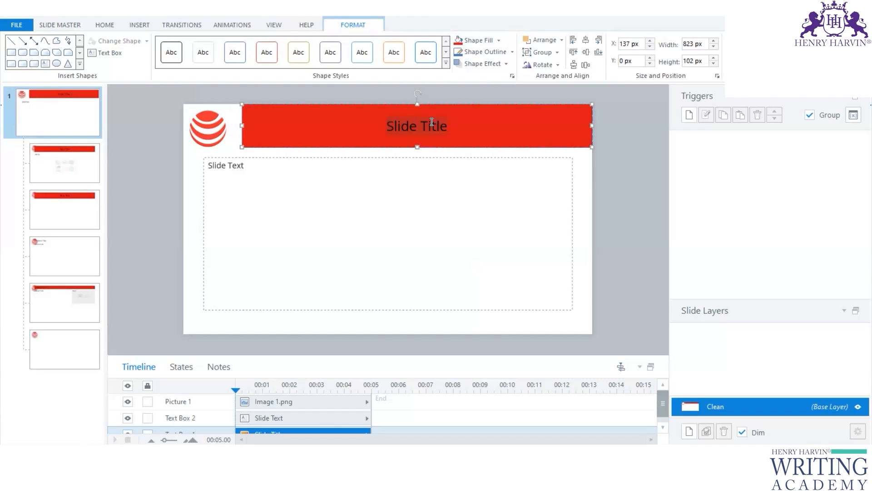
# Set the master's slide title text colour to white (#FFFFFF)
pyautogui.click(102, 27)
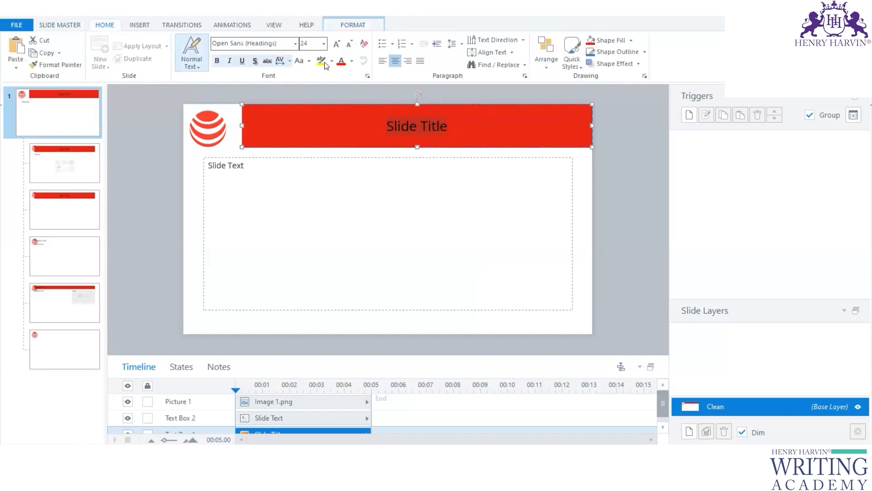
pyautogui.click(352, 62)
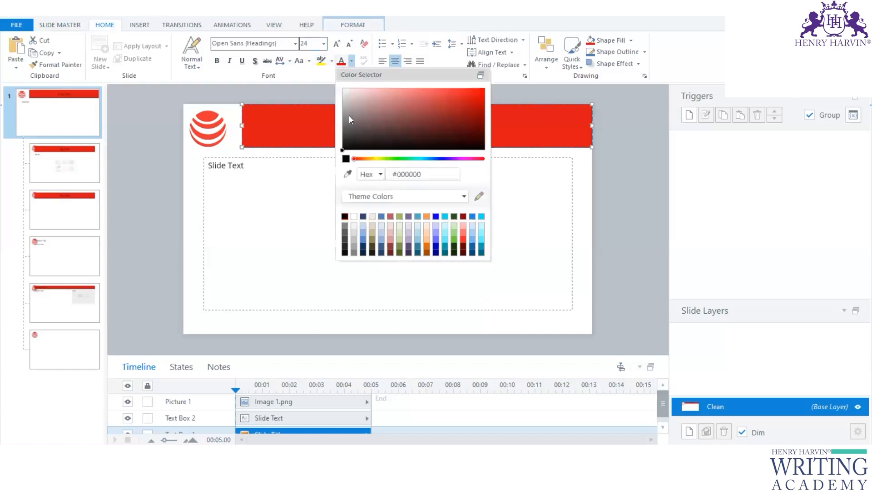
pyautogui.click(354, 216)
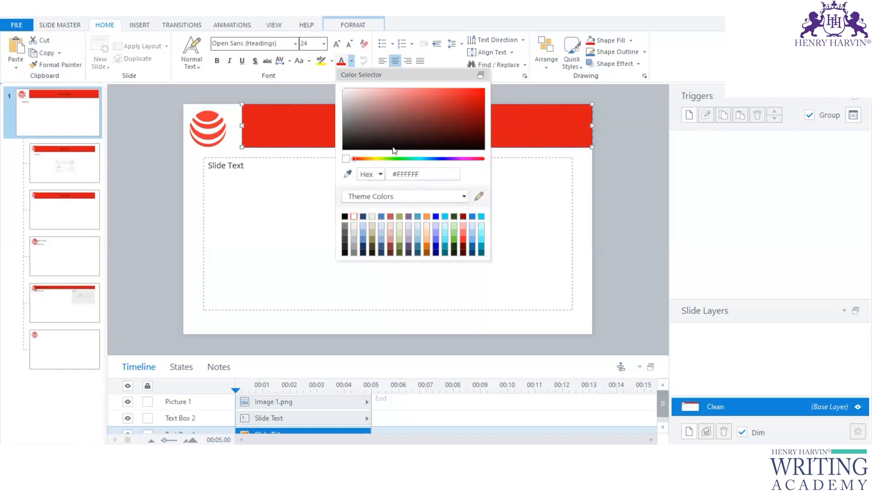
pyautogui.click(517, 129)
# Format the master's slide title text in Arial Rounded MT Bold at size 32
pyautogui.moveTo(448, 126); pyautogui.dragTo(380, 125)
pyautogui.write('36')
pyautogui.press('Return')
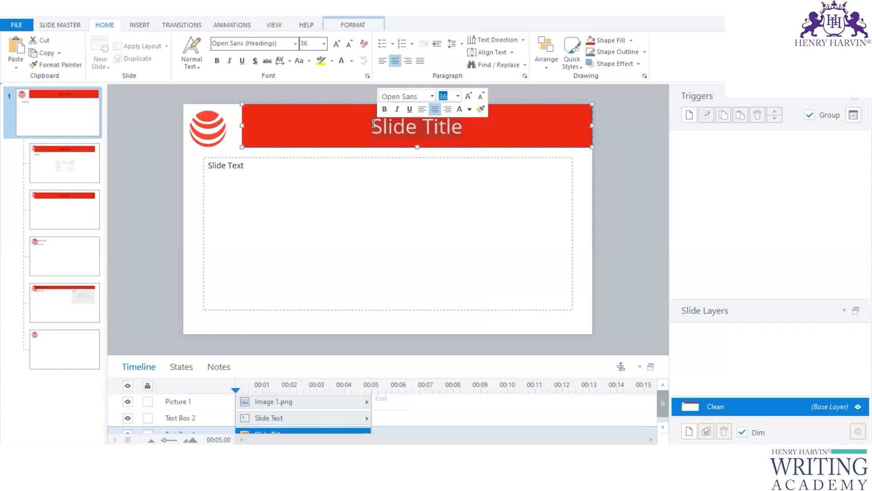
pyautogui.write('32')
pyautogui.press('Return')
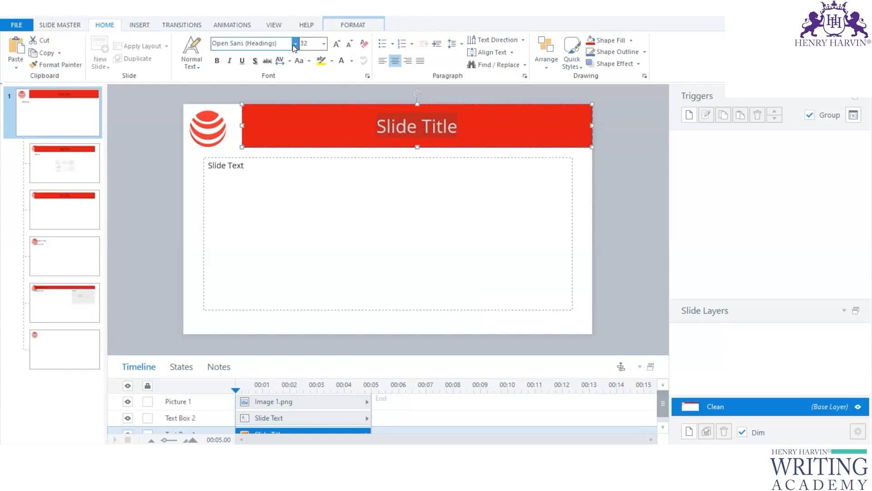
pyautogui.click(294, 45)
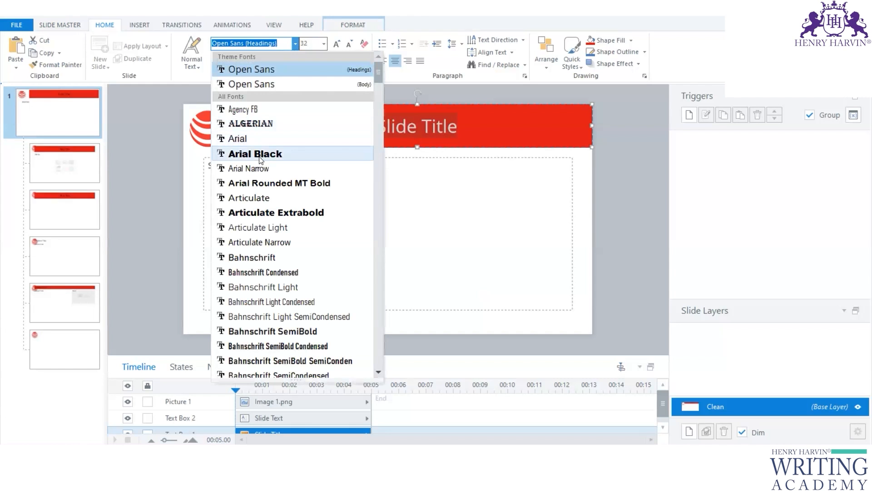
pyautogui.click(260, 184)
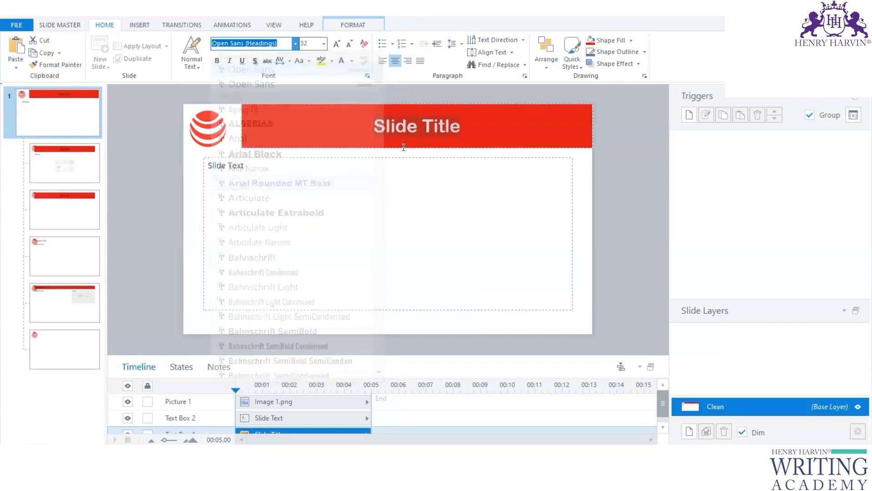
# Lower the top edge of the master's text box slightly and compare the master with the Title and Content layout
pyautogui.click(469, 164)
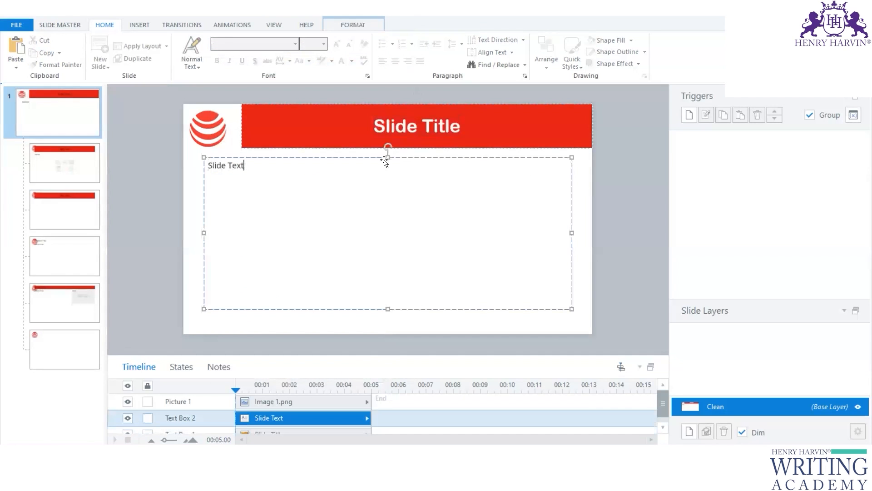
pyautogui.moveTo(388, 158); pyautogui.dragTo(386, 163)
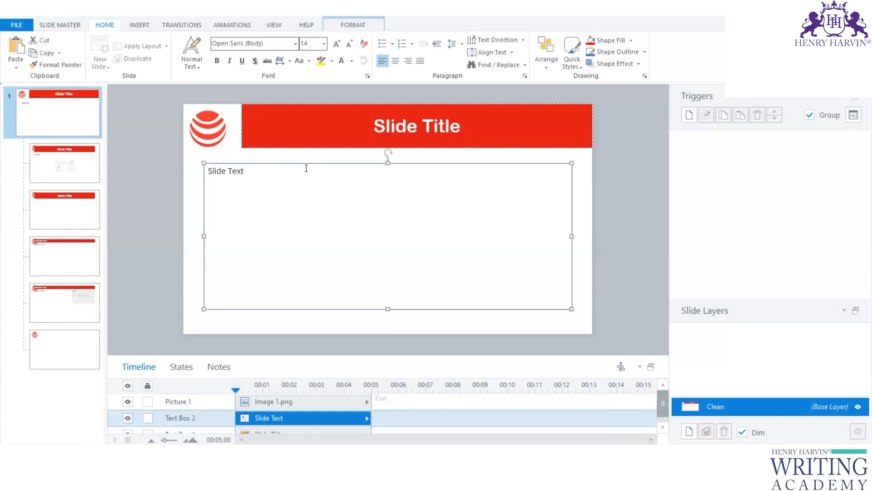
pyautogui.click(50, 167)
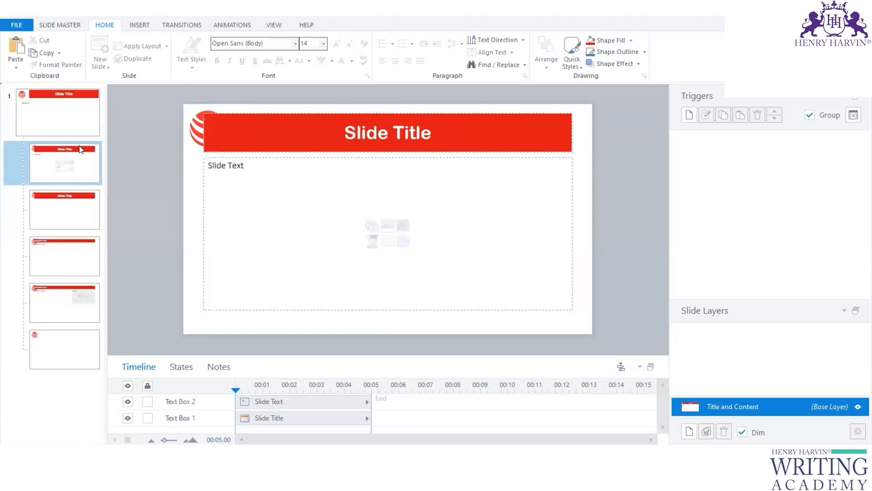
pyautogui.click(73, 114)
# Resize the Title and Content layout's title bar to clear the logo and reach the slide's top and right edges
pyautogui.click(78, 170)
pyautogui.click(278, 142)
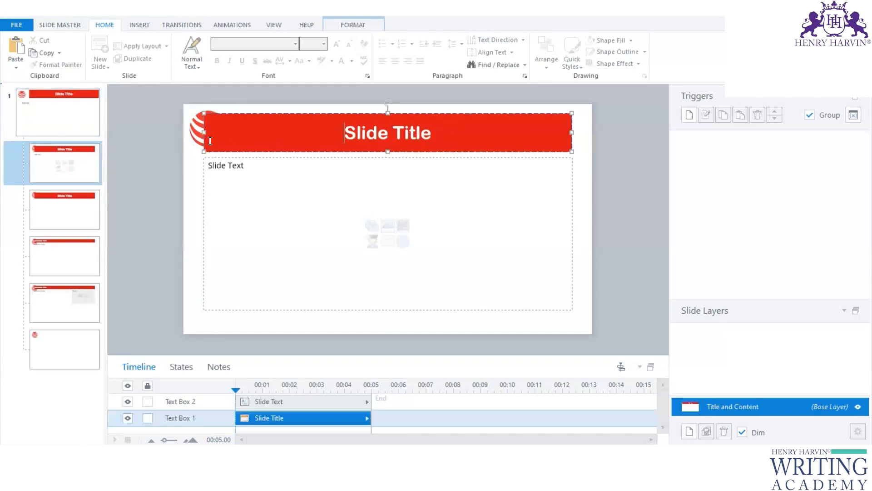
pyautogui.moveTo(201, 133); pyautogui.dragTo(240, 134)
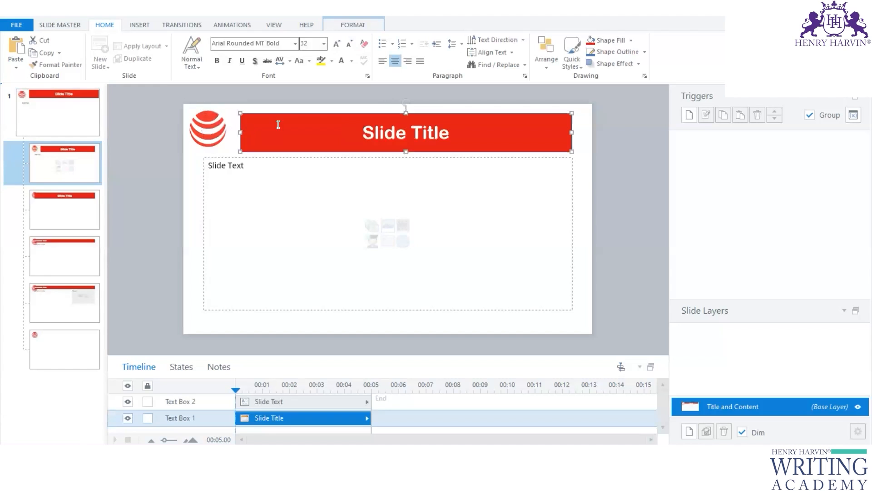
pyautogui.moveTo(293, 113); pyautogui.dragTo(293, 104)
pyautogui.moveTo(574, 123); pyautogui.dragTo(590, 123)
# Move the Title Only layout's title bar to the slide's upper-right corner and adjust its left edge beside the logo
pyautogui.click(72, 216)
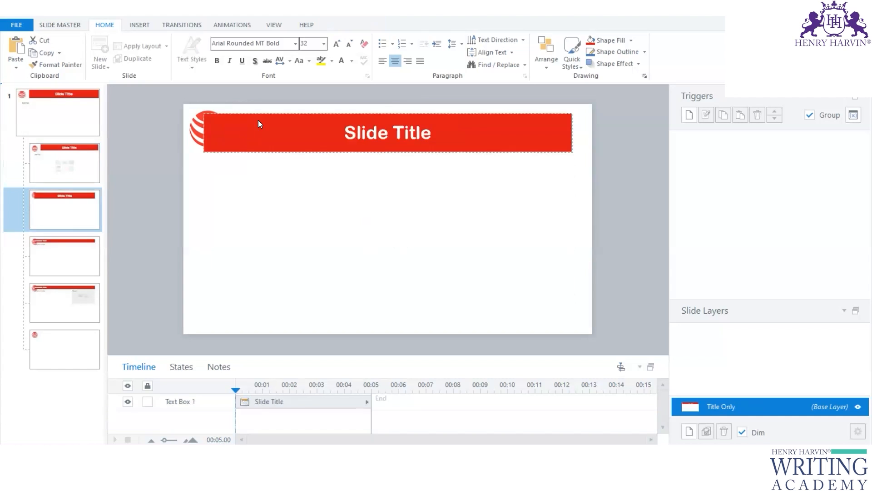
pyautogui.click(290, 111)
pyautogui.moveTo(291, 111); pyautogui.dragTo(312, 102)
pyautogui.moveTo(229, 123); pyautogui.dragTo(234, 124)
# Fit the Question layout's title bar into the slide's upper-right corner beside the logo, make it taller, and lower the Question Choice box's top edge
pyautogui.click(63, 269)
pyautogui.moveTo(347, 113); pyautogui.dragTo(369, 104)
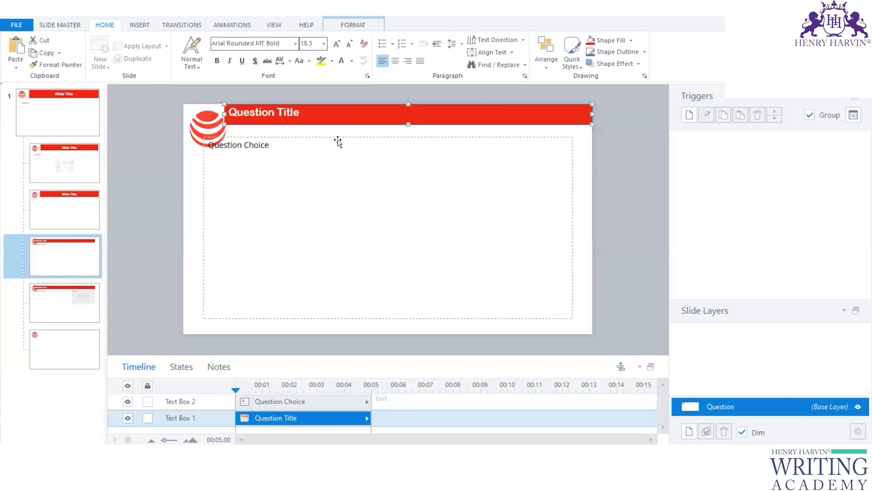
pyautogui.click(336, 138)
pyautogui.moveTo(388, 136); pyautogui.dragTo(388, 161)
pyautogui.click(336, 120)
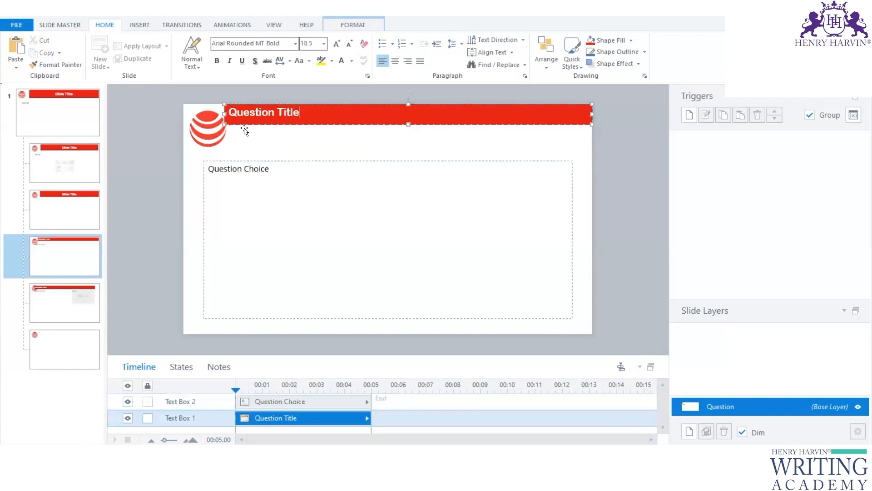
pyautogui.moveTo(225, 123)
pyautogui.mouseDown()
pyautogui.moveTo(232, 148)
pyautogui.moveTo(234, 138)
pyautogui.mouseUp()
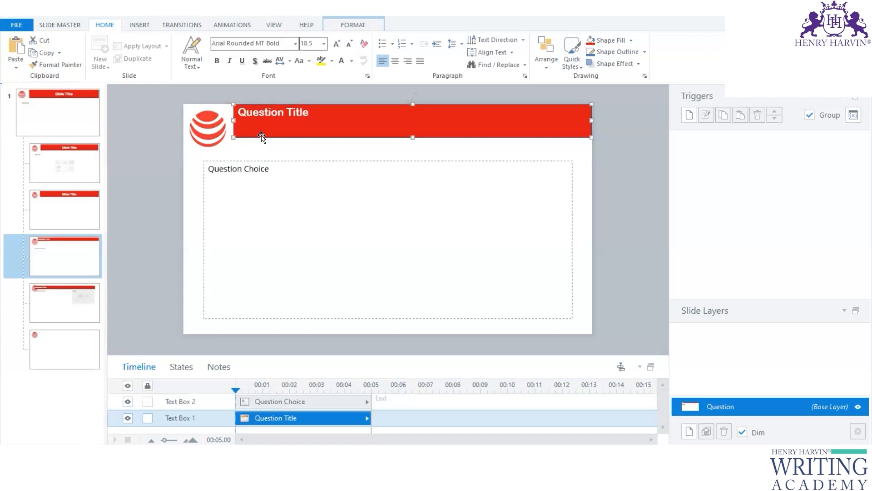
# Try to vertically align the Question layout's title text to the middle of its bar
pyautogui.moveTo(313, 114); pyautogui.dragTo(246, 114)
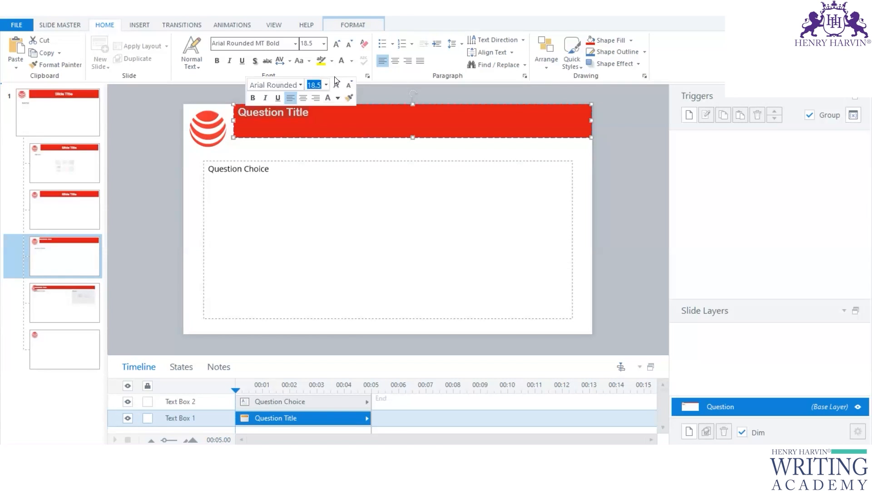
pyautogui.click(493, 52)
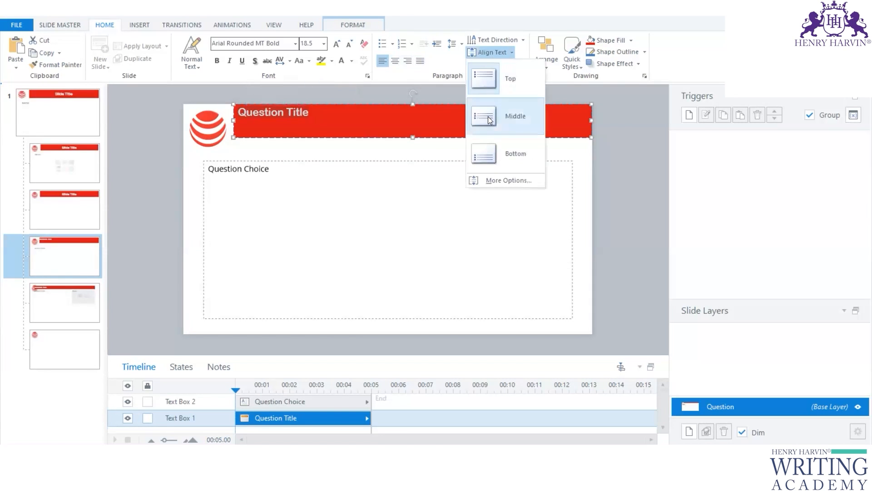
pyautogui.click(500, 113)
pyautogui.click(68, 163)
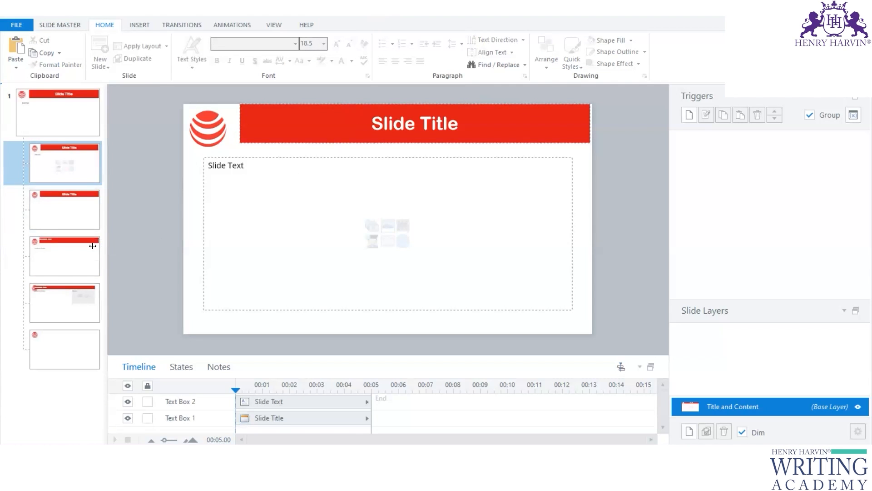
pyautogui.click(83, 263)
pyautogui.click(291, 114)
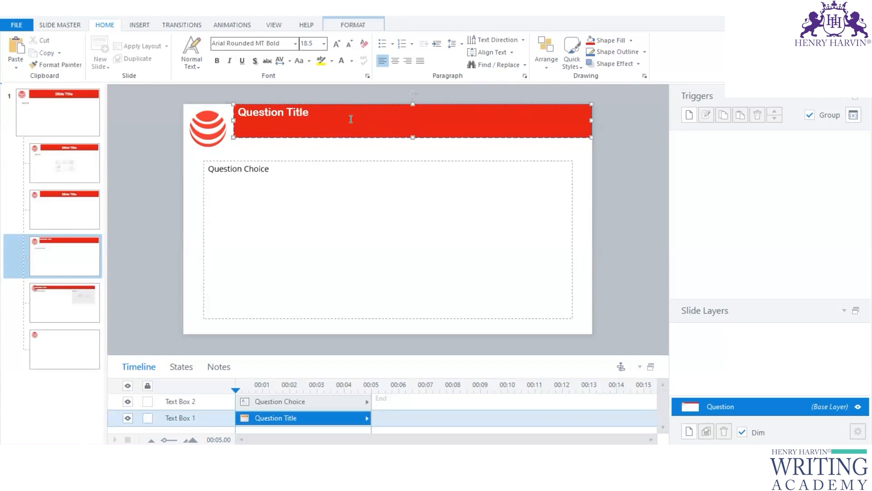
pyautogui.moveTo(282, 114); pyautogui.dragTo(240, 114)
pyautogui.click(494, 54)
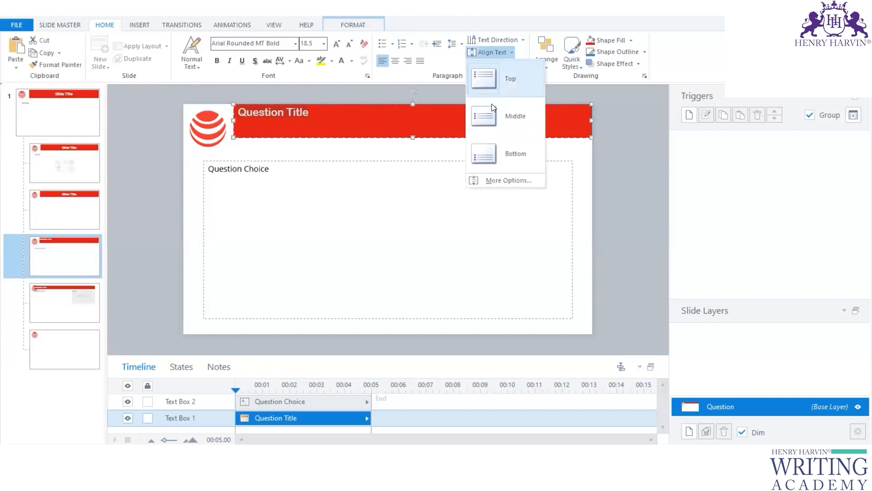
pyautogui.click(496, 114)
# Move the Question with Media layout's title bar to the slide's upper-right corner and resize it to clear the logo
pyautogui.click(80, 305)
pyautogui.click(294, 111)
pyautogui.moveTo(295, 111); pyautogui.dragTo(315, 102)
pyautogui.moveTo(225, 125); pyautogui.dragTo(236, 140)
# Lower the Question Choice box's top edge and move the Picture placeholder down level with it in the Question with Media layout
pyautogui.moveTo(312, 136); pyautogui.dragTo(312, 163)
pyautogui.click(490, 145)
pyautogui.moveTo(489, 138); pyautogui.dragTo(485, 164)
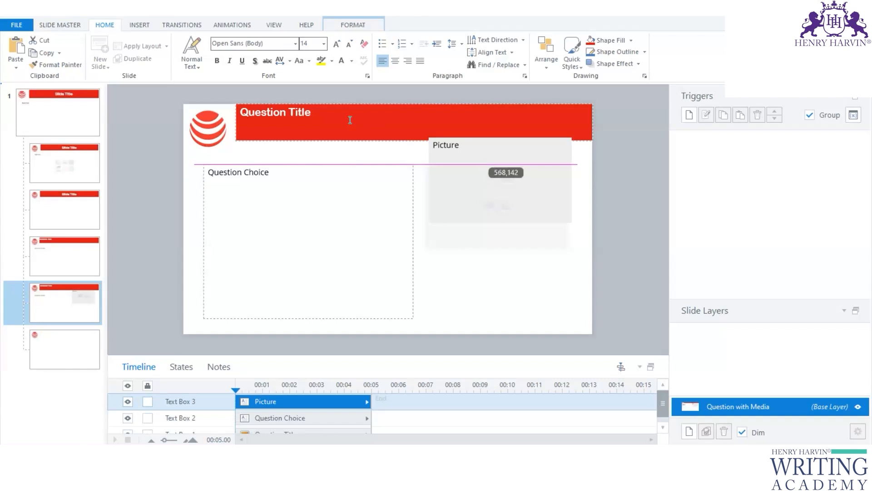
# Try to vertically align the Question with Media layout's title text to the middle
pyautogui.click(350, 120)
pyautogui.click(490, 52)
pyautogui.click(500, 116)
# Insert a new custom layout below the Blank layout
pyautogui.click(58, 358)
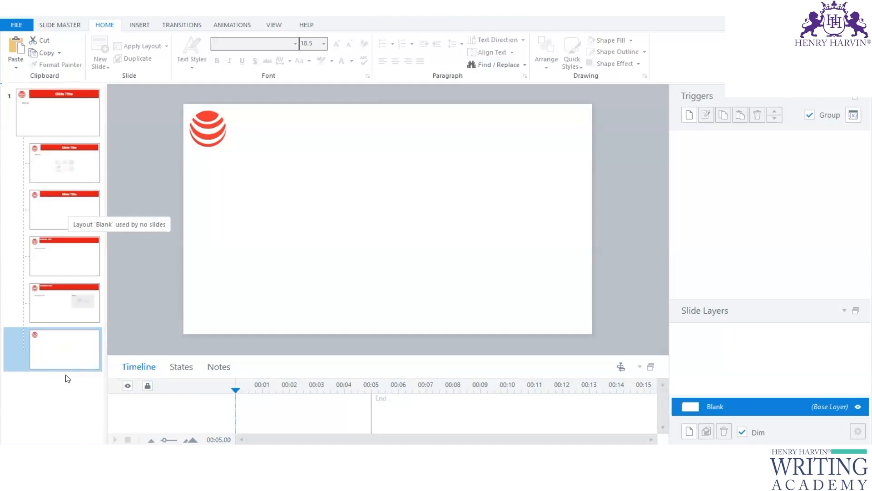
pyautogui.rightClick(62, 357)
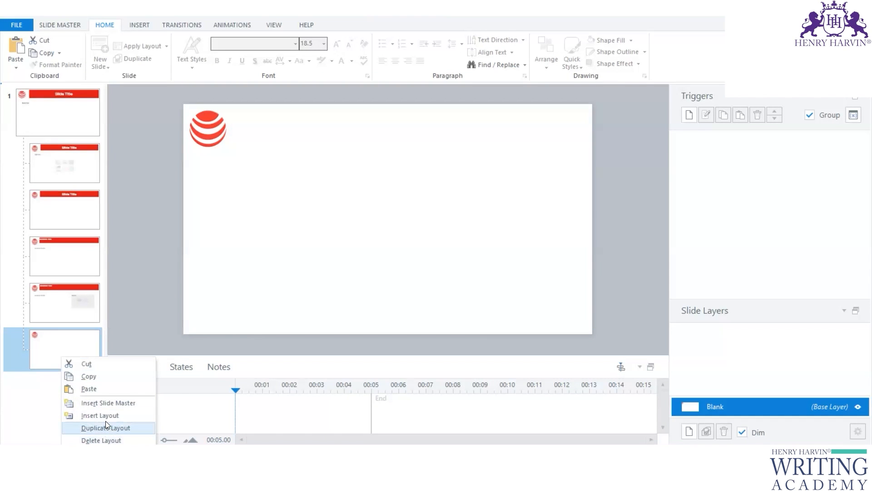
pyautogui.click(32, 386)
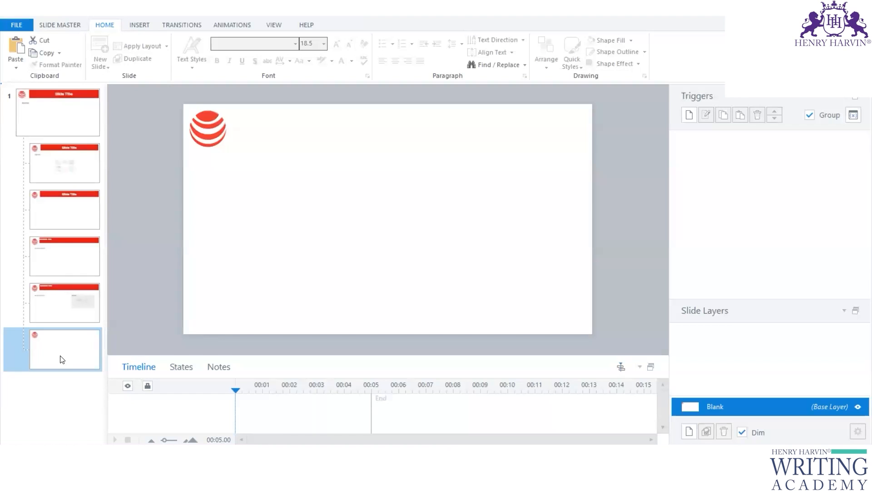
pyautogui.rightClick(62, 350)
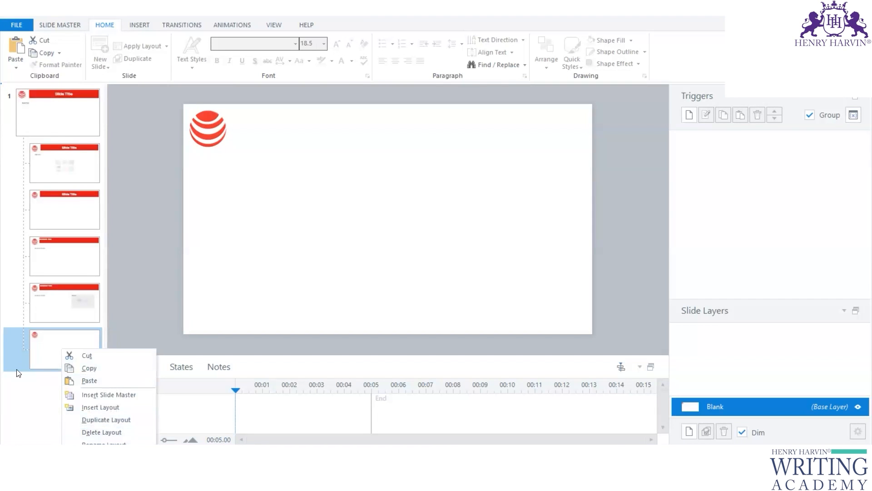
pyautogui.click(39, 347)
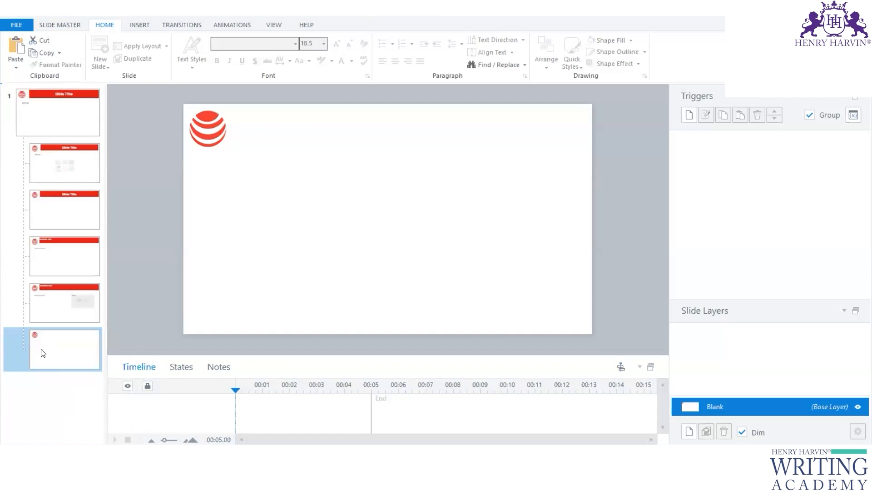
pyautogui.rightClick(39, 346)
pyautogui.click(66, 363)
pyautogui.rightClick(52, 385)
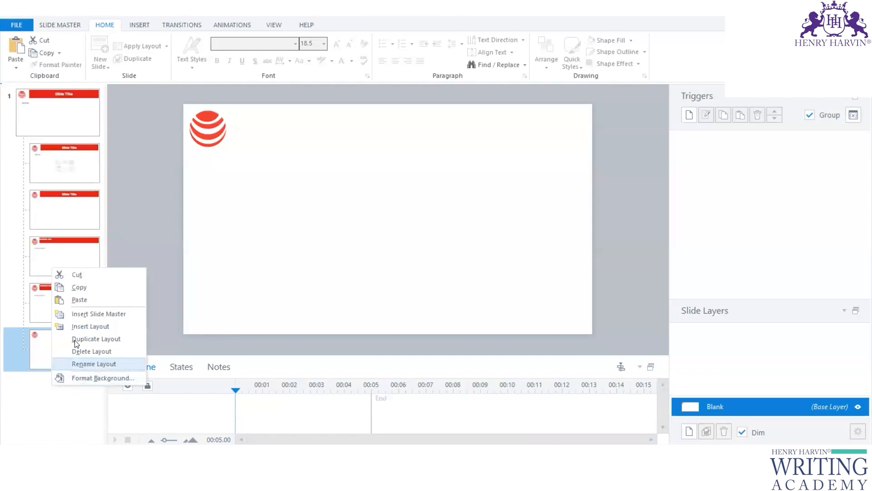
pyautogui.click(87, 302)
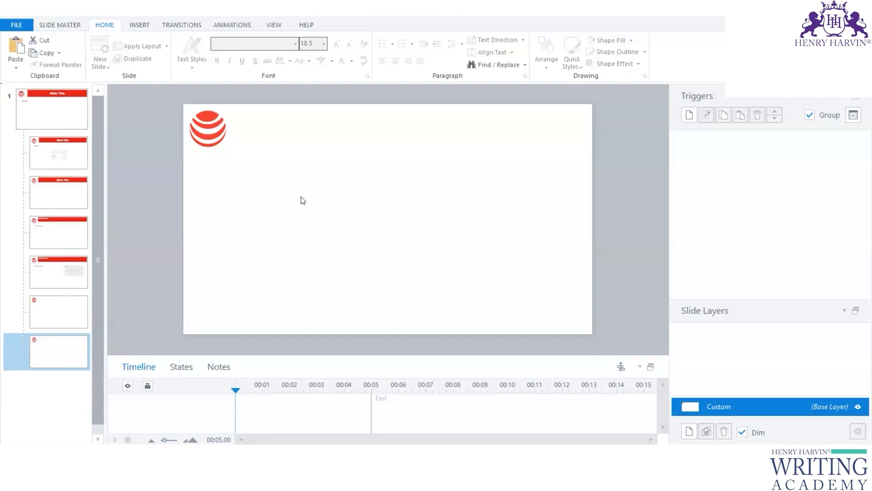
pyautogui.click(62, 26)
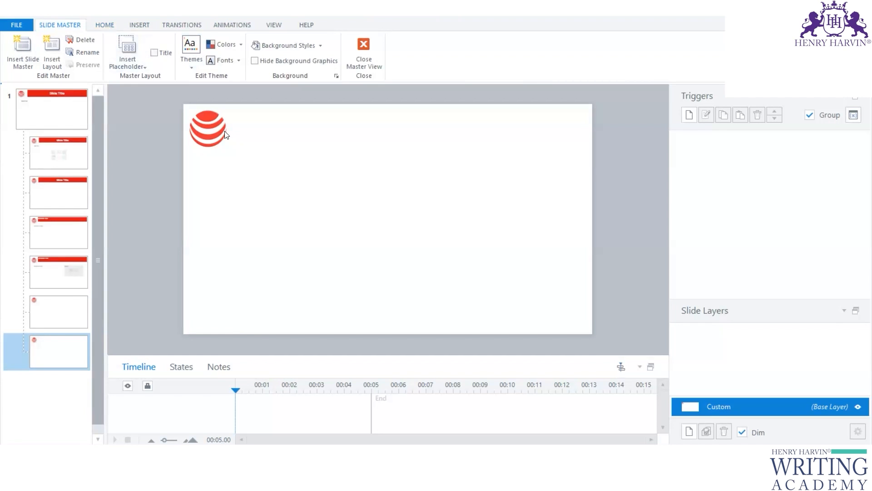
pyautogui.click(138, 26)
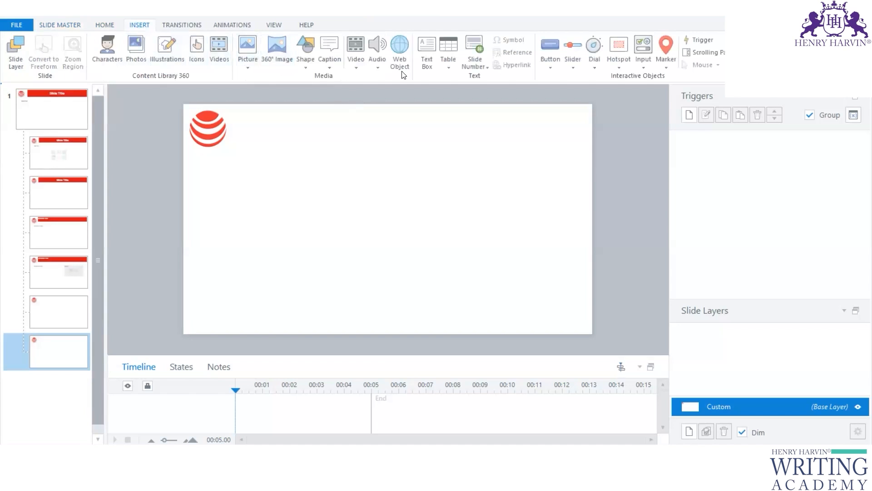
pyautogui.click(356, 67)
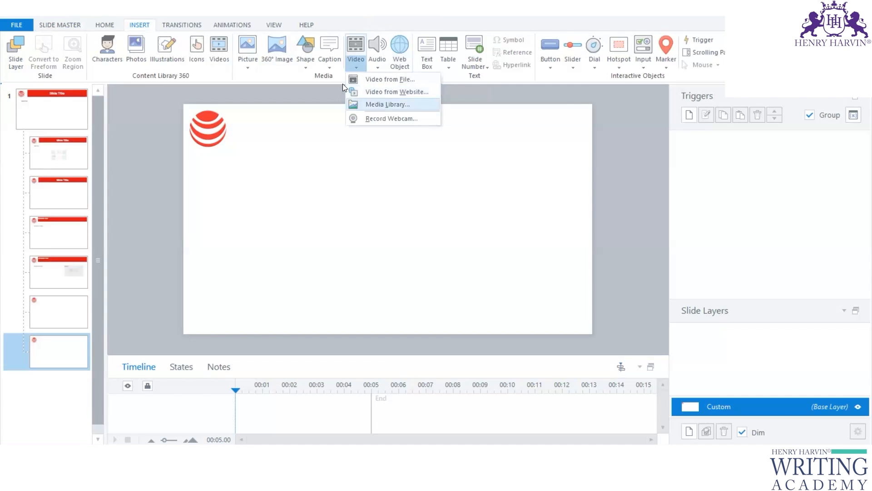
pyautogui.click(313, 137)
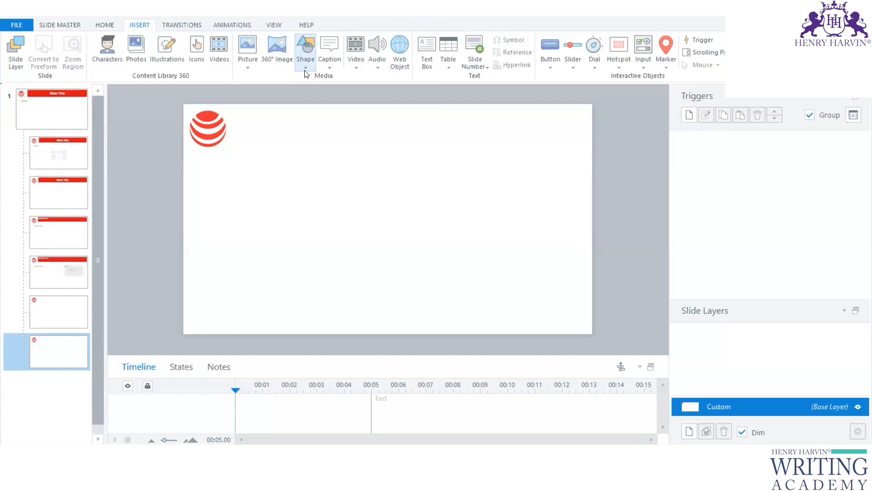
# Draw a full-height rectangle about 387 px wide and 540 px high along the right side of the new Custom layout
pyautogui.click(306, 69)
pyautogui.click(301, 110)
pyautogui.moveTo(463, 110)
pyautogui.mouseDown()
pyautogui.moveTo(571, 244)
pyautogui.moveTo(587, 324)
pyautogui.moveTo(449, 104)
pyautogui.mouseUp()
pyautogui.moveTo(587, 213); pyautogui.dragTo(592, 213)
pyautogui.moveTo(520, 326); pyautogui.dragTo(520, 335)
pyautogui.moveTo(449, 114); pyautogui.dragTo(427, 104)
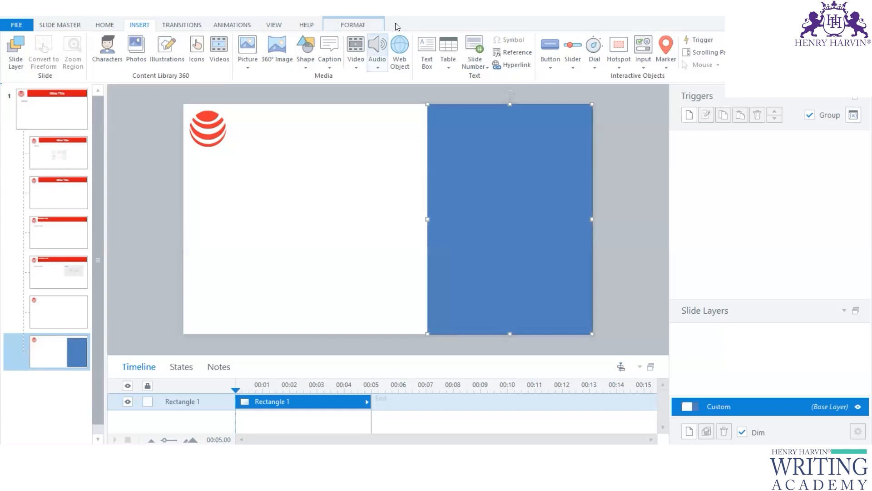
# Fill the Custom layout's rectangle with the title bar's red and give it a bright red outline
pyautogui.click(362, 25)
pyautogui.click(472, 40)
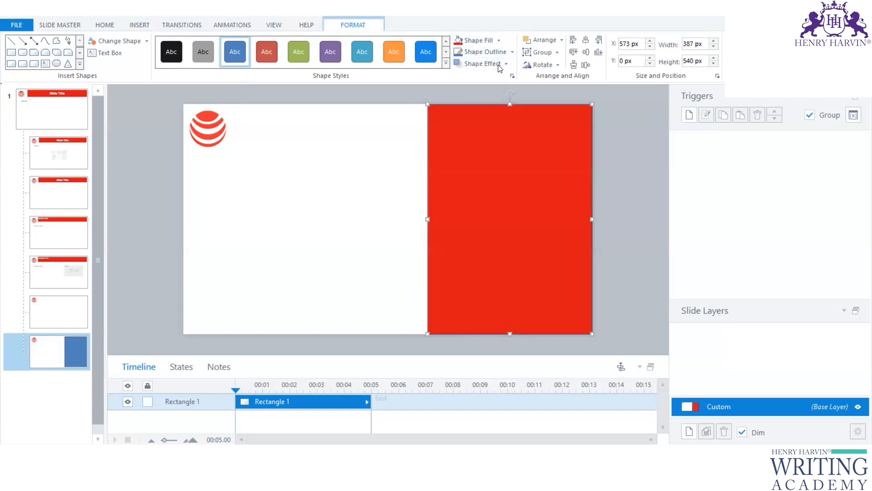
pyautogui.click(512, 52)
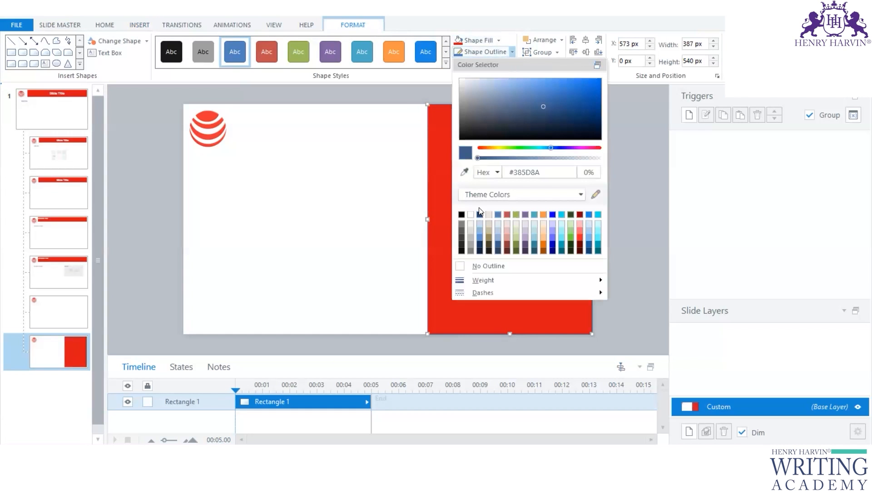
pyautogui.click(600, 148)
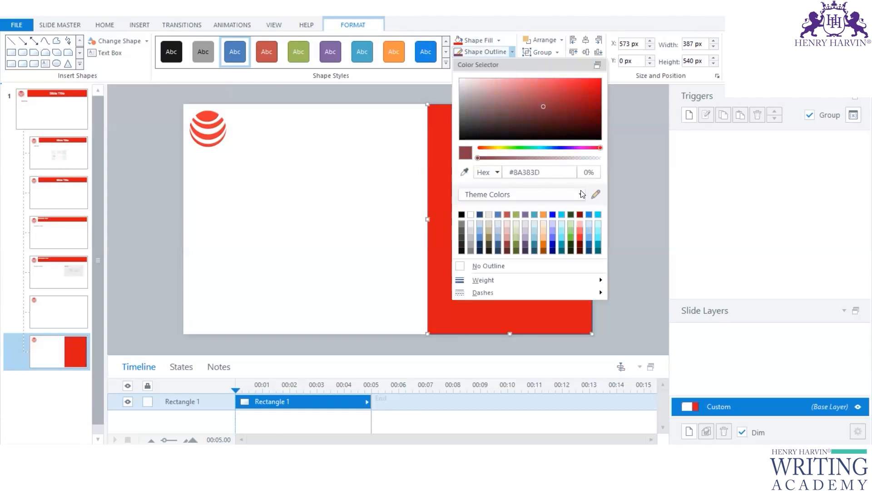
pyautogui.click(594, 86)
pyautogui.click(414, 213)
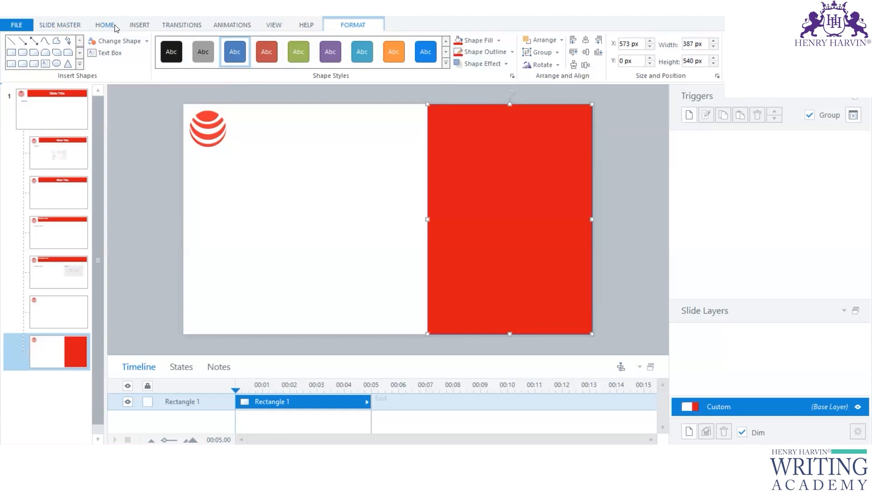
# Try a text box on the Custom layout's red panel, and undo the panel's move and deletion
pyautogui.click(137, 26)
pyautogui.click(427, 60)
pyautogui.moveTo(445, 121); pyautogui.dragTo(568, 298)
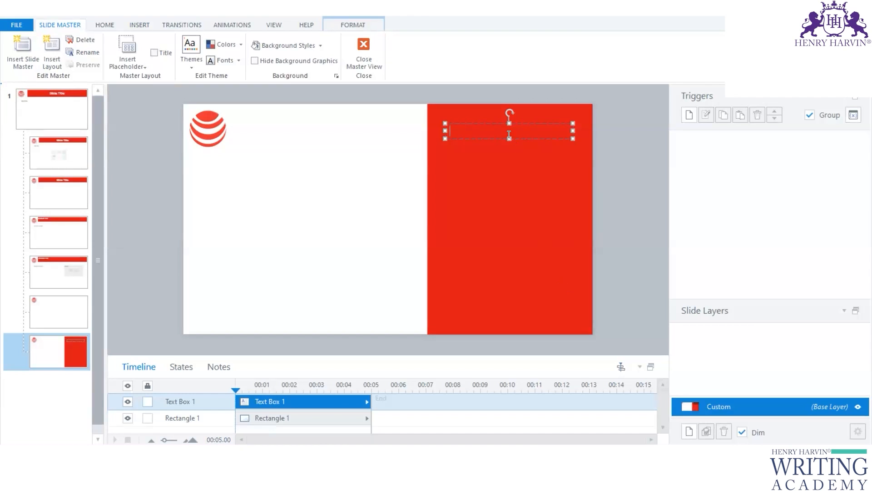
pyautogui.moveTo(506, 193); pyautogui.dragTo(503, 230)
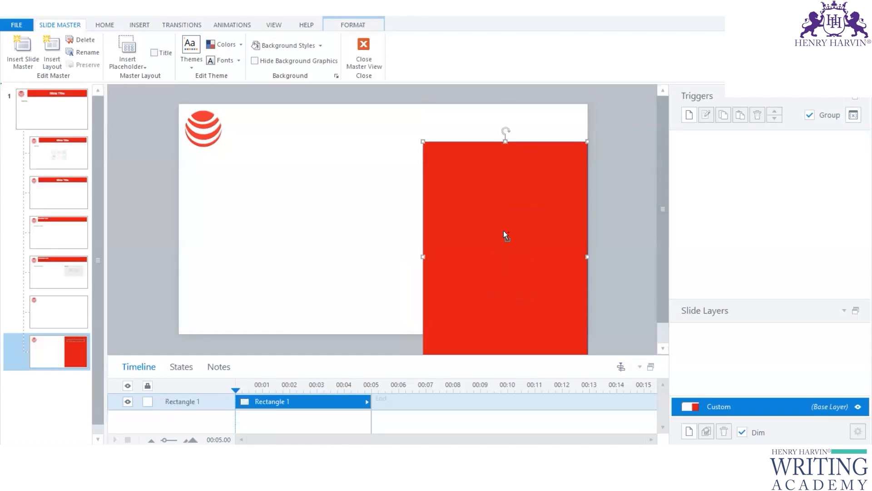
pyautogui.press('Delete')
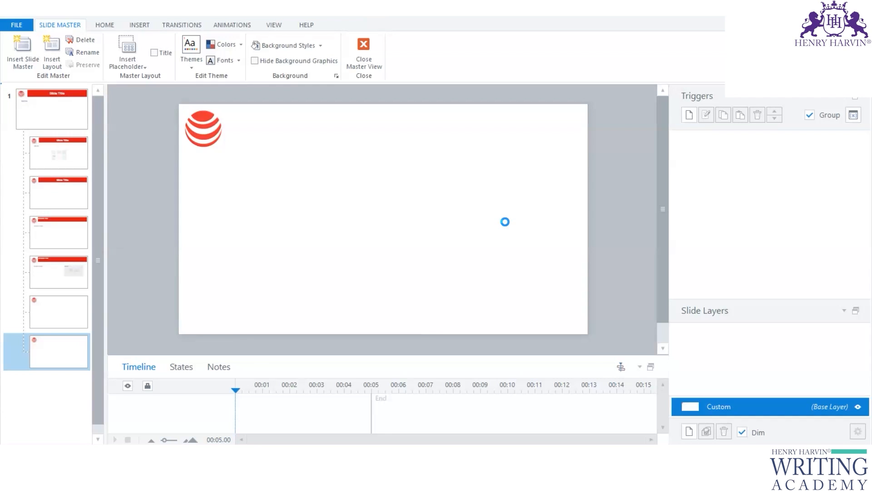
pyautogui.hotkey('ctrl', 'z')
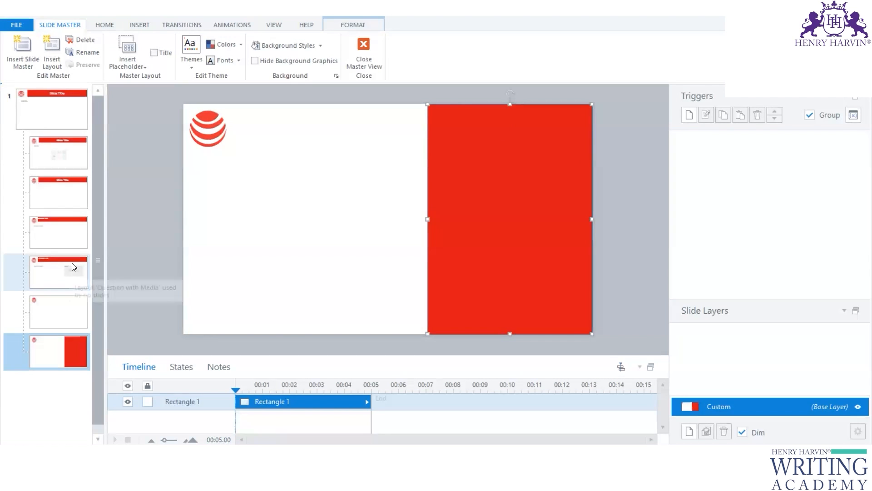
# Select the Question Choice placeholder in the Question with Media layout
pyautogui.click(74, 266)
pyautogui.click(241, 218)
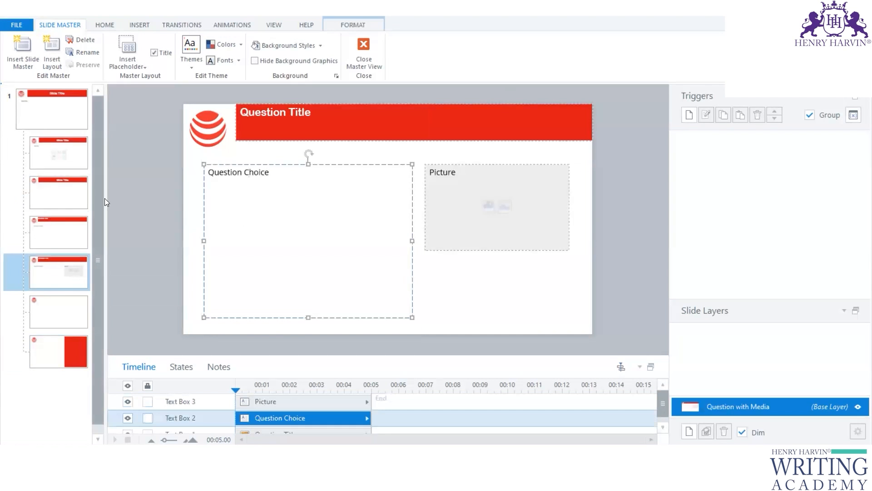
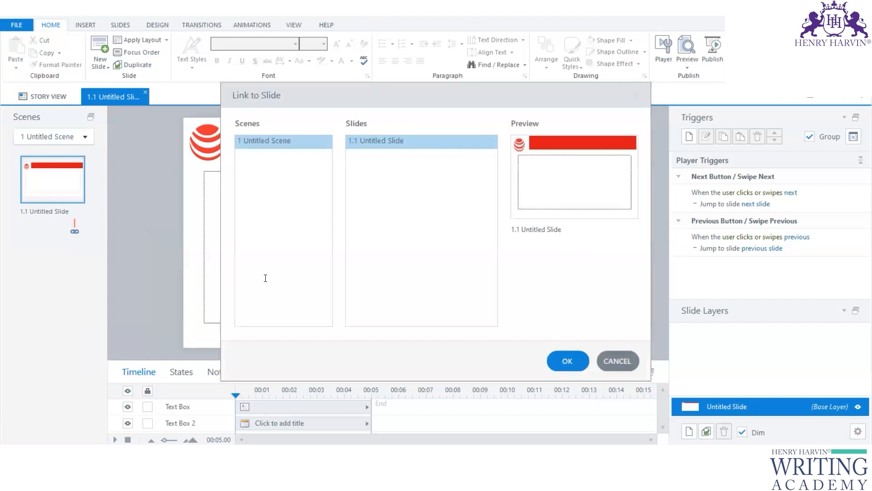
# Add a new slide after slide 1.1 using the Custom basic layout with the red side panel
pyautogui.rightClick(76, 234)
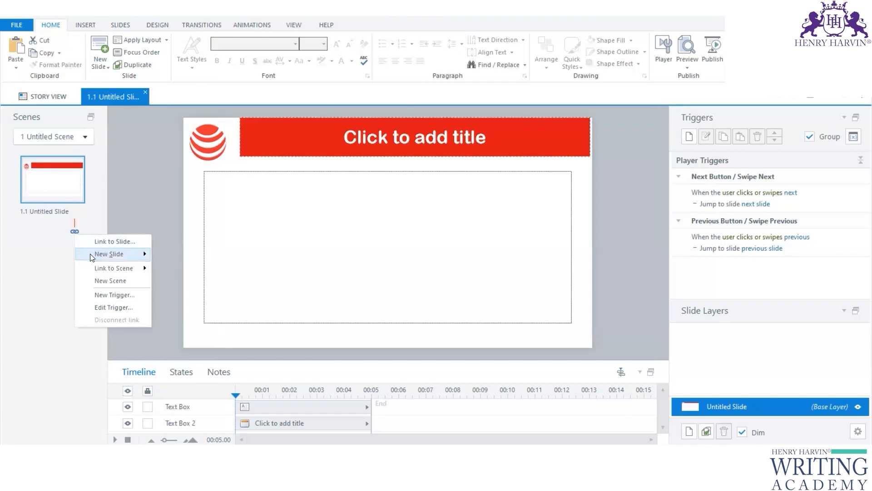
pyautogui.moveTo(93, 255)
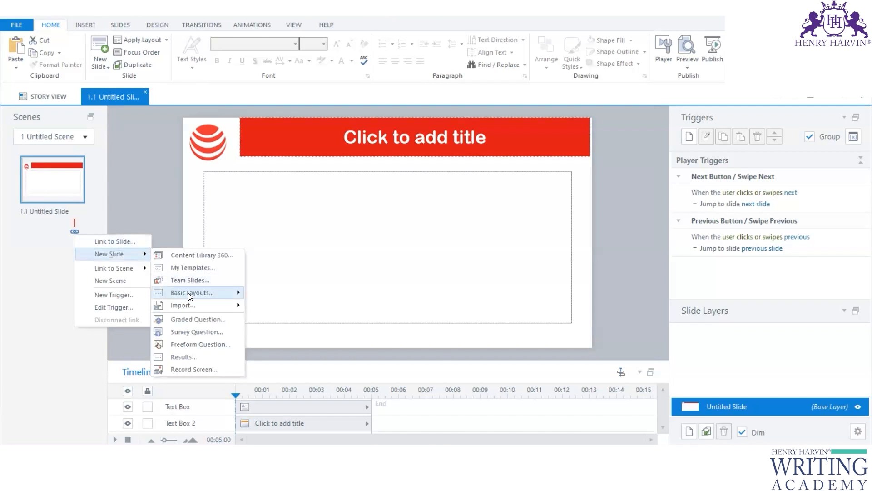
pyautogui.moveTo(190, 295)
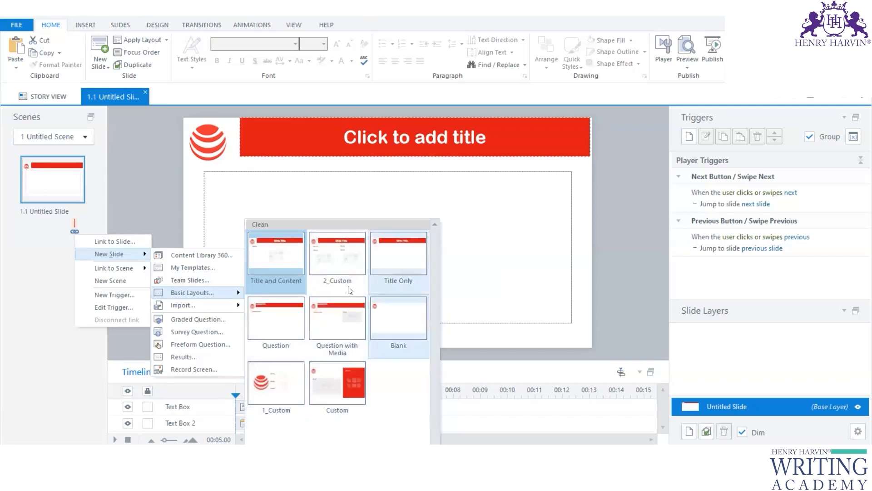
pyautogui.click(329, 394)
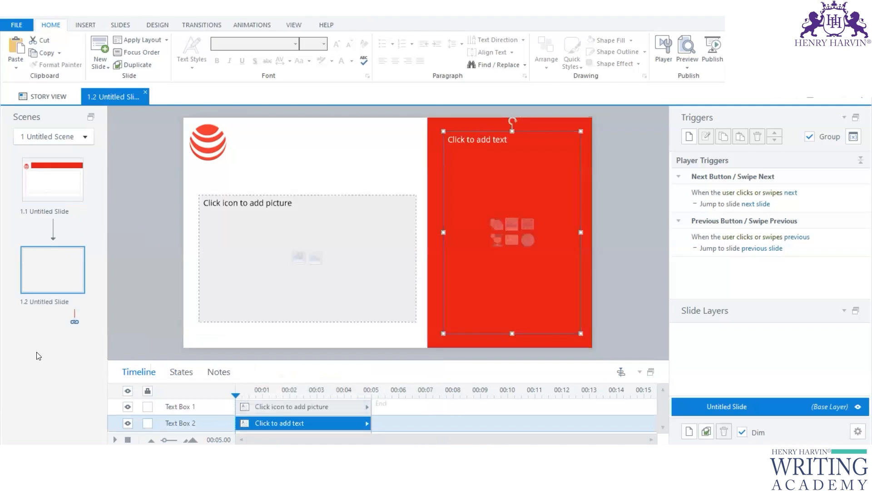
# Add a new slide after slide 1.2 using the Question with Media basic layout
pyautogui.rightClick(76, 323)
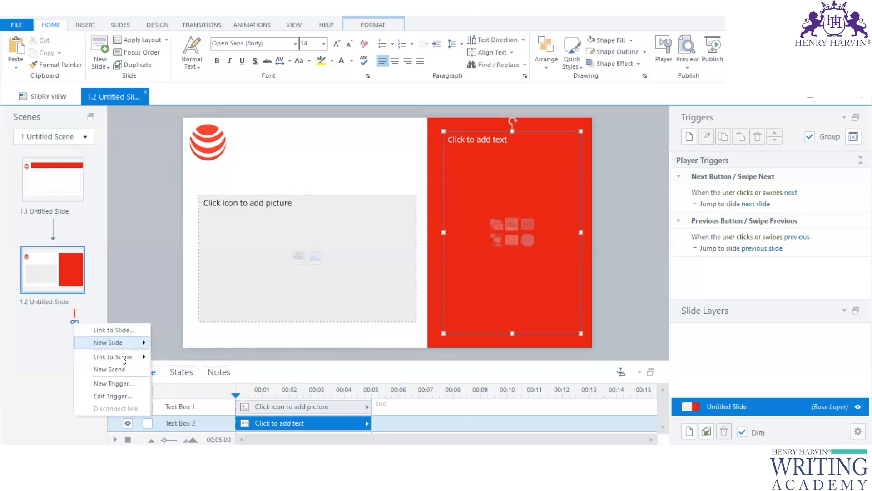
pyautogui.moveTo(132, 359)
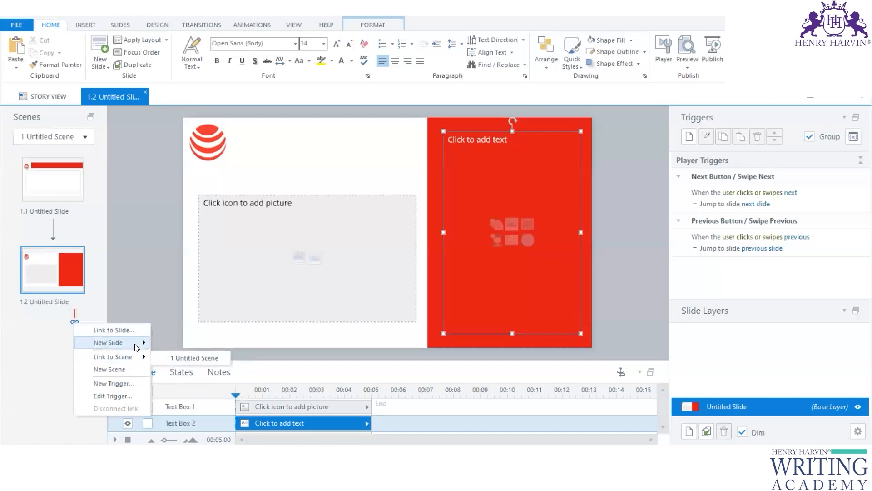
pyautogui.click(158, 339)
pyautogui.rightClick(76, 323)
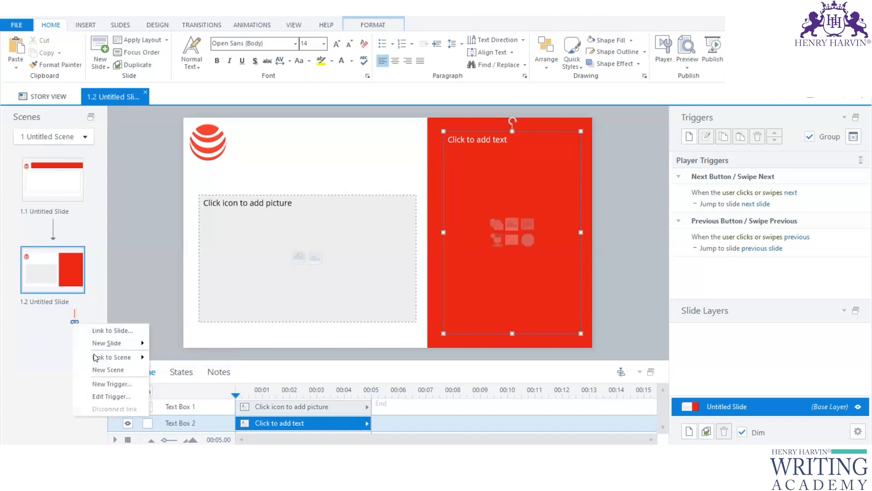
pyautogui.moveTo(133, 343)
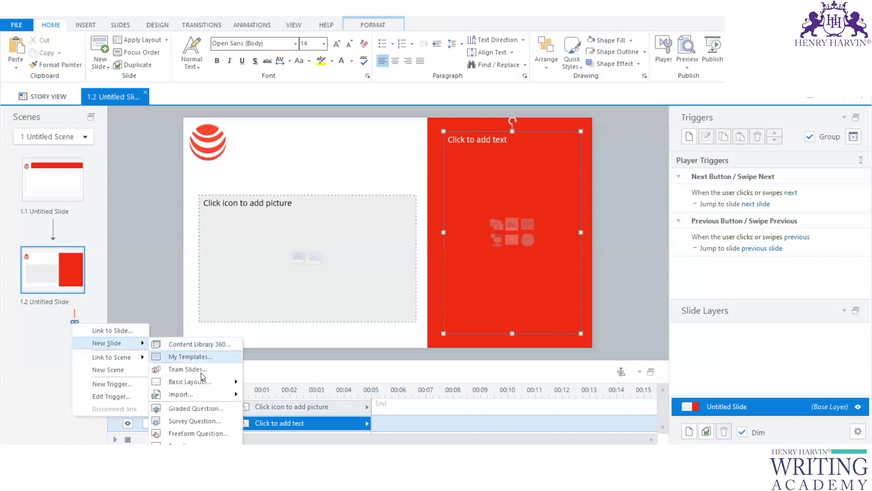
pyautogui.moveTo(206, 381)
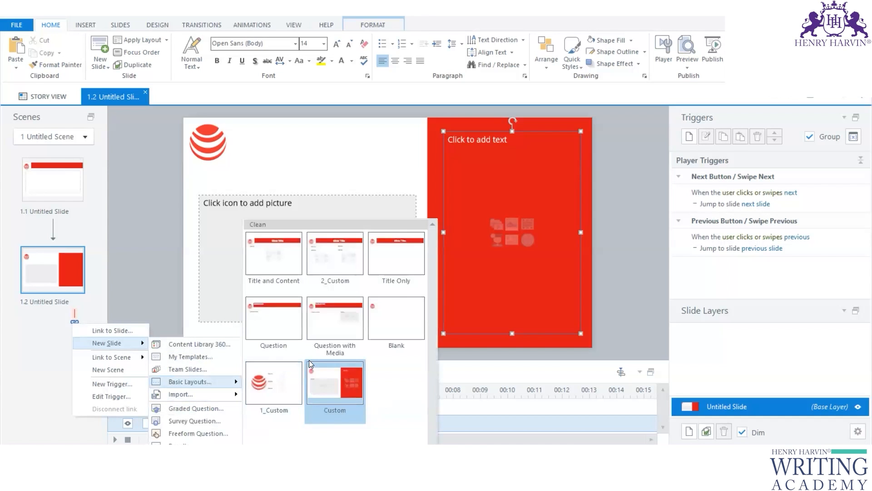
pyautogui.click(332, 327)
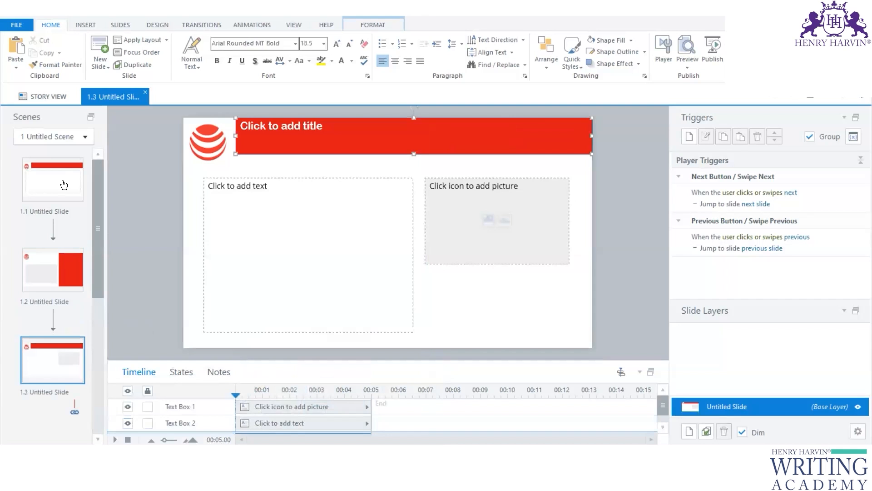
# Check slides 1.1 and 1.2, add a new scene to the project, and reopen slide 1.3
pyautogui.click(64, 185)
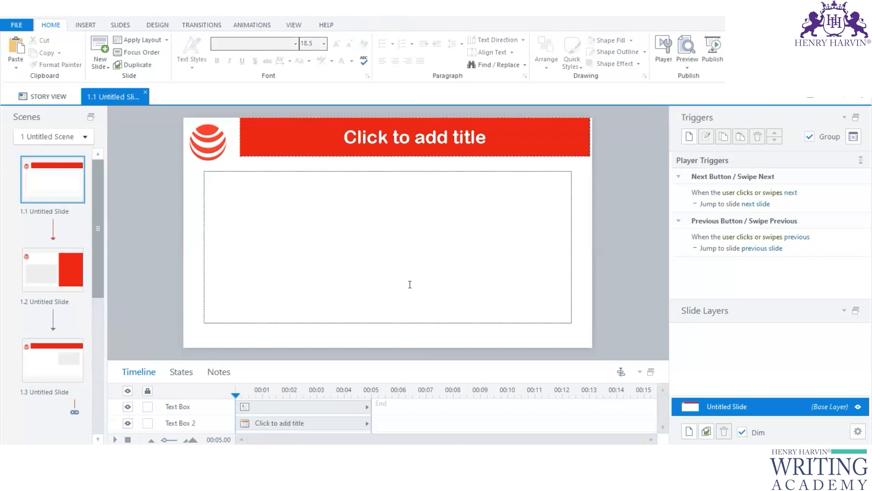
pyautogui.click(51, 266)
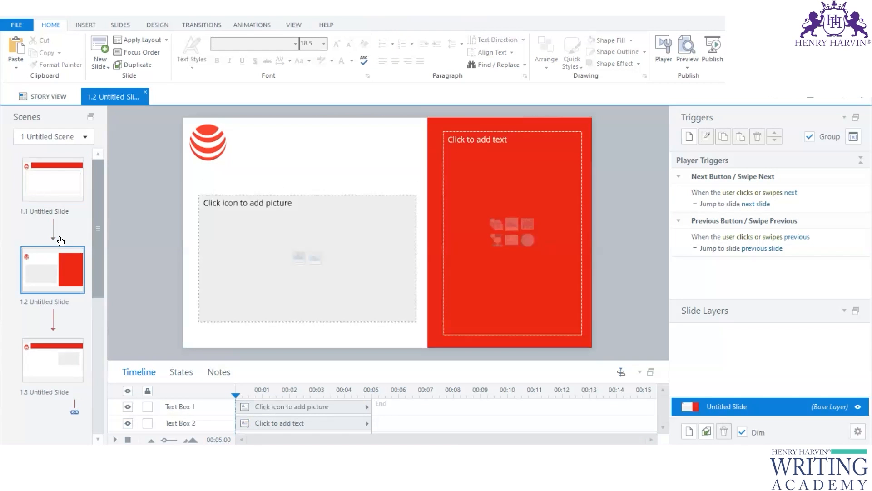
pyautogui.rightClick(72, 409)
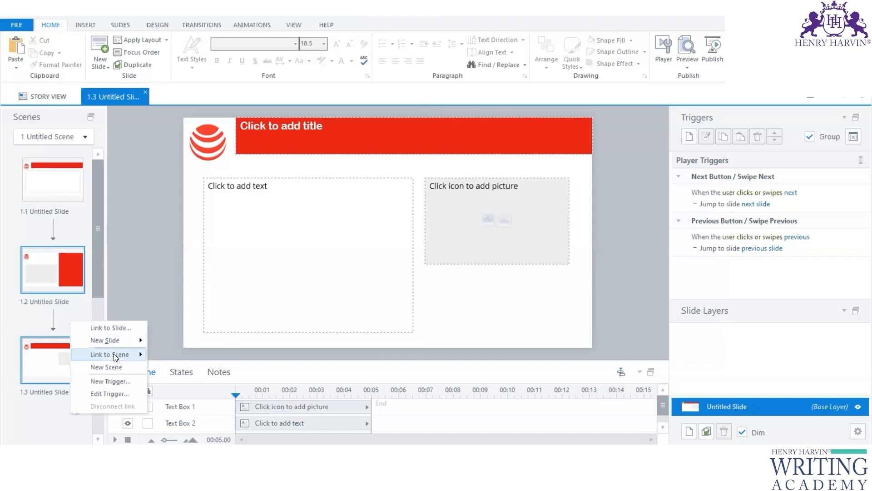
pyautogui.click(124, 368)
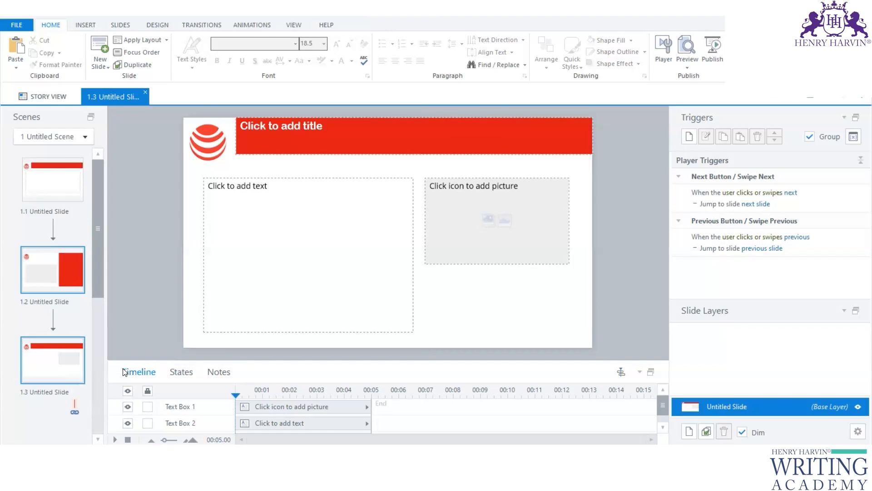
pyautogui.click(283, 334)
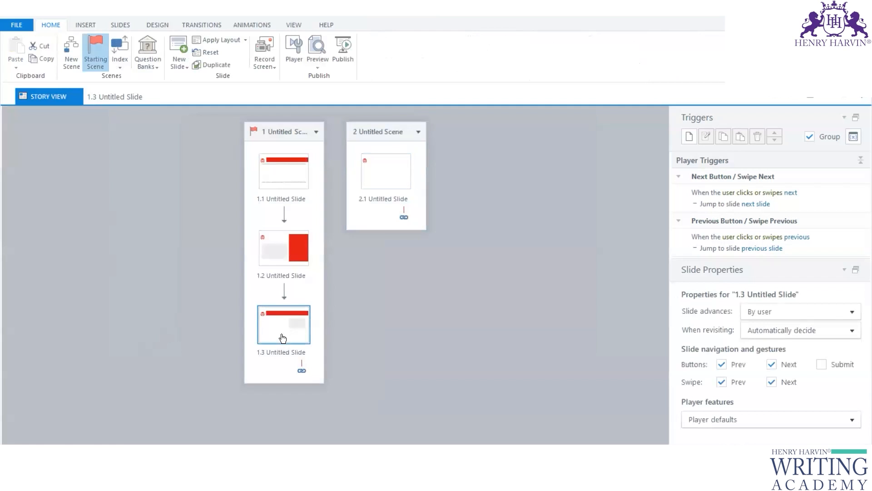
pyautogui.doubleClick(282, 336)
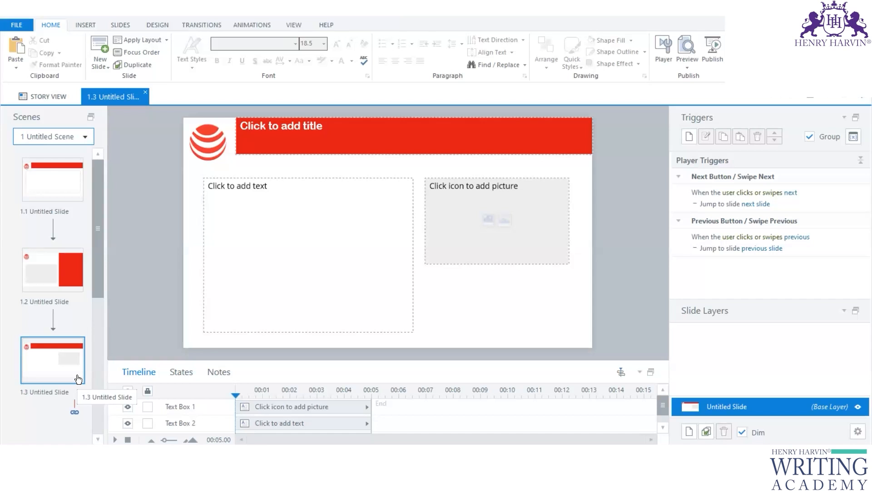
# Add a new slide after slide 1.3 using the 1_Custom basic layout with the large logo
pyautogui.rightClick(74, 411)
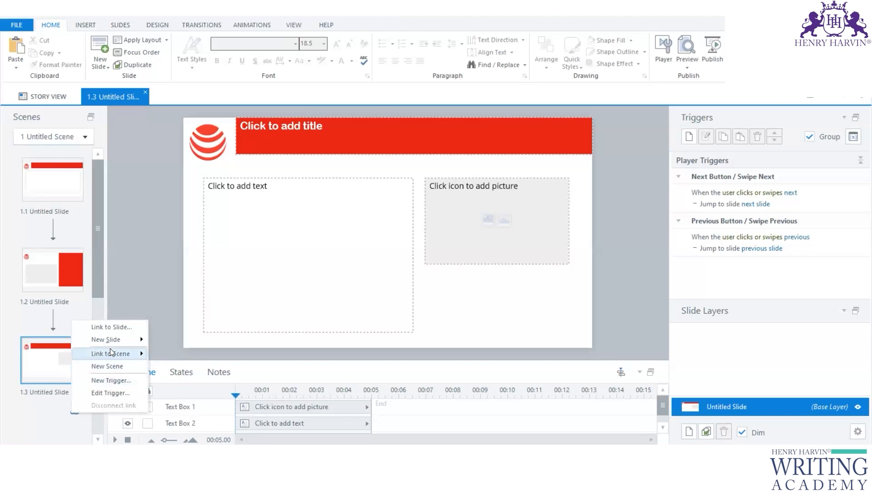
pyautogui.moveTo(119, 339)
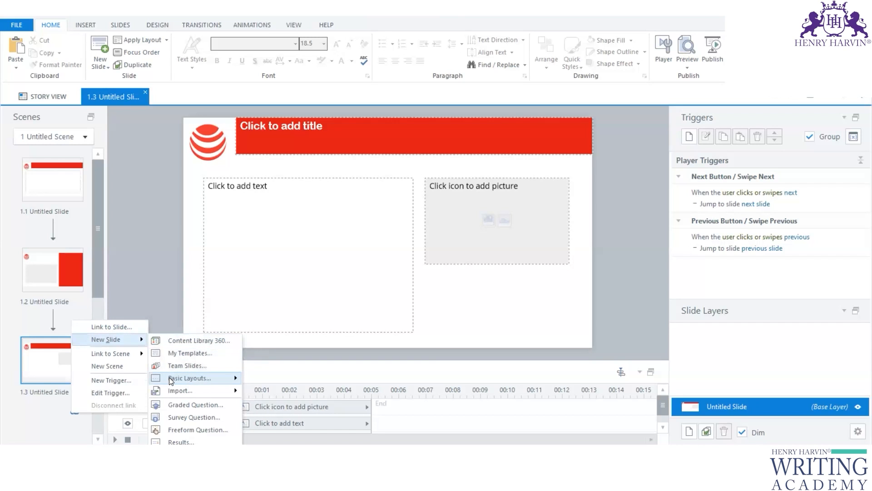
pyautogui.moveTo(169, 377)
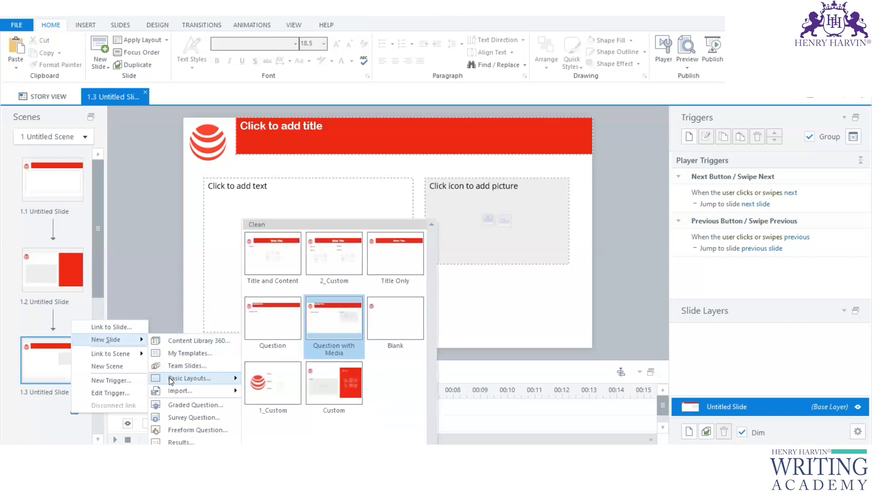
pyautogui.click(287, 378)
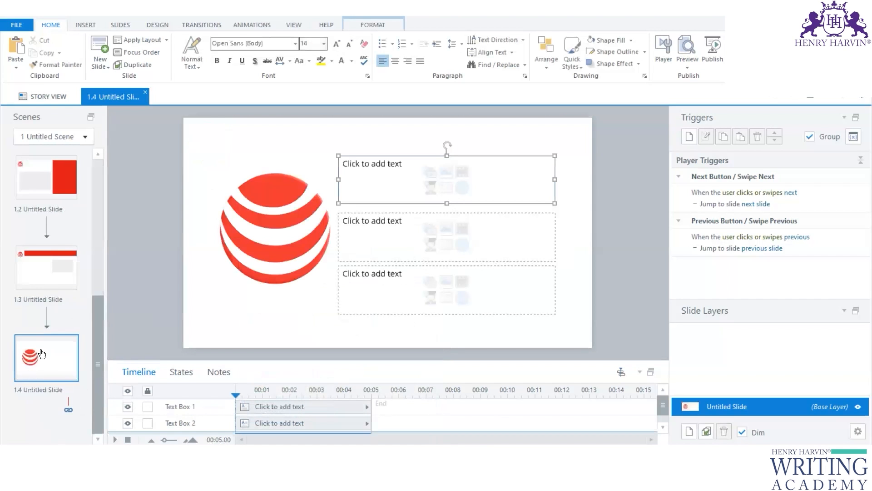
# Add a new slide after slide 1.4 using the Question with Media basic layout
pyautogui.scroll(2, 36, 282)
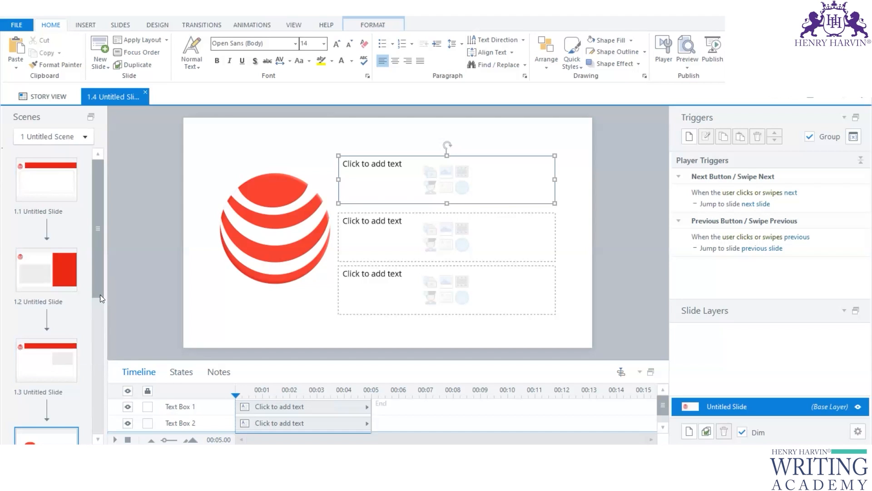
pyautogui.scroll(-2, 41, 286)
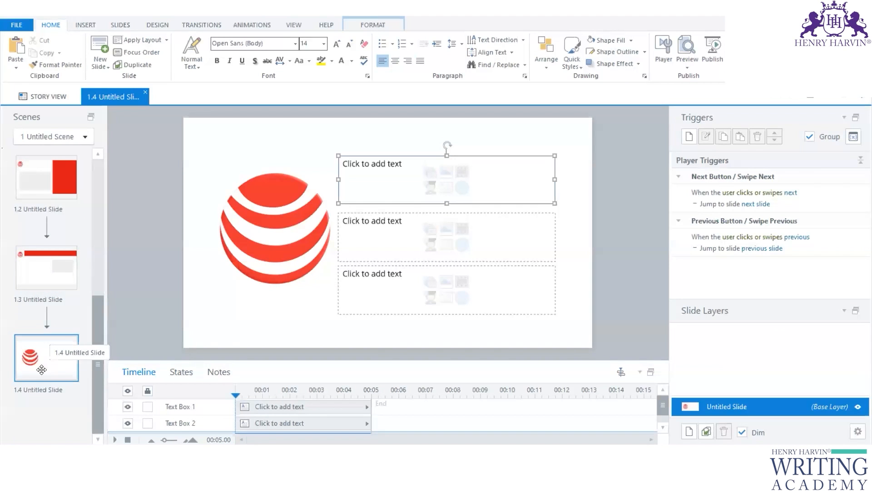
pyautogui.rightClick(69, 405)
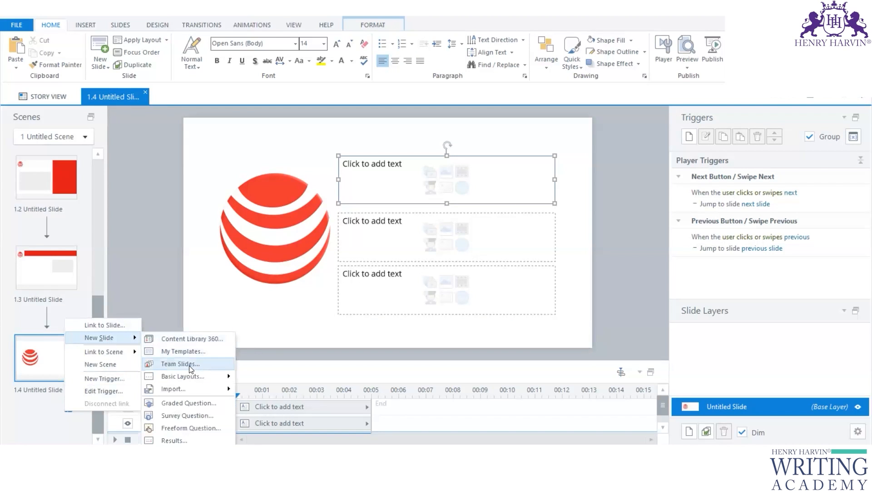
pyautogui.moveTo(198, 378)
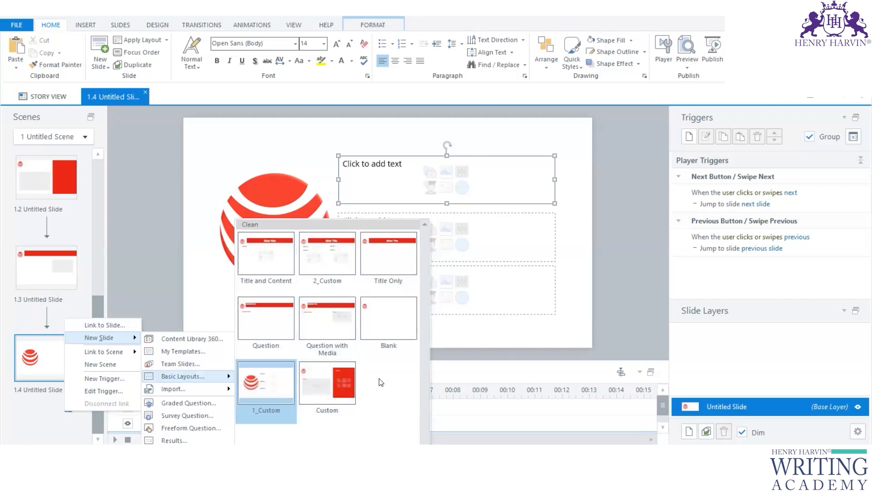
pyautogui.click(334, 332)
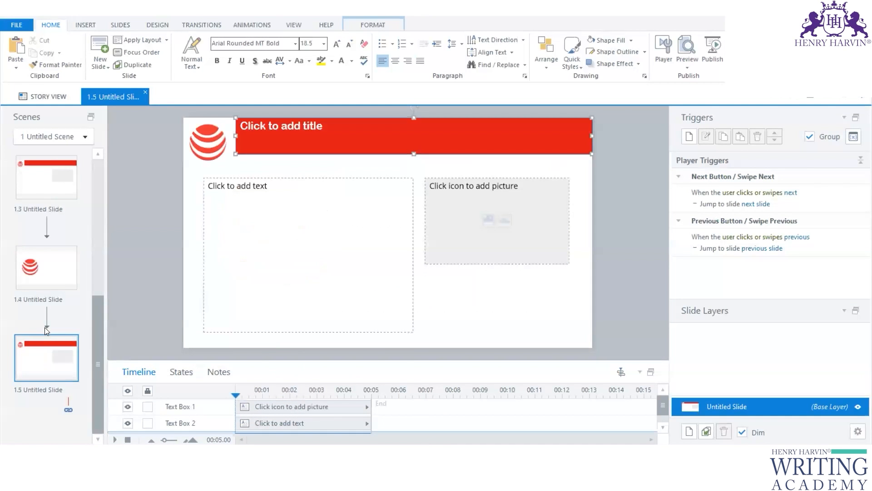
pyautogui.scroll(3, 45, 329)
pyautogui.scroll(-3, 46, 312)
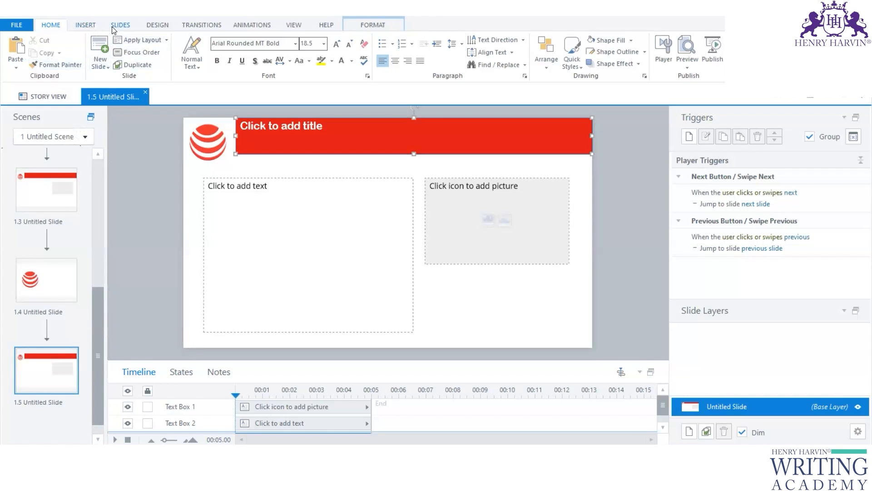
# Insert the Table slide of the Velocity template from Content Library 360 after slide 1.5
pyautogui.click(87, 25)
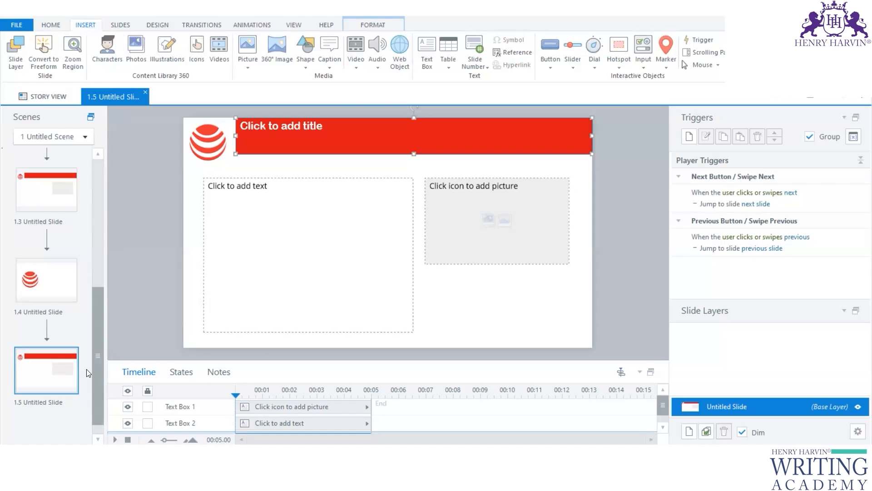
pyautogui.rightClick(62, 399)
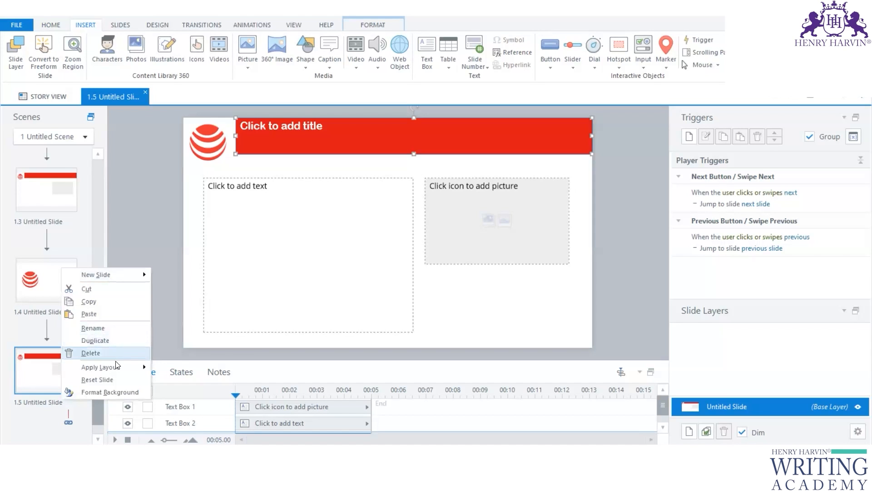
pyautogui.moveTo(136, 273)
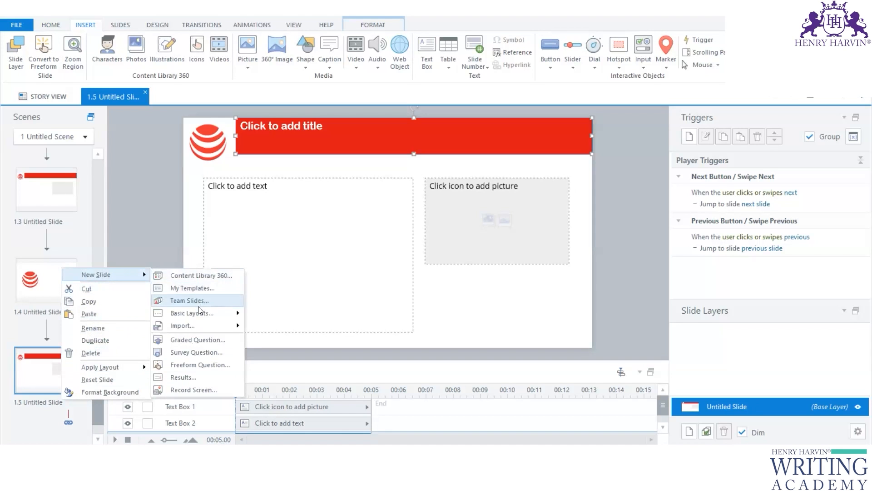
pyautogui.click(202, 278)
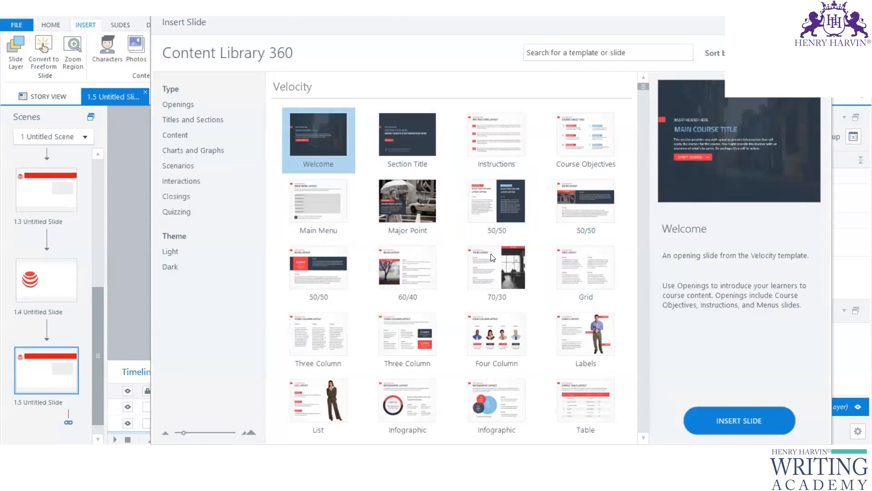
pyautogui.scroll(-5, 504, 268)
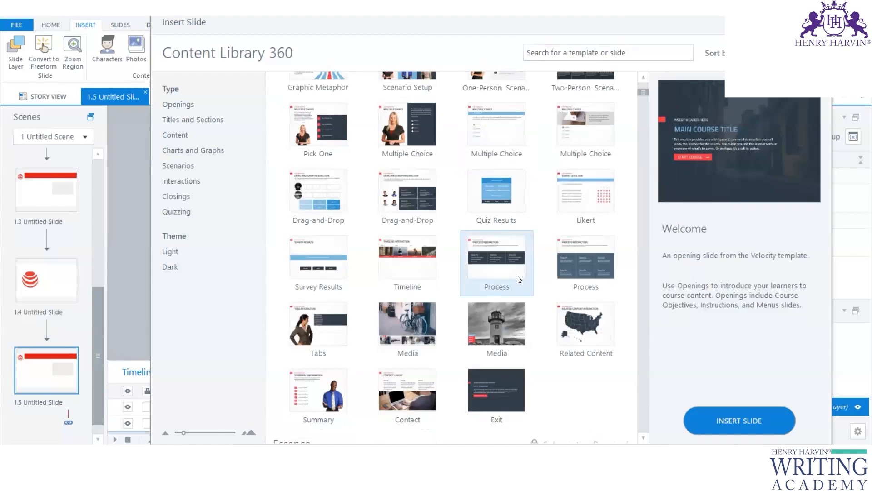
pyautogui.scroll(3, 517, 275)
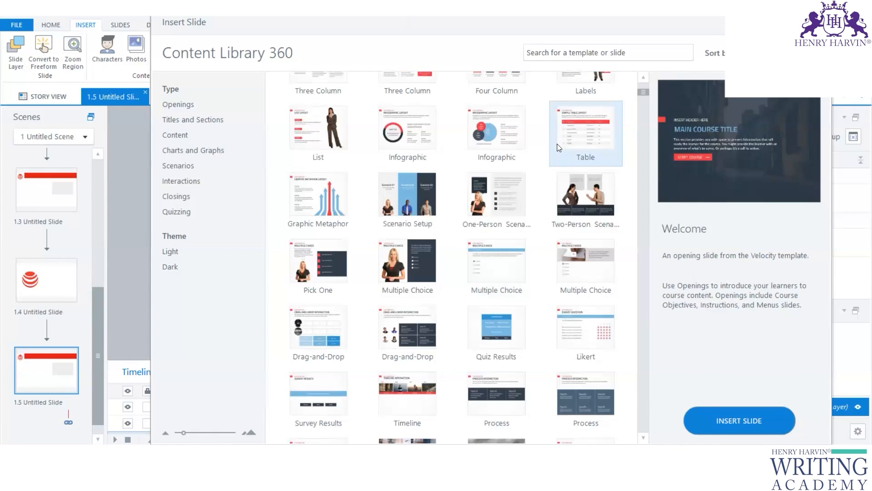
pyautogui.scroll(-15, 484, 236)
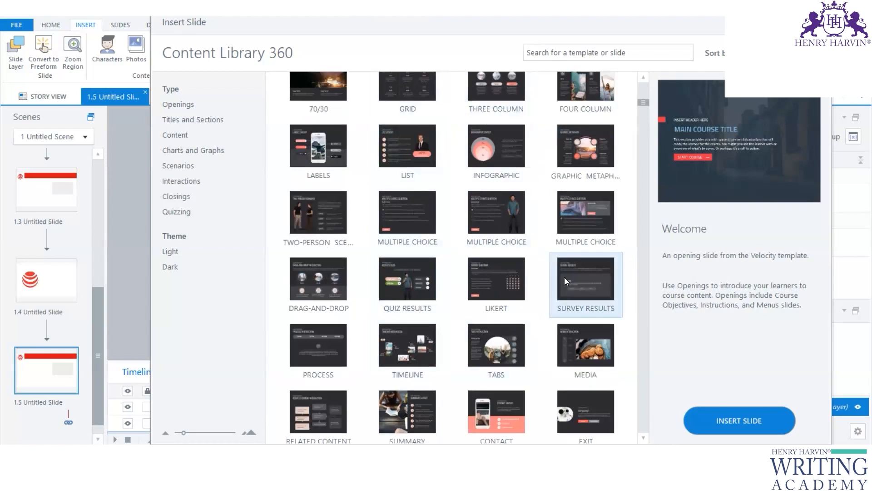
pyautogui.scroll(6, 561, 277)
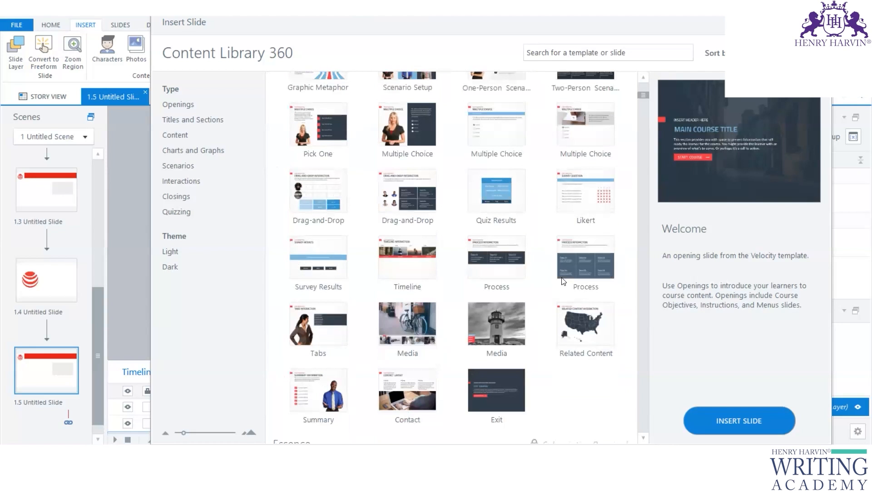
pyautogui.scroll(3, 495, 259)
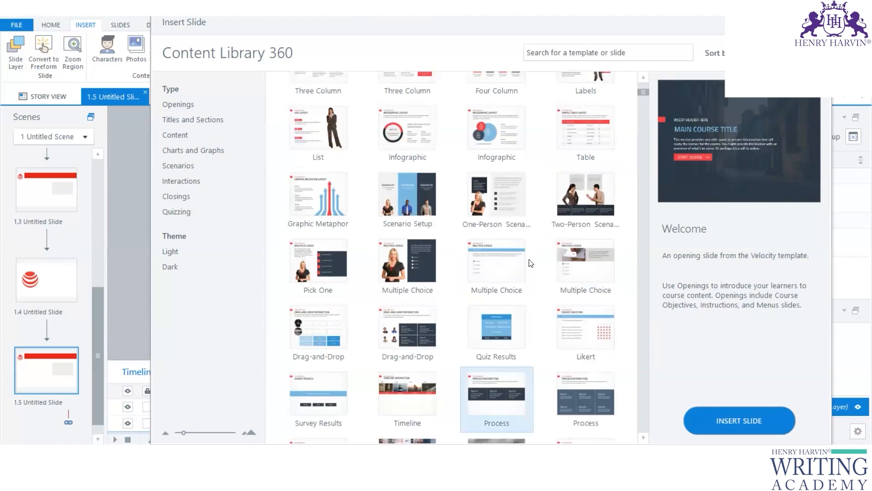
pyautogui.click(588, 145)
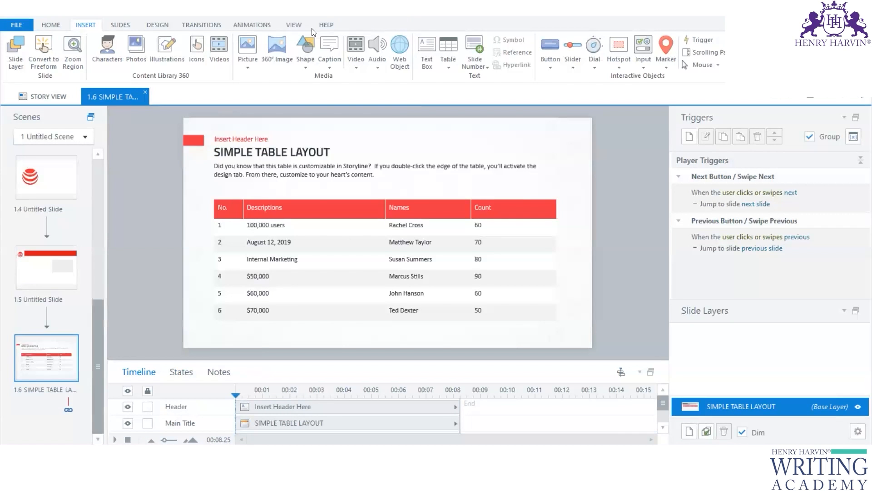
# Open the slide master view and look through the layouts of the second slide master
pyautogui.click(294, 26)
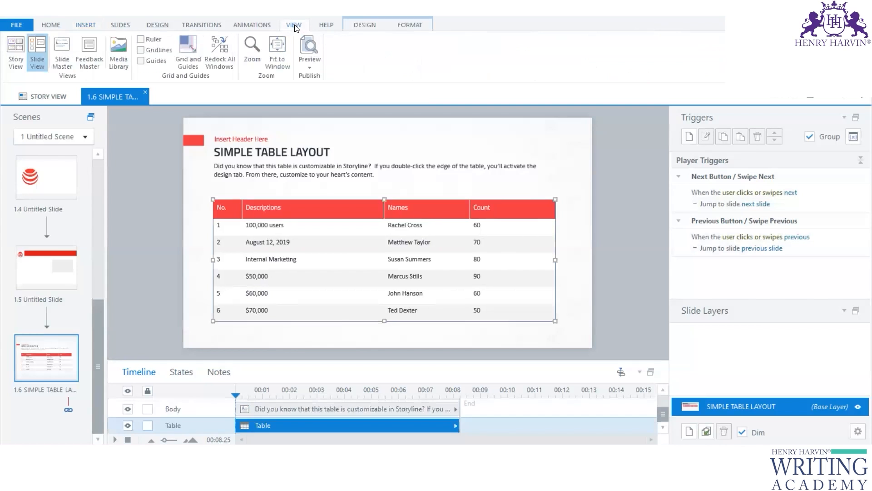
pyautogui.click(63, 59)
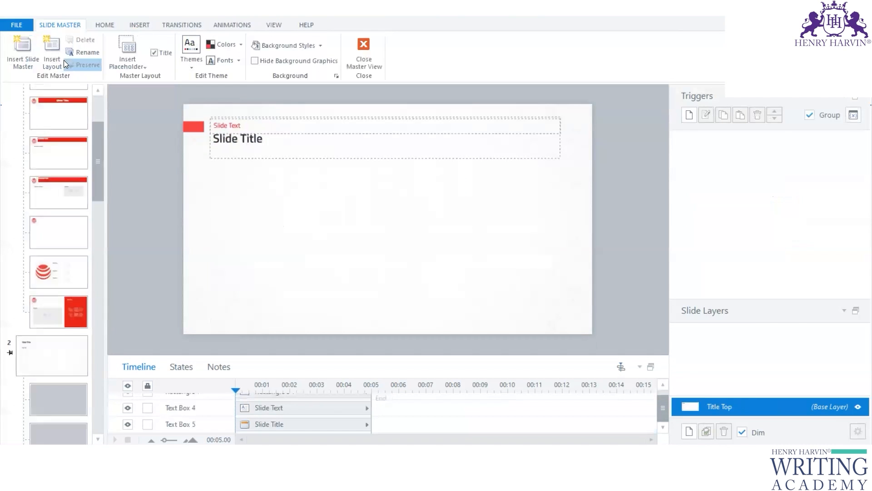
pyautogui.scroll(-5, 59, 313)
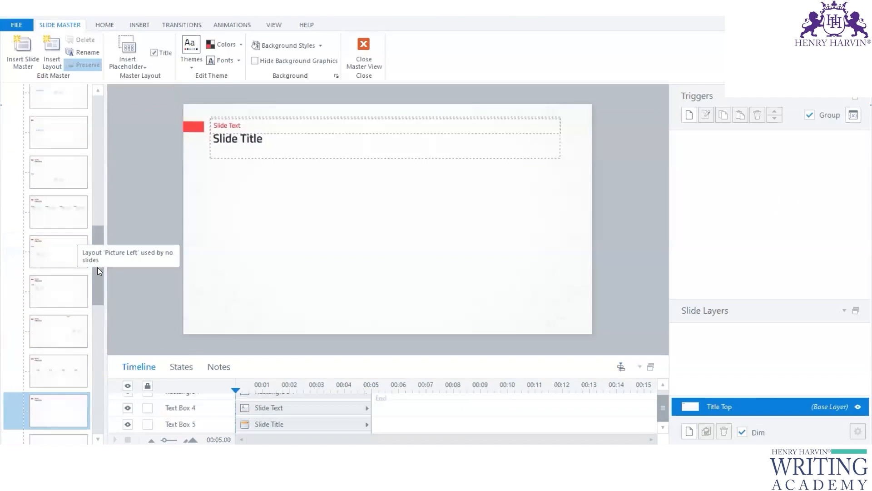
# Examine the Velocity master's layouts, including 5 Pictures Bottom and the red rectangle on the Title Content layout
pyautogui.moveTo(101, 210); pyautogui.dragTo(99, 331)
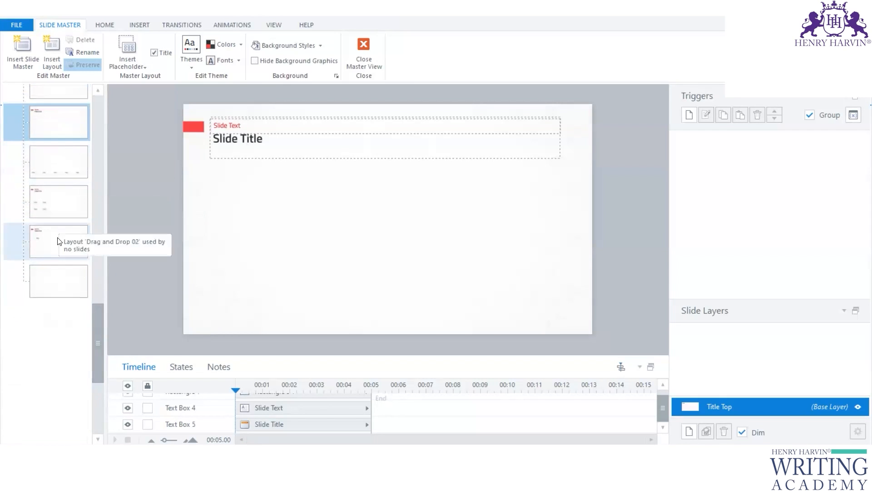
pyautogui.click(88, 225)
pyautogui.click(60, 200)
pyautogui.click(59, 164)
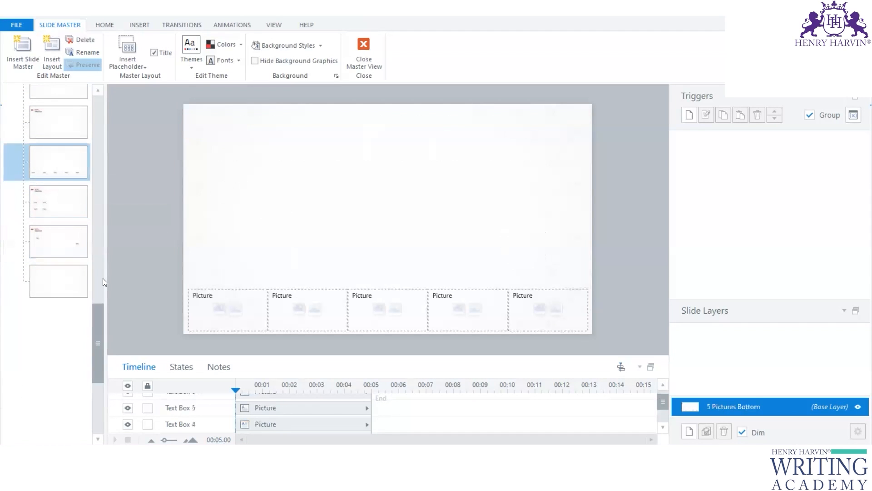
pyautogui.moveTo(103, 298); pyautogui.dragTo(116, 175)
pyautogui.click(58, 187)
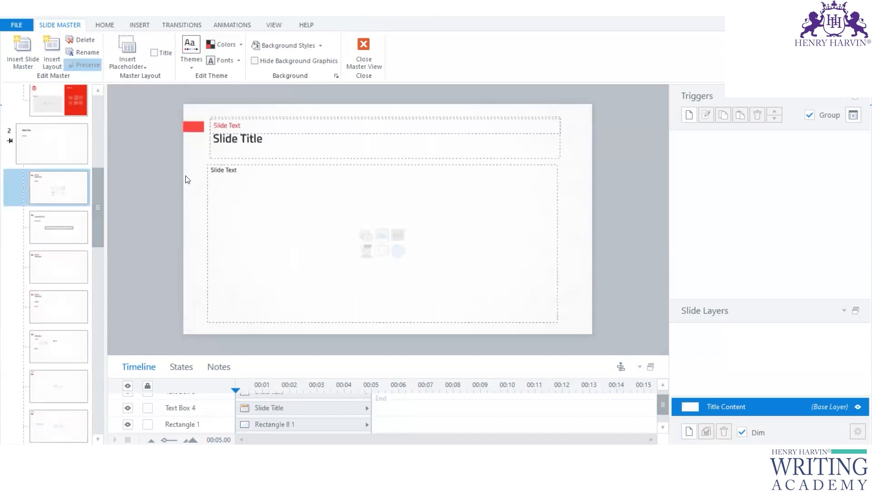
pyautogui.click(192, 128)
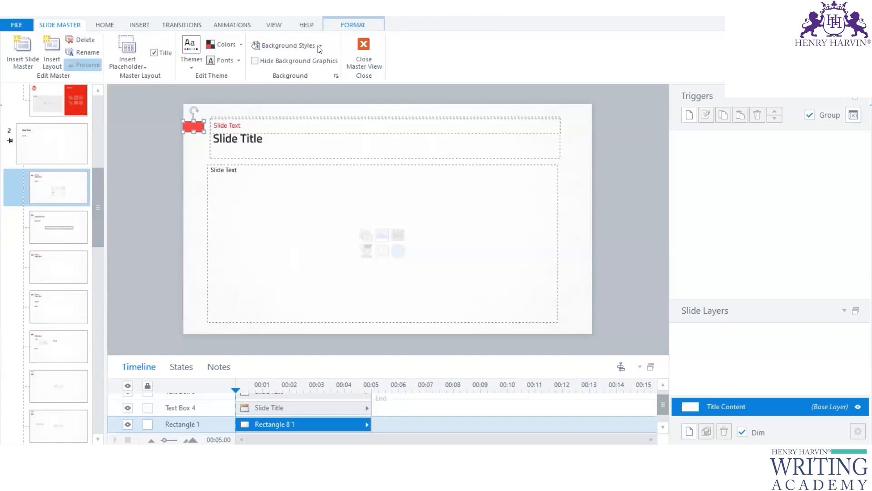
pyautogui.click(64, 147)
pyautogui.click(63, 183)
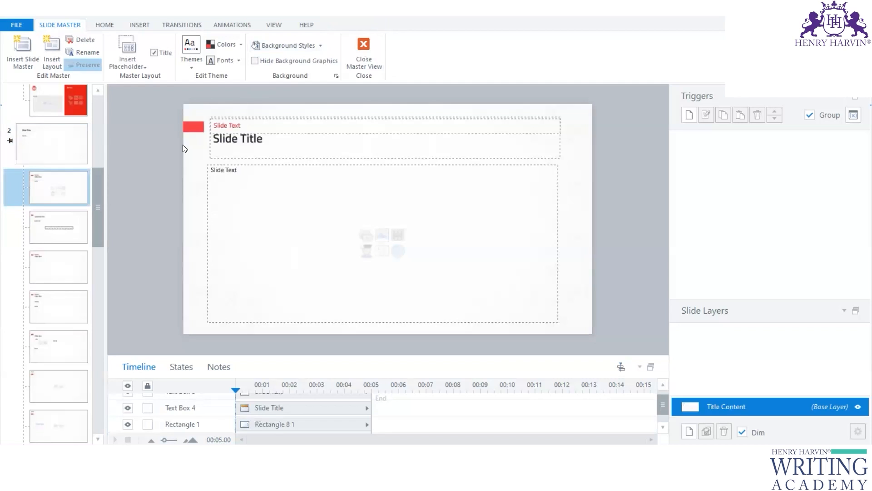
pyautogui.click(187, 131)
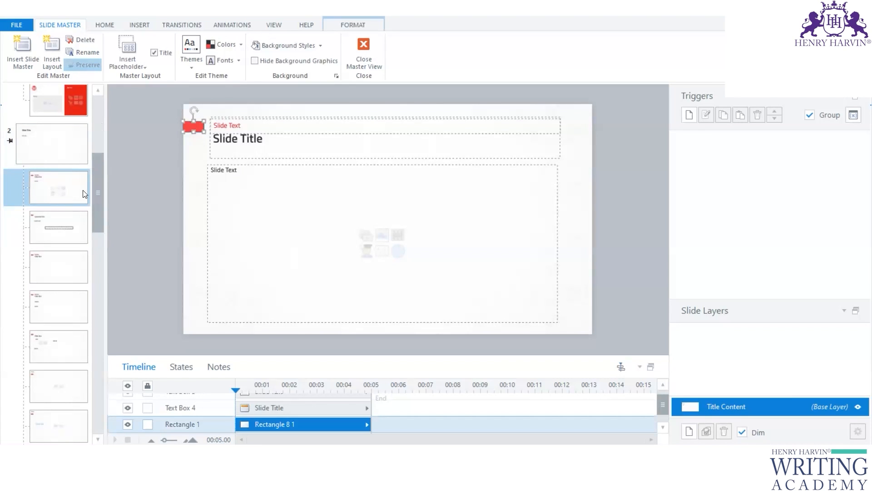
# Compare the Clean slide master with the Velocity slide master and its first few layouts
pyautogui.scroll(10, 54, 137)
pyautogui.click(53, 114)
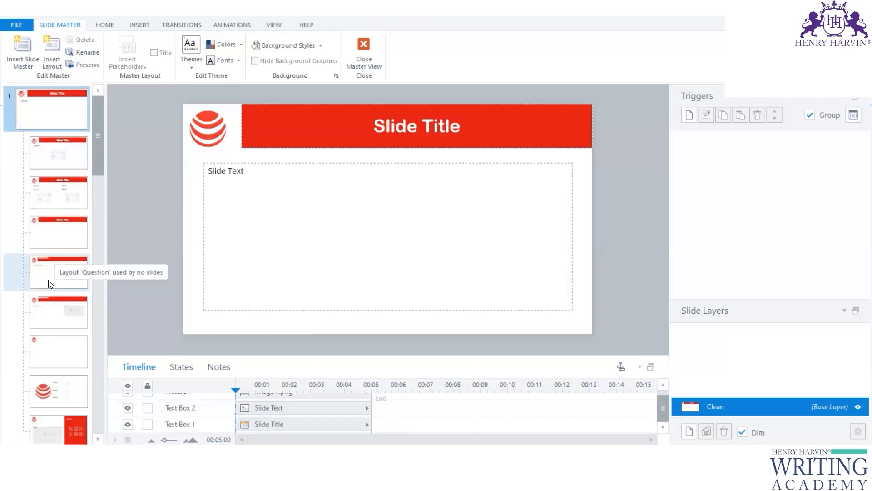
pyautogui.scroll(-6, 50, 280)
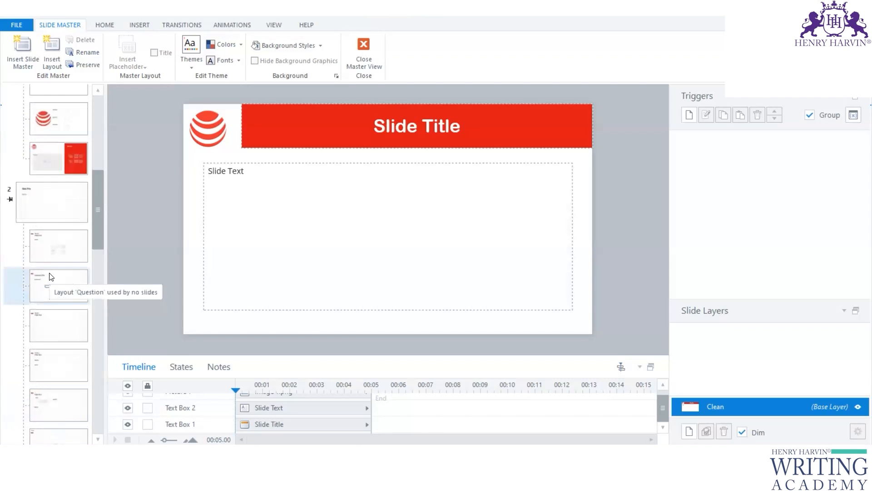
pyautogui.click(55, 196)
pyautogui.click(72, 249)
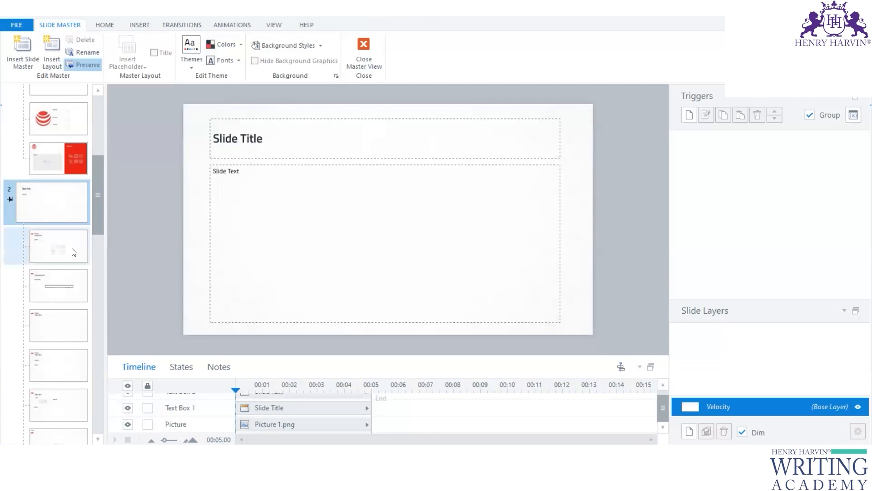
pyautogui.click(64, 291)
pyautogui.click(60, 329)
pyautogui.click(60, 361)
pyautogui.moveTo(102, 199); pyautogui.dragTo(101, 128)
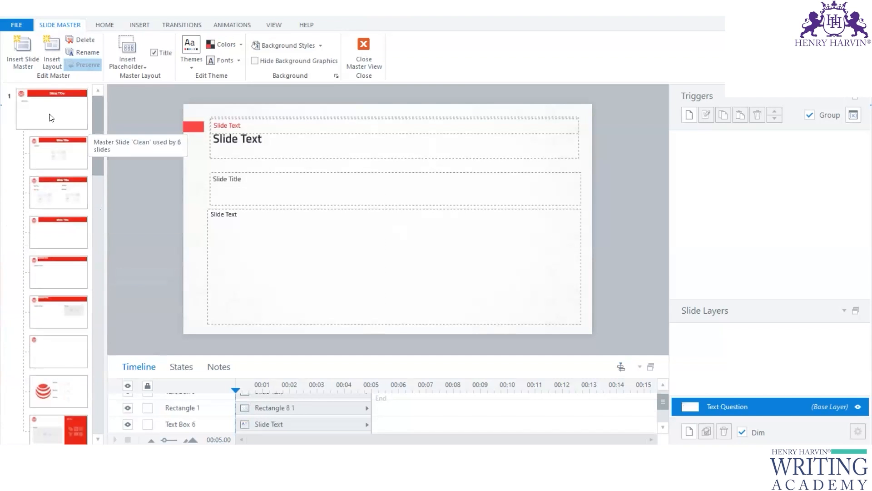
pyautogui.click(77, 118)
pyautogui.click(205, 125)
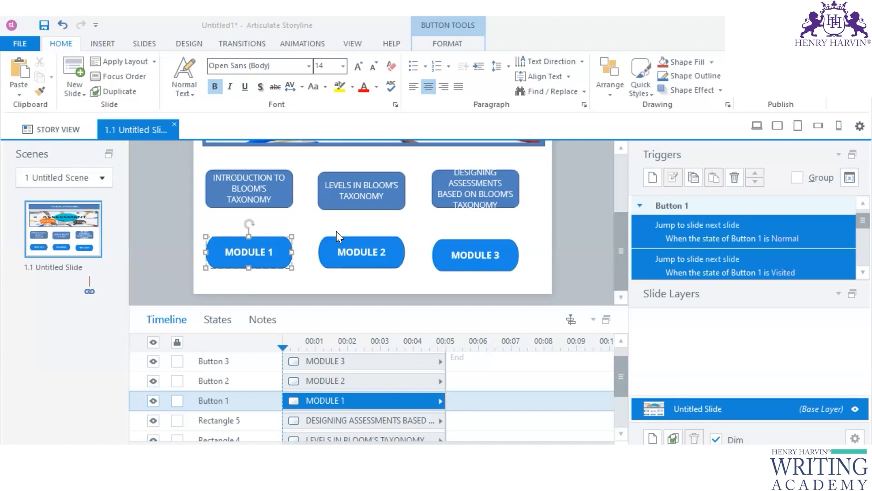
# Lock the MODULE 2 button in the timeline and unlock it again
pyautogui.click(172, 380)
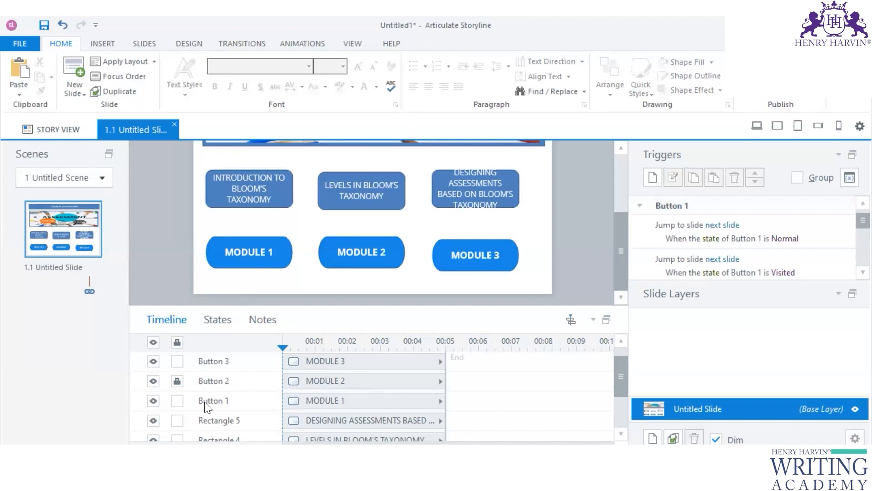
pyautogui.click(177, 381)
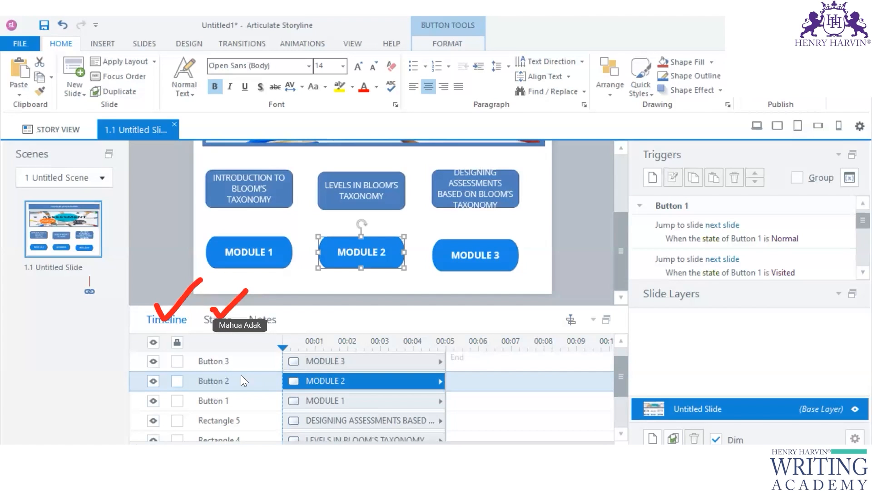
# Edit the MODULE 2 button's Disabled state and apply the orange Pill Style 1 - Accent 6 button style
pyautogui.click(223, 321)
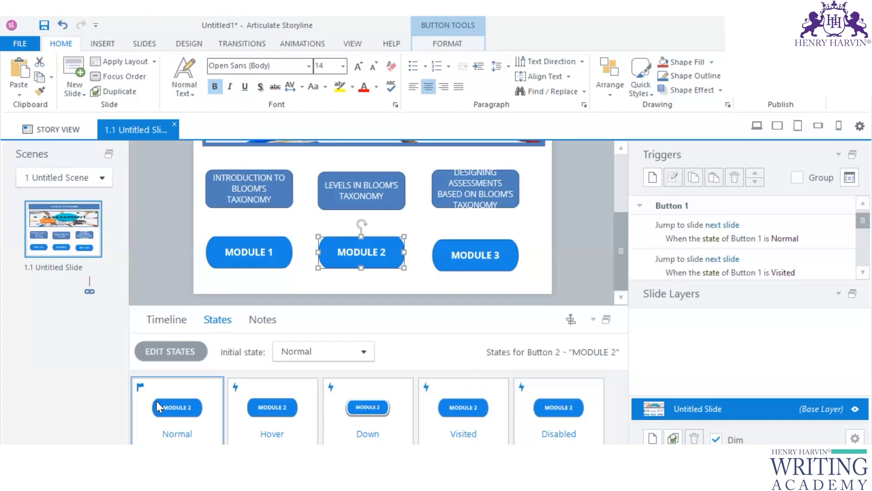
pyautogui.click(164, 351)
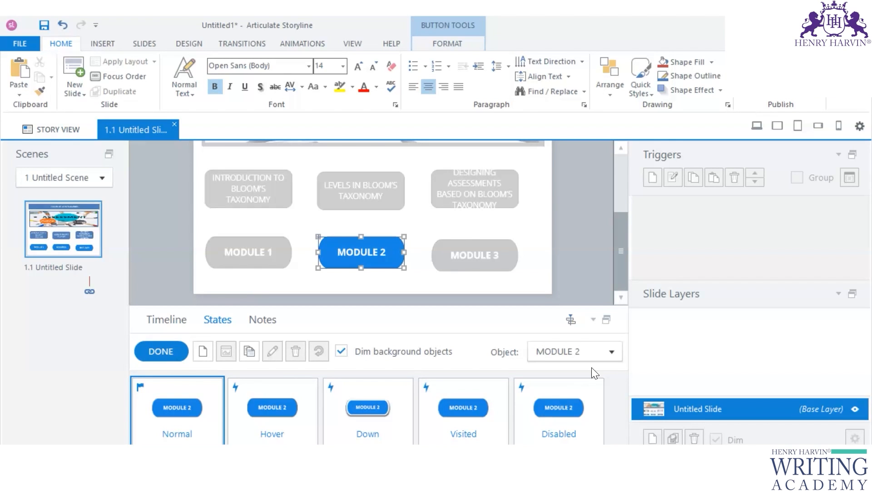
pyautogui.click(613, 355)
pyautogui.click(551, 419)
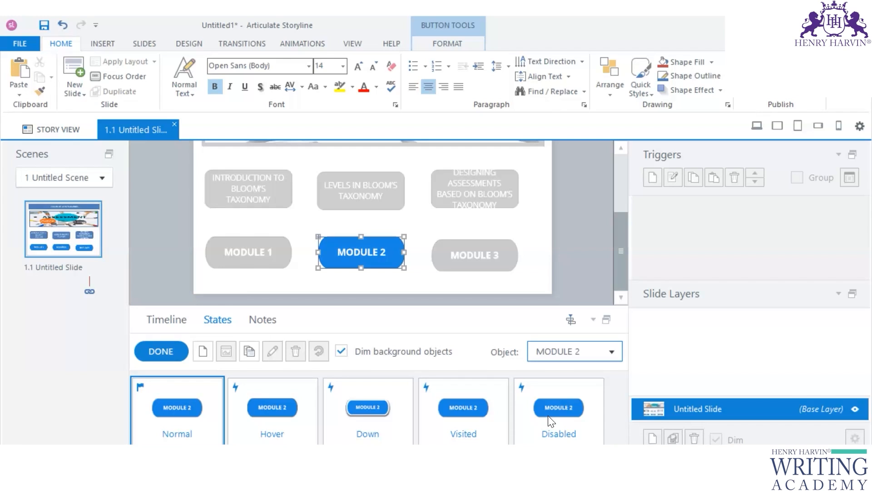
pyautogui.click(551, 419)
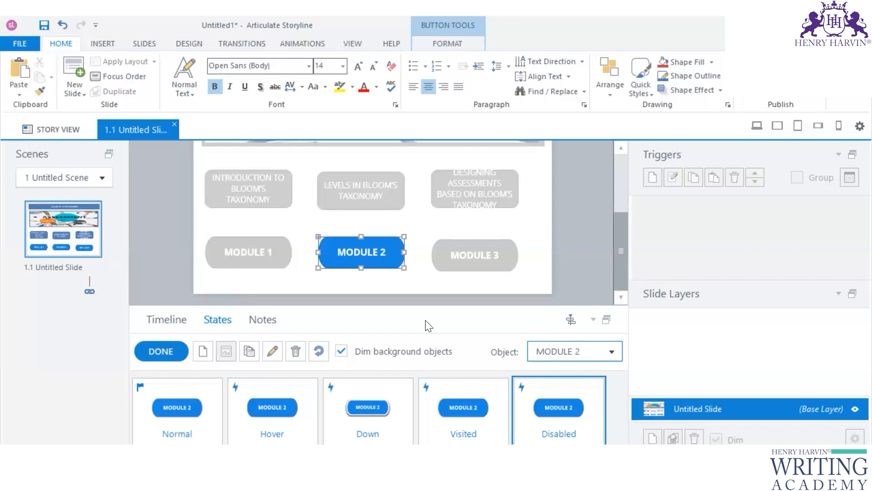
pyautogui.click(443, 42)
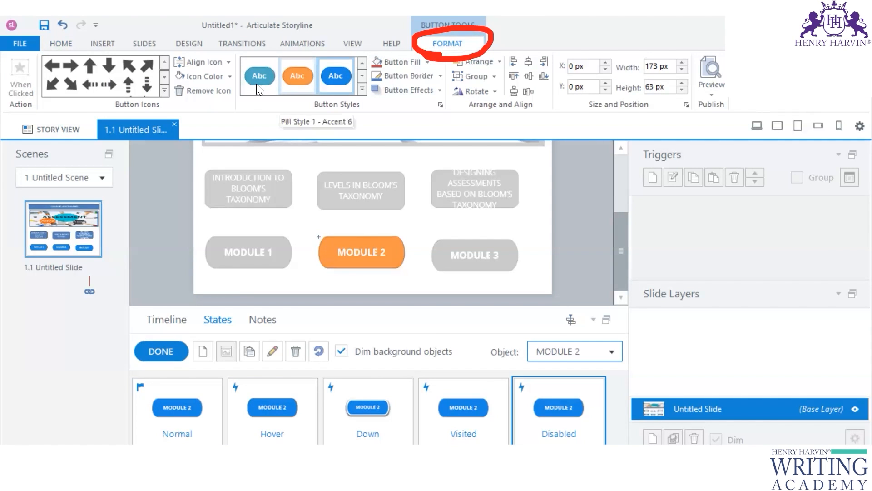
pyautogui.click(298, 77)
pyautogui.click(436, 280)
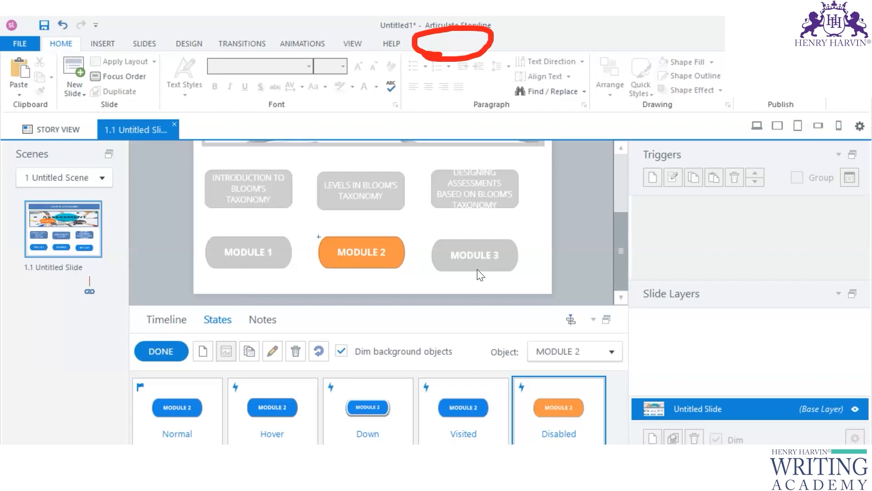
# Apply the light grey button style with black text to the MODULE 2 button's Disabled state
pyautogui.click(383, 249)
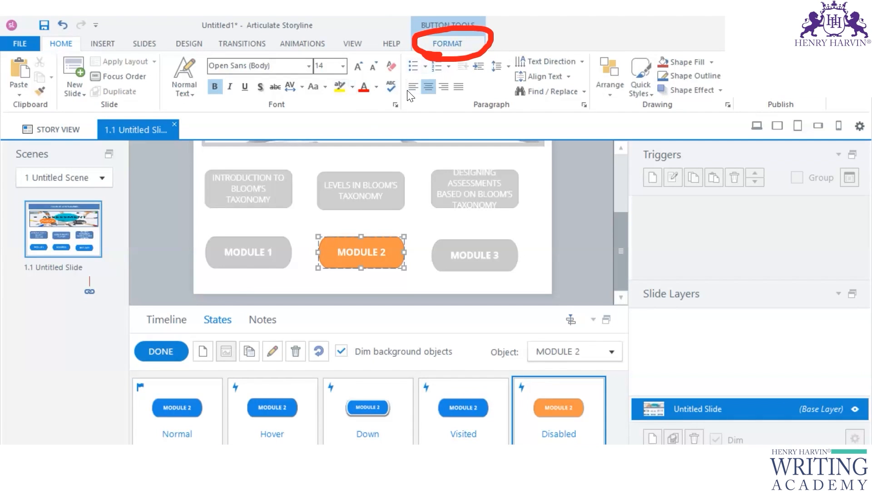
pyautogui.click(448, 44)
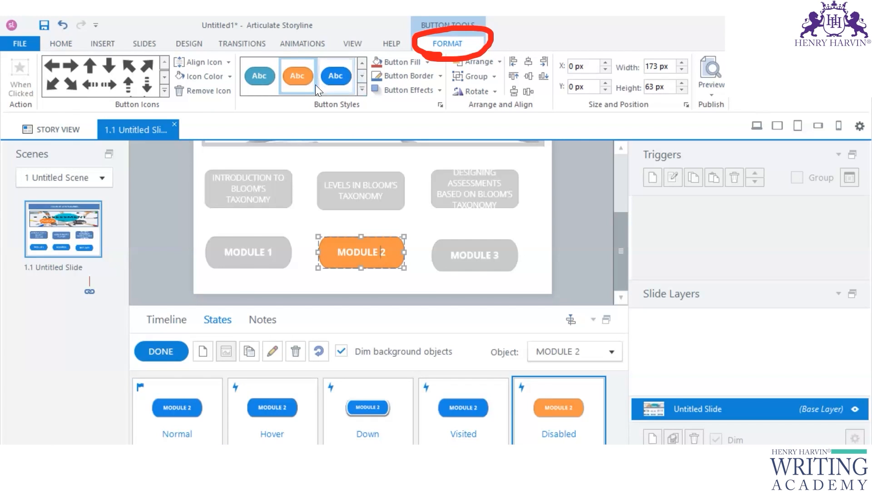
pyautogui.scroll(-1, 312, 84)
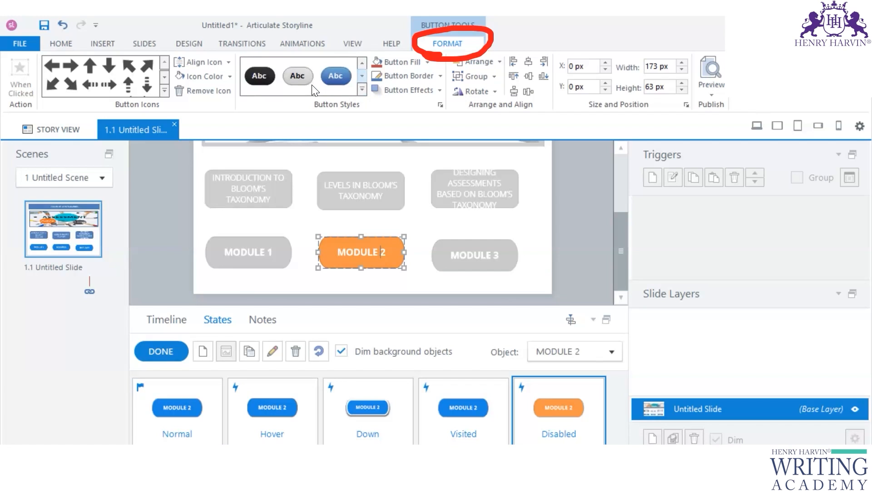
pyautogui.click(312, 85)
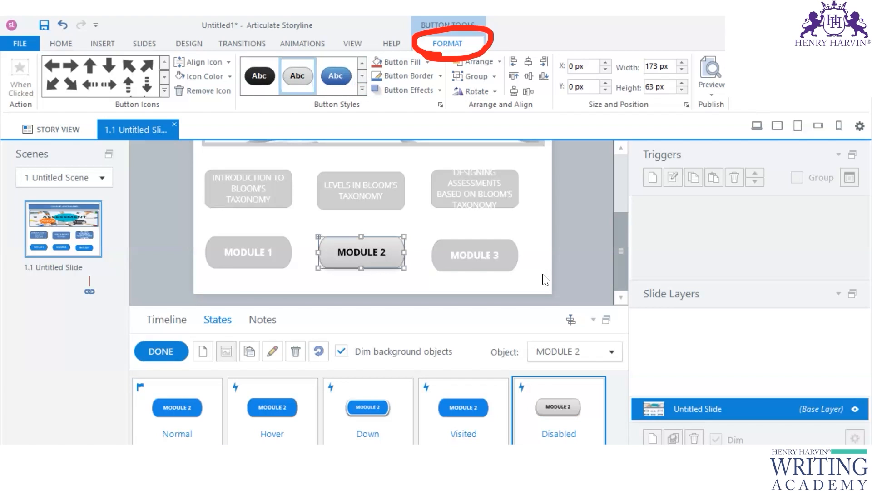
pyautogui.click(545, 280)
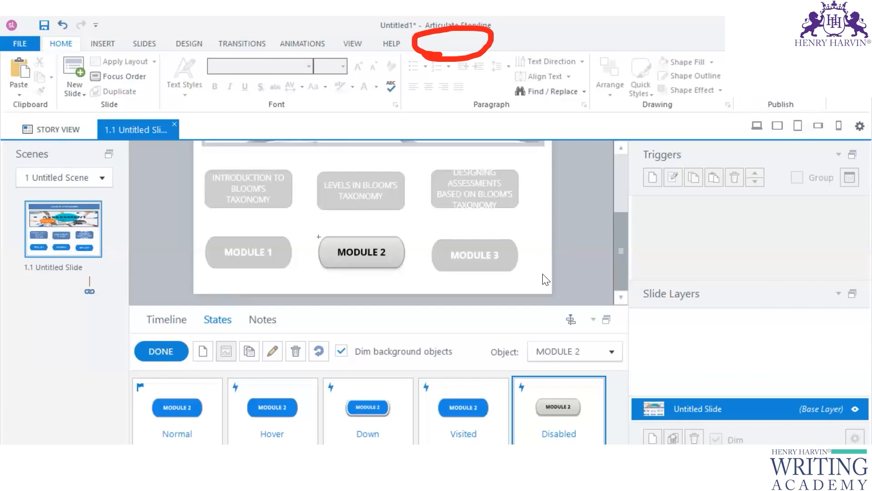
# Delete the MODULE 2 and MODULE 3 buttons from slide 1.1
pyautogui.click(254, 259)
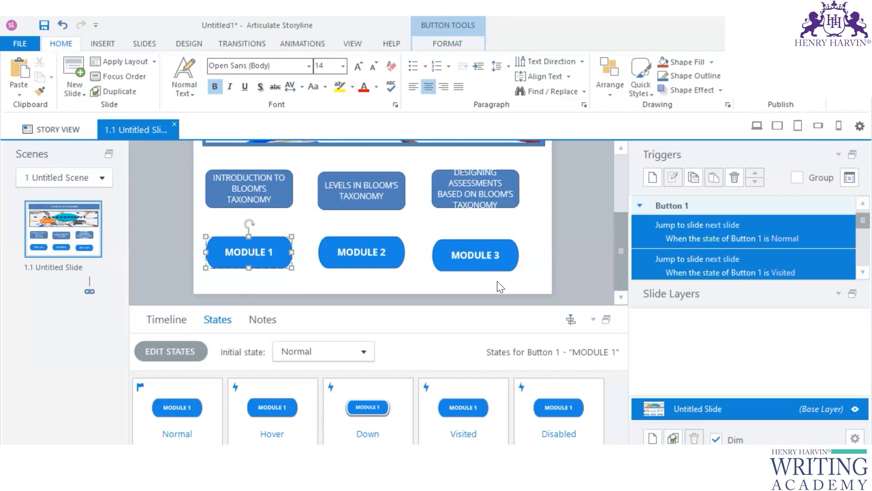
pyautogui.click(382, 252)
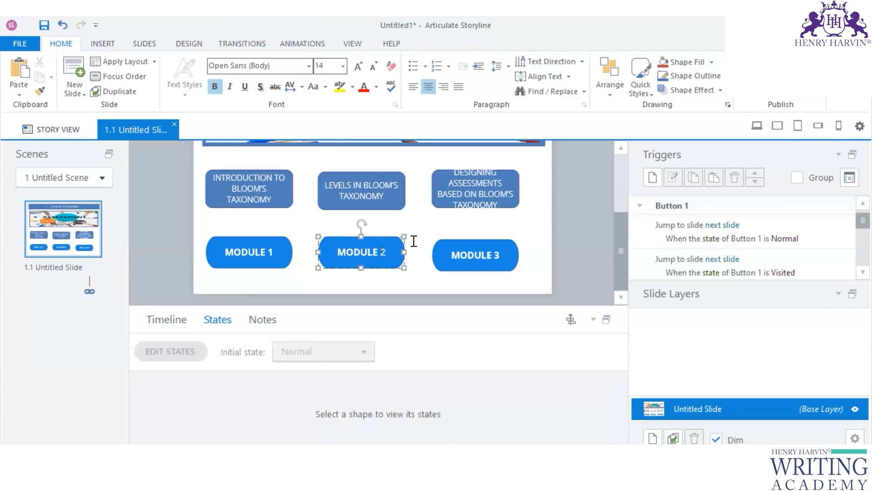
pyautogui.click(403, 269)
pyautogui.press('Delete')
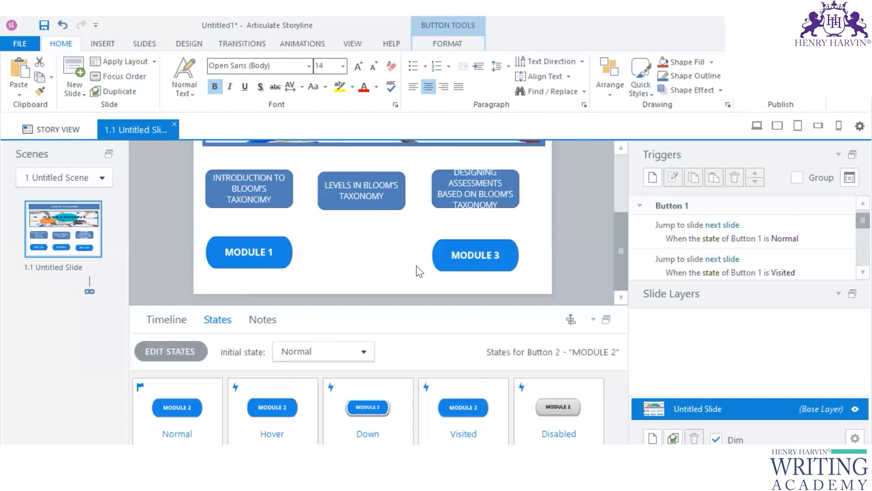
pyautogui.click(450, 247)
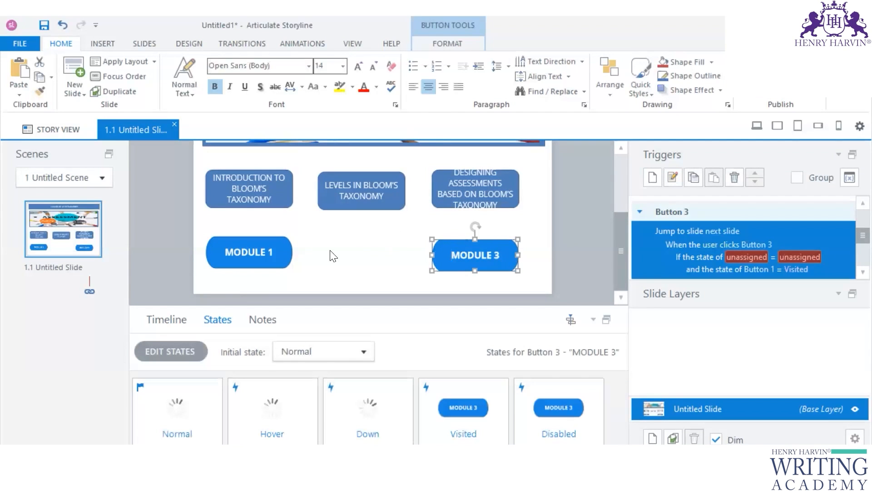
pyautogui.press('Delete')
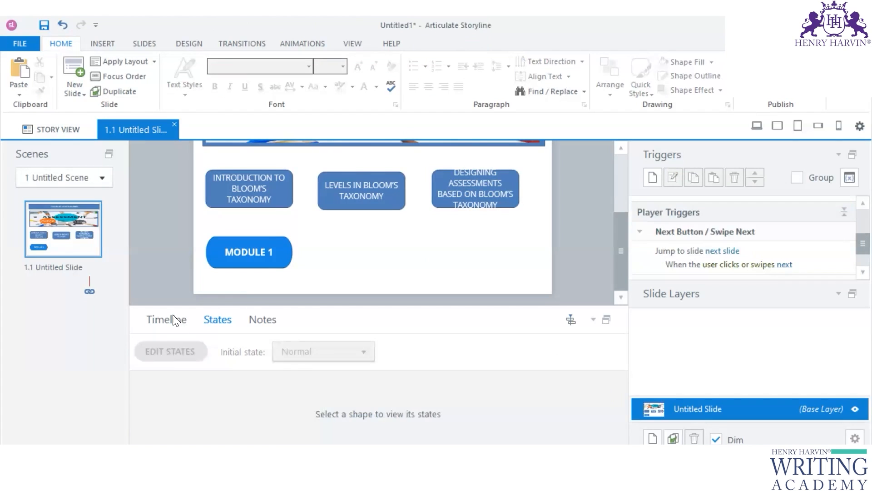
# Rename the MODULE 1 button's timeline object as Button M1
pyautogui.click(175, 320)
pyautogui.click(209, 380)
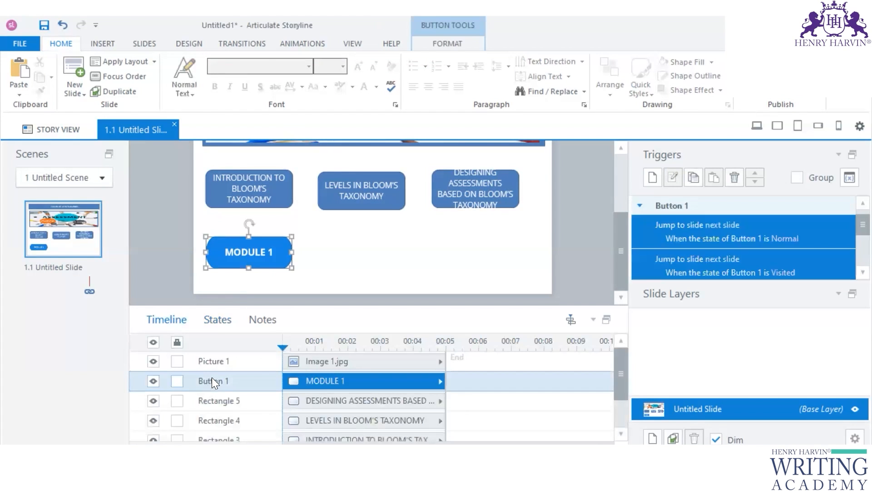
pyautogui.doubleClick(230, 379)
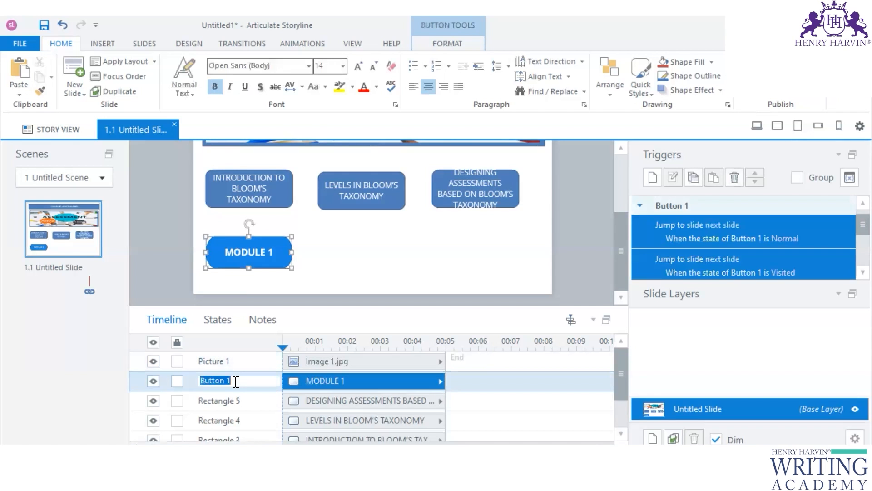
pyautogui.click(235, 382)
pyautogui.press('BackSpace')
pyautogui.write('M1')
pyautogui.press('Return')
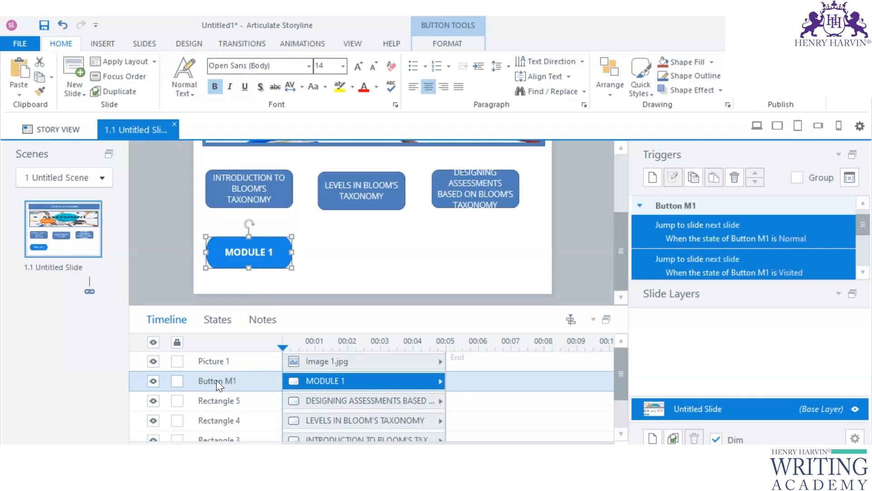
# Edit the MODULE 1 button's Disabled state and apply the light grey rounded button style with black text
pyautogui.click(221, 320)
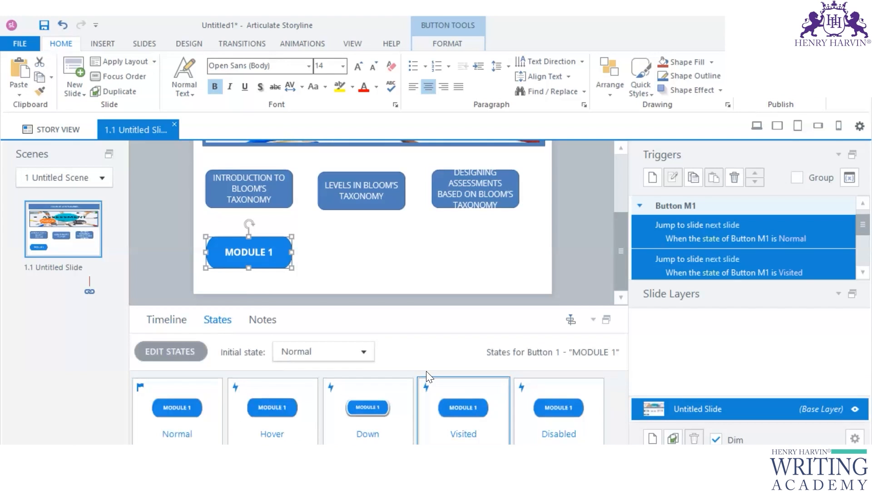
pyautogui.click(180, 351)
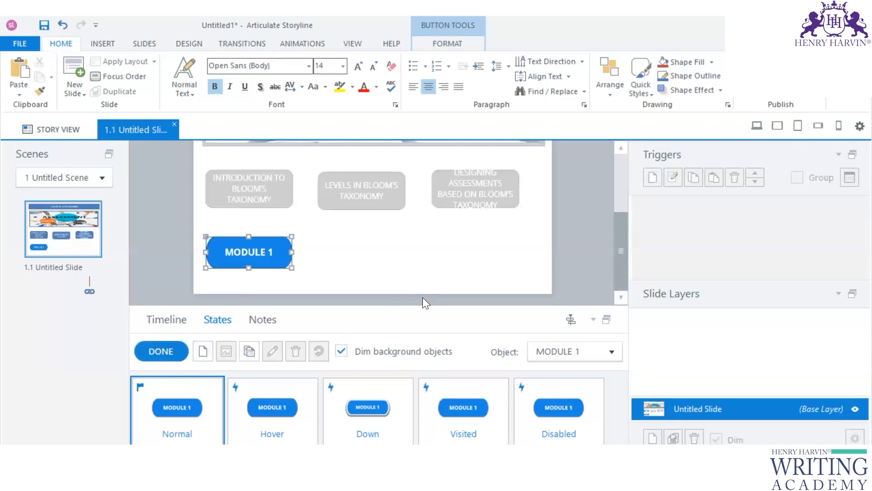
pyautogui.click(551, 410)
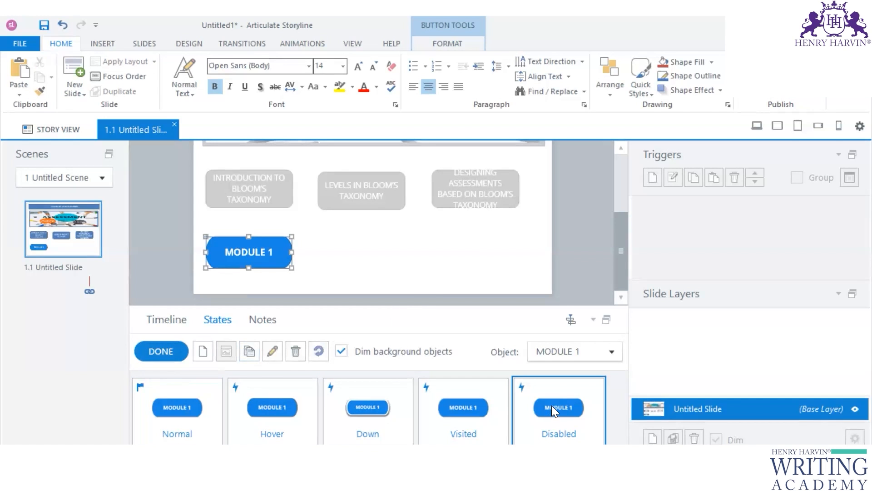
pyautogui.click(444, 43)
pyautogui.click(363, 89)
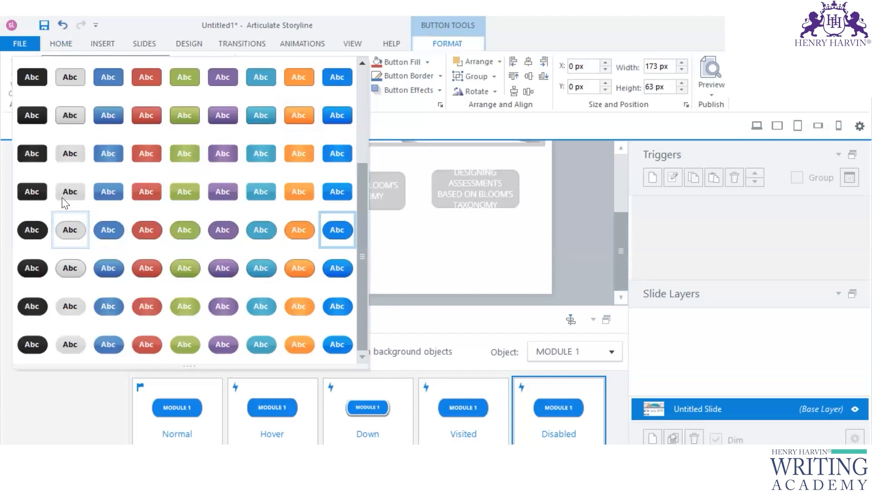
pyautogui.click(69, 230)
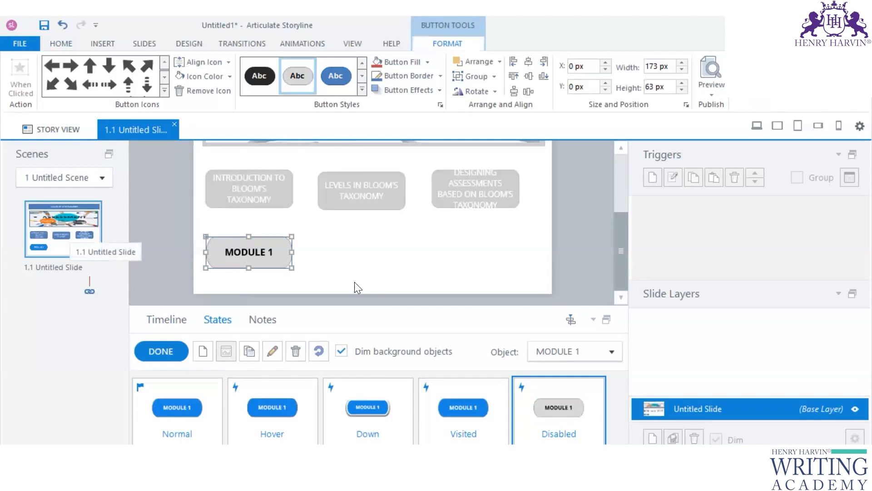
# Apply a solid green button style to the MODULE 1 button's Visited state
pyautogui.click(459, 407)
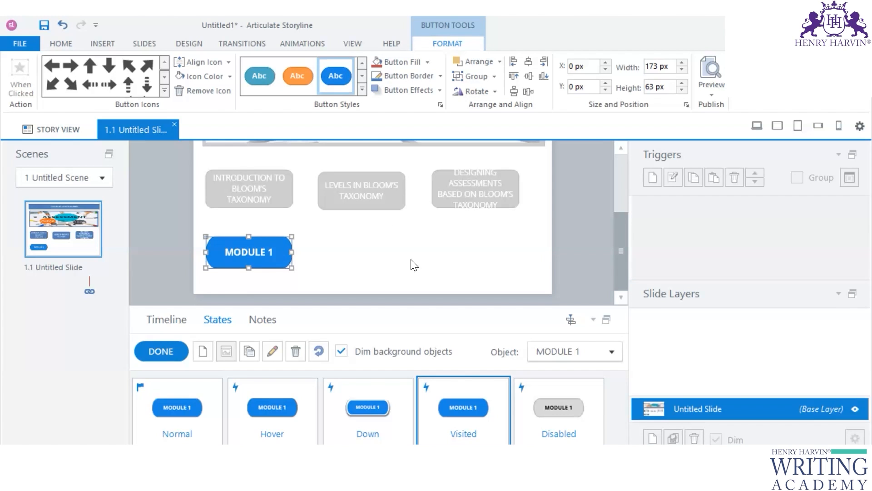
pyautogui.click(362, 89)
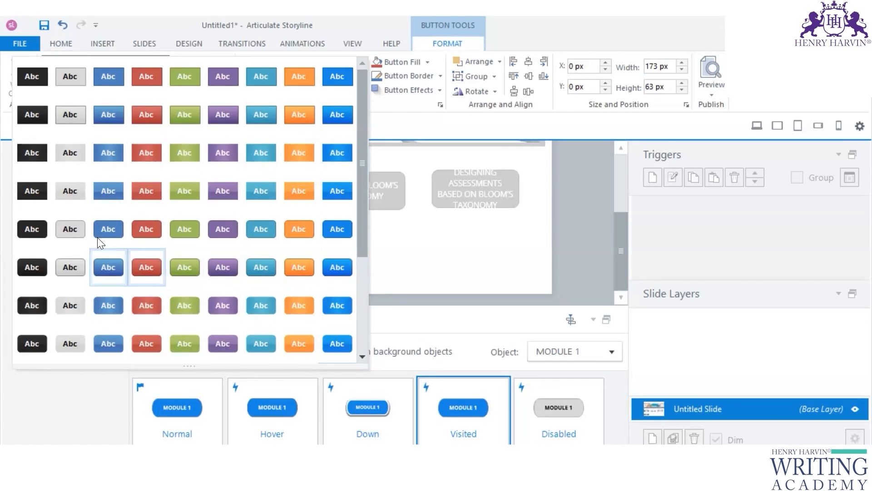
pyautogui.click(199, 239)
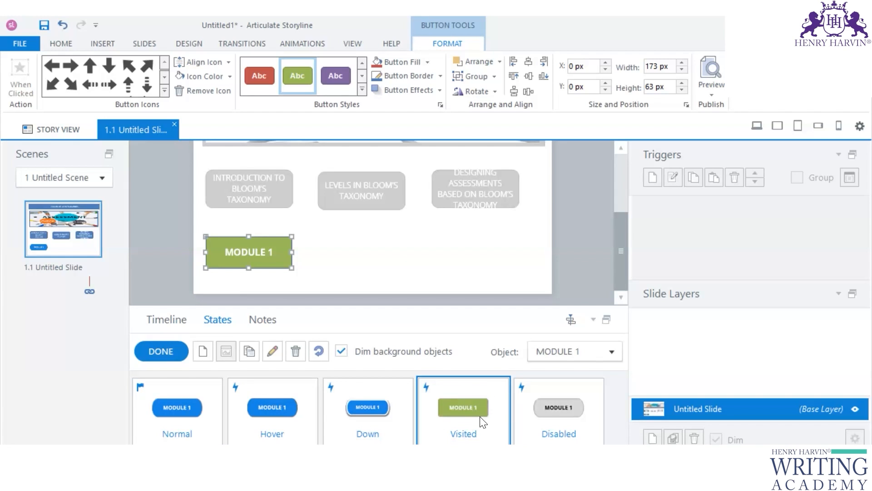
# Apply a teal button style to the MODULE 1 button's Hover state and finish editing its states
pyautogui.click(292, 405)
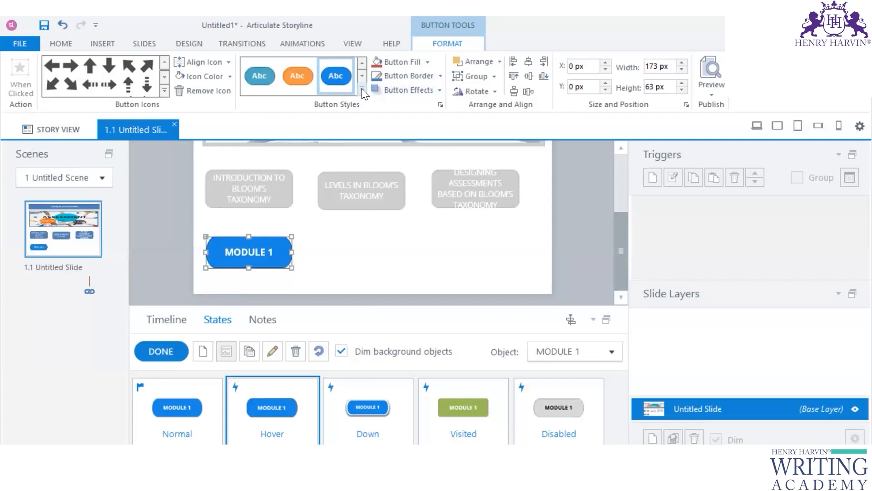
pyautogui.click(362, 89)
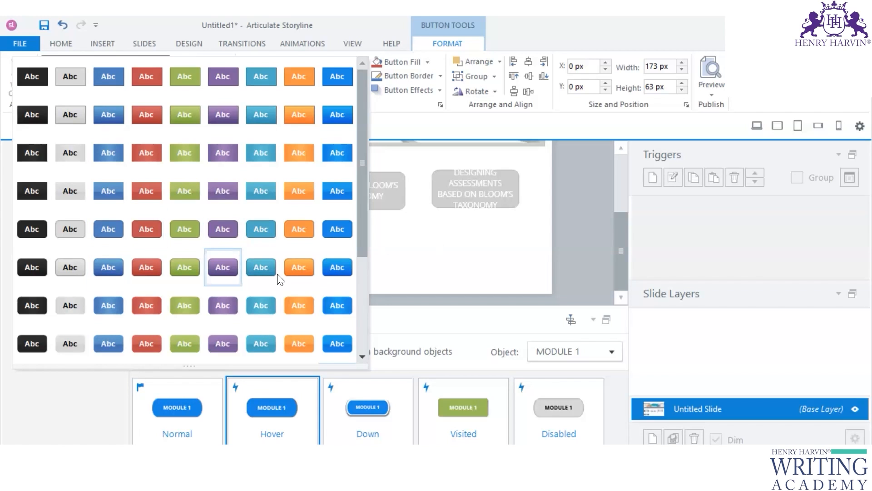
pyautogui.click(259, 225)
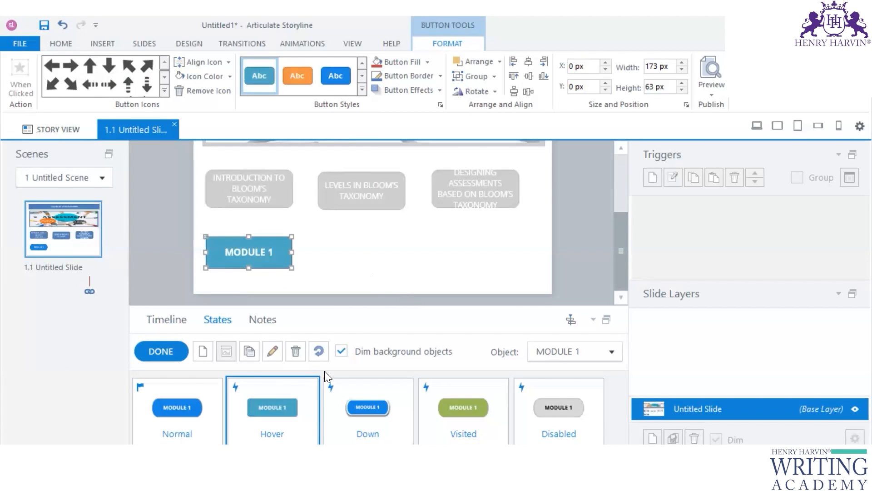
pyautogui.click(158, 349)
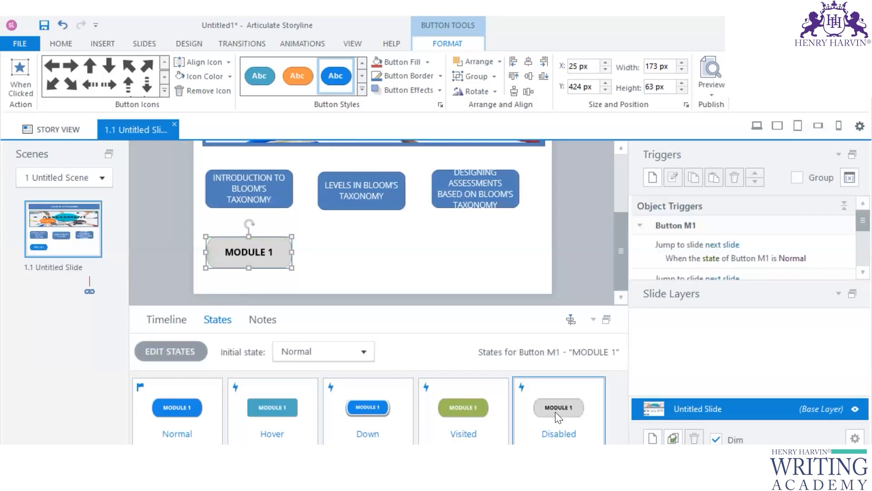
# Duplicate the MODULE 1 button under the second and third topic boxes and relabel the copies MODULE 2 and MODULE 3
pyautogui.click(180, 314)
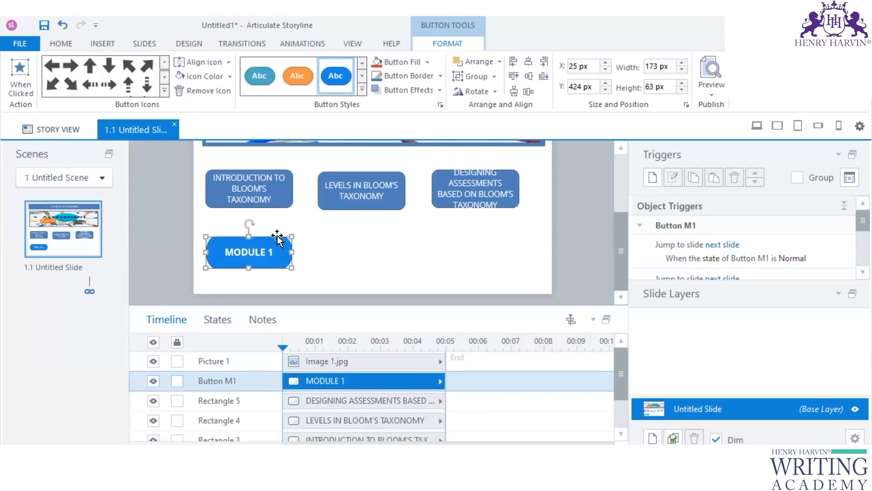
pyautogui.moveTo(279, 236); pyautogui.dragTo(498, 234)
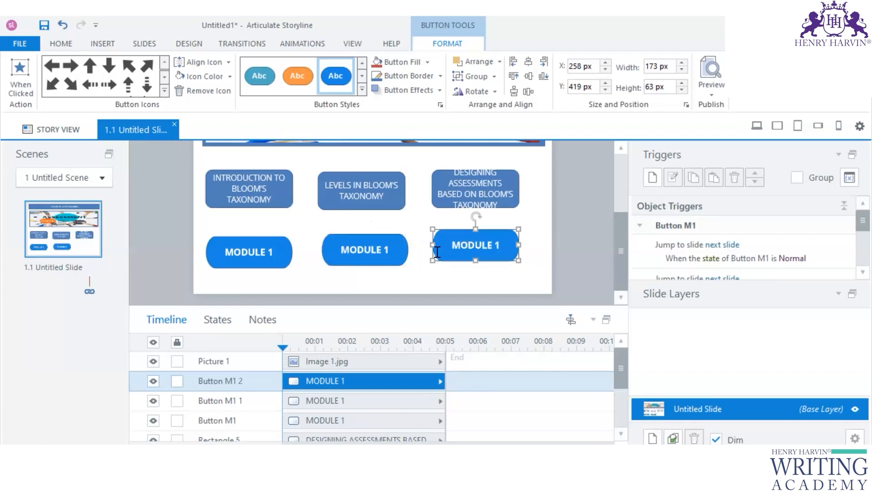
pyautogui.click(386, 251)
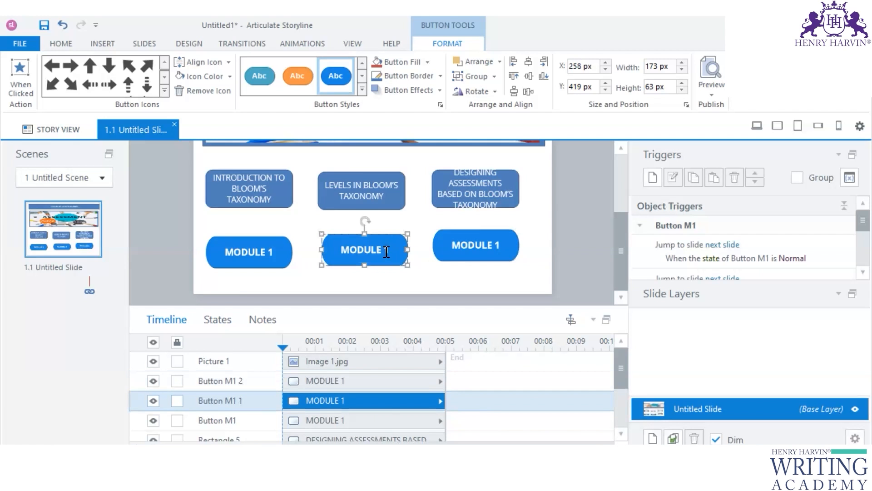
pyautogui.doubleClick(387, 250)
pyautogui.write('2')
pyautogui.click(498, 244)
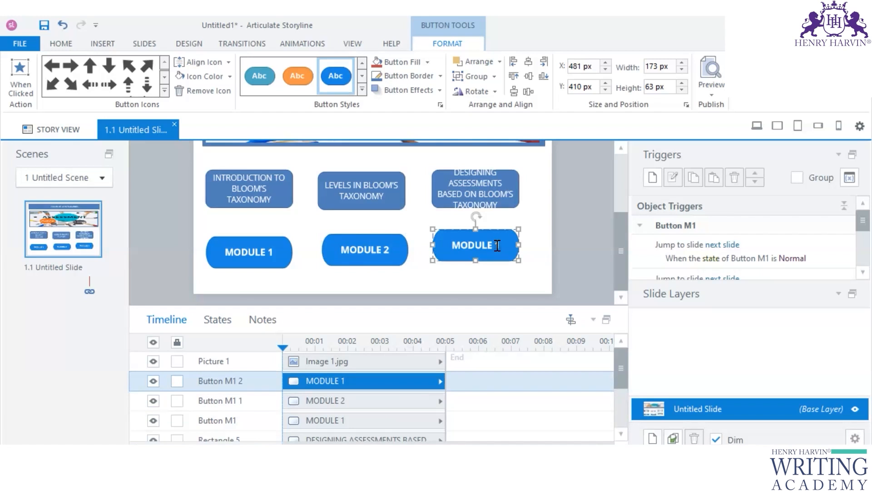
pyautogui.doubleClick(497, 246)
pyautogui.write('3')
pyautogui.click(498, 282)
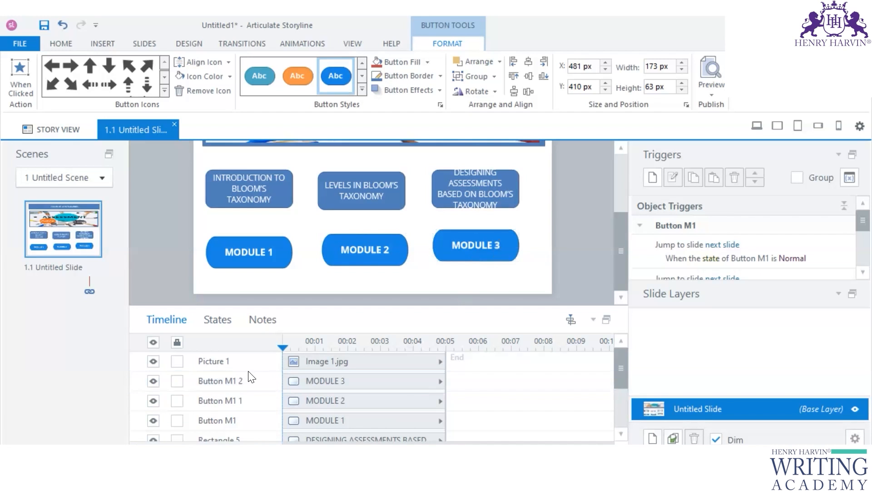
# Rename the timeline objects of the MODULE 2 and MODULE 3 buttons as Button M2 and Button M3
pyautogui.doubleClick(242, 399)
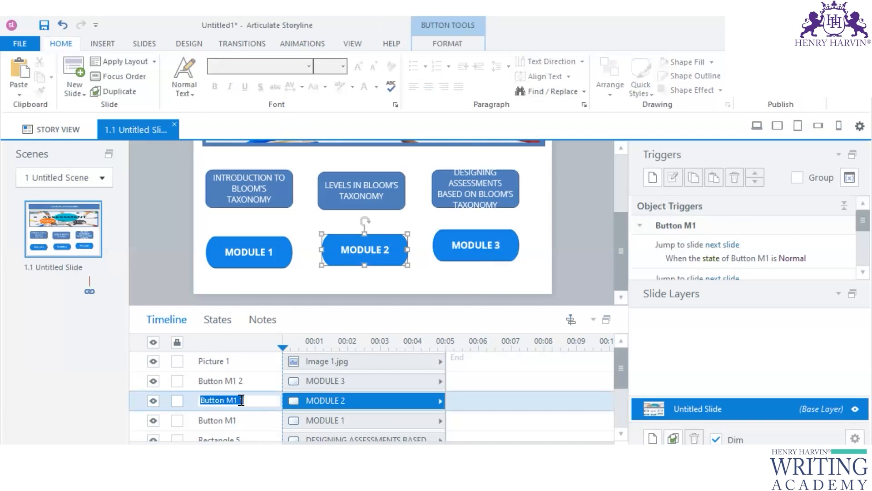
pyautogui.moveTo(247, 400); pyautogui.dragTo(233, 402)
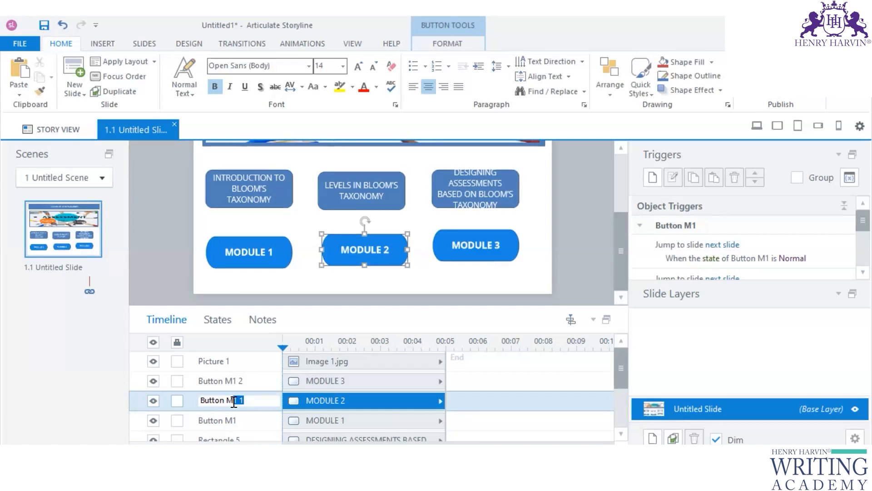
pyautogui.write('2')
pyautogui.doubleClick(240, 381)
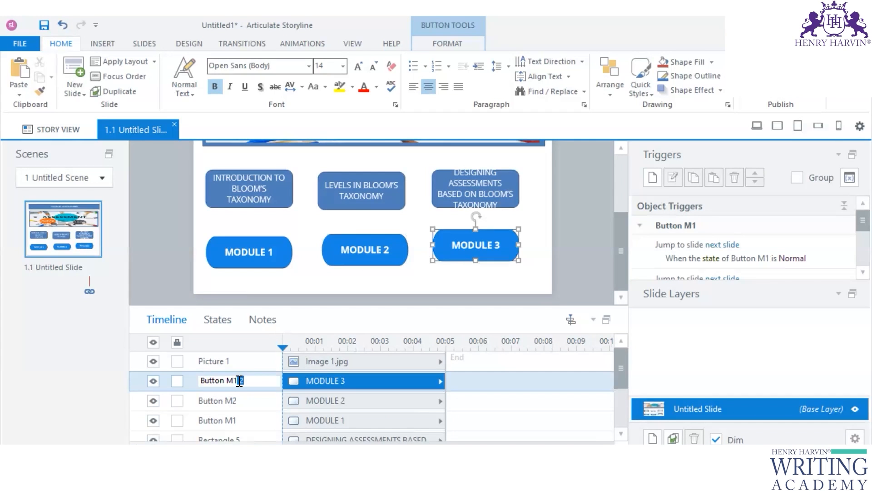
pyautogui.write('3')
pyautogui.click(318, 258)
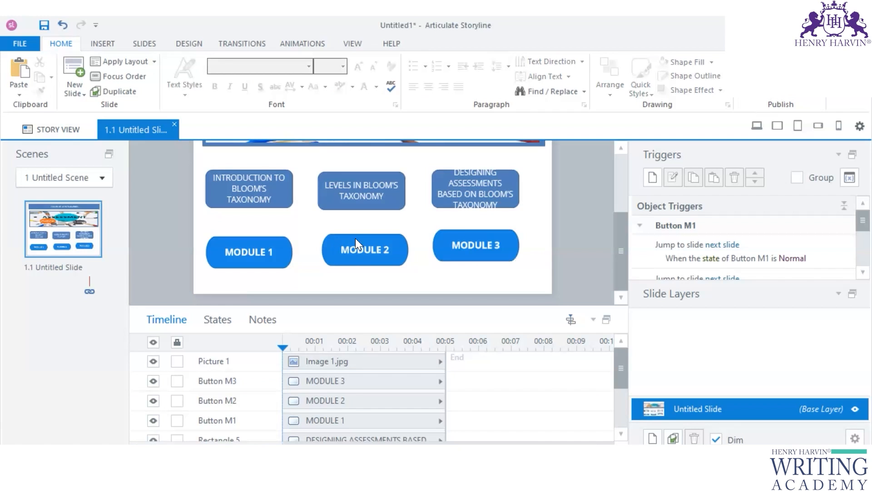
# Examine the states of the MODULE 1, MODULE 2 and MODULE 3 buttons
pyautogui.click(324, 249)
pyautogui.click(274, 238)
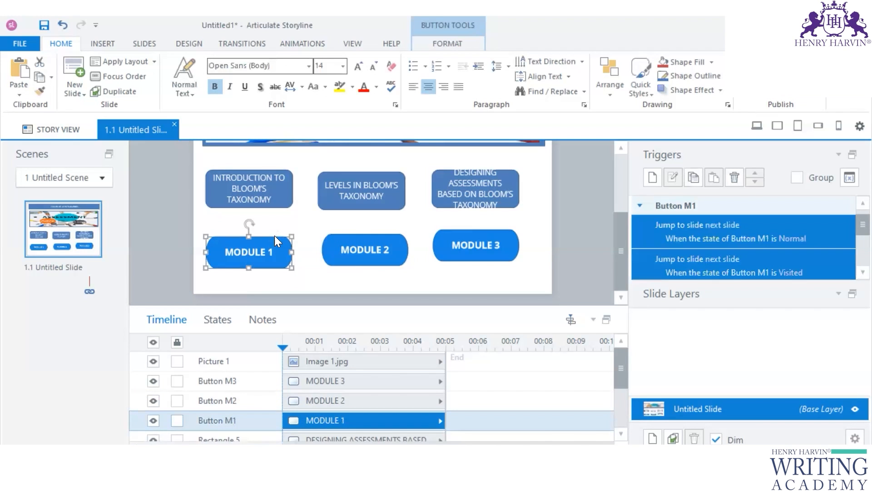
pyautogui.click(216, 319)
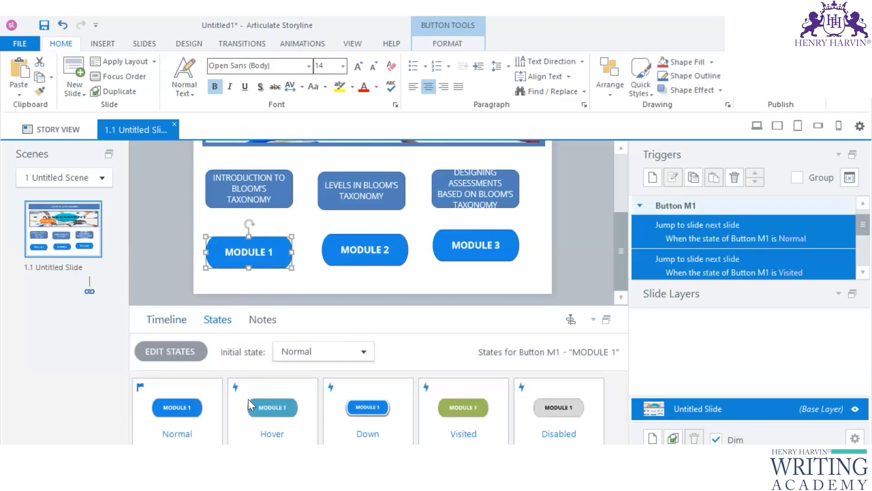
pyautogui.click(389, 261)
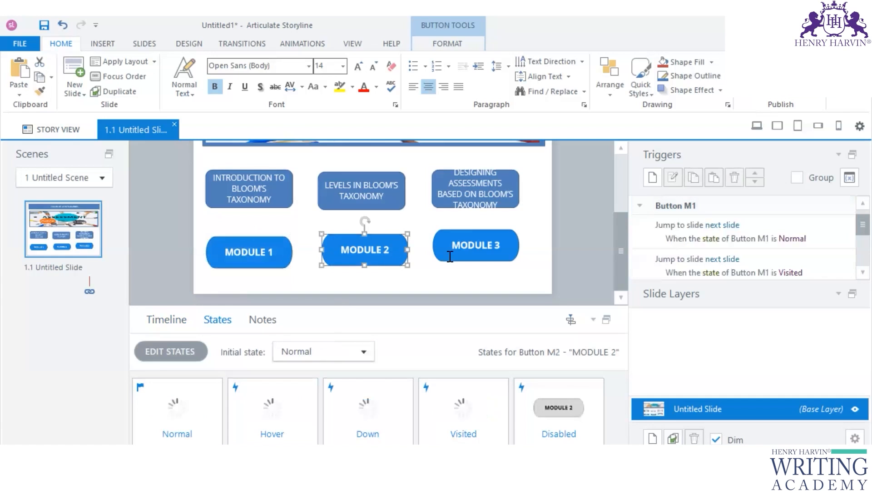
pyautogui.click(454, 256)
pyautogui.click(398, 239)
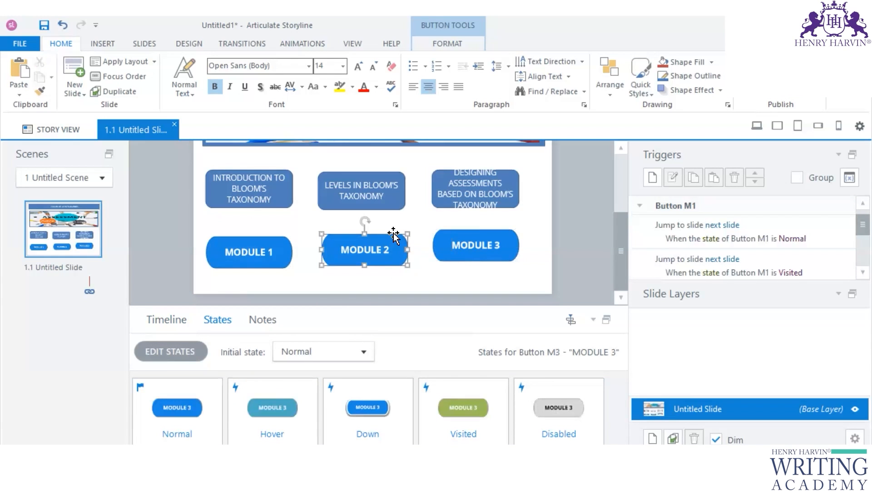
# Set the MODULE 2 button's initial state to Disabled
pyautogui.click(171, 319)
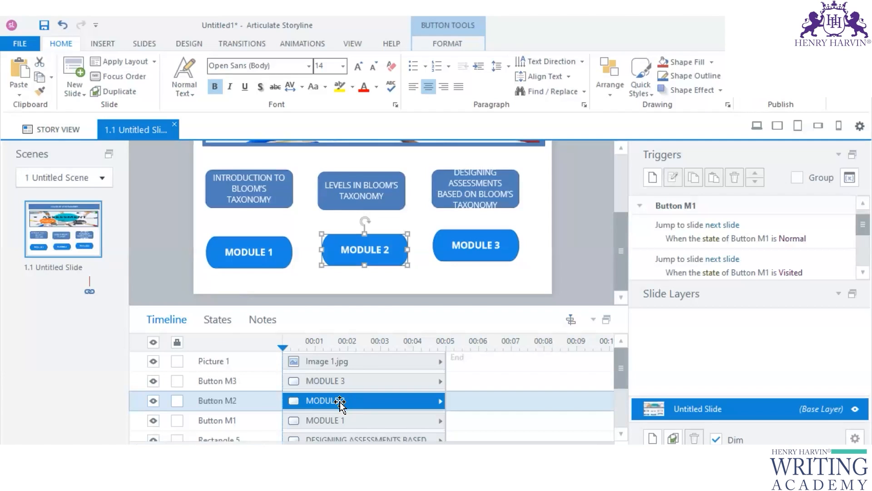
pyautogui.click(218, 320)
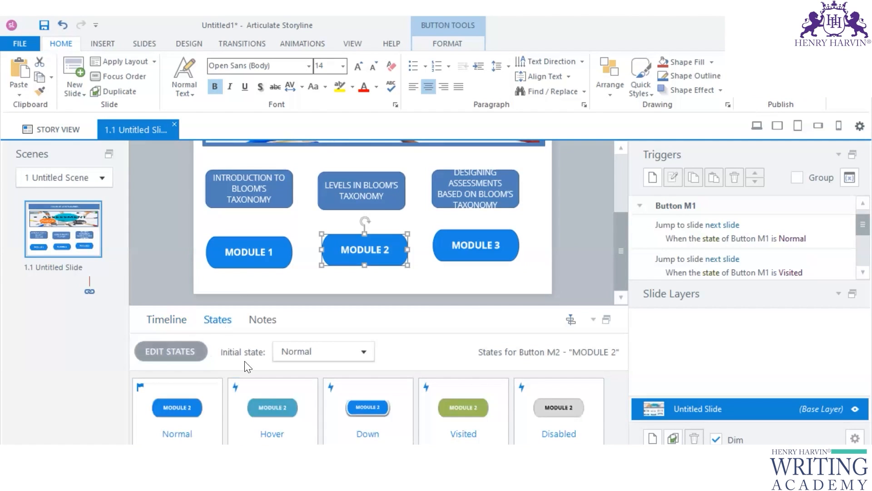
pyautogui.click(363, 354)
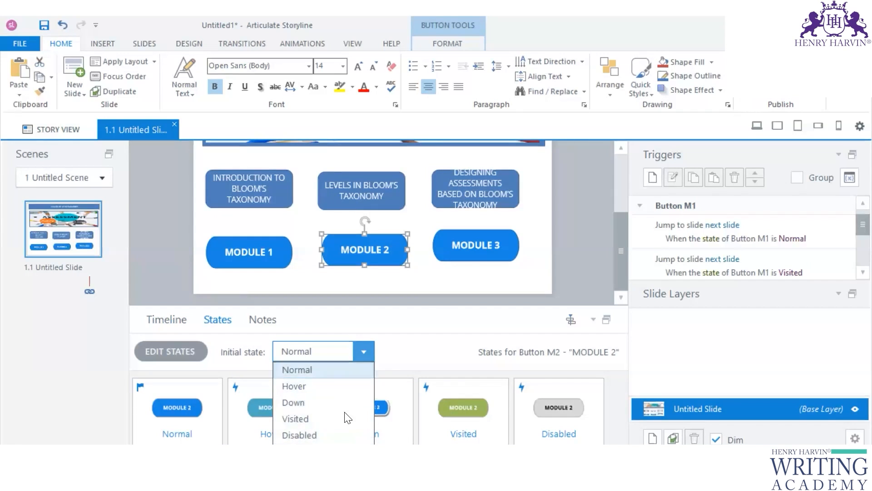
pyautogui.click(300, 435)
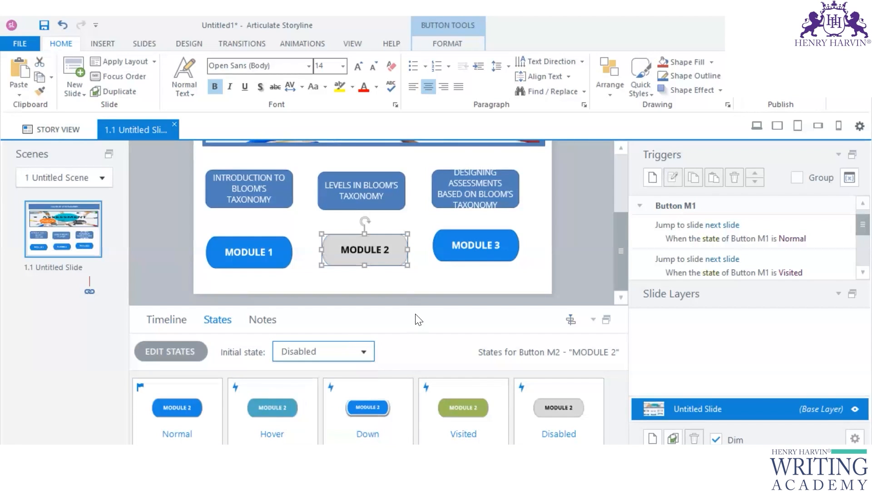
# Set the MODULE 3 button's initial state to Disabled
pyautogui.click(454, 261)
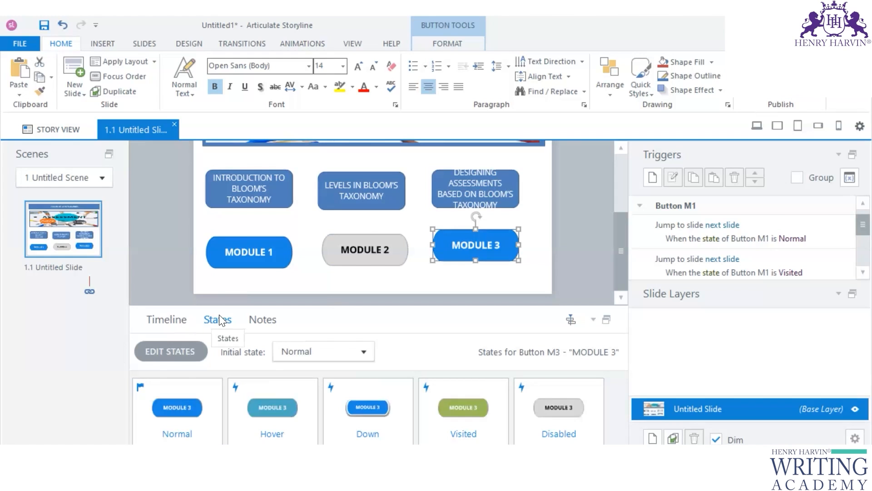
pyautogui.click(365, 348)
pyautogui.click(313, 435)
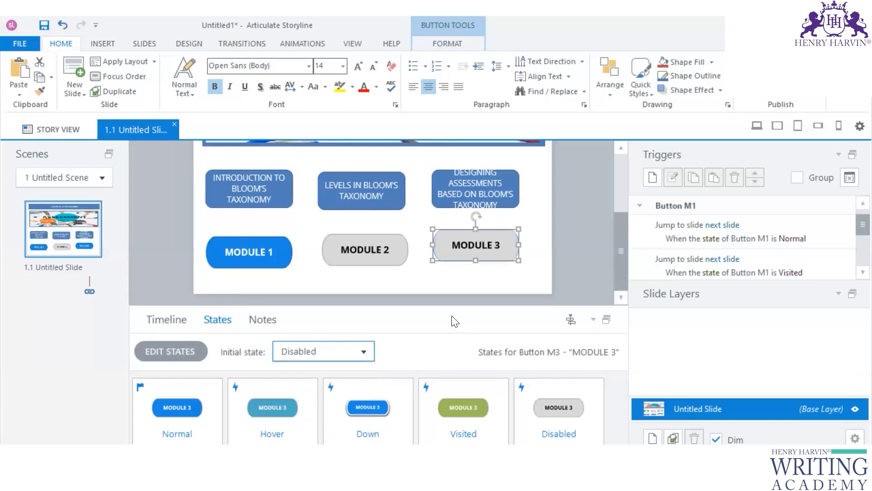
pyautogui.click(453, 302)
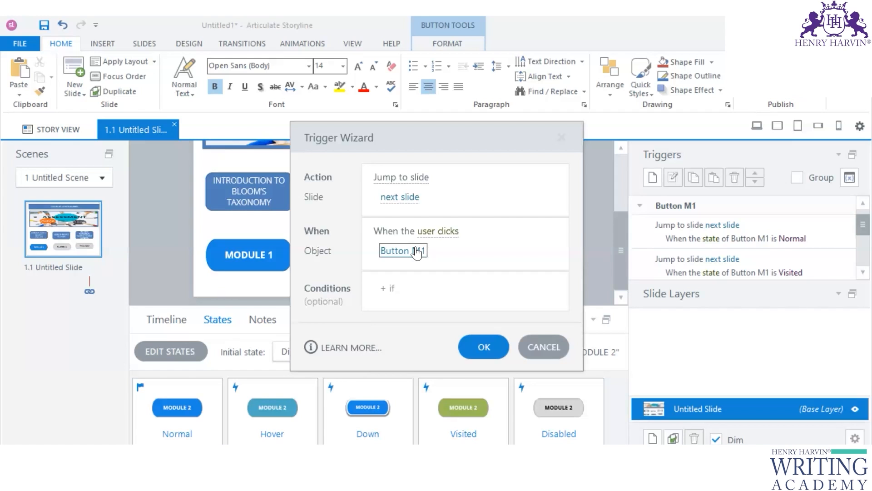
# Add the trigger that jumps to the next slide when the user clicks Button M1
pyautogui.click(484, 347)
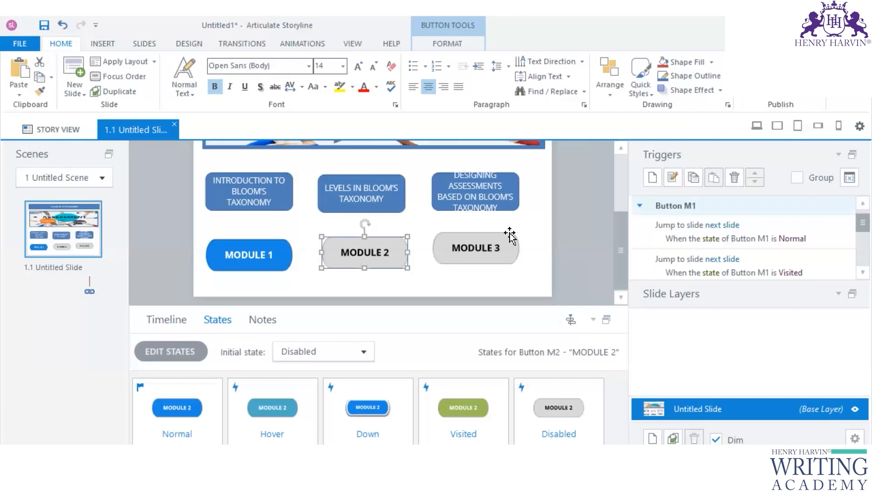
# Create a new trigger whose action changes the state of Button M2 to Normal
pyautogui.click(657, 176)
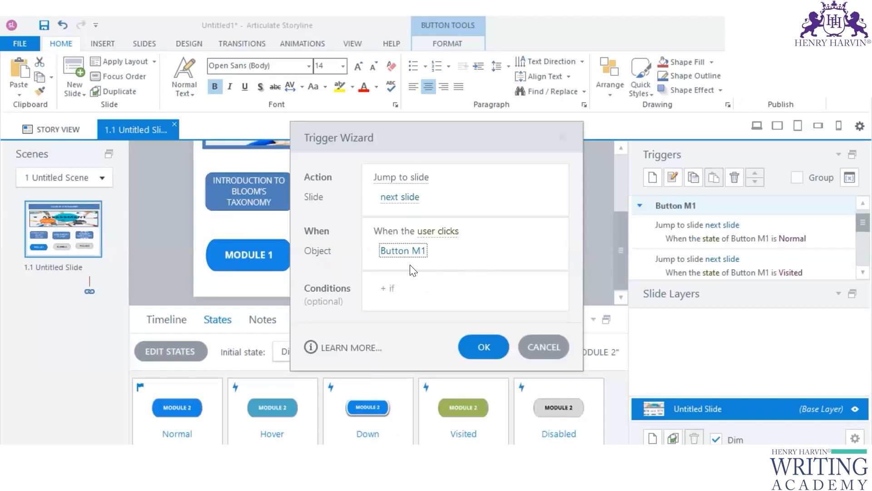
pyautogui.click(397, 203)
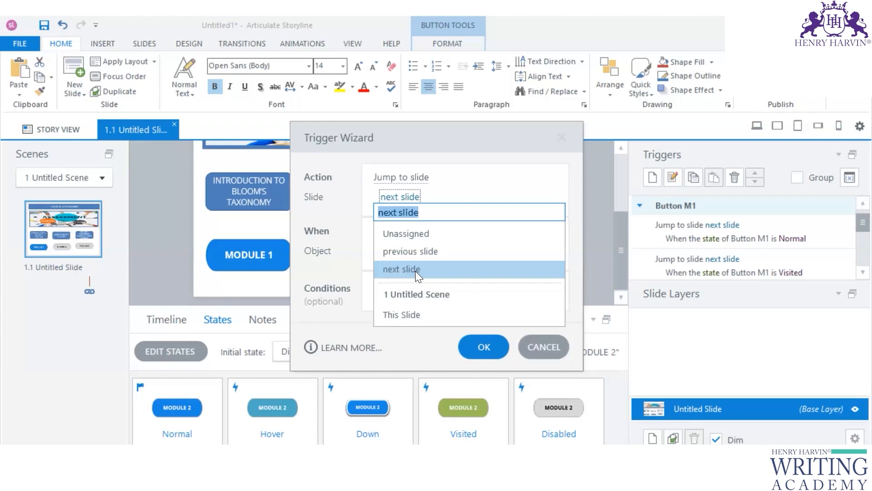
pyautogui.click(415, 271)
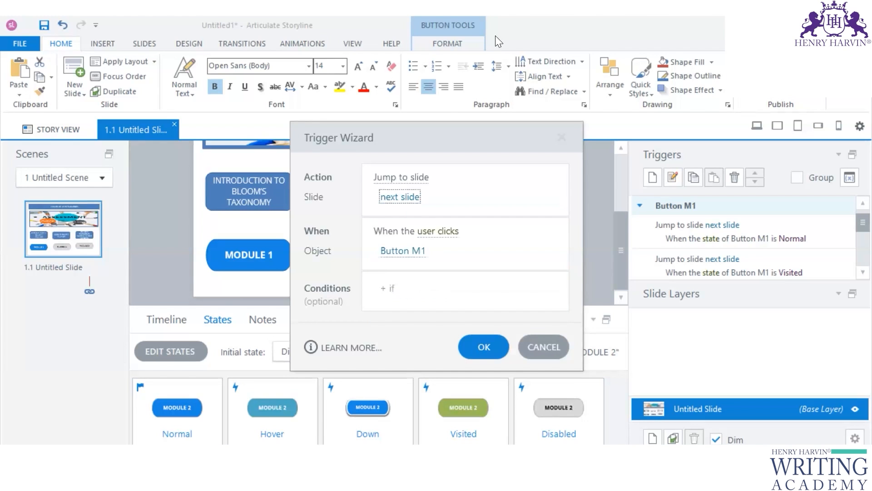
pyautogui.click(402, 178)
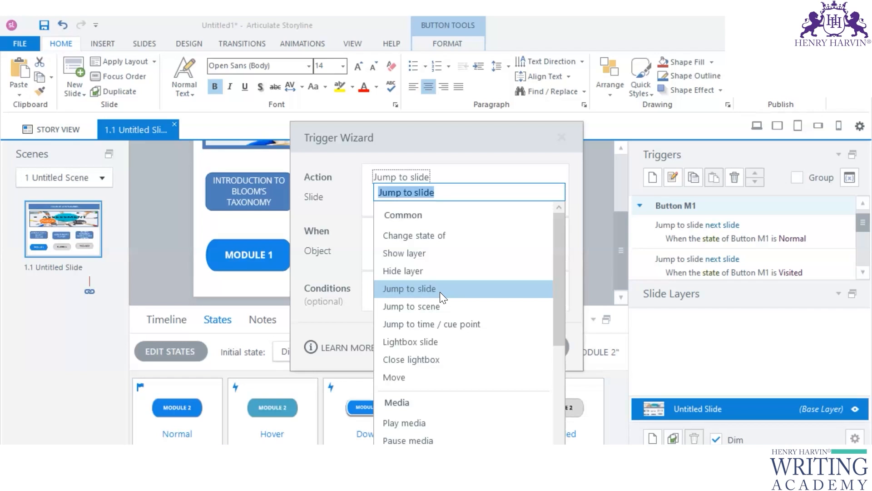
pyautogui.click(421, 235)
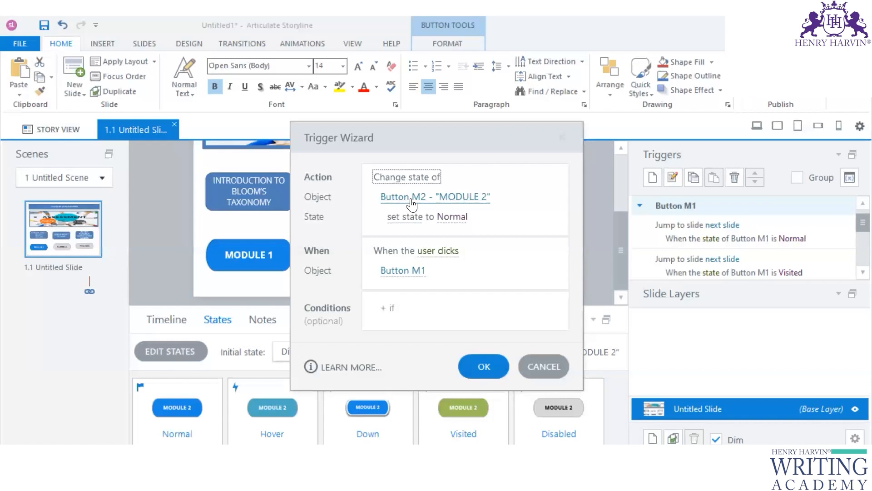
# Make the Button M2 trigger fire when the state of Button M1 is Visited, and save it
pyautogui.click(436, 253)
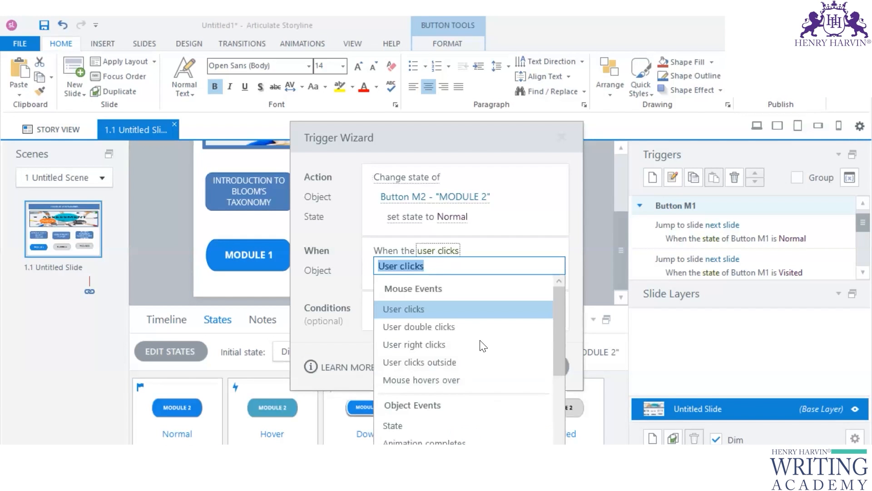
pyautogui.click(383, 430)
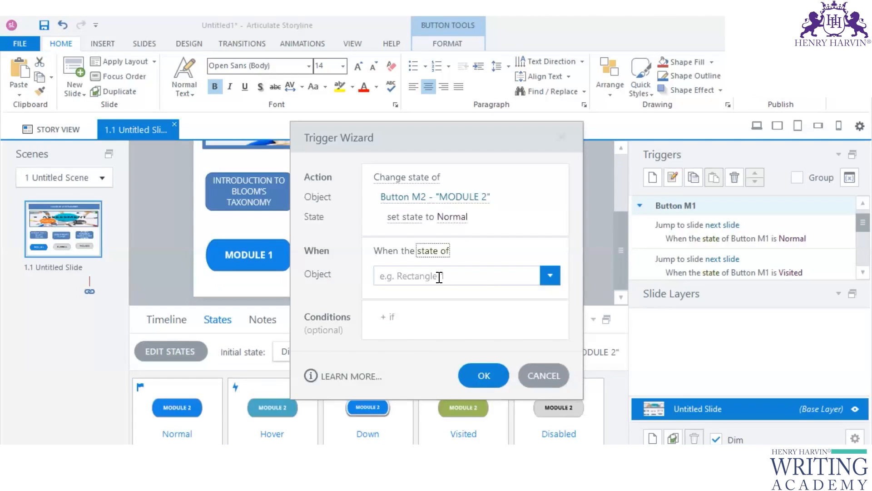
pyautogui.click(552, 276)
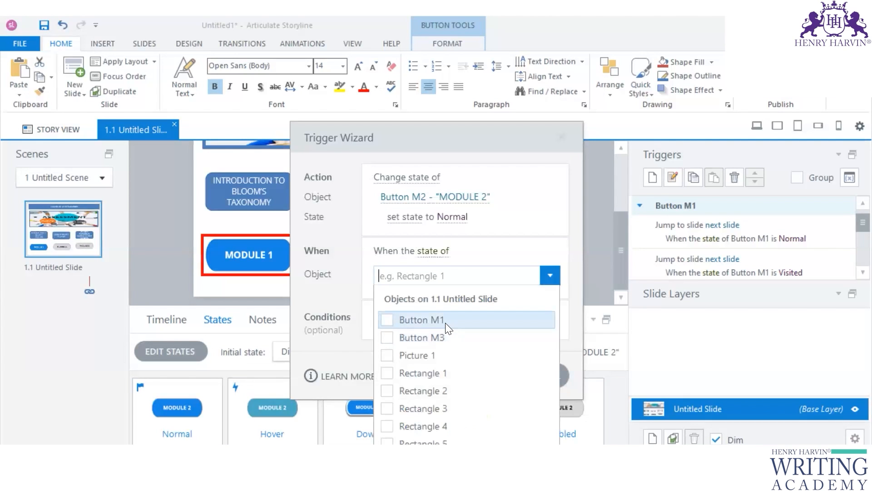
pyautogui.click(445, 321)
pyautogui.click(419, 278)
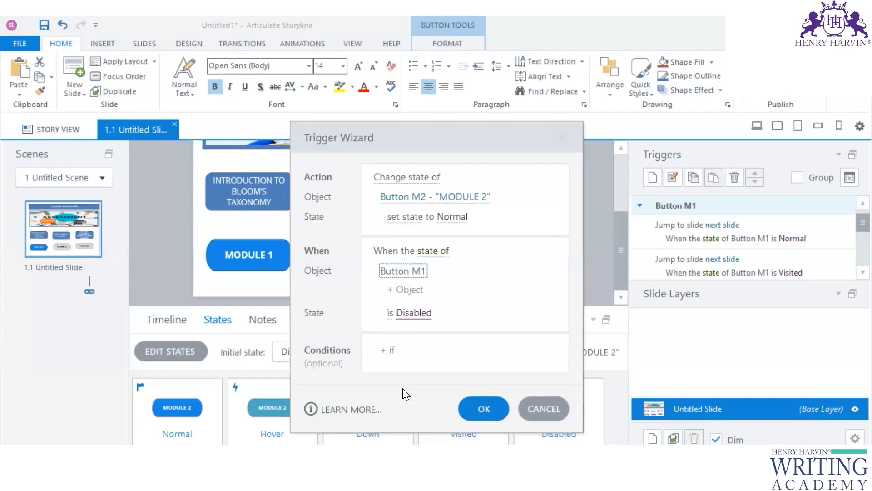
pyautogui.click(415, 314)
pyautogui.click(400, 484)
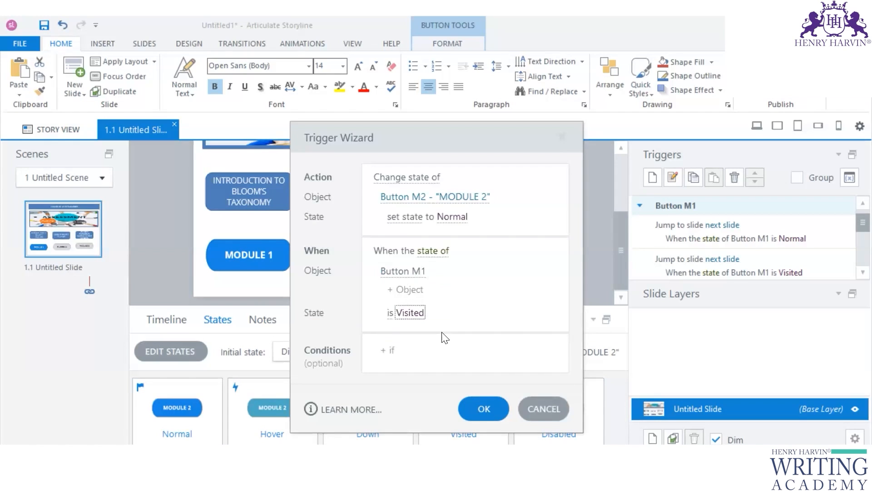
pyautogui.click(489, 404)
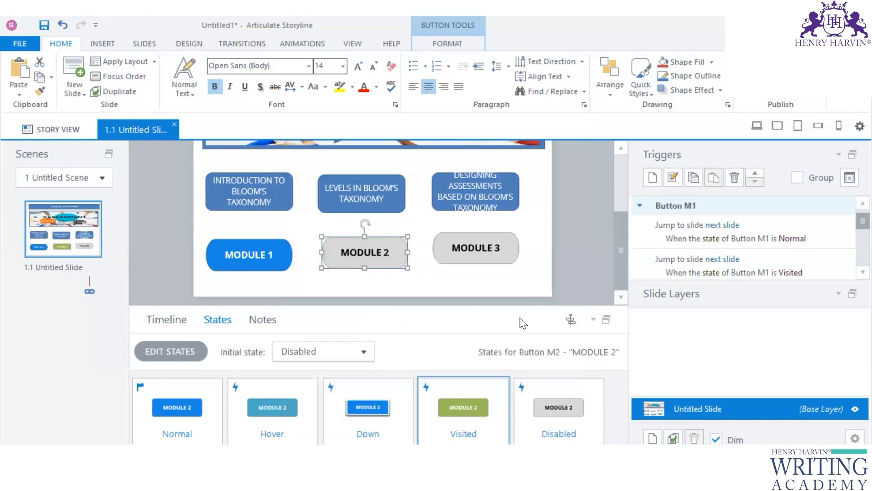
# Create a new trigger for the MODULE 3 button whose action changes the state of Button M3 to Normal
pyautogui.click(492, 249)
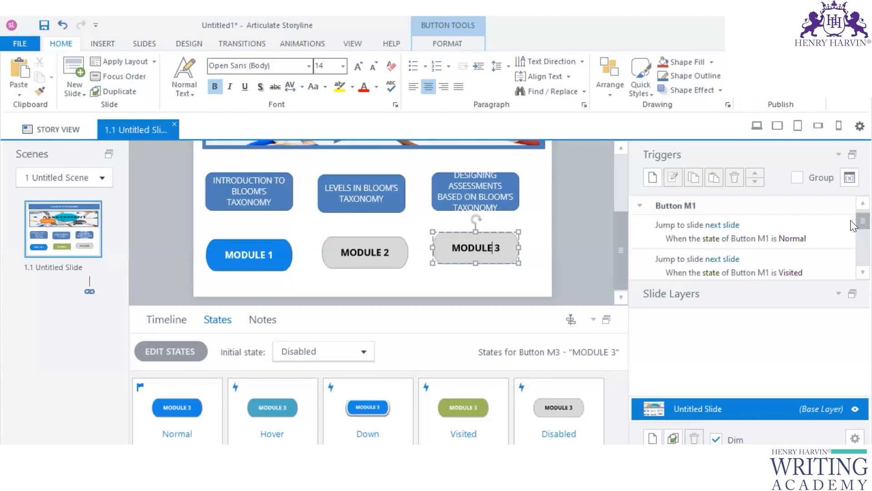
pyautogui.scroll(-3, 850, 220)
pyautogui.moveTo(851, 258); pyautogui.dragTo(850, 215)
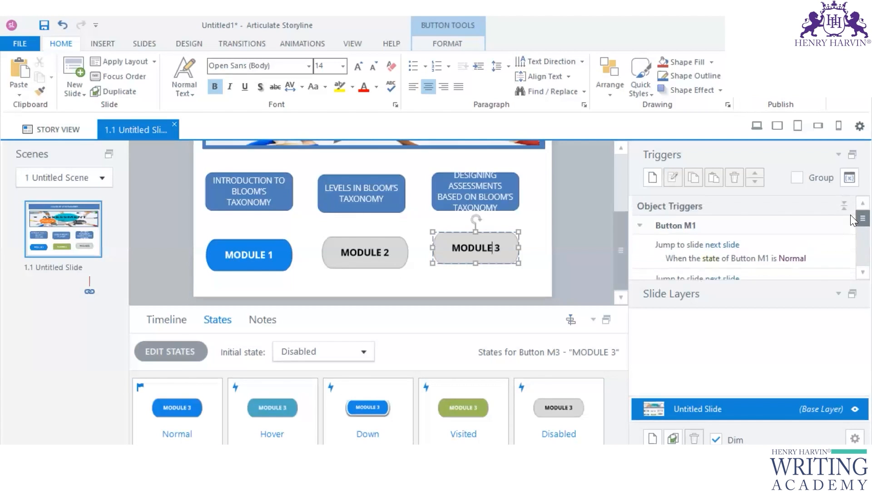
pyautogui.click(512, 283)
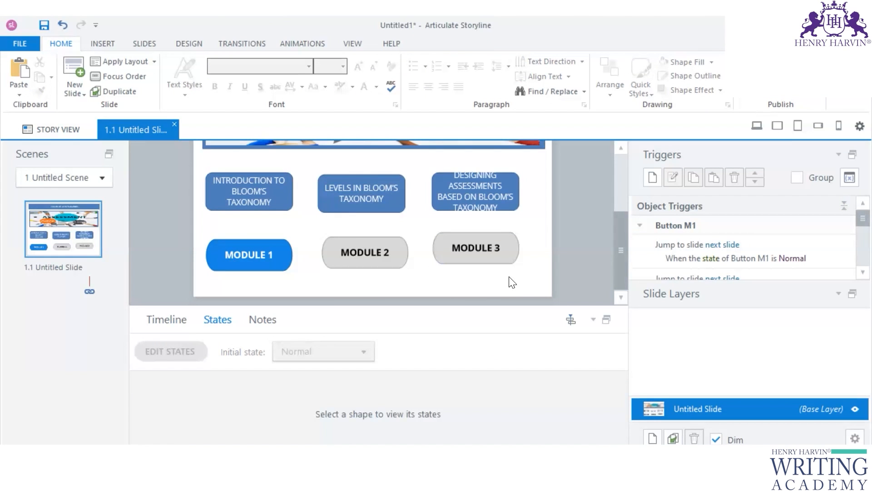
pyautogui.click(486, 247)
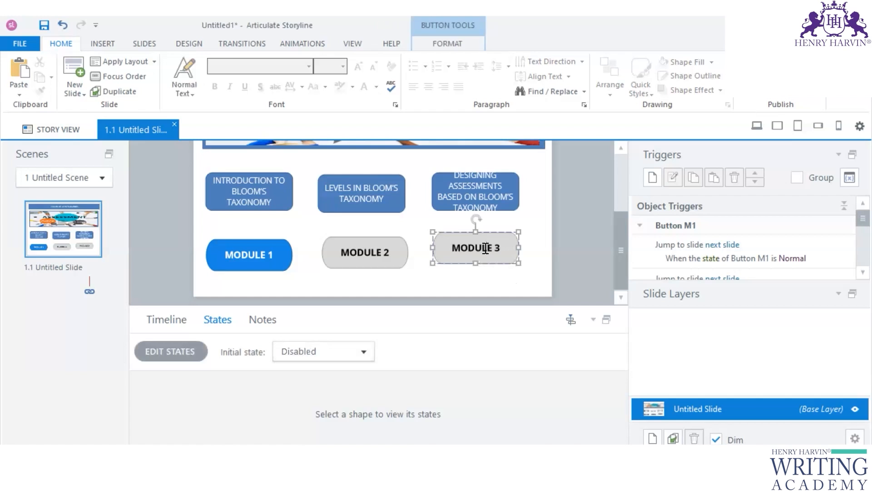
pyautogui.click(653, 177)
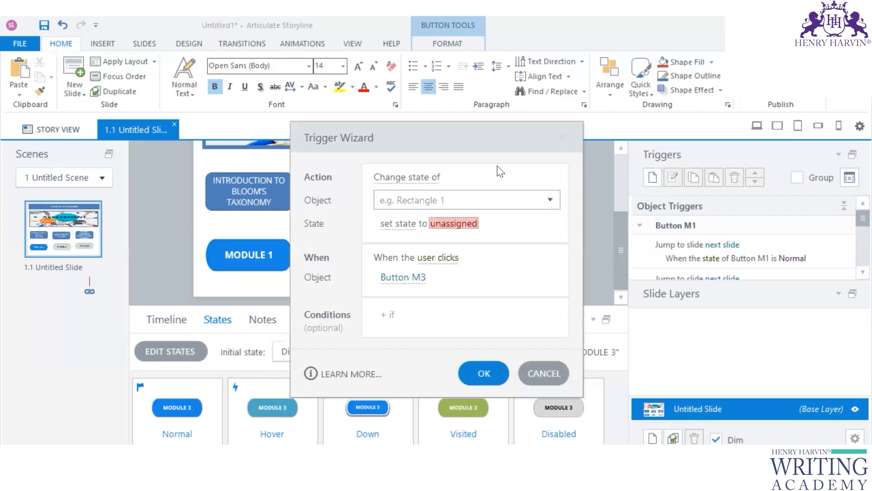
pyautogui.click(422, 178)
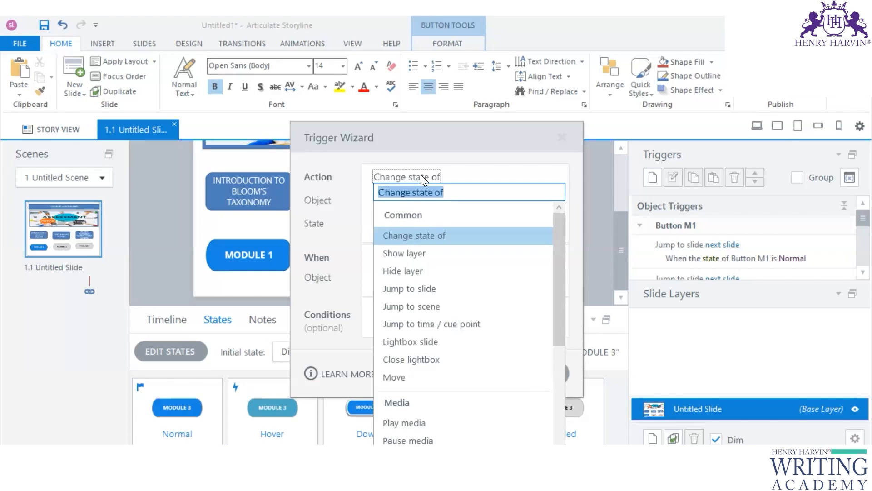
pyautogui.click(414, 235)
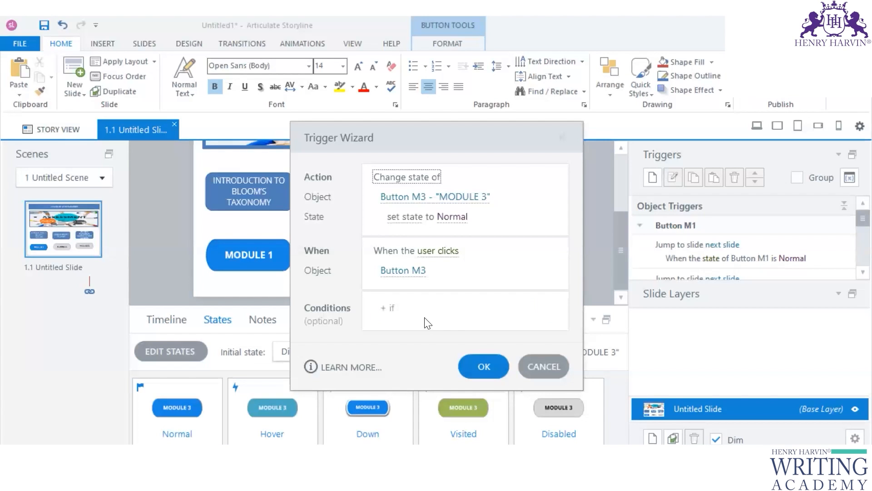
# Add a condition to the Button M3 trigger requiring the state of Button M2 to equal Visited
pyautogui.click(411, 303)
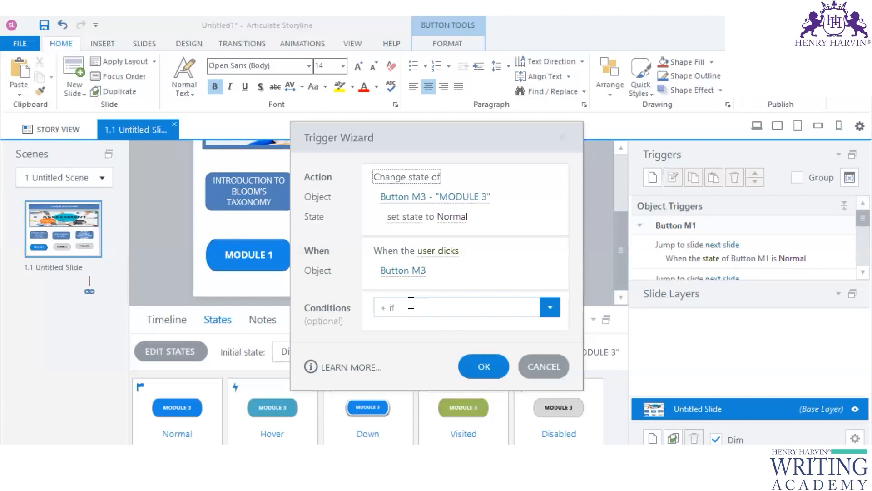
pyautogui.click(545, 310)
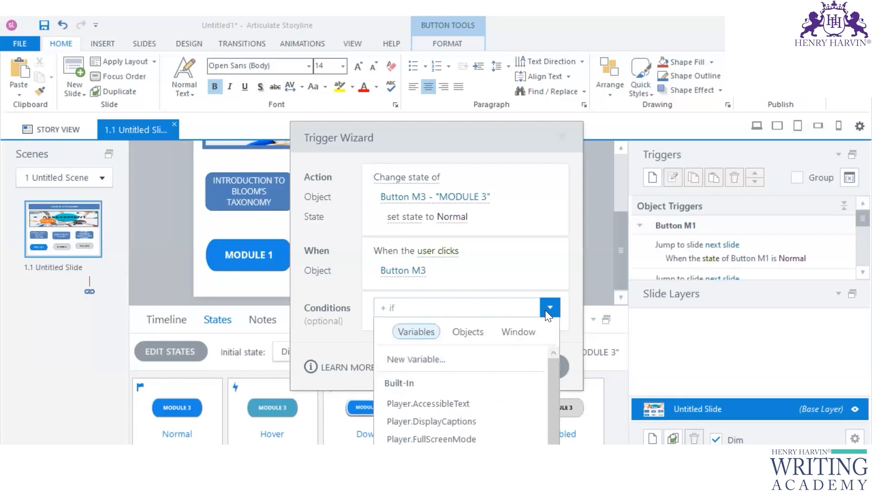
pyautogui.click(470, 329)
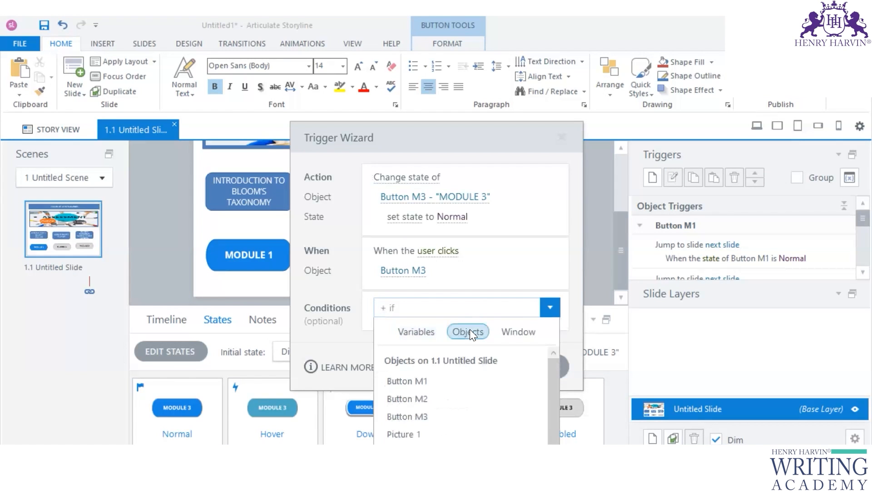
pyautogui.click(419, 403)
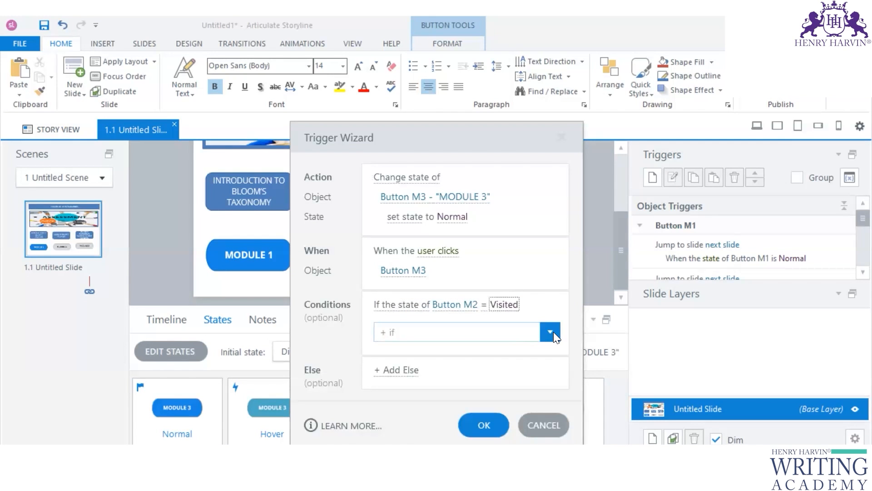
# Add a second condition requiring the state of Button M1 to equal Visited, and save the Button M3 trigger
pyautogui.click(553, 332)
pyautogui.click(474, 353)
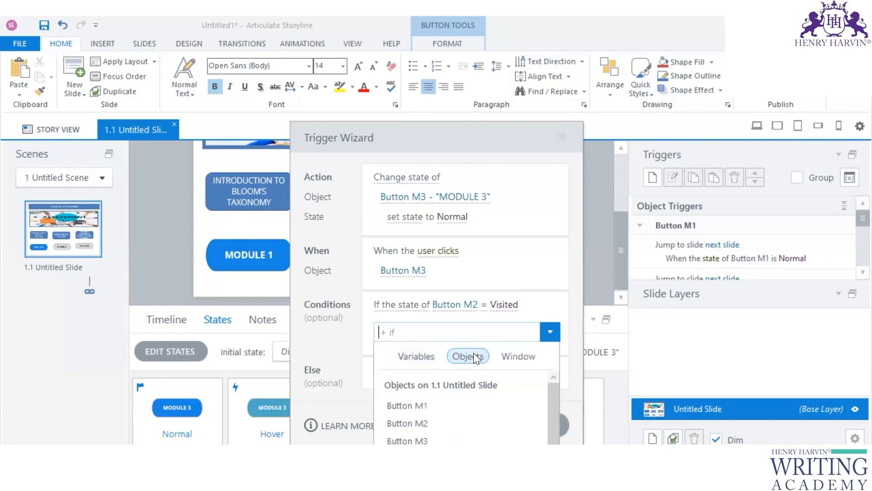
pyautogui.click(424, 423)
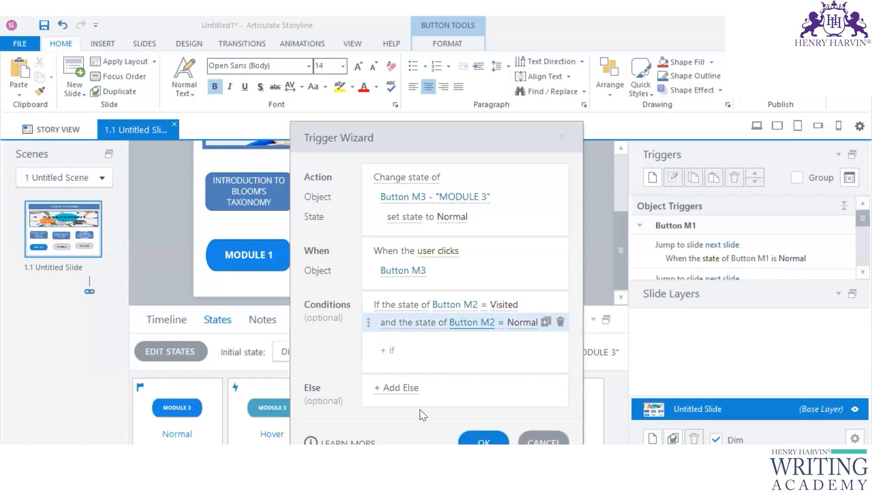
pyautogui.click(479, 323)
pyautogui.click(420, 410)
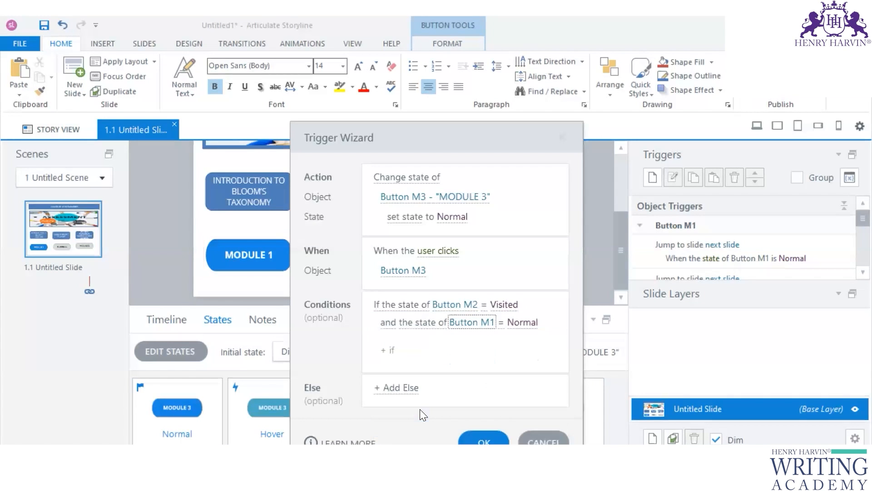
pyautogui.click(531, 327)
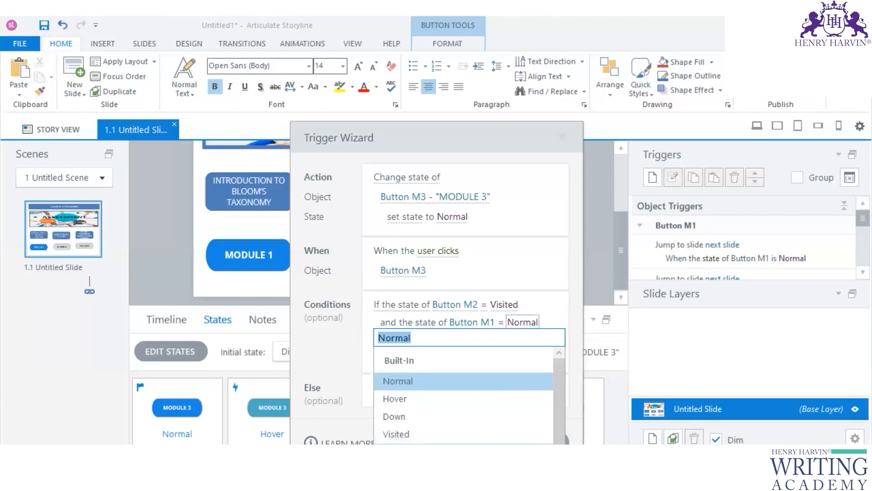
pyautogui.click(441, 437)
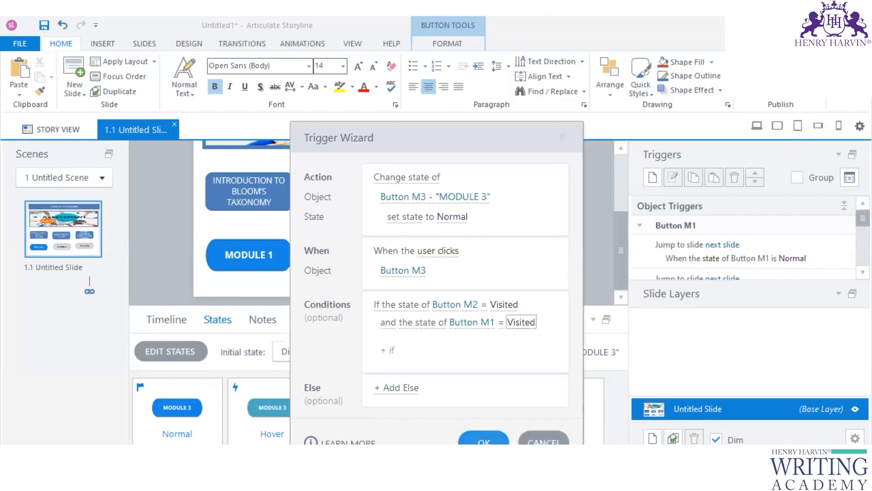
pyautogui.click(484, 440)
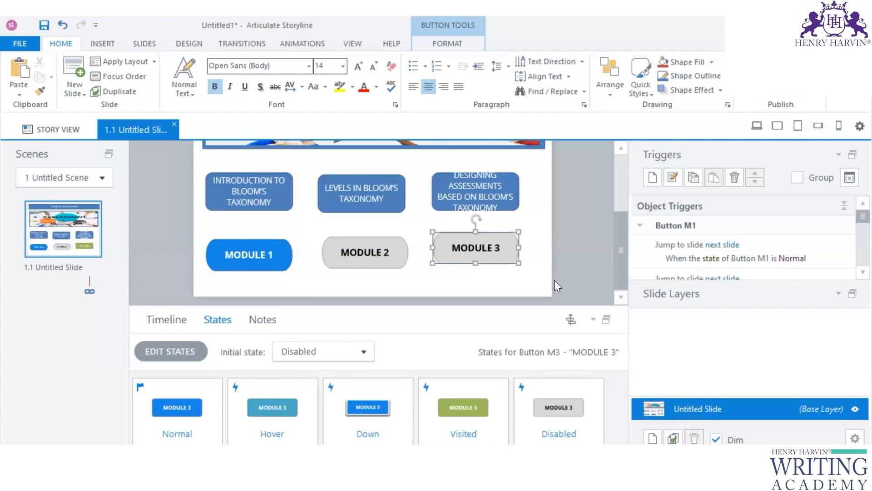
# Deselect the MODULE 3 button and start a preview of the slide
pyautogui.click(554, 279)
pyautogui.scroll(-2, 850, 268)
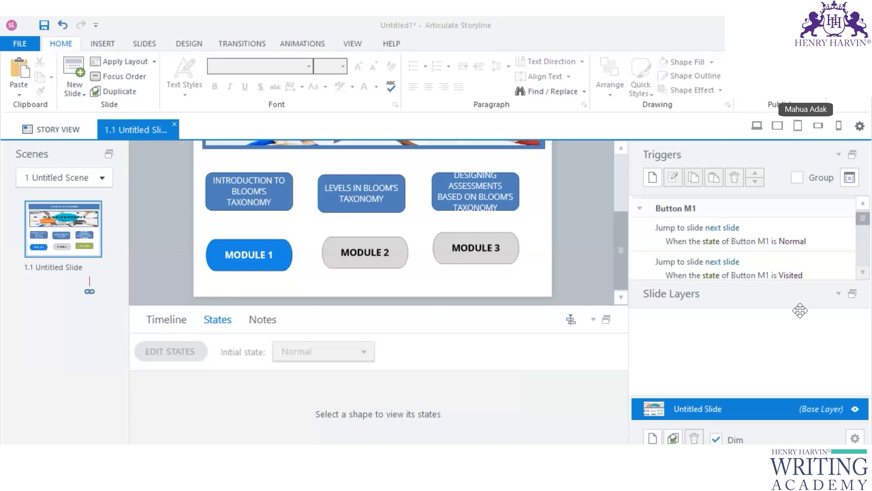
pyautogui.click(780, 97)
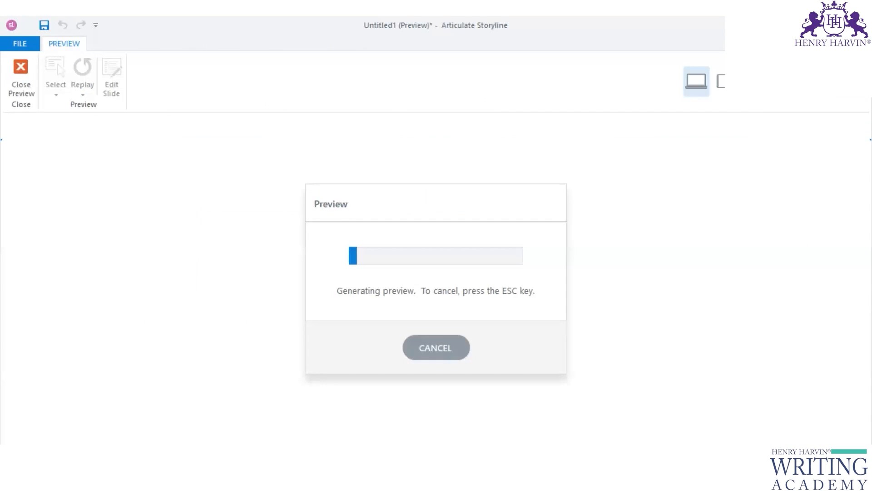